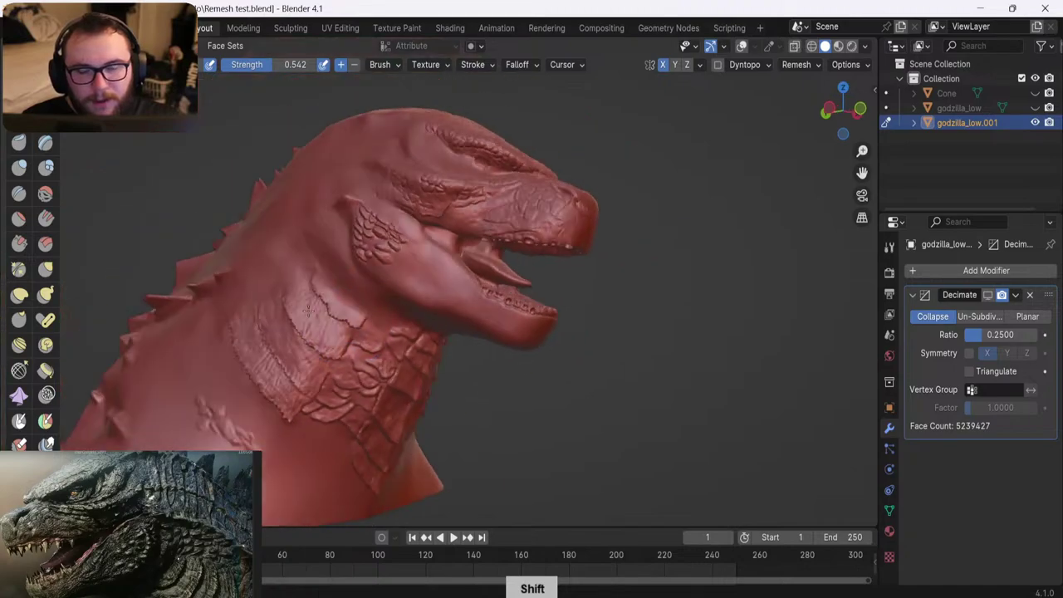
# Turn on the viewport overlays to show the annotated guide lines over the side of the creature's snout
pyautogui.scroll(3, 422, 232)
pyautogui.moveTo(422, 233)
pyautogui.mouseDown(button='middle')
pyautogui.moveTo(349, 269)
pyautogui.moveTo(401, 297)
pyautogui.mouseUp(button='middle')
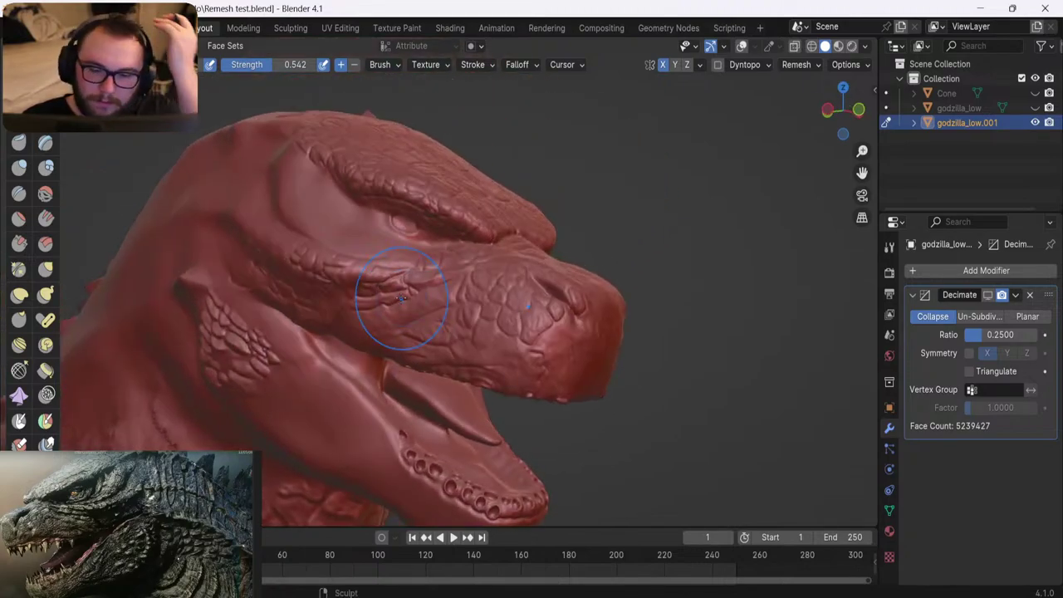
pyautogui.moveTo(402, 299)
pyautogui.keyDown('shift'); pyautogui.mouseDown(button='middle')
pyautogui.moveTo(384, 264)
pyautogui.moveTo(421, 268)
pyautogui.mouseUp(button='middle'); pyautogui.keyUp('shift')
pyautogui.scroll(6, 385, 260)
pyautogui.click(740, 46)
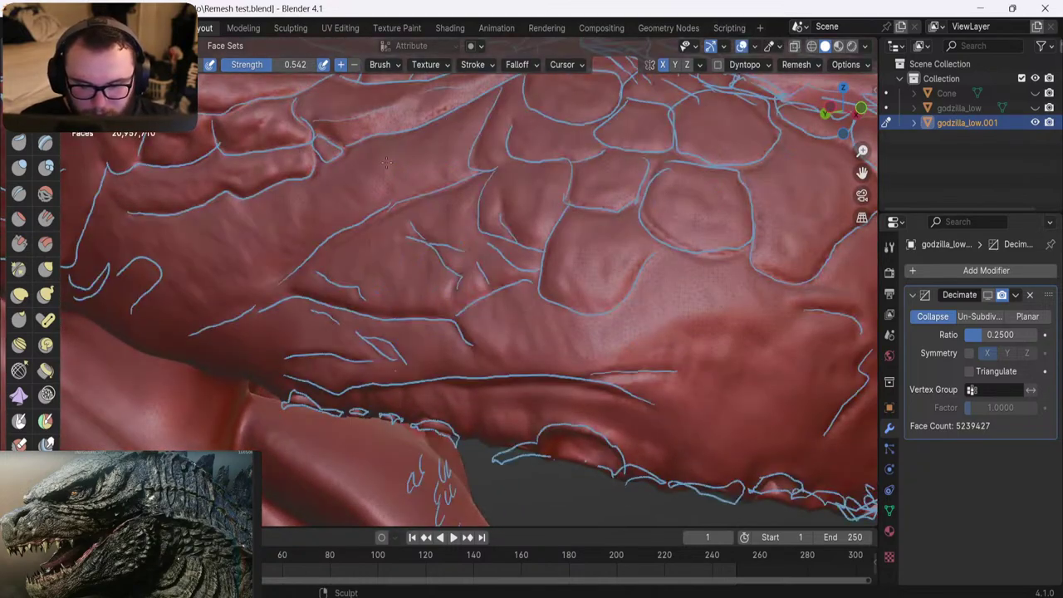
# Carve a crease with the Crease brush at strength 0.741 into the smooth fold between the annotated lines on the snout's side
pyautogui.scroll(-6, 355, 281)
pyautogui.keyDown('shift'); pyautogui.moveTo(356, 281); pyautogui.dragTo(311, 238, button='middle'); pyautogui.keyUp('shift')
pyautogui.scroll(4, 216, 217)
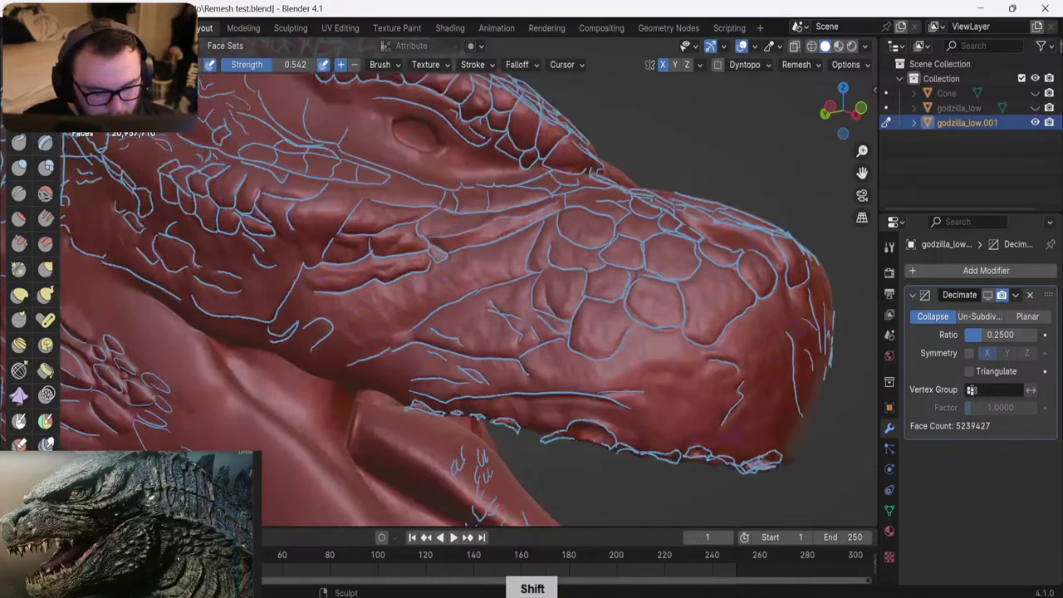
pyautogui.click(18, 194)
pyautogui.scroll(4, 431, 276)
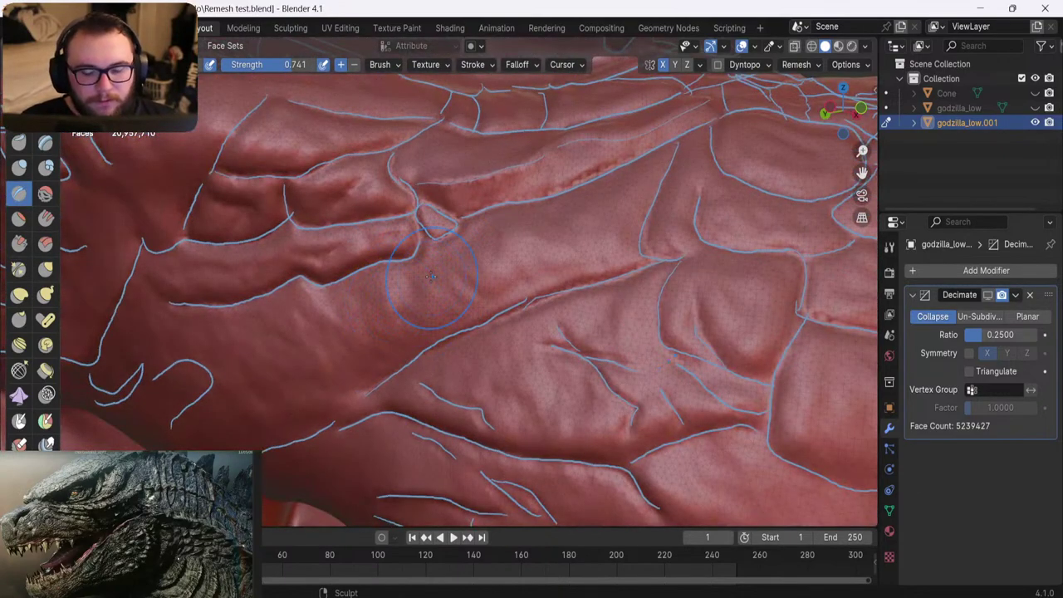
pyautogui.moveTo(494, 199)
pyautogui.keyDown('shift'); pyautogui.mouseDown(button='middle')
pyautogui.moveTo(475, 207)
pyautogui.moveTo(477, 274)
pyautogui.moveTo(516, 330)
pyautogui.mouseUp(button='middle'); pyautogui.keyUp('shift')
pyautogui.scroll(3, 483, 270)
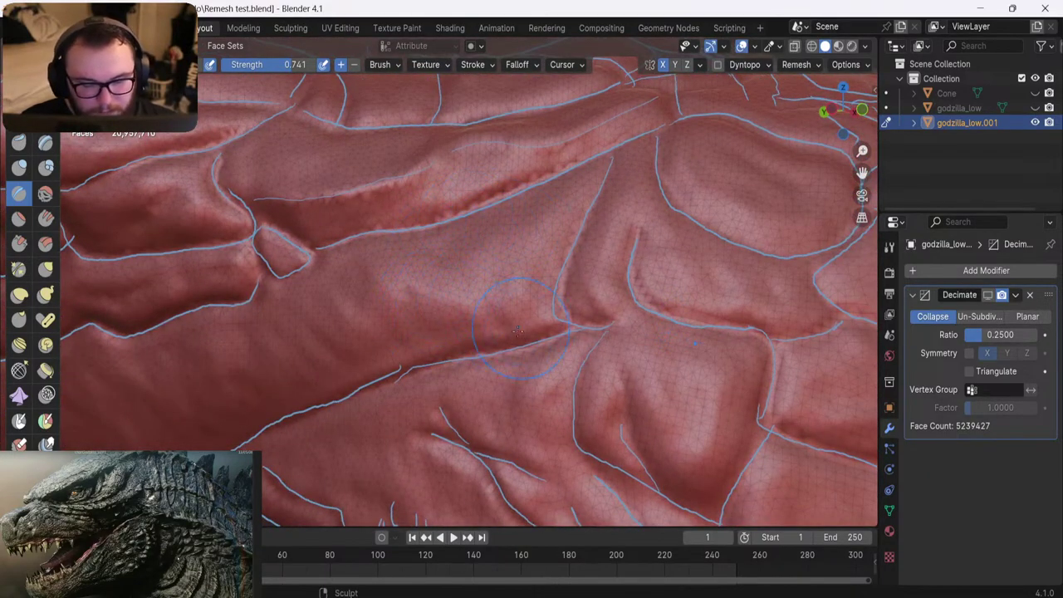
pyautogui.moveTo(504, 224); pyautogui.dragTo(432, 318)
pyautogui.moveTo(374, 242); pyautogui.dragTo(482, 302, button='middle')
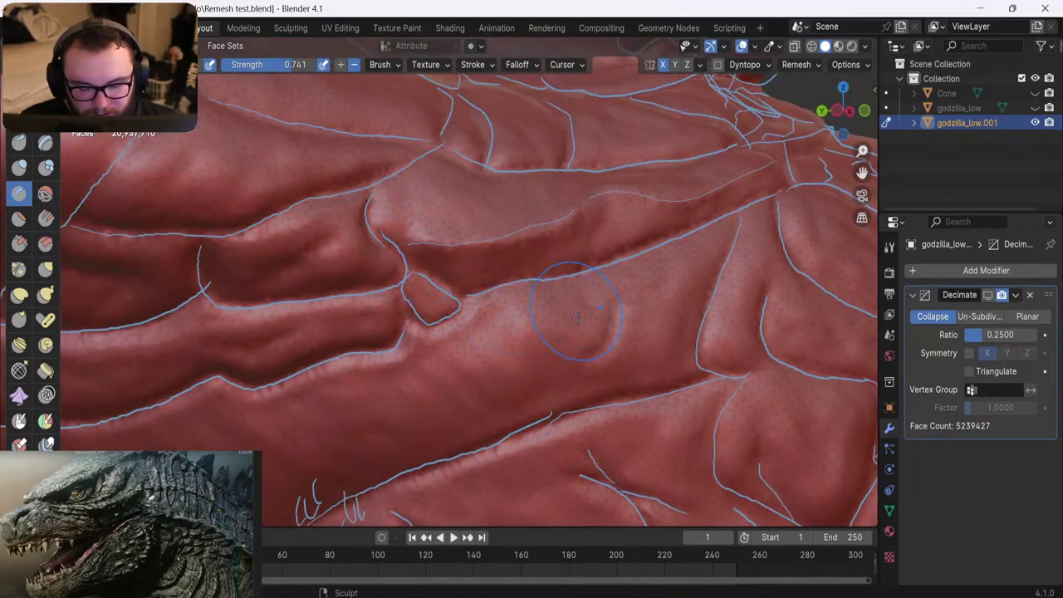
# Carve short irregular wrinkles with the Crease brush in subtract mode along the smooth fold behind the snout scales, undoing one stroke
pyautogui.moveTo(579, 321); pyautogui.dragTo(538, 405)
pyautogui.hotkey('ctrl', 'z')
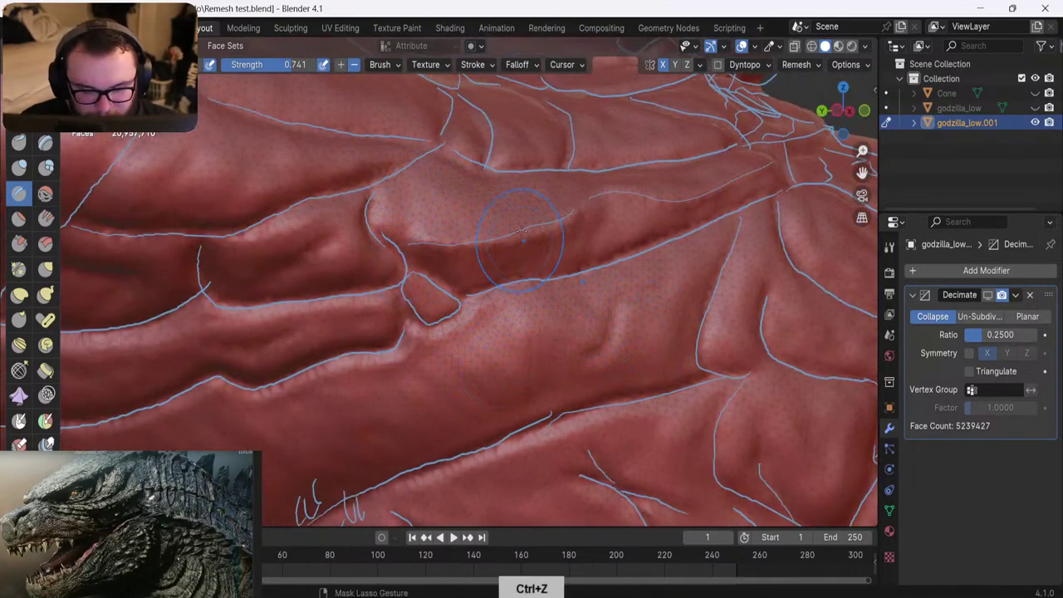
pyautogui.keyDown('shift'); pyautogui.moveTo(592, 253); pyautogui.dragTo(452, 306, button='middle'); pyautogui.keyUp('shift')
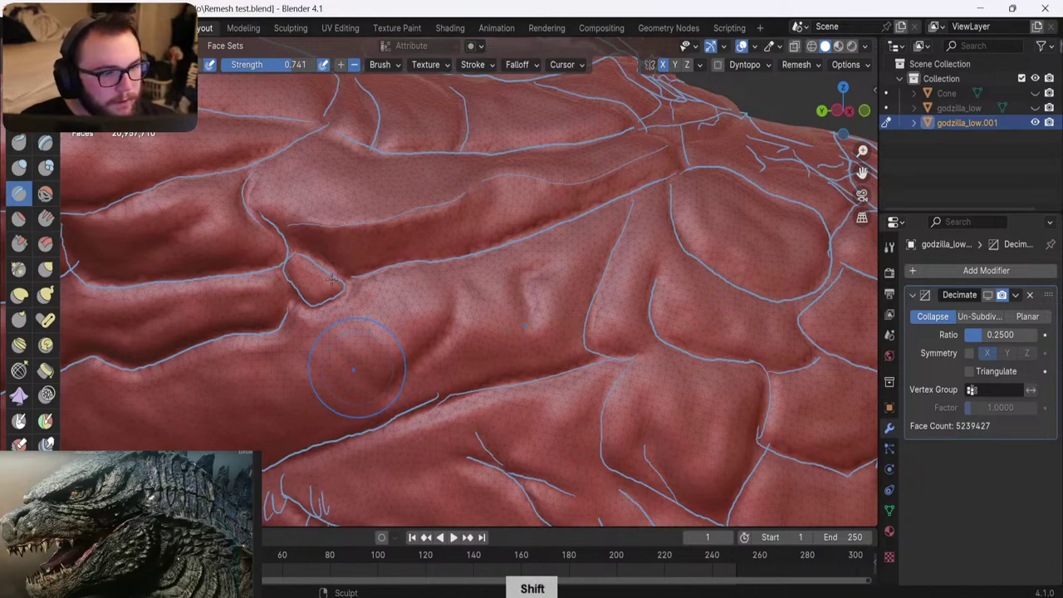
pyautogui.keyDown('shift'); pyautogui.moveTo(395, 296); pyautogui.dragTo(401, 295, button='middle'); pyautogui.keyUp('shift')
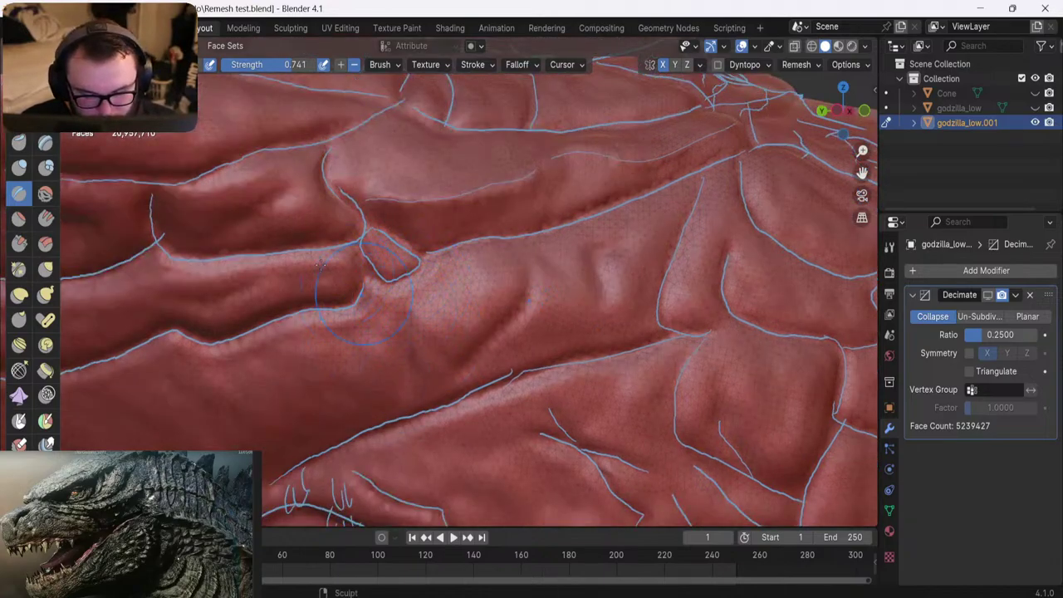
pyautogui.keyDown('shift'); pyautogui.moveTo(403, 365); pyautogui.dragTo(376, 202, button='middle'); pyautogui.keyUp('shift')
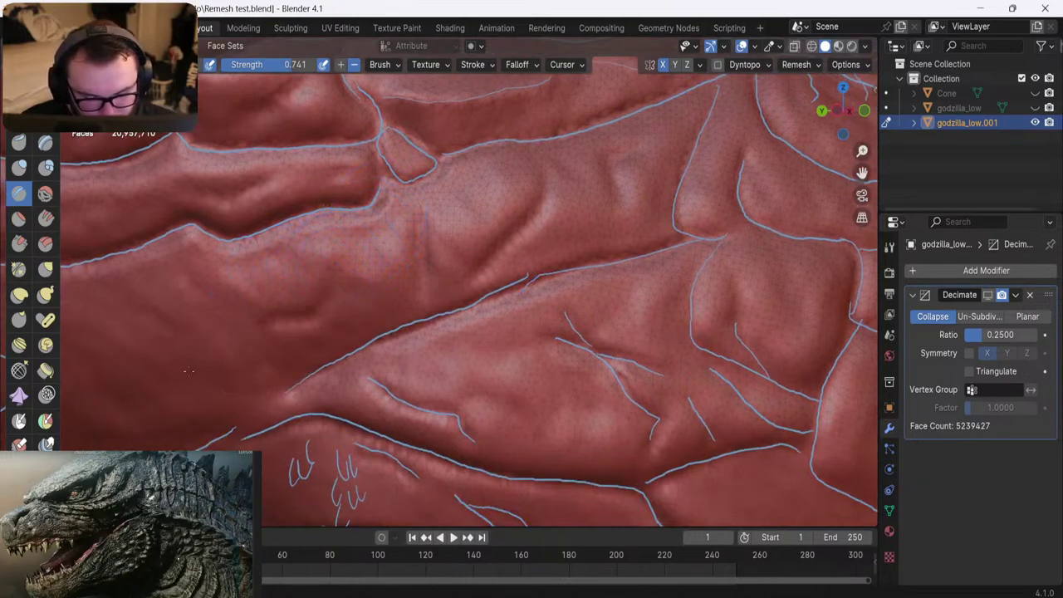
pyautogui.moveTo(308, 286)
pyautogui.keyDown('shift'); pyautogui.mouseDown(button='middle')
pyautogui.moveTo(391, 294)
pyautogui.moveTo(314, 318)
pyautogui.mouseUp(button='middle'); pyautogui.keyUp('shift')
# Hide the viewport overlays and undo the last crease strokes on the skin above the mouth corner
pyautogui.scroll(-10, 373, 319)
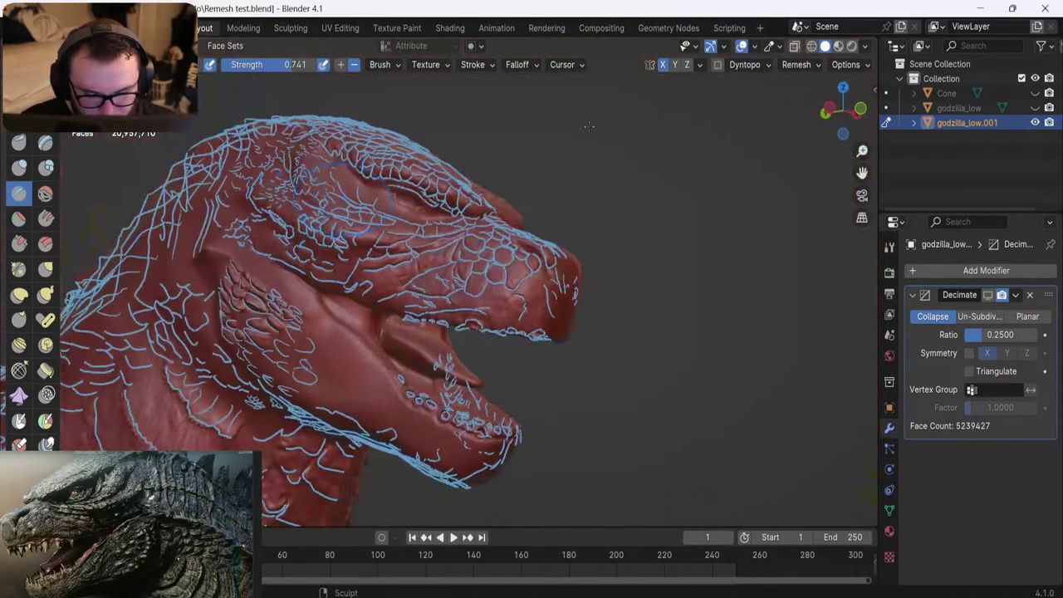
pyautogui.click(742, 46)
pyautogui.scroll(6, 374, 249)
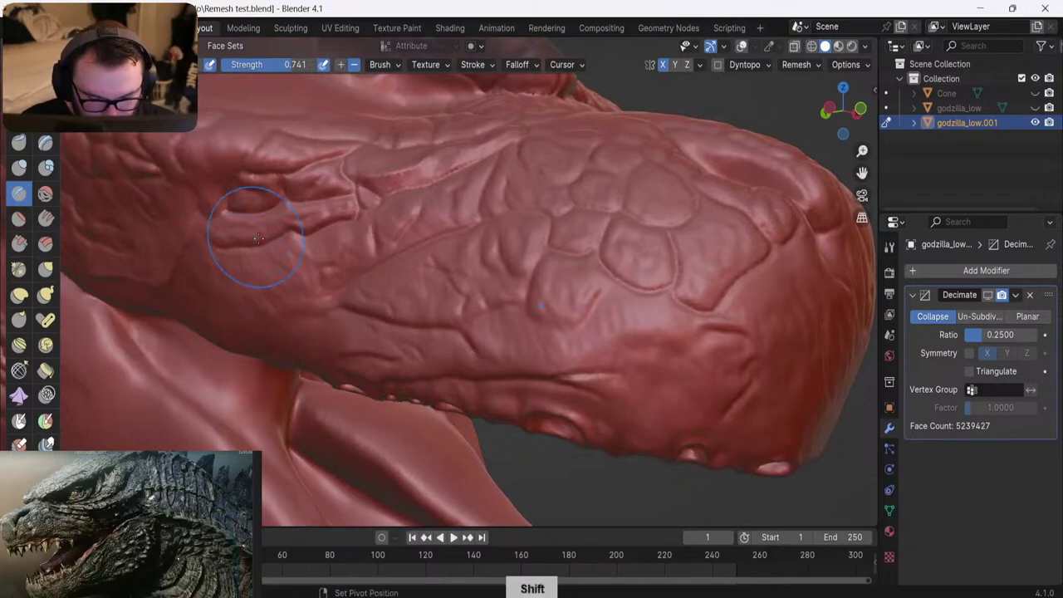
pyautogui.keyDown('shift'); pyautogui.moveTo(254, 230); pyautogui.dragTo(375, 253, button='middle'); pyautogui.keyUp('shift')
pyautogui.scroll(3, 374, 251)
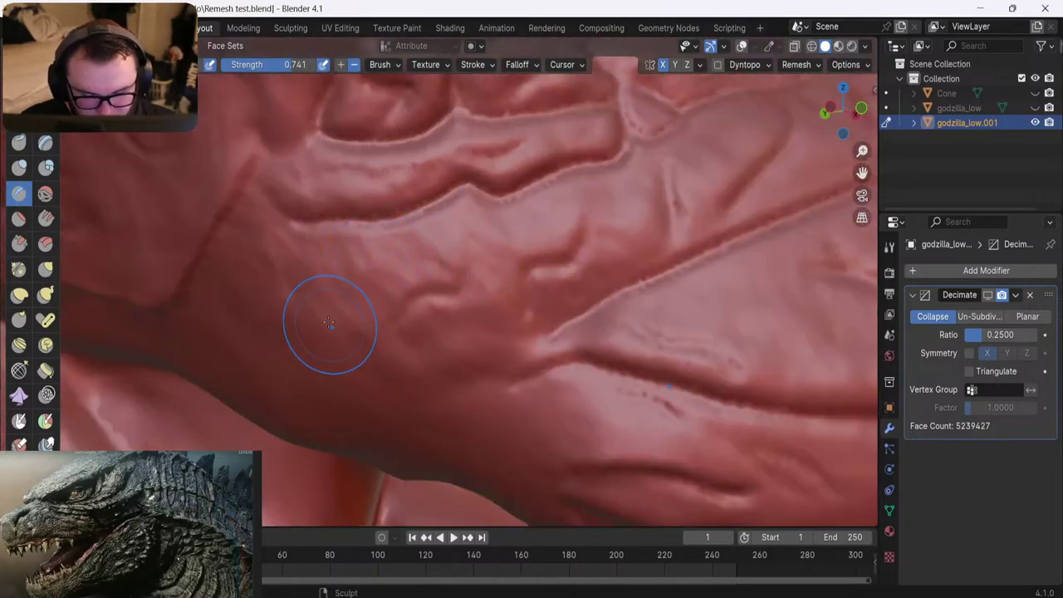
pyautogui.hotkey('ctrl', 'z')
pyautogui.hotkey('ctrl', 'z')
pyautogui.hotkey('ctrl', 'z')
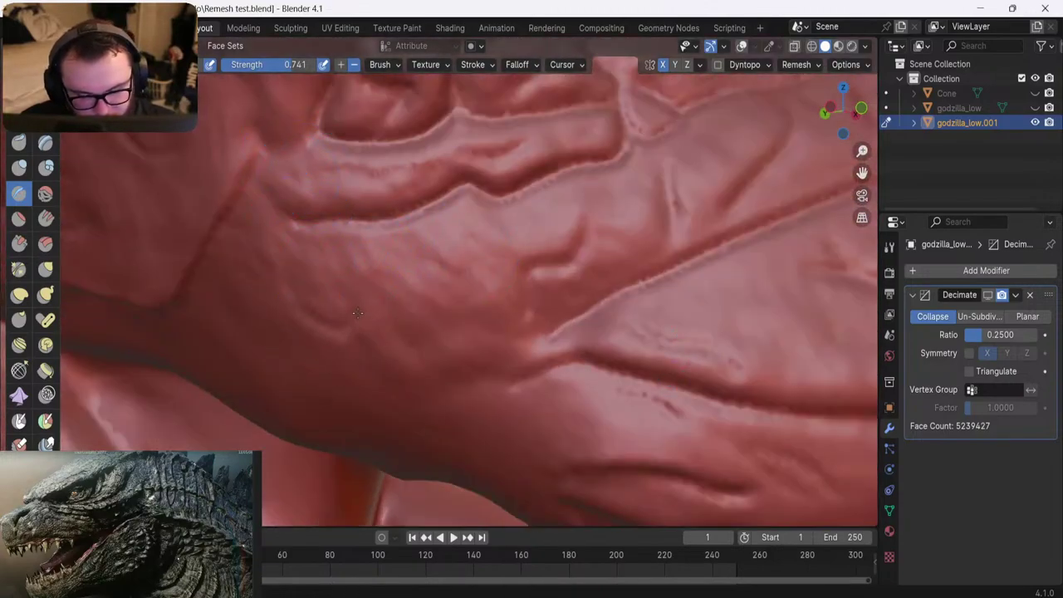
# Carve a cluster of fine diagonal wrinkles with the Crease brush in the skin above the mouth corner, smoothing between strokes
pyautogui.moveTo(380, 338)
pyautogui.keyDown('shift'); pyautogui.mouseDown()
pyautogui.moveTo(458, 297)
pyautogui.moveTo(411, 331)
pyautogui.mouseUp(); pyautogui.keyUp('shift')
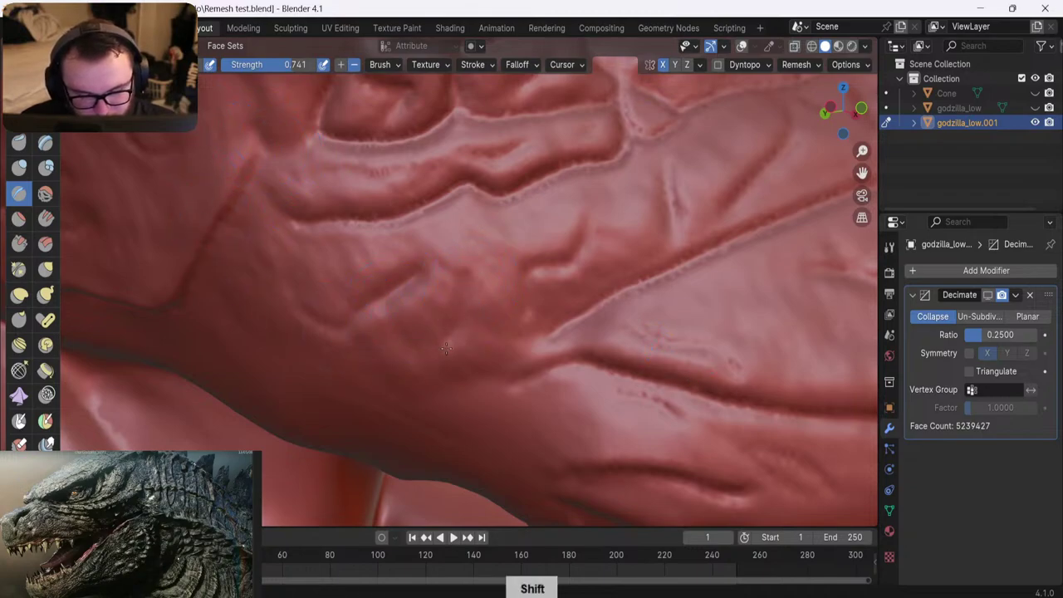
pyautogui.moveTo(333, 266); pyautogui.dragTo(281, 260)
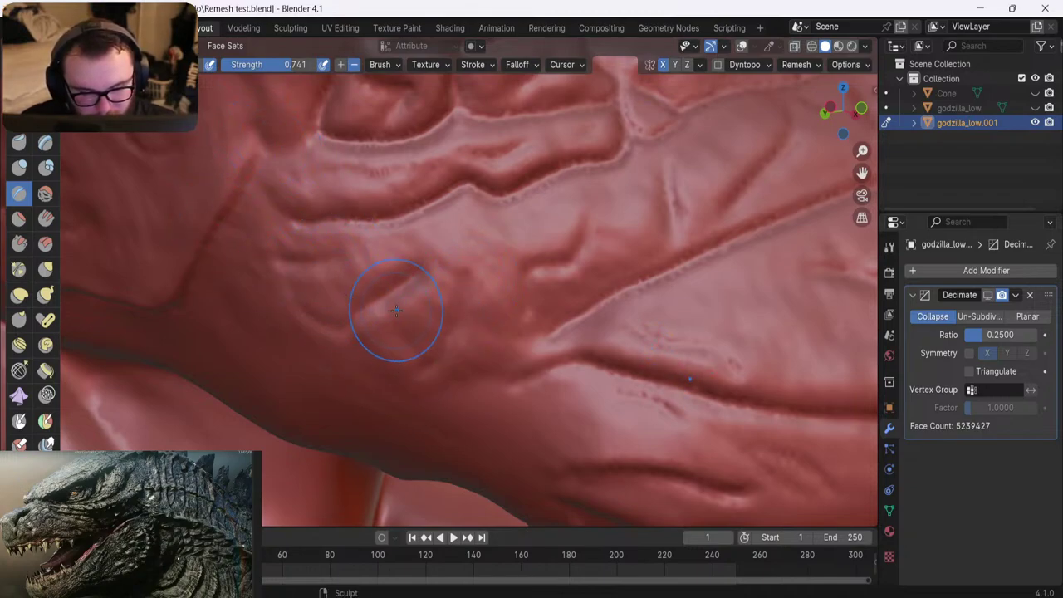
pyautogui.moveTo(396, 310); pyautogui.dragTo(360, 328)
pyautogui.moveTo(446, 278); pyautogui.dragTo(400, 342)
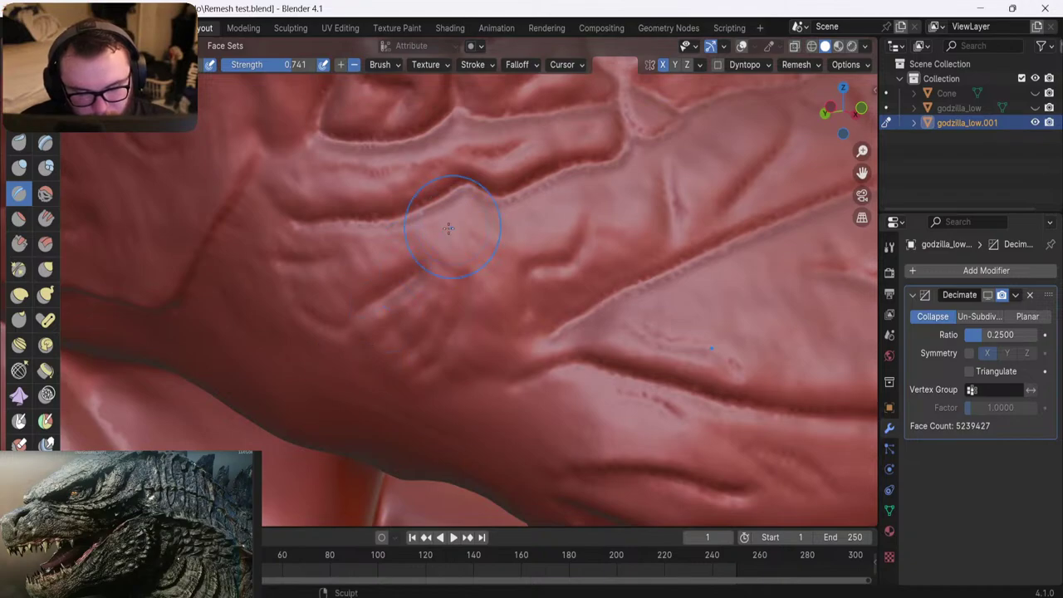
pyautogui.moveTo(413, 241); pyautogui.dragTo(401, 248)
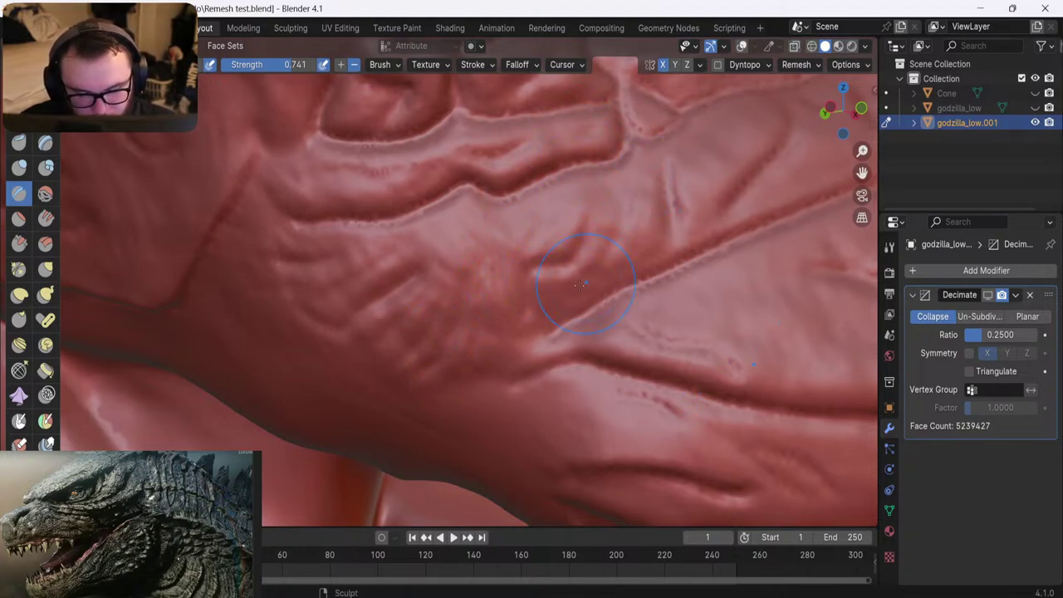
# Switch to the clay brush in add mode at strength 0.542 and build up the skin along the upper lip near the mouth corner
pyautogui.moveTo(593, 280); pyautogui.dragTo(422, 198, button='middle')
pyautogui.scroll(-6, 422, 198)
pyautogui.moveTo(304, 218)
pyautogui.mouseDown(button='middle')
pyautogui.moveTo(302, 189)
pyautogui.moveTo(291, 234)
pyautogui.moveTo(328, 212)
pyautogui.mouseUp(button='middle')
pyautogui.scroll(3, 299, 239)
pyautogui.keyDown('shift'); pyautogui.moveTo(329, 212); pyautogui.dragTo(351, 166, button='middle'); pyautogui.keyUp('shift')
pyautogui.scroll(3, 351, 166)
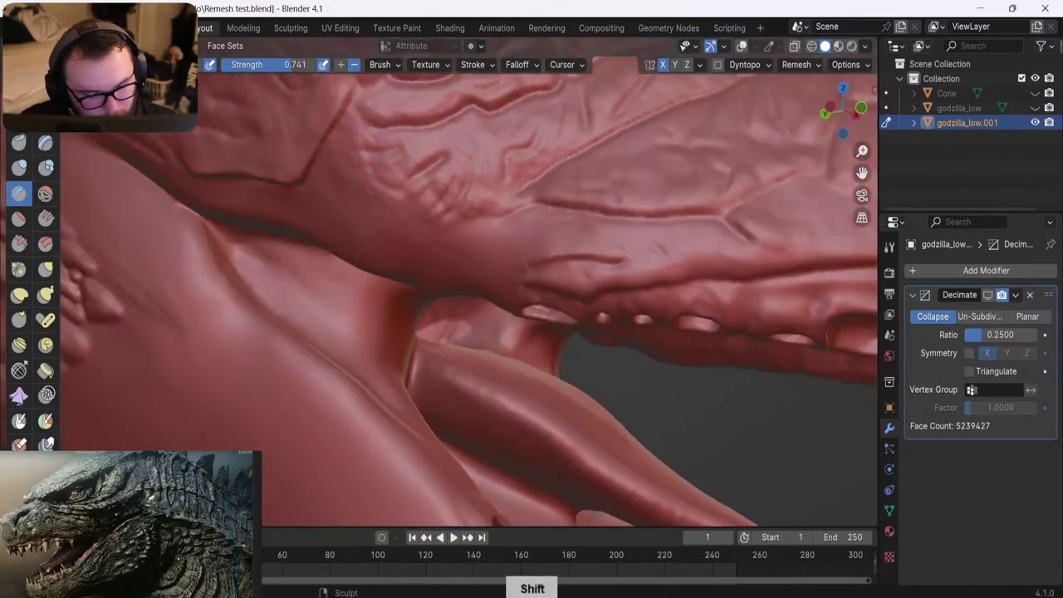
pyautogui.press('c')
pyautogui.moveTo(367, 232)
pyautogui.keyDown('shift'); pyautogui.mouseDown(button='middle')
pyautogui.moveTo(315, 237)
pyautogui.moveTo(419, 245)
pyautogui.mouseUp(button='middle'); pyautogui.keyUp('shift')
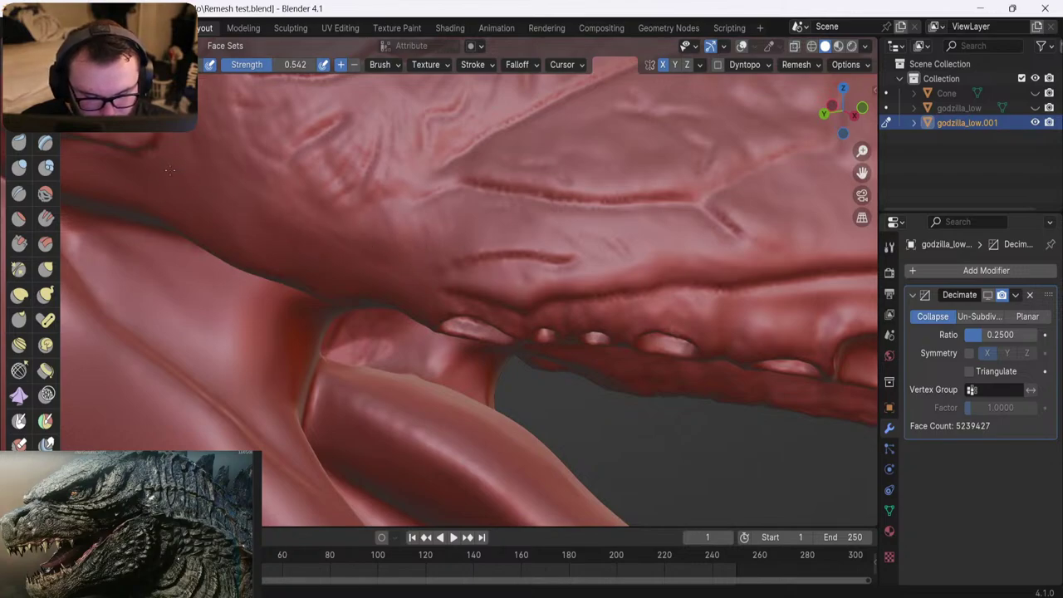
pyautogui.keyDown('shift'); pyautogui.moveTo(239, 234); pyautogui.dragTo(422, 249, button='middle'); pyautogui.keyUp('shift')
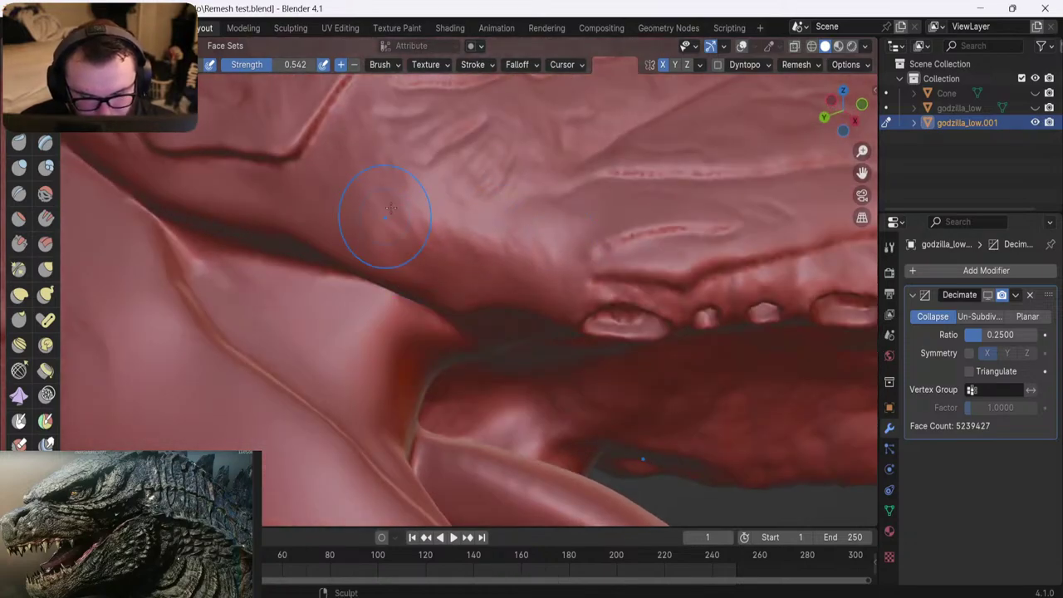
# Show the viewport overlays again and build up the skin between the annotated lines along the rear of the upper jaw
pyautogui.hotkey('shift', 'alt', 'z')
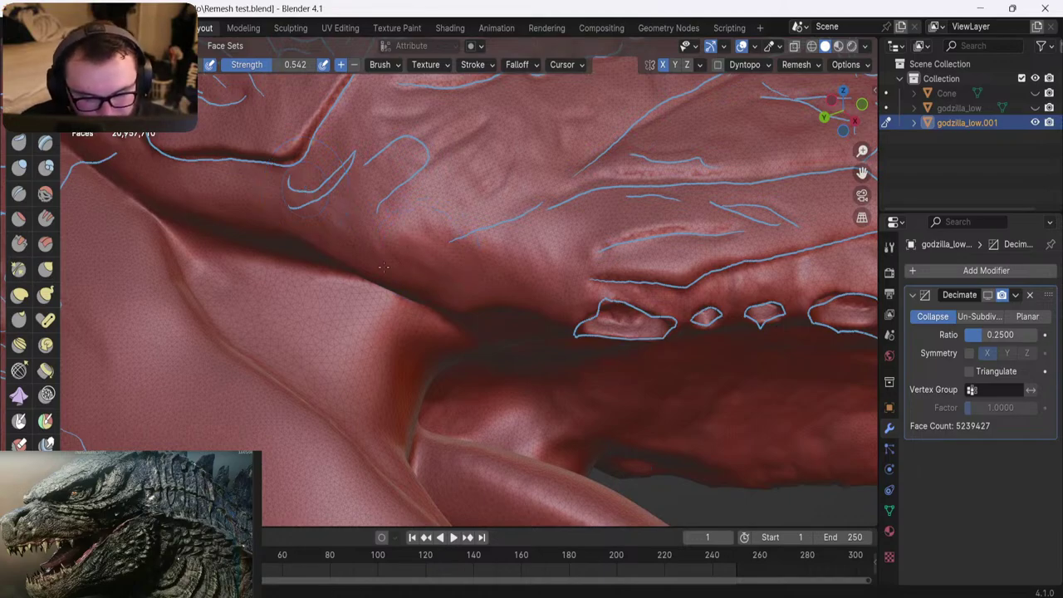
pyautogui.moveTo(300, 234)
pyautogui.keyDown('shift'); pyautogui.mouseDown(button='middle')
pyautogui.moveTo(344, 312)
pyautogui.moveTo(390, 268)
pyautogui.mouseUp(button='middle'); pyautogui.keyUp('shift')
pyautogui.keyDown('shift'); pyautogui.moveTo(305, 254); pyautogui.dragTo(490, 256, button='middle'); pyautogui.keyUp('shift')
pyautogui.moveTo(328, 237); pyautogui.dragTo(324, 210, button='middle')
pyautogui.scroll(2, 354, 219)
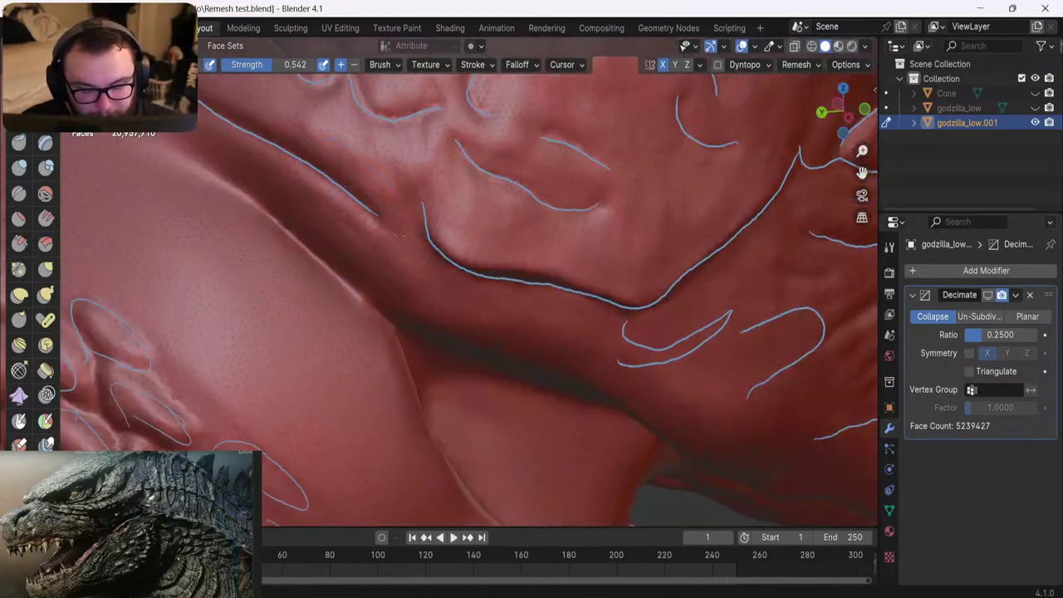
pyautogui.keyDown('shift'); pyautogui.moveTo(386, 231); pyautogui.dragTo(369, 267, button='middle'); pyautogui.keyUp('shift')
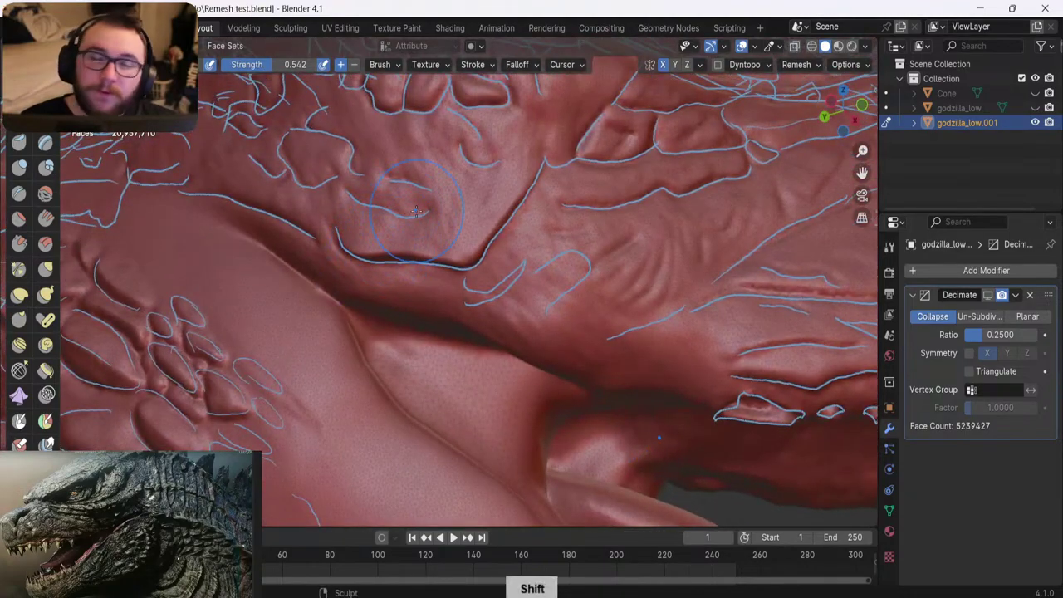
# Add uneven clay texture to the cheek area behind the upper jaw, around the small annotated scales
pyautogui.moveTo(375, 225)
pyautogui.keyDown('shift'); pyautogui.mouseDown(button='middle')
pyautogui.moveTo(472, 245)
pyautogui.moveTo(406, 260)
pyautogui.moveTo(417, 230)
pyautogui.mouseUp(button='middle'); pyautogui.keyUp('shift')
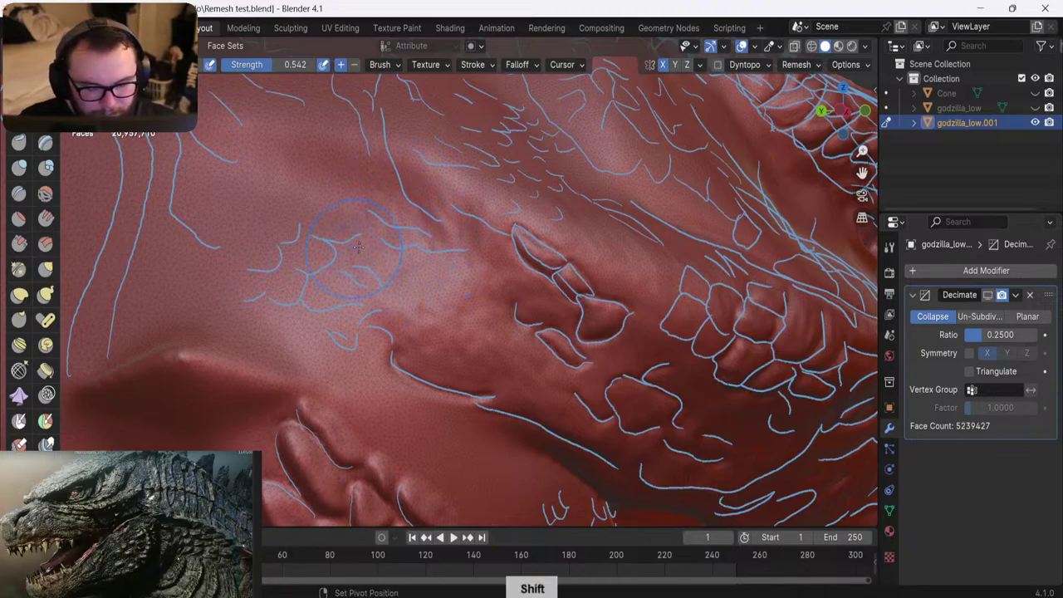
pyautogui.keyDown('shift'); pyautogui.moveTo(392, 241); pyautogui.dragTo(467, 265, button='middle'); pyautogui.keyUp('shift')
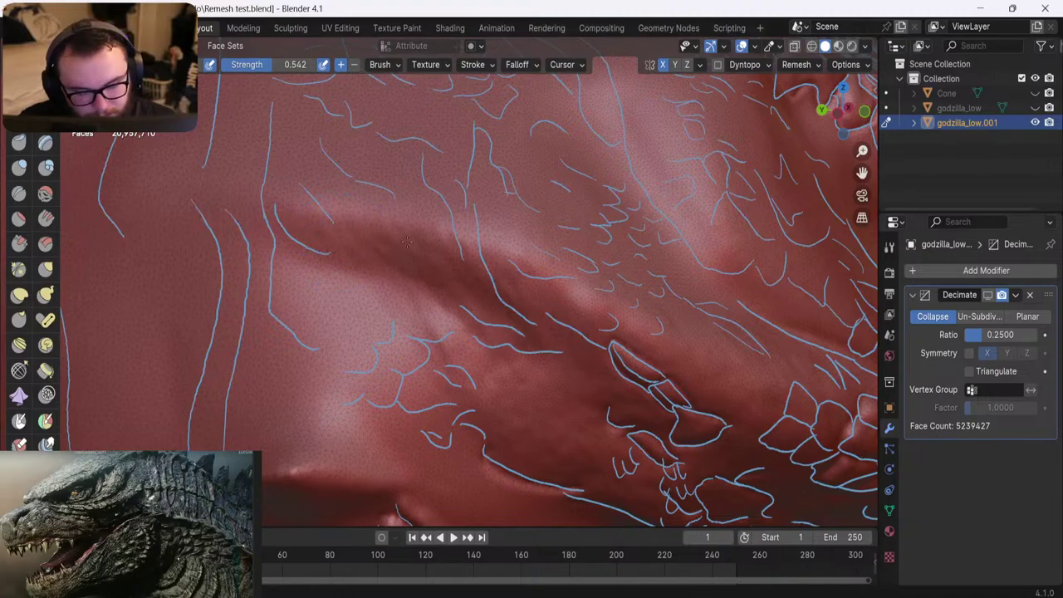
pyautogui.scroll(-5, 327, 196)
pyautogui.moveTo(359, 301); pyautogui.dragTo(387, 287, button='middle')
pyautogui.scroll(2, 387, 288)
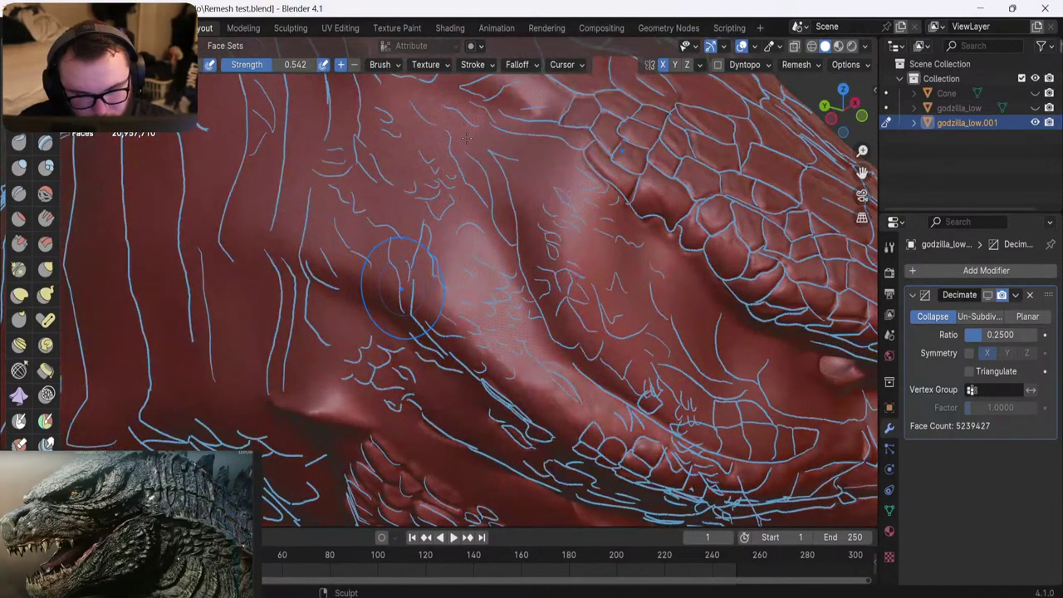
# Layer subtle clay texture over the annotated side of the head behind the eye and along the cheek ridge
pyautogui.moveTo(466, 138); pyautogui.dragTo(477, 158, button='middle')
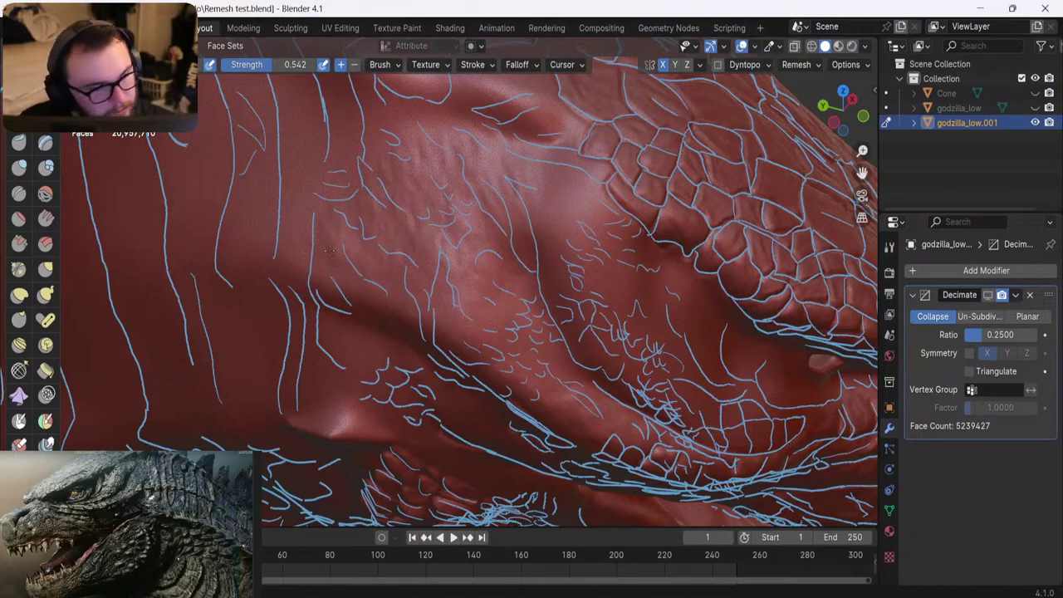
pyautogui.moveTo(329, 250)
pyautogui.mouseDown(button='middle')
pyautogui.moveTo(348, 242)
pyautogui.moveTo(331, 246)
pyautogui.mouseUp(button='middle')
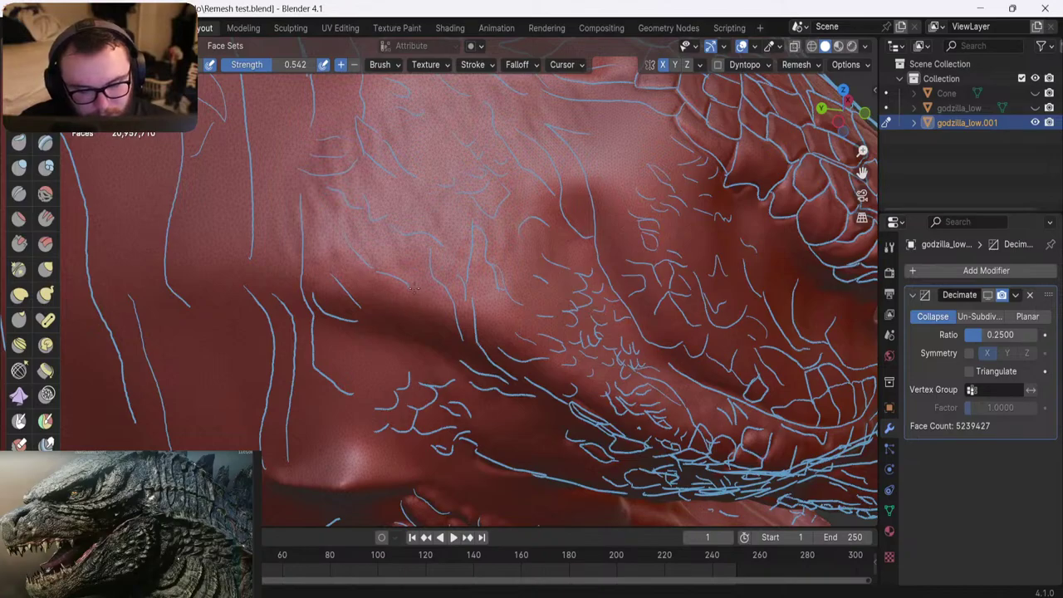
pyautogui.keyDown('shift'); pyautogui.moveTo(415, 265); pyautogui.dragTo(375, 262, button='middle'); pyautogui.keyUp('shift')
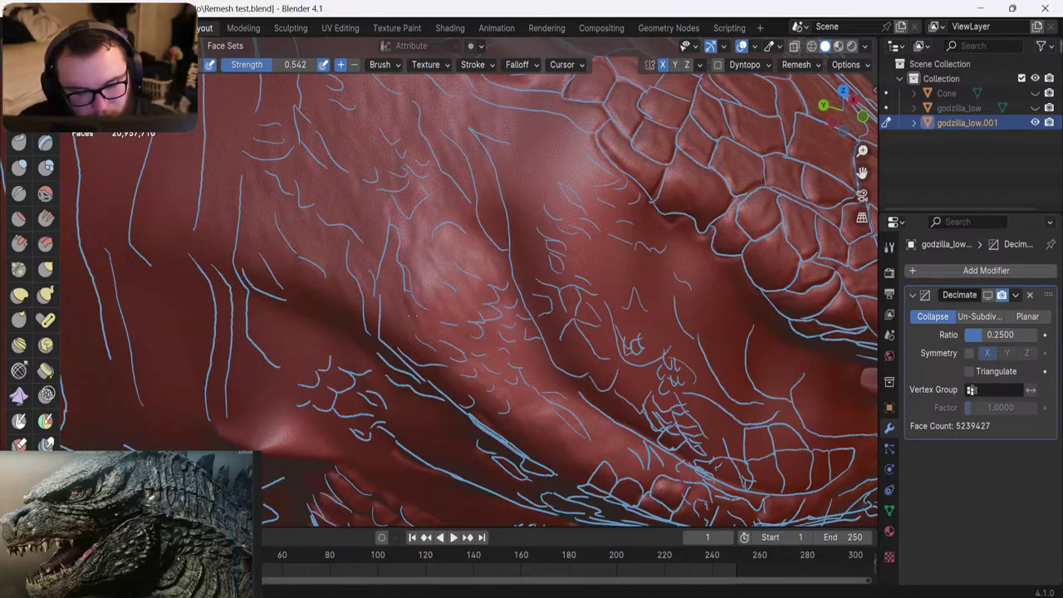
pyautogui.moveTo(355, 294); pyautogui.dragTo(360, 255, button='middle')
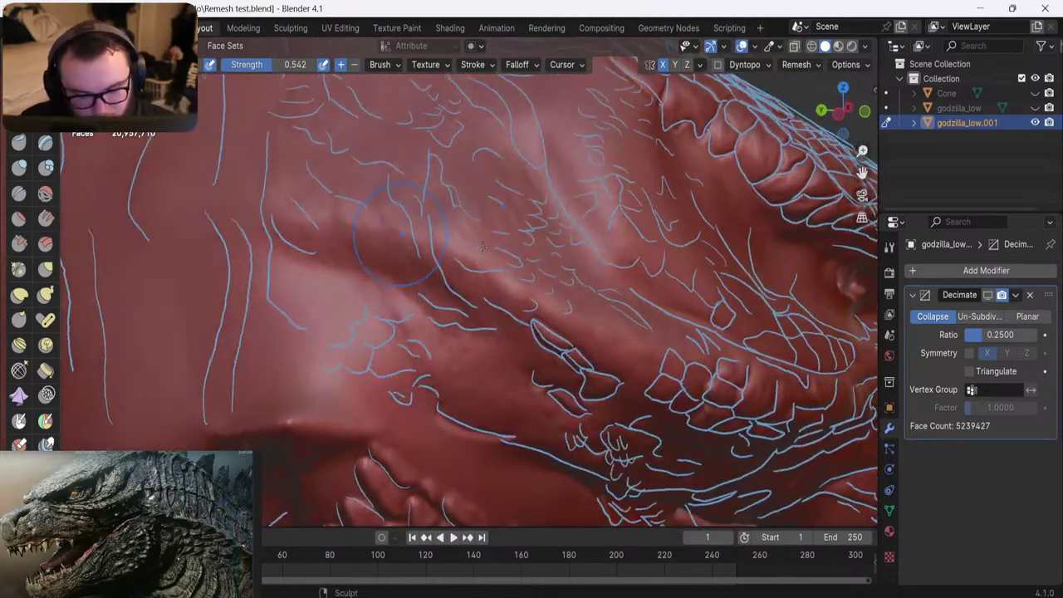
pyautogui.moveTo(416, 277)
pyautogui.mouseDown(button='middle')
pyautogui.moveTo(428, 270)
pyautogui.moveTo(405, 261)
pyautogui.moveTo(418, 265)
pyautogui.mouseUp(button='middle')
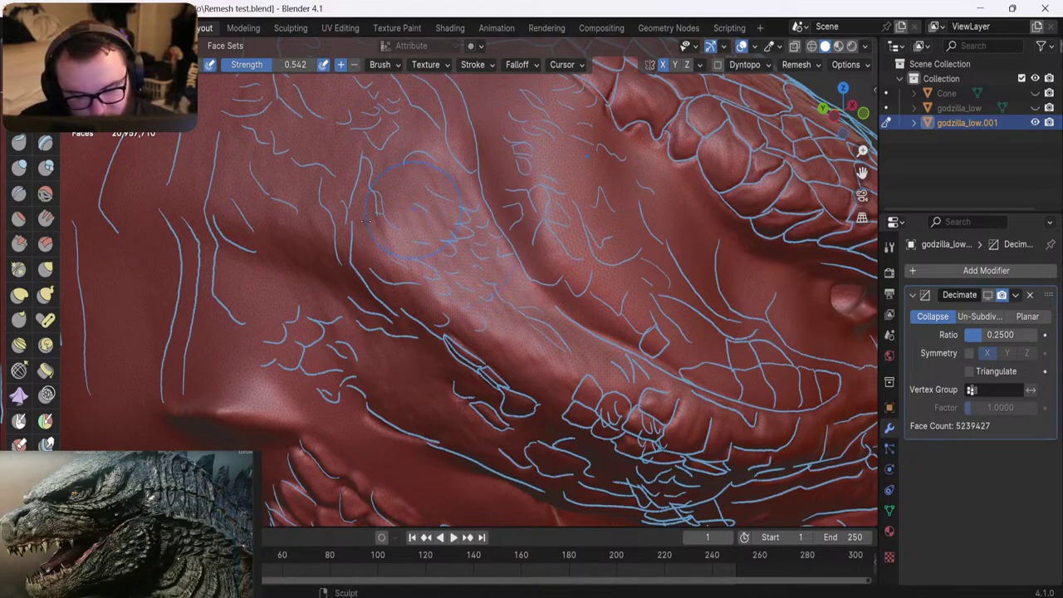
pyautogui.moveTo(348, 250); pyautogui.dragTo(376, 163, button='middle')
pyautogui.moveTo(355, 167); pyautogui.dragTo(274, 179, button='middle')
pyautogui.moveTo(365, 195)
pyautogui.mouseDown(button='middle')
pyautogui.moveTo(312, 207)
pyautogui.moveTo(318, 259)
pyautogui.moveTo(336, 162)
pyautogui.moveTo(378, 199)
pyautogui.mouseUp(button='middle')
# Build up rough clay texture along the upper ridge on the side of the neck, across the annotated guide lines
pyautogui.scroll(-6, 379, 199)
pyautogui.moveTo(316, 224)
pyautogui.mouseDown(button='middle')
pyautogui.moveTo(347, 237)
pyautogui.moveTo(370, 268)
pyautogui.moveTo(224, 246)
pyautogui.moveTo(648, 290)
pyautogui.mouseUp(button='middle')
pyautogui.moveTo(360, 274); pyautogui.dragTo(407, 308, button='middle')
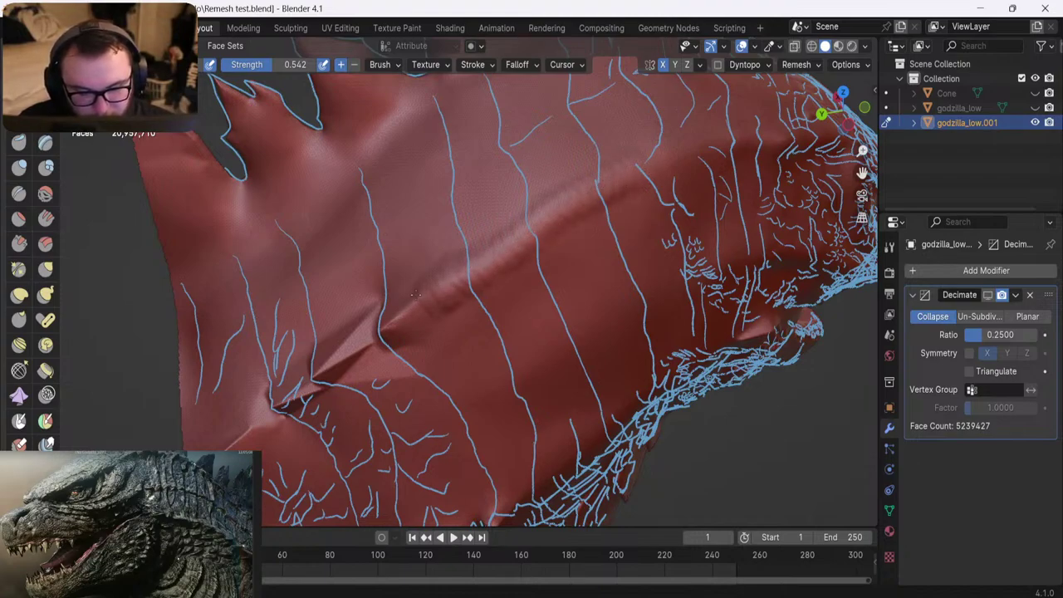
pyautogui.moveTo(407, 291)
pyautogui.keyDown('shift'); pyautogui.mouseDown(button='middle')
pyautogui.moveTo(387, 303)
pyautogui.moveTo(299, 290)
pyautogui.moveTo(290, 299)
pyautogui.mouseUp(button='middle'); pyautogui.keyUp('shift')
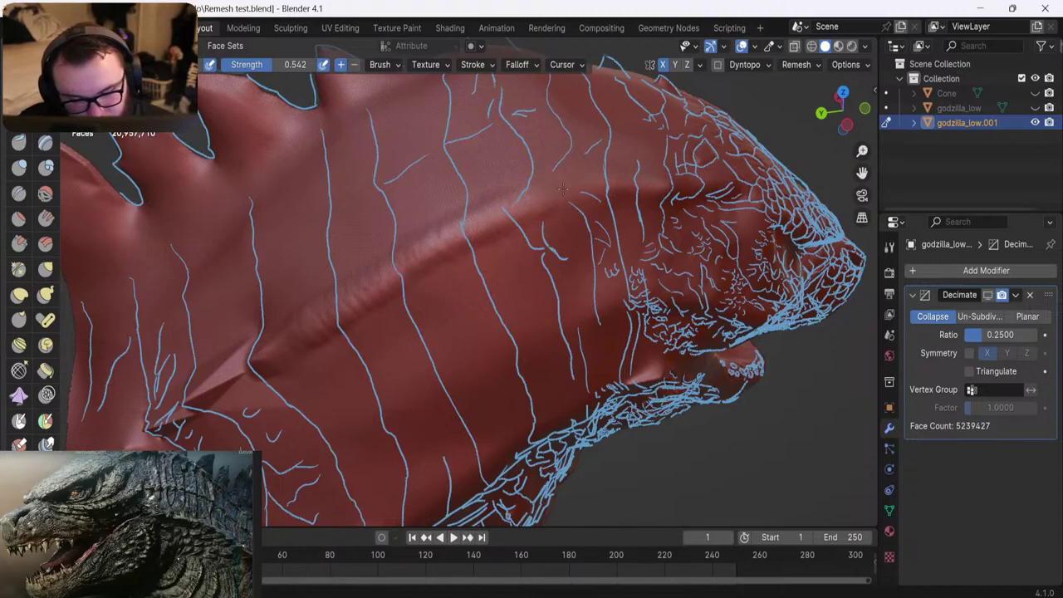
pyautogui.moveTo(249, 249)
pyautogui.mouseDown(button='middle')
pyautogui.moveTo(298, 131)
pyautogui.moveTo(391, 112)
pyautogui.mouseUp(button='middle')
pyautogui.scroll(2, 329, 216)
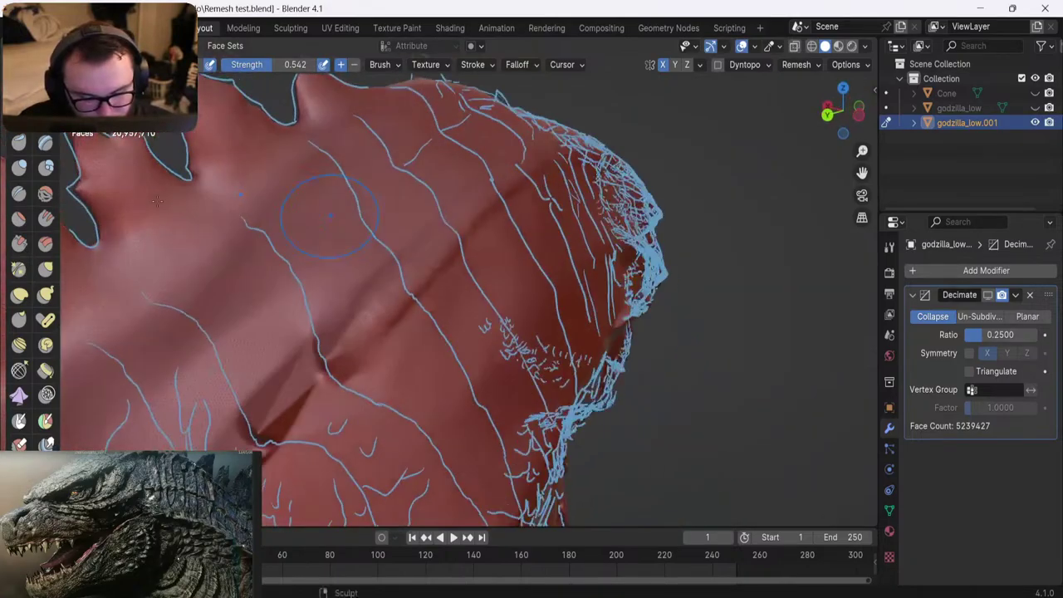
# Build up clay folds on the middle of the neck and along the ridge above the throat
pyautogui.moveTo(158, 201); pyautogui.dragTo(125, 191, button='middle')
pyautogui.moveTo(289, 291); pyautogui.dragTo(283, 245, button='middle')
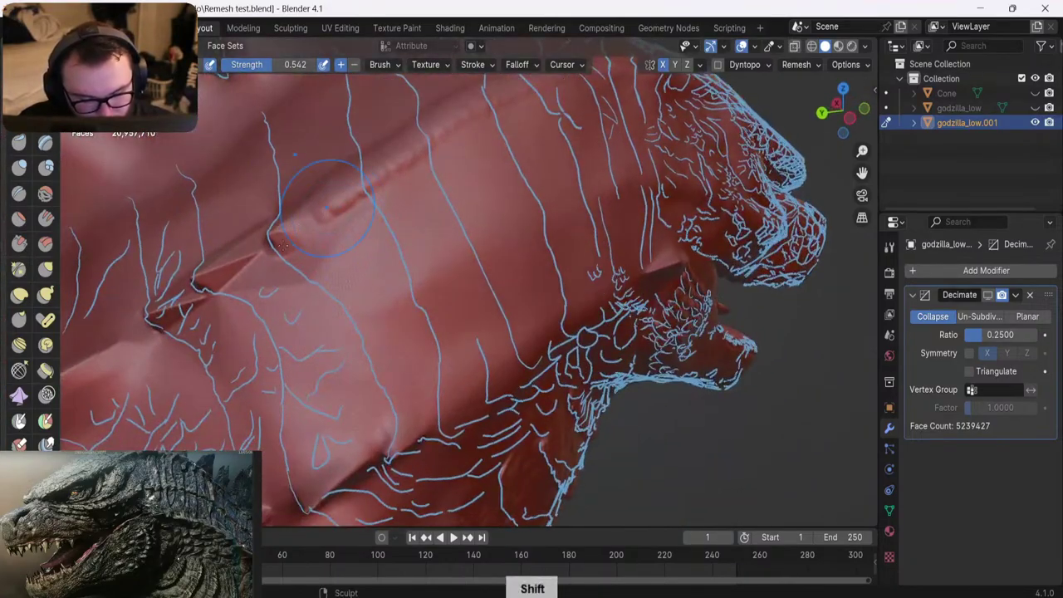
pyautogui.moveTo(329, 207); pyautogui.dragTo(353, 259, button='middle')
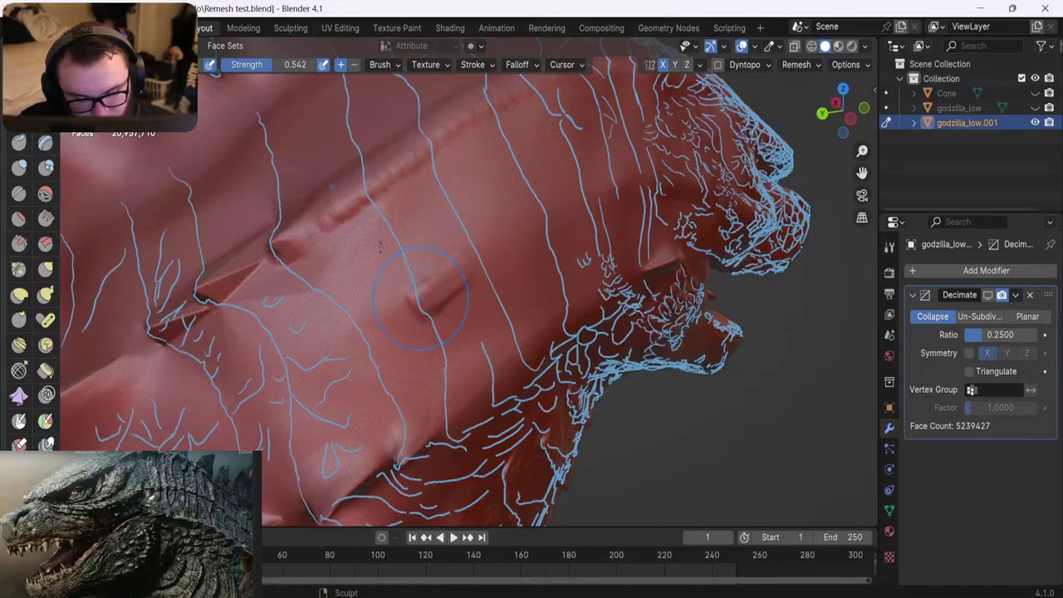
pyautogui.moveTo(410, 314)
pyautogui.keyDown('shift'); pyautogui.mouseDown(button='middle')
pyautogui.moveTo(305, 213)
pyautogui.moveTo(352, 336)
pyautogui.mouseUp(button='middle'); pyautogui.keyUp('shift')
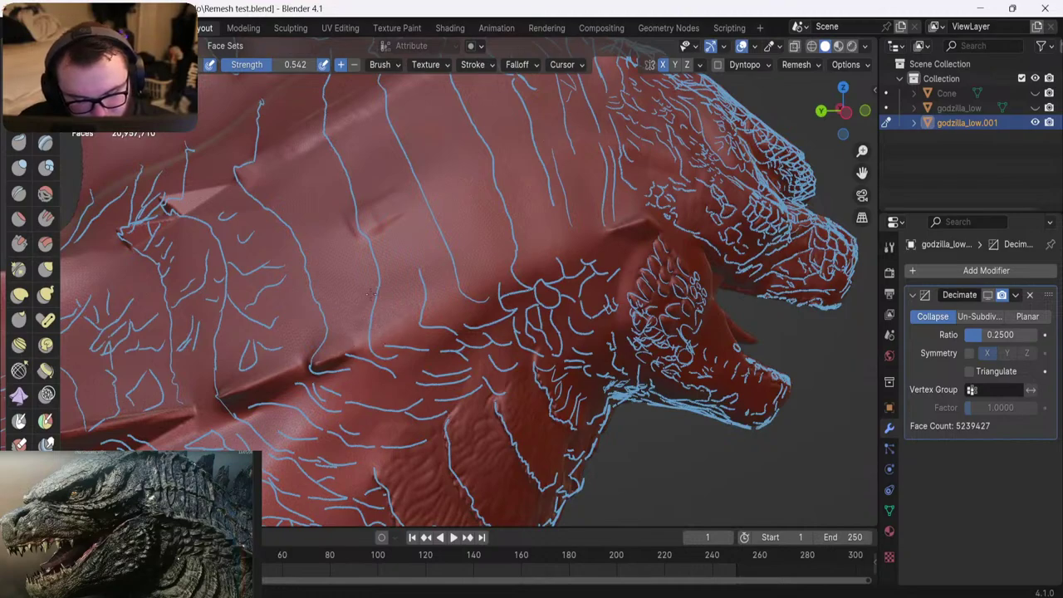
pyautogui.moveTo(370, 294); pyautogui.dragTo(357, 350, button='middle')
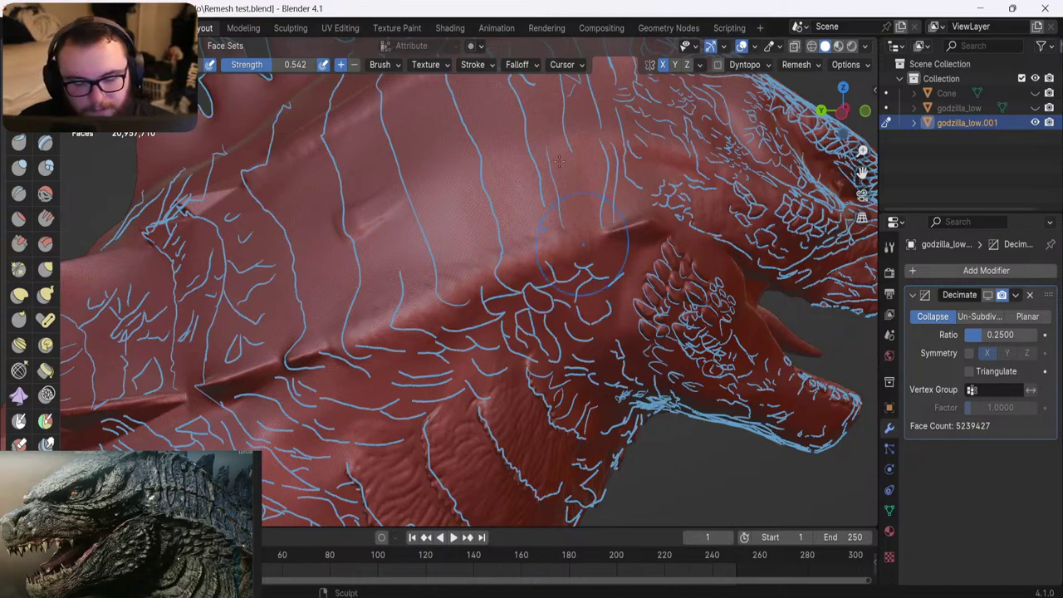
# Add clay wrinkles to the cheek skin around and behind the small annotated scales
pyautogui.keyDown('shift'); pyautogui.moveTo(581, 249); pyautogui.dragTo(412, 276, button='middle'); pyautogui.keyUp('shift')
pyautogui.moveTo(479, 290); pyautogui.dragTo(490, 259, button='middle')
pyautogui.keyDown('shift'); pyautogui.moveTo(496, 255); pyautogui.dragTo(329, 196, button='middle'); pyautogui.keyUp('shift')
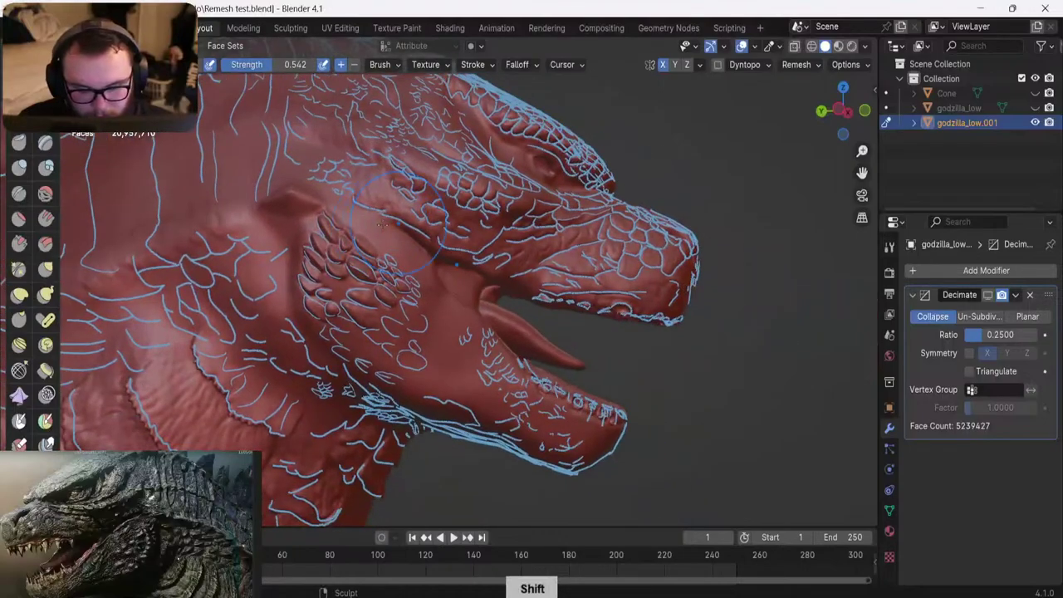
pyautogui.scroll(3, 332, 193)
pyautogui.keyDown('shift'); pyautogui.moveTo(336, 133); pyautogui.dragTo(407, 283, button='middle'); pyautogui.keyUp('shift')
pyautogui.moveTo(403, 206)
pyautogui.keyDown('shift'); pyautogui.mouseDown(button='middle')
pyautogui.moveTo(415, 256)
pyautogui.moveTo(393, 239)
pyautogui.moveTo(402, 249)
pyautogui.mouseUp(button='middle'); pyautogui.keyUp('shift')
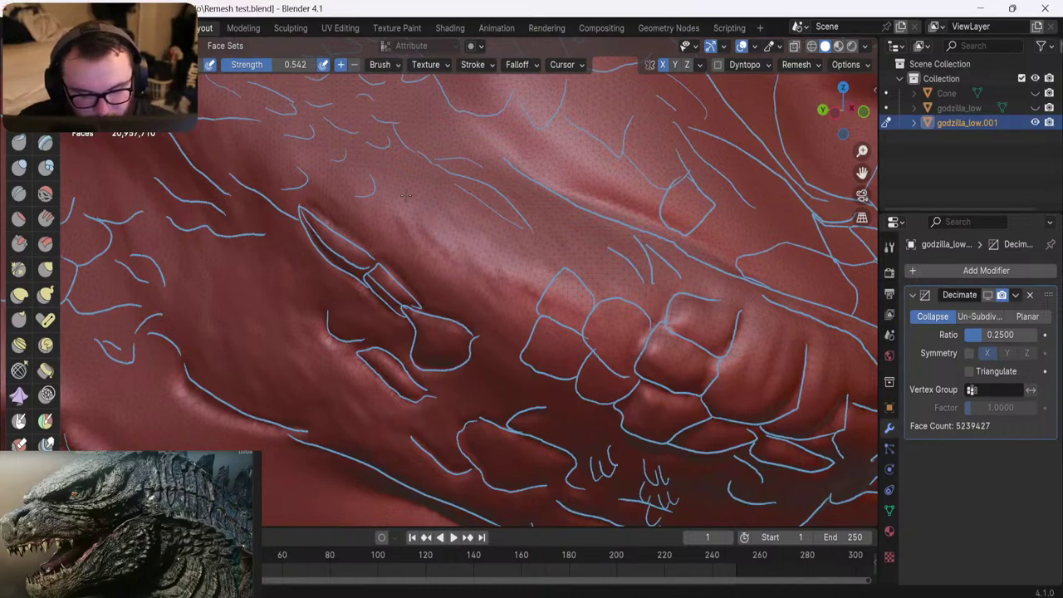
pyautogui.moveTo(405, 195); pyautogui.dragTo(411, 163, button='middle')
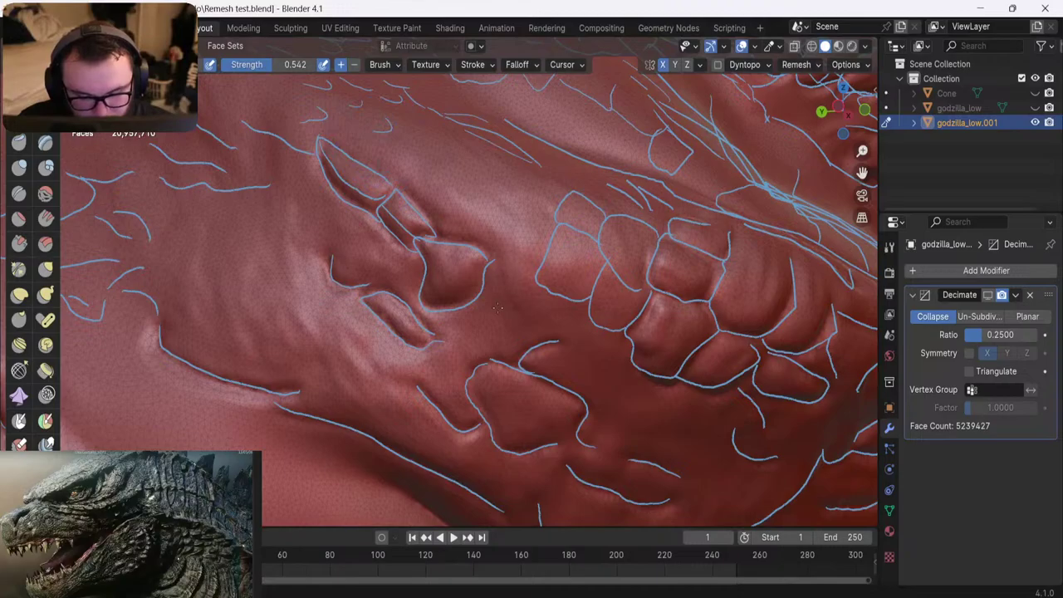
# Raise the surfaces of the small annotated cheek scales with clay strokes
pyautogui.keyDown('shift'); pyautogui.moveTo(357, 193); pyautogui.dragTo(473, 292, button='middle'); pyautogui.keyUp('shift')
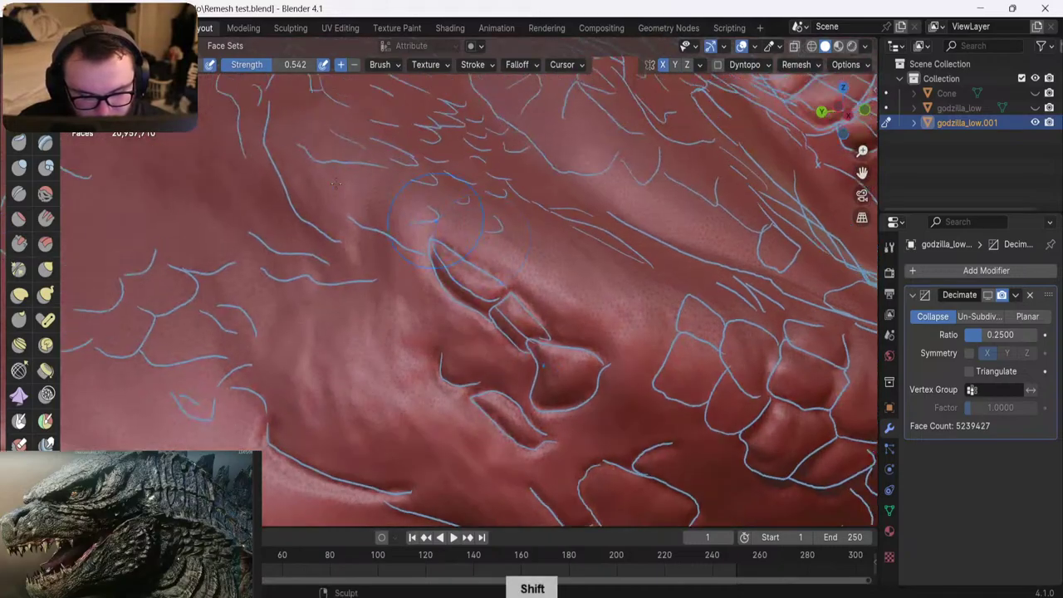
pyautogui.moveTo(363, 212)
pyautogui.mouseDown(button='middle')
pyautogui.moveTo(386, 215)
pyautogui.moveTo(229, 145)
pyautogui.mouseUp(button='middle')
pyautogui.scroll(2, 386, 215)
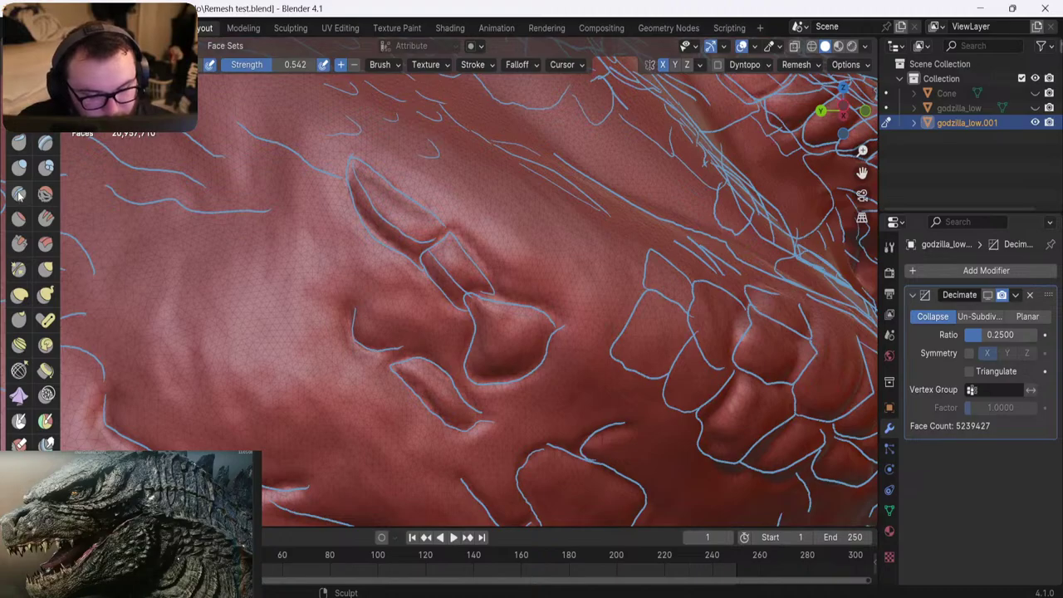
# Switch to the Crease brush at strength 0.741 and carve the lower edge of the elongated cheek scale, undoing an unwanted stroke
pyautogui.click(19, 194)
pyautogui.scroll(1, 316, 177)
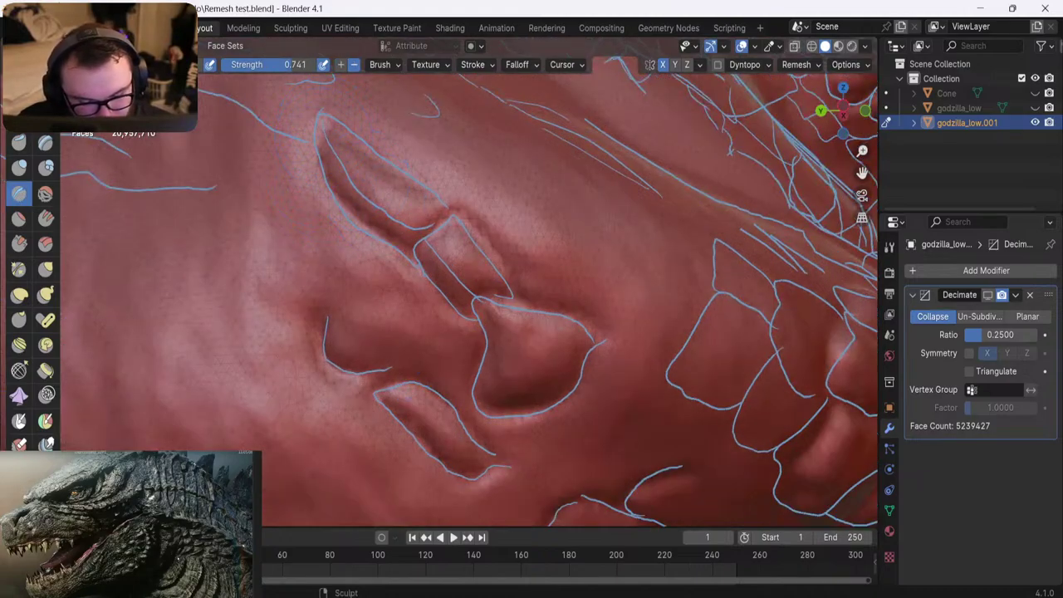
pyautogui.hotkey('ctrl', 'z')
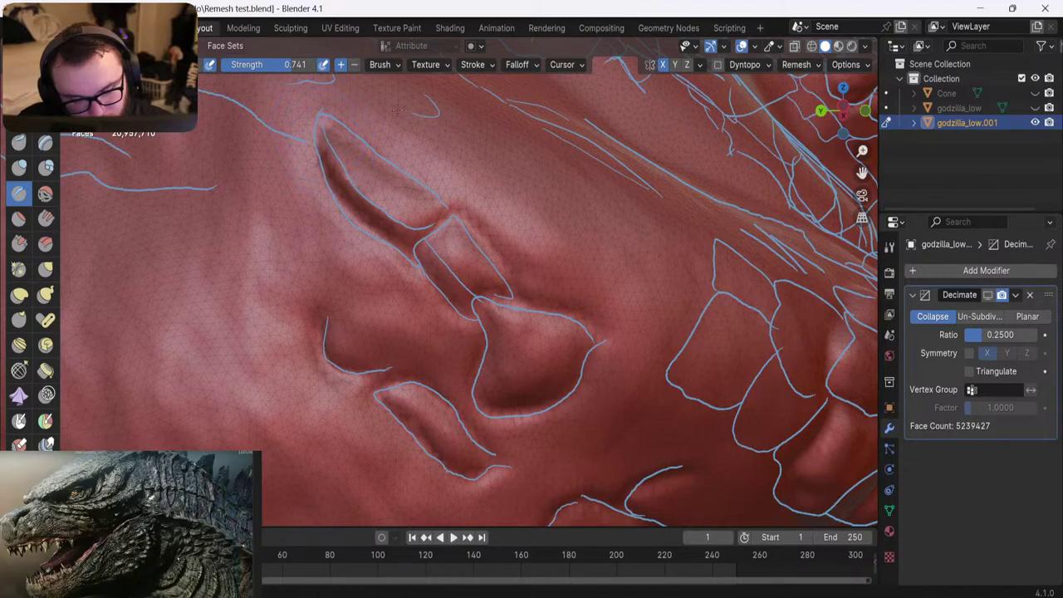
# Hide the viewport overlays and sharpen the creases around the small group of scales at the rear of the cheek
pyautogui.click(748, 46)
pyautogui.scroll(-7, 306, 166)
pyautogui.moveTo(305, 166)
pyautogui.mouseDown(button='middle')
pyautogui.moveTo(374, 187)
pyautogui.moveTo(297, 174)
pyautogui.moveTo(345, 208)
pyautogui.mouseUp(button='middle')
pyautogui.scroll(6, 295, 176)
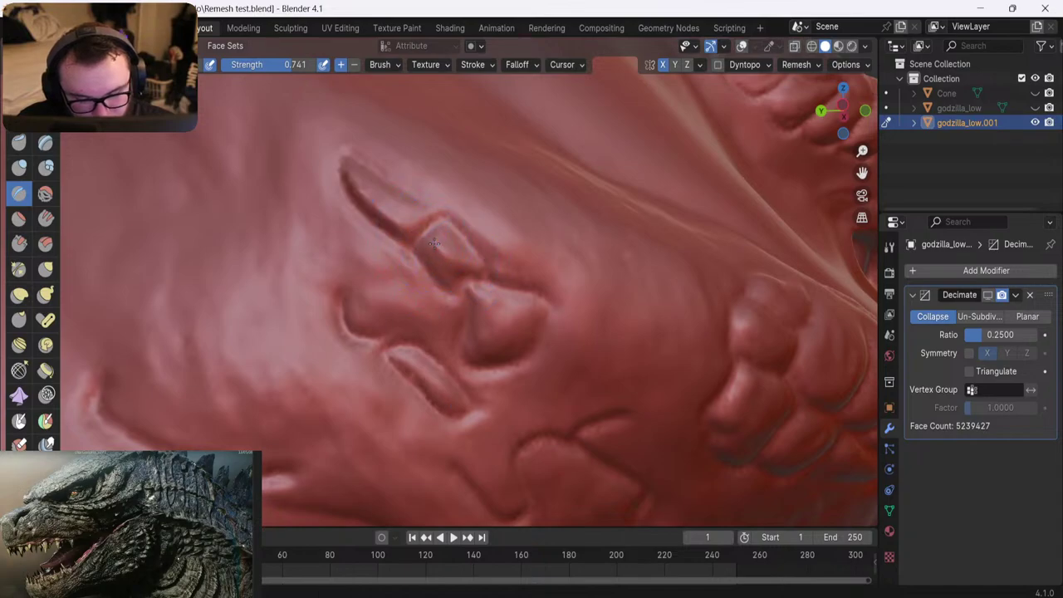
pyautogui.moveTo(445, 253); pyautogui.dragTo(428, 232, button='middle')
pyautogui.moveTo(448, 278); pyautogui.dragTo(432, 271, button='middle')
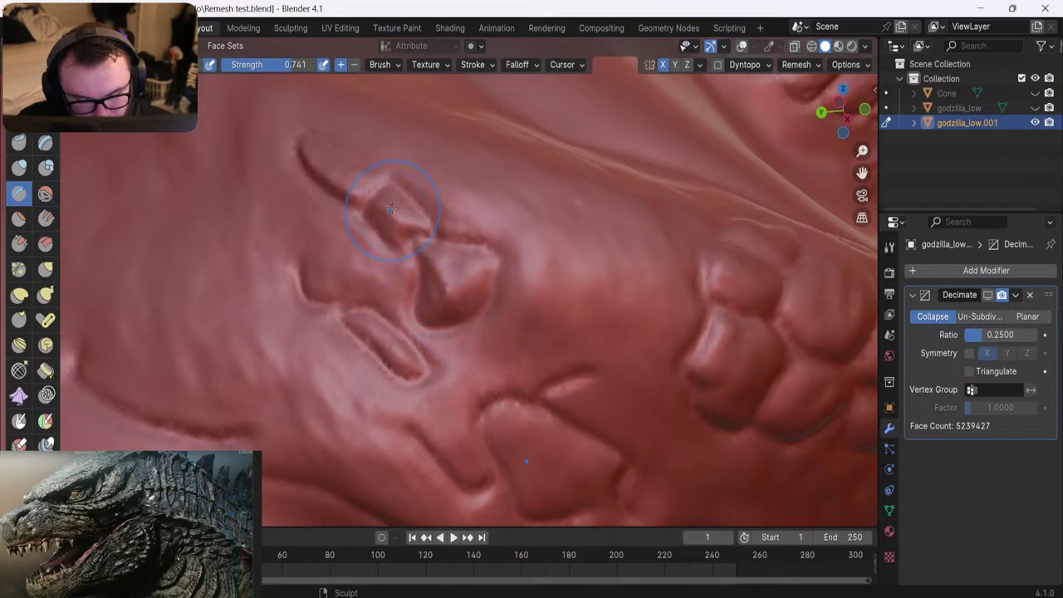
pyautogui.scroll(-3, 390, 207)
pyautogui.scroll(5, 368, 274)
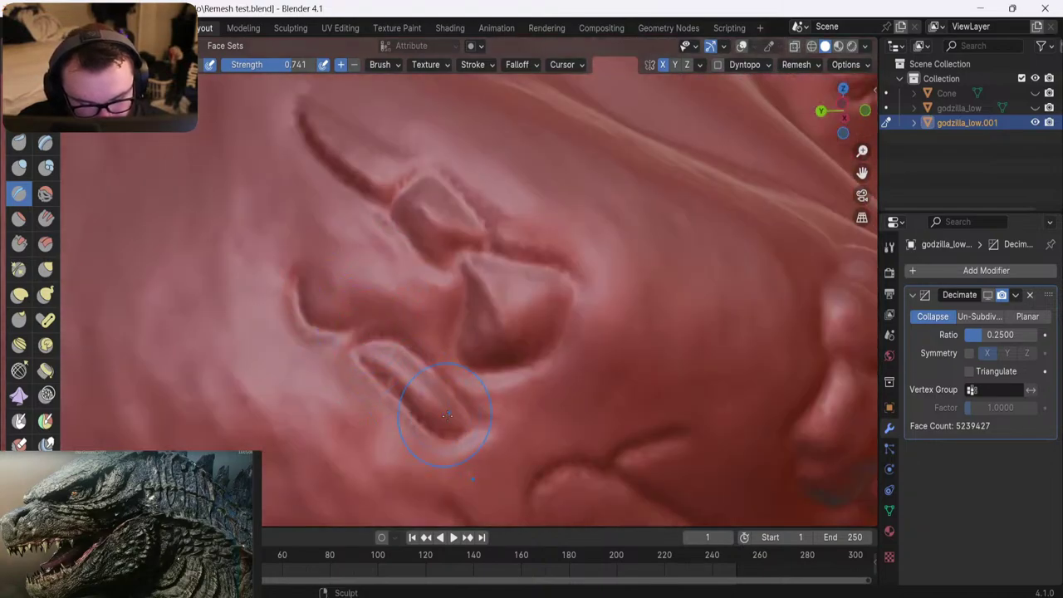
pyautogui.moveTo(446, 413); pyautogui.dragTo(419, 397)
# Crease the outlines of the rear scales in the rounded cluster on the cheek ridge
pyautogui.keyDown('shift'); pyautogui.moveTo(504, 344); pyautogui.dragTo(308, 262, button='middle'); pyautogui.keyUp('shift')
pyautogui.scroll(-3, 311, 274)
pyautogui.moveTo(444, 256); pyautogui.dragTo(485, 262, button='middle')
pyautogui.scroll(1, 391, 265)
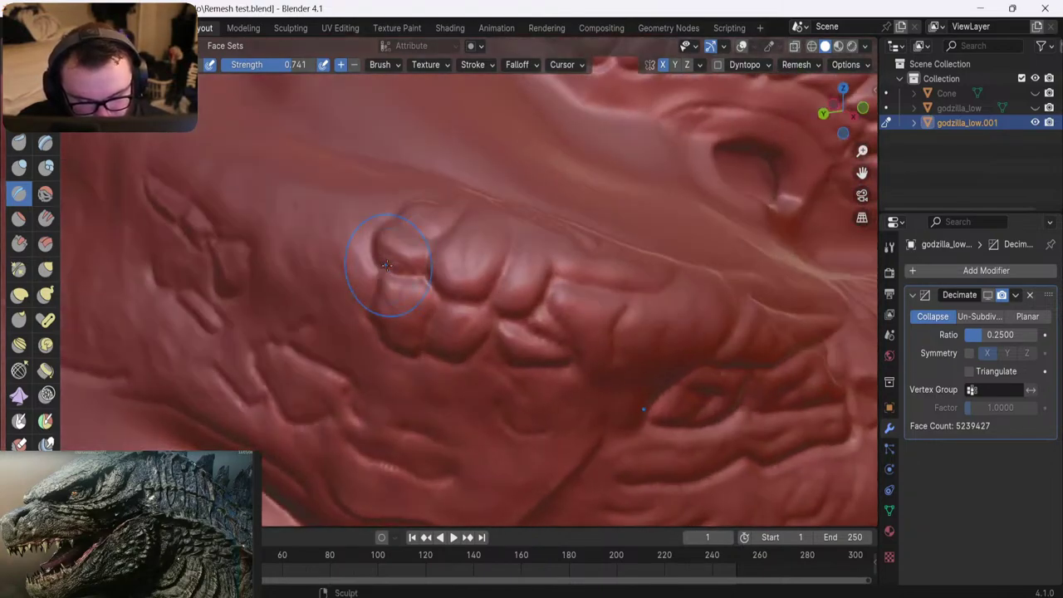
pyautogui.scroll(-5, 386, 265)
pyautogui.scroll(5, 393, 324)
pyautogui.moveTo(440, 308)
pyautogui.mouseDown(button='middle')
pyautogui.moveTo(393, 325)
pyautogui.moveTo(418, 268)
pyautogui.moveTo(465, 240)
pyautogui.mouseUp(button='middle')
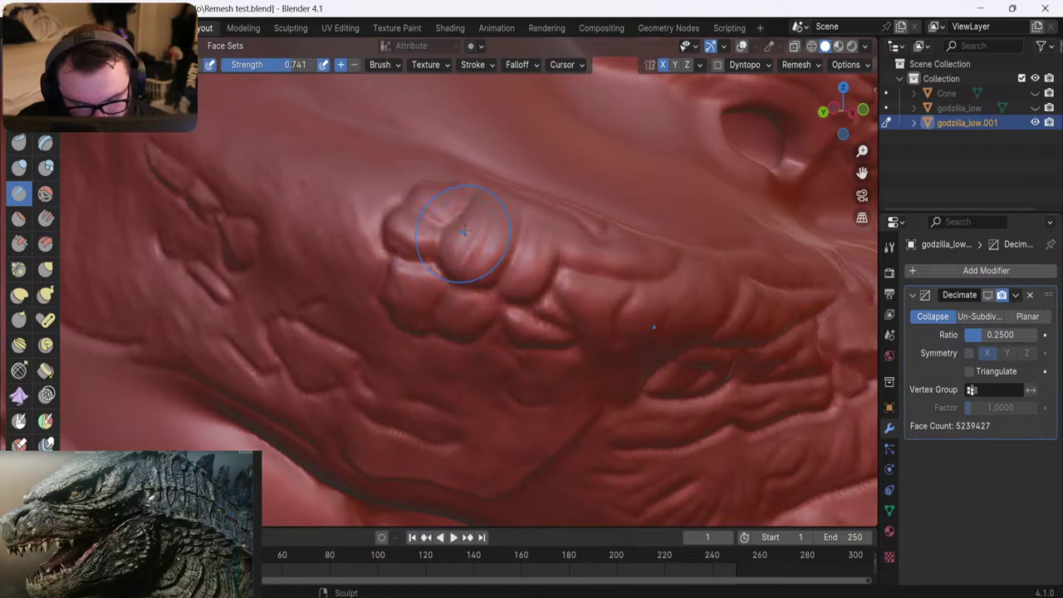
# Deepen the creases between the front scales of the rounded cluster on the cheek ridge, undoing one stray stroke
pyautogui.scroll(-3, 391, 220)
pyautogui.moveTo(391, 221); pyautogui.dragTo(367, 178, button='middle')
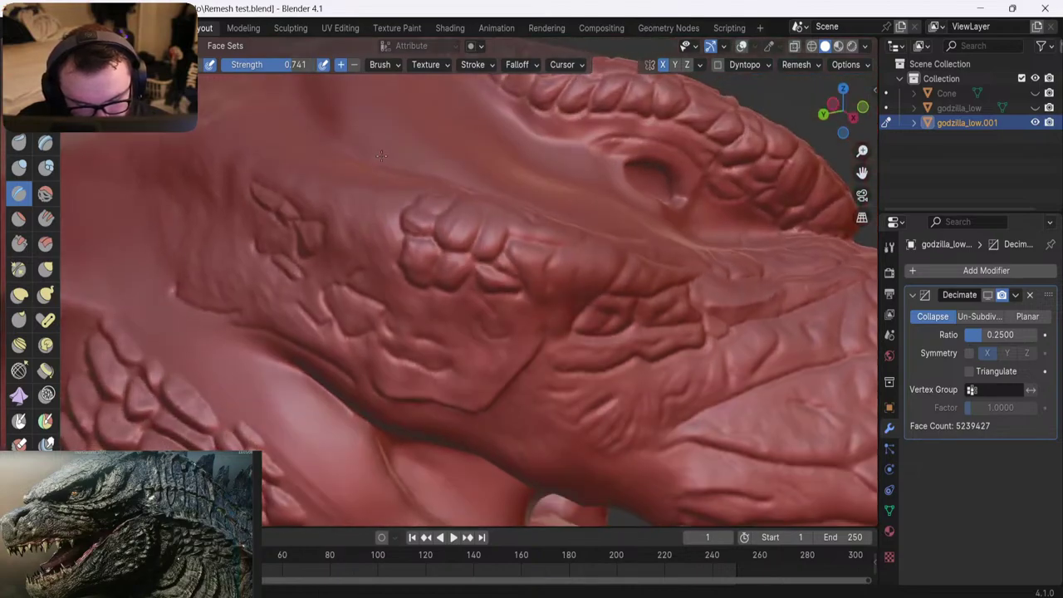
pyautogui.scroll(4, 365, 163)
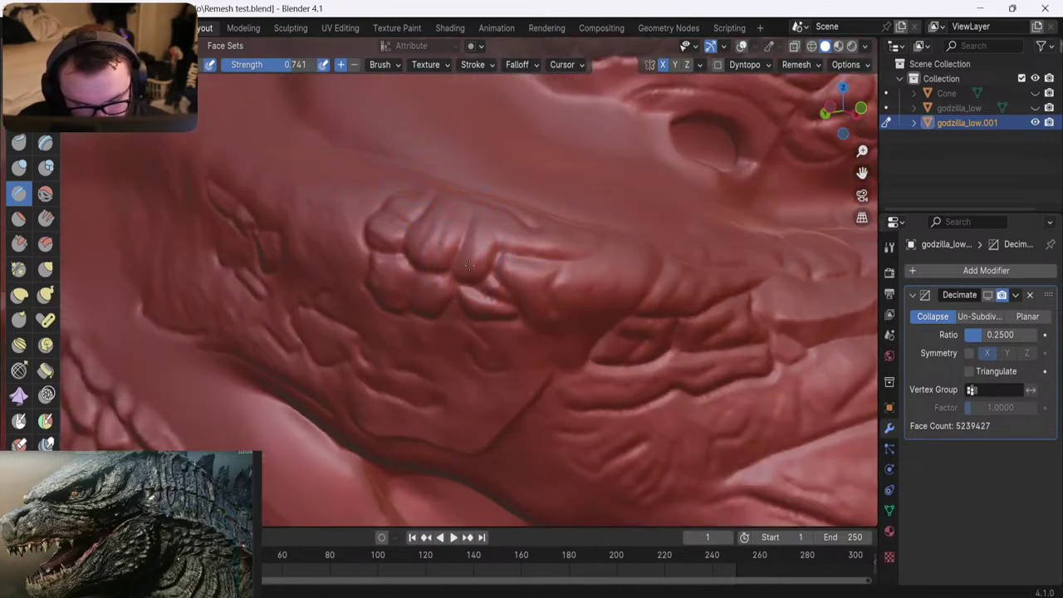
pyautogui.moveTo(408, 243)
pyautogui.mouseDown(button='middle')
pyautogui.moveTo(380, 225)
pyautogui.moveTo(408, 256)
pyautogui.mouseUp(button='middle')
pyautogui.moveTo(419, 231); pyautogui.dragTo(413, 267)
pyautogui.hotkey('ctrl', 'z')
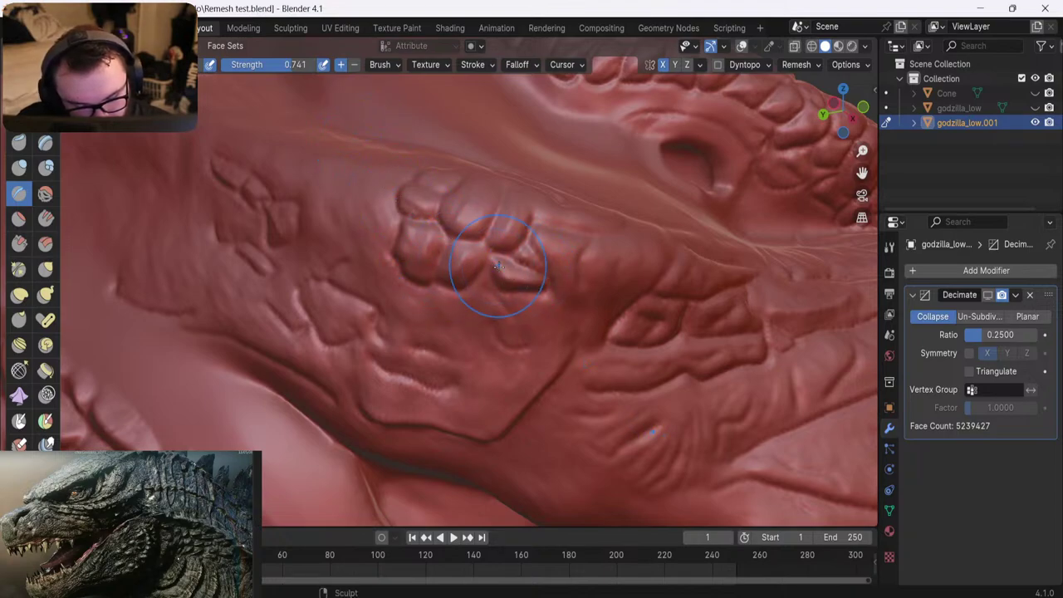
pyautogui.moveTo(468, 241)
pyautogui.mouseDown(button='middle')
pyautogui.moveTo(368, 213)
pyautogui.moveTo(506, 233)
pyautogui.mouseUp(button='middle')
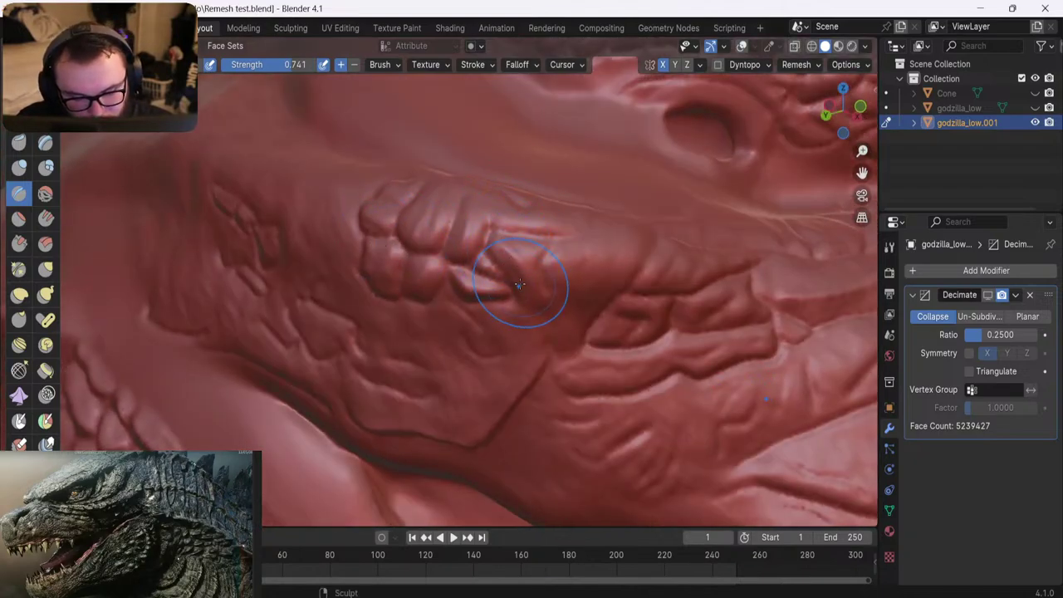
# Carve grooves between the upper and lower rows of rounded scales on the cheek ridge
pyautogui.scroll(-4, 485, 227)
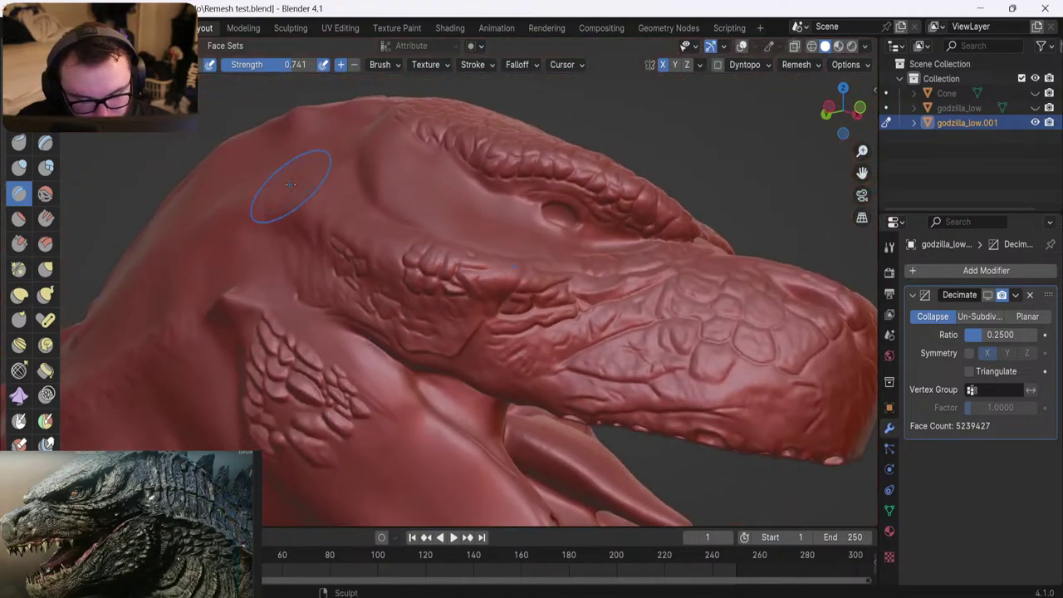
pyautogui.scroll(4, 453, 266)
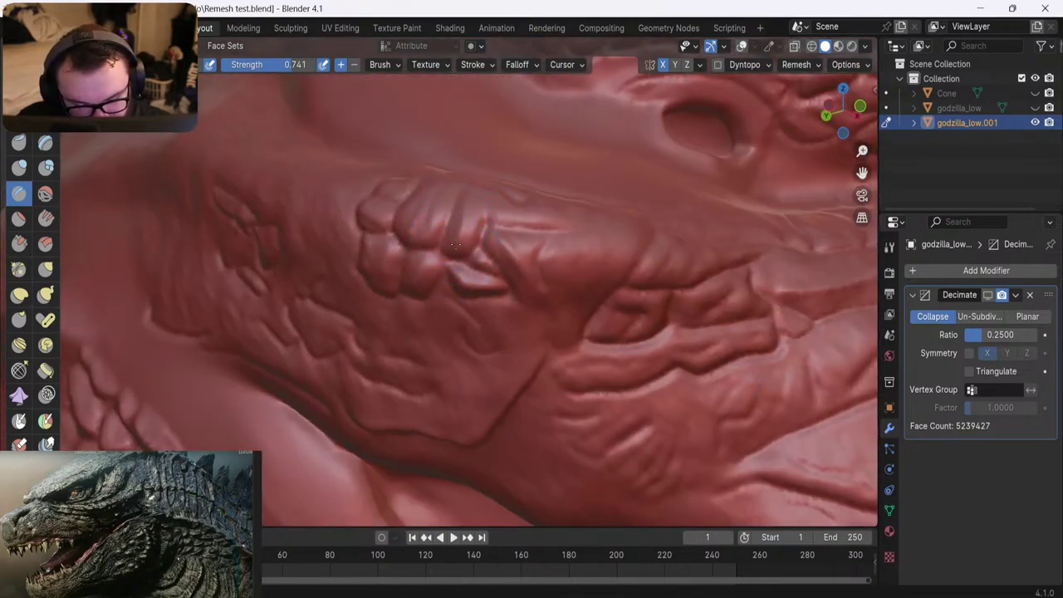
pyautogui.moveTo(459, 218); pyautogui.dragTo(416, 226, button='middle')
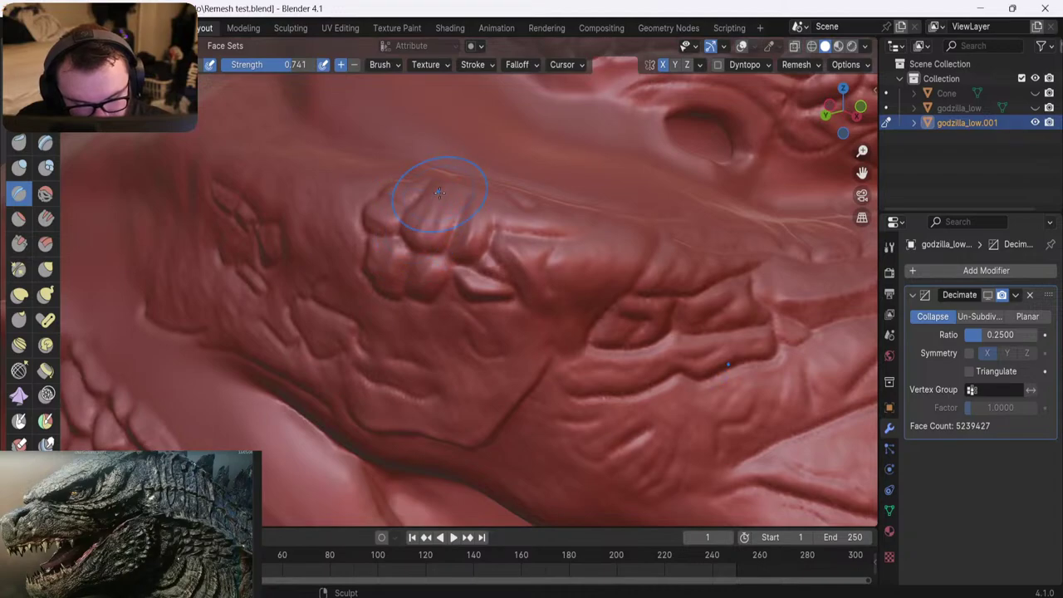
pyautogui.moveTo(414, 244); pyautogui.dragTo(420, 225)
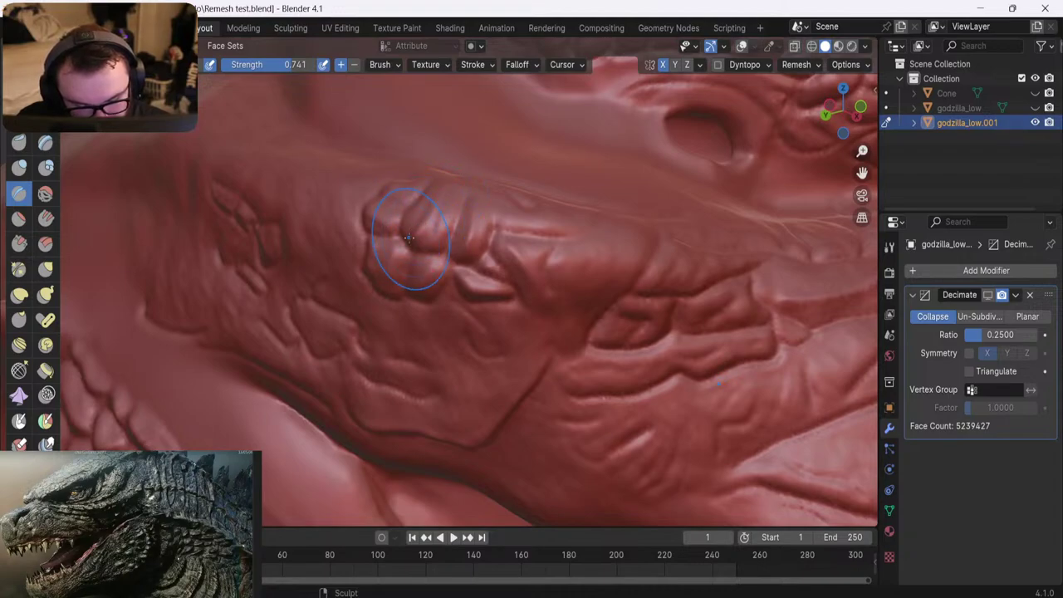
pyautogui.moveTo(408, 227); pyautogui.dragTo(427, 278, button='middle')
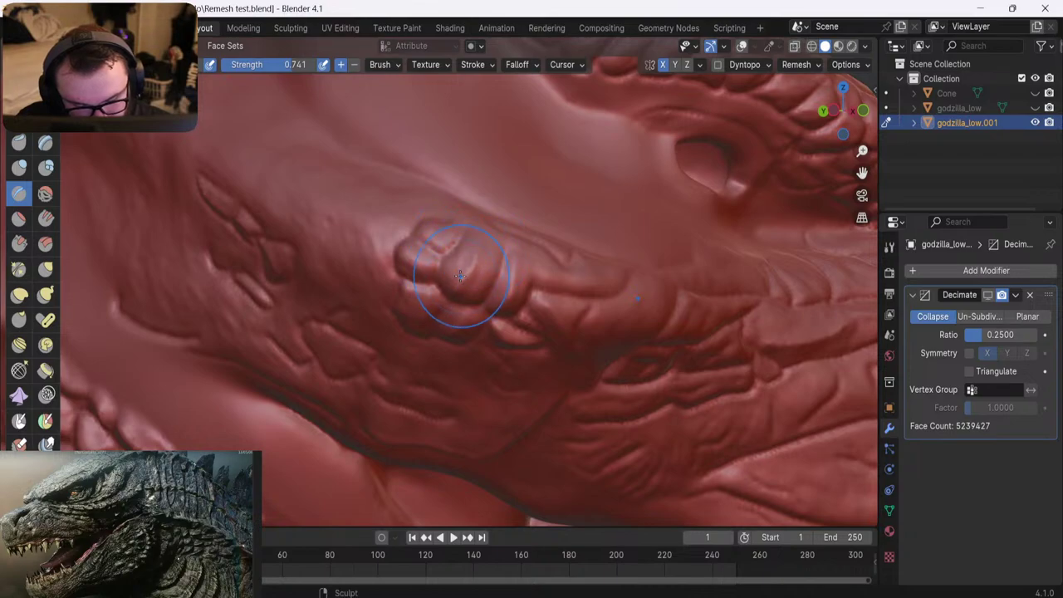
# Sharpen the creases around the rearmost upper scales of the rounded cluster on the cheek ridge
pyautogui.scroll(-4, 339, 171)
pyautogui.moveTo(340, 171)
pyautogui.mouseDown(button='middle')
pyautogui.moveTo(349, 142)
pyautogui.moveTo(322, 116)
pyautogui.moveTo(321, 129)
pyautogui.moveTo(340, 124)
pyautogui.moveTo(419, 208)
pyautogui.mouseUp(button='middle')
pyautogui.scroll(4, 340, 124)
pyautogui.moveTo(440, 278); pyautogui.dragTo(453, 296)
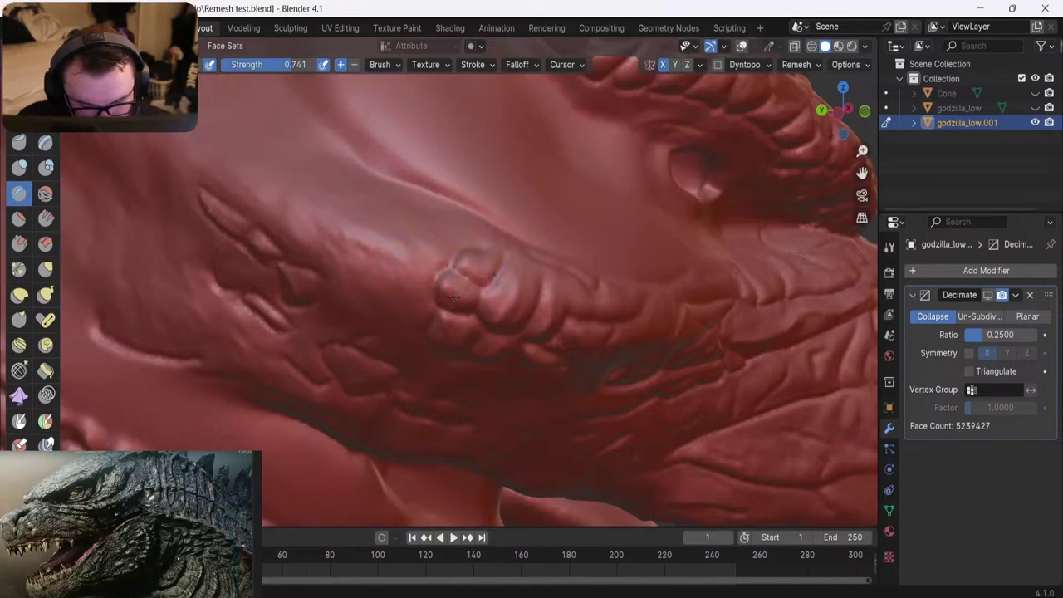
pyautogui.moveTo(427, 284); pyautogui.dragTo(389, 248, button='middle')
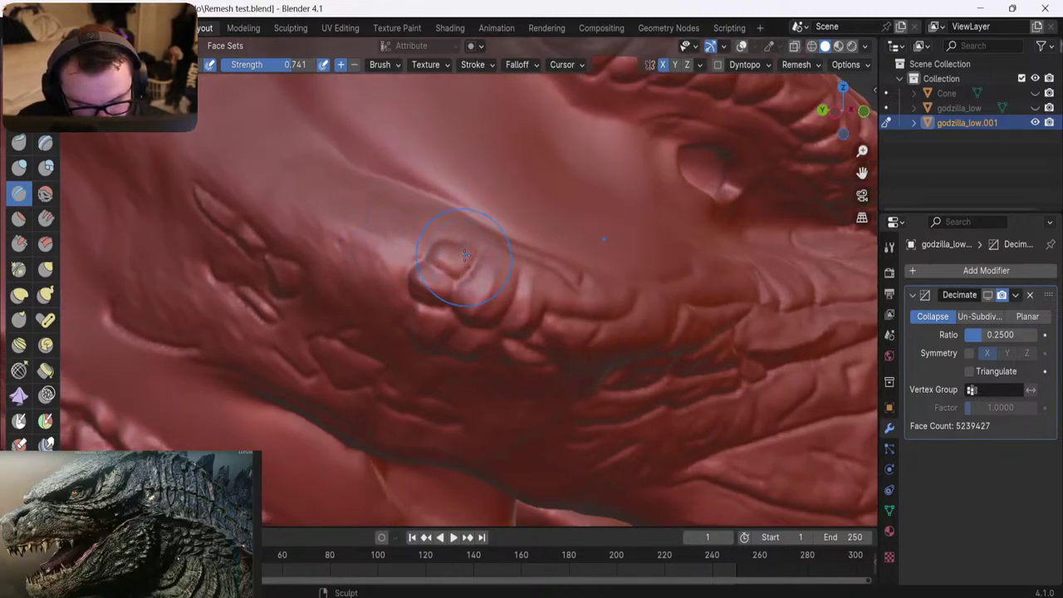
# Show the viewport overlays, switch to the Clay brush at strength 0.542 and build up the annotated upper scale near the cluster's rear
pyautogui.click(740, 46)
pyautogui.keyDown('shift'); pyautogui.moveTo(298, 198); pyautogui.dragTo(364, 223, button='middle'); pyautogui.keyUp('shift')
pyautogui.scroll(1, 226, 220)
pyautogui.press('c')
pyautogui.scroll(2, 215, 220)
pyautogui.keyDown('shift'); pyautogui.moveTo(442, 222); pyautogui.dragTo(422, 230, button='middle'); pyautogui.keyUp('shift')
pyautogui.scroll(1, 422, 230)
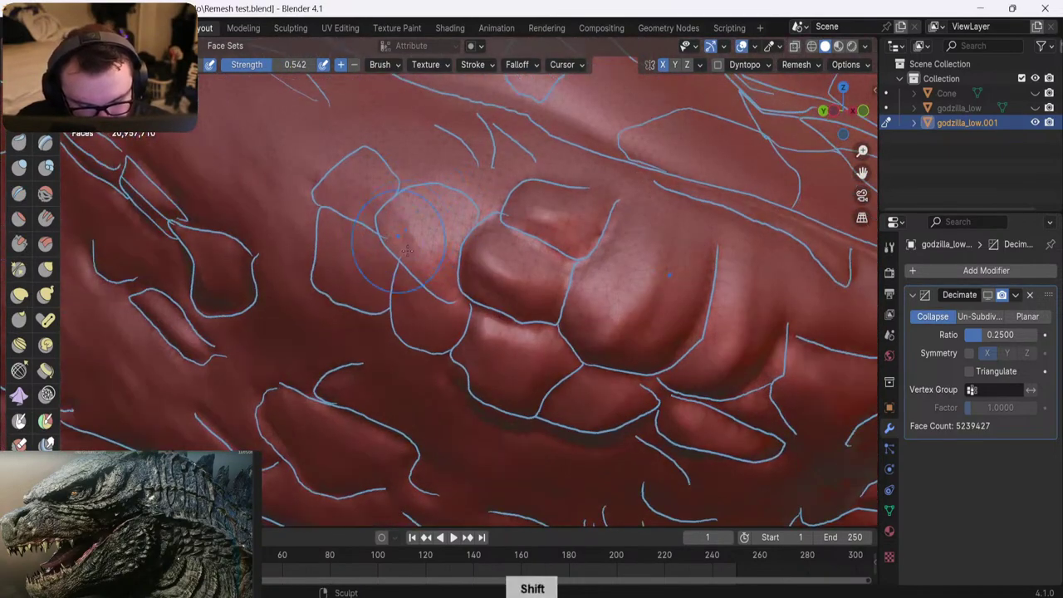
pyautogui.moveTo(419, 230)
pyautogui.mouseDown()
pyautogui.moveTo(425, 207)
pyautogui.moveTo(455, 237)
pyautogui.moveTo(424, 250)
pyautogui.mouseUp()
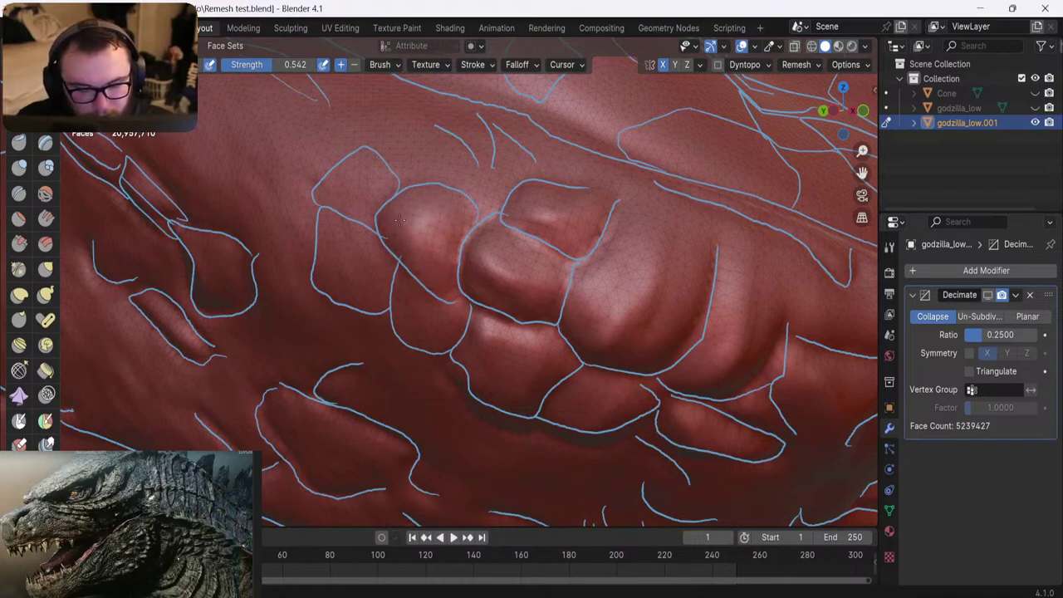
# Build up volume inside the remaining annotated scales at the rear end of the rounded cluster
pyautogui.moveTo(415, 242); pyautogui.dragTo(420, 213, button='middle')
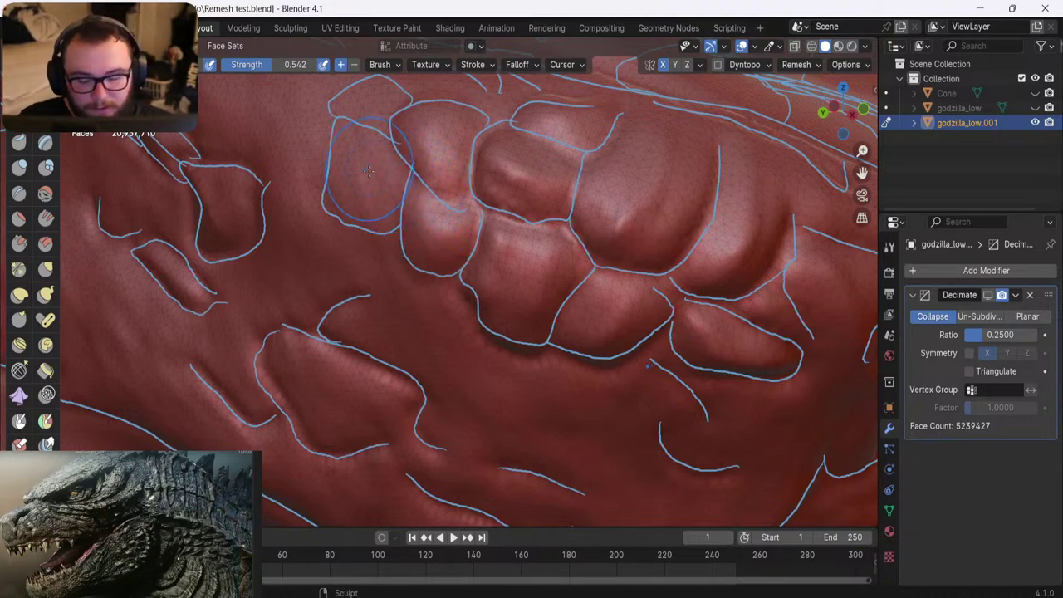
pyautogui.keyDown('shift'); pyautogui.moveTo(368, 171); pyautogui.dragTo(422, 224, button='middle'); pyautogui.keyUp('shift')
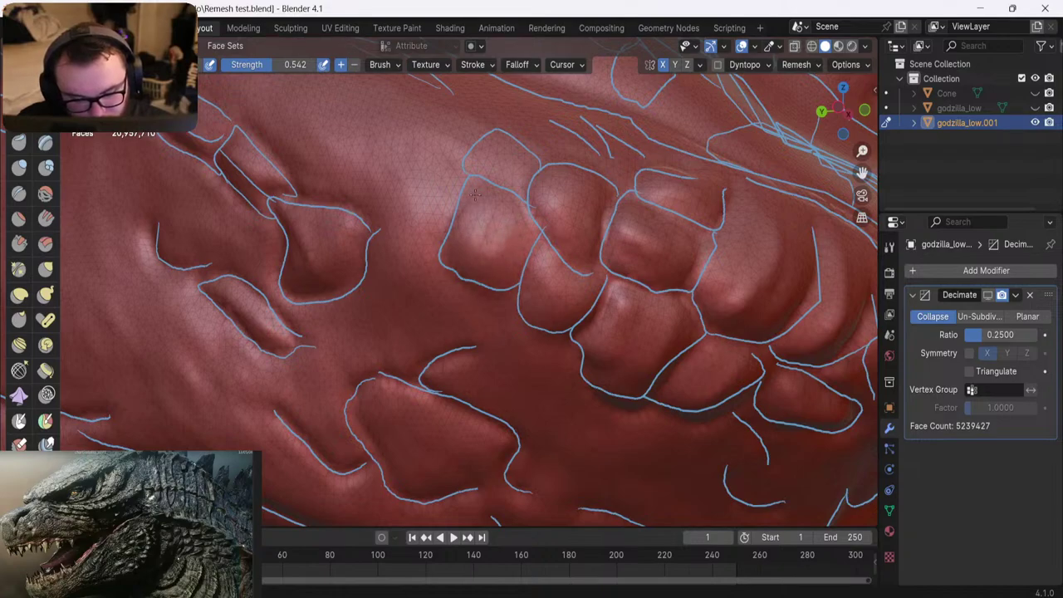
pyautogui.moveTo(474, 200)
pyautogui.keyDown('shift'); pyautogui.mouseDown(button='middle')
pyautogui.moveTo(446, 227)
pyautogui.moveTo(448, 248)
pyautogui.mouseUp(button='middle'); pyautogui.keyUp('shift')
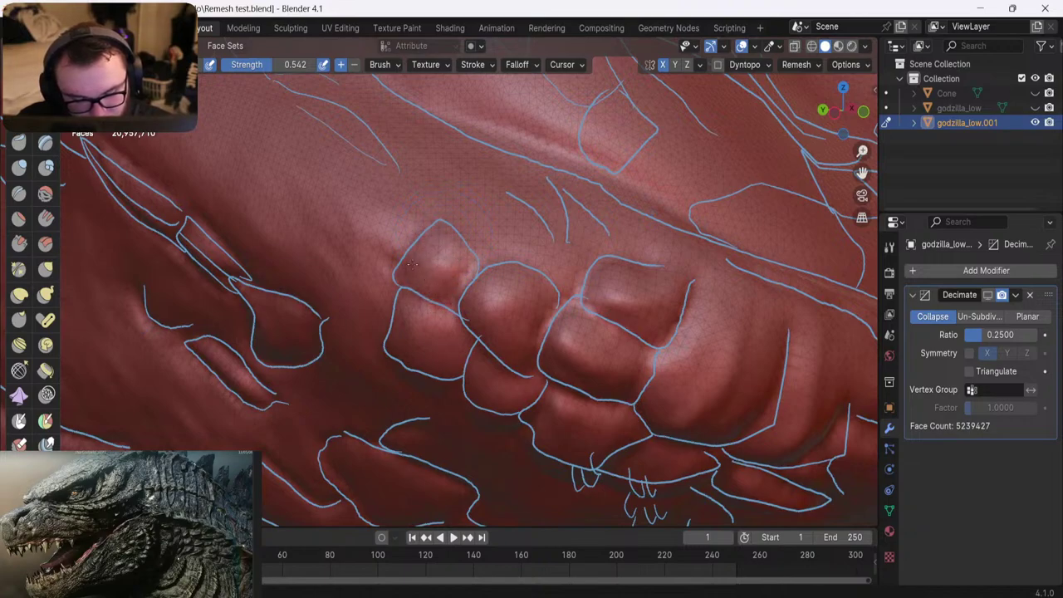
# Switch to the Crease brush at strength 0.741 and sharpen the creases around the annotated scales at the rear end of the rounded cluster
pyautogui.click(18, 193)
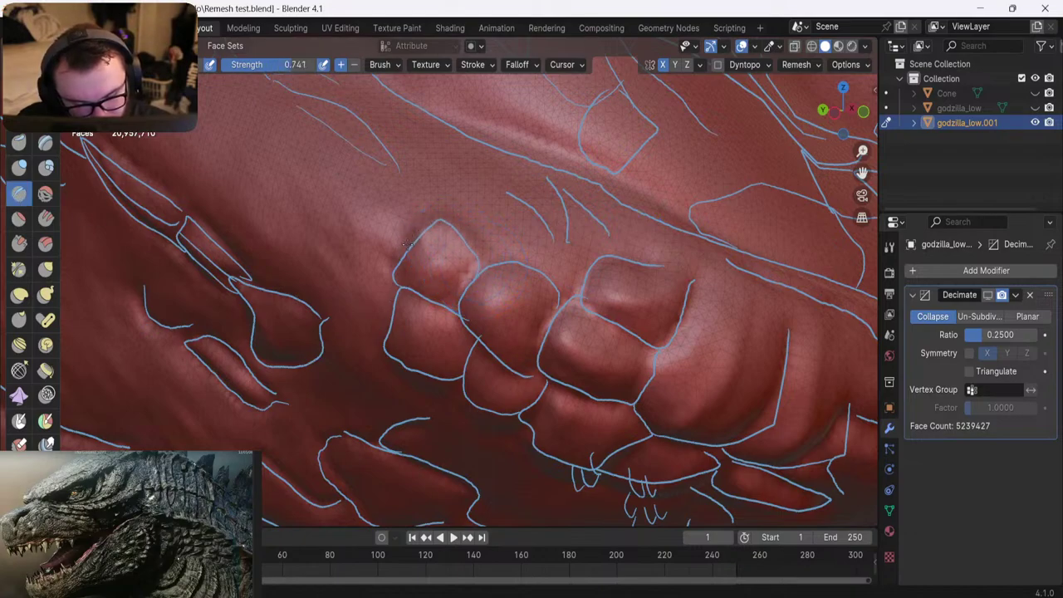
pyautogui.hotkey('ctrl', 'z')
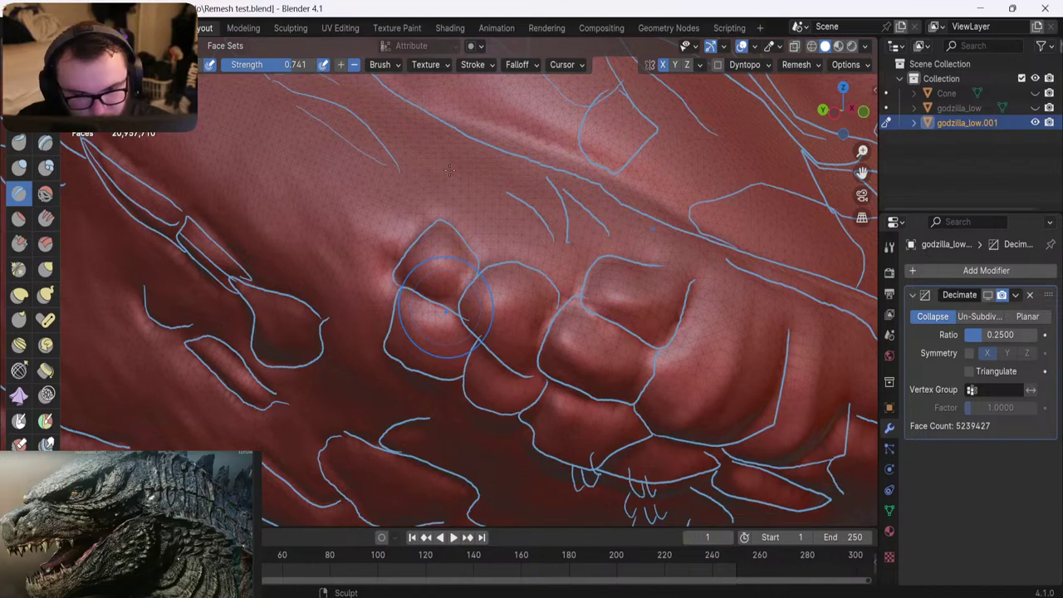
pyautogui.moveTo(450, 237); pyautogui.dragTo(445, 160, button='middle')
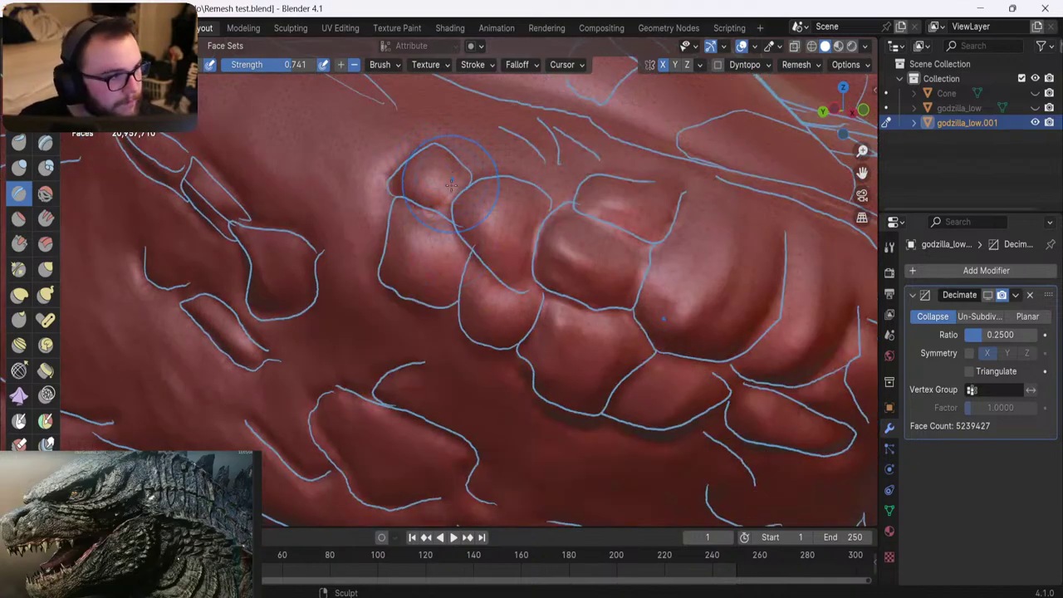
pyautogui.moveTo(458, 165); pyautogui.dragTo(546, 267, button='middle')
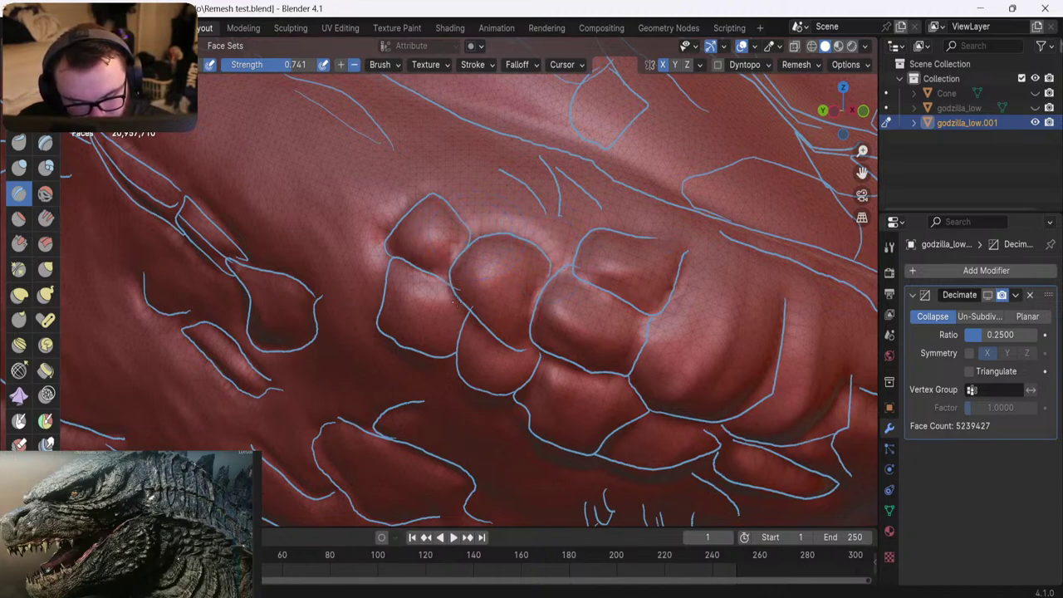
pyautogui.moveTo(437, 236); pyautogui.dragTo(421, 249, button='middle')
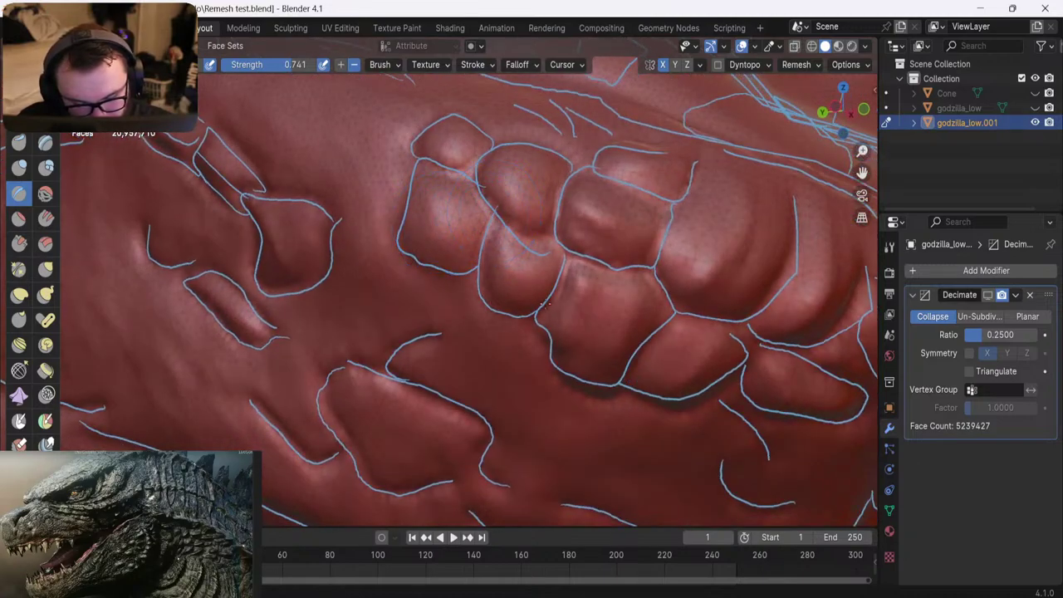
pyautogui.moveTo(441, 230); pyautogui.dragTo(444, 185, button='middle')
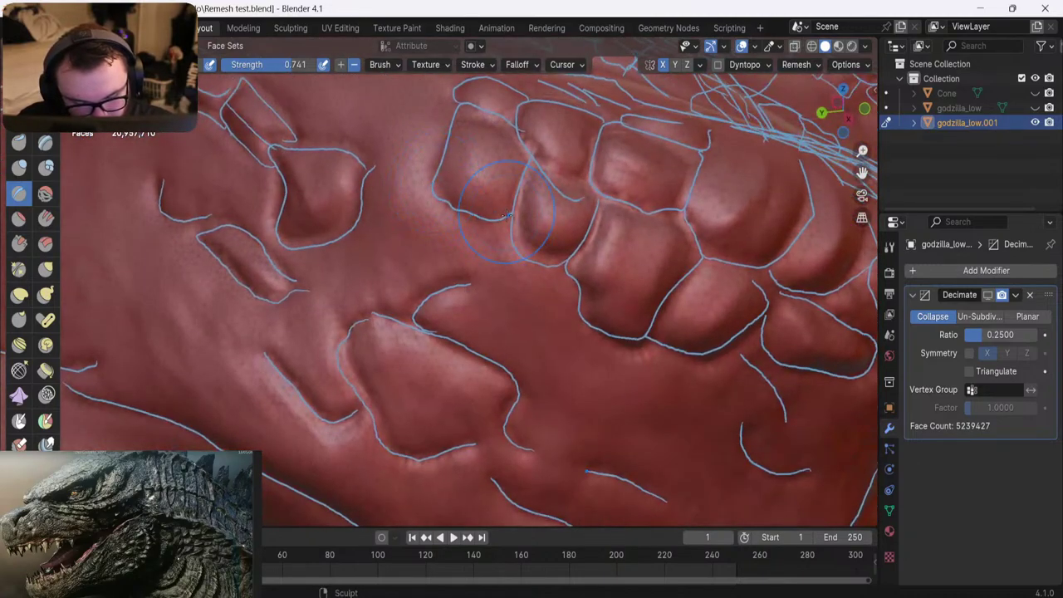
pyautogui.moveTo(426, 118); pyautogui.dragTo(423, 182, button='middle')
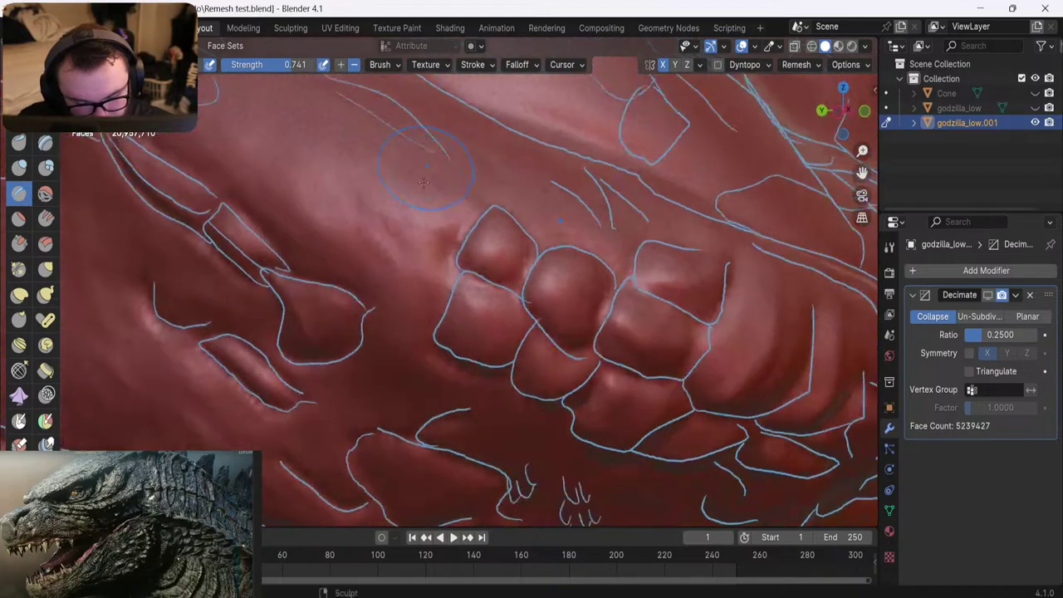
# Hide the viewport overlays and deepen the creases between the larger scales in the cluster's lower row
pyautogui.moveTo(432, 307)
pyautogui.mouseDown(button='middle')
pyautogui.moveTo(416, 237)
pyautogui.moveTo(382, 229)
pyautogui.moveTo(623, 116)
pyautogui.mouseUp(button='middle')
pyautogui.click(740, 47)
pyautogui.moveTo(553, 218)
pyautogui.mouseDown(button='middle')
pyautogui.moveTo(550, 238)
pyautogui.moveTo(492, 214)
pyautogui.moveTo(498, 230)
pyautogui.mouseUp(button='middle')
pyautogui.scroll(3, 553, 232)
pyautogui.scroll(2, 492, 214)
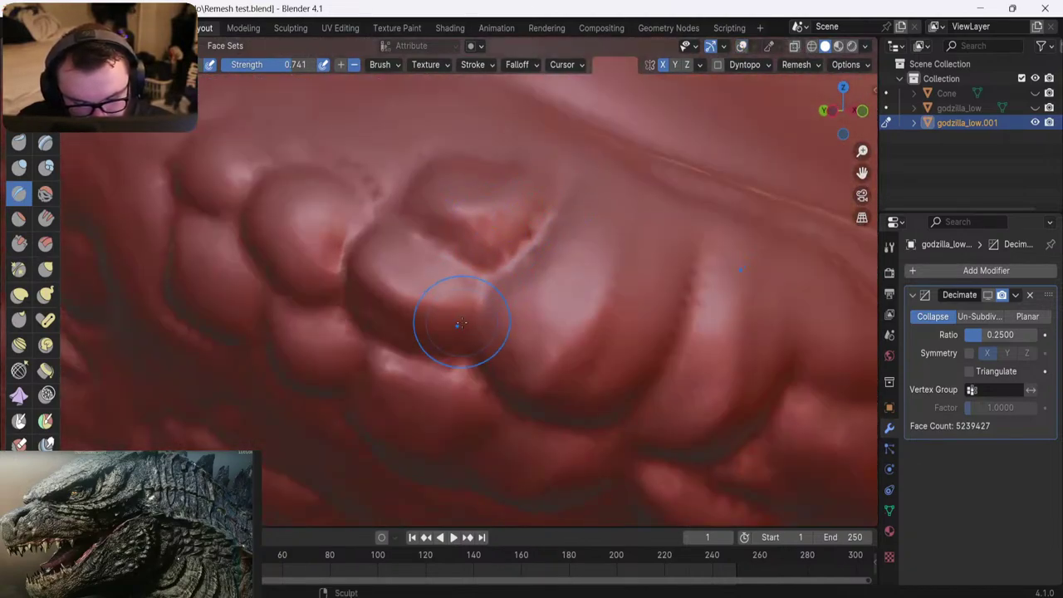
pyautogui.moveTo(467, 340); pyautogui.dragTo(465, 233, button='middle')
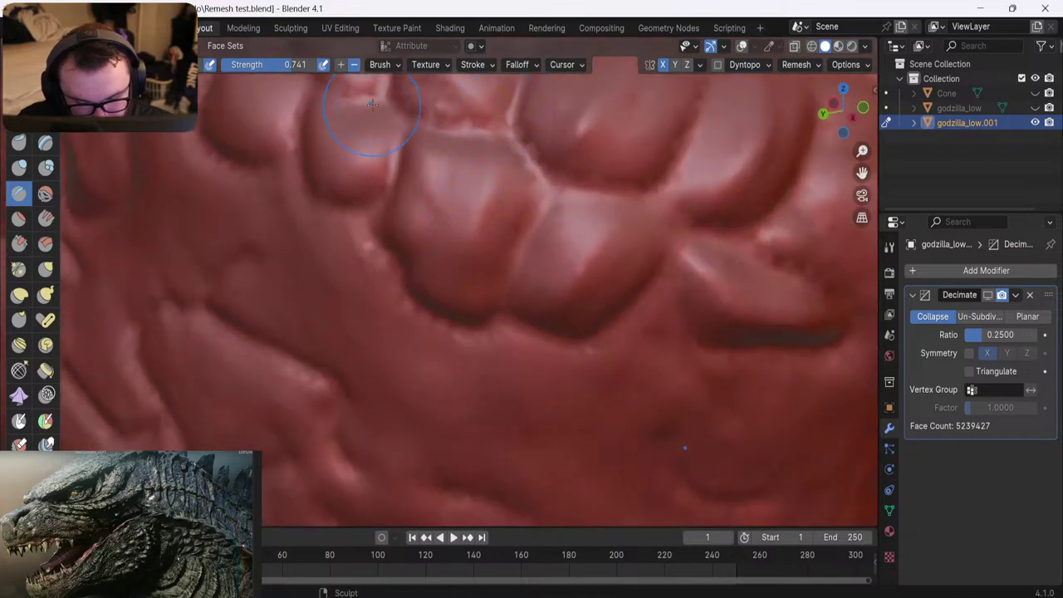
pyautogui.keyDown('shift'); pyautogui.moveTo(372, 103); pyautogui.dragTo(391, 225, button='middle'); pyautogui.keyUp('shift')
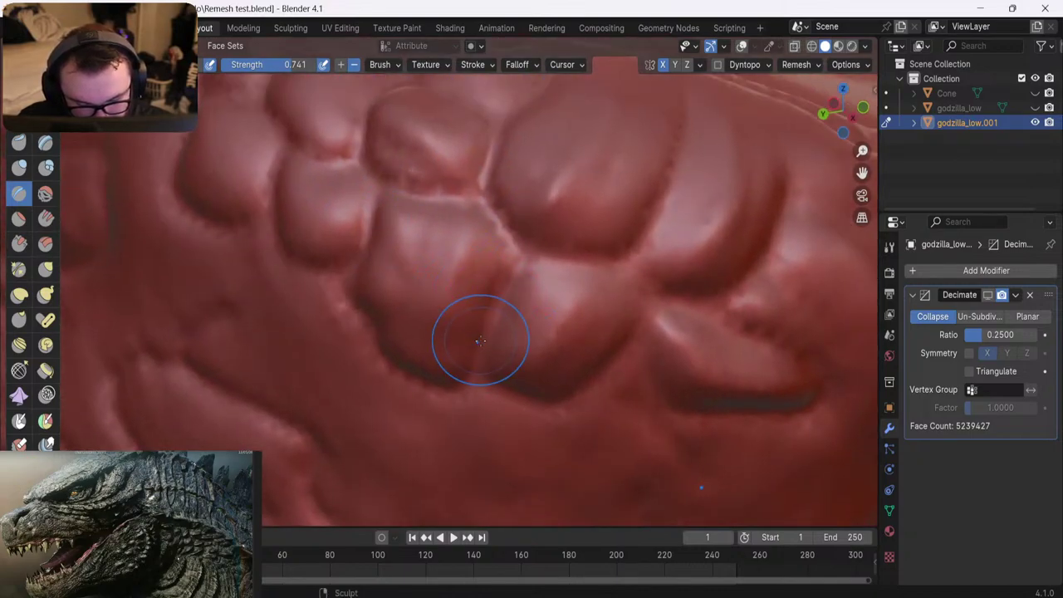
pyautogui.moveTo(451, 285); pyautogui.dragTo(426, 269, button='middle')
pyautogui.scroll(2, 426, 269)
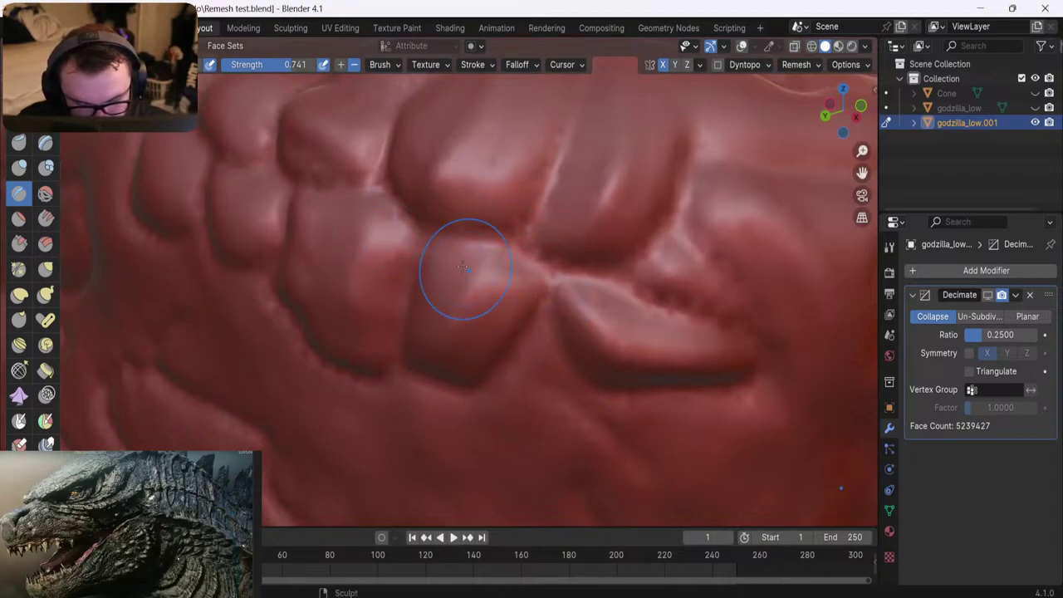
# Carve the outlines of additional small scales directly beneath the cluster's lower row
pyautogui.scroll(-8, 467, 271)
pyautogui.moveTo(377, 165)
pyautogui.mouseDown(button='middle')
pyautogui.moveTo(387, 120)
pyautogui.moveTo(385, 173)
pyautogui.moveTo(368, 149)
pyautogui.mouseUp(button='middle')
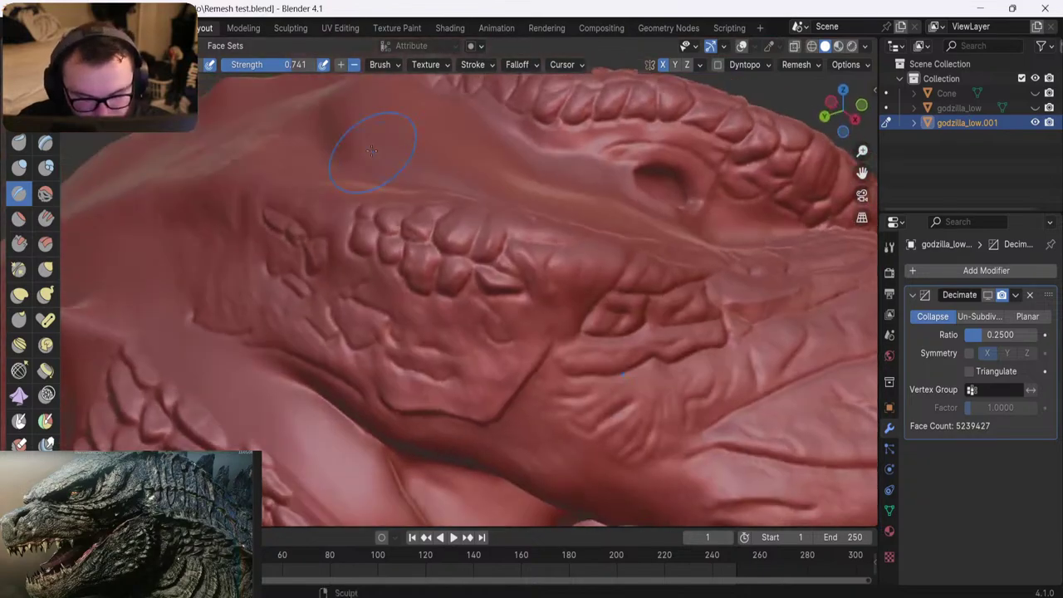
pyautogui.scroll(5, 432, 267)
pyautogui.keyDown('shift'); pyautogui.moveTo(439, 279); pyautogui.dragTo(379, 230, button='middle'); pyautogui.keyUp('shift')
pyautogui.keyDown('shift'); pyautogui.moveTo(407, 272); pyautogui.dragTo(451, 261, button='middle'); pyautogui.keyUp('shift')
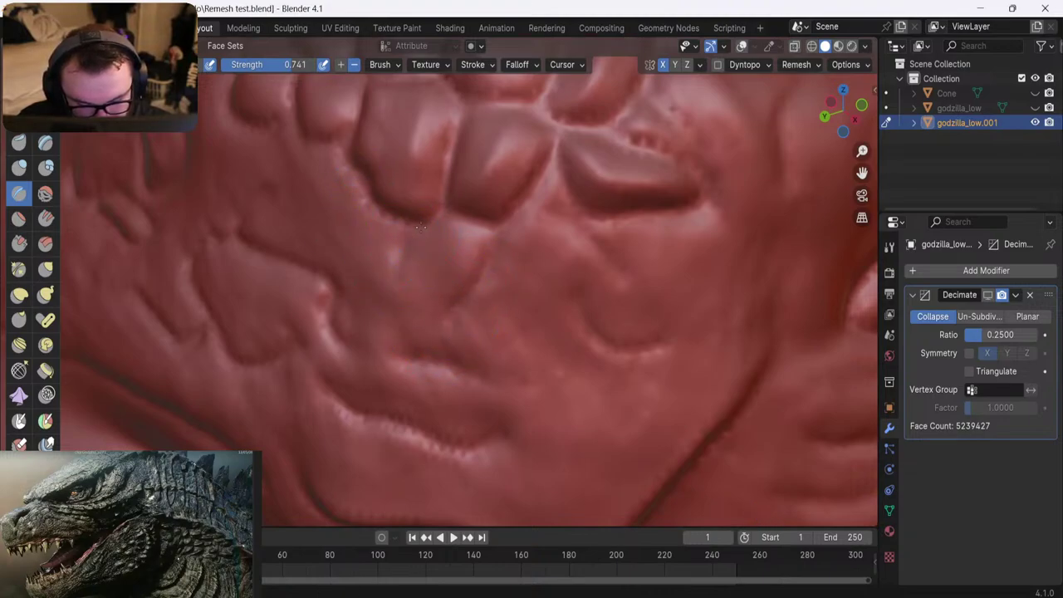
pyautogui.moveTo(407, 241); pyautogui.dragTo(395, 287)
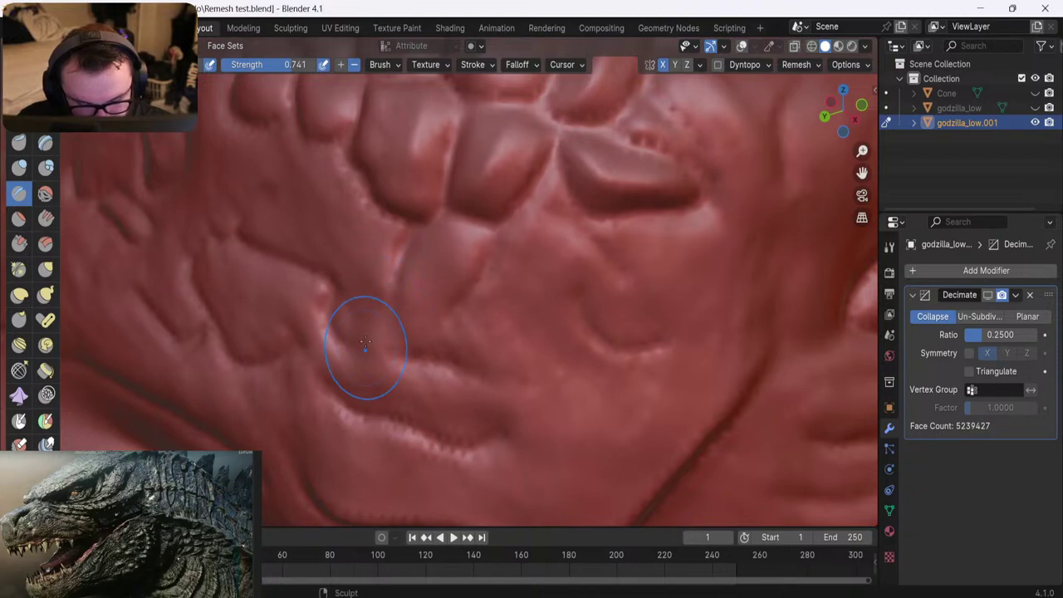
pyautogui.keyDown('shift'); pyautogui.moveTo(299, 176); pyautogui.dragTo(403, 258, button='middle'); pyautogui.keyUp('shift')
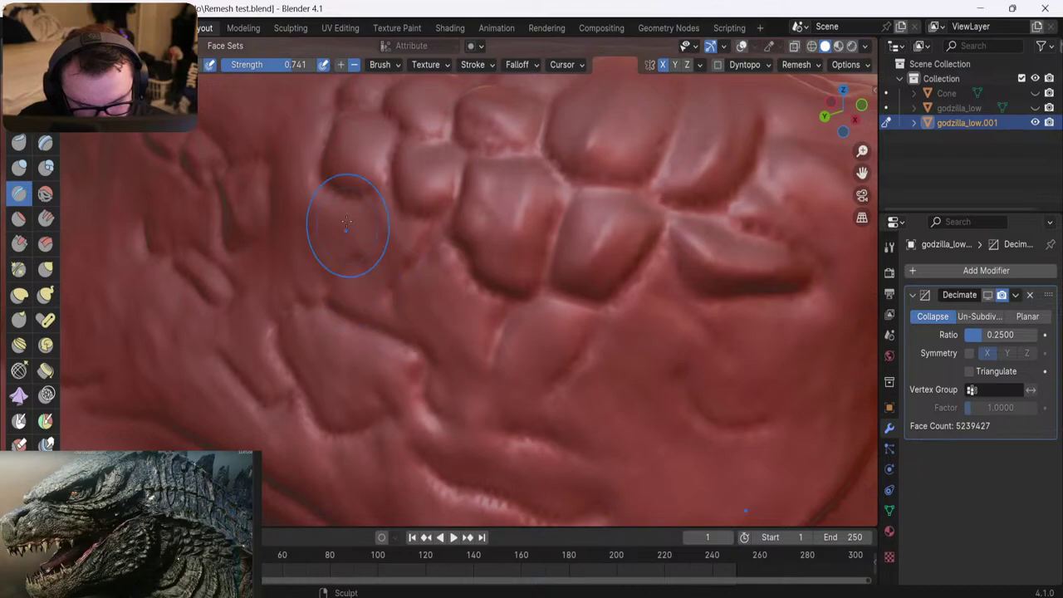
# Switch to the Clay brush at strength 0.542 and build up the skin beneath the rearmost lower scale
pyautogui.moveTo(347, 194); pyautogui.dragTo(318, 180, button='middle')
pyautogui.press('c')
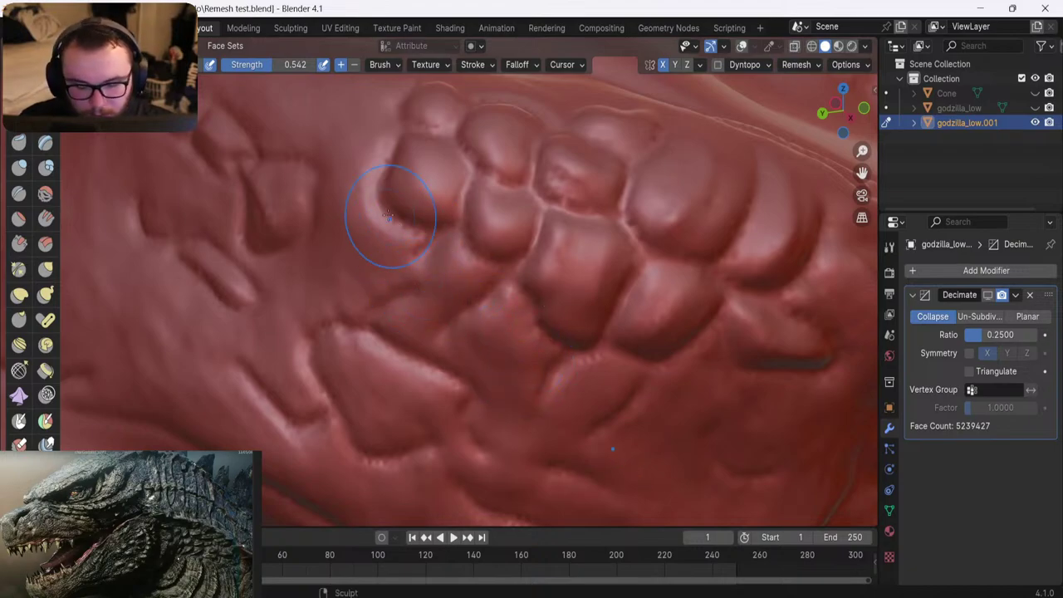
pyautogui.moveTo(349, 236); pyautogui.dragTo(398, 254)
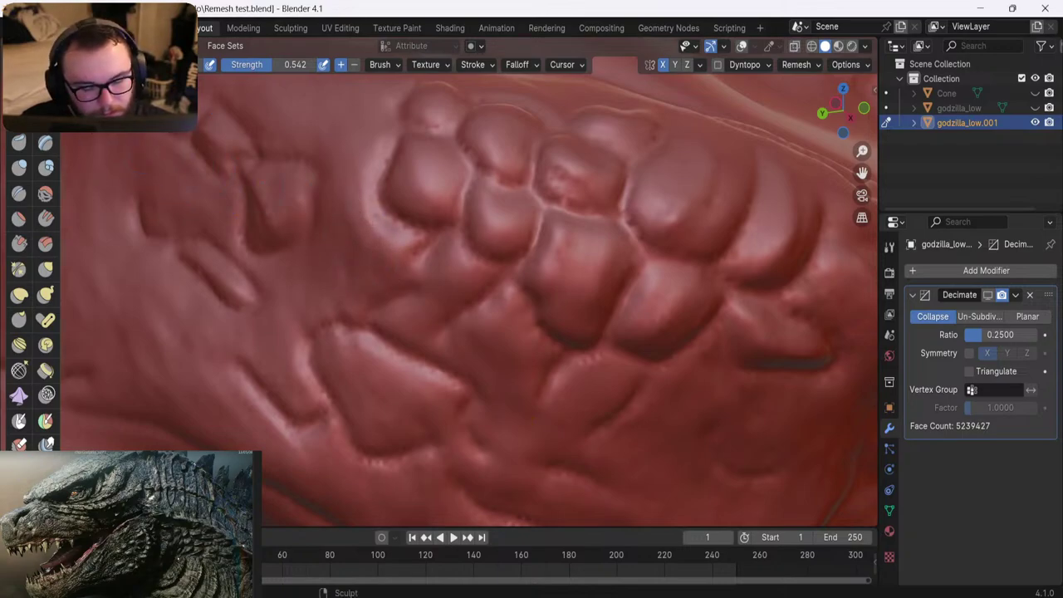
# Define the edges of the new scales below the cluster's rear end with the Crease brush at strength 0.741
pyautogui.click(19, 193)
pyautogui.scroll(3, 380, 274)
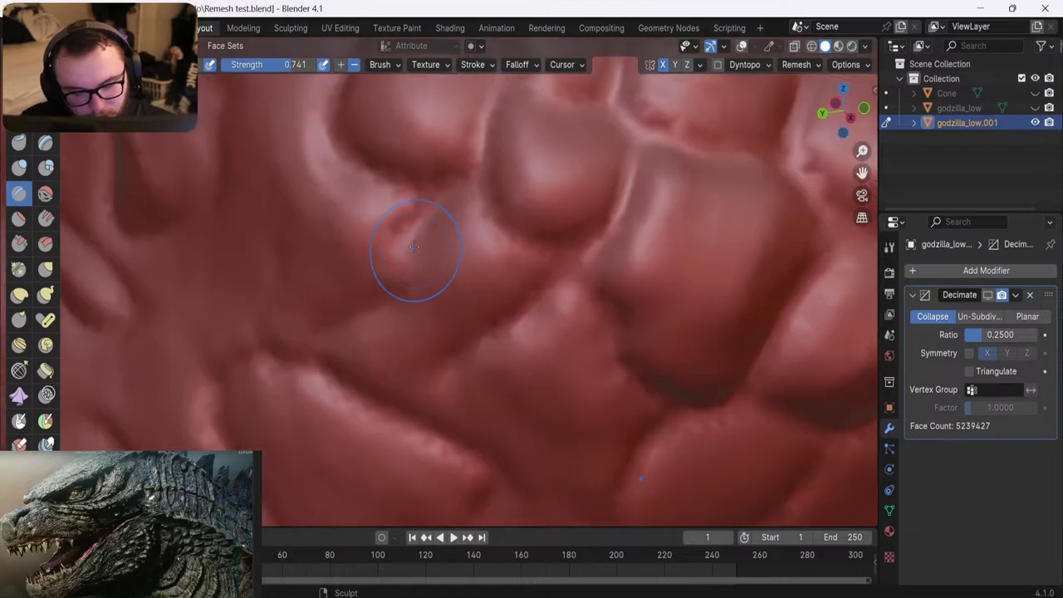
pyautogui.scroll(-3, 332, 249)
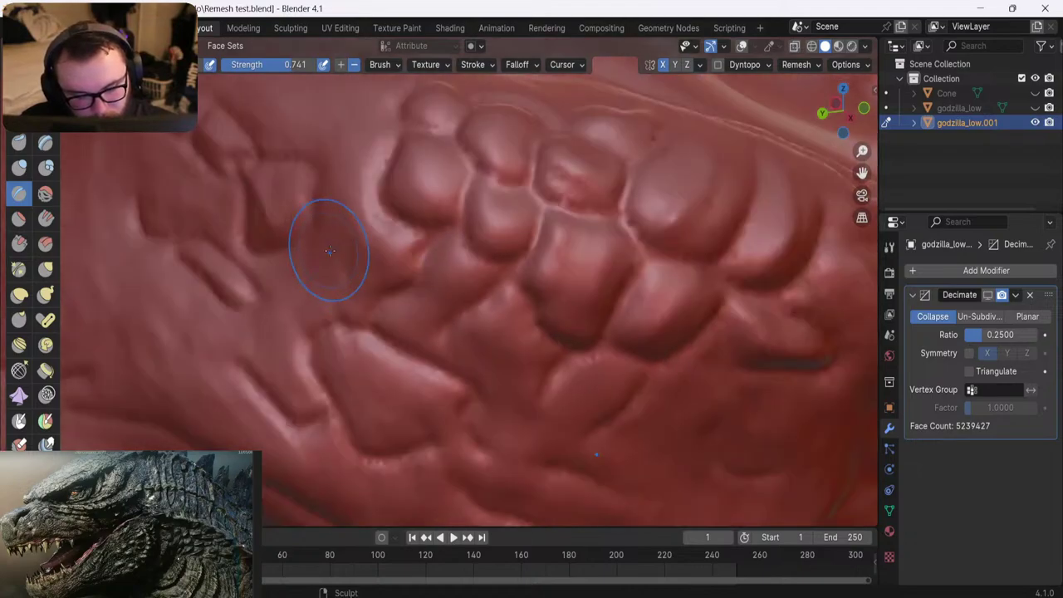
pyautogui.scroll(3, 398, 249)
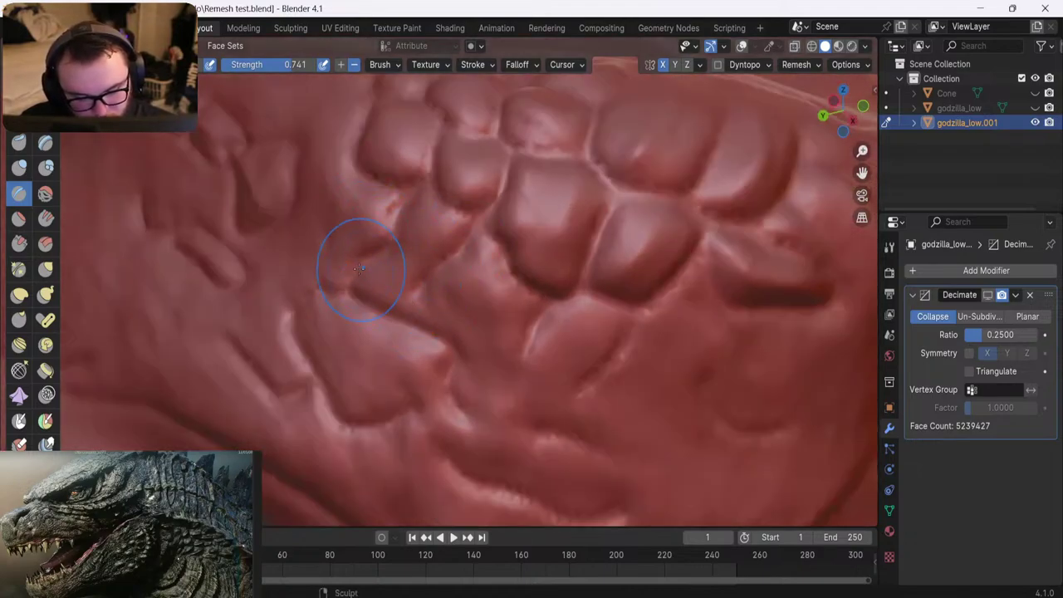
pyautogui.scroll(-3, 475, 347)
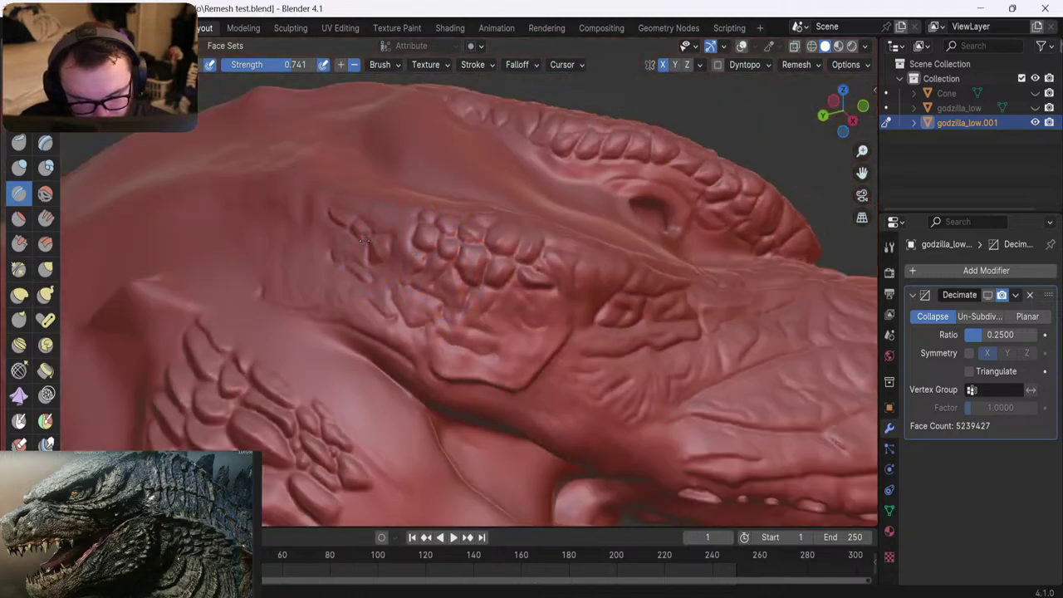
# Crease the skin fold beneath the wedge-shaped front scale at strength 0.741, then build up the adjoining surface at strength 0.542
pyautogui.scroll(-3, 379, 241)
pyautogui.scroll(3, 375, 249)
pyautogui.scroll(1, 374, 249)
pyautogui.keyDown('shift'); pyautogui.moveTo(374, 249); pyautogui.dragTo(283, 249, button='middle'); pyautogui.keyUp('shift')
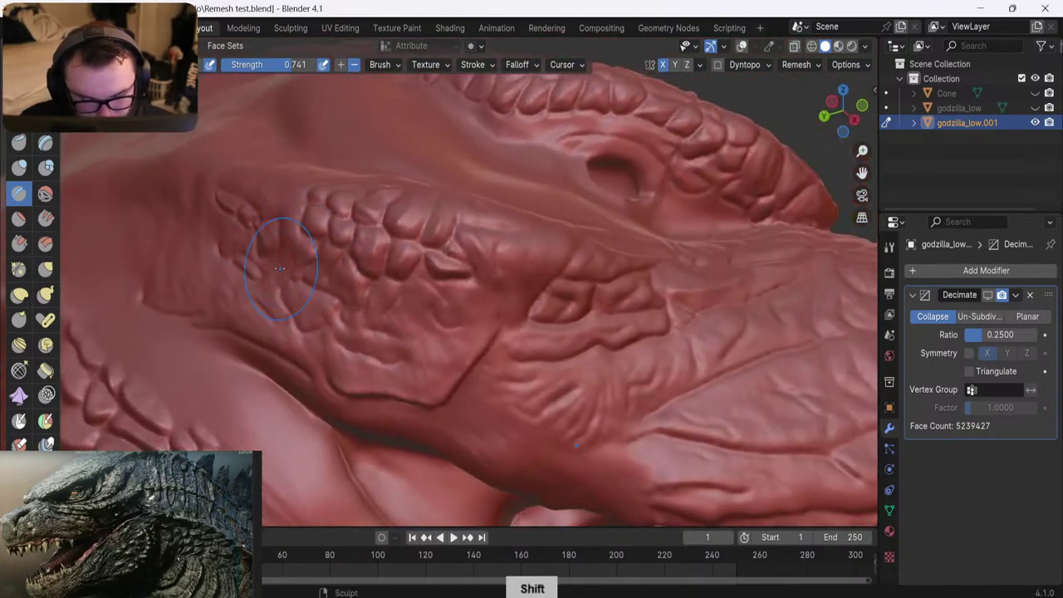
pyautogui.scroll(2, 282, 268)
pyautogui.click(19, 93)
pyautogui.scroll(3, 415, 274)
pyautogui.keyDown('shift'); pyautogui.moveTo(338, 277); pyautogui.dragTo(320, 264, button='middle'); pyautogui.keyUp('shift')
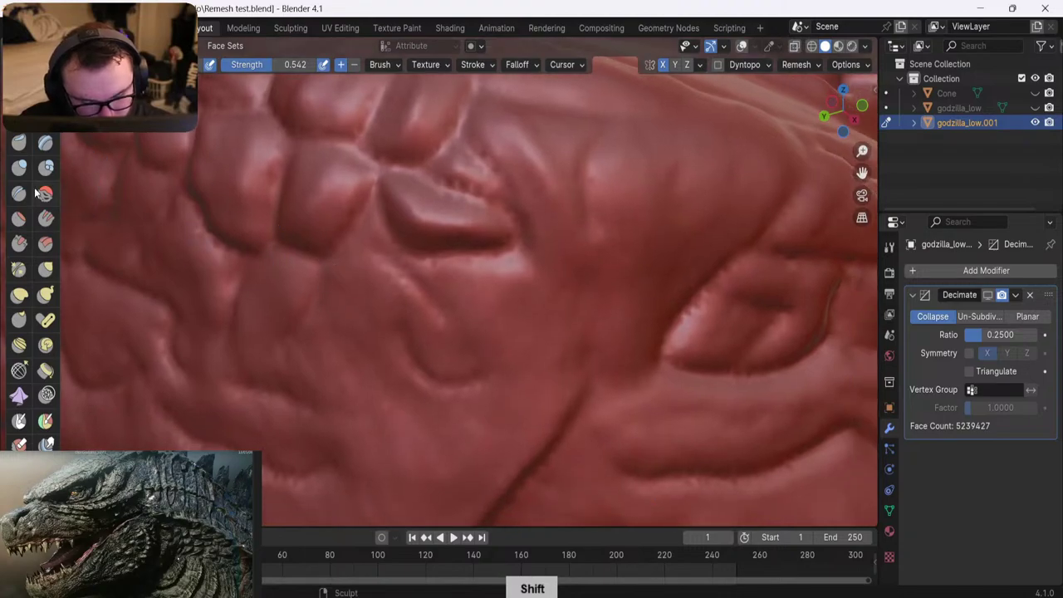
pyautogui.click(18, 199)
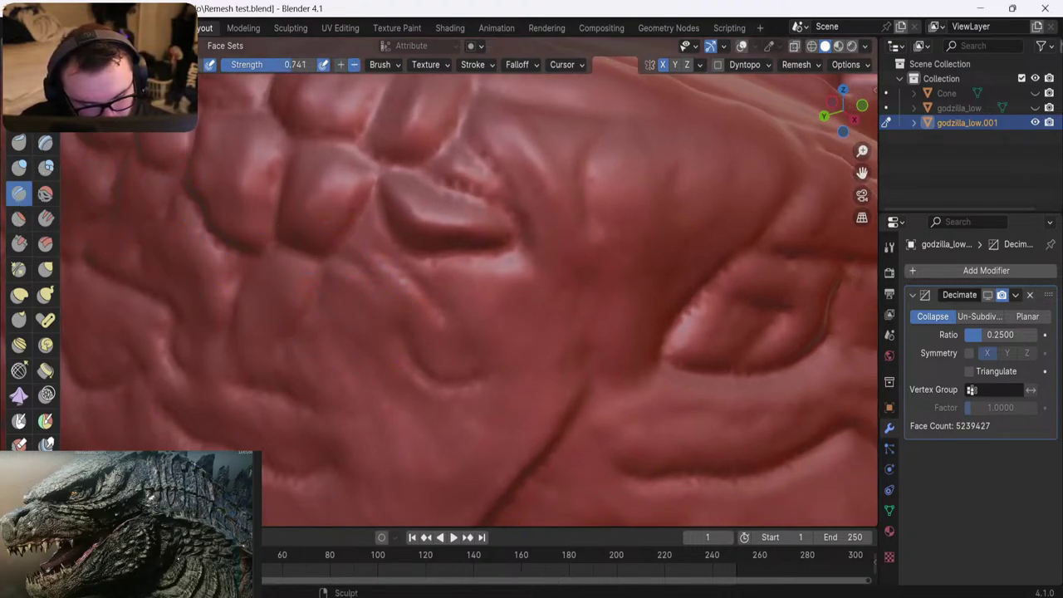
pyautogui.click(46, 117)
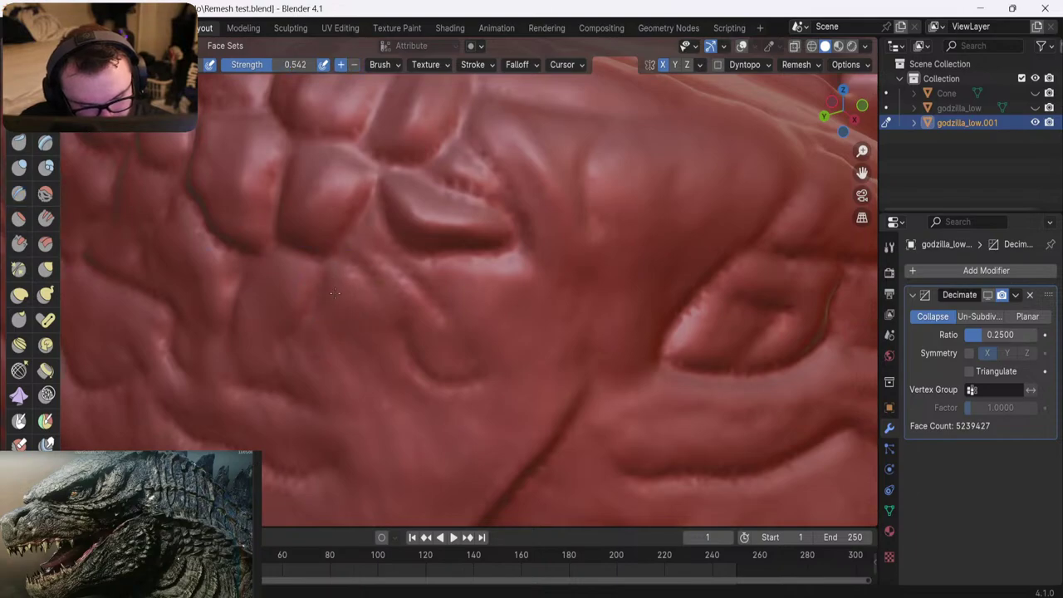
# Build up rounded volume inside the new scales under the cluster's lower row at strength 0.542
pyautogui.scroll(-8, 340, 323)
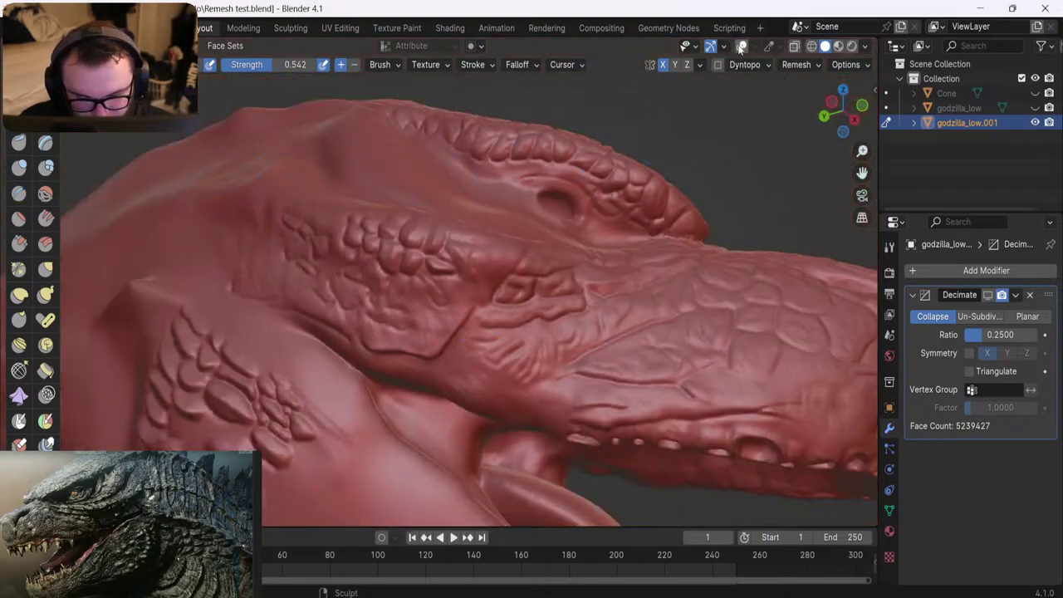
pyautogui.scroll(-6, 308, 254)
pyautogui.moveTo(308, 254); pyautogui.dragTo(282, 258, button='middle')
pyautogui.scroll(9, 303, 270)
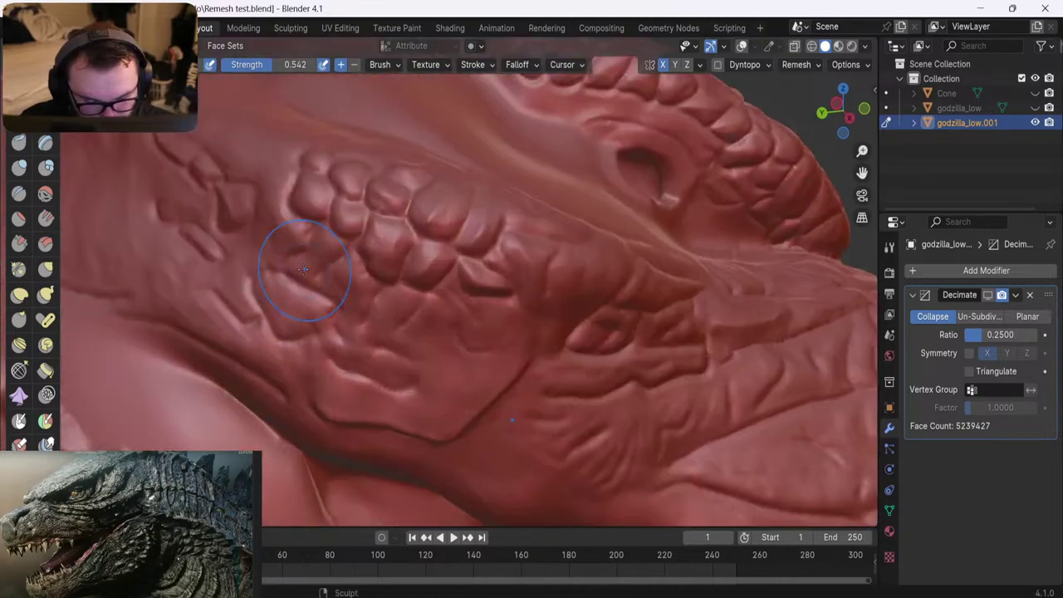
pyautogui.scroll(3, 303, 270)
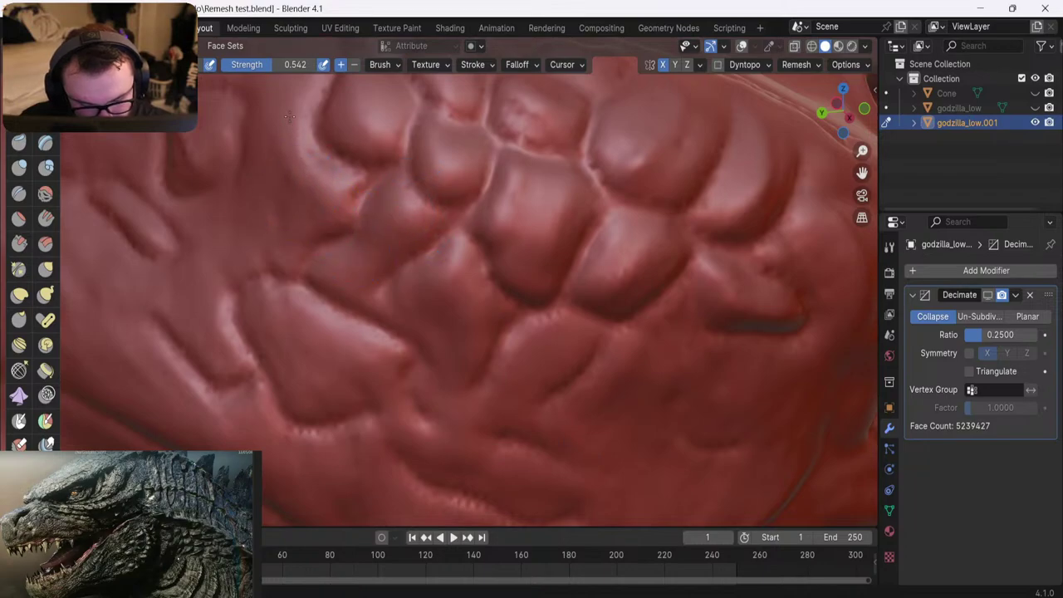
pyautogui.moveTo(530, 335); pyautogui.dragTo(543, 346)
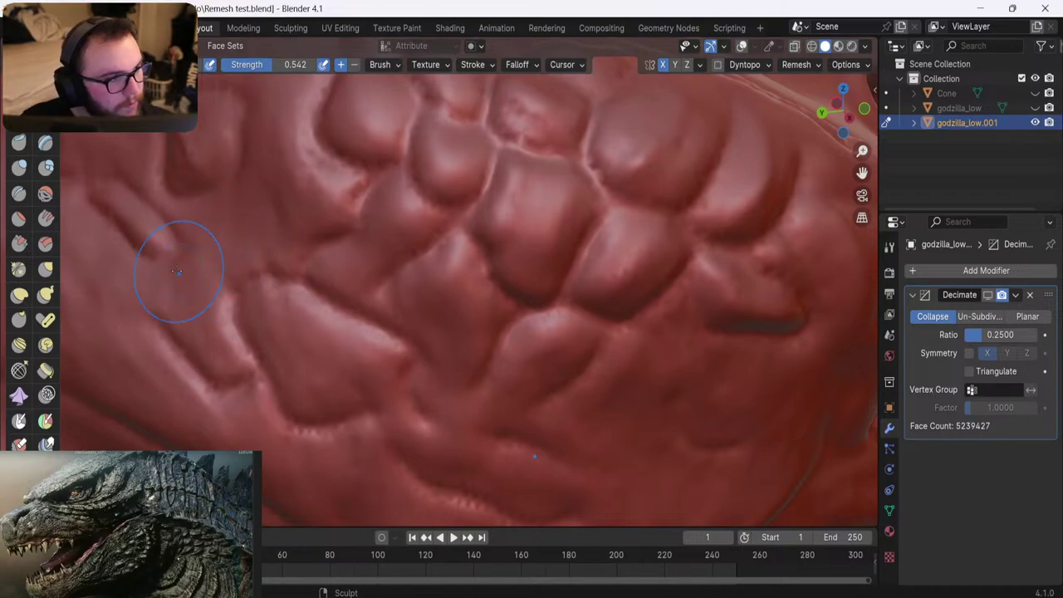
# Set the Crease brush to add at strength 0.741 and raise the surfaces of the small scales below the cluster's rear end
pyautogui.click(22, 194)
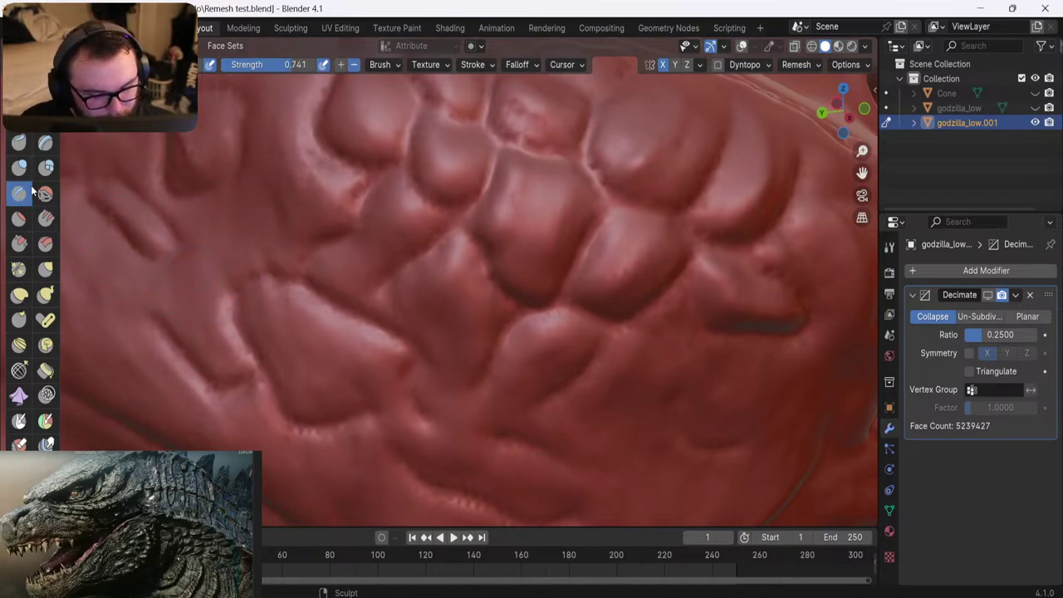
pyautogui.click(340, 66)
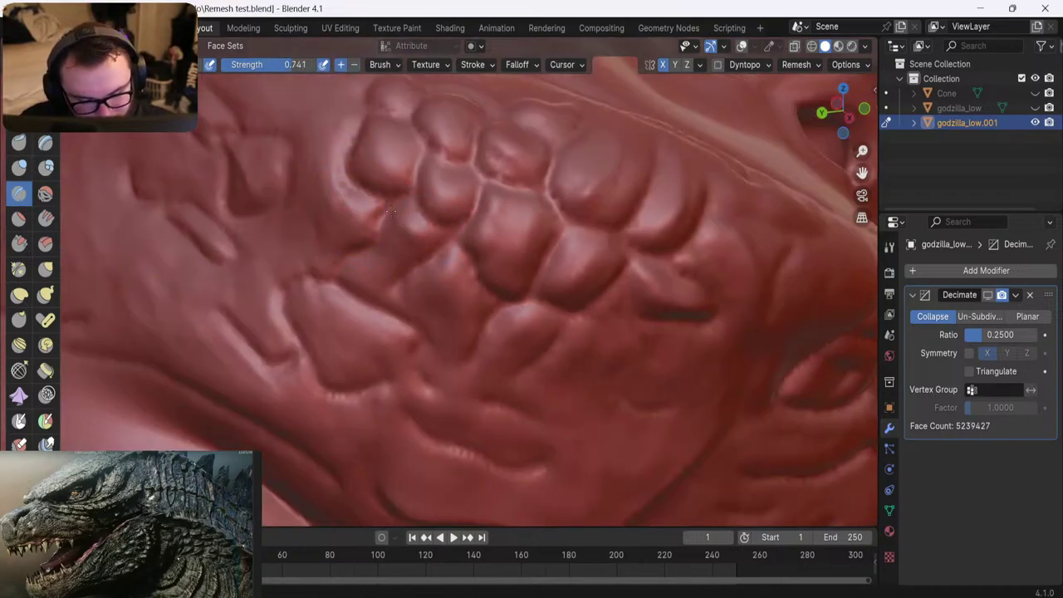
pyautogui.hotkey('ctrl', 'z')
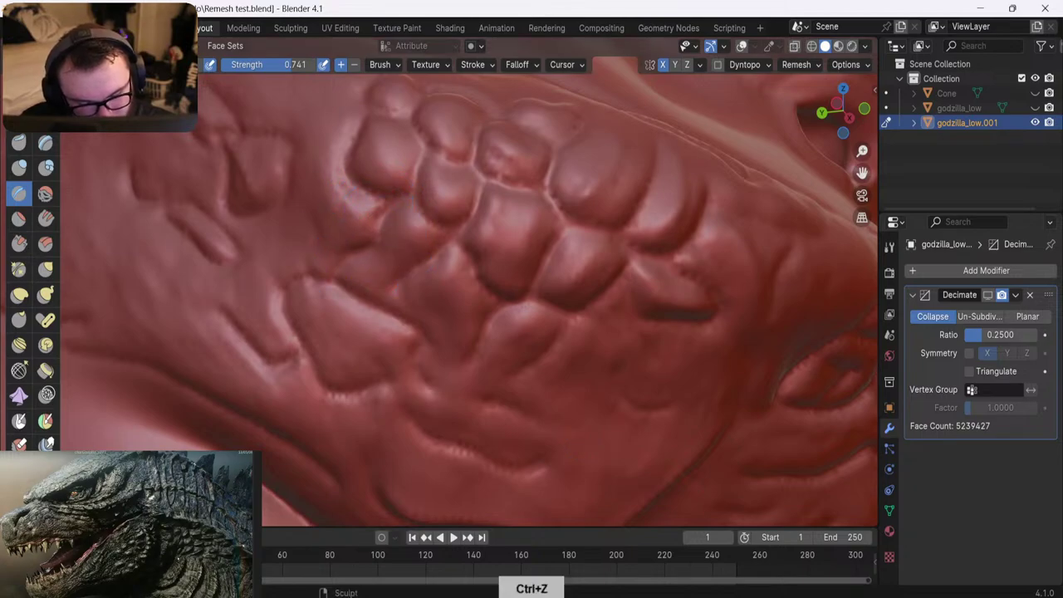
pyautogui.moveTo(359, 274); pyautogui.dragTo(341, 254)
pyautogui.hotkey('ctrl', 'z')
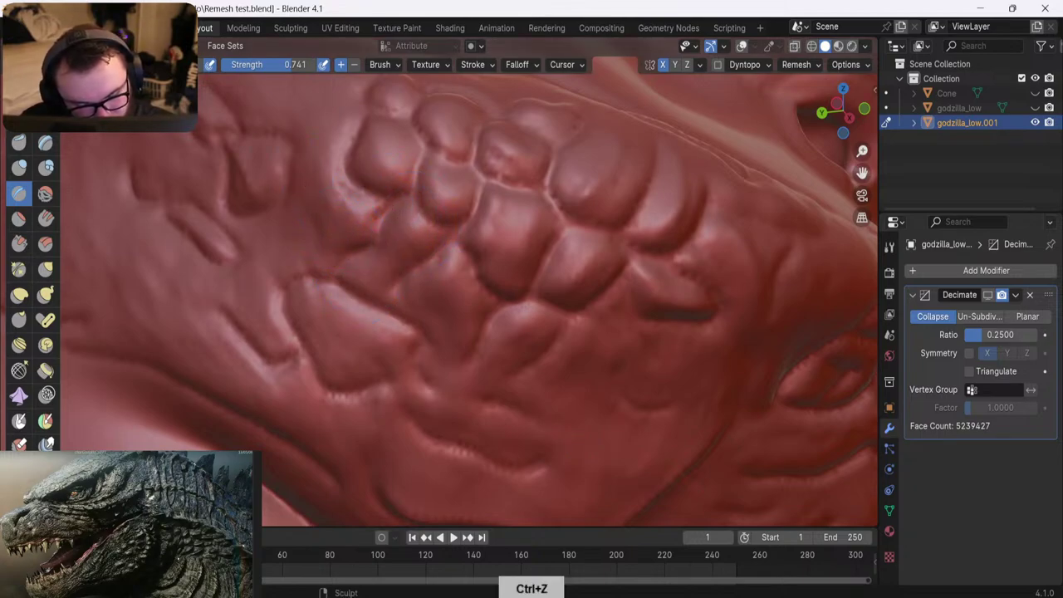
pyautogui.moveTo(411, 221); pyautogui.dragTo(362, 263)
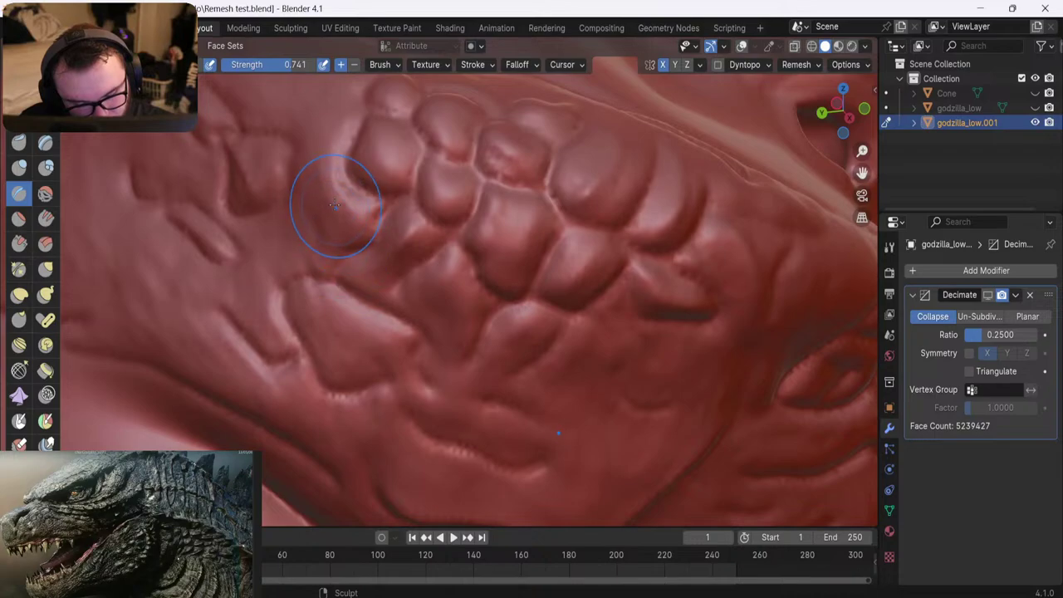
pyautogui.moveTo(350, 218); pyautogui.dragTo(329, 224)
pyautogui.moveTo(413, 270); pyautogui.dragTo(404, 253, button='middle')
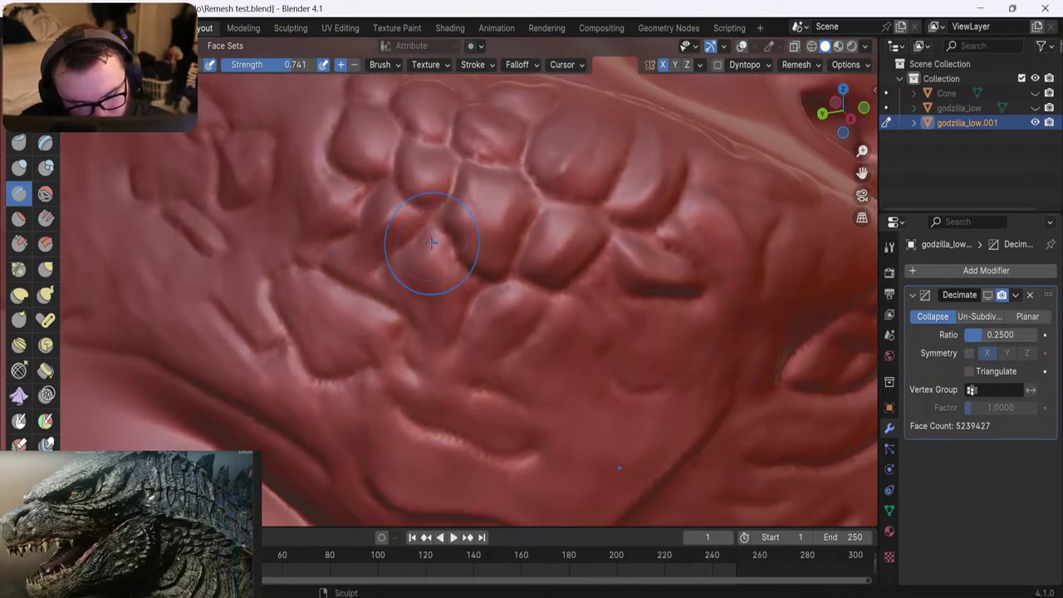
# Raise the narrow scales between the wedge-shaped front scale and the cluster's lower row with the Crease brush at strength 0.741
pyautogui.moveTo(434, 240); pyautogui.dragTo(435, 283)
pyautogui.moveTo(435, 325)
pyautogui.mouseDown()
pyautogui.moveTo(432, 284)
pyautogui.moveTo(419, 304)
pyautogui.mouseUp()
pyautogui.moveTo(410, 270); pyautogui.dragTo(436, 336)
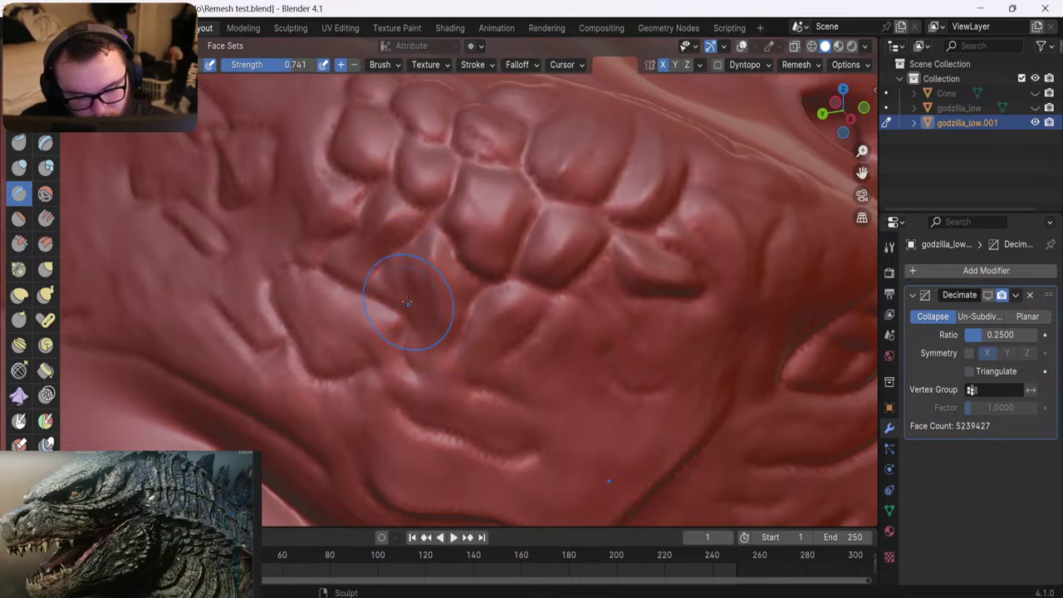
pyautogui.moveTo(408, 297); pyautogui.dragTo(422, 329)
pyautogui.moveTo(405, 272); pyautogui.dragTo(432, 330)
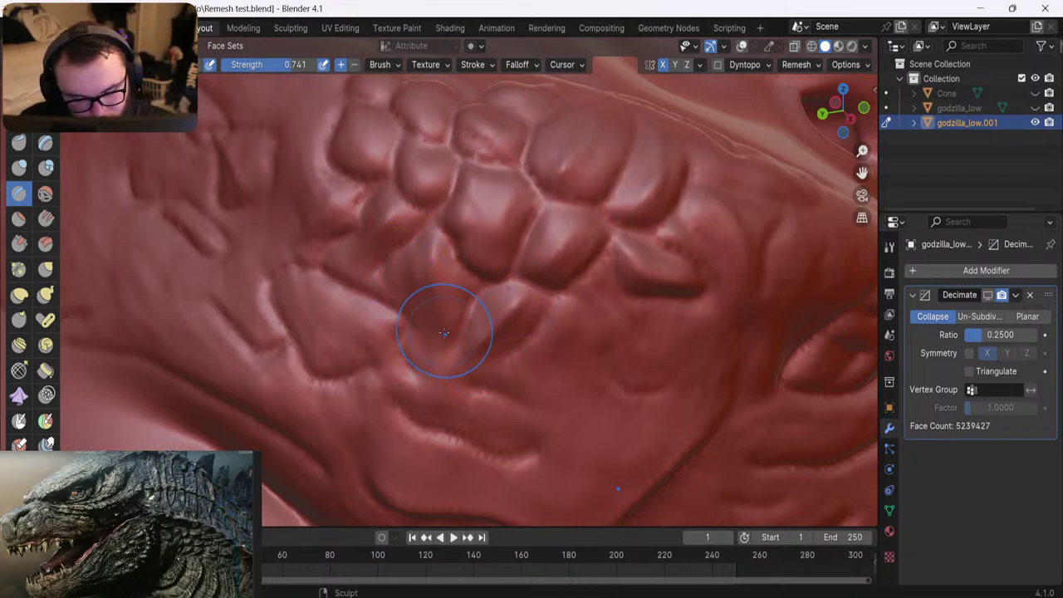
pyautogui.hotkey('ctrl', 'z')
pyautogui.moveTo(516, 294); pyautogui.dragTo(469, 353)
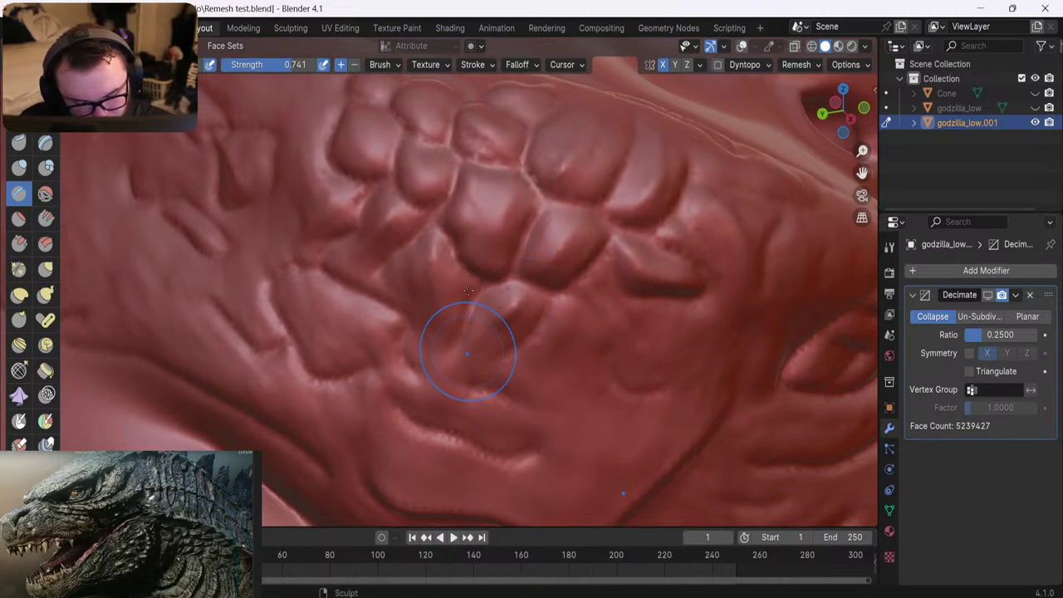
pyautogui.moveTo(494, 302)
pyautogui.mouseDown()
pyautogui.moveTo(495, 338)
pyautogui.moveTo(467, 346)
pyautogui.moveTo(480, 344)
pyautogui.mouseUp()
# Show the viewport overlays so the annotated guide lines are displayed around the cheek scale cluster
pyautogui.moveTo(451, 280)
pyautogui.keyDown('ctrl'); pyautogui.mouseDown(button='middle')
pyautogui.moveTo(431, 357)
pyautogui.moveTo(453, 382)
pyautogui.mouseUp(button='middle'); pyautogui.keyUp('ctrl')
pyautogui.moveTo(357, 119)
pyautogui.keyDown('ctrl'); pyautogui.mouseDown(button='middle')
pyautogui.moveTo(296, 200)
pyautogui.moveTo(332, 225)
pyautogui.moveTo(299, 253)
pyautogui.mouseUp(button='middle'); pyautogui.keyUp('ctrl')
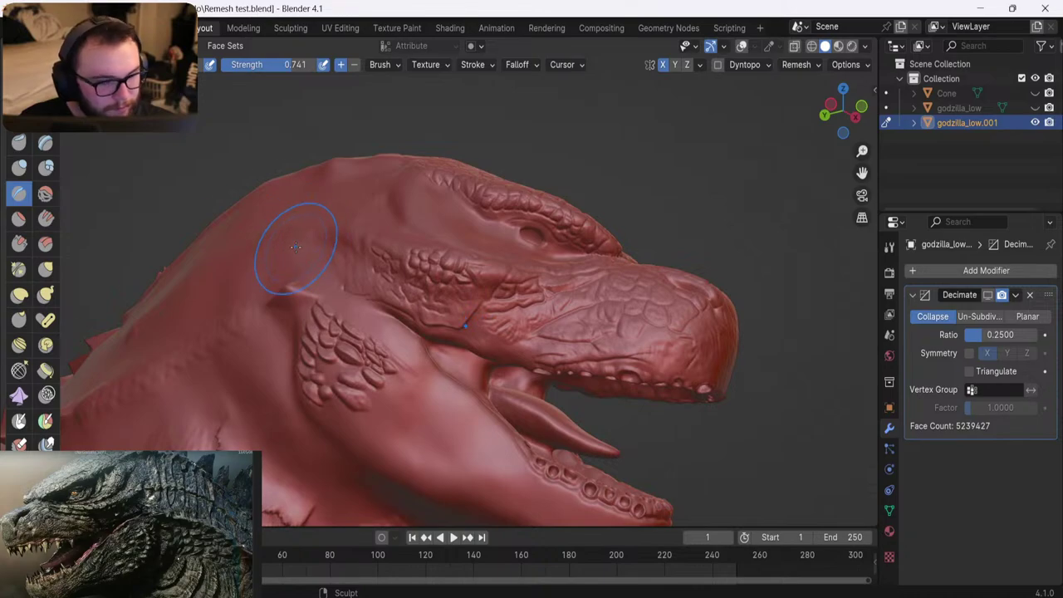
pyautogui.scroll(5, 312, 249)
pyautogui.scroll(2, 321, 251)
pyautogui.keyDown('shift'); pyautogui.moveTo(308, 294); pyautogui.dragTo(366, 244, button='middle'); pyautogui.keyUp('shift')
pyautogui.scroll(3, 366, 244)
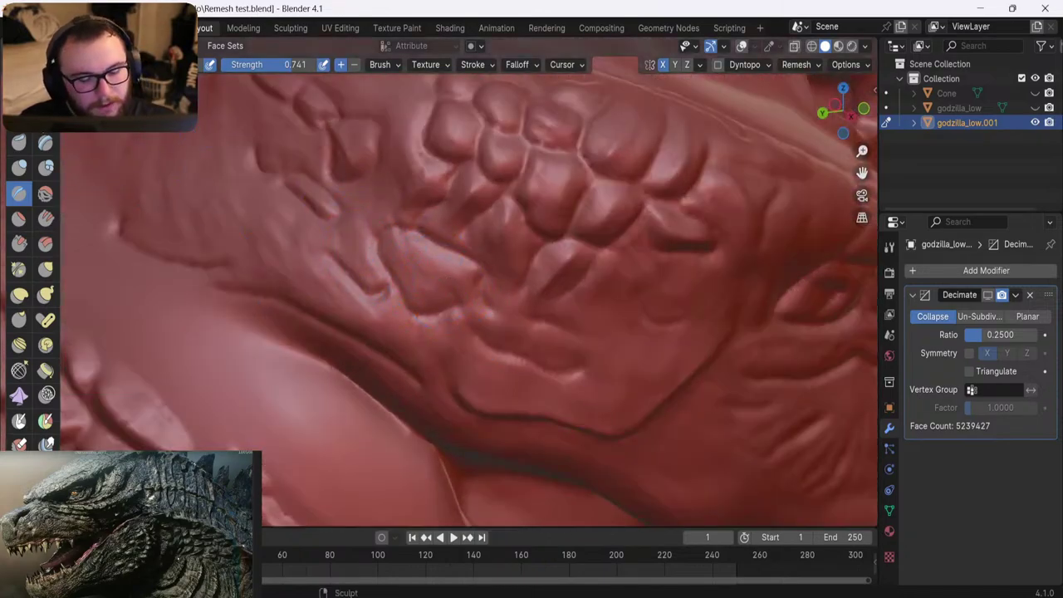
pyautogui.press('c')
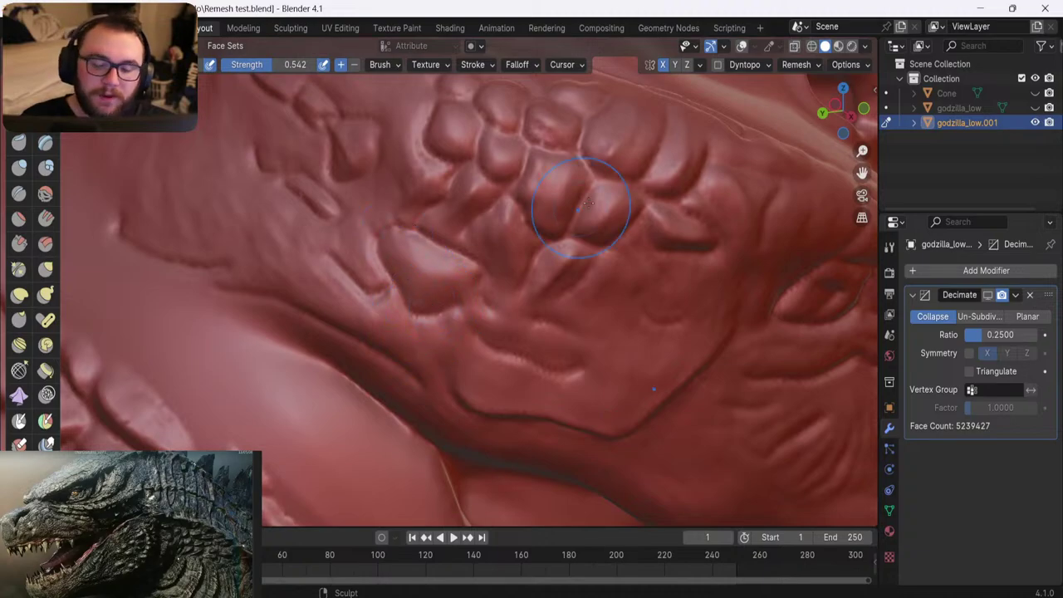
pyautogui.click(741, 50)
pyautogui.scroll(-3, 399, 249)
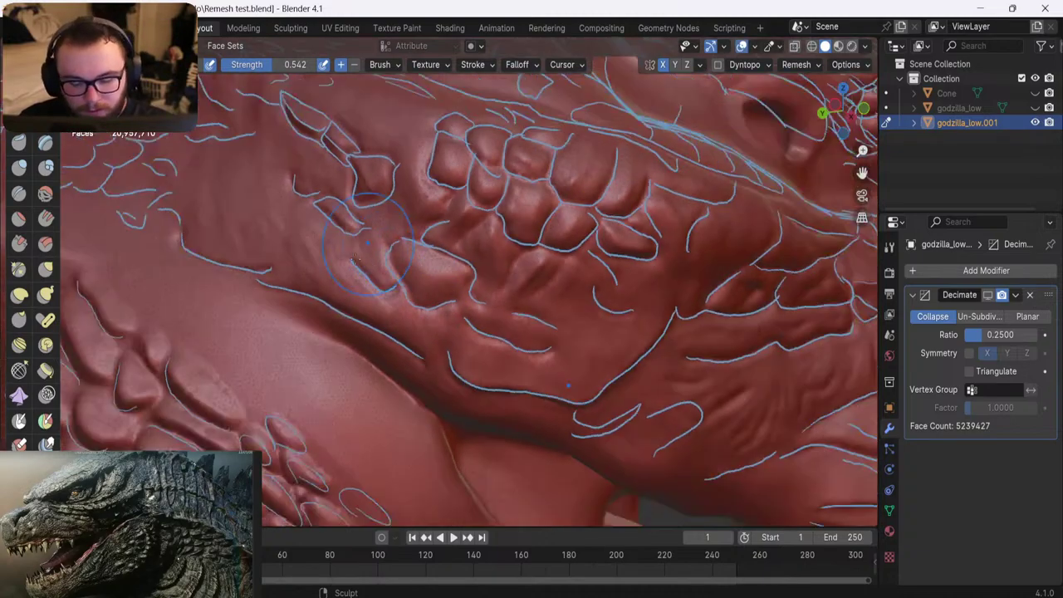
pyautogui.moveTo(354, 287); pyautogui.dragTo(351, 253, button='middle')
pyautogui.moveTo(350, 253)
pyautogui.keyDown('shift'); pyautogui.mouseDown(button='middle')
pyautogui.moveTo(353, 268)
pyautogui.moveTo(390, 275)
pyautogui.moveTo(407, 299)
pyautogui.moveTo(395, 324)
pyautogui.mouseUp(button='middle'); pyautogui.keyUp('shift')
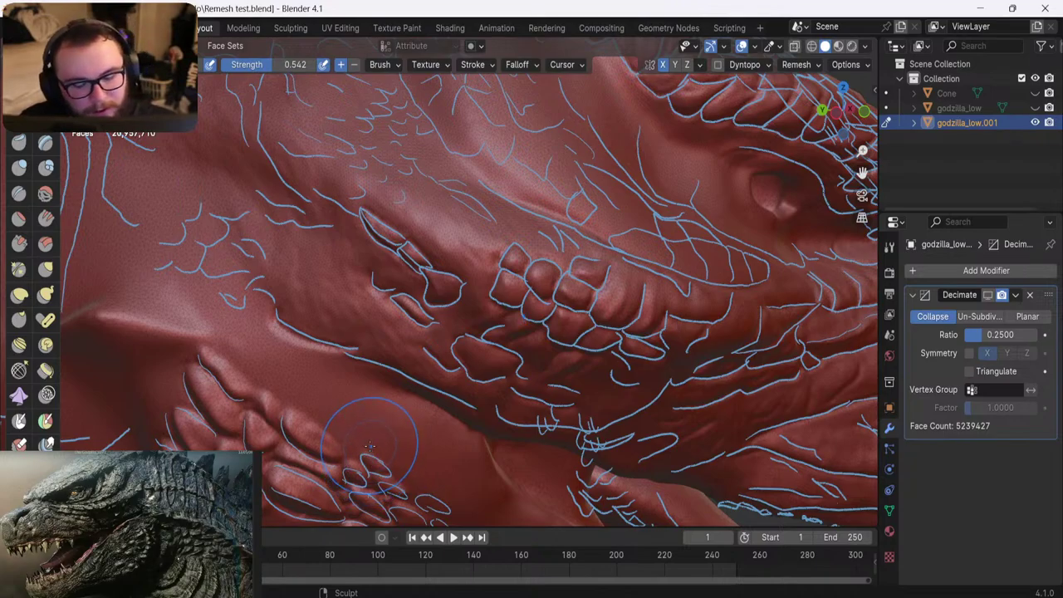
# Switch to the Crease brush at strength 0.741 and frame the long curved guide lines above and behind the scale cluster
pyautogui.click(19, 194)
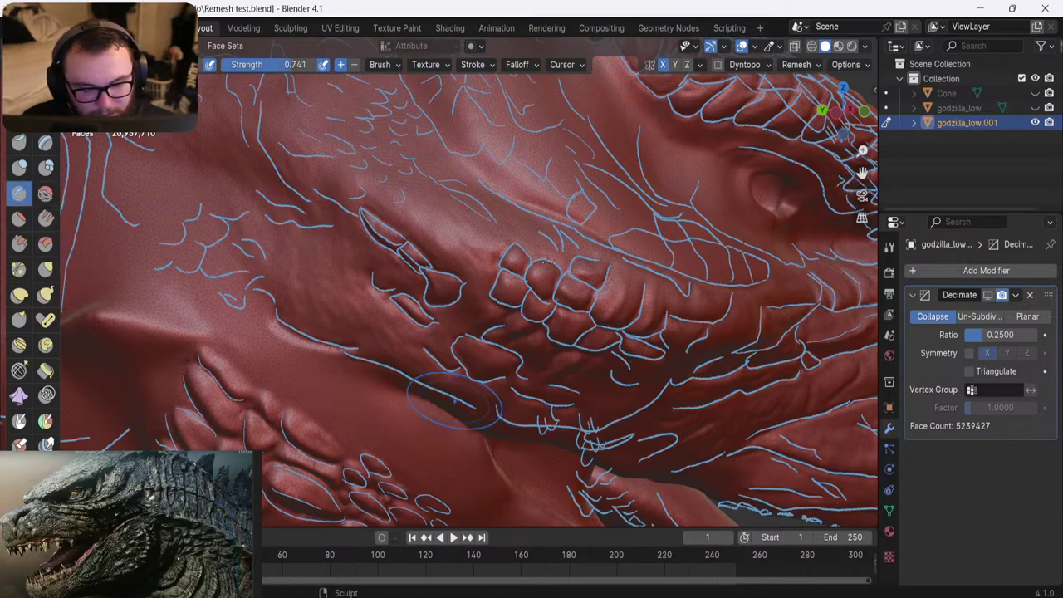
pyautogui.scroll(3, 506, 290)
pyautogui.moveTo(507, 290)
pyautogui.keyDown('shift'); pyautogui.mouseDown(button='middle')
pyautogui.moveTo(526, 267)
pyautogui.moveTo(493, 324)
pyautogui.mouseUp(button='middle'); pyautogui.keyUp('shift')
pyautogui.keyDown('shift'); pyautogui.moveTo(444, 291); pyautogui.dragTo(459, 315, button='middle'); pyautogui.keyUp('shift')
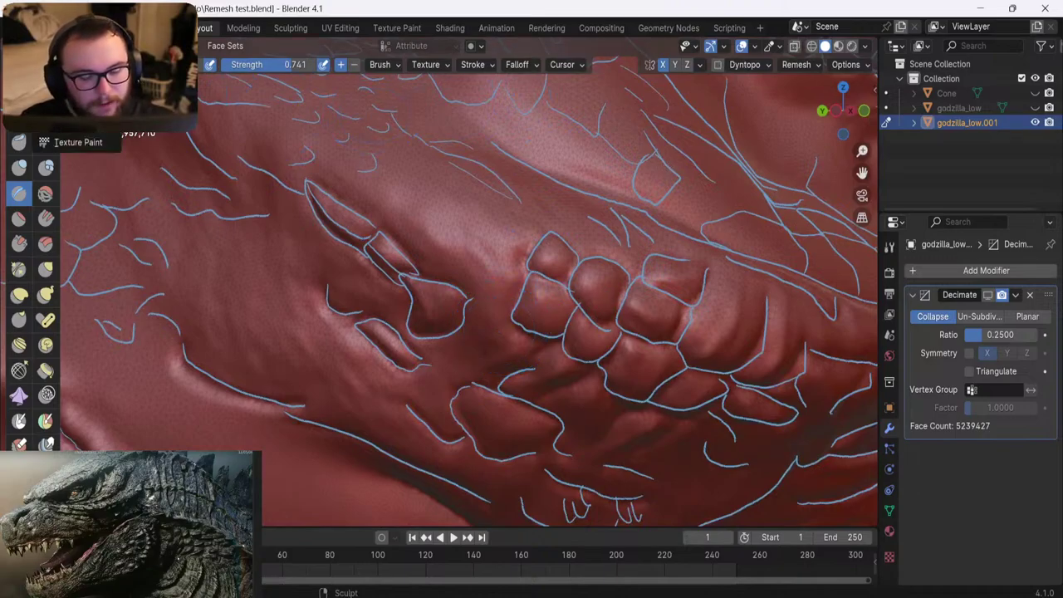
pyautogui.scroll(-2, 407, 185)
pyautogui.moveTo(408, 185); pyautogui.dragTo(378, 300, button='middle')
pyautogui.scroll(4, 368, 299)
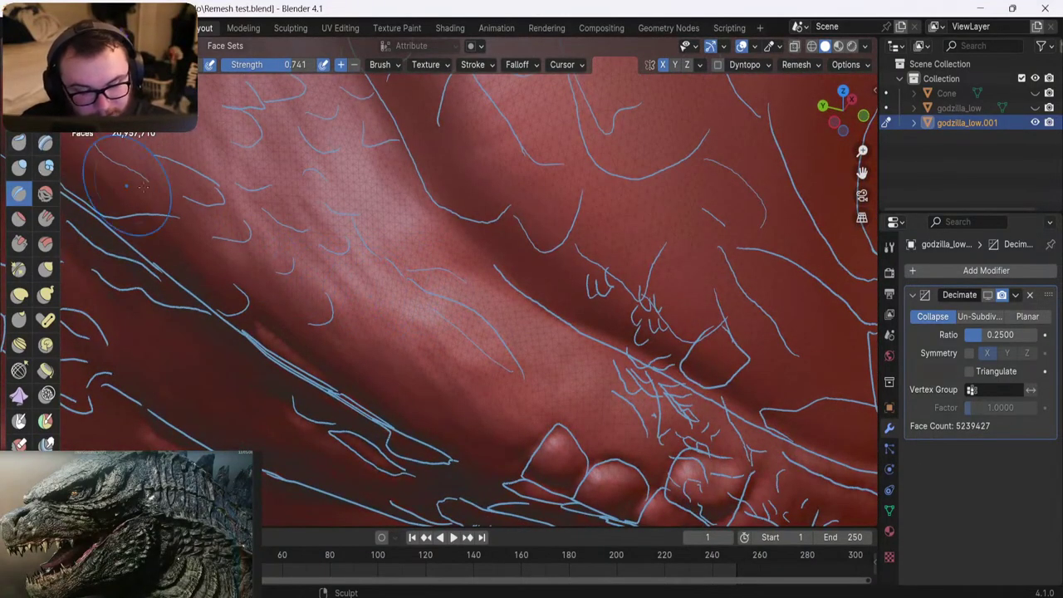
pyautogui.scroll(3, 333, 320)
pyautogui.keyDown('shift'); pyautogui.moveTo(383, 370); pyautogui.dragTo(299, 292, button='middle'); pyautogui.keyUp('shift')
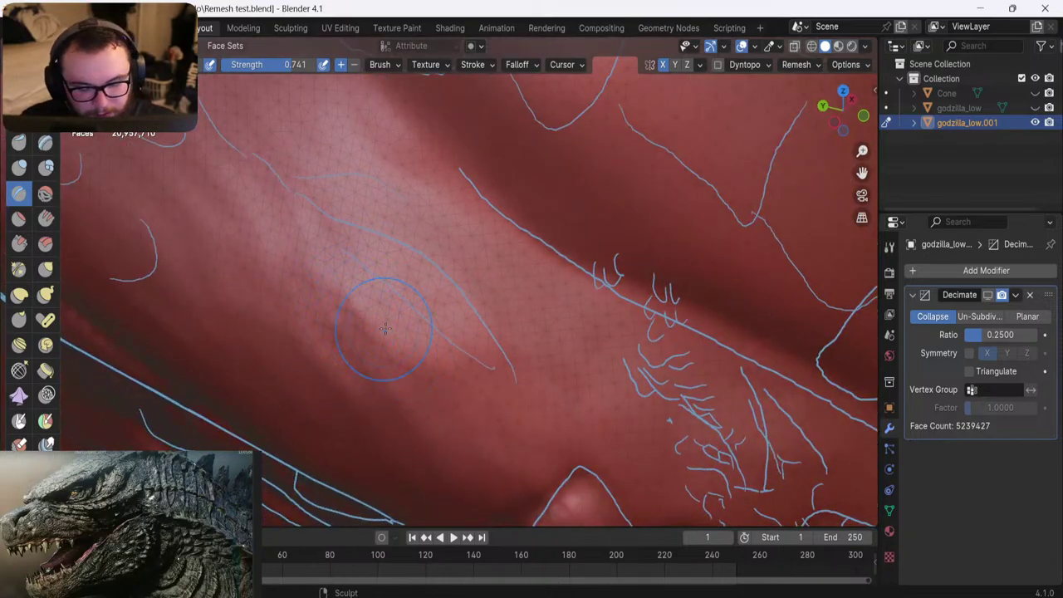
pyautogui.moveTo(496, 371); pyautogui.dragTo(314, 243)
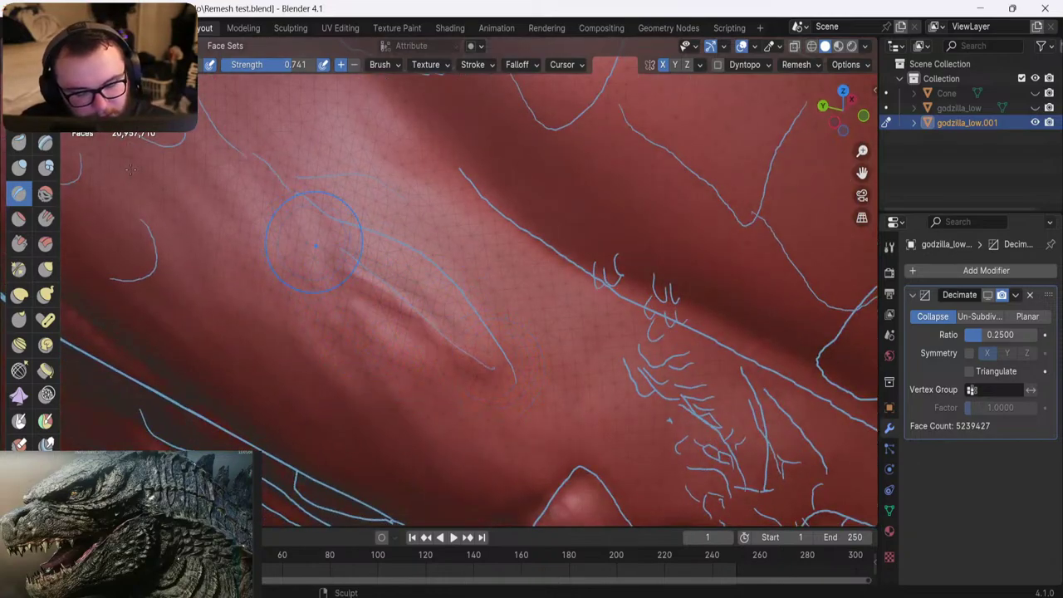
pyautogui.hotkey('ctrl', 'shift', 'z')
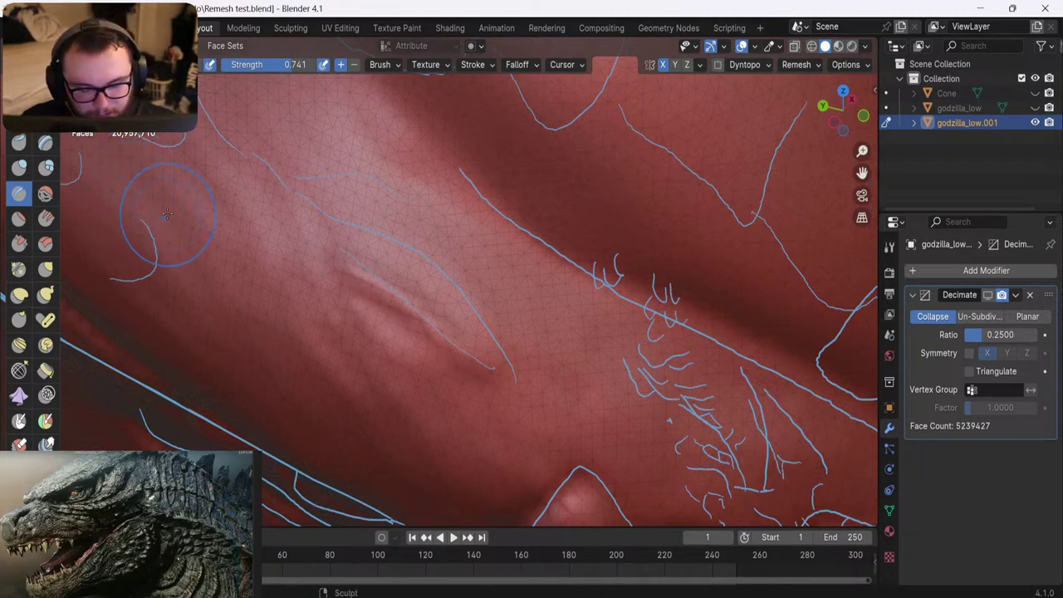
pyautogui.hotkey('ctrl', 'z')
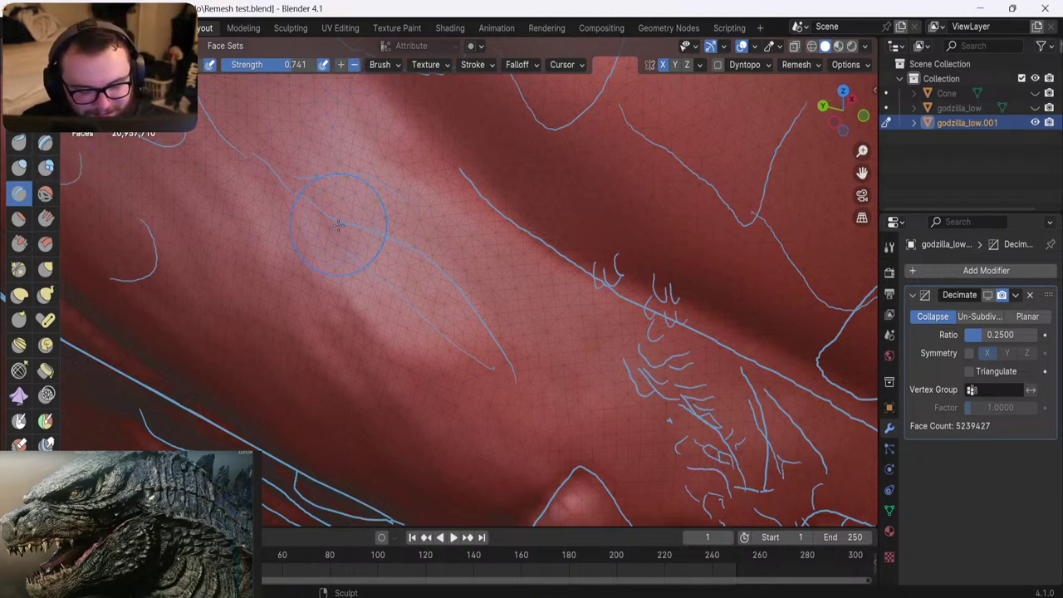
pyautogui.press('shift')
pyautogui.keyDown('shift'); pyautogui.moveTo(262, 236); pyautogui.dragTo(237, 249); pyautogui.keyUp('shift')
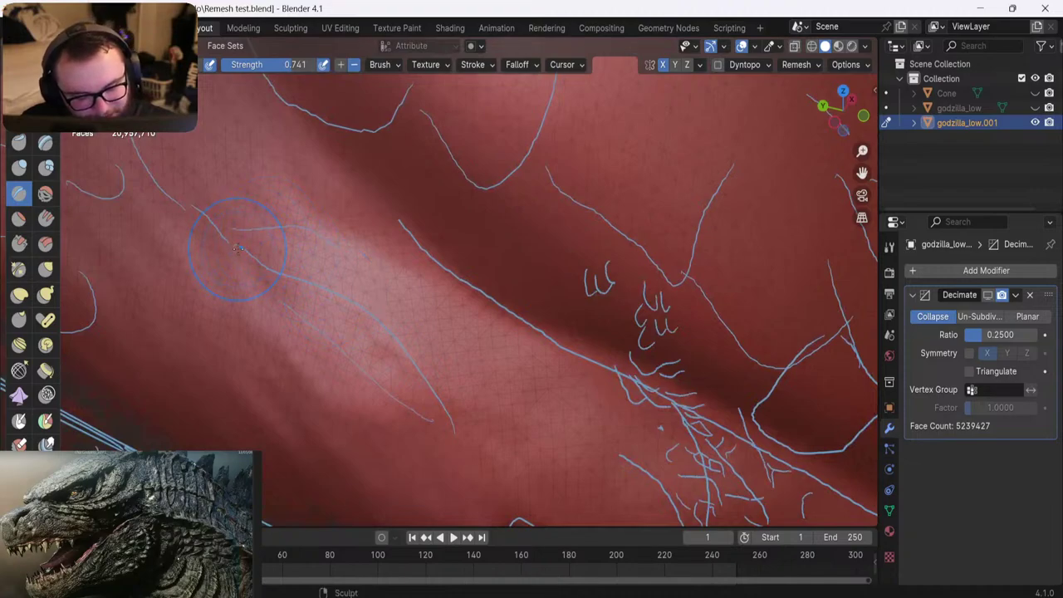
pyautogui.hotkey('ctrl', 'z')
pyautogui.hotkey('ctrl', 'z')
pyautogui.hotkey('ctrl', 'z')
pyautogui.hotkey('ctrl', 'z')
pyautogui.hotkey('ctrl', 'z')
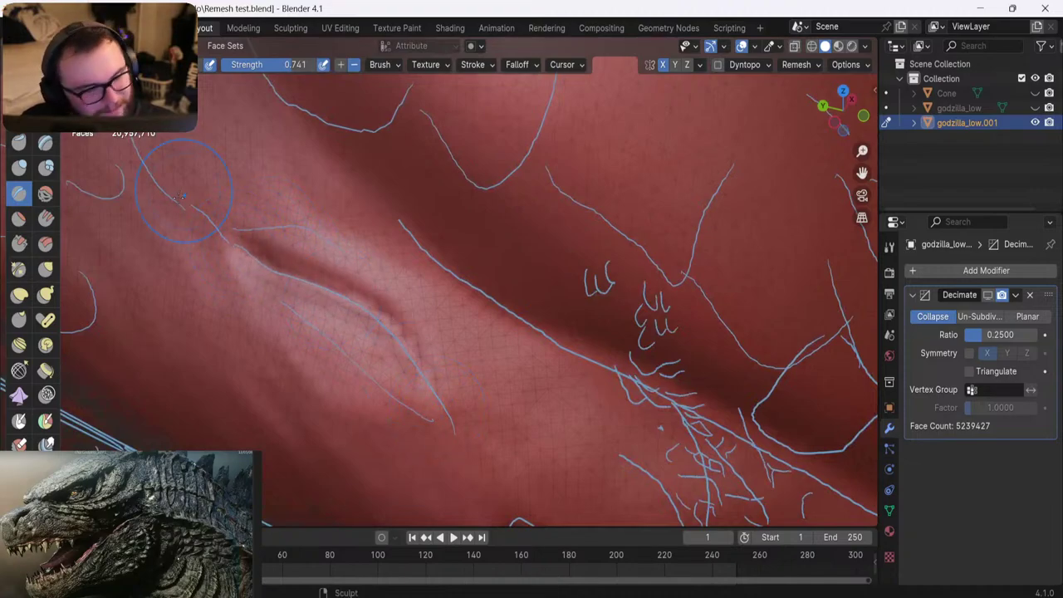
pyautogui.hotkey('ctrl', 'z')
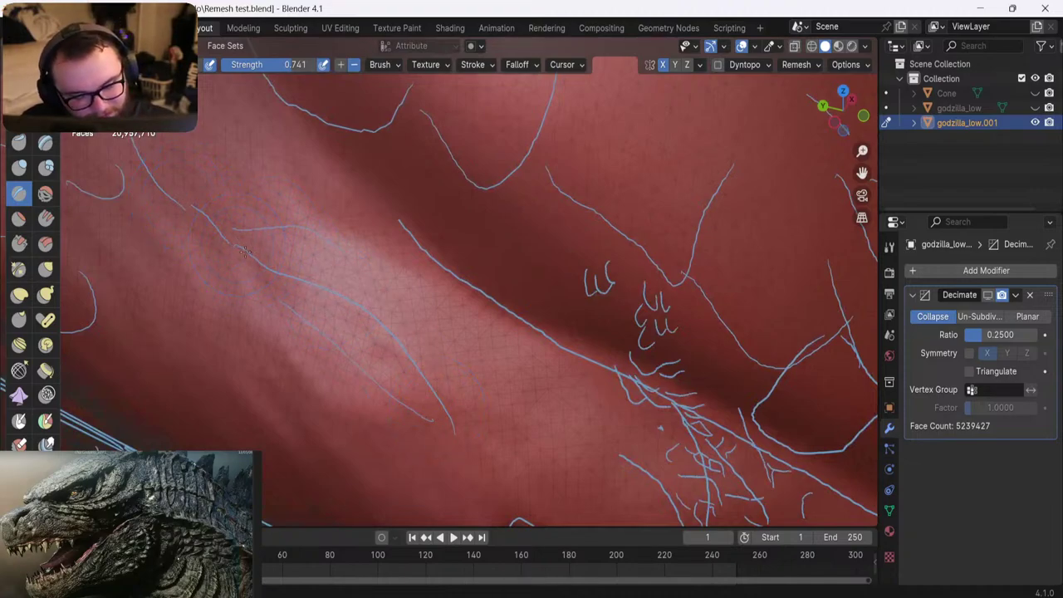
# Carve creases along the long curved guide lines and the short ones joining them, with Crease set to subtract at strength 0.741
pyautogui.moveTo(242, 247)
pyautogui.mouseDown()
pyautogui.moveTo(397, 327)
pyautogui.moveTo(455, 434)
pyautogui.moveTo(262, 288)
pyautogui.mouseUp()
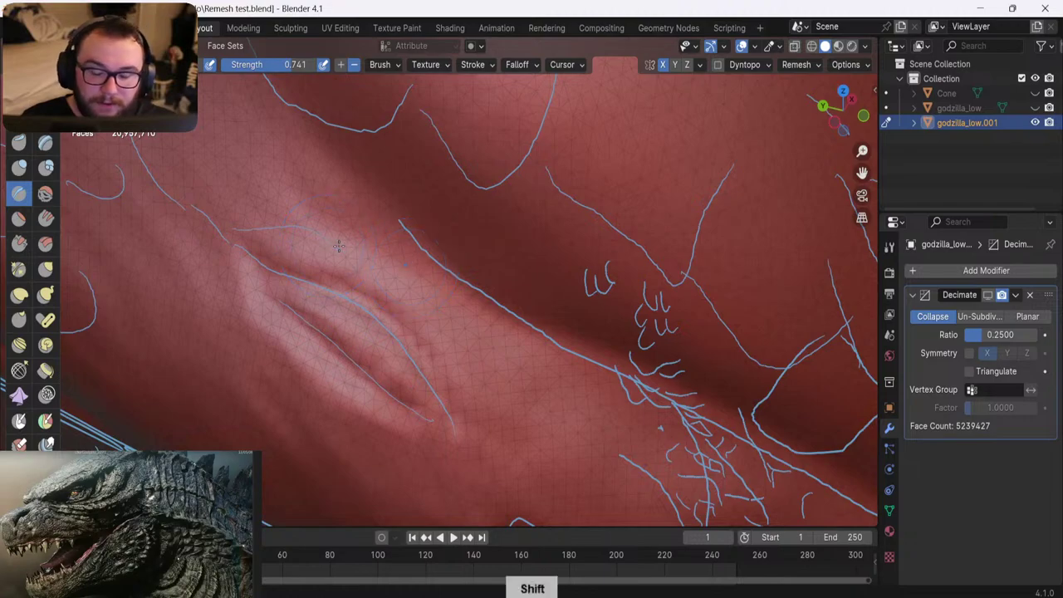
pyautogui.moveTo(334, 248)
pyautogui.keyDown('shift'); pyautogui.mouseDown(button='middle')
pyautogui.moveTo(407, 335)
pyautogui.moveTo(351, 221)
pyautogui.mouseUp(button='middle'); pyautogui.keyUp('shift')
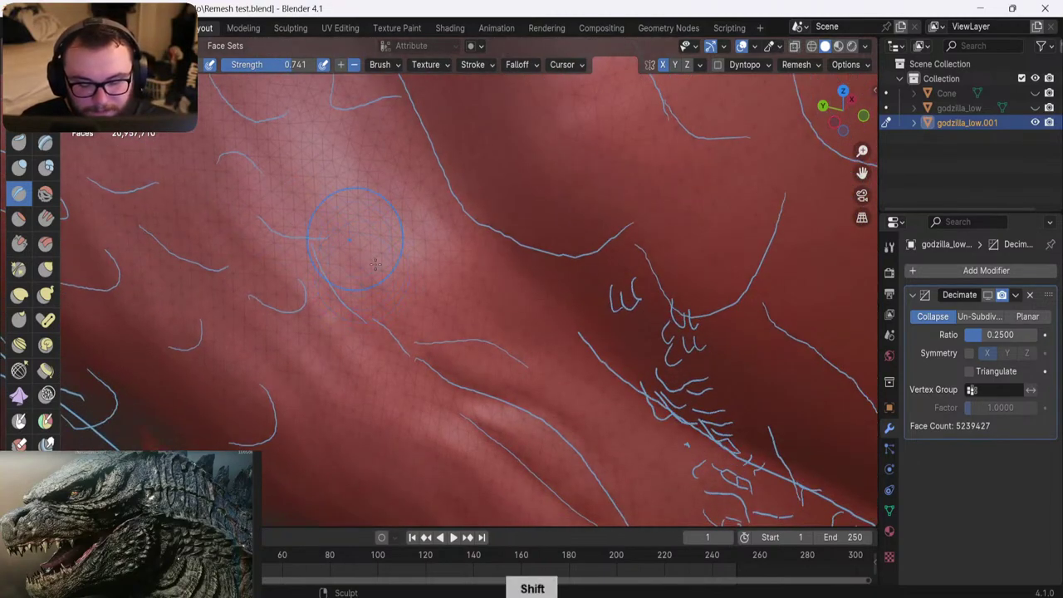
pyautogui.moveTo(508, 349); pyautogui.dragTo(374, 334)
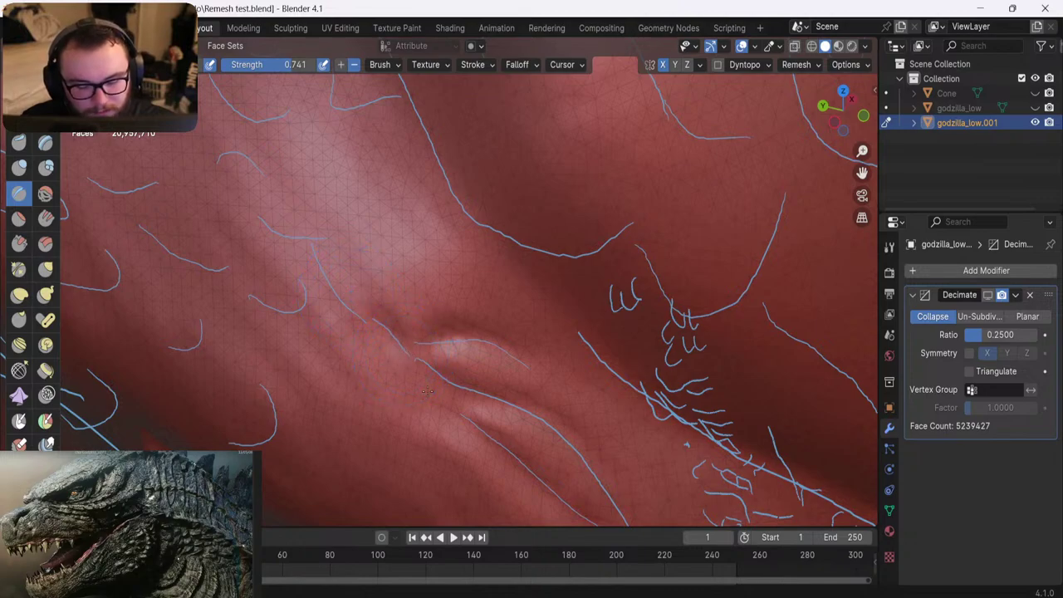
pyautogui.moveTo(339, 305); pyautogui.dragTo(306, 248)
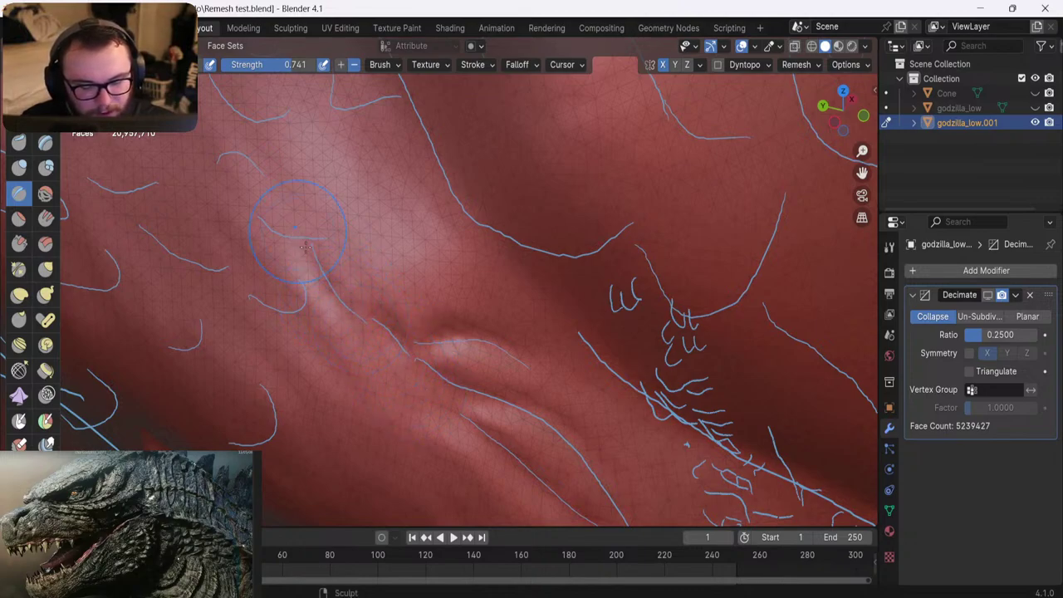
# Carve the first two small scale edges behind the long creases along their short curved guides, subtracting with Crease at strength 0.741
pyautogui.keyDown('shift'); pyautogui.moveTo(312, 248); pyautogui.dragTo(378, 301, button='middle'); pyautogui.keyUp('shift')
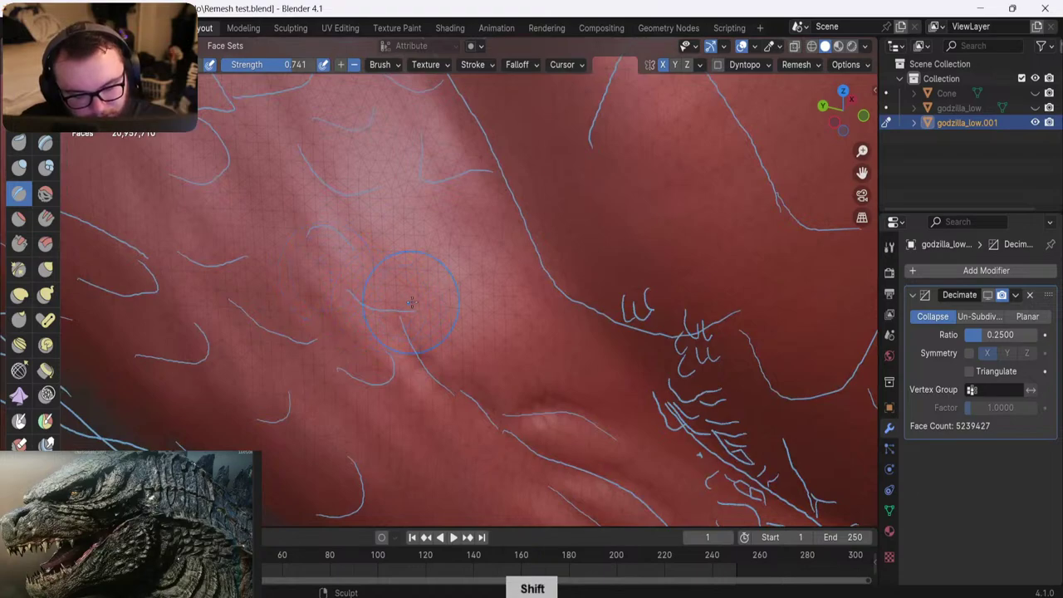
pyautogui.moveTo(411, 301); pyautogui.dragTo(274, 206)
pyautogui.hotkey('ctrl', 'z')
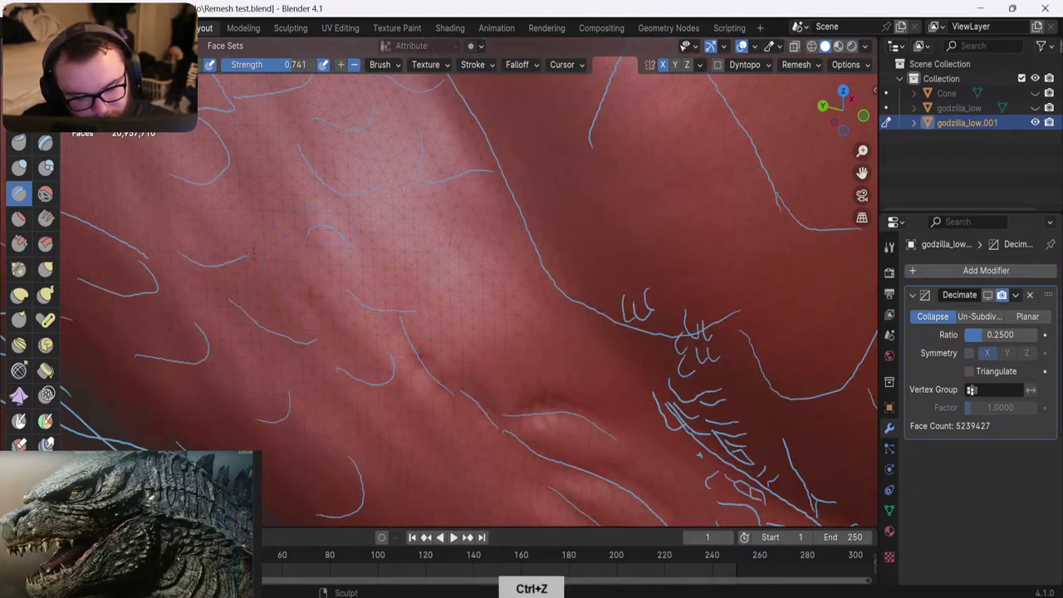
pyautogui.moveTo(415, 311)
pyautogui.mouseDown()
pyautogui.moveTo(358, 292)
pyautogui.moveTo(326, 264)
pyautogui.mouseUp()
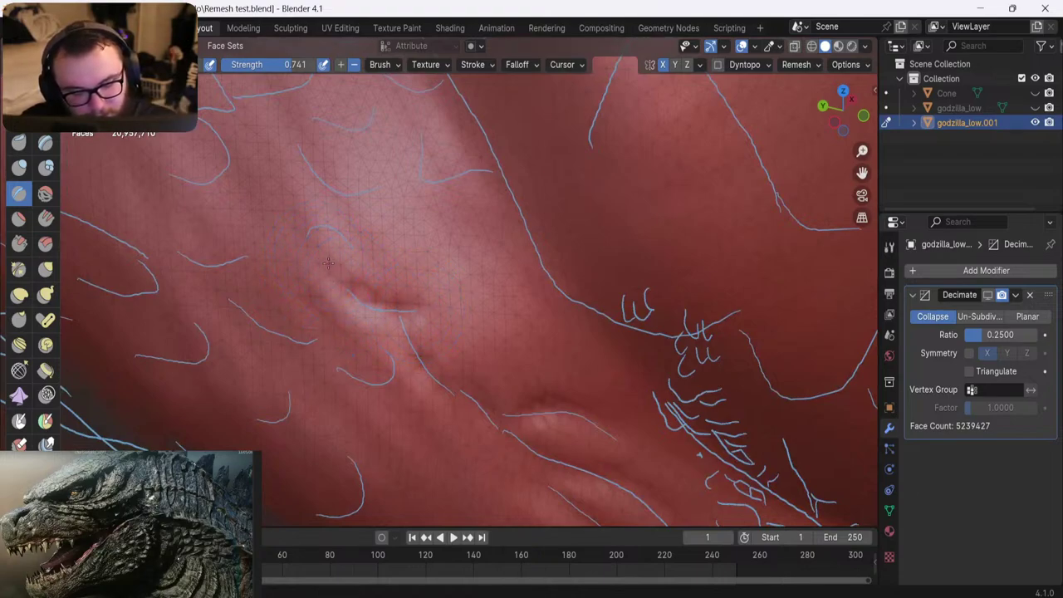
pyautogui.keyDown('shift'); pyautogui.moveTo(332, 229); pyautogui.dragTo(390, 274, button='middle'); pyautogui.keyUp('shift')
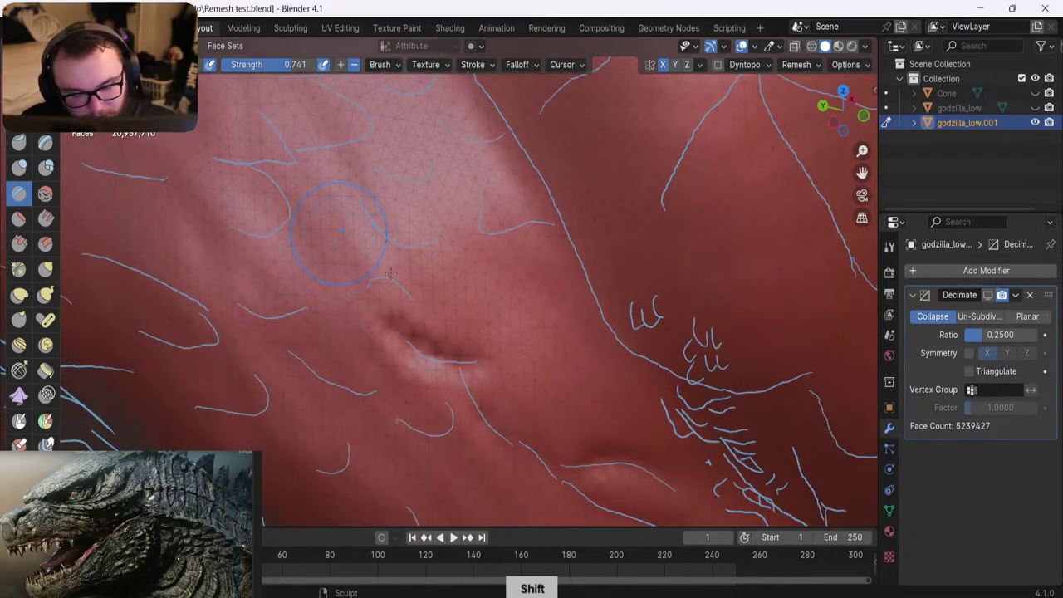
pyautogui.moveTo(422, 301)
pyautogui.mouseDown()
pyautogui.moveTo(370, 270)
pyautogui.moveTo(357, 290)
pyautogui.moveTo(345, 276)
pyautogui.mouseUp()
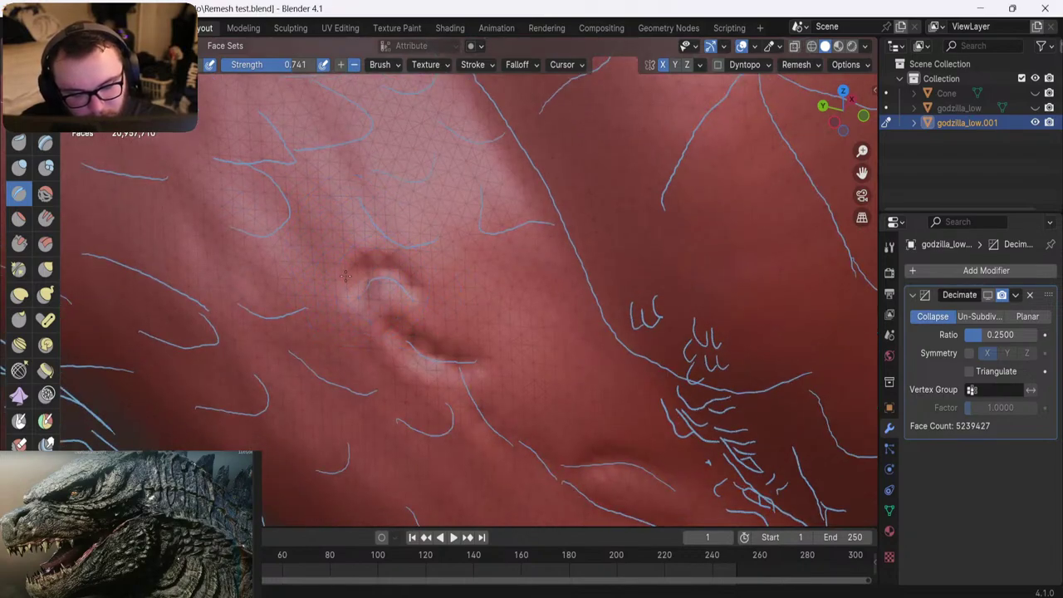
# Crease the cupped scale edges farther back beside the long fold line, following their curved guides at strength 0.741
pyautogui.keyDown('shift'); pyautogui.moveTo(378, 245); pyautogui.dragTo(372, 287, button='middle'); pyautogui.keyUp('shift')
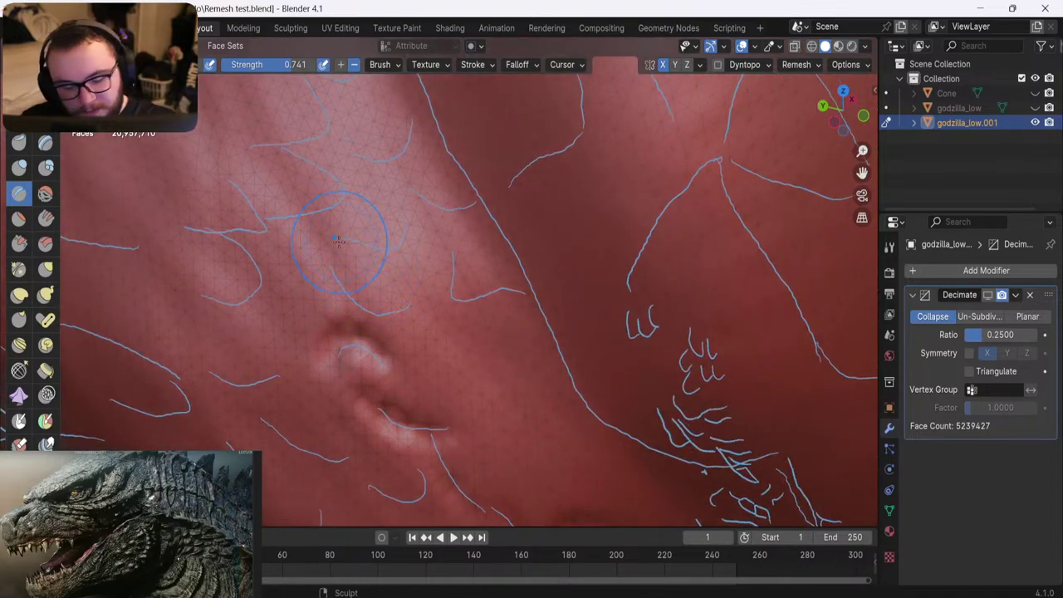
pyautogui.moveTo(329, 256)
pyautogui.mouseDown()
pyautogui.moveTo(346, 288)
pyautogui.moveTo(407, 307)
pyautogui.moveTo(342, 284)
pyautogui.moveTo(383, 309)
pyautogui.mouseUp()
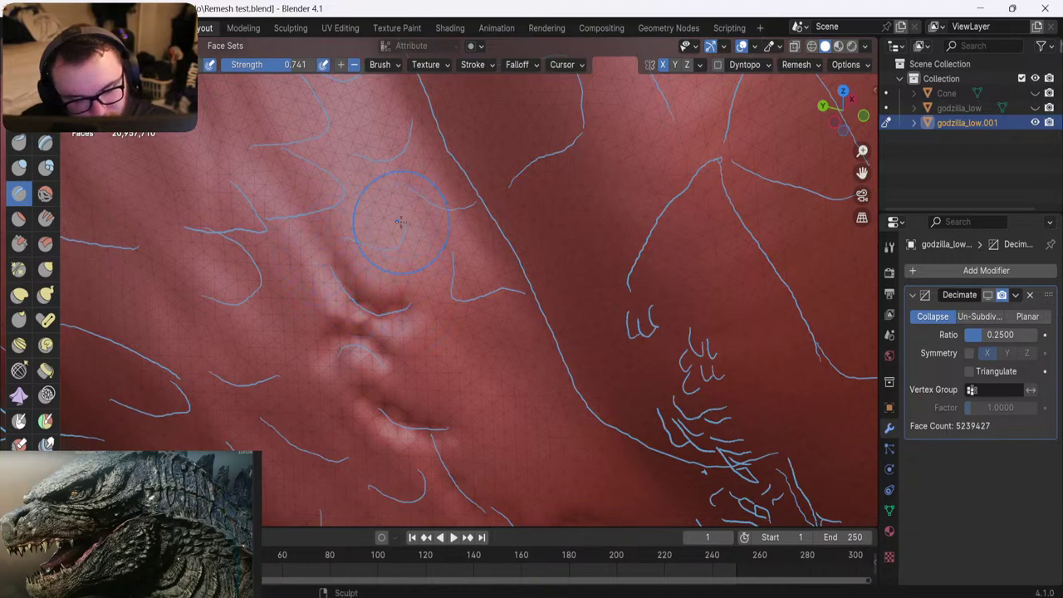
pyautogui.moveTo(411, 218); pyautogui.dragTo(346, 229)
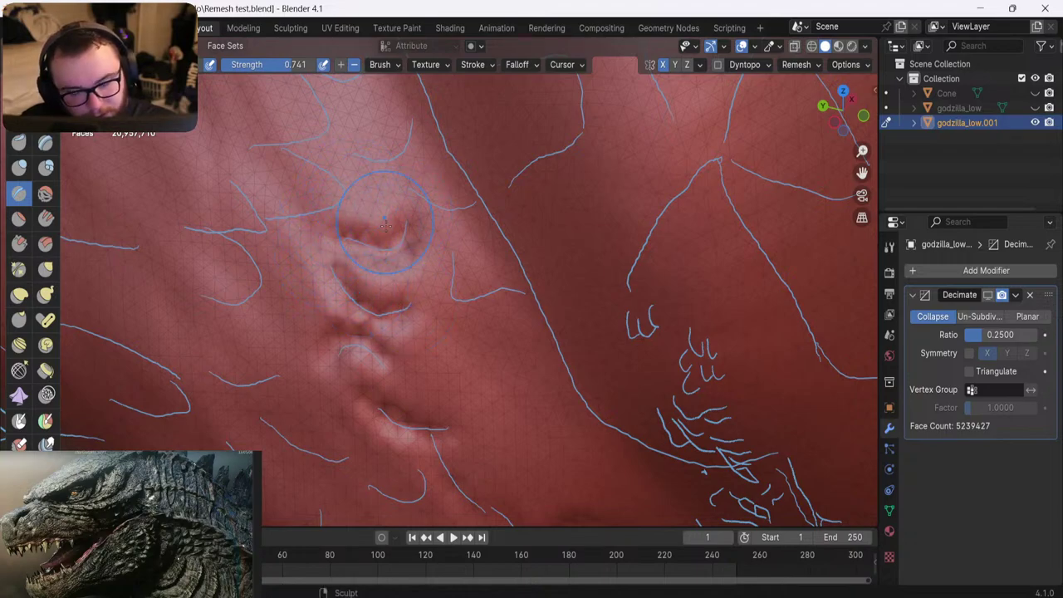
pyautogui.moveTo(444, 245); pyautogui.dragTo(453, 309)
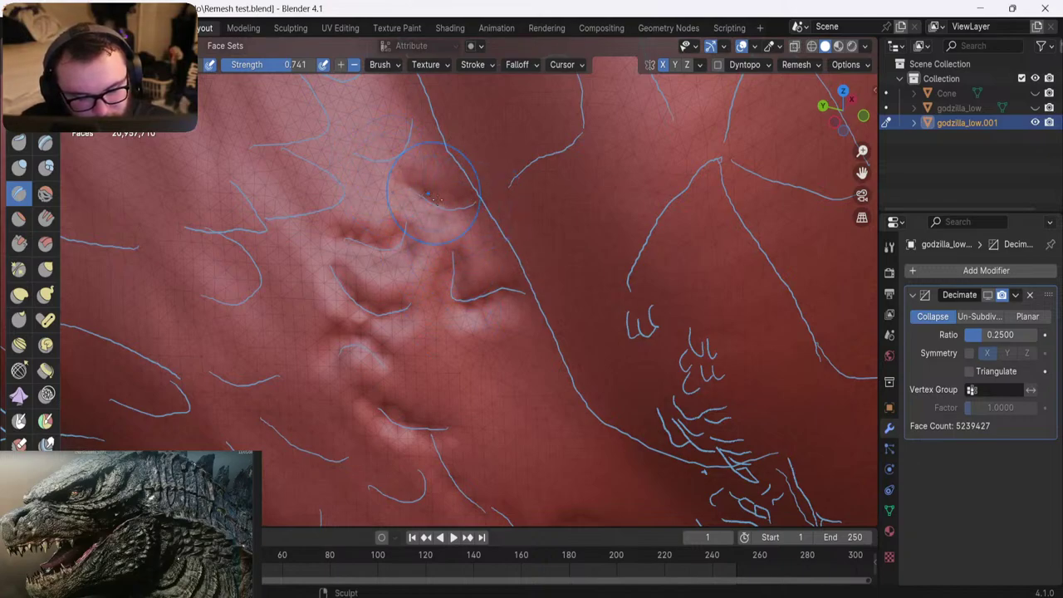
pyautogui.moveTo(413, 115)
pyautogui.mouseDown()
pyautogui.moveTo(382, 141)
pyautogui.moveTo(300, 132)
pyautogui.mouseUp()
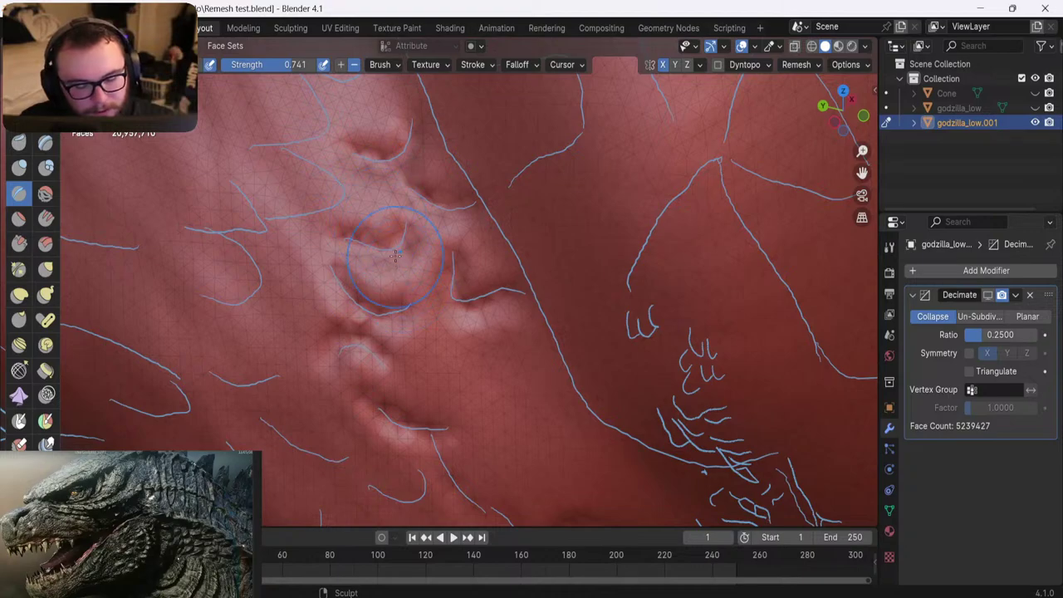
# Crease the stacked scale edges farther up the cluster along their curved guides, subtracting at strength 0.741
pyautogui.keyDown('shift'); pyautogui.moveTo(343, 182); pyautogui.dragTo(414, 261, button='middle'); pyautogui.keyUp('shift')
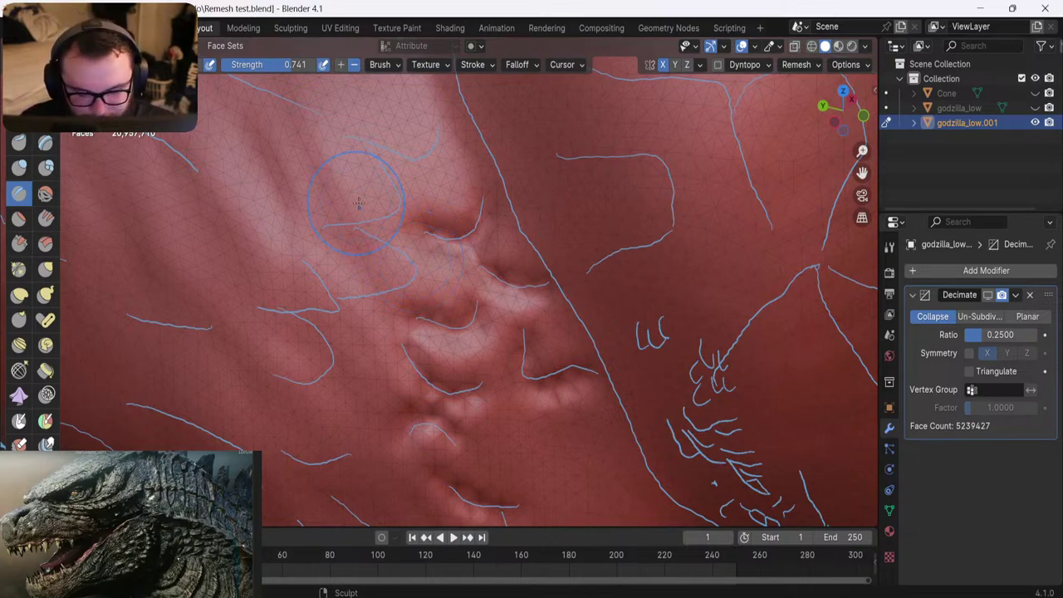
pyautogui.moveTo(350, 225)
pyautogui.mouseDown()
pyautogui.moveTo(362, 302)
pyautogui.moveTo(342, 300)
pyautogui.mouseUp()
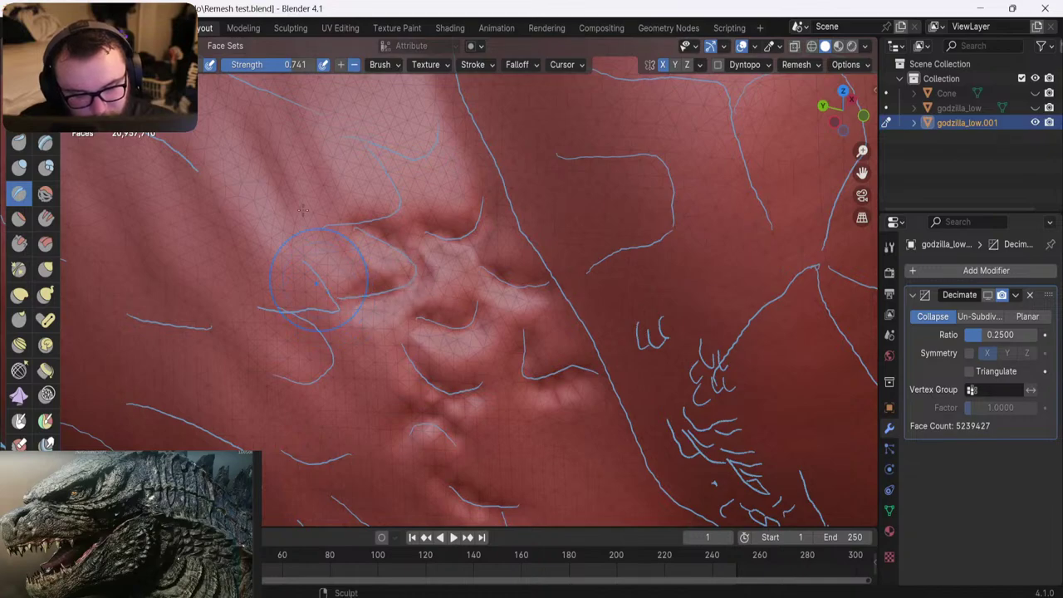
pyautogui.moveTo(373, 156)
pyautogui.mouseDown()
pyautogui.moveTo(396, 186)
pyautogui.moveTo(325, 224)
pyautogui.mouseUp()
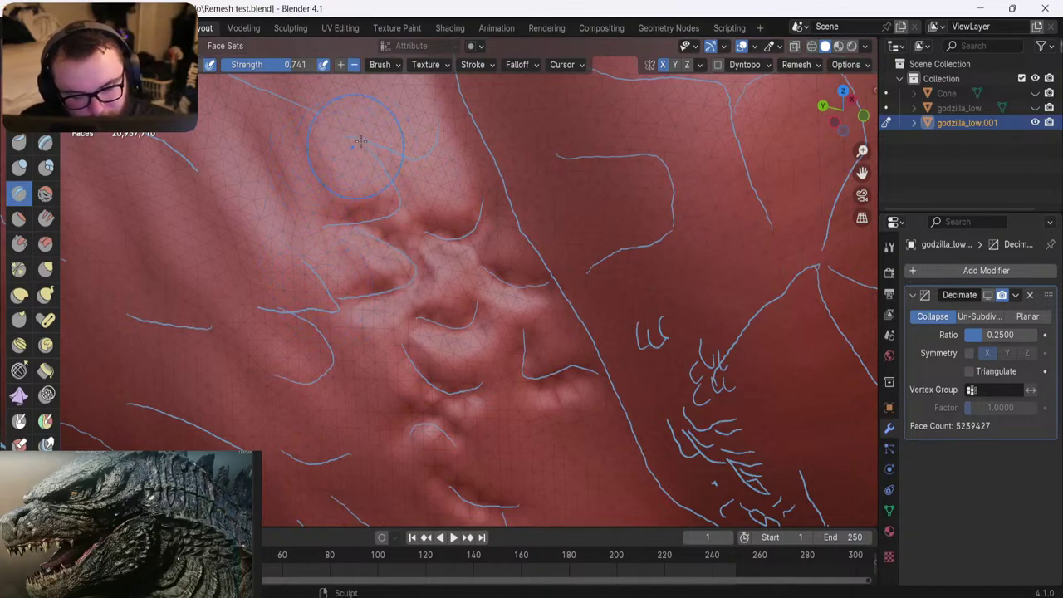
pyautogui.moveTo(362, 141)
pyautogui.mouseDown()
pyautogui.moveTo(399, 204)
pyautogui.moveTo(382, 218)
pyautogui.moveTo(325, 225)
pyautogui.mouseUp()
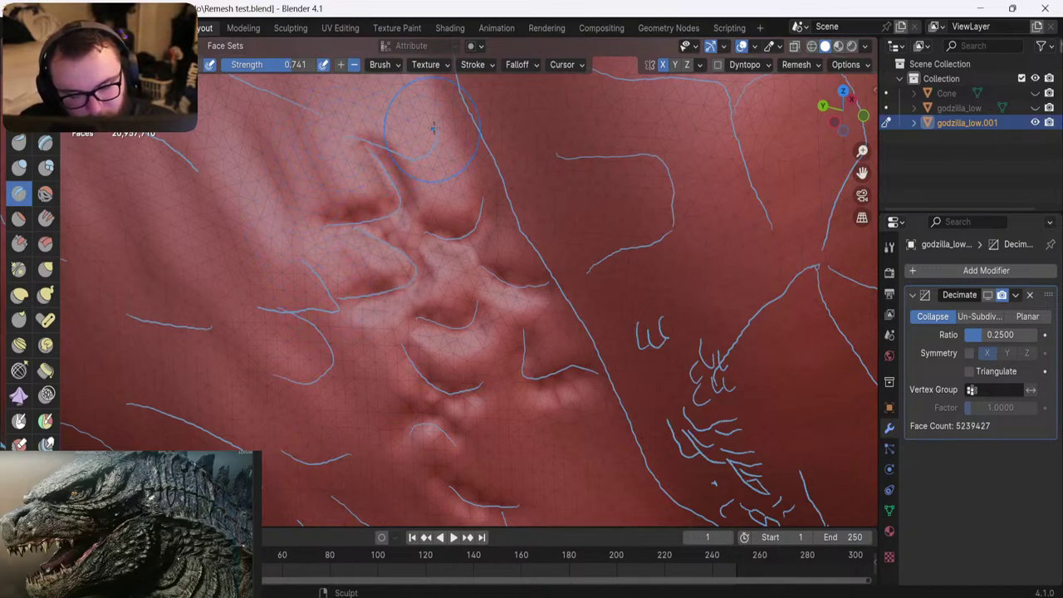
pyautogui.moveTo(436, 128)
pyautogui.mouseDown()
pyautogui.moveTo(422, 157)
pyautogui.moveTo(366, 139)
pyautogui.moveTo(430, 150)
pyautogui.moveTo(364, 139)
pyautogui.mouseUp()
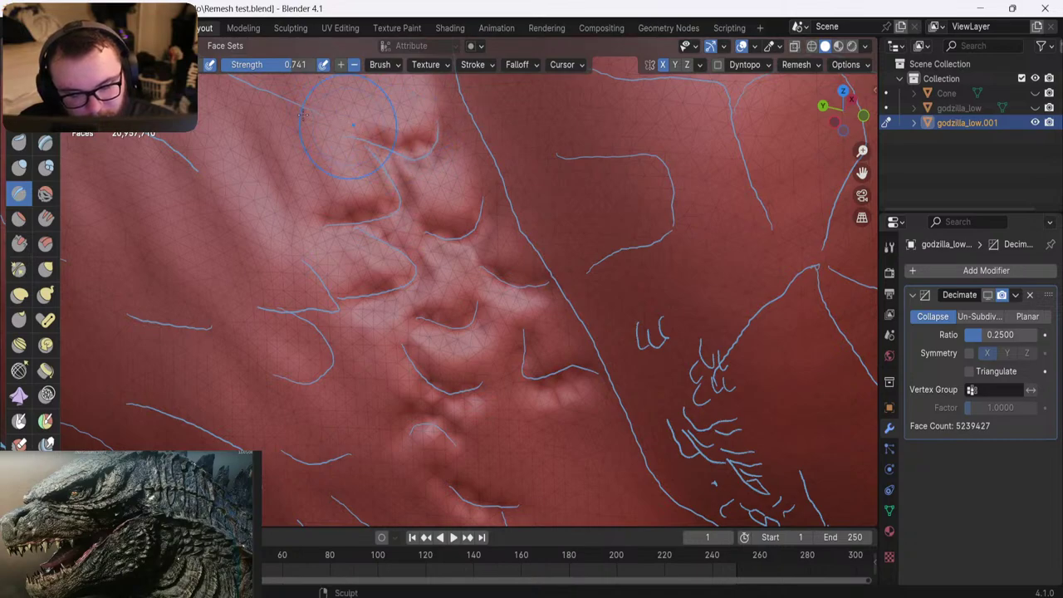
# Carve the longer diagonal guide beyond the upper end of the scale cluster and start the short one beside it, subtracting with Crease
pyautogui.moveTo(304, 113)
pyautogui.keyDown('shift'); pyautogui.mouseDown(button='middle')
pyautogui.moveTo(374, 157)
pyautogui.moveTo(333, 166)
pyautogui.mouseUp(button='middle'); pyautogui.keyUp('shift')
pyautogui.moveTo(503, 279); pyautogui.dragTo(313, 147)
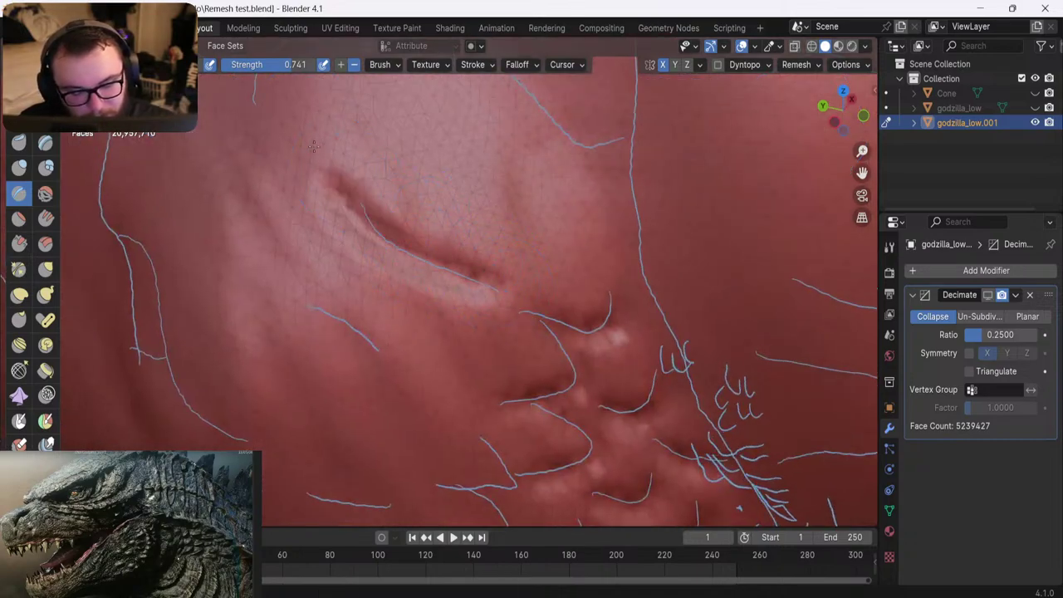
pyautogui.hotkey('ctrl', 'z')
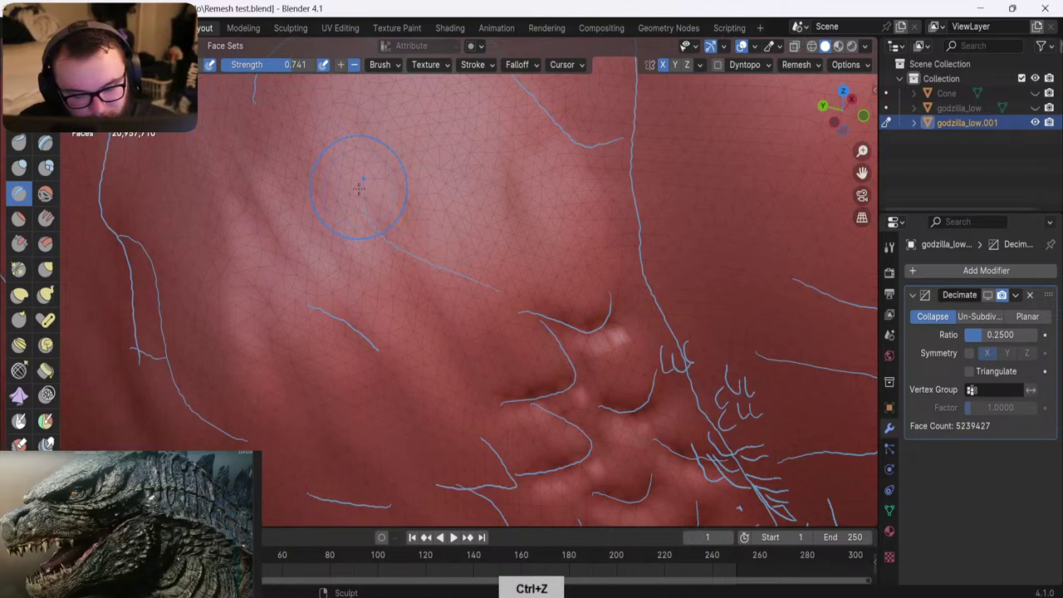
pyautogui.moveTo(368, 196)
pyautogui.mouseDown()
pyautogui.moveTo(388, 239)
pyautogui.moveTo(494, 287)
pyautogui.mouseUp()
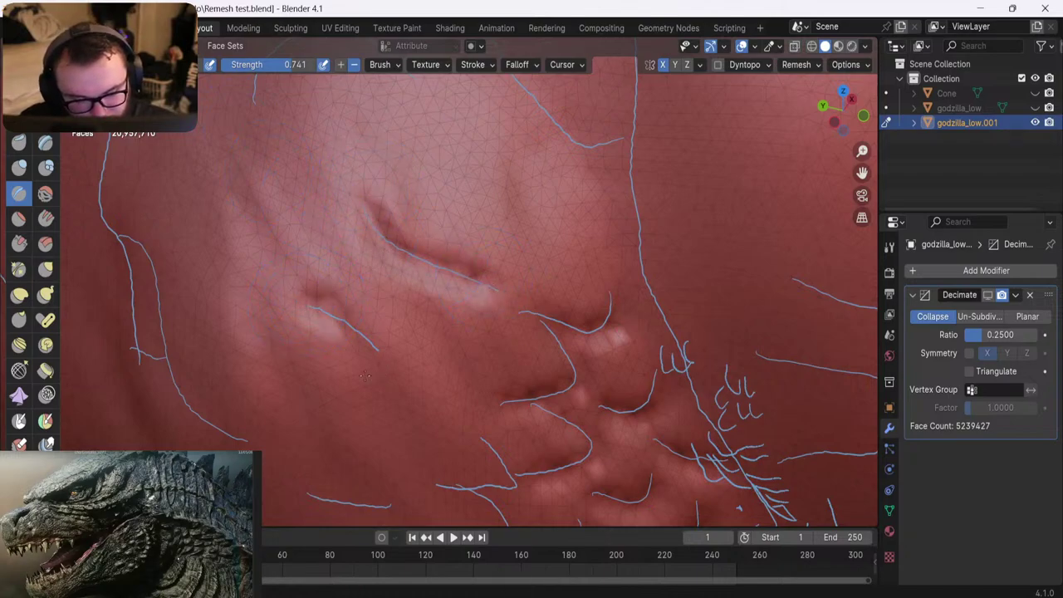
# Crease the guides on the outer side of the scale cluster: the two near the forked line and the two short ones below them
pyautogui.moveTo(368, 391)
pyautogui.keyDown('shift'); pyautogui.mouseDown(button='middle')
pyautogui.moveTo(340, 206)
pyautogui.moveTo(441, 104)
pyautogui.mouseUp(button='middle'); pyautogui.keyUp('shift')
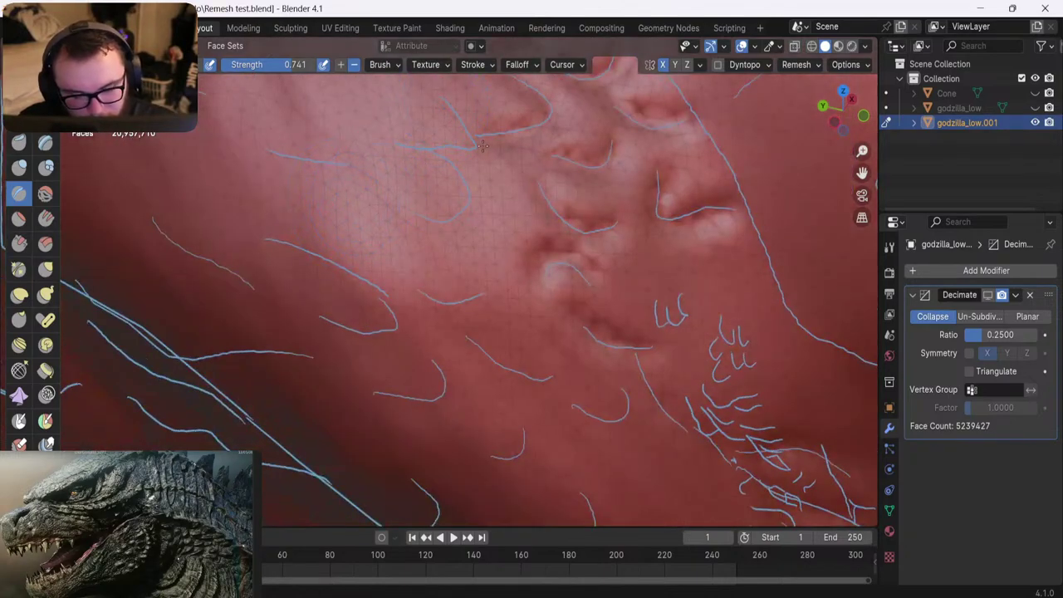
pyautogui.moveTo(481, 146); pyautogui.dragTo(397, 139)
pyautogui.moveTo(471, 194); pyautogui.dragTo(404, 178)
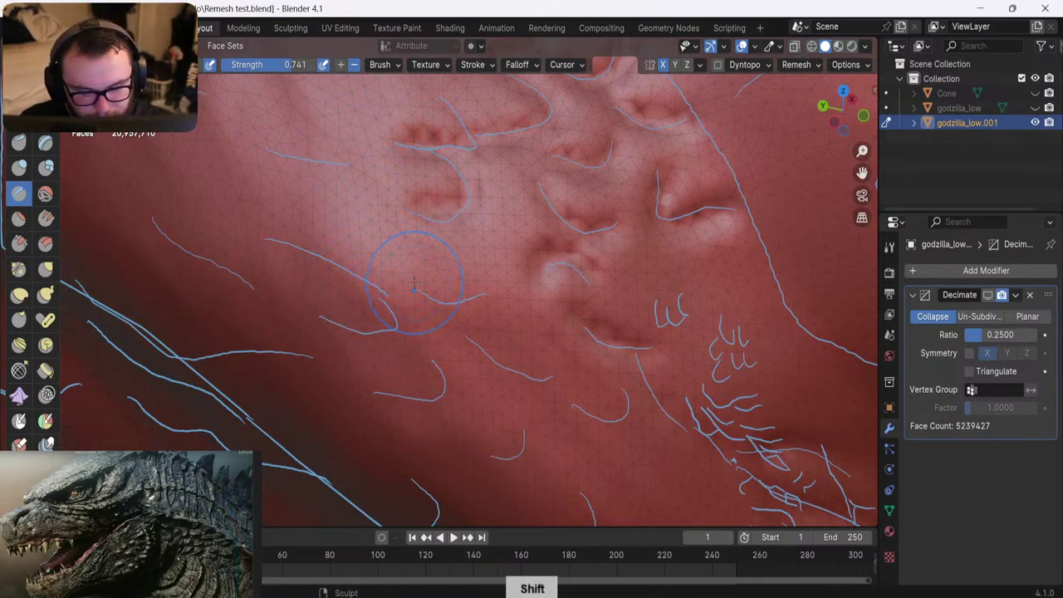
pyautogui.moveTo(419, 292); pyautogui.dragTo(486, 296)
pyautogui.moveTo(465, 336); pyautogui.dragTo(550, 378)
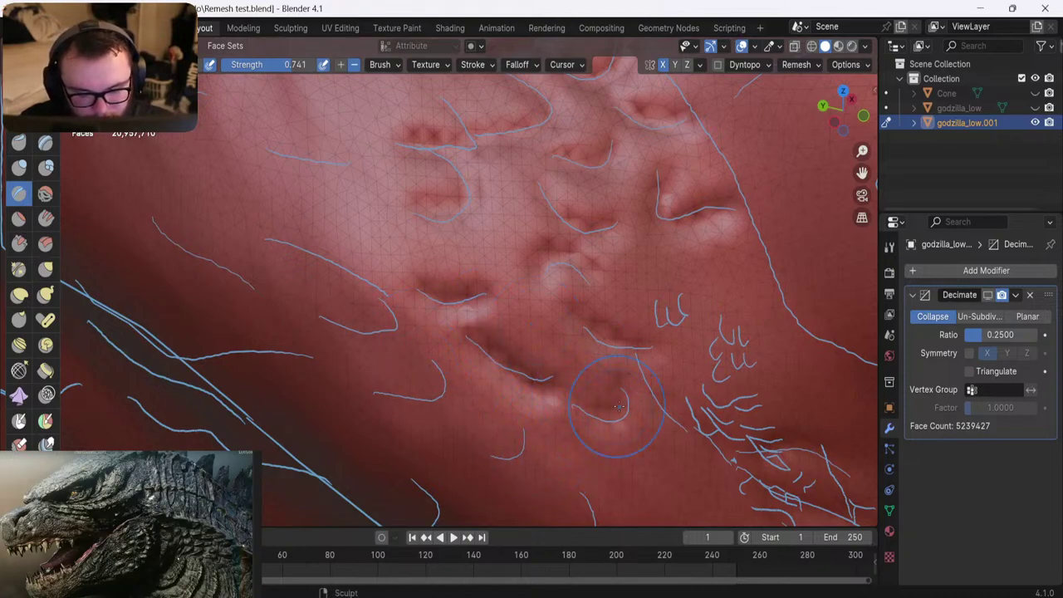
# Carve the three cupped scale edges at the lower end of the cluster along their hooked guides with Crease at strength 0.741
pyautogui.moveTo(625, 390)
pyautogui.mouseDown()
pyautogui.moveTo(618, 415)
pyautogui.moveTo(573, 405)
pyautogui.mouseUp()
pyautogui.moveTo(519, 436); pyautogui.dragTo(482, 453)
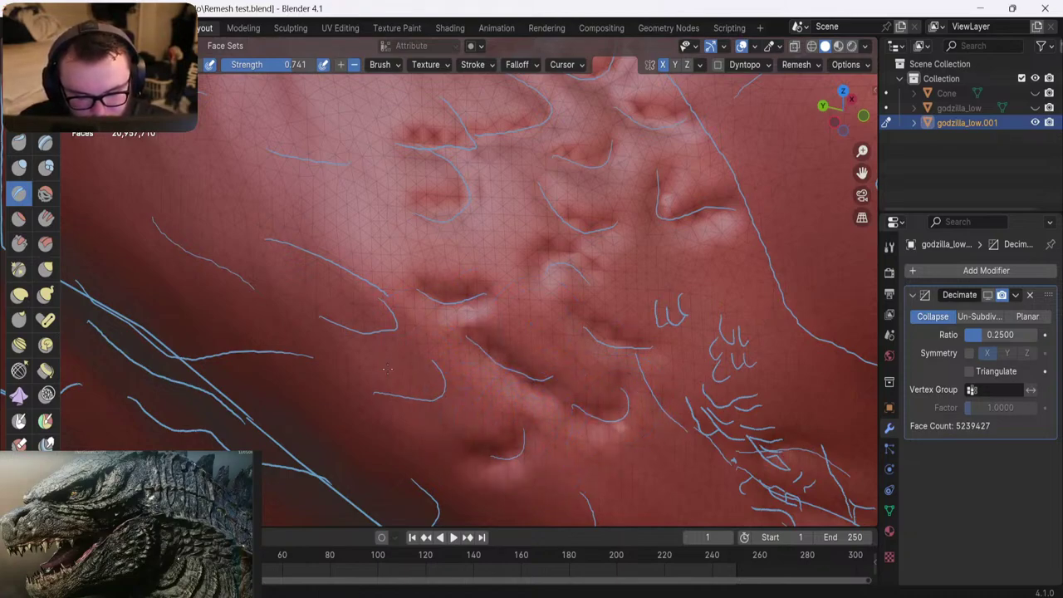
pyautogui.moveTo(378, 400); pyautogui.dragTo(441, 397)
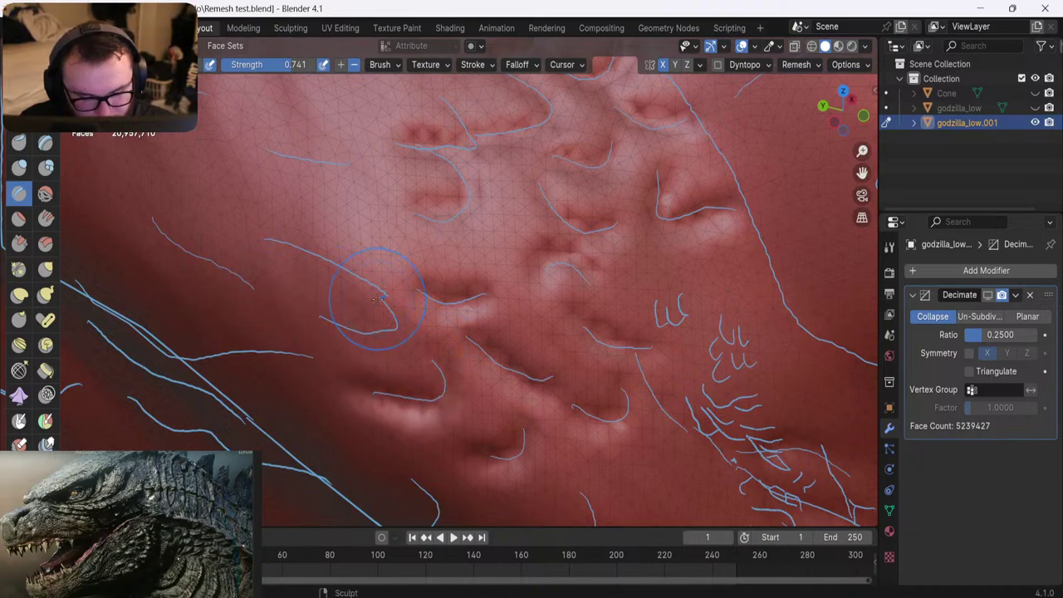
# Crease the long diagonal fold beside the cupped scales and the hooked guide that closes its lower end
pyautogui.moveTo(270, 242); pyautogui.dragTo(386, 297)
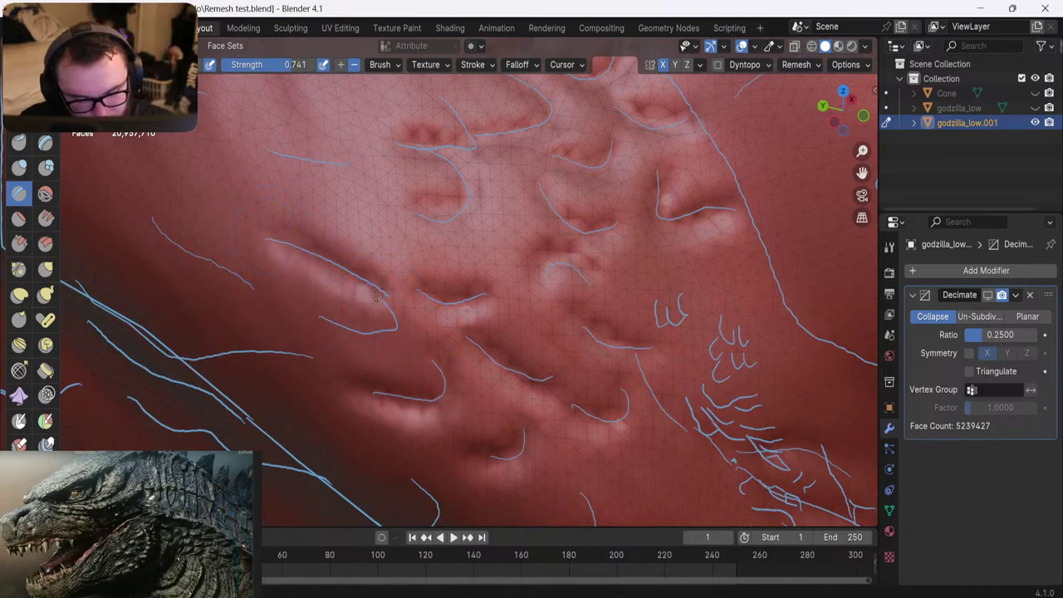
pyautogui.keyDown('shift'); pyautogui.moveTo(286, 320); pyautogui.dragTo(289, 220, button='middle'); pyautogui.keyUp('shift')
pyautogui.hotkey('ctrl', 'z')
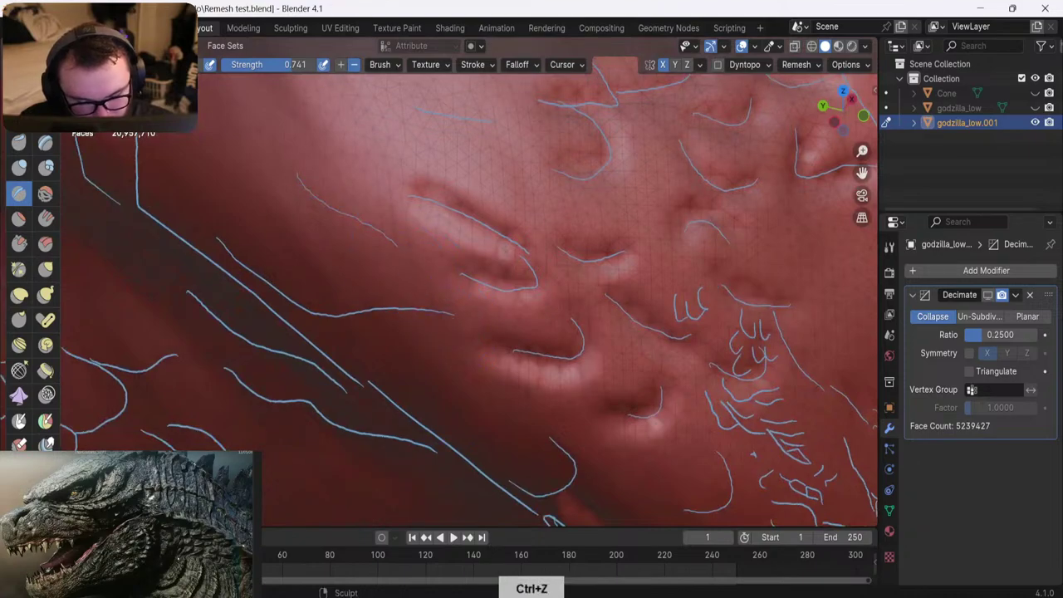
pyautogui.hotkey('ctrl', 'shift', 'z')
pyautogui.hotkey('ctrl', 'z')
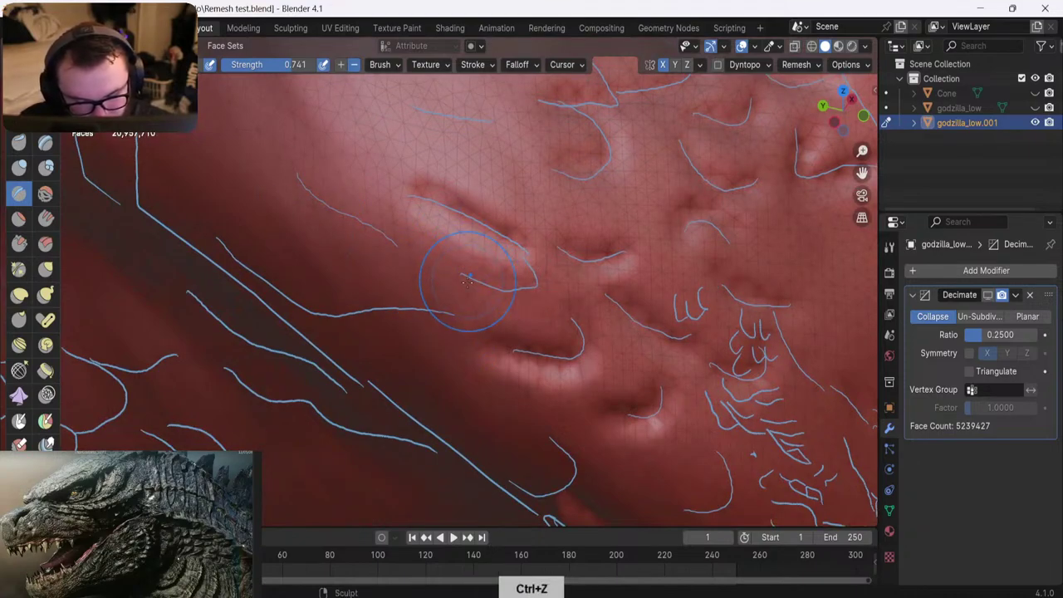
pyautogui.hotkey('ctrl', 'shift', 'z')
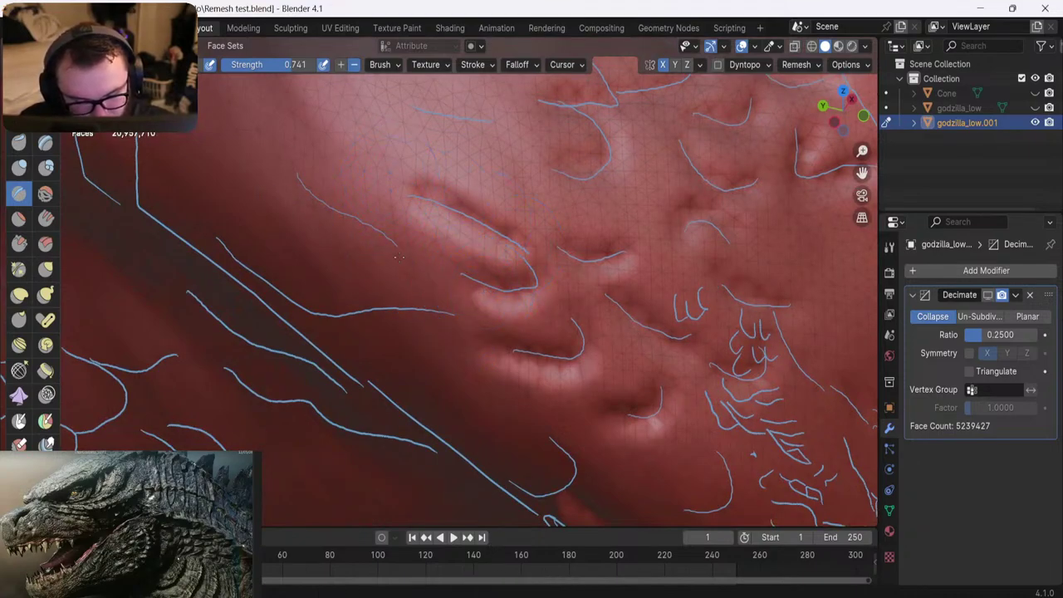
# Carve the short diagonal guide beside the hooked fold and the long sweeping guide below it, subtracting with Crease at strength 0.741
pyautogui.moveTo(306, 189); pyautogui.dragTo(396, 246)
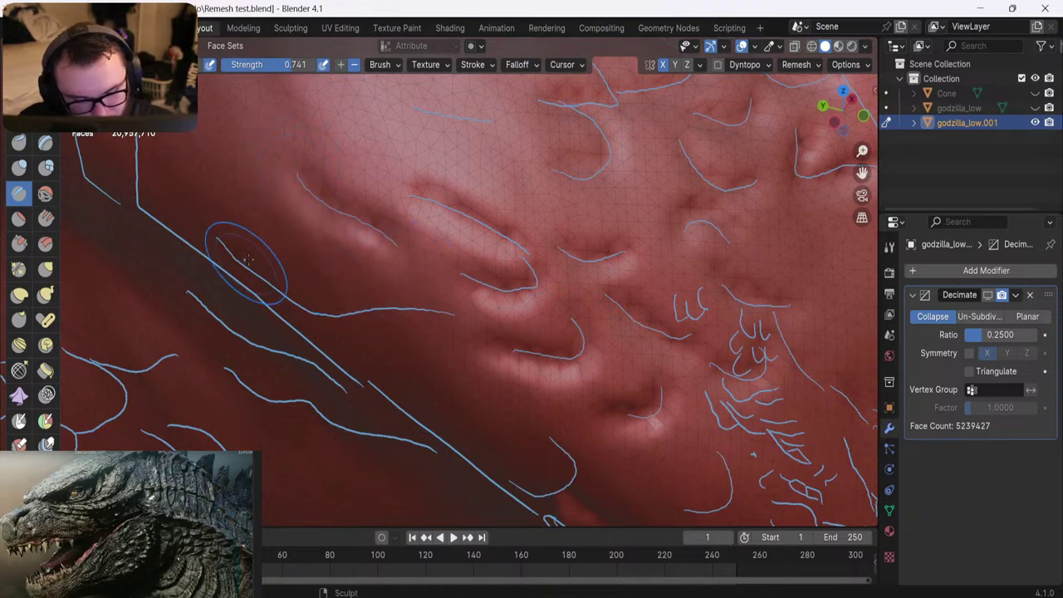
pyautogui.moveTo(244, 258)
pyautogui.mouseDown(button='middle')
pyautogui.moveTo(264, 229)
pyautogui.moveTo(224, 334)
pyautogui.mouseUp(button='middle')
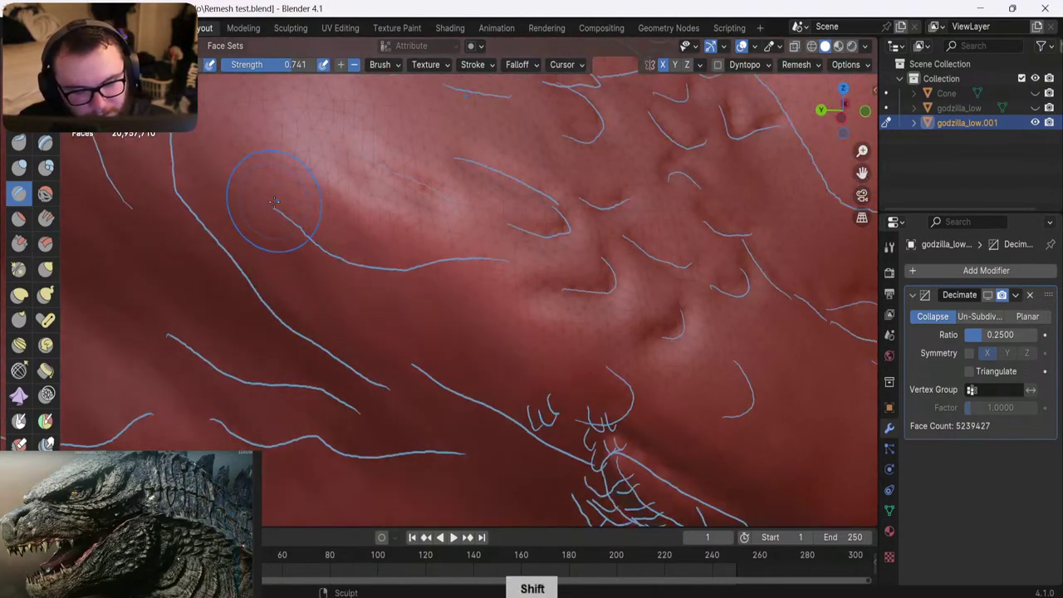
pyautogui.moveTo(276, 205)
pyautogui.mouseDown()
pyautogui.moveTo(317, 243)
pyautogui.moveTo(384, 268)
pyautogui.moveTo(498, 262)
pyautogui.mouseUp()
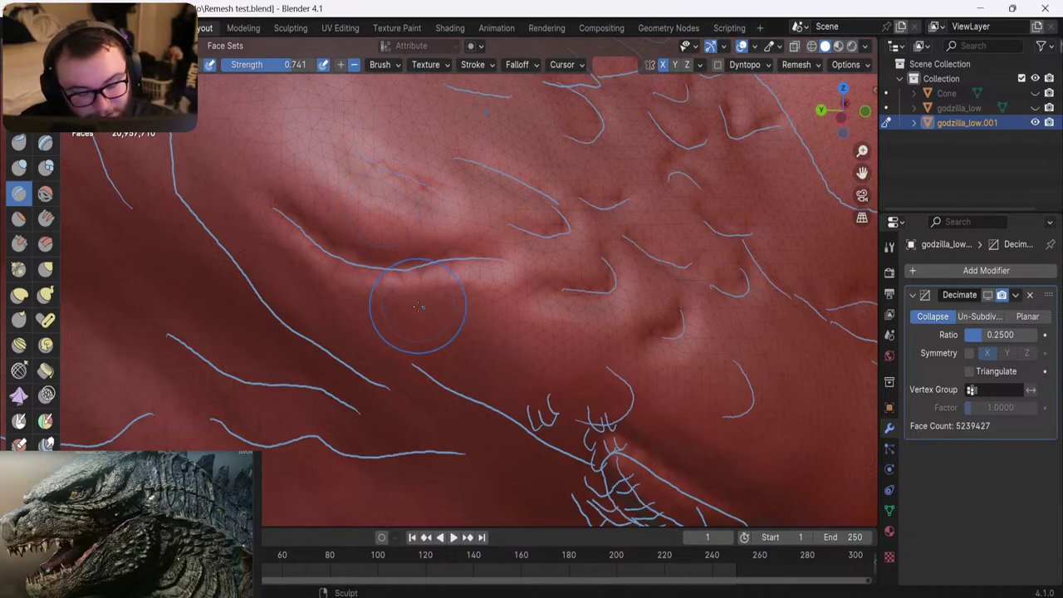
# Examine the new creases and scale cluster from a distance against the surrounding neck folds and remaining guides
pyautogui.keyDown('shift'); pyautogui.moveTo(415, 308); pyautogui.dragTo(330, 208, button='middle'); pyautogui.keyUp('shift')
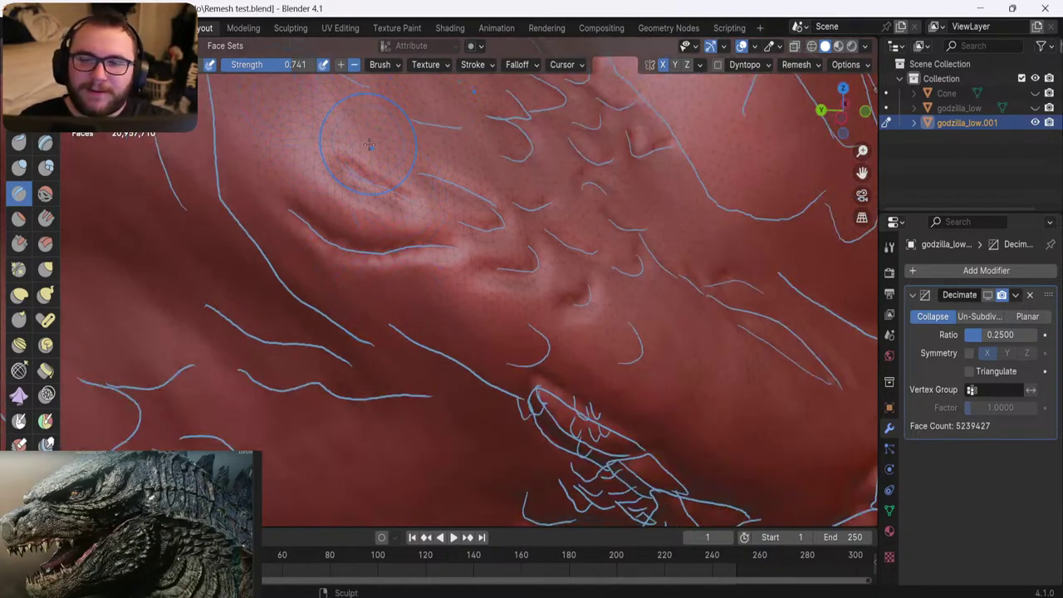
pyautogui.scroll(-5, 427, 299)
pyautogui.moveTo(427, 299); pyautogui.dragTo(440, 241, button='middle')
pyautogui.scroll(3, 436, 166)
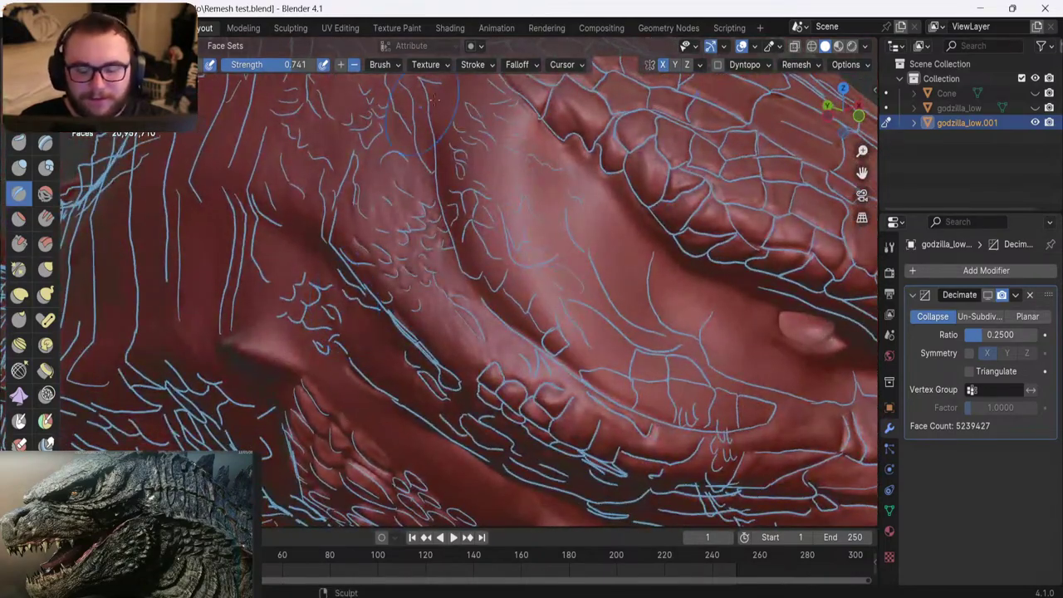
pyautogui.moveTo(443, 133); pyautogui.dragTo(461, 322, button='middle')
pyautogui.scroll(3, 462, 323)
# Switch to the Clay brush in add mode at strength 0.542 and turn the viewport overlays back on
pyautogui.press('c')
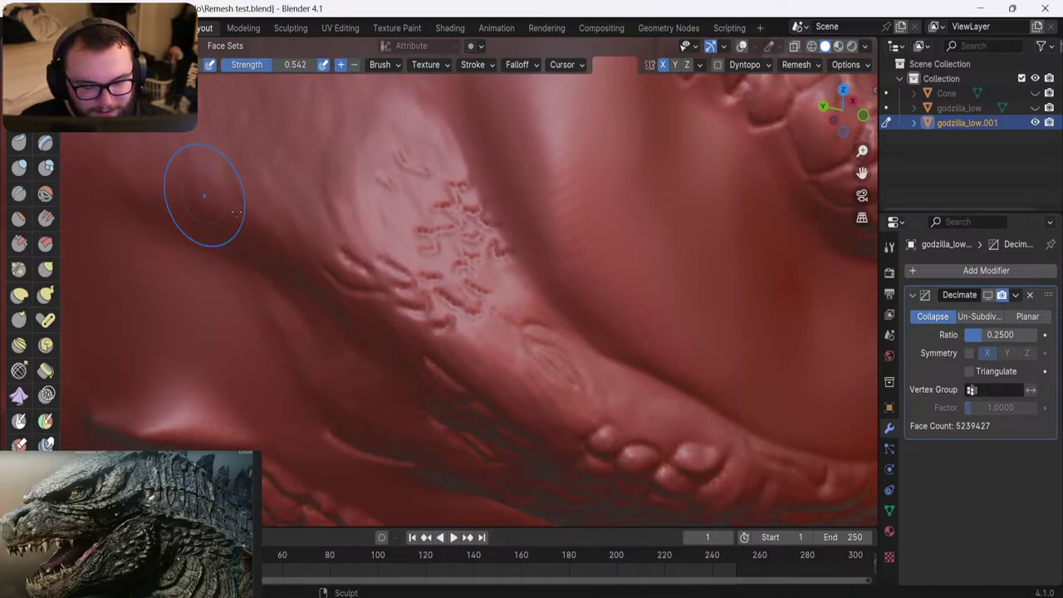
pyautogui.scroll(4, 440, 281)
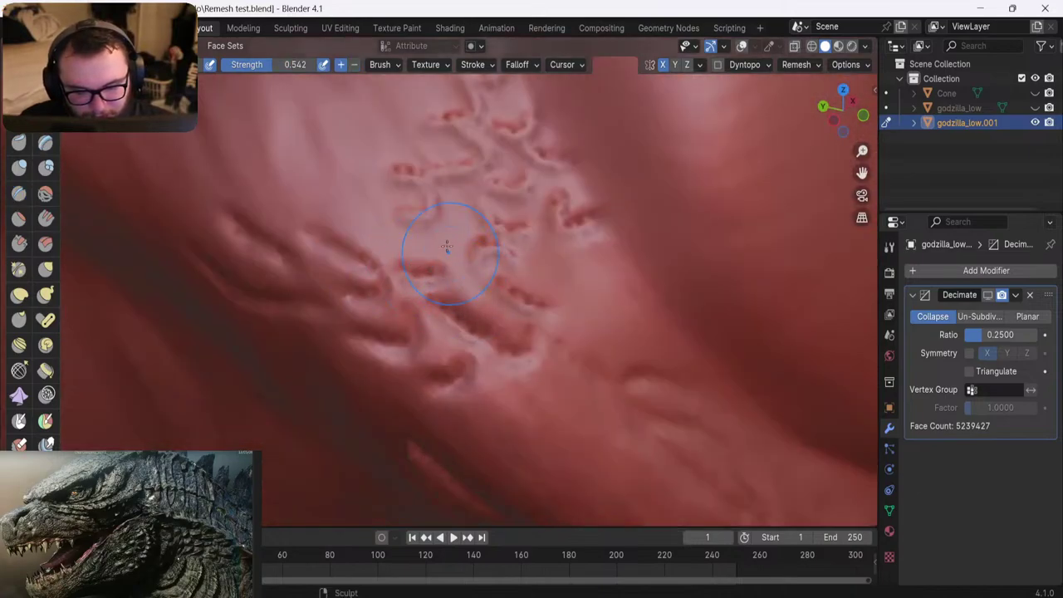
pyautogui.moveTo(408, 190); pyautogui.dragTo(535, 143, button='middle')
pyautogui.click(741, 47)
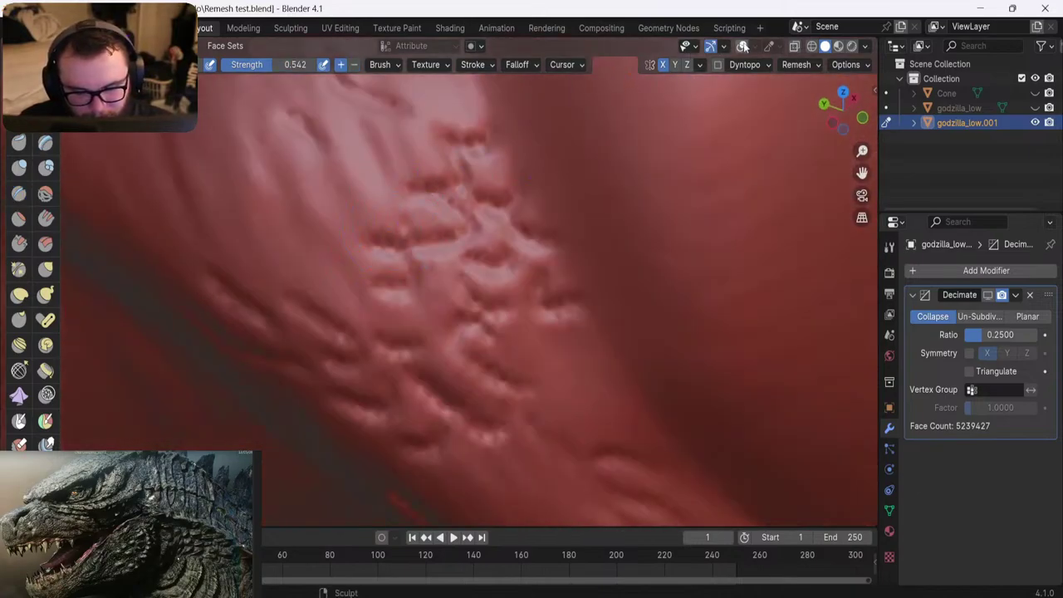
# Build up volume on the long folds and cupped scales at the outer edge of the cluster with Clay at strength 0.542
pyautogui.moveTo(357, 170)
pyautogui.mouseDown(button='middle')
pyautogui.moveTo(424, 202)
pyautogui.moveTo(511, 280)
pyautogui.moveTo(441, 302)
pyautogui.mouseUp(button='middle')
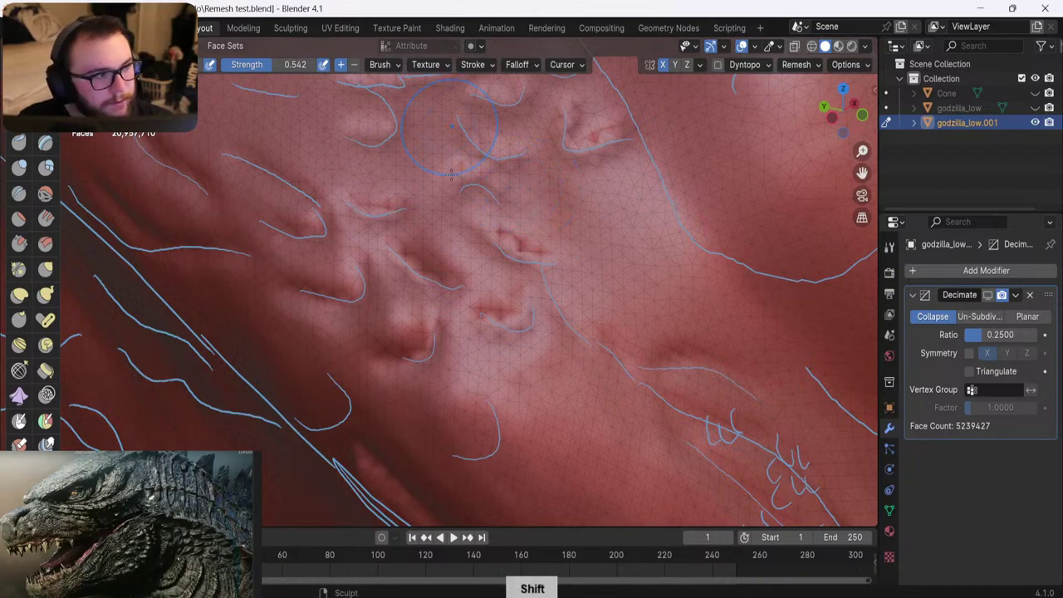
pyautogui.keyDown('shift'); pyautogui.moveTo(532, 186); pyautogui.dragTo(488, 227, button='middle'); pyautogui.keyUp('shift')
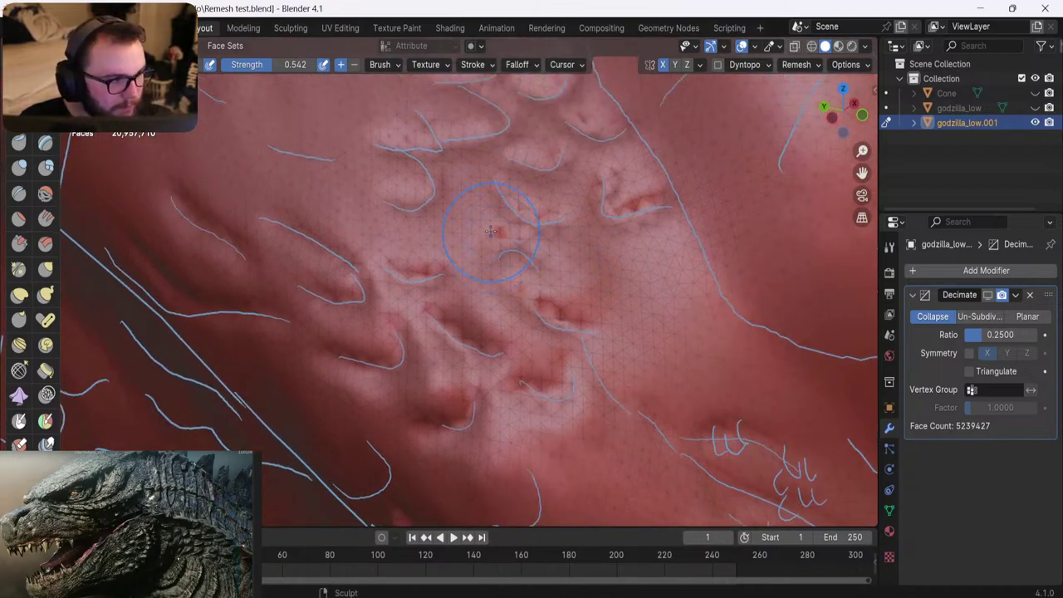
pyautogui.keyDown('shift'); pyautogui.moveTo(308, 309); pyautogui.dragTo(339, 283, button='middle'); pyautogui.keyUp('shift')
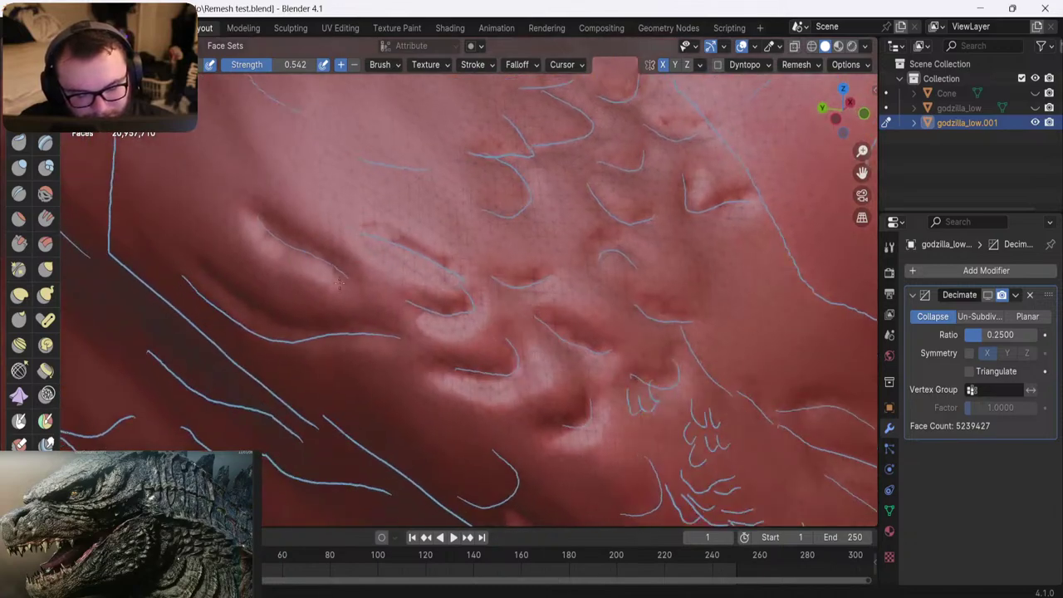
pyautogui.hotkey('ctrl', 'z')
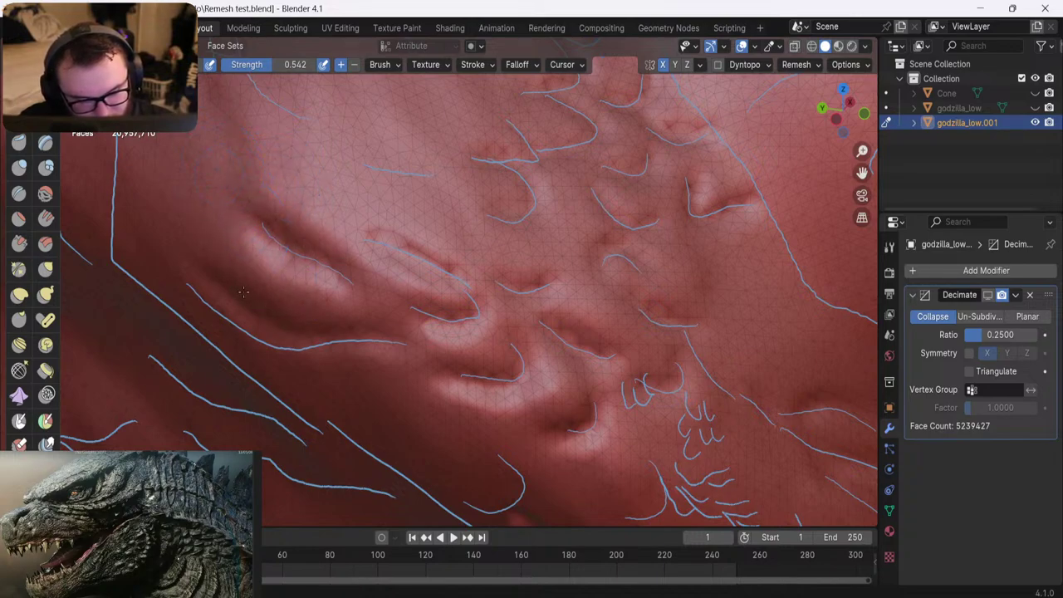
pyautogui.moveTo(399, 308); pyautogui.dragTo(343, 295)
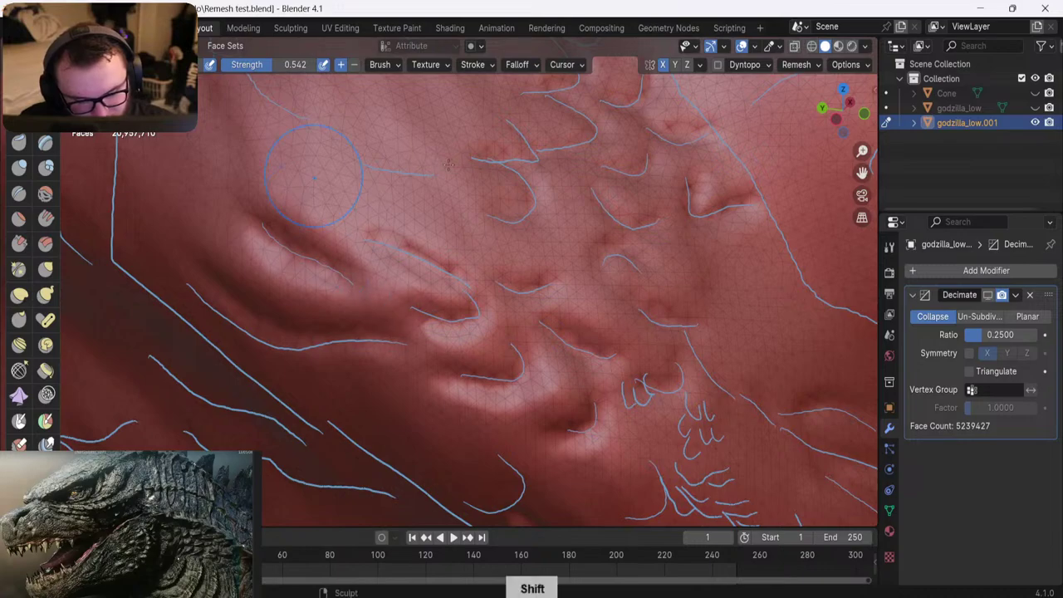
# Build up the skin between the creased scales in the middle of the cluster beside the long fold line, adding with Clay at strength 0.542
pyautogui.keyDown('shift'); pyautogui.moveTo(484, 139); pyautogui.dragTo(384, 216, button='middle'); pyautogui.keyUp('shift')
pyautogui.moveTo(371, 291)
pyautogui.mouseDown()
pyautogui.moveTo(344, 268)
pyautogui.moveTo(377, 242)
pyautogui.mouseUp()
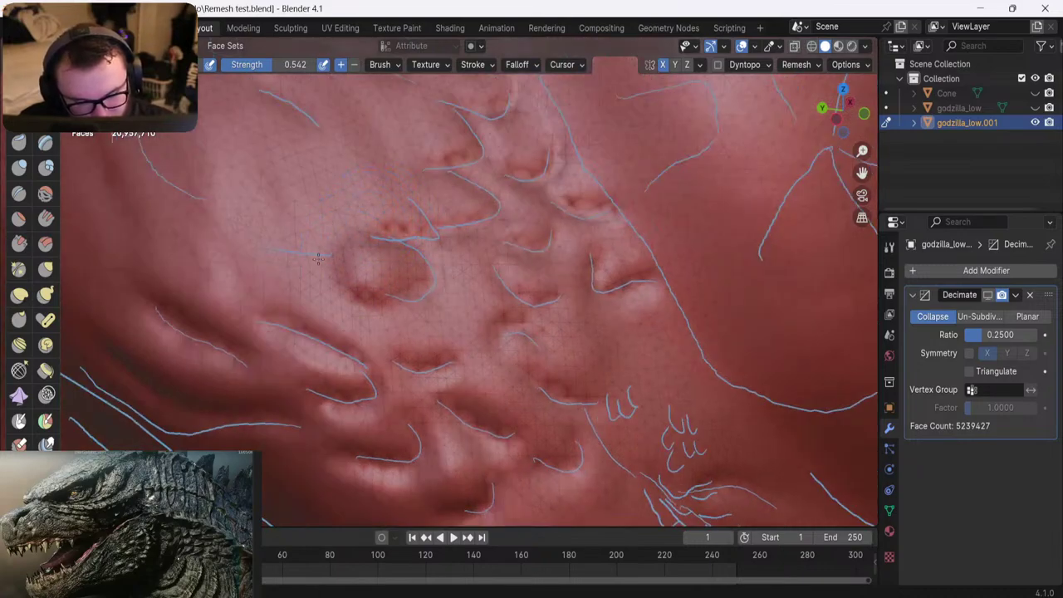
pyautogui.hotkey('ctrl', 'z')
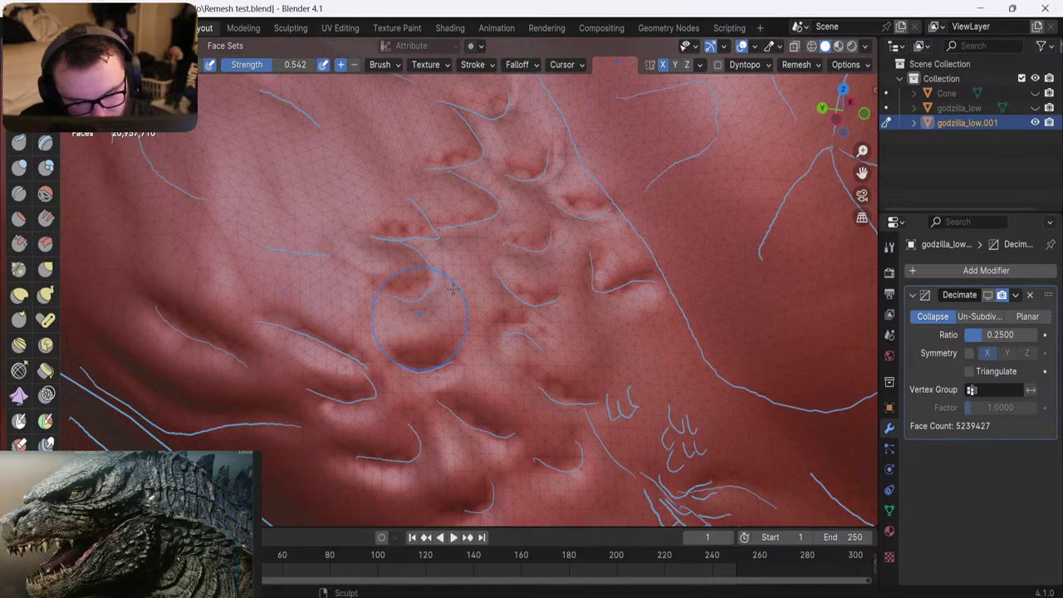
pyautogui.moveTo(438, 251); pyautogui.dragTo(418, 302, button='middle')
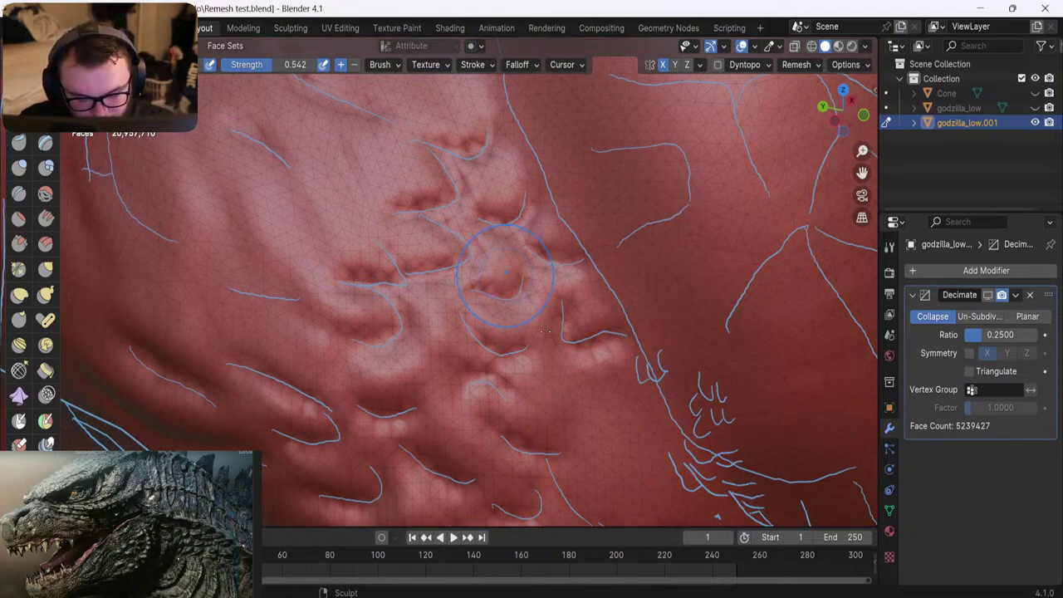
pyautogui.press('shift')
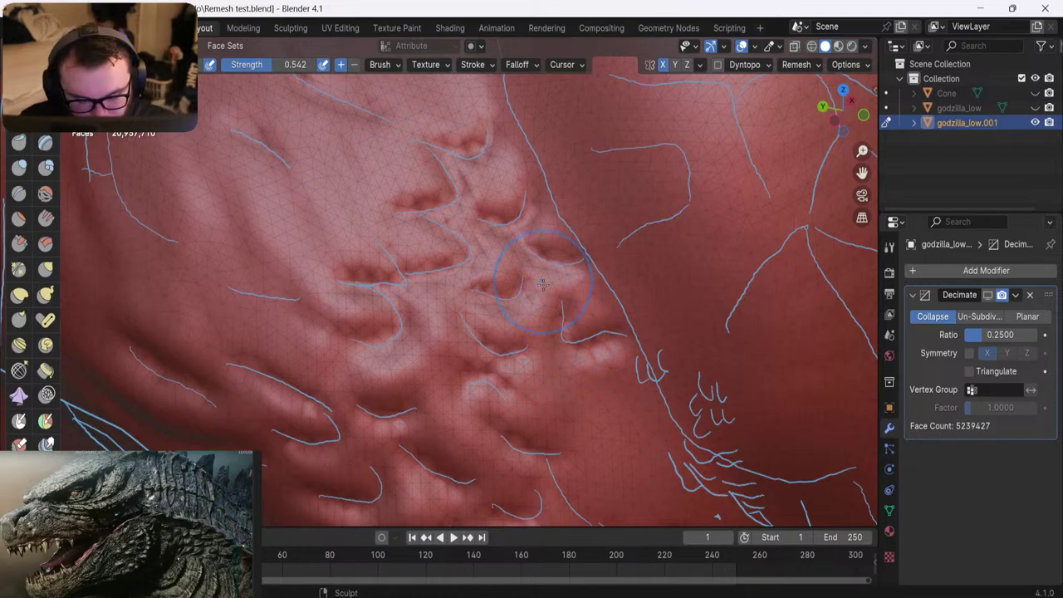
pyautogui.keyDown('shift'); pyautogui.moveTo(544, 343); pyautogui.dragTo(447, 288, button='middle'); pyautogui.keyUp('shift')
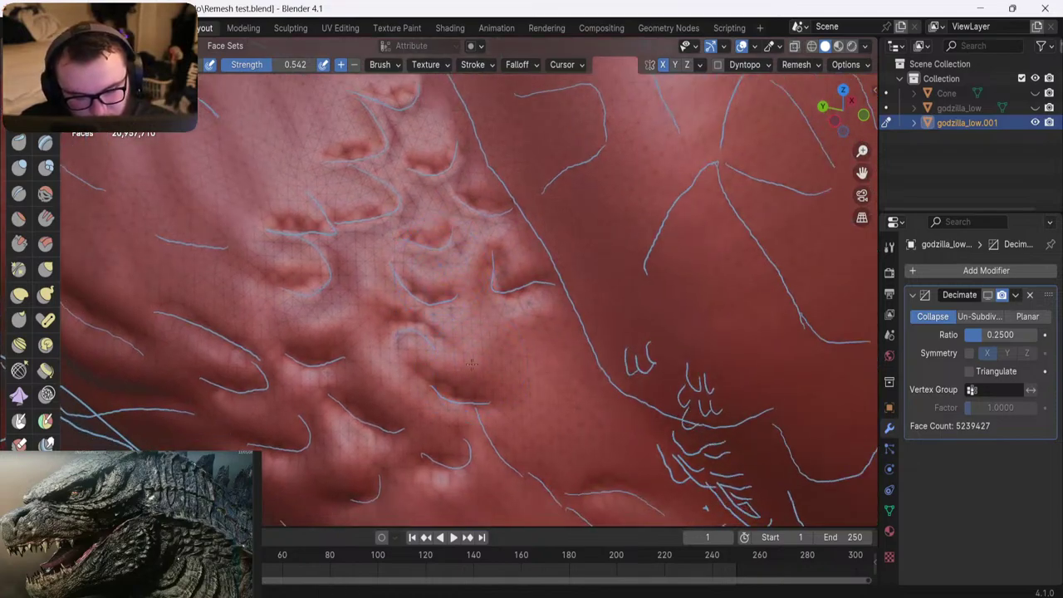
# Examine the built-up scale cluster and surrounding folds up close and from a distance, with the viewport overlays turned off
pyautogui.keyDown('shift'); pyautogui.moveTo(407, 264); pyautogui.dragTo(468, 413, button='middle'); pyautogui.keyUp('shift')
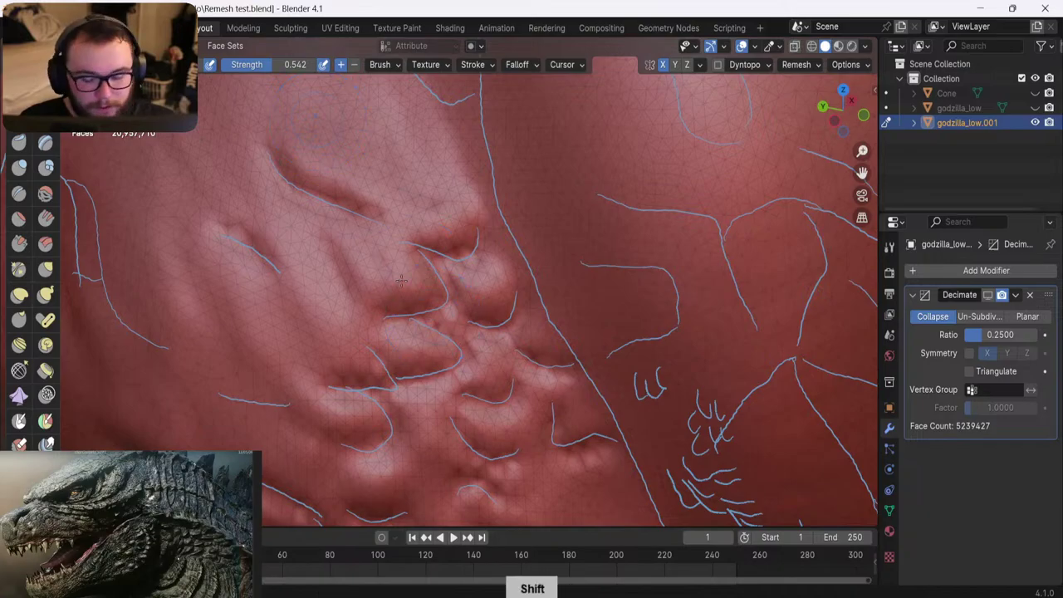
pyautogui.keyDown('shift'); pyautogui.moveTo(421, 272); pyautogui.dragTo(436, 227, button='middle'); pyautogui.keyUp('shift')
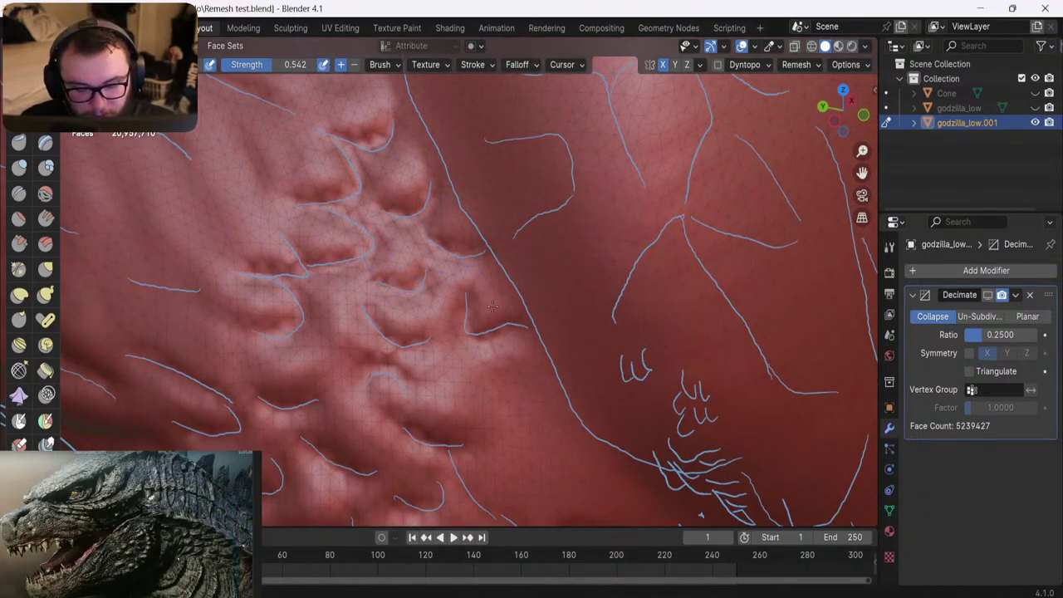
pyautogui.scroll(-7, 407, 365)
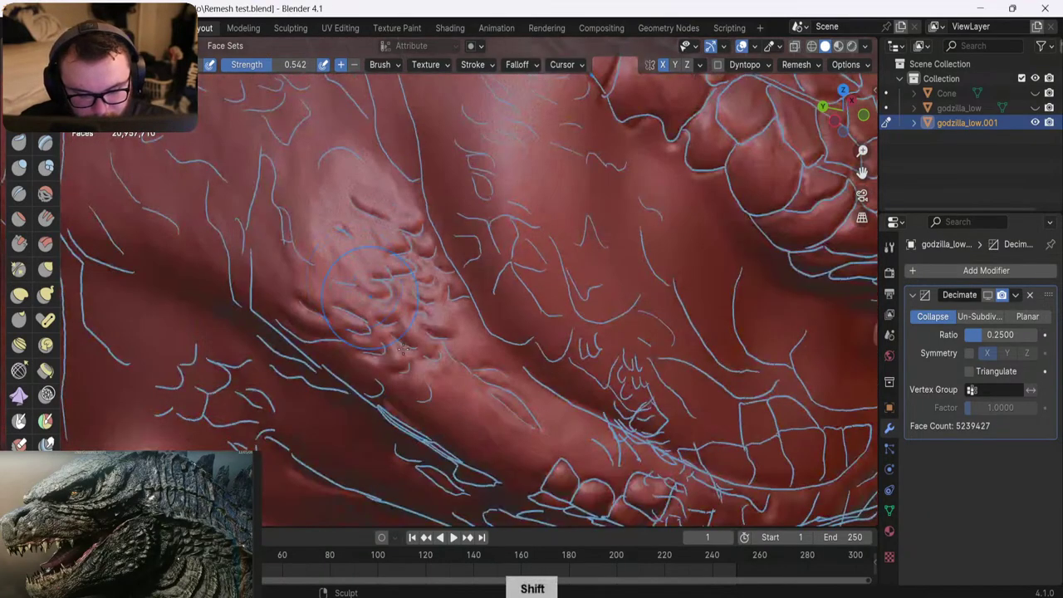
pyautogui.keyDown('shift'); pyautogui.moveTo(402, 366); pyautogui.dragTo(369, 302, button='middle'); pyautogui.keyUp('shift')
pyautogui.click(741, 46)
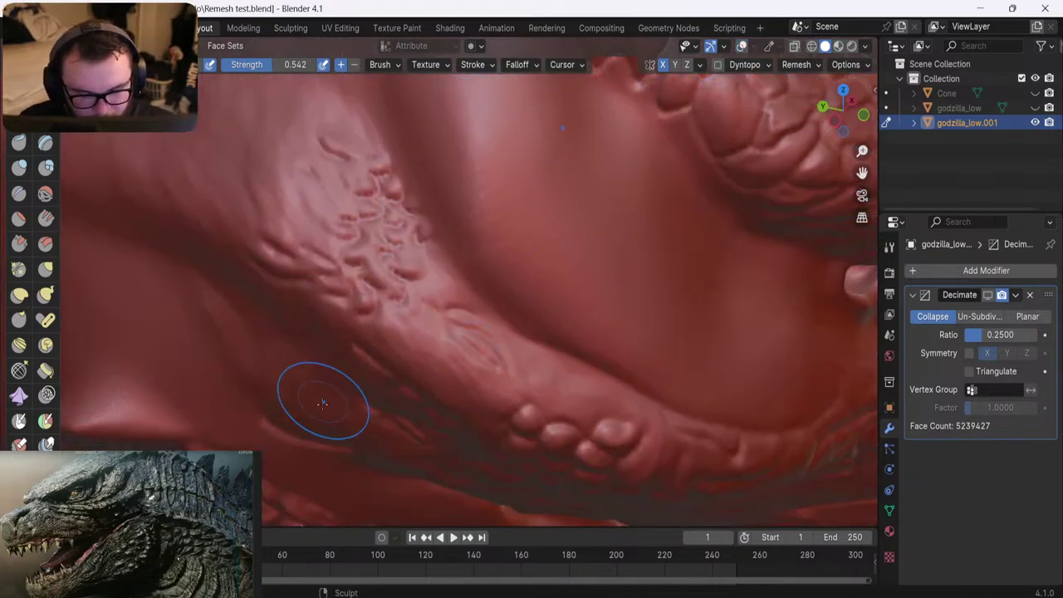
pyautogui.scroll(-5, 323, 399)
pyautogui.scroll(4, 289, 365)
pyautogui.moveTo(319, 389)
pyautogui.mouseDown(button='middle')
pyautogui.moveTo(289, 365)
pyautogui.moveTo(347, 375)
pyautogui.moveTo(393, 360)
pyautogui.mouseUp(button='middle')
pyautogui.scroll(2, 393, 360)
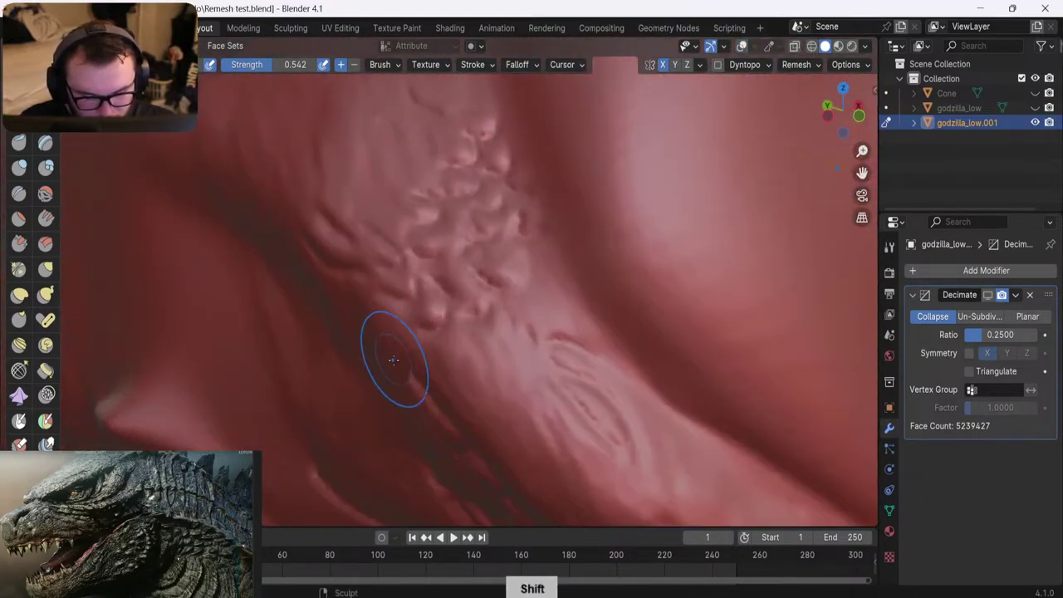
# Turn the overlays back on and build up the skin along the upper end of the long fold line with Clay at strength 0.542
pyautogui.click(741, 46)
pyautogui.keyDown('shift'); pyautogui.moveTo(425, 242); pyautogui.dragTo(377, 222, button='middle'); pyautogui.keyUp('shift')
pyautogui.scroll(4, 377, 223)
pyautogui.moveTo(531, 343); pyautogui.dragTo(493, 295)
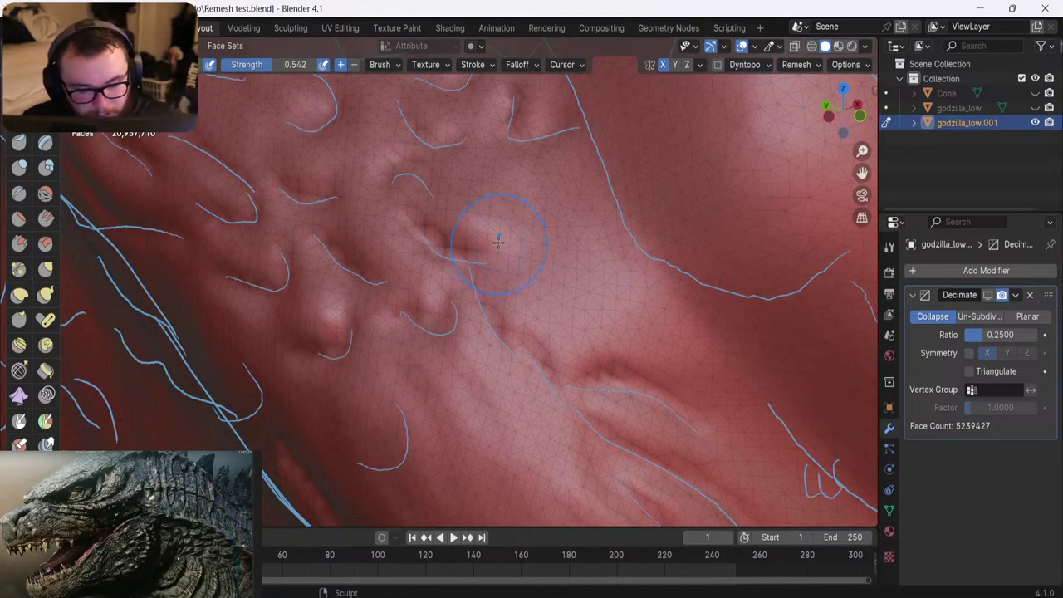
pyautogui.keyDown('shift'); pyautogui.moveTo(487, 279); pyautogui.dragTo(453, 233, button='middle'); pyautogui.keyUp('shift')
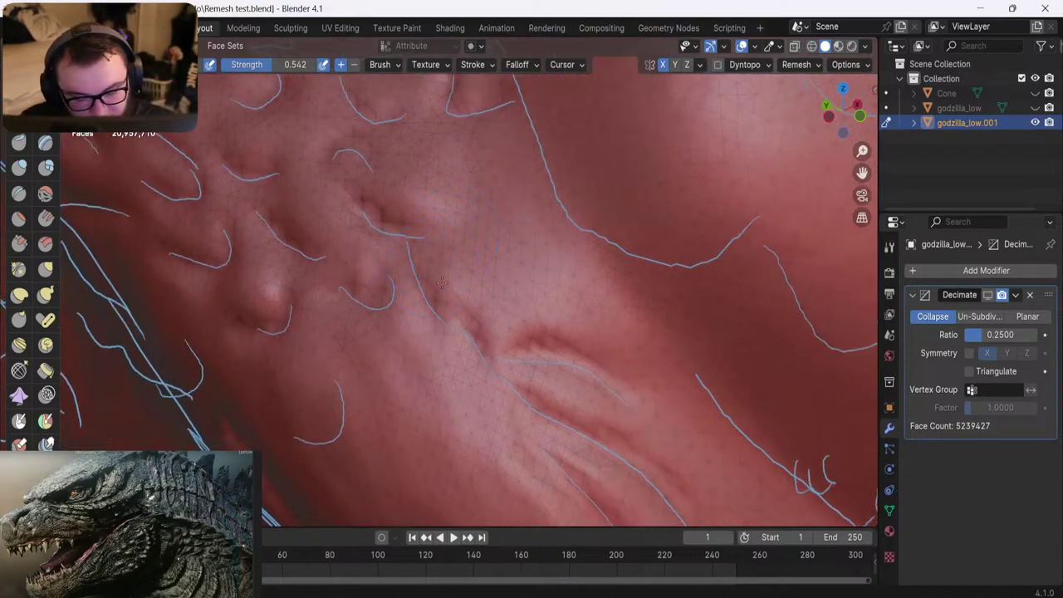
pyautogui.moveTo(427, 276); pyautogui.dragTo(497, 348)
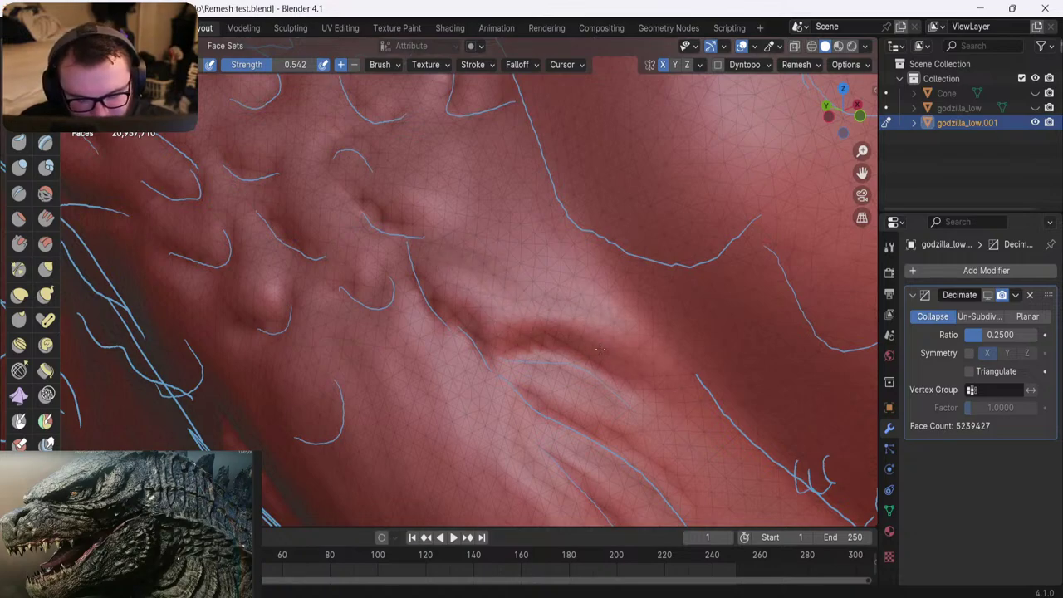
# Build up ridges along and between the long curved folds with Clay at strength 0.542, undoing one stroke
pyautogui.keyDown('shift'); pyautogui.moveTo(451, 285); pyautogui.dragTo(403, 209, button='middle'); pyautogui.keyUp('shift')
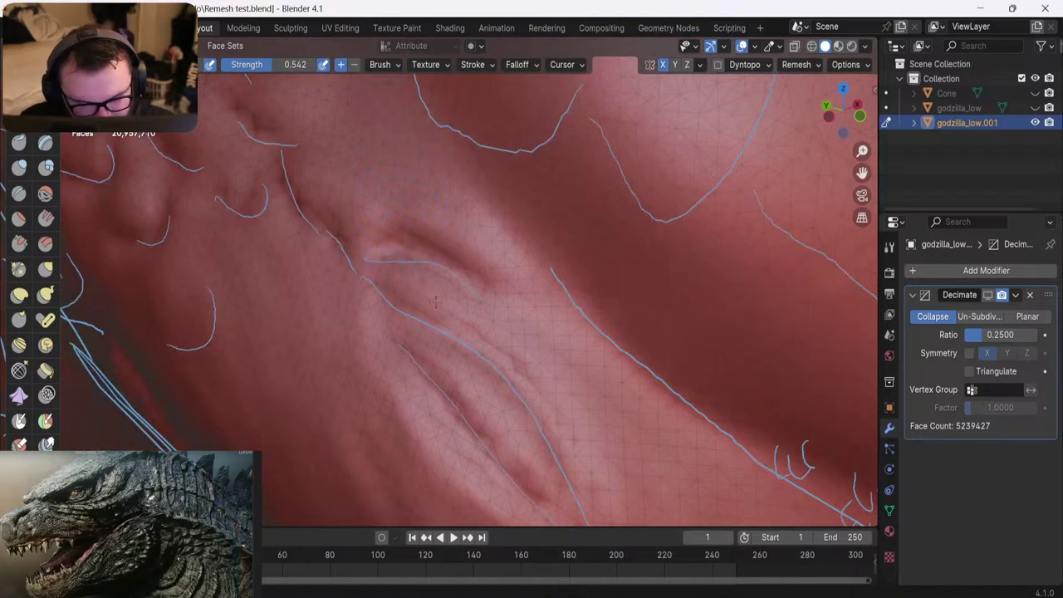
pyautogui.moveTo(406, 288)
pyautogui.mouseDown()
pyautogui.moveTo(384, 301)
pyautogui.moveTo(477, 332)
pyautogui.moveTo(519, 365)
pyautogui.moveTo(542, 362)
pyautogui.mouseUp()
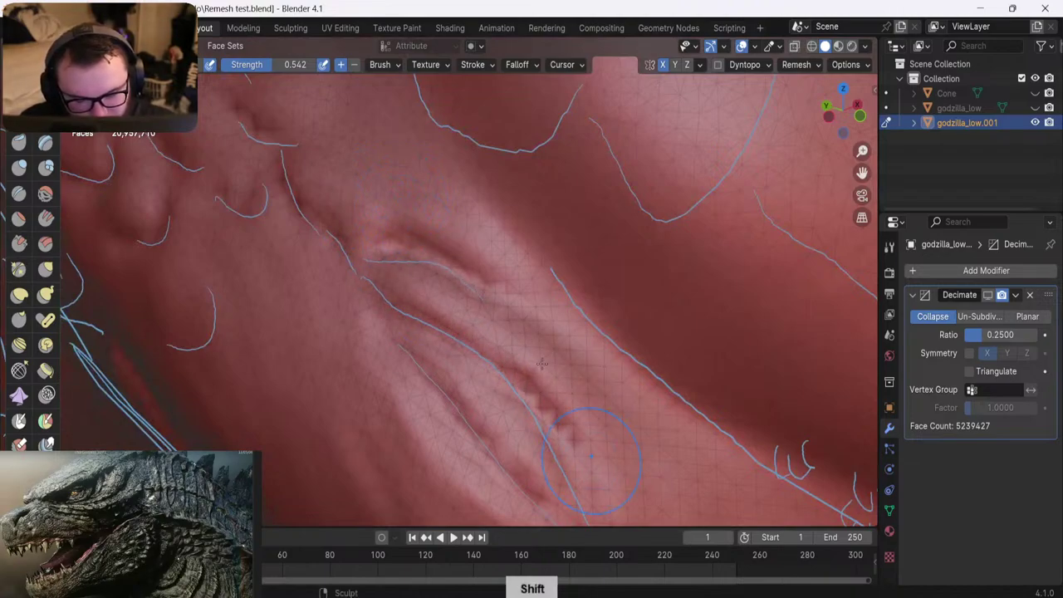
pyautogui.keyDown('shift'); pyautogui.moveTo(591, 459); pyautogui.dragTo(439, 235, button='middle'); pyautogui.keyUp('shift')
pyautogui.moveTo(436, 226)
pyautogui.mouseDown()
pyautogui.moveTo(491, 332)
pyautogui.moveTo(541, 374)
pyautogui.mouseUp()
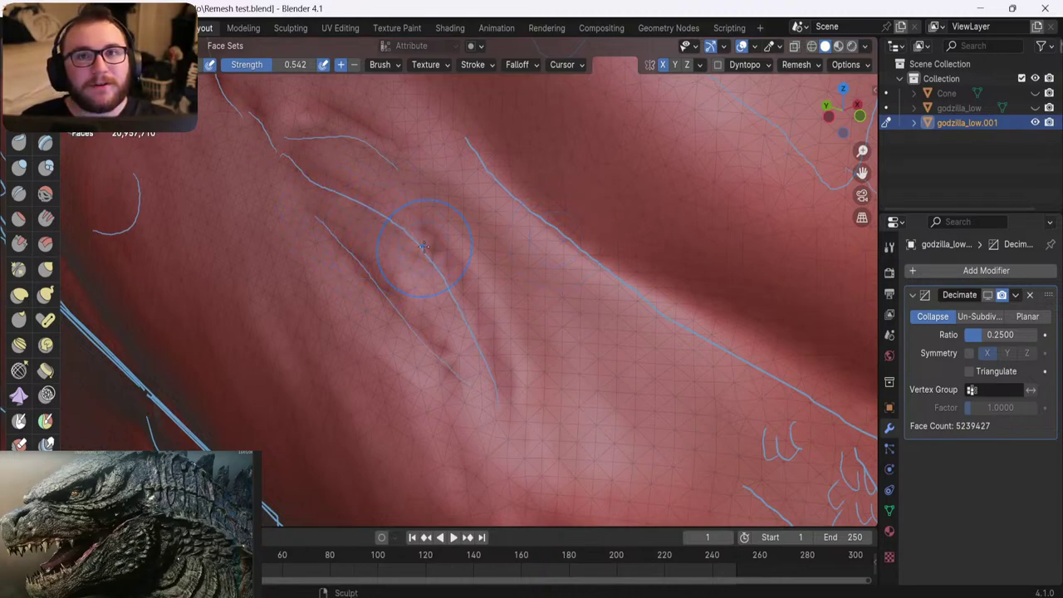
pyautogui.hotkey('ctrl', 'z')
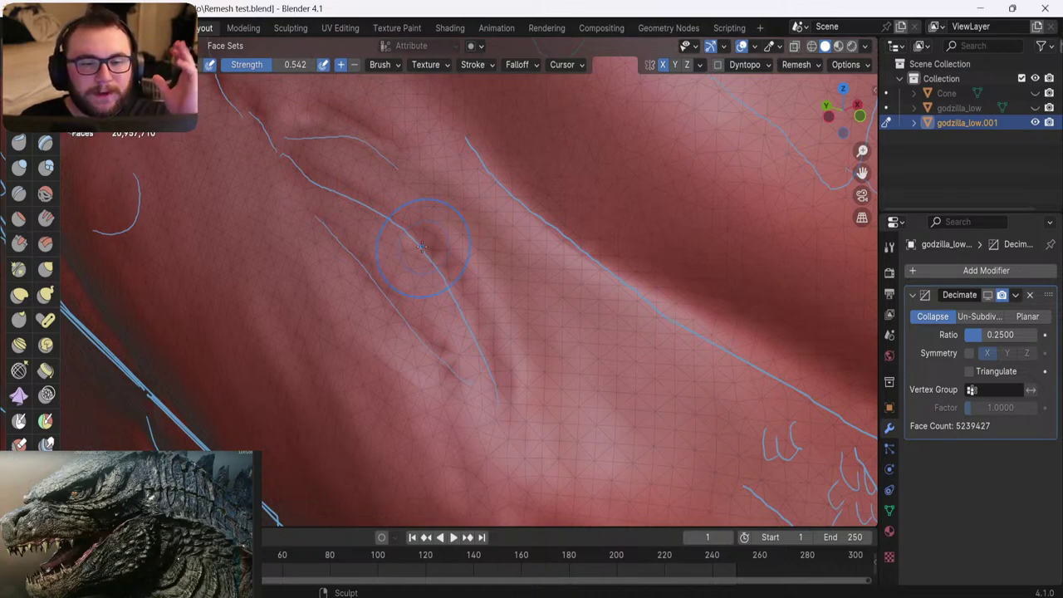
pyautogui.press('shift')
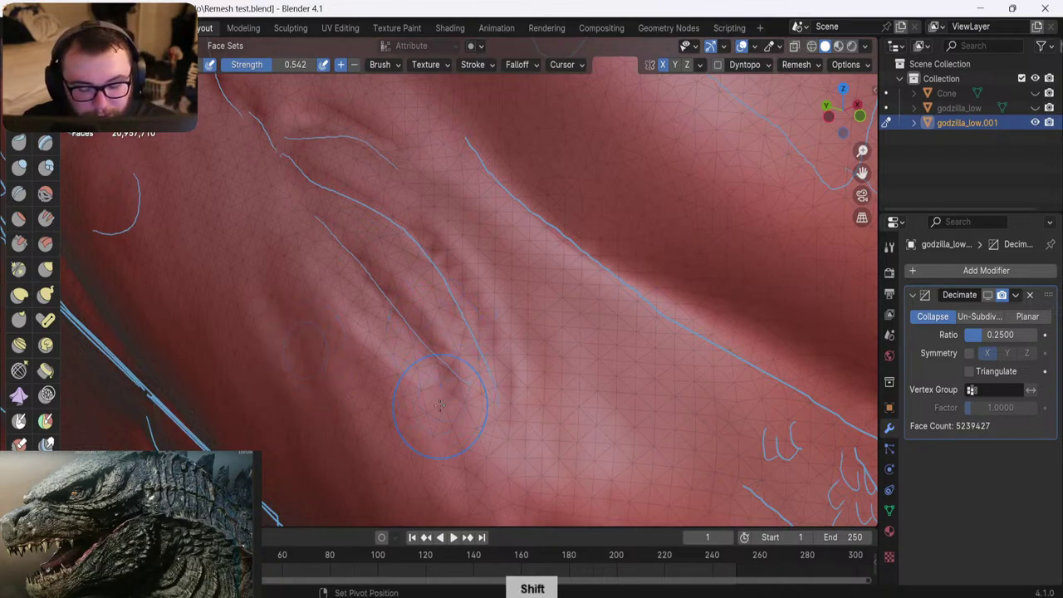
# Build up the smooth skin between the long folds and the round scales with Clay at strength 0.542
pyautogui.moveTo(449, 405)
pyautogui.keyDown('shift'); pyautogui.mouseDown(button='middle')
pyautogui.moveTo(325, 255)
pyautogui.moveTo(320, 285)
pyautogui.mouseUp(button='middle'); pyautogui.keyUp('shift')
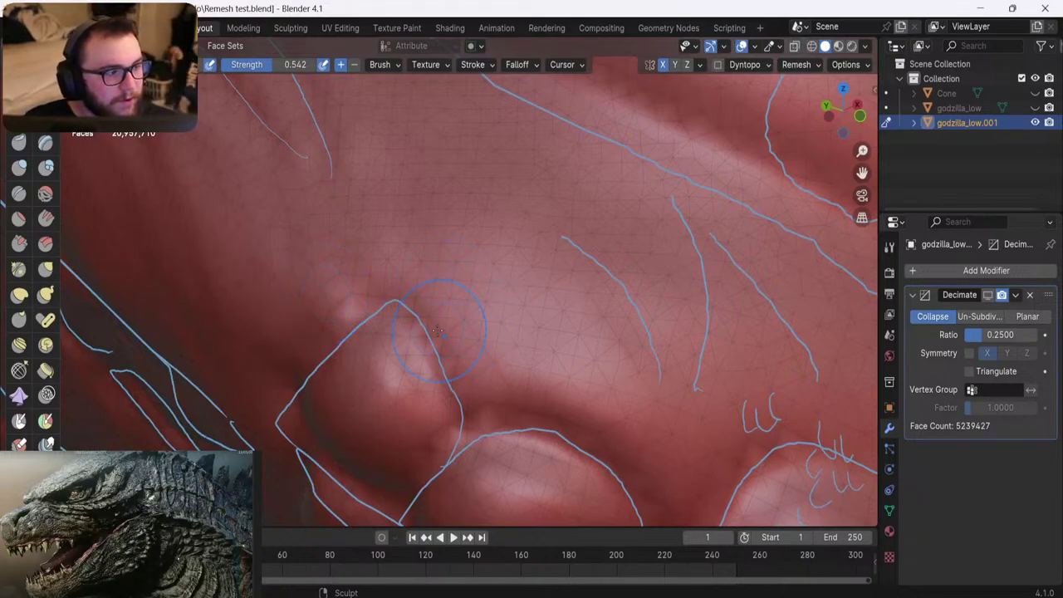
pyautogui.scroll(-5, 355, 280)
pyautogui.moveTo(356, 280); pyautogui.dragTo(387, 322, button='middle')
pyautogui.scroll(4, 392, 337)
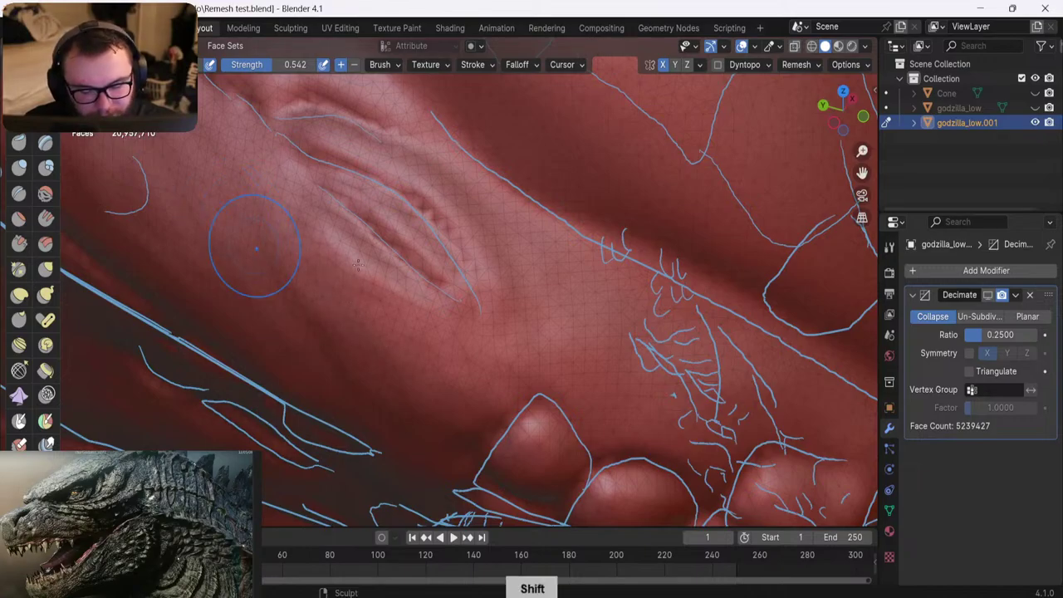
pyautogui.moveTo(254, 247)
pyautogui.keyDown('shift'); pyautogui.mouseDown(button='middle')
pyautogui.moveTo(427, 290)
pyautogui.moveTo(382, 308)
pyautogui.moveTo(357, 201)
pyautogui.moveTo(391, 147)
pyautogui.moveTo(404, 225)
pyautogui.mouseUp(button='middle'); pyautogui.keyUp('shift')
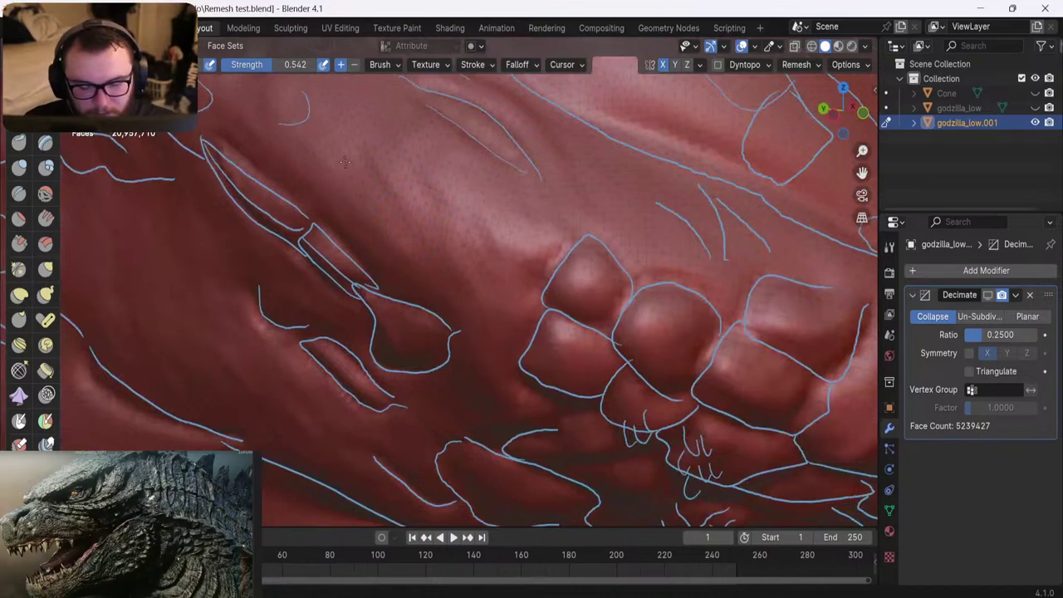
pyautogui.moveTo(487, 133)
pyautogui.mouseDown(button='middle')
pyautogui.moveTo(506, 233)
pyautogui.moveTo(390, 162)
pyautogui.mouseUp(button='middle')
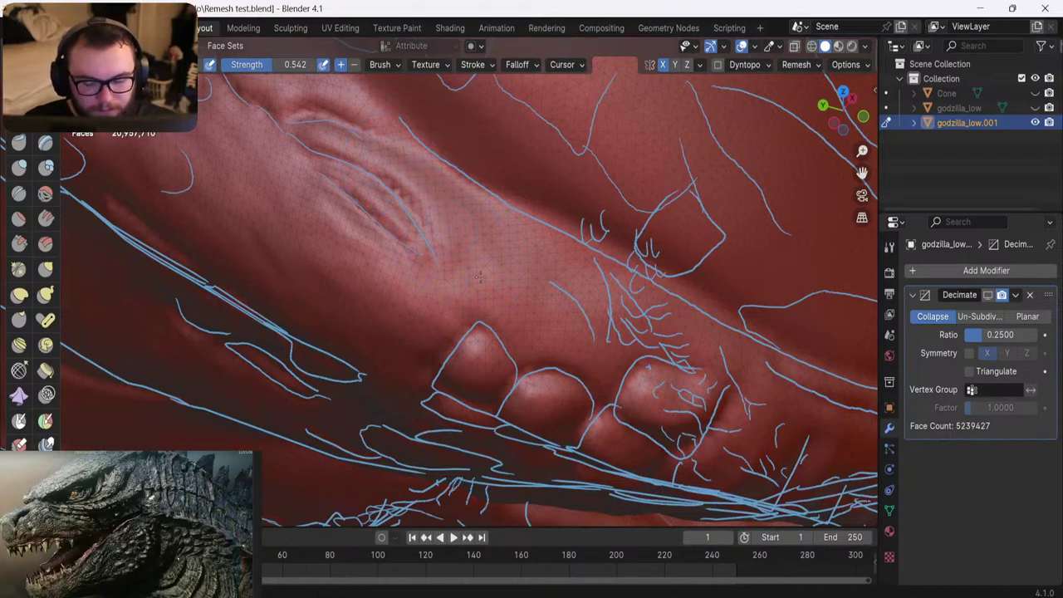
# Hide the overlays and examine the folds and scale clusters across the whole side of the head
pyautogui.scroll(-4, 440, 293)
pyautogui.moveTo(329, 263)
pyautogui.mouseDown(button='middle')
pyautogui.moveTo(358, 202)
pyautogui.moveTo(445, 222)
pyautogui.mouseUp(button='middle')
pyautogui.scroll(-4, 446, 222)
pyautogui.click(744, 46)
pyautogui.scroll(-6, 557, 233)
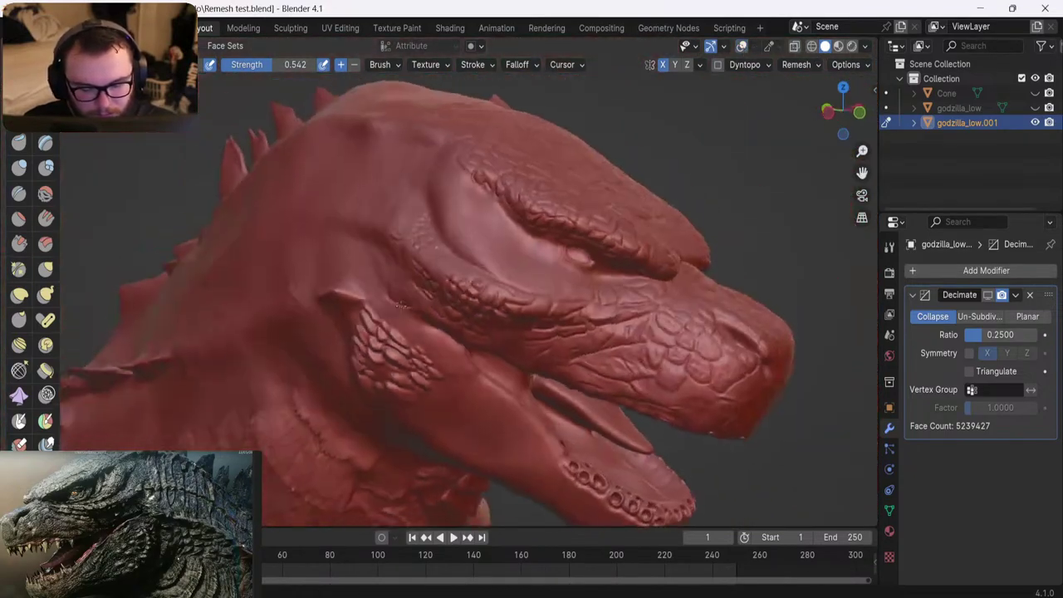
pyautogui.moveTo(453, 304)
pyautogui.mouseDown(button='middle')
pyautogui.moveTo(413, 352)
pyautogui.moveTo(435, 308)
pyautogui.mouseUp(button='middle')
pyautogui.scroll(4, 413, 352)
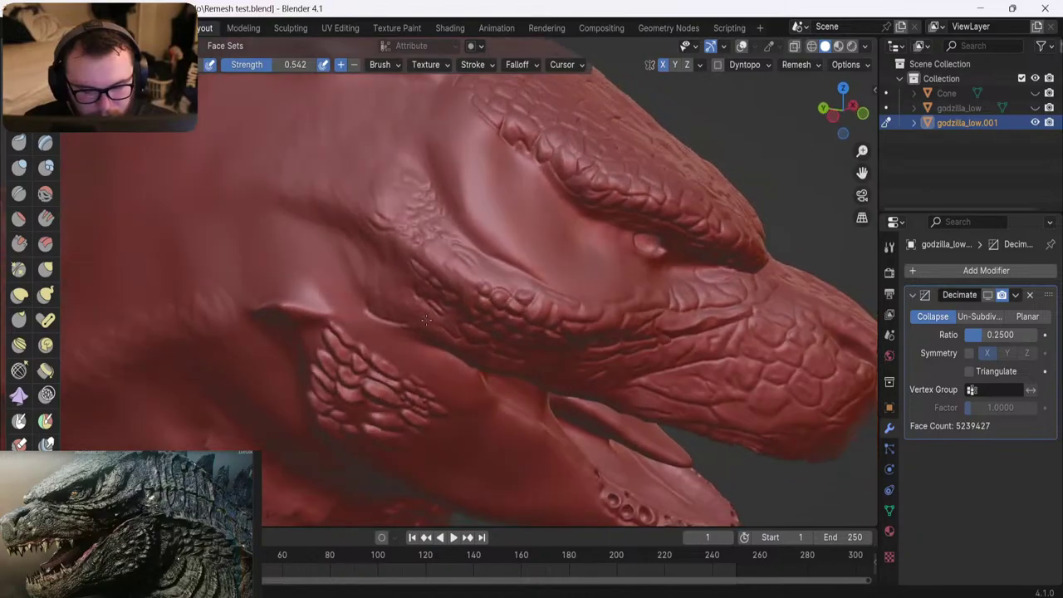
pyautogui.scroll(4, 332, 252)
pyautogui.moveTo(324, 249)
pyautogui.keyDown('shift'); pyautogui.mouseDown(button='middle')
pyautogui.moveTo(408, 277)
pyautogui.moveTo(443, 267)
pyautogui.moveTo(450, 245)
pyautogui.moveTo(421, 284)
pyautogui.moveTo(427, 270)
pyautogui.mouseUp(button='middle'); pyautogui.keyUp('shift')
pyautogui.scroll(-5, 408, 277)
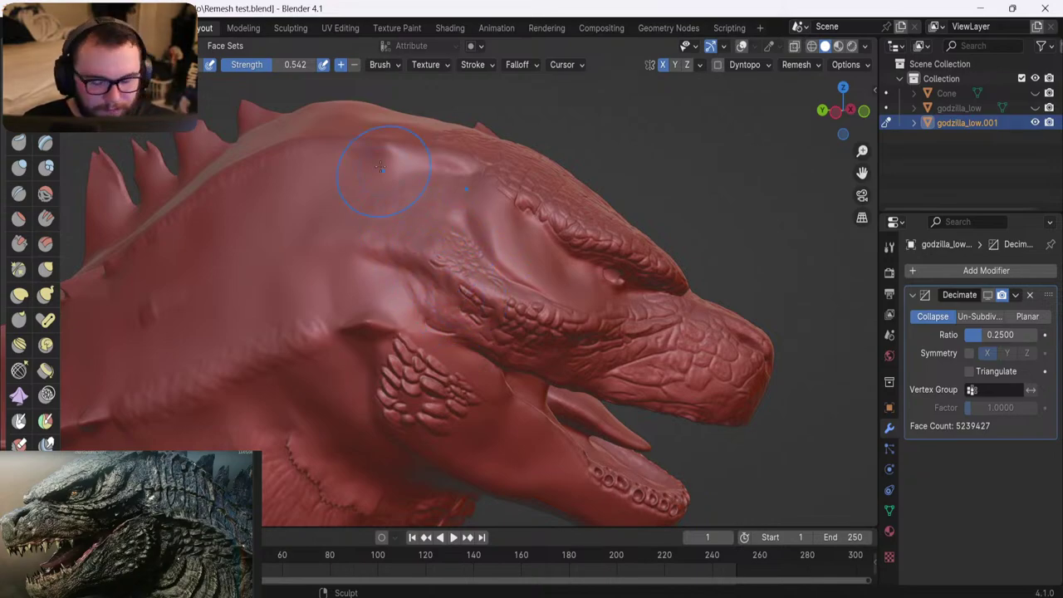
# Add streaky skin texture to the side of the head behind the brow and above the cheek spike with Clay at strength 0.542
pyautogui.moveTo(339, 225)
pyautogui.mouseDown(button='middle')
pyautogui.moveTo(349, 253)
pyautogui.moveTo(406, 294)
pyautogui.mouseUp(button='middle')
pyautogui.scroll(1, 353, 247)
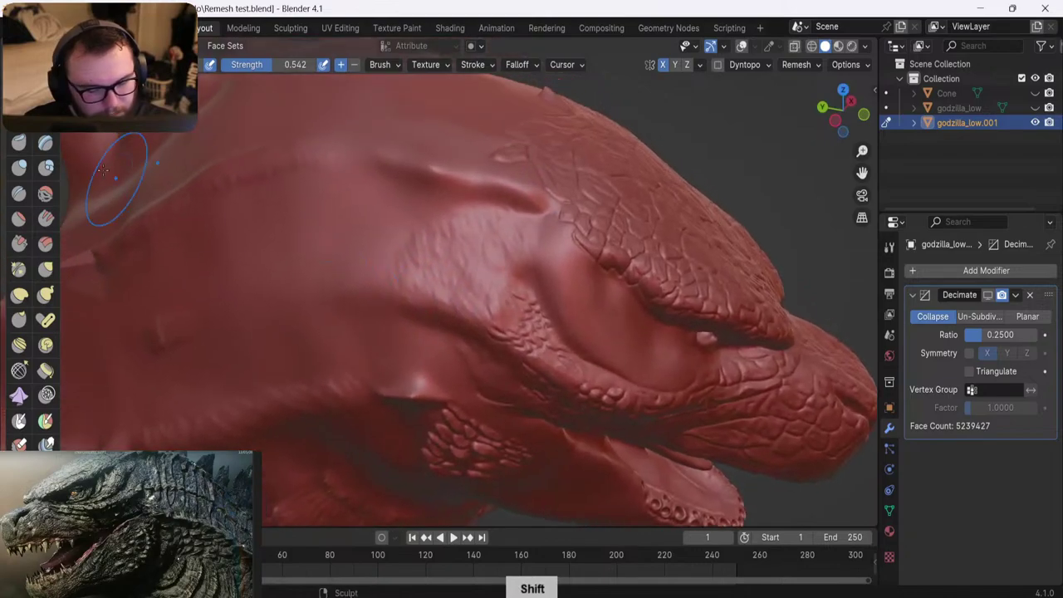
pyautogui.scroll(1, 407, 187)
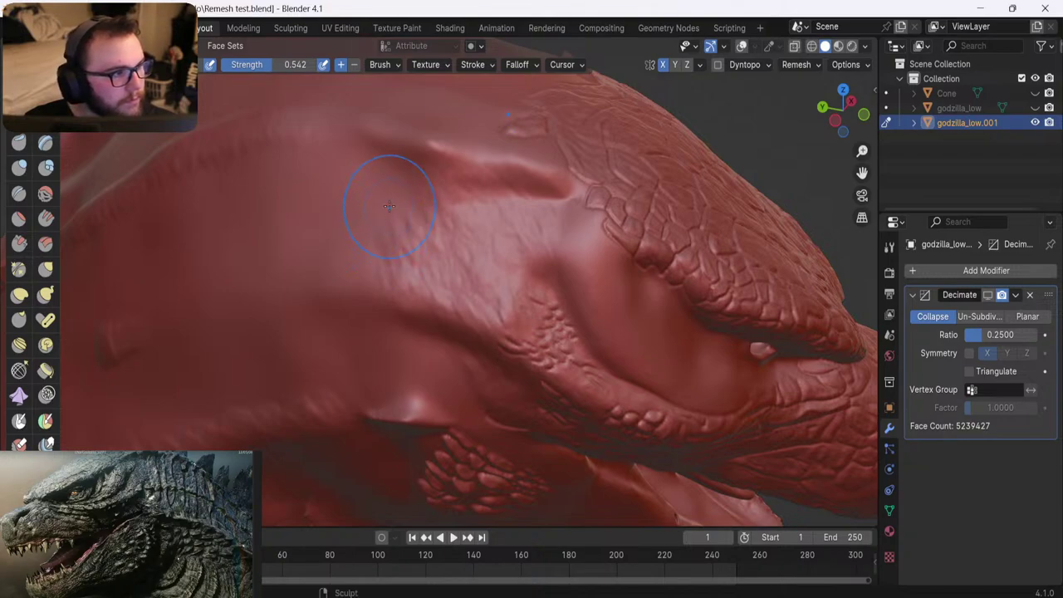
pyautogui.keyDown('shift'); pyautogui.moveTo(391, 201); pyautogui.dragTo(391, 237, button='middle'); pyautogui.keyUp('shift')
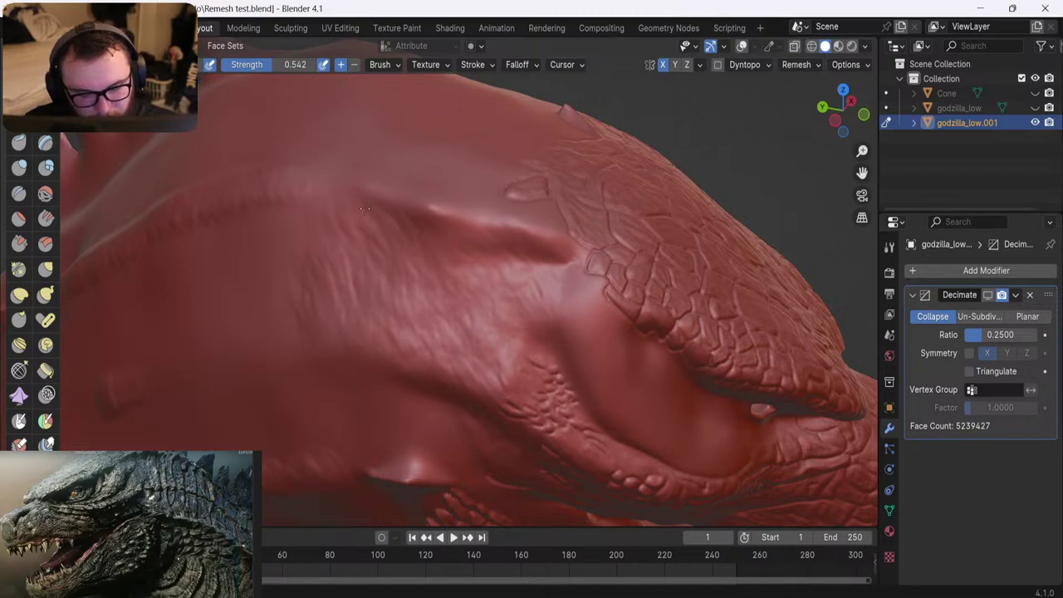
pyautogui.moveTo(318, 368)
pyautogui.keyDown('shift'); pyautogui.mouseDown(button='middle')
pyautogui.moveTo(365, 307)
pyautogui.moveTo(415, 309)
pyautogui.mouseUp(button='middle'); pyautogui.keyUp('shift')
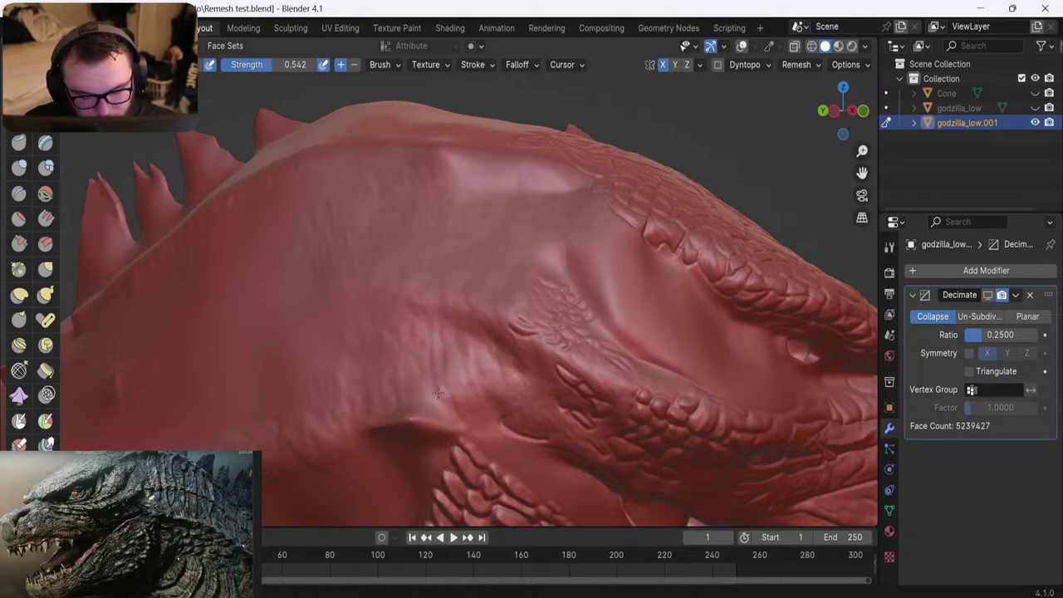
# Examine the brow, eye area and overall head from several angles, both with and without the guide overlays
pyautogui.scroll(-4, 374, 366)
pyautogui.moveTo(356, 330); pyautogui.dragTo(321, 322, button='middle')
pyautogui.scroll(5, 321, 323)
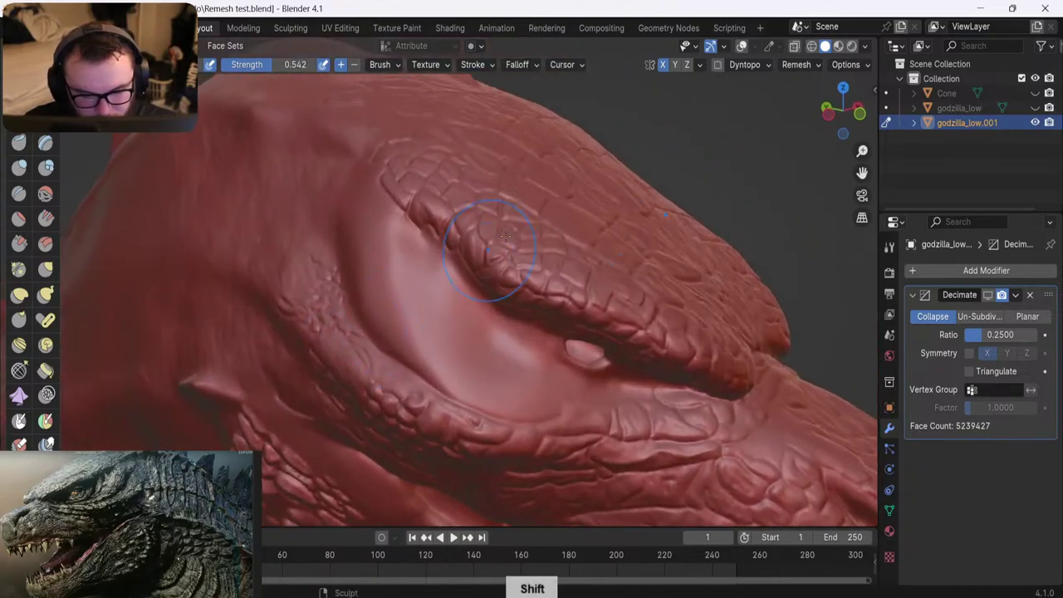
pyautogui.click(737, 47)
pyautogui.moveTo(448, 287)
pyautogui.mouseDown(button='middle')
pyautogui.moveTo(437, 251)
pyautogui.moveTo(388, 204)
pyautogui.moveTo(406, 166)
pyautogui.moveTo(394, 164)
pyautogui.moveTo(431, 187)
pyautogui.moveTo(617, 169)
pyautogui.moveTo(531, 218)
pyautogui.moveTo(457, 312)
pyautogui.moveTo(307, 286)
pyautogui.moveTo(340, 301)
pyautogui.mouseUp(button='middle')
pyautogui.scroll(5, 389, 201)
pyautogui.scroll(-7, 340, 301)
pyautogui.click(742, 48)
pyautogui.scroll(-3, 367, 374)
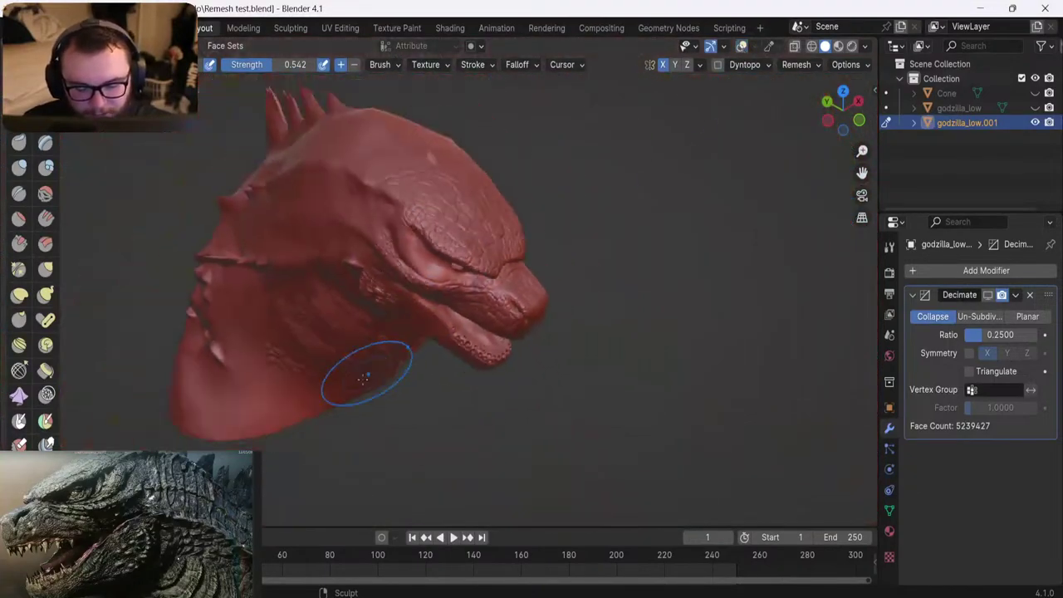
# Build up the edge and corner of the large angular plate above the deep crease, seen from below, with Clay at strength 0.542
pyautogui.moveTo(367, 375)
pyautogui.mouseDown(button='middle')
pyautogui.moveTo(322, 293)
pyautogui.moveTo(312, 309)
pyautogui.moveTo(360, 277)
pyautogui.moveTo(408, 320)
pyautogui.moveTo(293, 362)
pyautogui.moveTo(301, 264)
pyautogui.moveTo(375, 234)
pyautogui.moveTo(359, 253)
pyautogui.mouseUp(button='middle')
pyautogui.scroll(5, 318, 308)
pyautogui.scroll(5, 360, 254)
pyautogui.scroll(3, 360, 253)
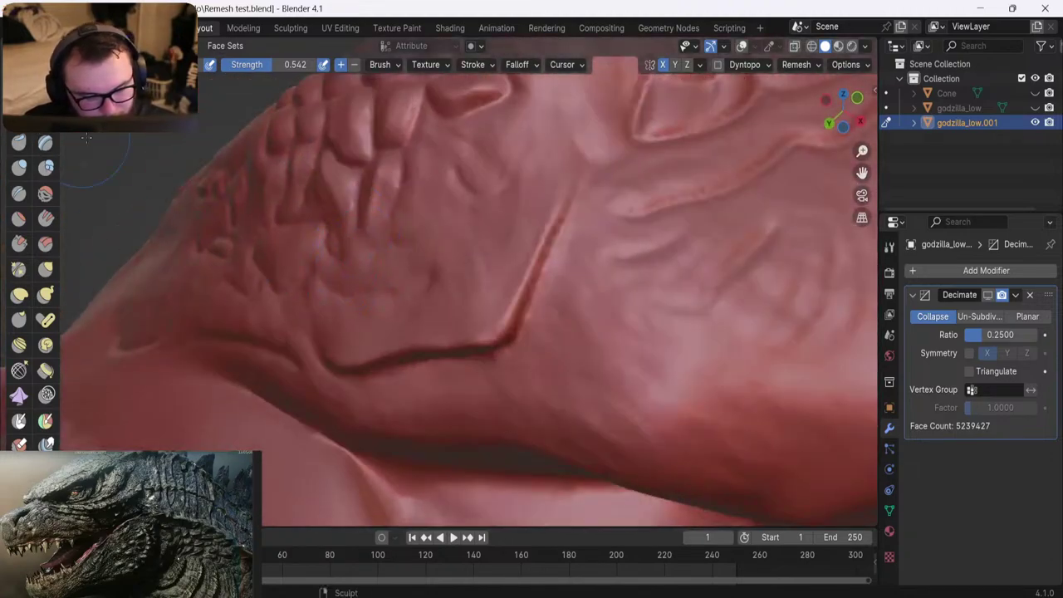
pyautogui.moveTo(479, 311); pyautogui.dragTo(481, 320)
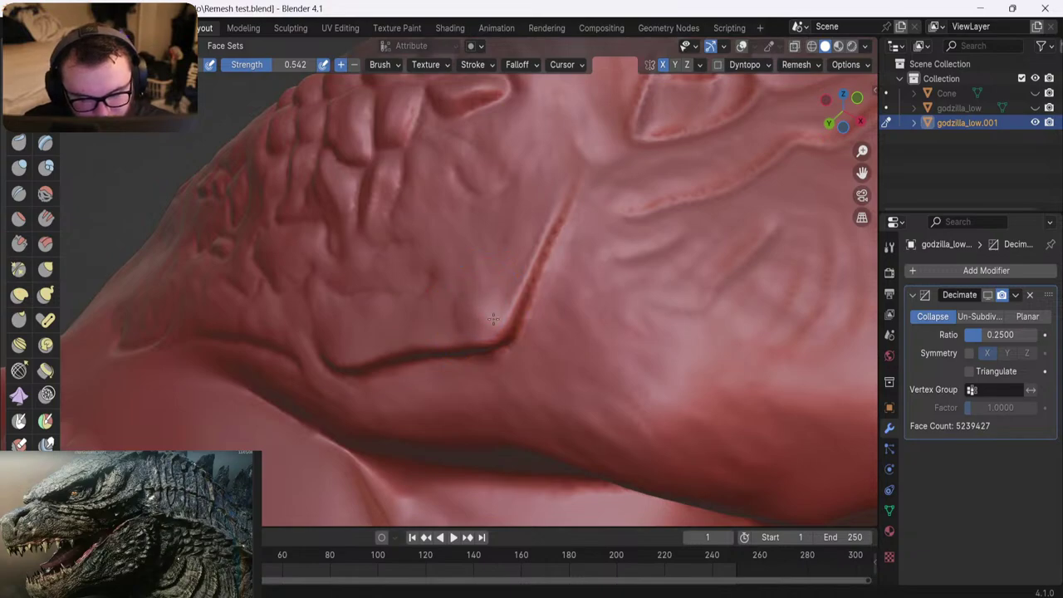
pyautogui.moveTo(443, 329); pyautogui.dragTo(439, 319)
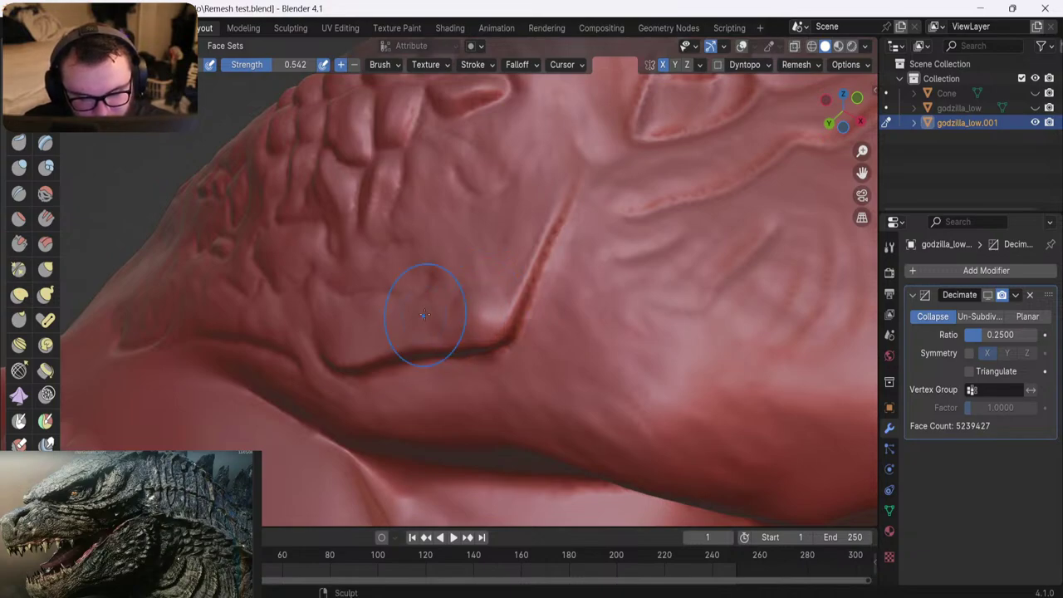
pyautogui.moveTo(429, 312)
pyautogui.mouseDown(button='middle')
pyautogui.moveTo(415, 253)
pyautogui.moveTo(451, 275)
pyautogui.mouseUp(button='middle')
pyautogui.scroll(3, 451, 275)
pyautogui.moveTo(457, 379); pyautogui.dragTo(470, 385)
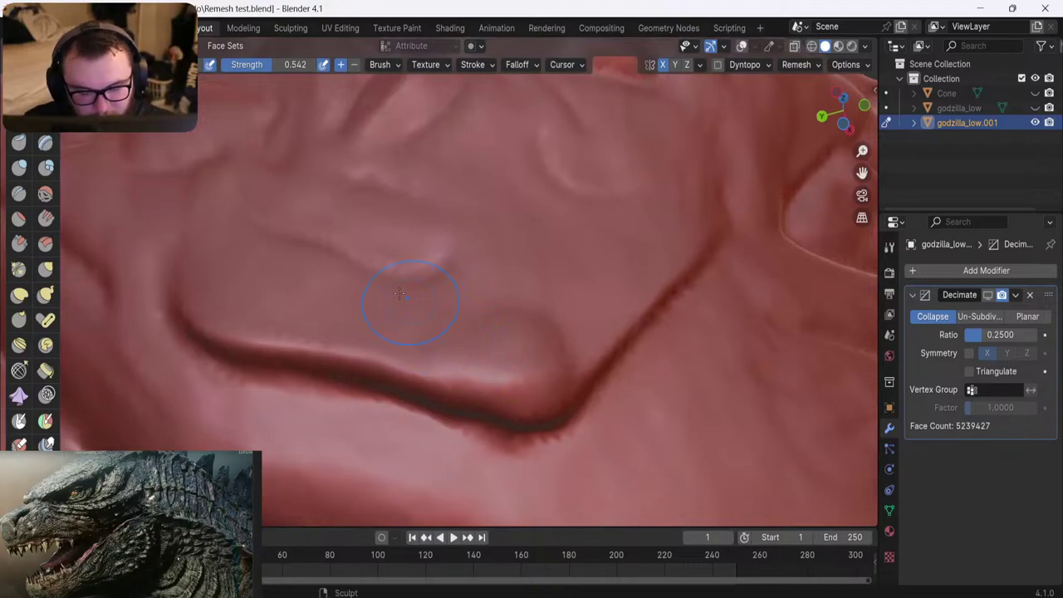
# Build up the inner surface of the angular plate and its slanted crease edge with Clay at strength 0.542
pyautogui.moveTo(408, 304)
pyautogui.mouseDown(button='middle')
pyautogui.moveTo(355, 203)
pyautogui.moveTo(332, 297)
pyautogui.moveTo(302, 268)
pyautogui.mouseUp(button='middle')
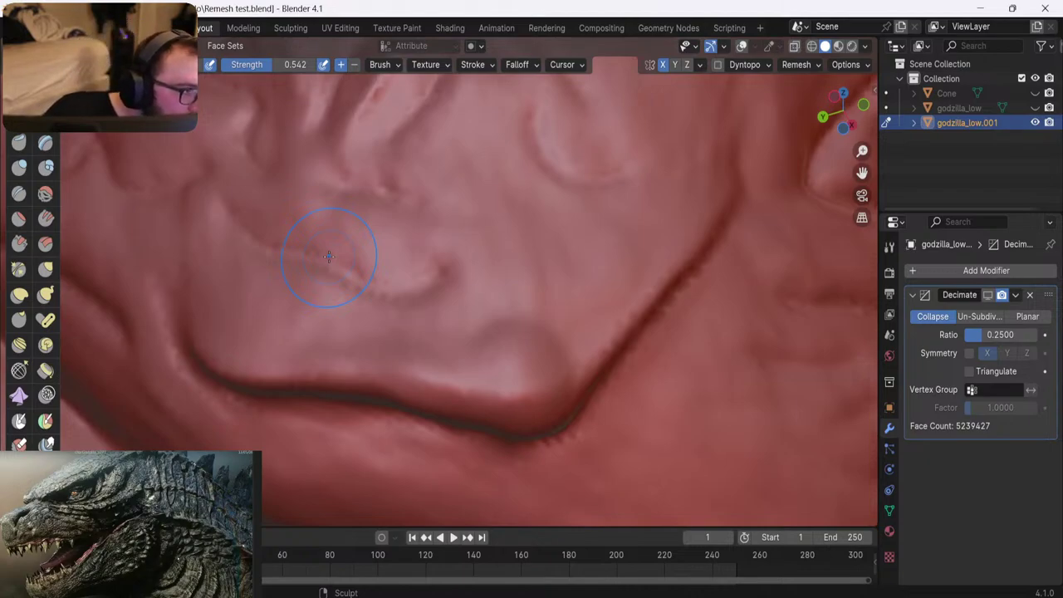
pyautogui.press('shift')
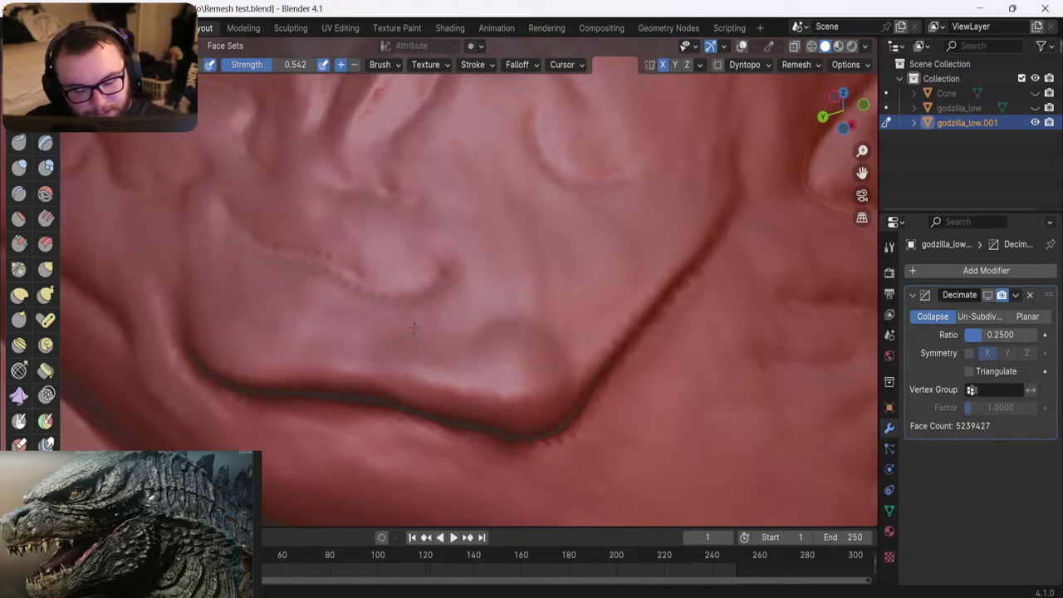
pyautogui.keyDown('shift'); pyautogui.moveTo(526, 344); pyautogui.dragTo(408, 375, button='middle'); pyautogui.keyUp('shift')
pyautogui.moveTo(436, 390)
pyautogui.mouseDown()
pyautogui.moveTo(496, 342)
pyautogui.moveTo(552, 271)
pyautogui.mouseUp()
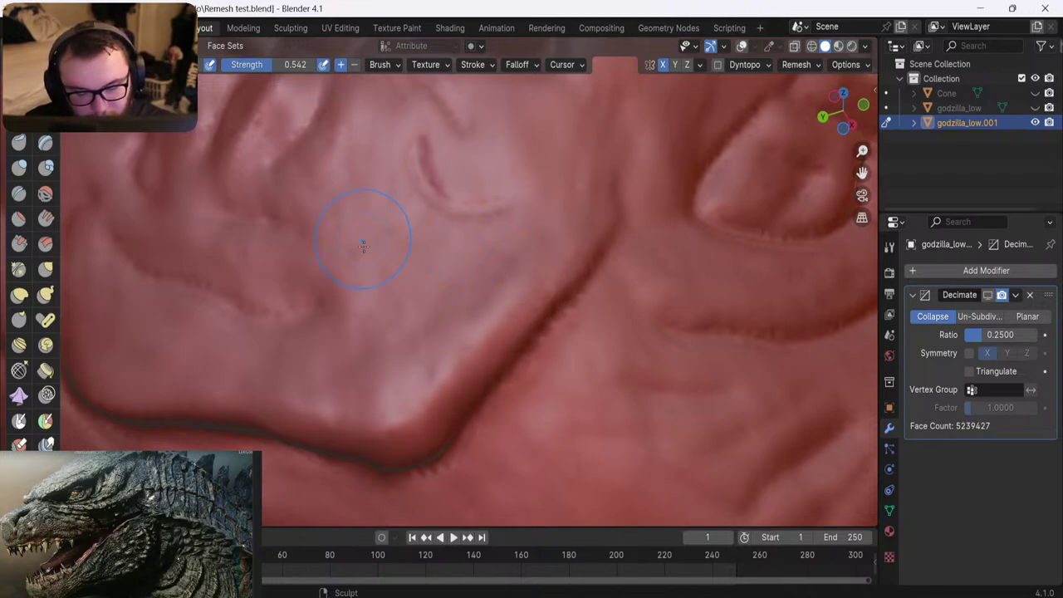
pyautogui.scroll(-1, 389, 320)
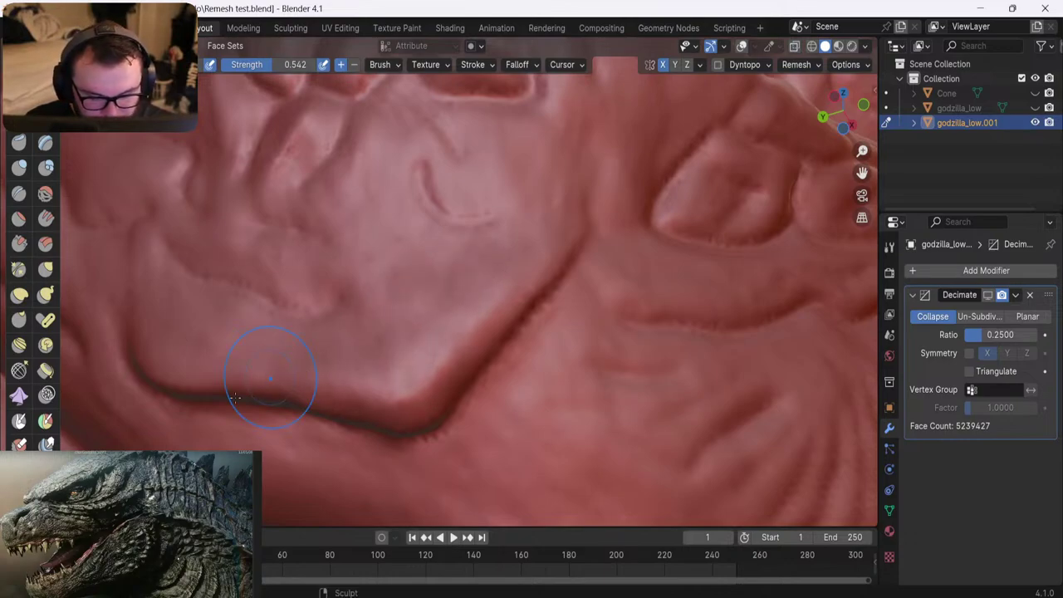
pyautogui.press('shift')
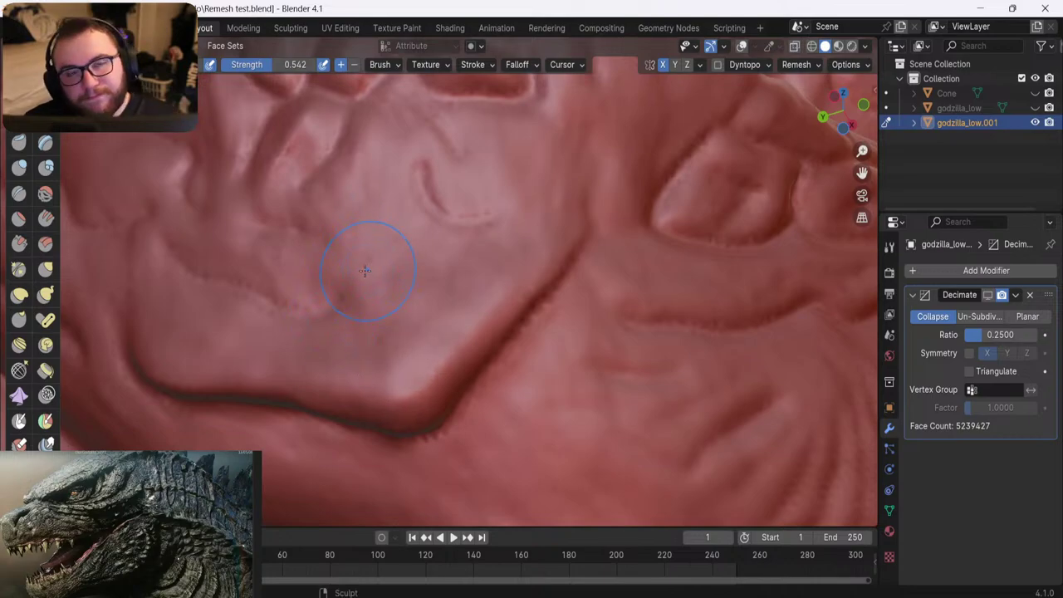
# Carve curved wrinkle creases into the lower corner of the large angular cheek plate with Crease at strength 0.741
pyautogui.scroll(-4, 356, 270)
pyautogui.moveTo(334, 308); pyautogui.dragTo(309, 264, button='middle')
pyautogui.scroll(-4, 322, 349)
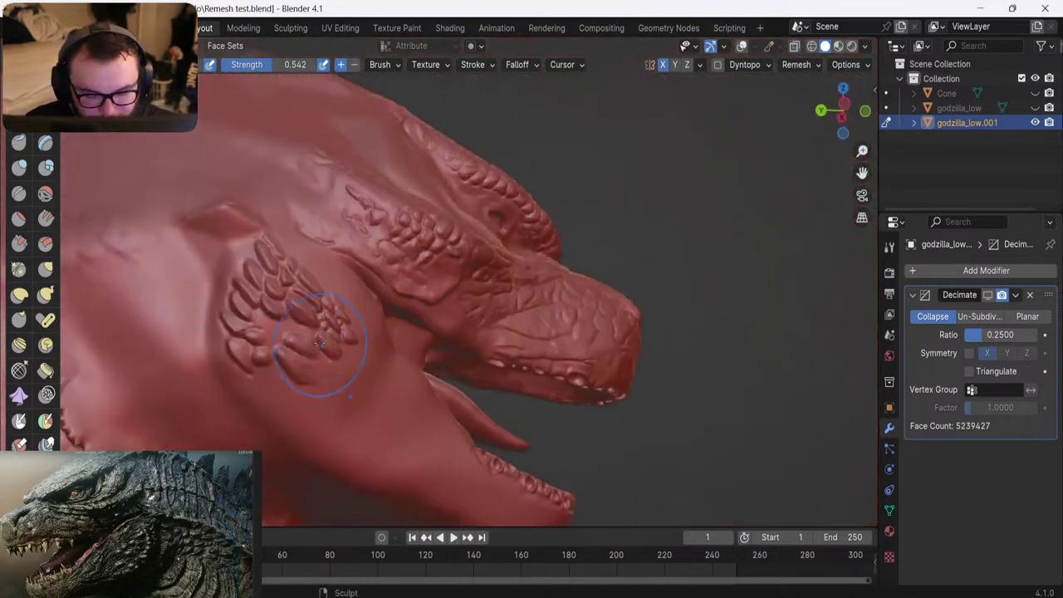
pyautogui.moveTo(322, 353)
pyautogui.mouseDown(button='middle')
pyautogui.moveTo(250, 358)
pyautogui.moveTo(290, 357)
pyautogui.moveTo(354, 287)
pyautogui.mouseUp(button='middle')
pyautogui.scroll(5, 298, 358)
pyautogui.scroll(-2, 353, 287)
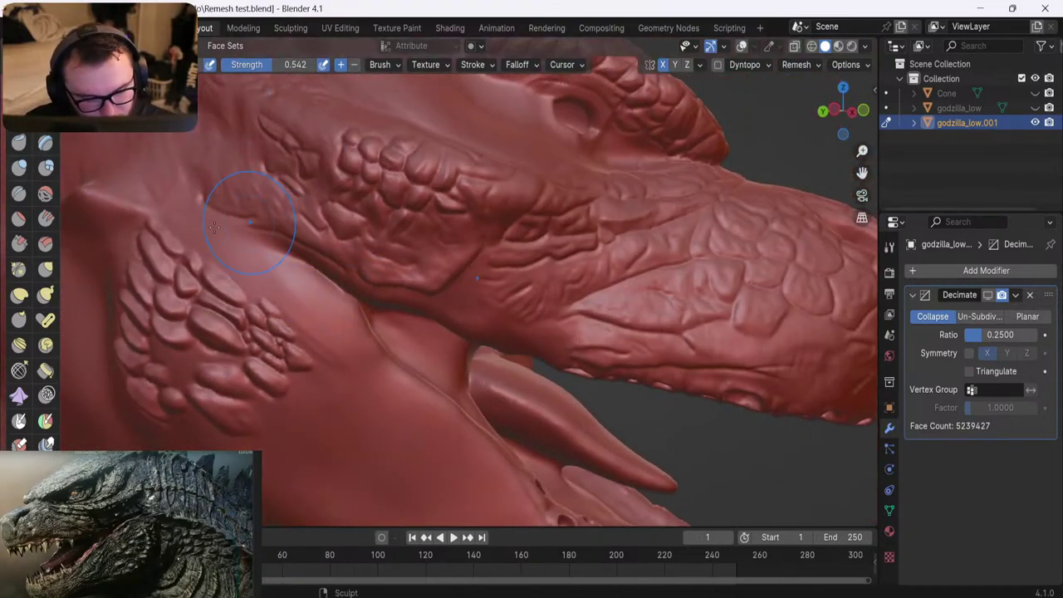
pyautogui.click(23, 192)
pyautogui.scroll(4, 362, 282)
pyautogui.moveTo(372, 193); pyautogui.dragTo(403, 214, button='middle')
pyautogui.keyDown('shift'); pyautogui.moveTo(370, 264); pyautogui.dragTo(373, 308, button='middle'); pyautogui.keyUp('shift')
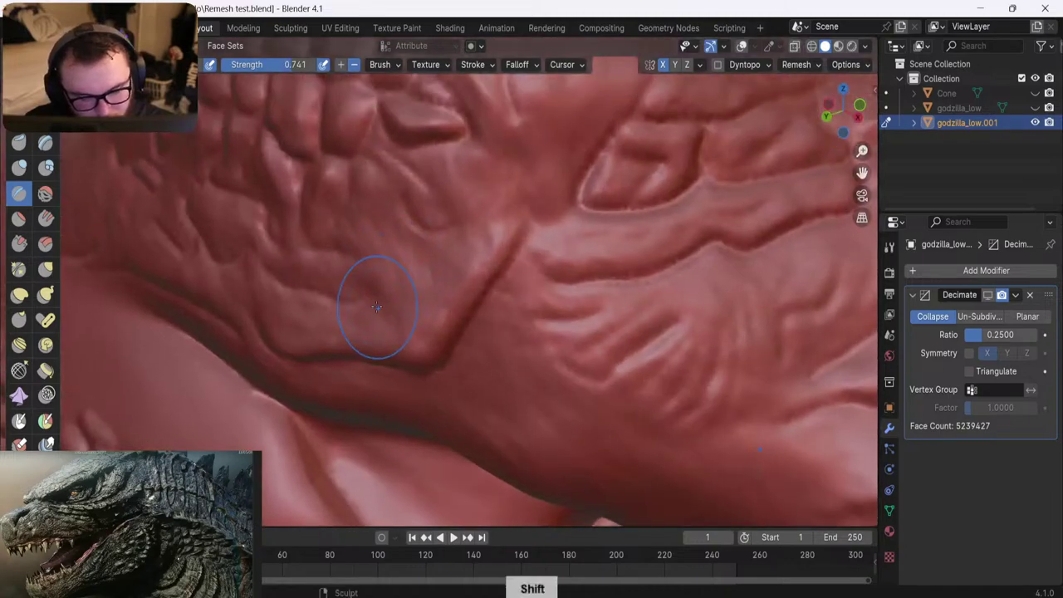
pyautogui.scroll(1, 390, 264)
pyautogui.scroll(2, 389, 265)
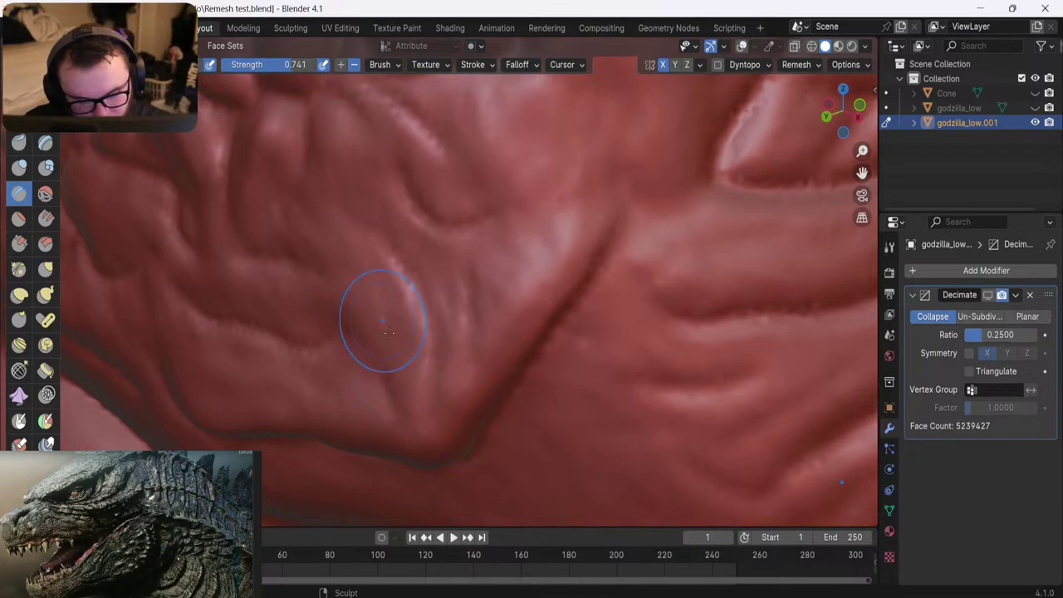
# Continue the Crease wrinkles at strength 0.741 across the upper and inner surface of the angular plate beside its slanted edge
pyautogui.keyDown('shift'); pyautogui.moveTo(395, 181); pyautogui.dragTo(355, 284, button='middle'); pyautogui.keyUp('shift')
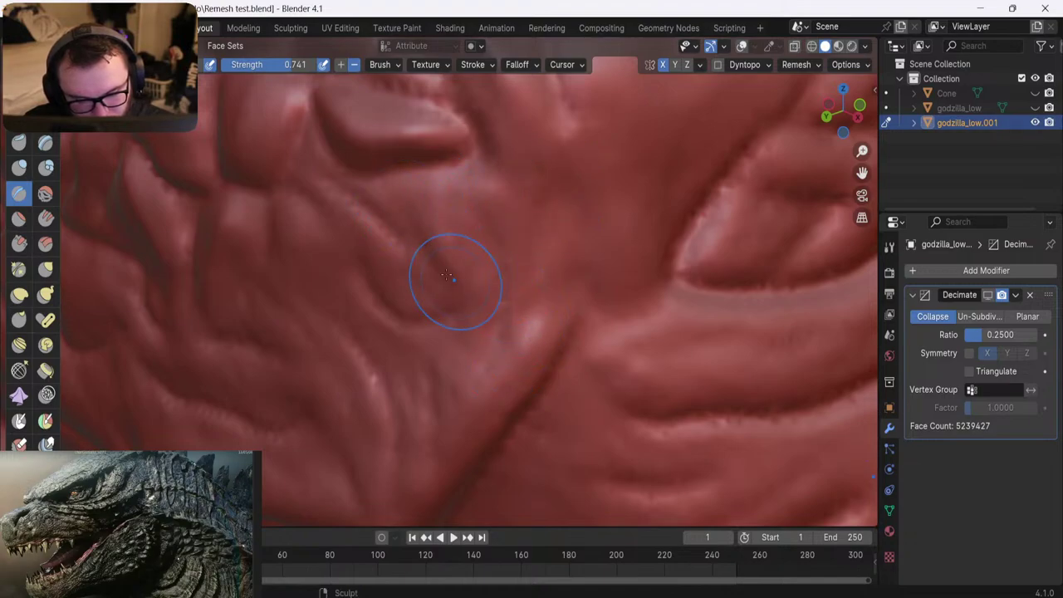
pyautogui.moveTo(465, 364); pyautogui.dragTo(455, 362)
pyautogui.keyDown('shift'); pyautogui.moveTo(363, 356); pyautogui.dragTo(474, 212, button='middle'); pyautogui.keyUp('shift')
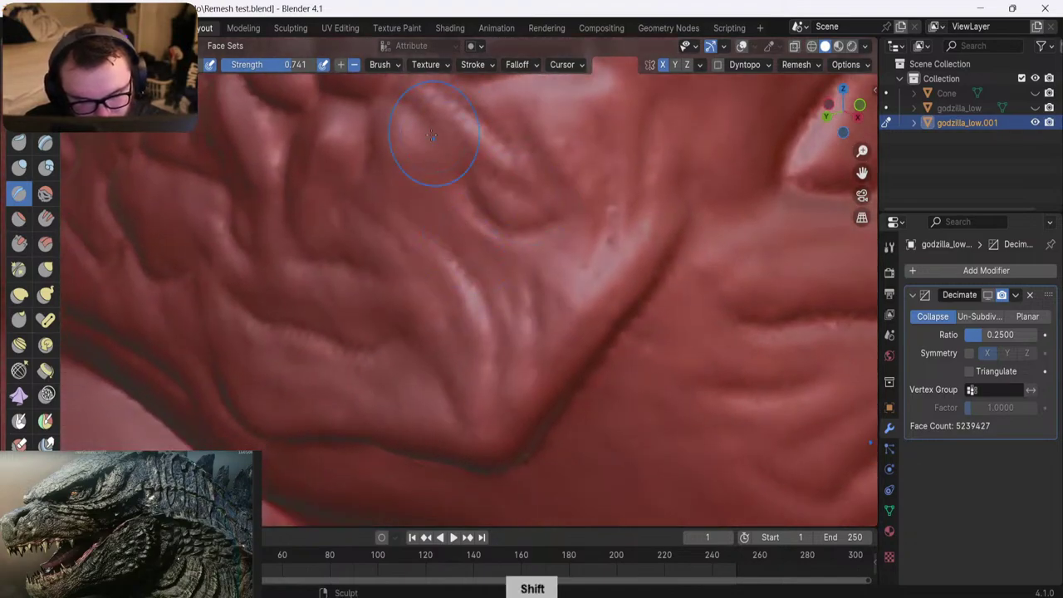
pyautogui.moveTo(349, 180); pyautogui.dragTo(385, 170)
pyautogui.keyDown('shift'); pyautogui.moveTo(385, 170); pyautogui.dragTo(440, 144, button='middle'); pyautogui.keyUp('shift')
pyautogui.moveTo(314, 360); pyautogui.dragTo(359, 341, button='middle')
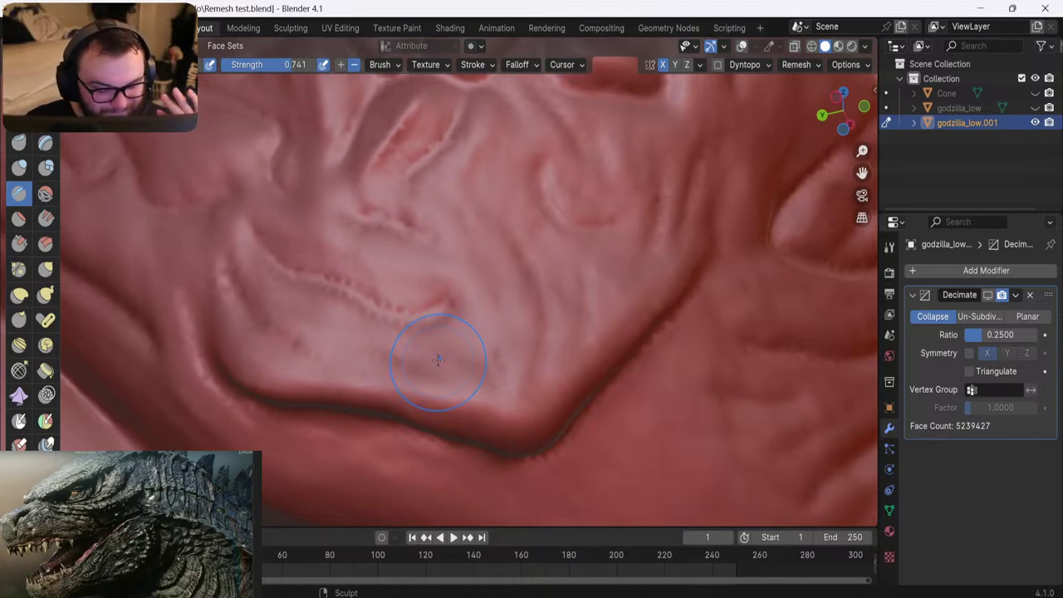
pyautogui.keyDown('shift'); pyautogui.moveTo(437, 360); pyautogui.dragTo(425, 283, button='middle'); pyautogui.keyUp('shift')
# Carve fine creases into the slanted plate edge and the skin folds in front of and beneath it with Crease at 0.741
pyautogui.scroll(-7, 425, 283)
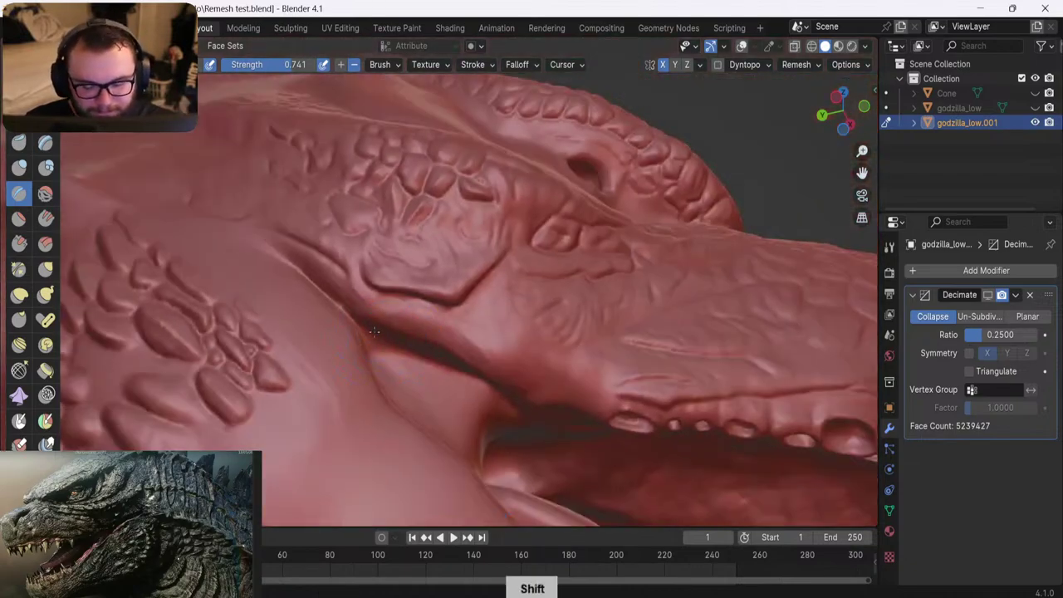
pyautogui.moveTo(291, 349); pyautogui.dragTo(361, 371, button='middle')
pyautogui.scroll(-3, 394, 322)
pyautogui.moveTo(394, 322); pyautogui.dragTo(382, 343, button='middle')
pyautogui.scroll(4, 382, 343)
pyautogui.keyDown('shift'); pyautogui.moveTo(449, 149); pyautogui.dragTo(403, 225, button='middle'); pyautogui.keyUp('shift')
pyautogui.scroll(5, 403, 225)
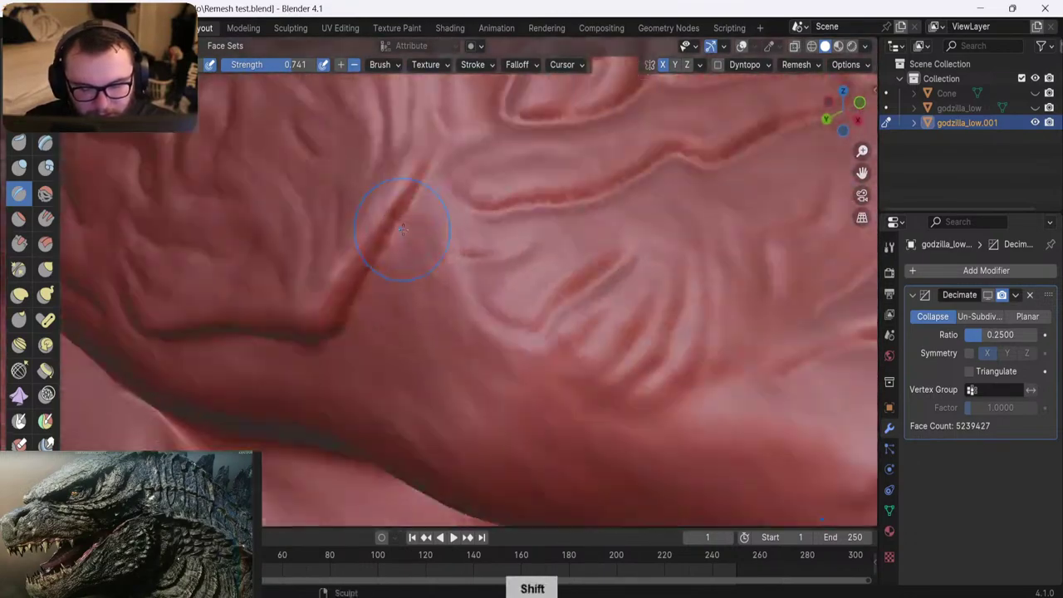
pyautogui.scroll(-3, 348, 243)
pyautogui.moveTo(421, 197)
pyautogui.mouseDown()
pyautogui.moveTo(366, 295)
pyautogui.moveTo(353, 354)
pyautogui.mouseUp()
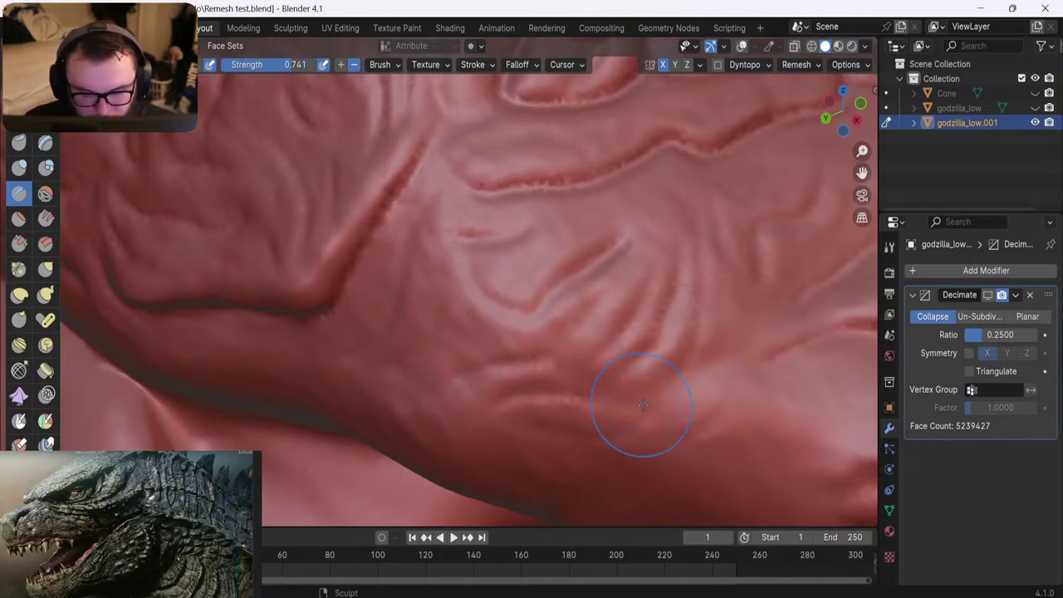
# Examine the sculpted cheek plate, the whole bust and the area around the eye from several distances and angles
pyautogui.scroll(-5, 433, 304)
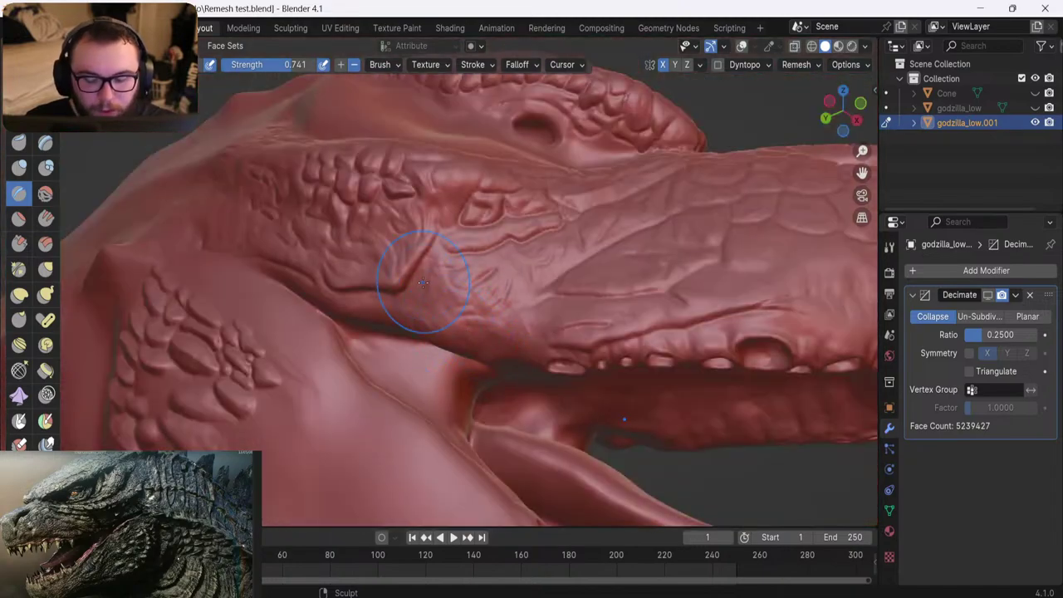
pyautogui.scroll(-5, 422, 283)
pyautogui.moveTo(423, 280); pyautogui.dragTo(433, 318, button='middle')
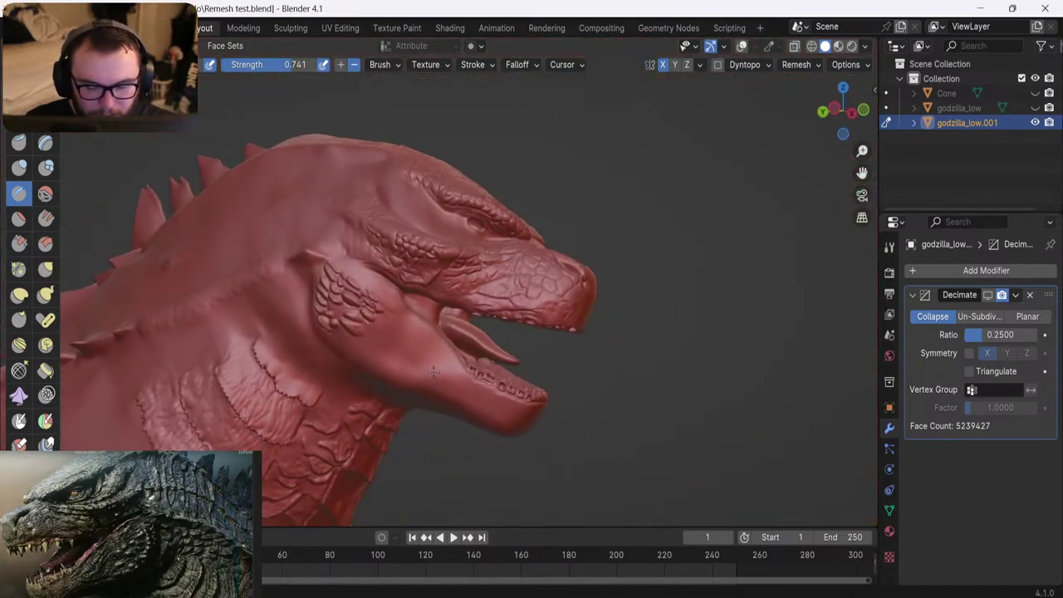
pyautogui.scroll(4, 369, 302)
pyautogui.scroll(-6, 340, 357)
pyautogui.scroll(-5, 331, 378)
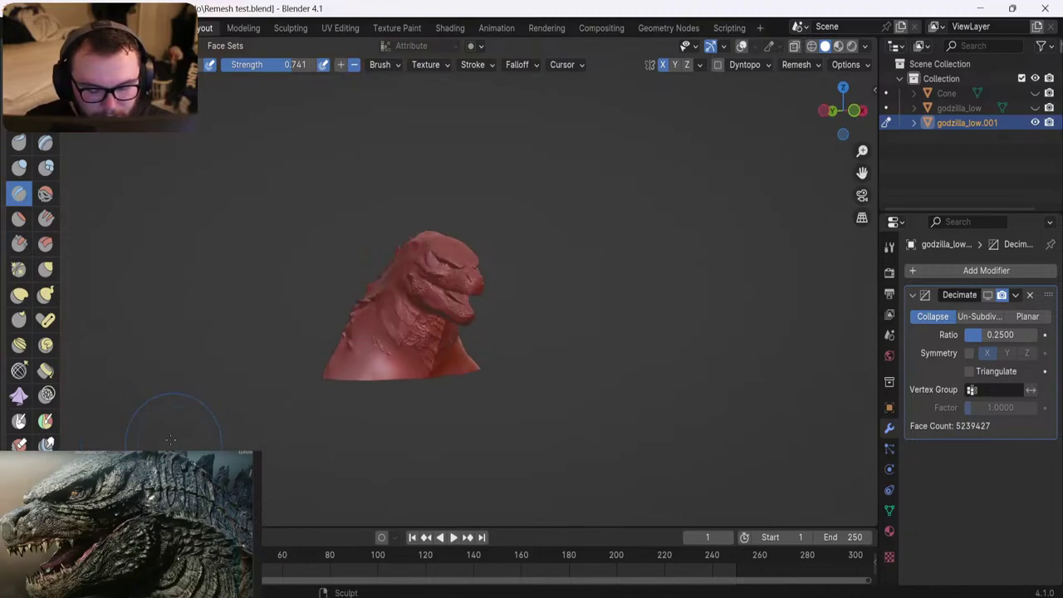
pyautogui.moveTo(269, 473); pyautogui.dragTo(332, 465, button='middle')
pyautogui.scroll(5, 332, 366)
pyautogui.keyDown('shift'); pyautogui.moveTo(320, 307); pyautogui.dragTo(366, 365, button='middle'); pyautogui.keyUp('shift')
pyautogui.moveTo(365, 366); pyautogui.dragTo(378, 386, button='middle')
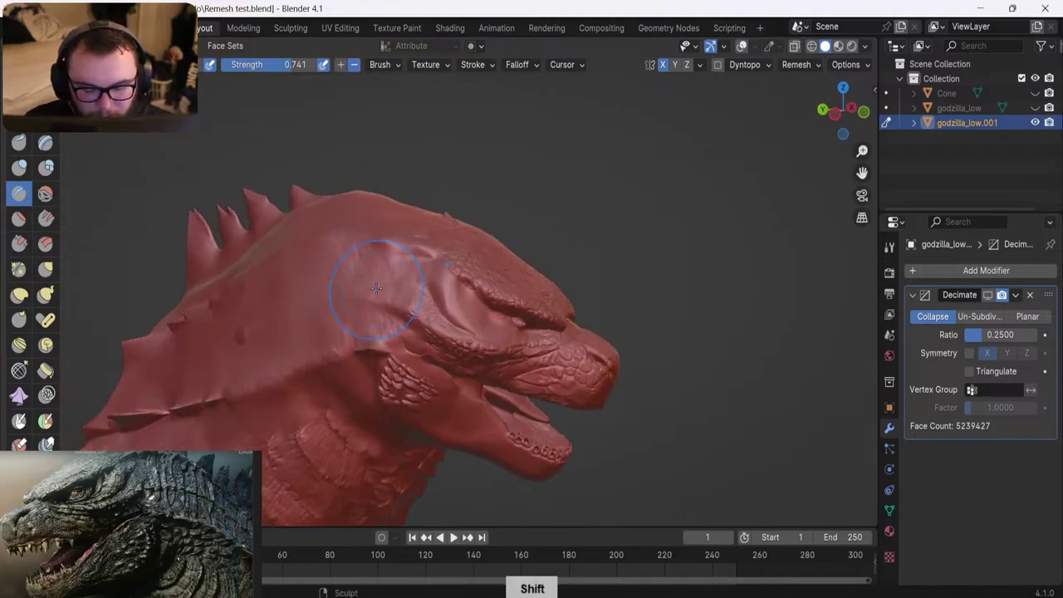
pyautogui.scroll(5, 378, 299)
pyautogui.keyDown('shift'); pyautogui.moveTo(390, 257); pyautogui.dragTo(350, 239, button='middle'); pyautogui.keyUp('shift')
pyautogui.scroll(6, 344, 254)
pyautogui.moveTo(548, 242)
pyautogui.keyDown('shift'); pyautogui.mouseDown(button='middle')
pyautogui.moveTo(463, 245)
pyautogui.moveTo(373, 270)
pyautogui.moveTo(548, 270)
pyautogui.mouseUp(button='middle'); pyautogui.keyUp('shift')
pyautogui.scroll(-3, 463, 244)
# Show the guide overlays and raise the frontmost outlined scale above the curved fold below the eye with Draw at strength 0.542
pyautogui.click(741, 47)
pyautogui.moveTo(400, 266); pyautogui.dragTo(332, 259, button='middle')
pyautogui.scroll(6, 333, 259)
pyautogui.moveTo(260, 272)
pyautogui.keyDown('shift'); pyautogui.mouseDown(button='middle')
pyautogui.moveTo(256, 249)
pyautogui.moveTo(112, 248)
pyautogui.moveTo(169, 226)
pyautogui.moveTo(129, 219)
pyautogui.mouseUp(button='middle'); pyautogui.keyUp('shift')
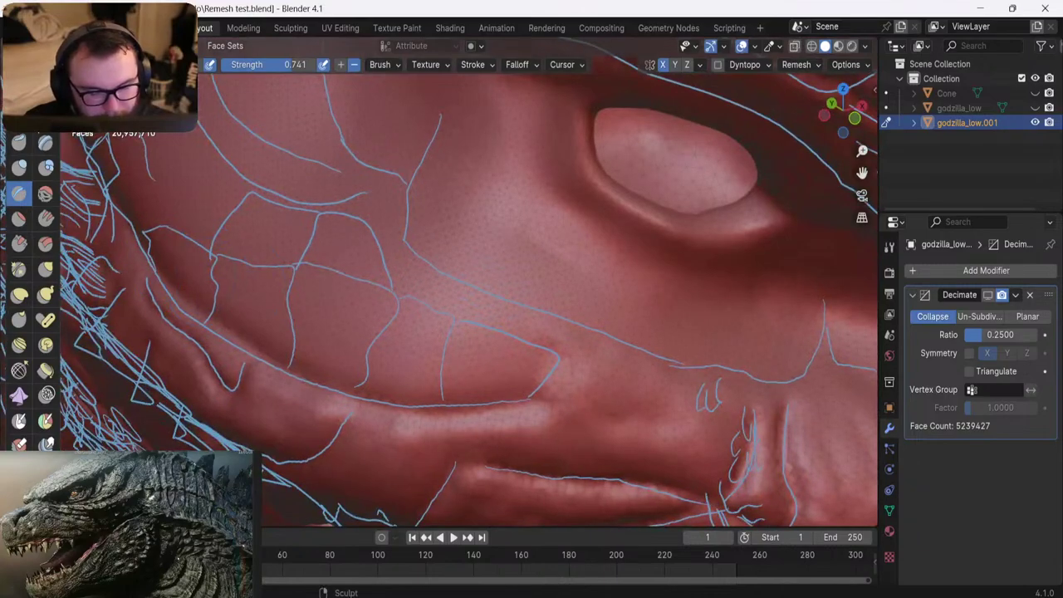
pyautogui.press('x')
pyautogui.moveTo(465, 320); pyautogui.dragTo(437, 322, button='middle')
pyautogui.keyDown('shift'); pyautogui.moveTo(437, 322); pyautogui.dragTo(491, 257, button='middle'); pyautogui.keyUp('shift')
pyautogui.scroll(2, 491, 266)
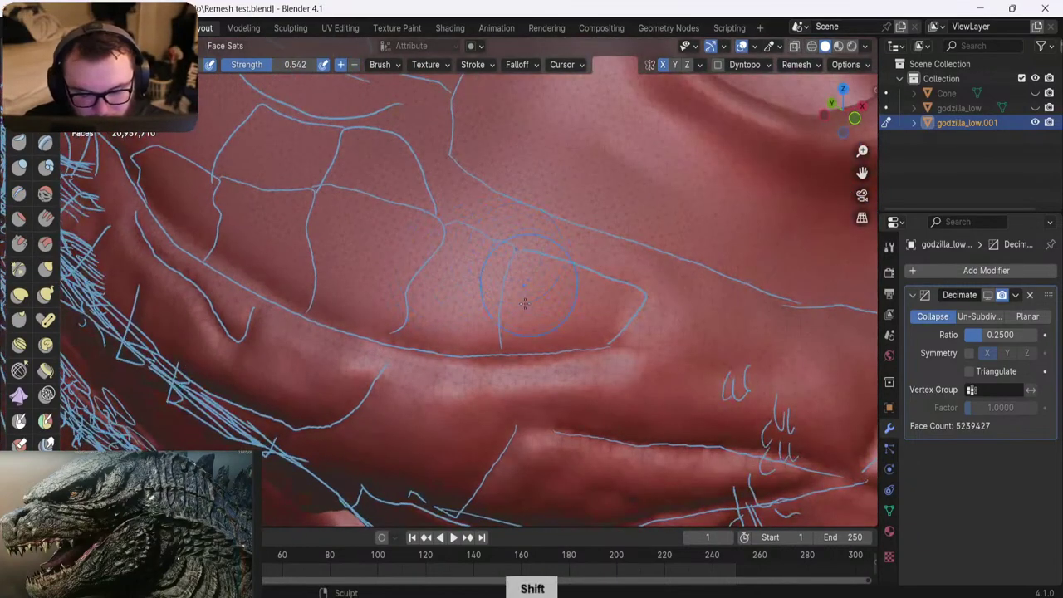
pyautogui.moveTo(535, 317)
pyautogui.mouseDown()
pyautogui.moveTo(624, 321)
pyautogui.moveTo(568, 279)
pyautogui.moveTo(521, 299)
pyautogui.mouseUp()
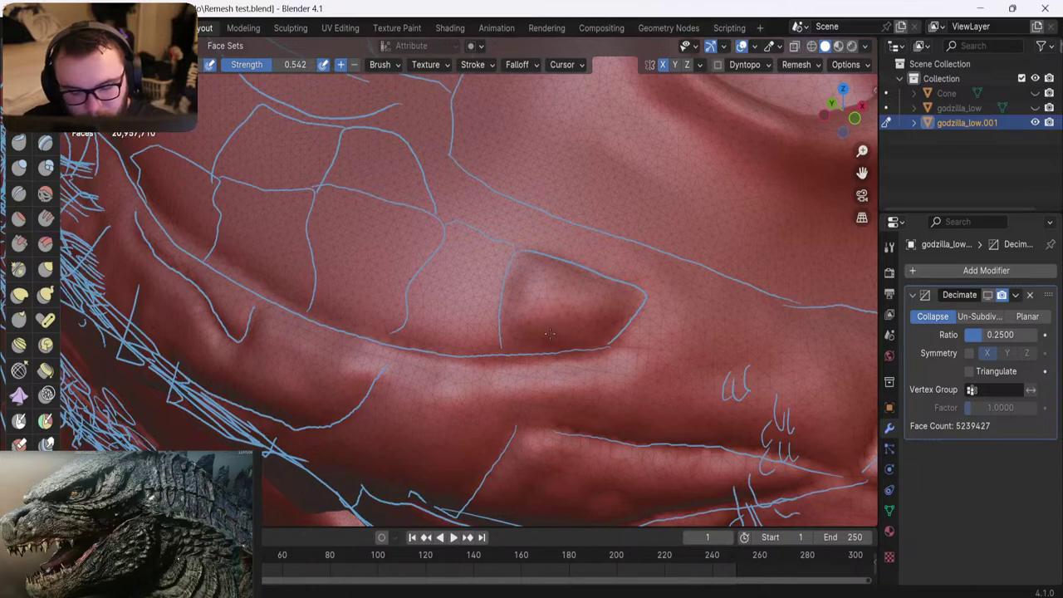
# Build up the second outlined scale behind the frontmost one below the eye, shaping its sides and base at strength 0.542
pyautogui.keyDown('shift'); pyautogui.moveTo(451, 263); pyautogui.dragTo(467, 256, button='middle'); pyautogui.keyUp('shift')
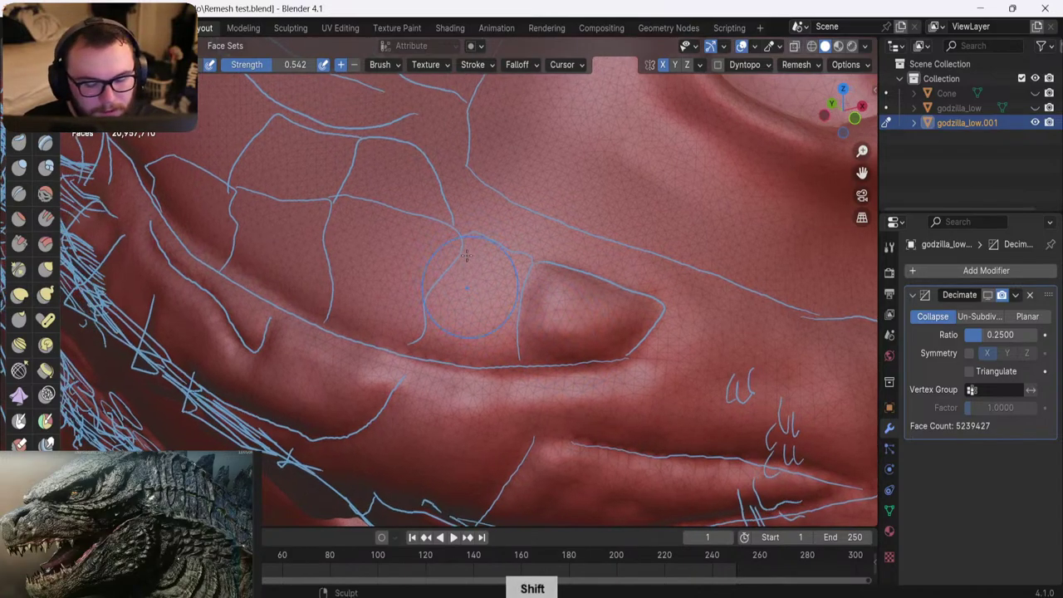
pyautogui.moveTo(485, 322)
pyautogui.mouseDown()
pyautogui.moveTo(490, 332)
pyautogui.moveTo(467, 318)
pyautogui.moveTo(436, 337)
pyautogui.moveTo(453, 329)
pyautogui.mouseUp()
pyautogui.moveTo(492, 284); pyautogui.dragTo(453, 308)
pyautogui.moveTo(492, 277)
pyautogui.mouseDown()
pyautogui.moveTo(515, 282)
pyautogui.moveTo(495, 260)
pyautogui.mouseUp()
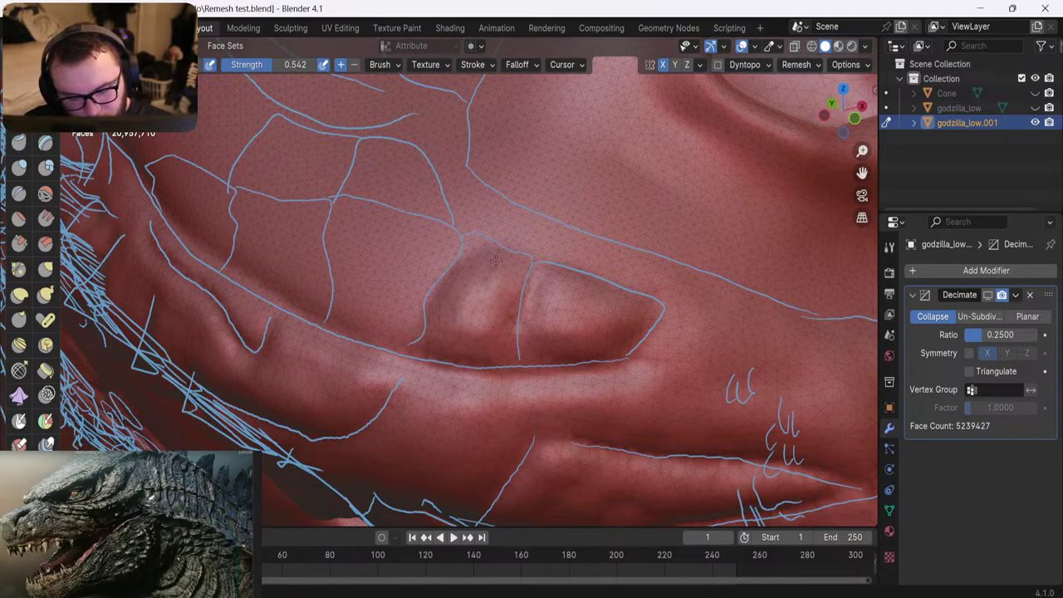
pyautogui.moveTo(462, 259)
pyautogui.mouseDown(button='middle')
pyautogui.moveTo(470, 204)
pyautogui.moveTo(446, 231)
pyautogui.moveTo(484, 216)
pyautogui.mouseUp(button='middle')
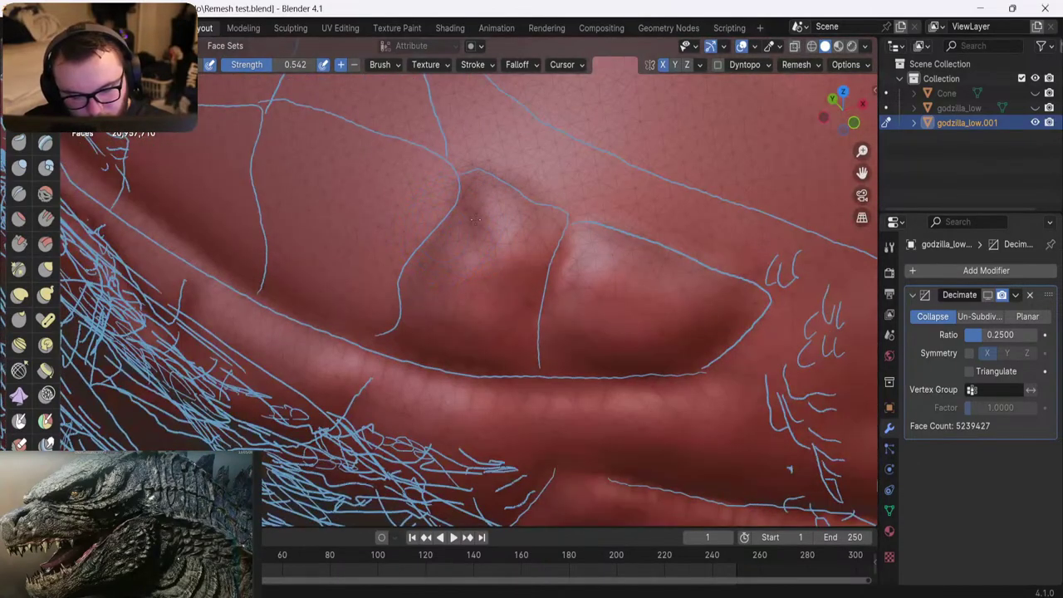
pyautogui.moveTo(475, 220); pyautogui.dragTo(448, 253)
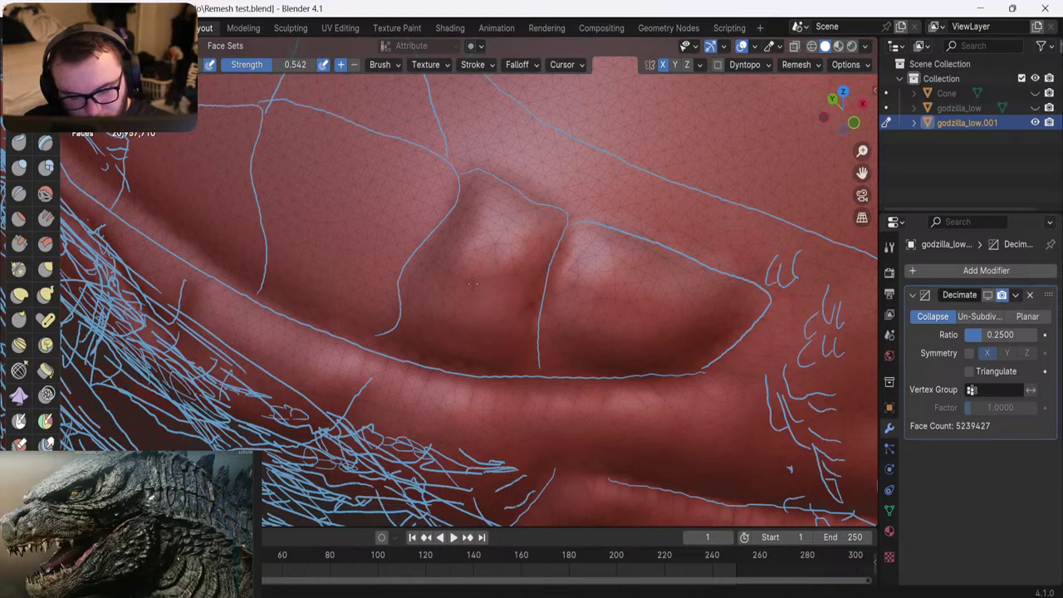
pyautogui.moveTo(472, 284); pyautogui.dragTo(491, 194, button='middle')
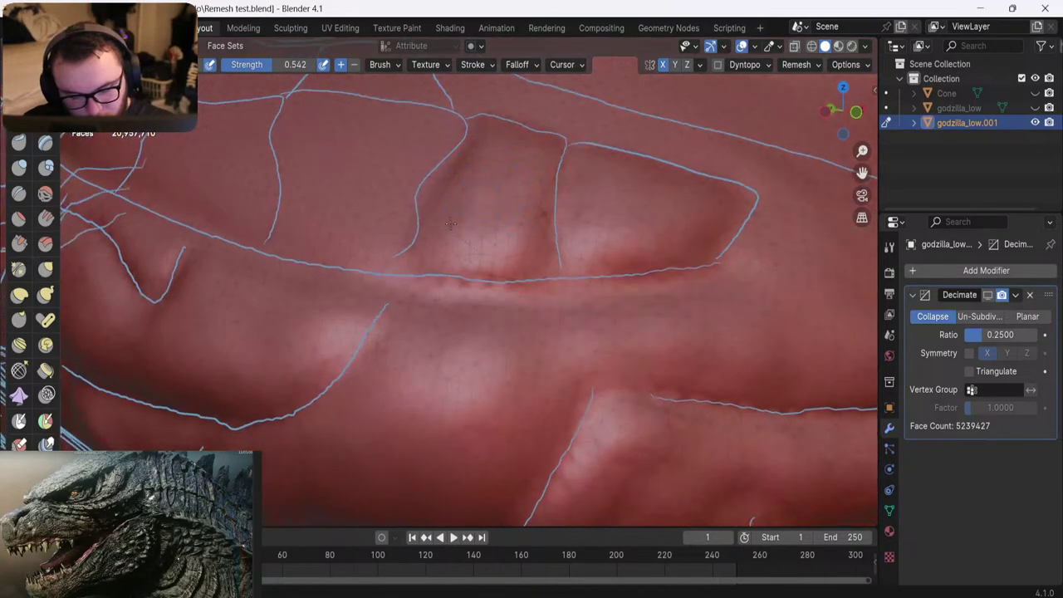
pyautogui.moveTo(418, 220); pyautogui.dragTo(484, 286, button='middle')
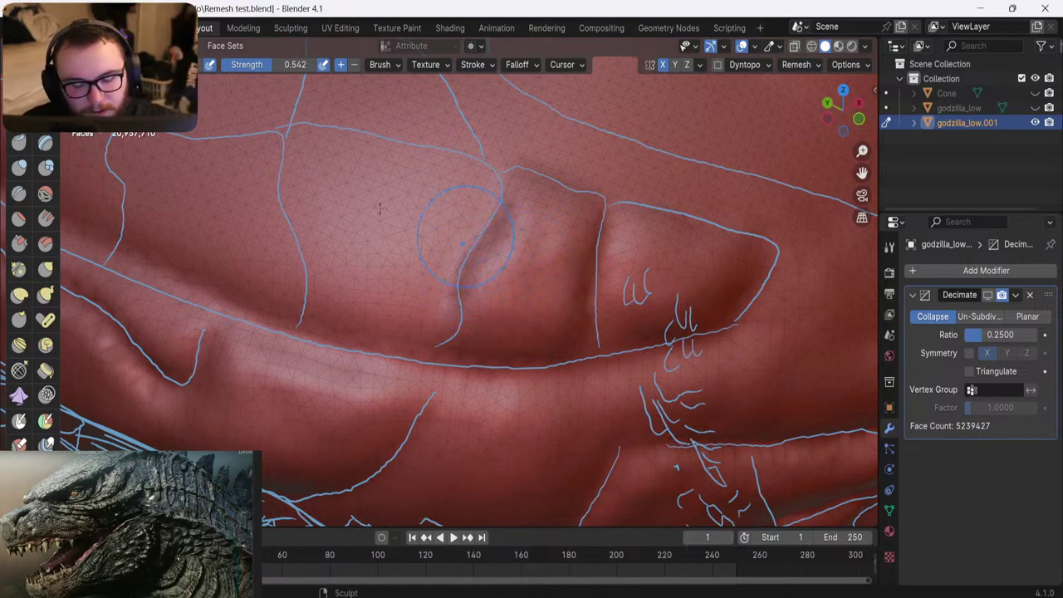
# Raise the third, broader outlined scale in the row below the eye, filling its edges and centre at strength 0.542
pyautogui.keyDown('shift'); pyautogui.moveTo(370, 221); pyautogui.dragTo(452, 278, button='middle'); pyautogui.keyUp('shift')
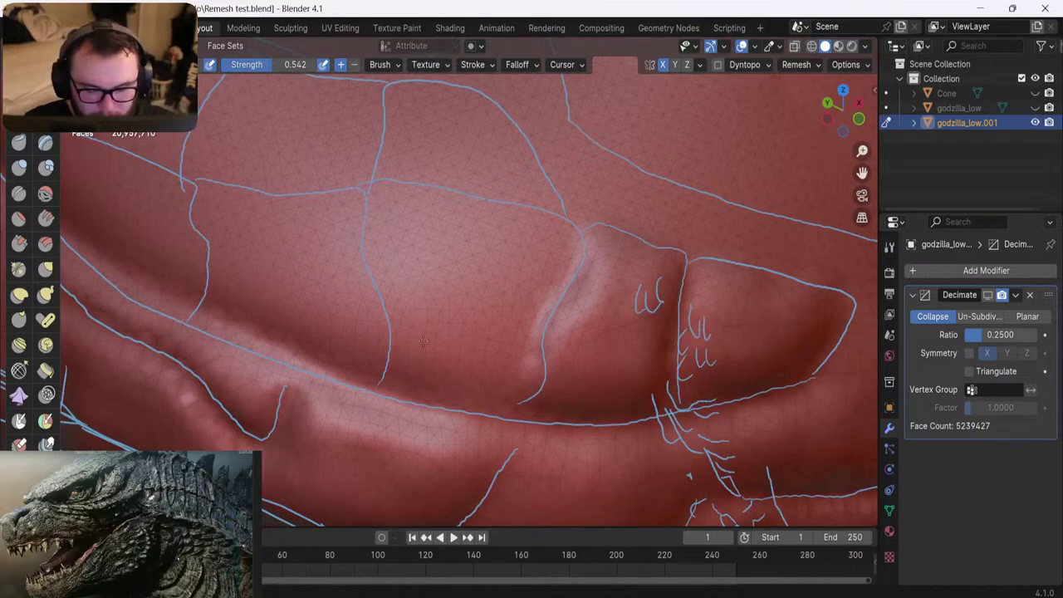
pyautogui.moveTo(404, 263)
pyautogui.mouseDown()
pyautogui.moveTo(427, 339)
pyautogui.moveTo(468, 325)
pyautogui.moveTo(523, 366)
pyautogui.moveTo(487, 390)
pyautogui.moveTo(449, 379)
pyautogui.moveTo(422, 344)
pyautogui.mouseUp()
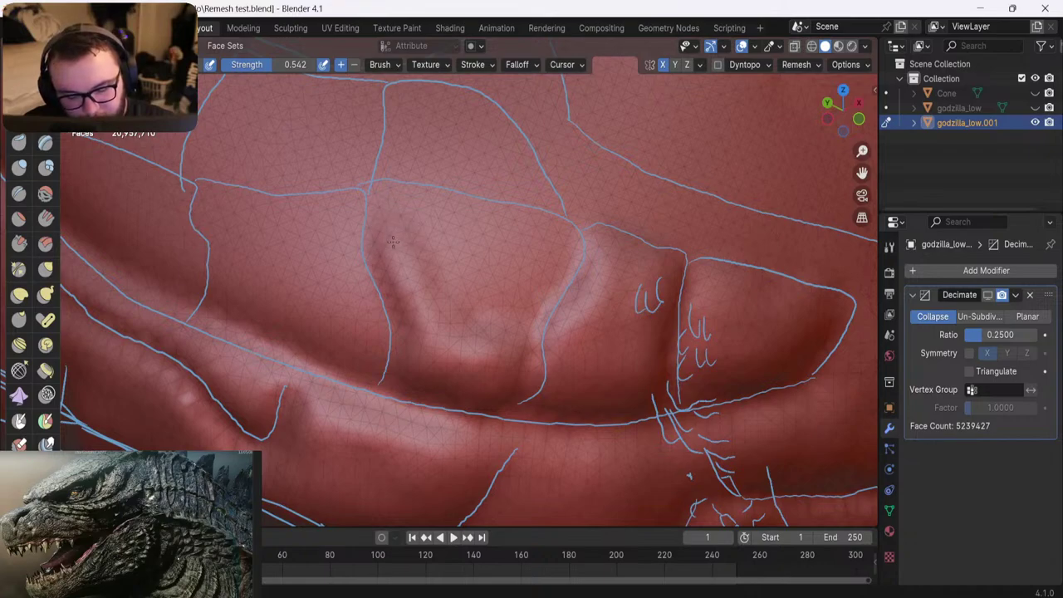
pyautogui.moveTo(408, 214)
pyautogui.mouseDown()
pyautogui.moveTo(508, 250)
pyautogui.moveTo(549, 238)
pyautogui.moveTo(561, 266)
pyautogui.moveTo(535, 305)
pyautogui.moveTo(466, 326)
pyautogui.moveTo(421, 253)
pyautogui.mouseUp()
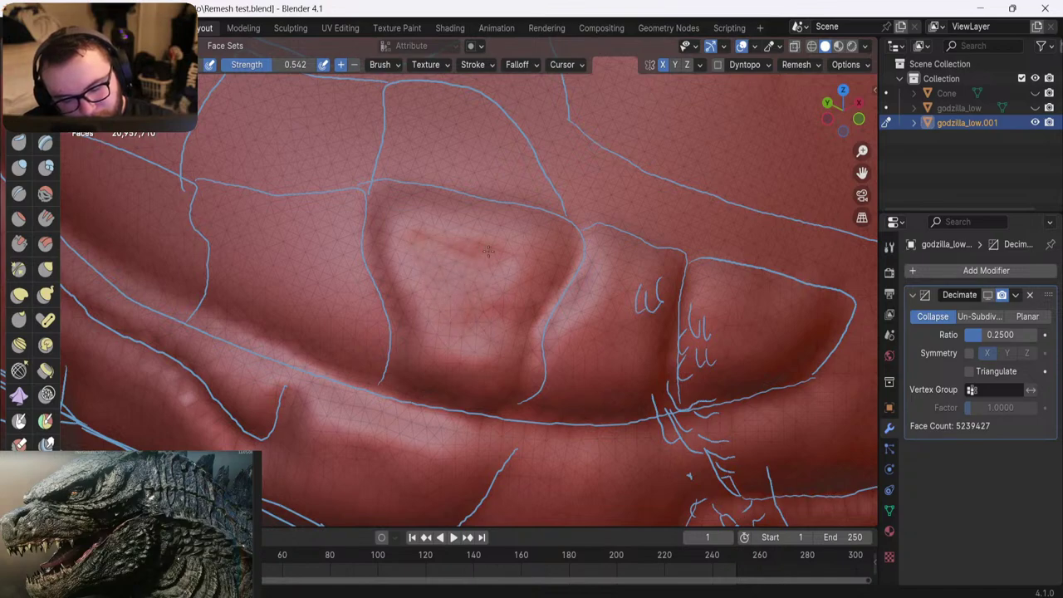
pyautogui.moveTo(488, 251)
pyautogui.mouseDown()
pyautogui.moveTo(405, 267)
pyautogui.moveTo(396, 223)
pyautogui.mouseUp()
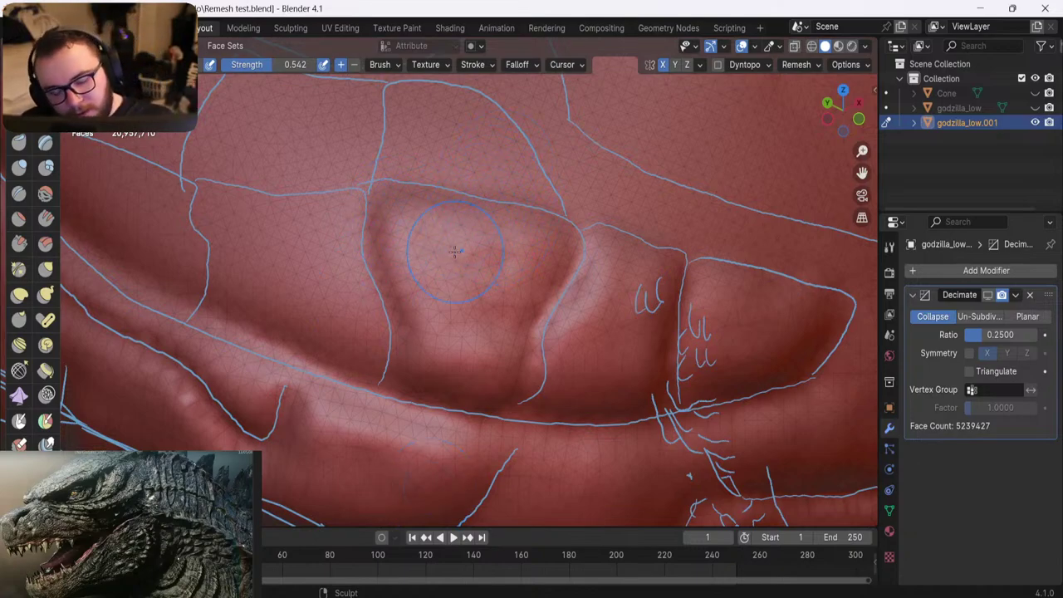
pyautogui.moveTo(455, 251); pyautogui.dragTo(506, 259)
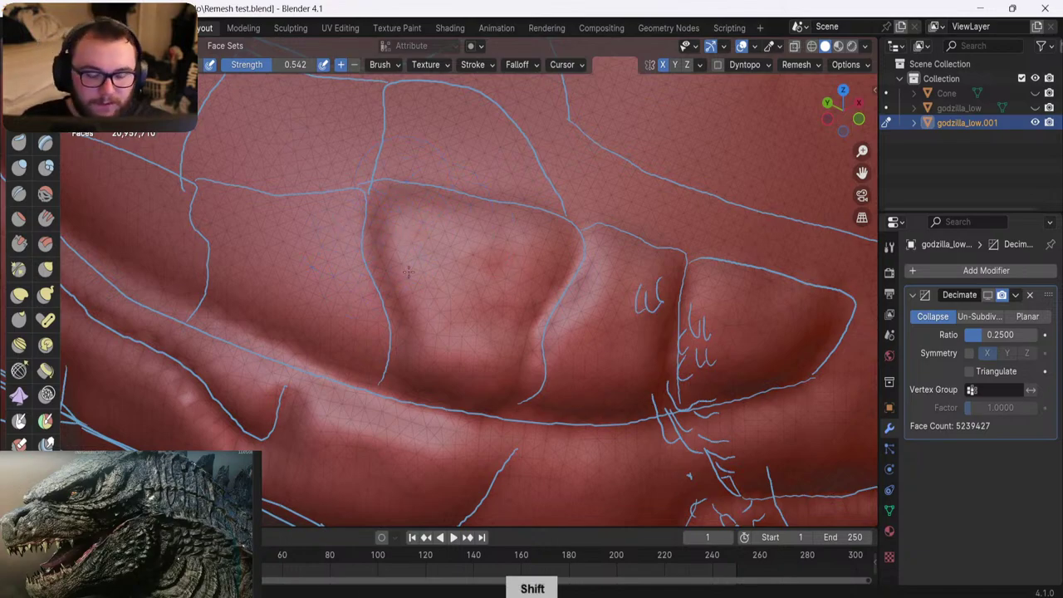
# Build up the fourth outlined scale in the lower row, following its guide lines along the top and rear edges at strength 0.542
pyautogui.keyDown('shift'); pyautogui.moveTo(307, 236); pyautogui.dragTo(340, 260, button='middle'); pyautogui.keyUp('shift')
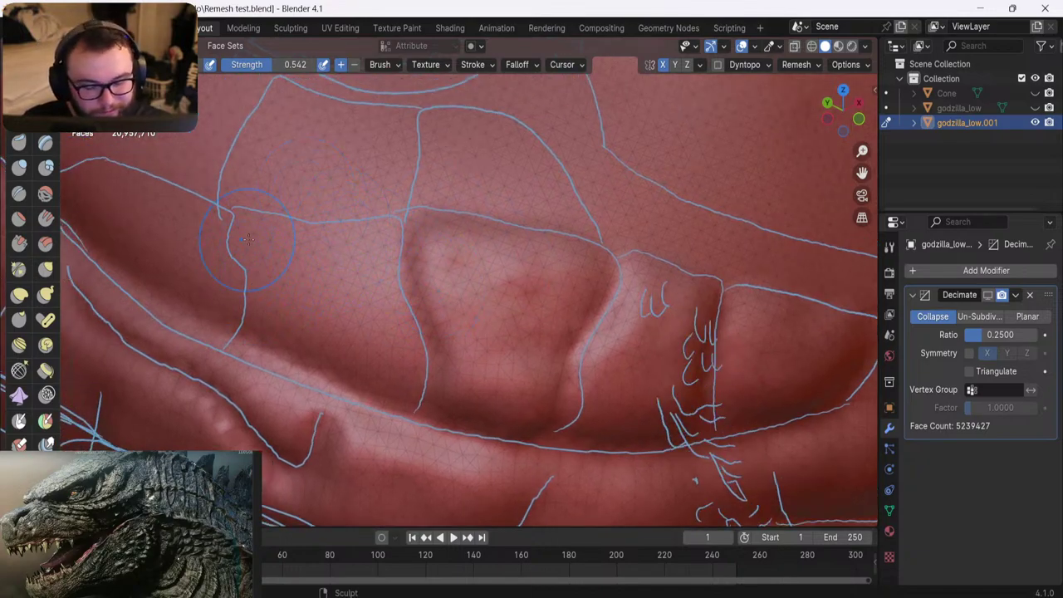
pyautogui.click(287, 279)
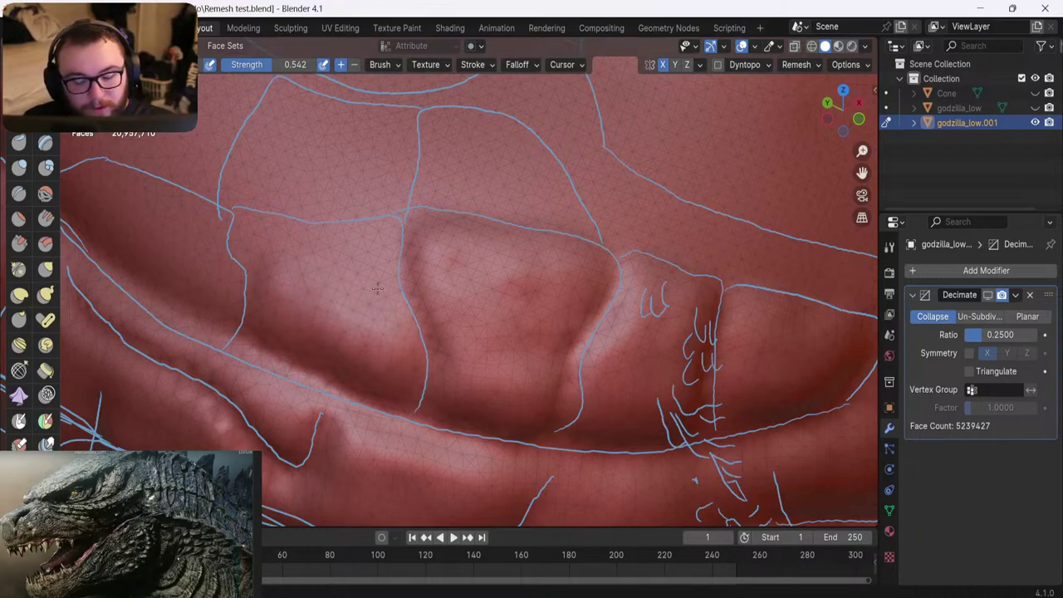
pyautogui.moveTo(377, 288)
pyautogui.mouseDown()
pyautogui.moveTo(357, 266)
pyautogui.moveTo(362, 226)
pyautogui.moveTo(387, 299)
pyautogui.moveTo(297, 242)
pyautogui.mouseUp()
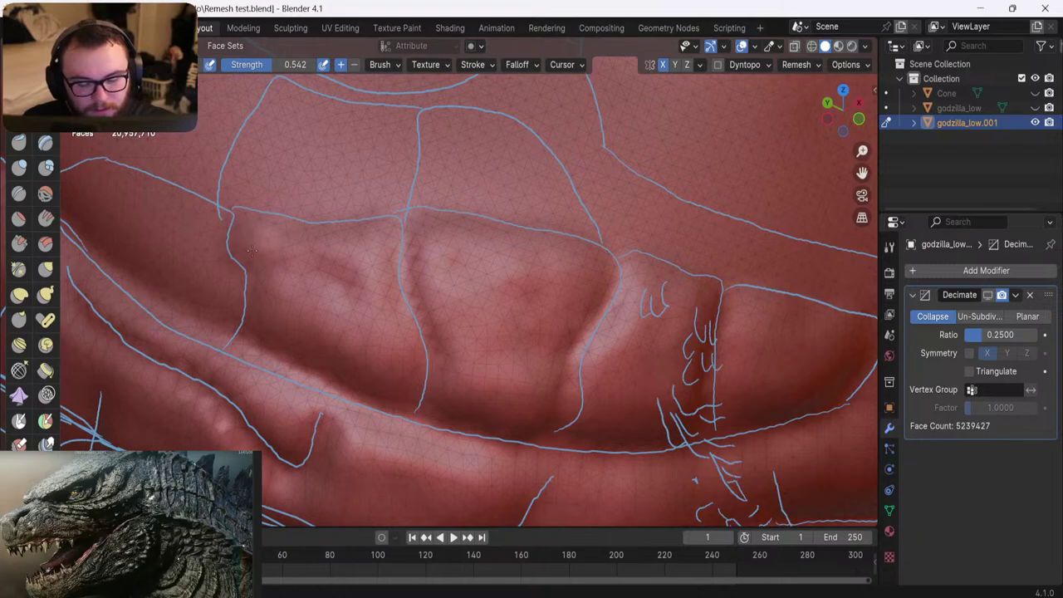
pyautogui.moveTo(251, 251)
pyautogui.mouseDown()
pyautogui.moveTo(286, 260)
pyautogui.moveTo(342, 304)
pyautogui.moveTo(282, 306)
pyautogui.moveTo(277, 320)
pyautogui.mouseUp()
pyautogui.keyDown('shift'); pyautogui.moveTo(292, 241); pyautogui.dragTo(324, 287, button='middle'); pyautogui.keyUp('shift')
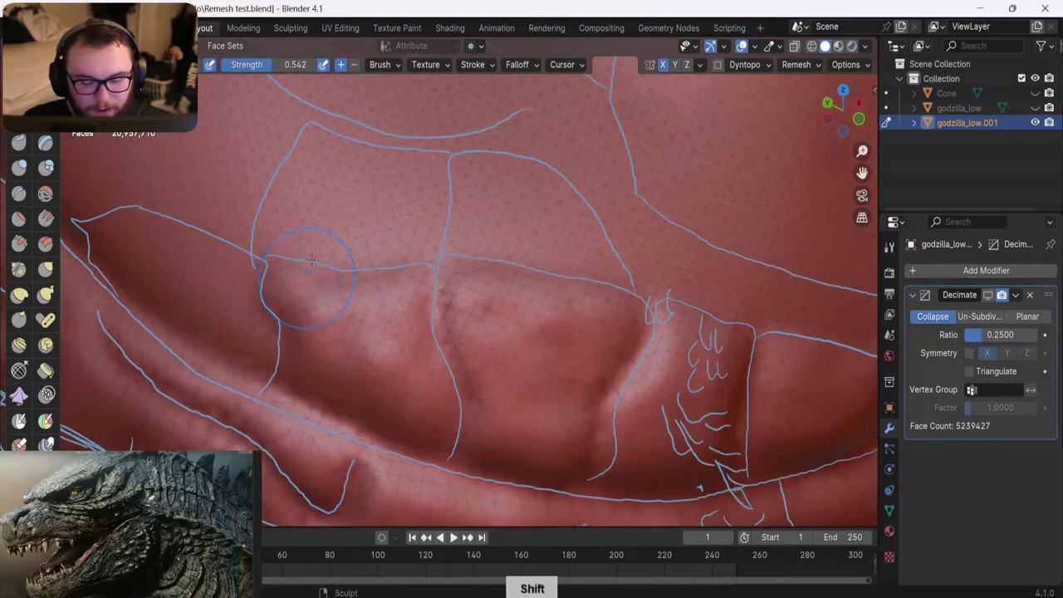
pyautogui.moveTo(320, 280); pyautogui.dragTo(312, 278)
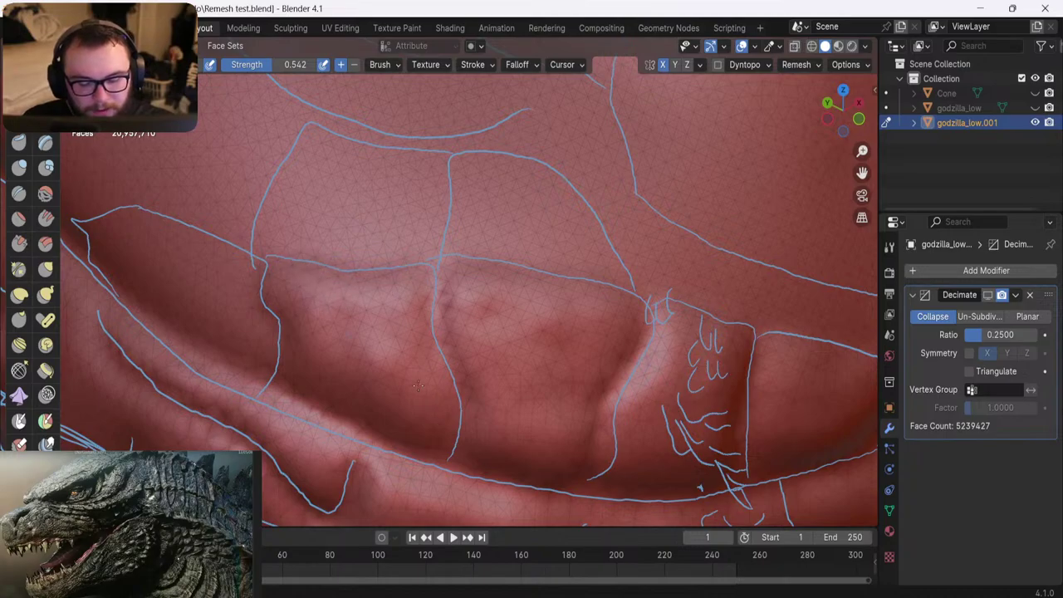
pyautogui.moveTo(371, 328); pyautogui.dragTo(363, 341)
# Raise the rear outlined scale of the upper row, directly above the fourth lower scale, at strength 0.542
pyautogui.keyDown('shift'); pyautogui.moveTo(286, 230); pyautogui.dragTo(349, 279, button='middle'); pyautogui.keyUp('shift')
pyautogui.moveTo(314, 195); pyautogui.dragTo(317, 239, button='middle')
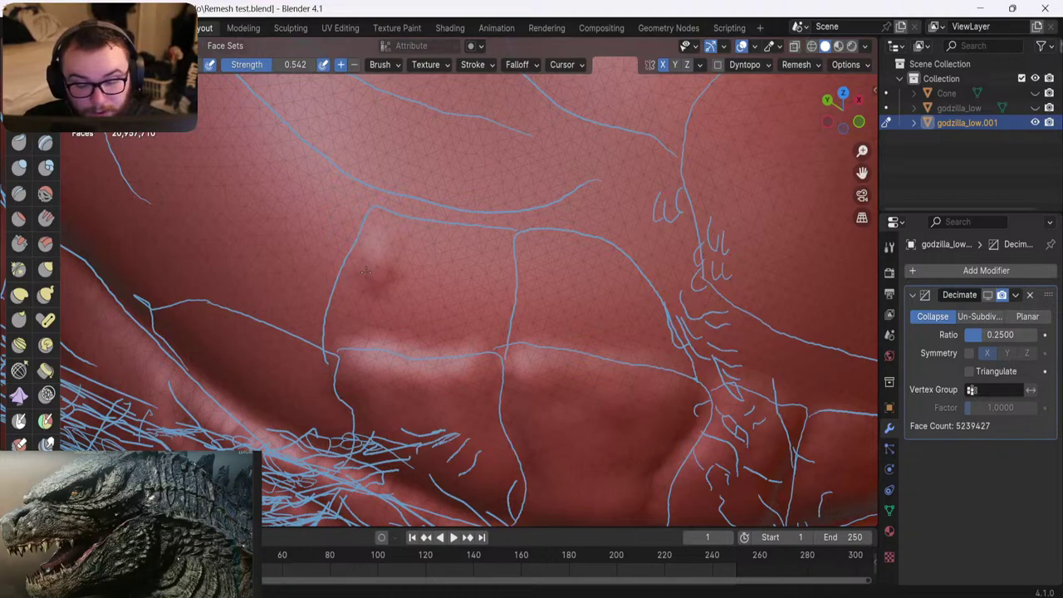
pyautogui.moveTo(406, 236)
pyautogui.mouseDown()
pyautogui.moveTo(432, 274)
pyautogui.moveTo(494, 274)
pyautogui.moveTo(484, 322)
pyautogui.moveTo(411, 330)
pyautogui.moveTo(394, 287)
pyautogui.moveTo(364, 270)
pyautogui.moveTo(354, 294)
pyautogui.moveTo(365, 353)
pyautogui.moveTo(398, 278)
pyautogui.moveTo(448, 297)
pyautogui.mouseUp()
pyautogui.keyDown('shift'); pyautogui.moveTo(448, 297); pyautogui.dragTo(424, 213, button='middle'); pyautogui.keyUp('shift')
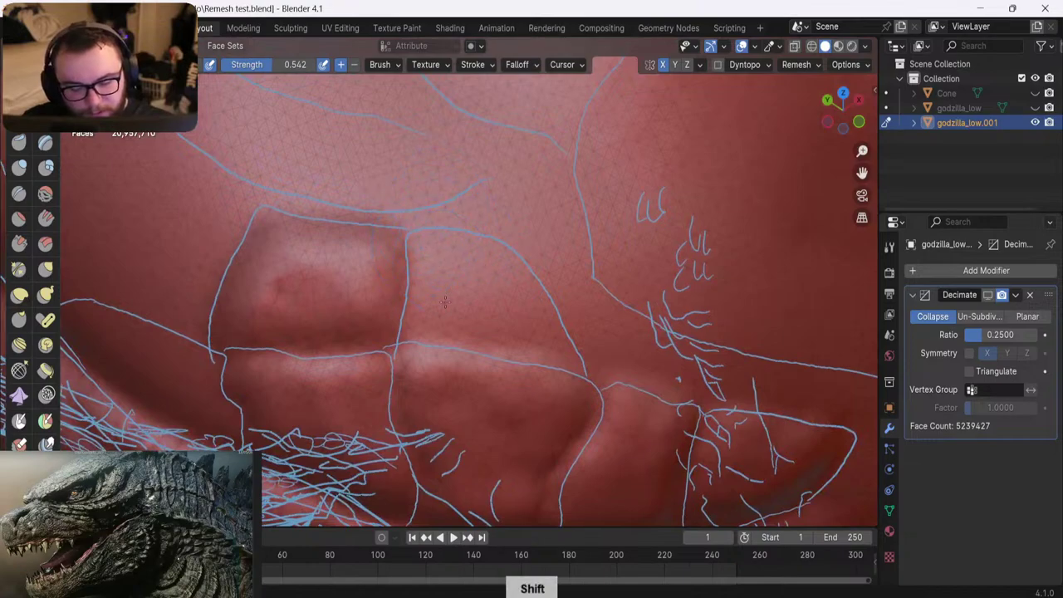
# Raise the front outlined scale of the upper row, filling its centre and defining its lower edge at strength 0.542
pyautogui.moveTo(440, 266)
pyautogui.mouseDown()
pyautogui.moveTo(432, 311)
pyautogui.moveTo(442, 271)
pyautogui.moveTo(470, 267)
pyautogui.moveTo(506, 292)
pyautogui.moveTo(502, 332)
pyautogui.moveTo(538, 323)
pyautogui.mouseUp()
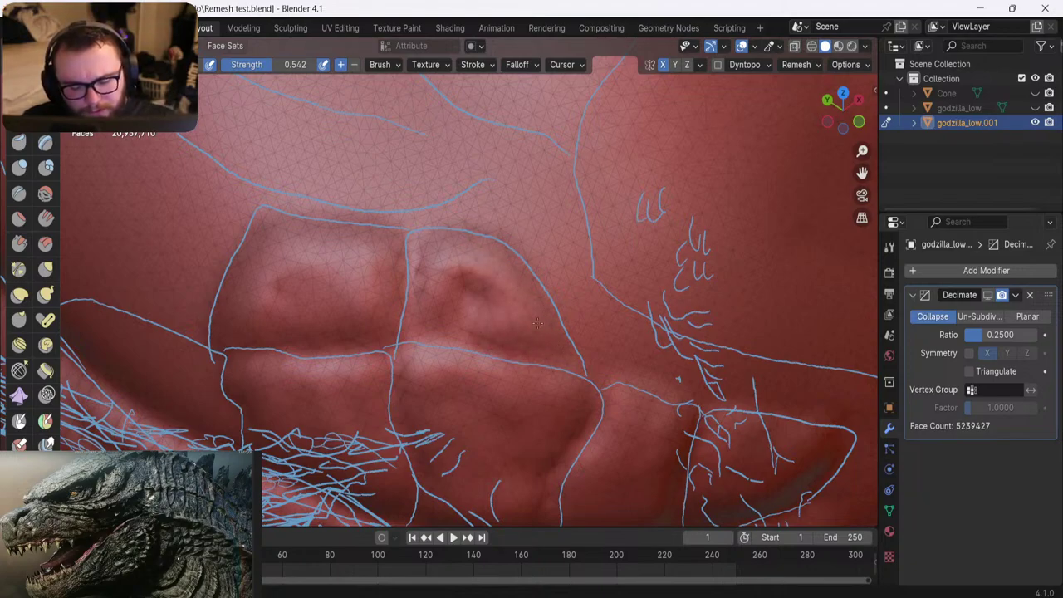
pyautogui.scroll(3, 489, 243)
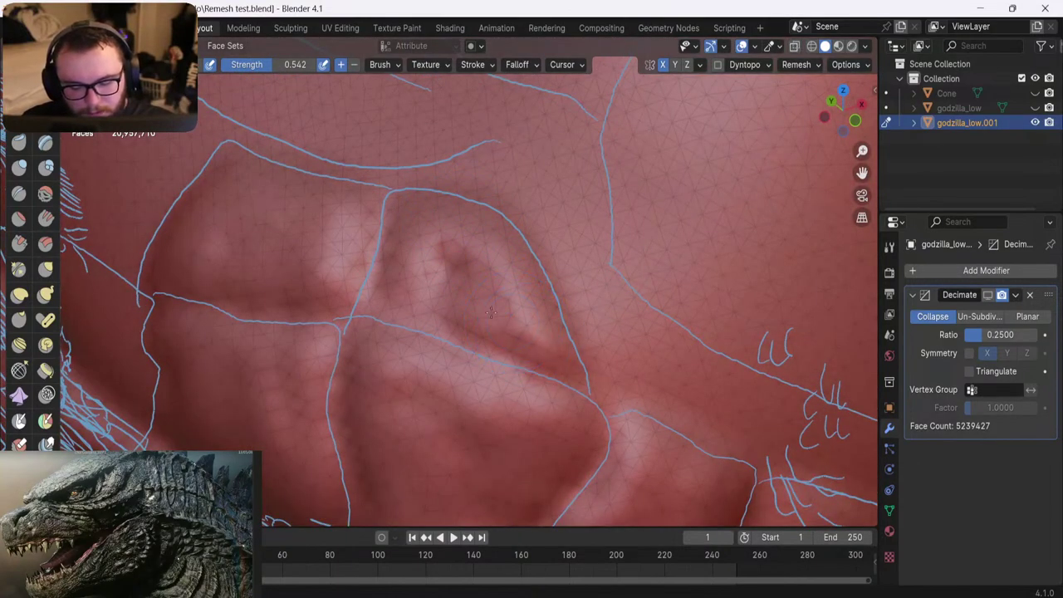
pyautogui.moveTo(491, 313)
pyautogui.mouseDown()
pyautogui.moveTo(397, 274)
pyautogui.moveTo(406, 259)
pyautogui.moveTo(453, 254)
pyautogui.moveTo(475, 280)
pyautogui.mouseUp()
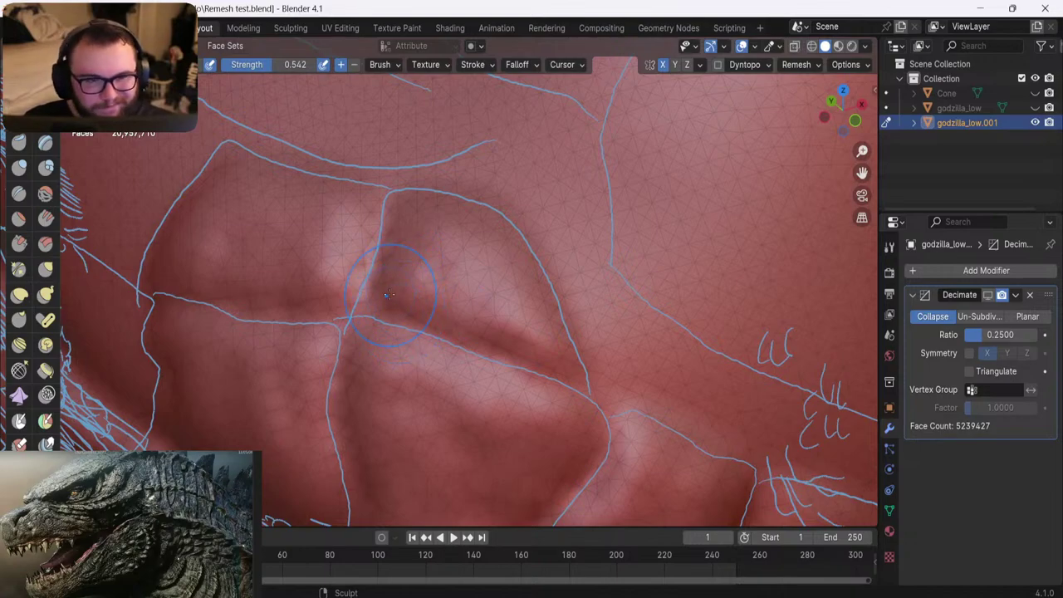
pyautogui.keyDown('shift'); pyautogui.moveTo(388, 295); pyautogui.dragTo(525, 220, button='middle'); pyautogui.keyUp('shift')
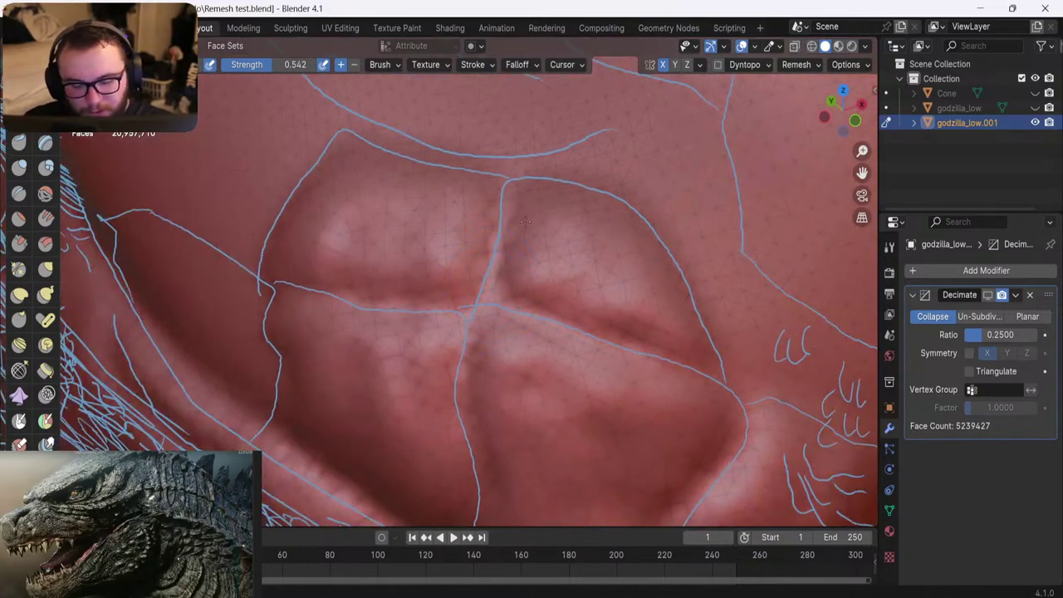
pyautogui.scroll(-5, 420, 213)
pyautogui.moveTo(370, 256)
pyautogui.mouseDown(button='middle')
pyautogui.moveTo(392, 291)
pyautogui.moveTo(457, 203)
pyautogui.mouseUp(button='middle')
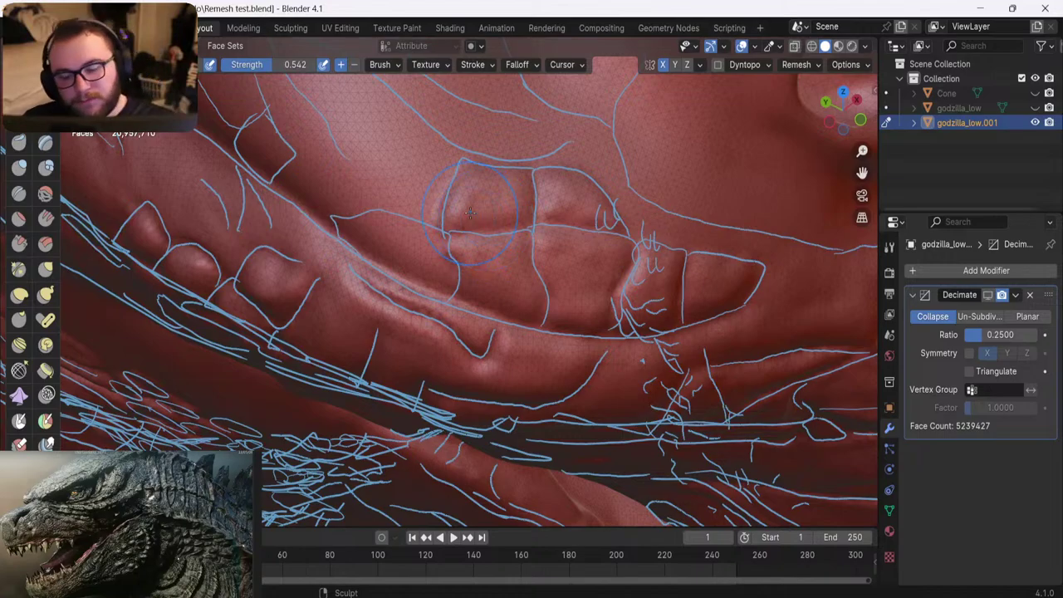
pyautogui.keyDown('shift'); pyautogui.moveTo(455, 228); pyautogui.dragTo(472, 255, button='middle'); pyautogui.keyUp('shift')
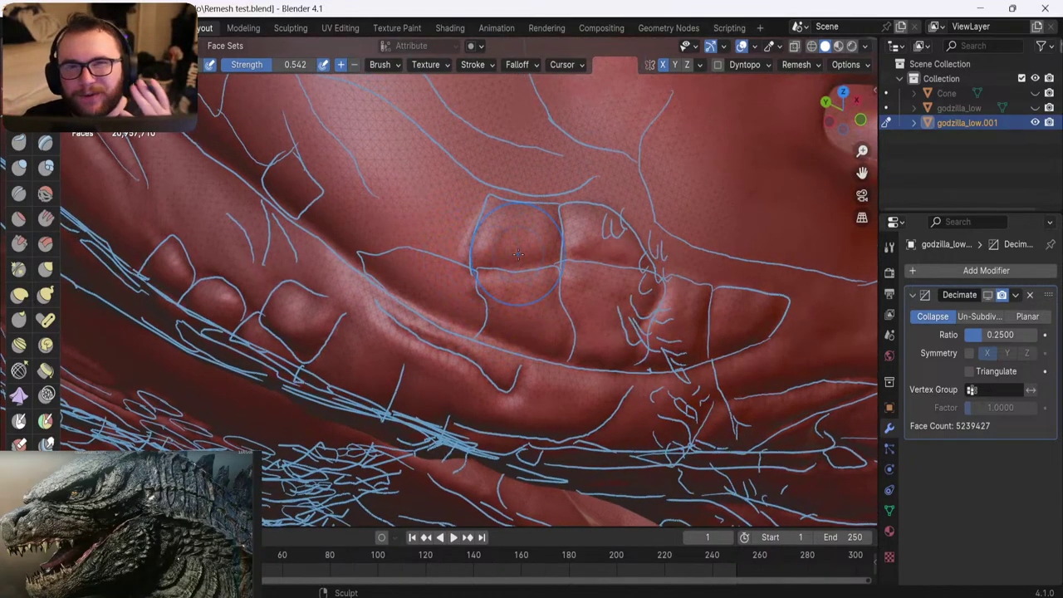
# Build up the pointed rearmost outlined scale of the lower row, rounding its body up to the guide lines at strength 0.542
pyautogui.moveTo(461, 193)
pyautogui.mouseDown(button='middle')
pyautogui.moveTo(447, 171)
pyautogui.moveTo(412, 219)
pyautogui.moveTo(414, 245)
pyautogui.mouseUp(button='middle')
pyautogui.scroll(2, 422, 177)
pyautogui.moveTo(427, 275)
pyautogui.mouseDown()
pyautogui.moveTo(380, 243)
pyautogui.moveTo(443, 256)
pyautogui.moveTo(463, 278)
pyautogui.moveTo(463, 308)
pyautogui.mouseUp()
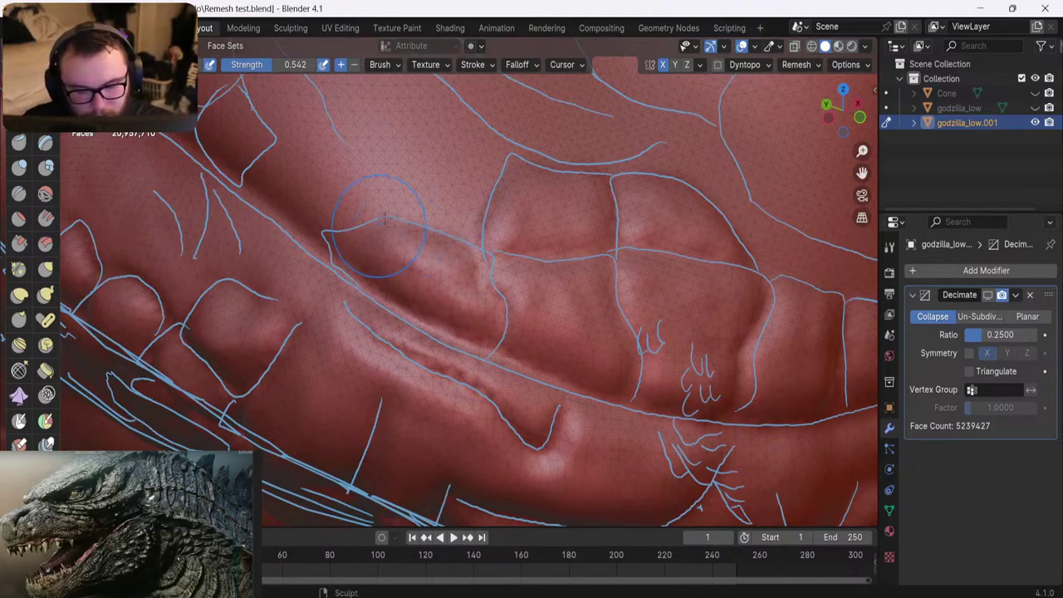
pyautogui.moveTo(380, 225); pyautogui.dragTo(393, 297, button='middle')
pyautogui.moveTo(452, 263); pyautogui.dragTo(422, 291)
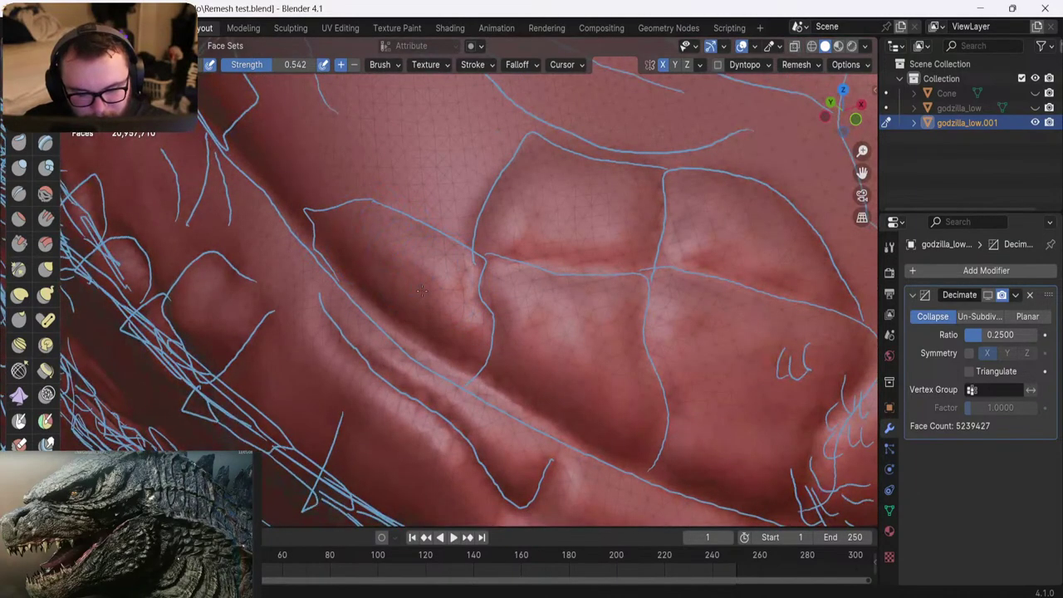
pyautogui.moveTo(376, 267)
pyautogui.mouseDown(button='middle')
pyautogui.moveTo(370, 256)
pyautogui.moveTo(382, 246)
pyautogui.mouseUp(button='middle')
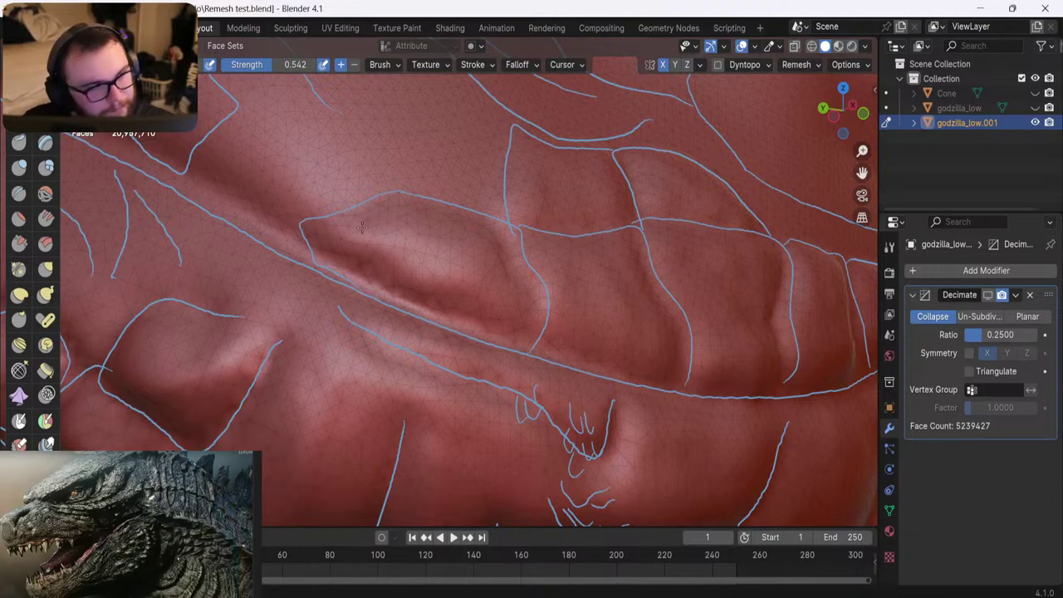
pyautogui.moveTo(368, 225); pyautogui.dragTo(328, 258, button='middle')
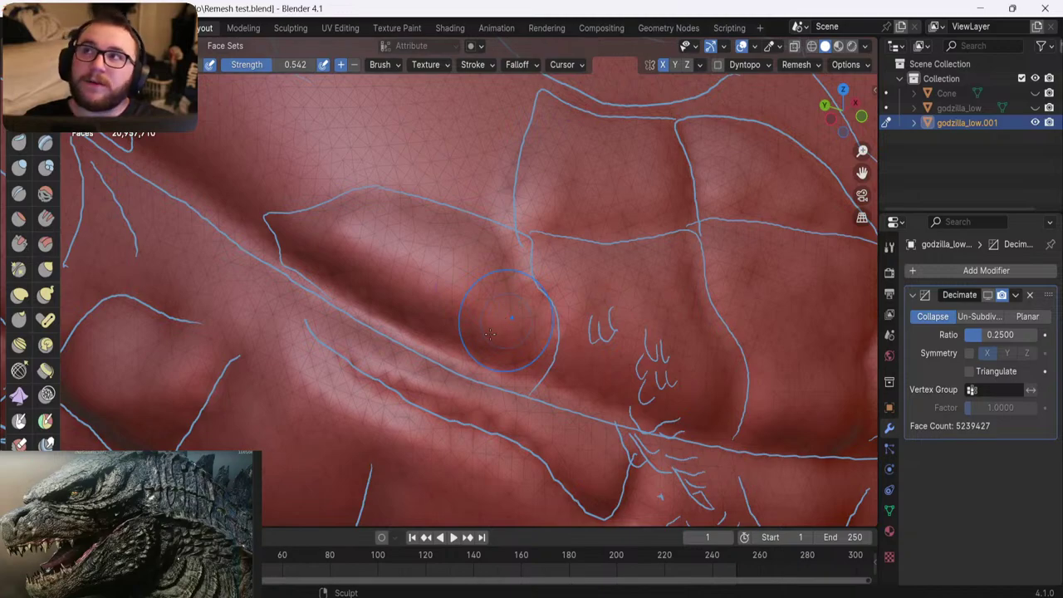
pyautogui.moveTo(391, 228)
pyautogui.keyDown('shift'); pyautogui.mouseDown(button='middle')
pyautogui.moveTo(427, 275)
pyautogui.moveTo(397, 281)
pyautogui.moveTo(406, 247)
pyautogui.moveTo(368, 285)
pyautogui.mouseUp(button='middle'); pyautogui.keyUp('shift')
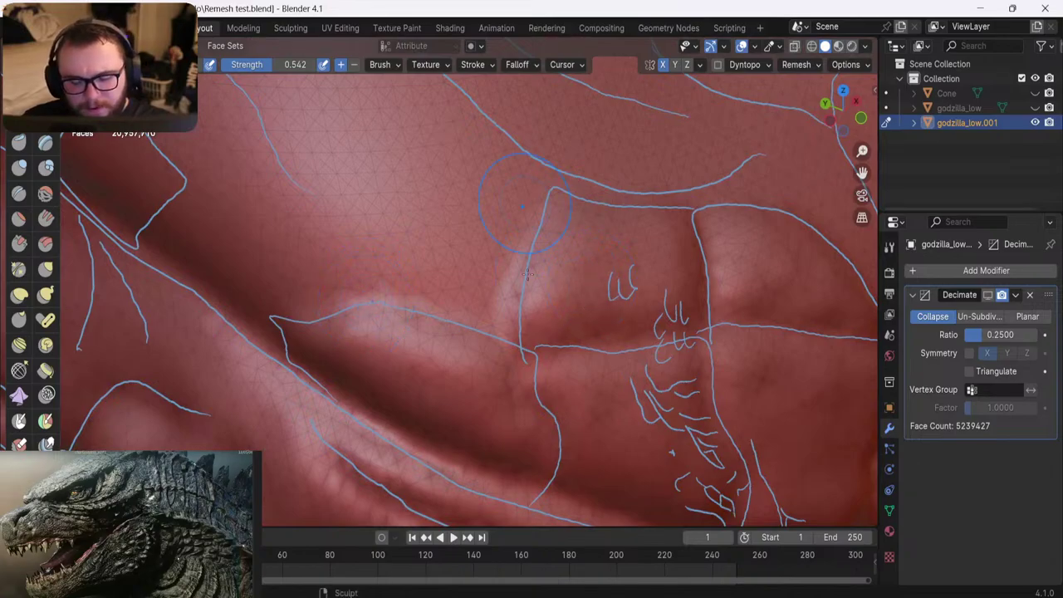
# Sculpt the large folds along the curved guide lines behind the upper scale row, rounding their lower ends above the pointed scale at strength 0.542
pyautogui.scroll(-2, 528, 275)
pyautogui.moveTo(514, 284)
pyautogui.keyDown('shift'); pyautogui.mouseDown(button='middle')
pyautogui.moveTo(468, 257)
pyautogui.moveTo(451, 324)
pyautogui.mouseUp(button='middle'); pyautogui.keyUp('shift')
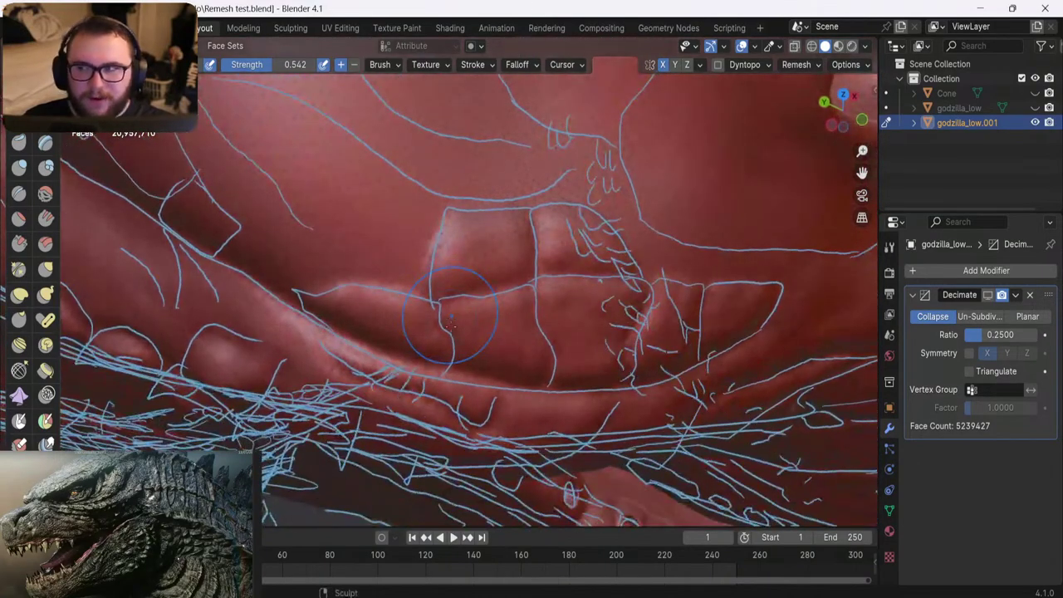
pyautogui.moveTo(362, 220)
pyautogui.keyDown('shift'); pyautogui.mouseDown(button='middle')
pyautogui.moveTo(405, 244)
pyautogui.moveTo(342, 241)
pyautogui.moveTo(439, 275)
pyautogui.mouseUp(button='middle'); pyautogui.keyUp('shift')
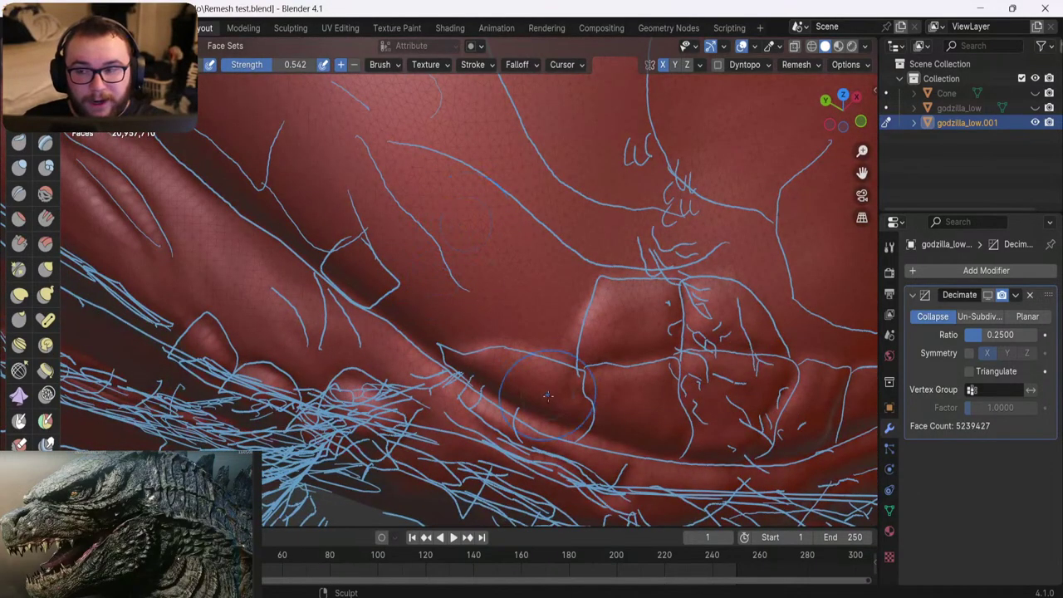
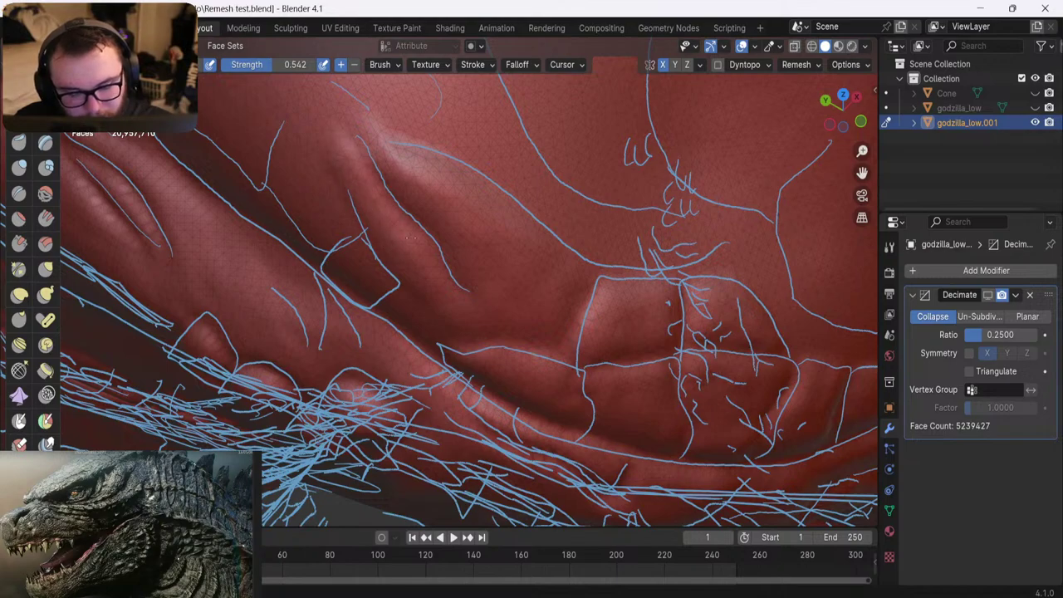
pyautogui.moveTo(431, 295); pyautogui.dragTo(409, 203, button='middle')
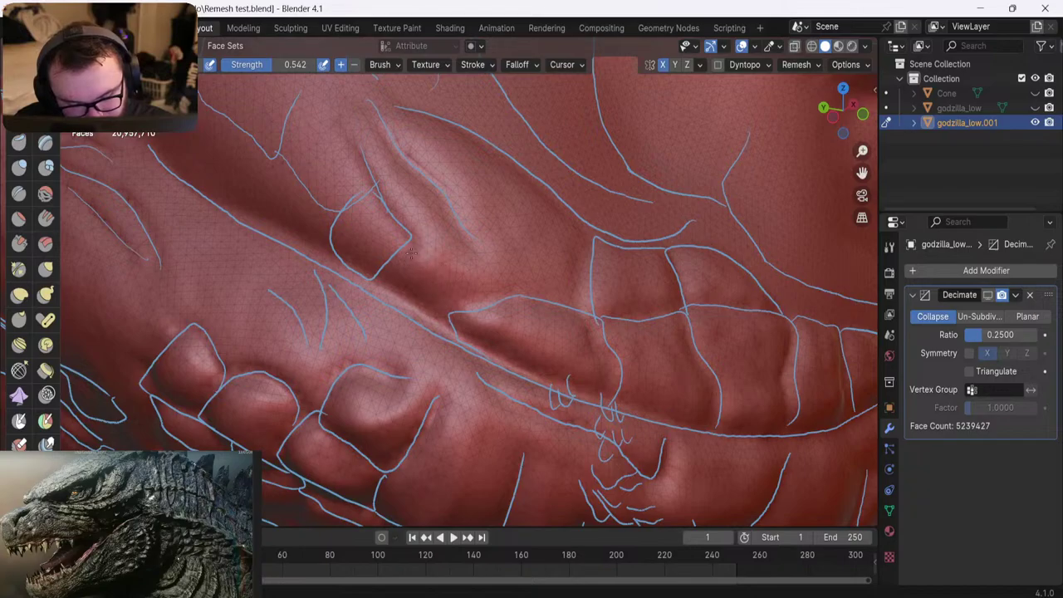
pyautogui.moveTo(387, 250)
pyautogui.mouseDown(button='middle')
pyautogui.moveTo(402, 217)
pyautogui.moveTo(438, 245)
pyautogui.mouseUp(button='middle')
pyautogui.scroll(3, 399, 212)
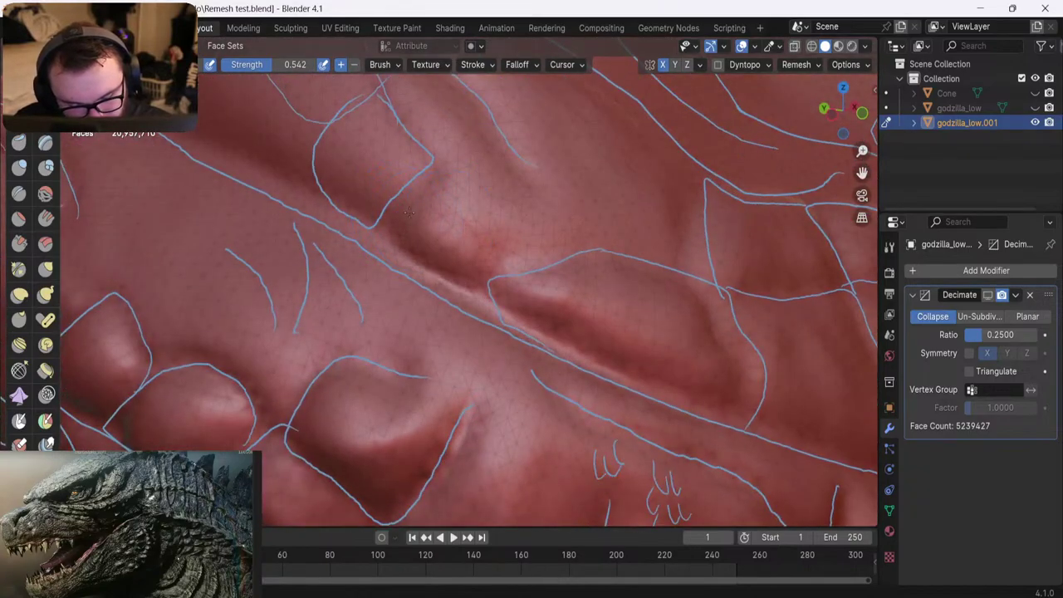
pyautogui.moveTo(405, 201); pyautogui.dragTo(490, 250)
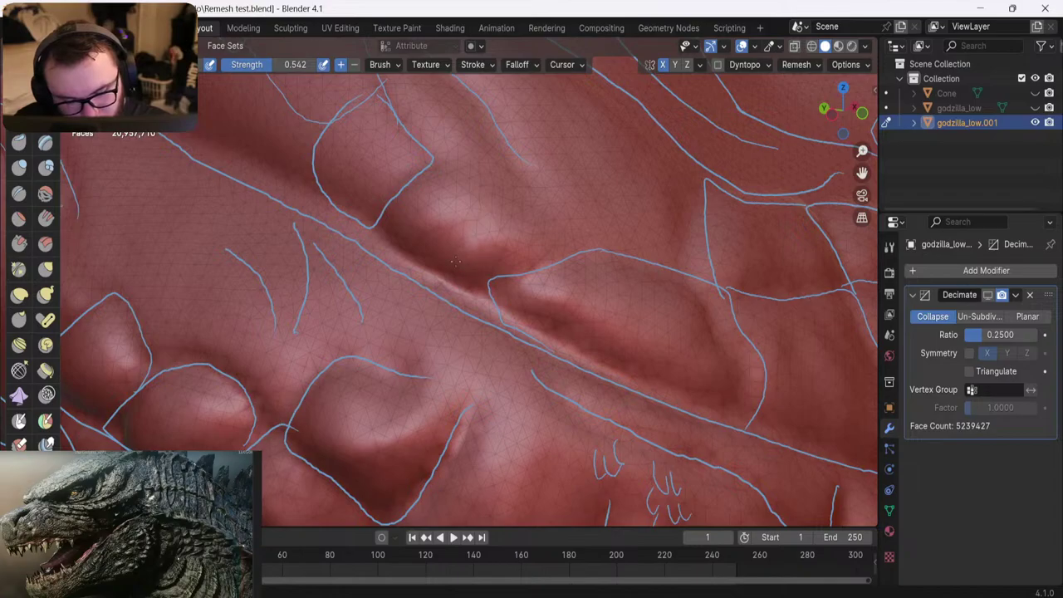
pyautogui.moveTo(410, 216)
pyautogui.mouseDown(button='middle')
pyautogui.moveTo(406, 258)
pyautogui.moveTo(419, 267)
pyautogui.mouseUp(button='middle')
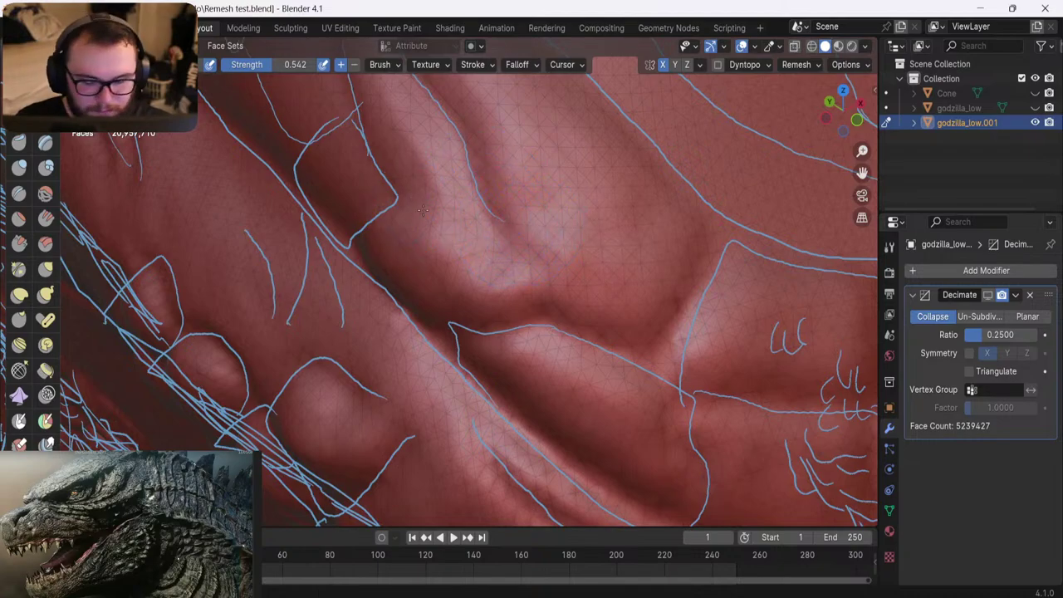
# Raise the small diamond-shaped outlined scale behind the large folds into a rounded bump at strength 0.542
pyautogui.moveTo(444, 236)
pyautogui.keyDown('shift'); pyautogui.mouseDown(button='middle')
pyautogui.moveTo(458, 220)
pyautogui.moveTo(480, 236)
pyautogui.moveTo(519, 226)
pyautogui.moveTo(563, 301)
pyautogui.moveTo(490, 274)
pyautogui.moveTo(423, 183)
pyautogui.moveTo(392, 211)
pyautogui.mouseUp(button='middle'); pyautogui.keyUp('shift')
pyautogui.scroll(4, 421, 183)
pyautogui.moveTo(436, 217)
pyautogui.mouseDown()
pyautogui.moveTo(416, 262)
pyautogui.moveTo(439, 237)
pyautogui.moveTo(431, 206)
pyautogui.moveTo(472, 247)
pyautogui.moveTo(399, 236)
pyautogui.moveTo(428, 259)
pyautogui.mouseUp()
pyautogui.moveTo(433, 222); pyautogui.dragTo(439, 211, button='middle')
pyautogui.scroll(3, 438, 210)
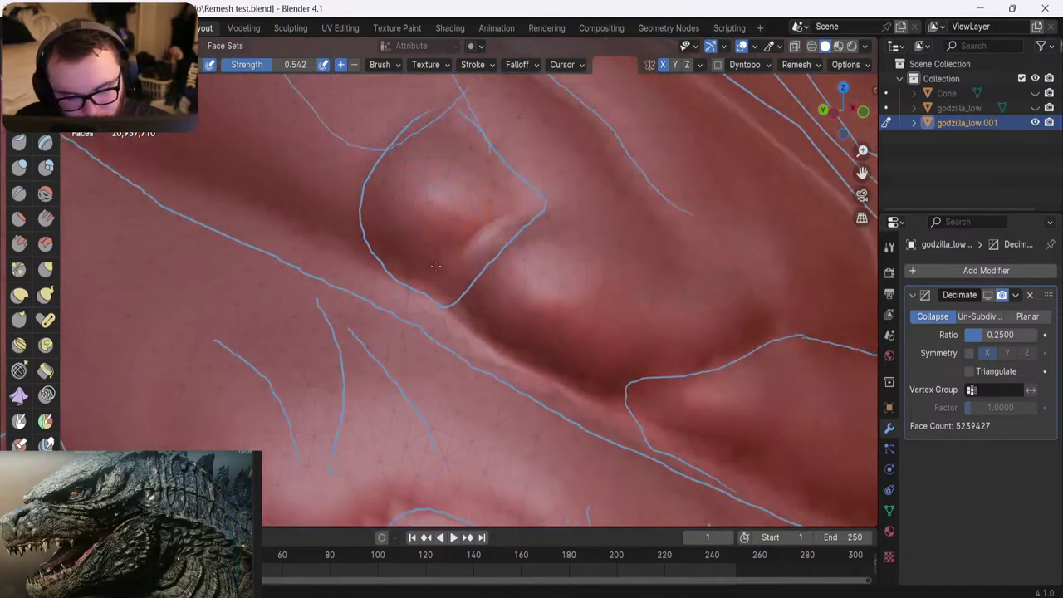
pyautogui.moveTo(370, 223); pyautogui.dragTo(437, 193, button='middle')
pyautogui.moveTo(436, 193); pyautogui.dragTo(464, 240)
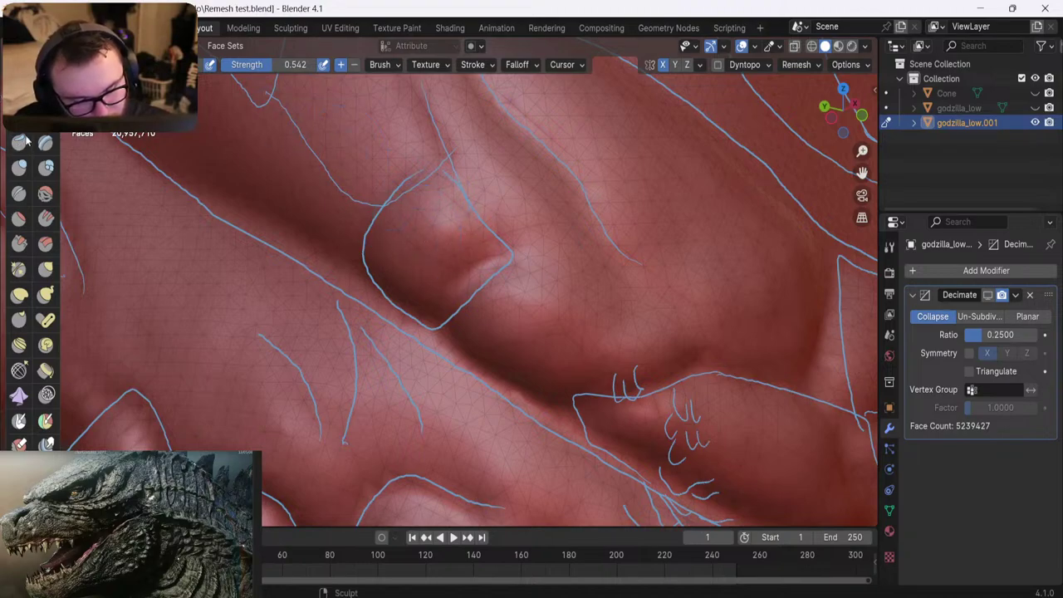
# Cut creases around the diamond-shaped scale and along the base of the adjoining fold with the Crease brush at strength 0.741
pyautogui.click(19, 196)
pyautogui.moveTo(444, 164)
pyautogui.mouseDown()
pyautogui.moveTo(507, 252)
pyautogui.moveTo(435, 165)
pyautogui.mouseUp()
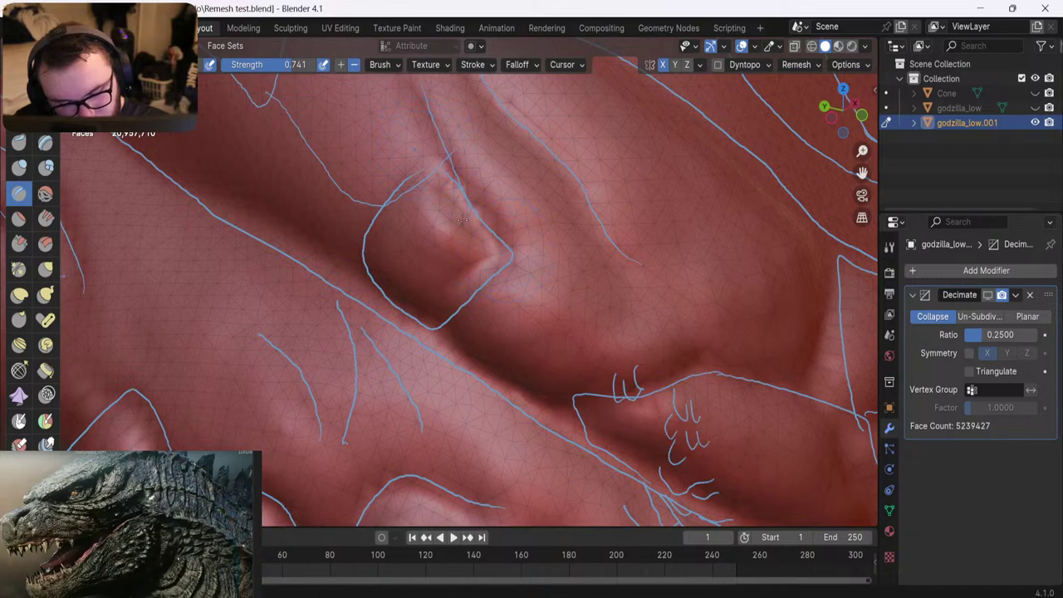
pyautogui.moveTo(425, 151)
pyautogui.mouseDown(button='middle')
pyautogui.moveTo(424, 262)
pyautogui.moveTo(456, 267)
pyautogui.mouseUp(button='middle')
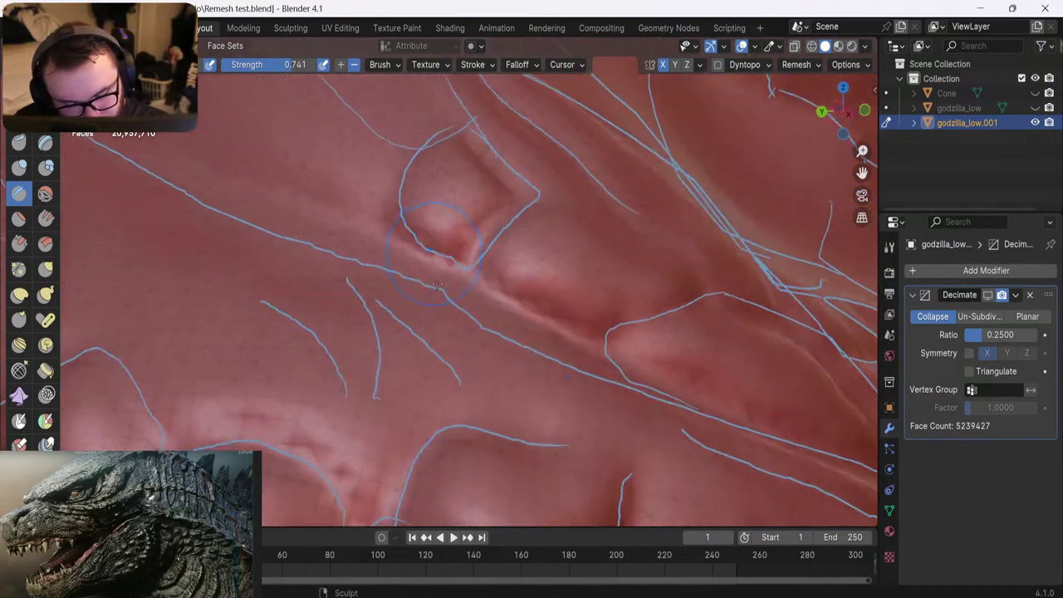
pyautogui.moveTo(448, 255); pyautogui.dragTo(404, 219)
pyautogui.moveTo(353, 231); pyautogui.dragTo(443, 263, button='middle')
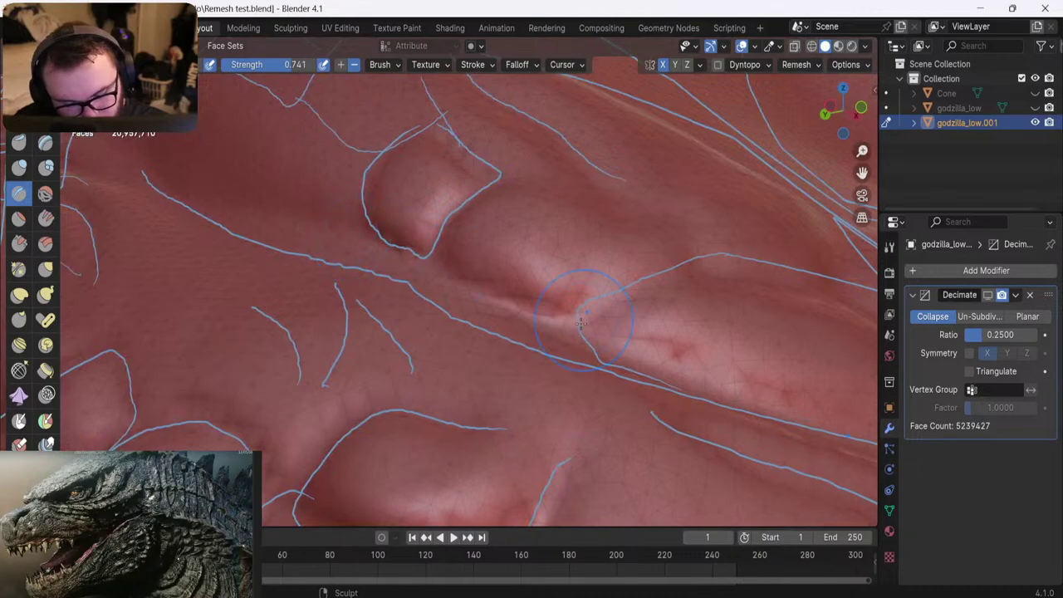
pyautogui.moveTo(583, 315)
pyautogui.mouseDown()
pyautogui.moveTo(500, 299)
pyautogui.moveTo(425, 241)
pyautogui.mouseUp()
pyautogui.moveTo(423, 238)
pyautogui.mouseDown(button='middle')
pyautogui.moveTo(435, 306)
pyautogui.moveTo(349, 249)
pyautogui.mouseUp(button='middle')
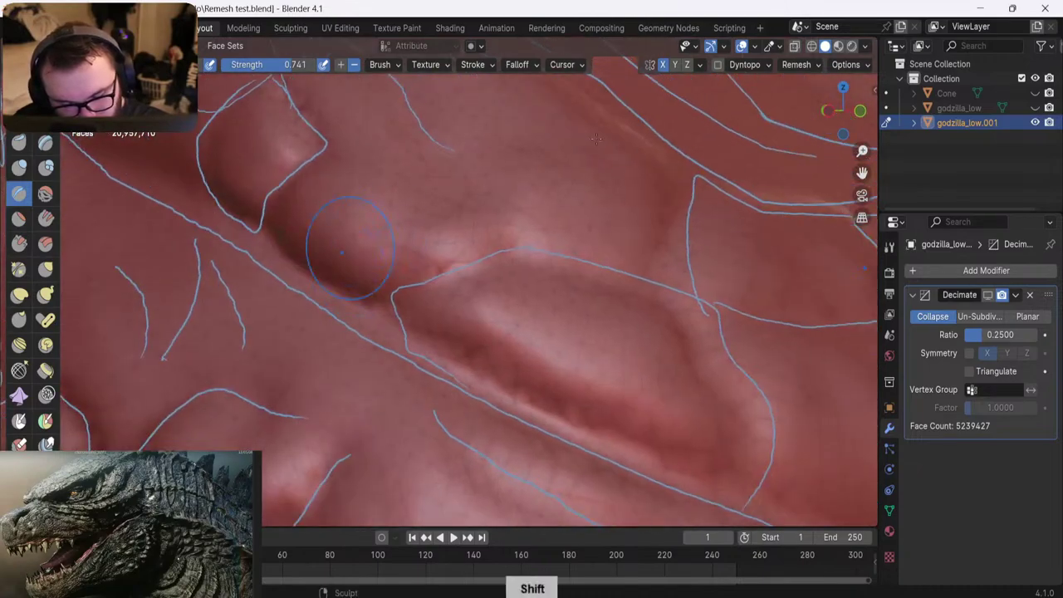
# Hide the viewport overlays and crease the upper and front edges of the pointed rearmost scale at strength 0.741
pyautogui.click(741, 47)
pyautogui.moveTo(635, 190); pyautogui.dragTo(550, 214, button='middle')
pyautogui.moveTo(466, 239); pyautogui.dragTo(405, 239, button='middle')
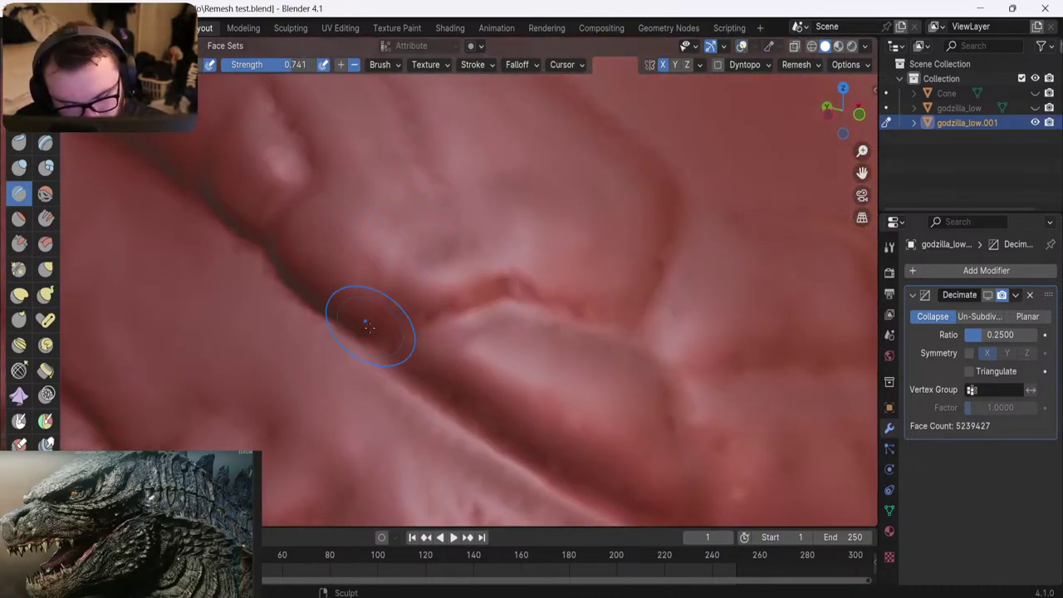
pyautogui.moveTo(372, 325)
pyautogui.mouseDown()
pyautogui.moveTo(527, 290)
pyautogui.moveTo(618, 325)
pyautogui.mouseUp()
pyautogui.moveTo(652, 370)
pyautogui.keyDown('shift'); pyautogui.mouseDown(button='middle')
pyautogui.moveTo(491, 266)
pyautogui.moveTo(467, 167)
pyautogui.mouseUp(button='middle'); pyautogui.keyUp('shift')
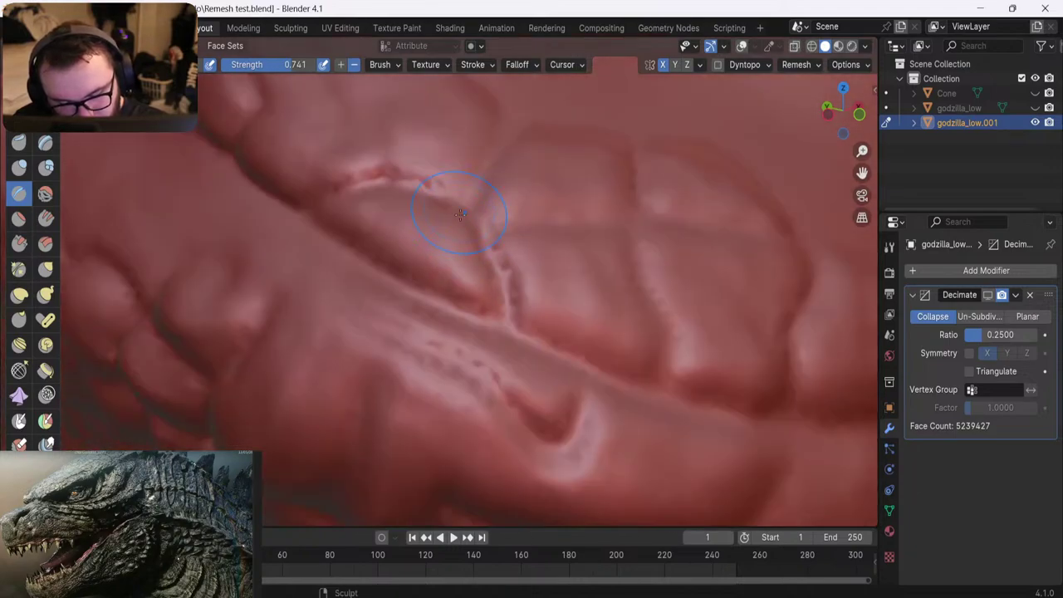
pyautogui.moveTo(460, 215); pyautogui.dragTo(454, 256, button='middle')
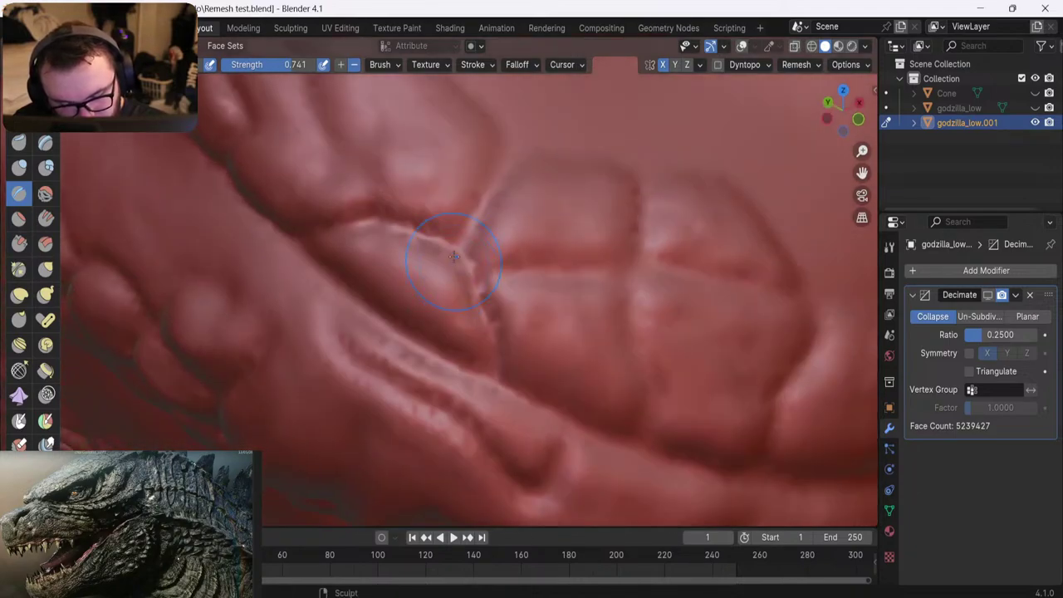
# Crease the rear edge of the upper scale row and the seams between the upper and lower scales at strength 0.741
pyautogui.moveTo(508, 147); pyautogui.dragTo(469, 240)
pyautogui.moveTo(515, 135); pyautogui.dragTo(471, 249)
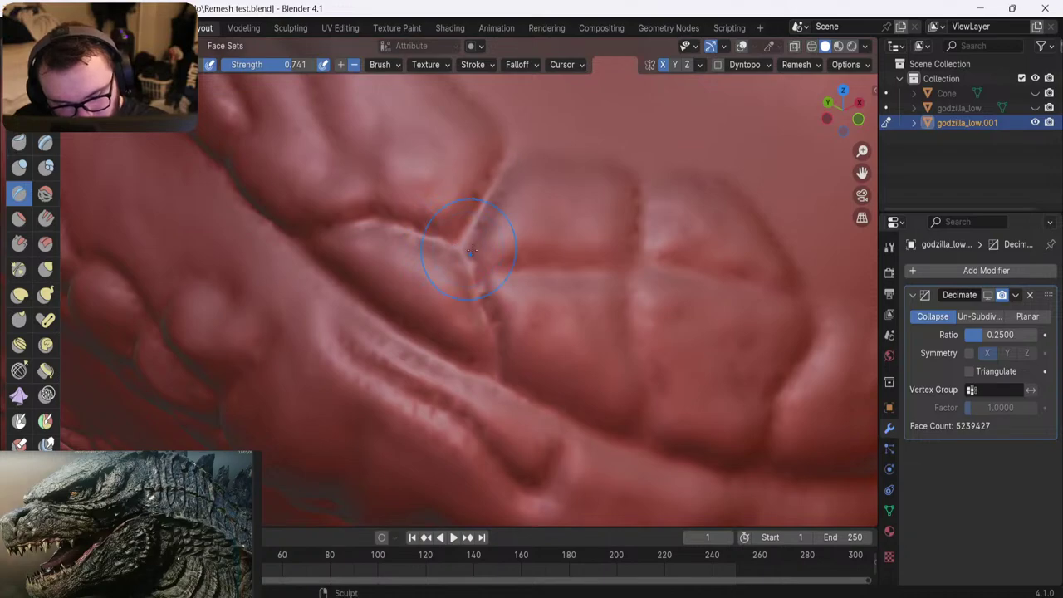
pyautogui.moveTo(601, 266); pyautogui.dragTo(504, 233)
pyautogui.moveTo(633, 168)
pyautogui.mouseDown()
pyautogui.moveTo(612, 320)
pyautogui.moveTo(614, 431)
pyautogui.mouseUp()
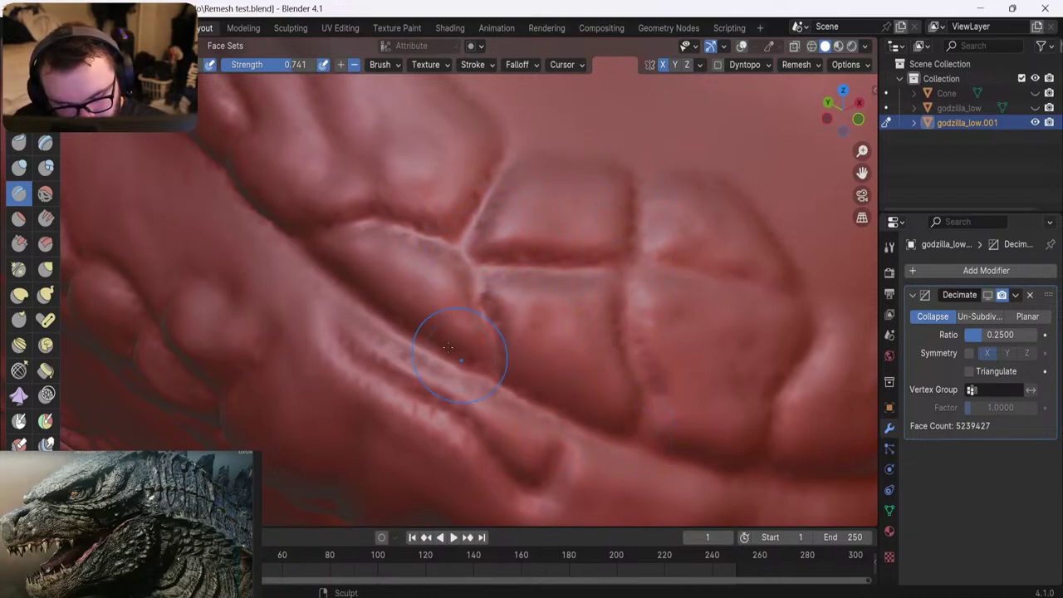
pyautogui.moveTo(588, 385)
pyautogui.keyDown('shift'); pyautogui.mouseDown(button='middle')
pyautogui.moveTo(379, 265)
pyautogui.moveTo(390, 179)
pyautogui.mouseUp(button='middle'); pyautogui.keyUp('shift')
pyautogui.moveTo(527, 197); pyautogui.dragTo(365, 151)
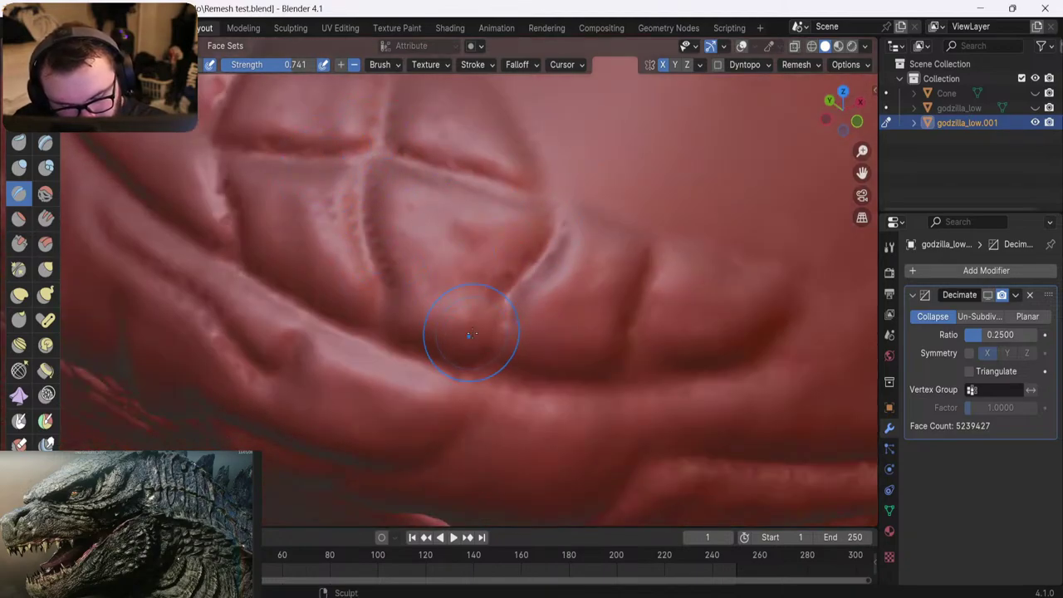
# Crease the dividing line, upper edges and base of the two frontmost lower scales at strength 0.741
pyautogui.moveTo(462, 332); pyautogui.dragTo(427, 308, button='middle')
pyautogui.moveTo(636, 264)
pyautogui.mouseDown()
pyautogui.moveTo(565, 371)
pyautogui.moveTo(505, 379)
pyautogui.moveTo(737, 283)
pyautogui.moveTo(784, 309)
pyautogui.mouseUp()
pyautogui.moveTo(765, 348); pyautogui.dragTo(642, 408)
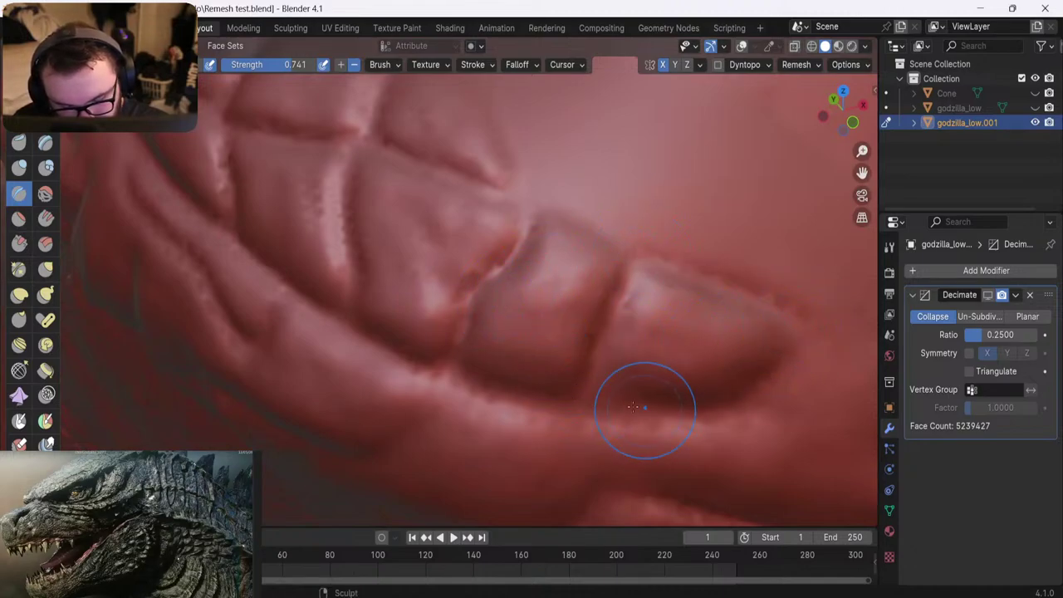
pyautogui.moveTo(749, 418)
pyautogui.mouseDown()
pyautogui.moveTo(509, 406)
pyautogui.moveTo(450, 379)
pyautogui.mouseUp()
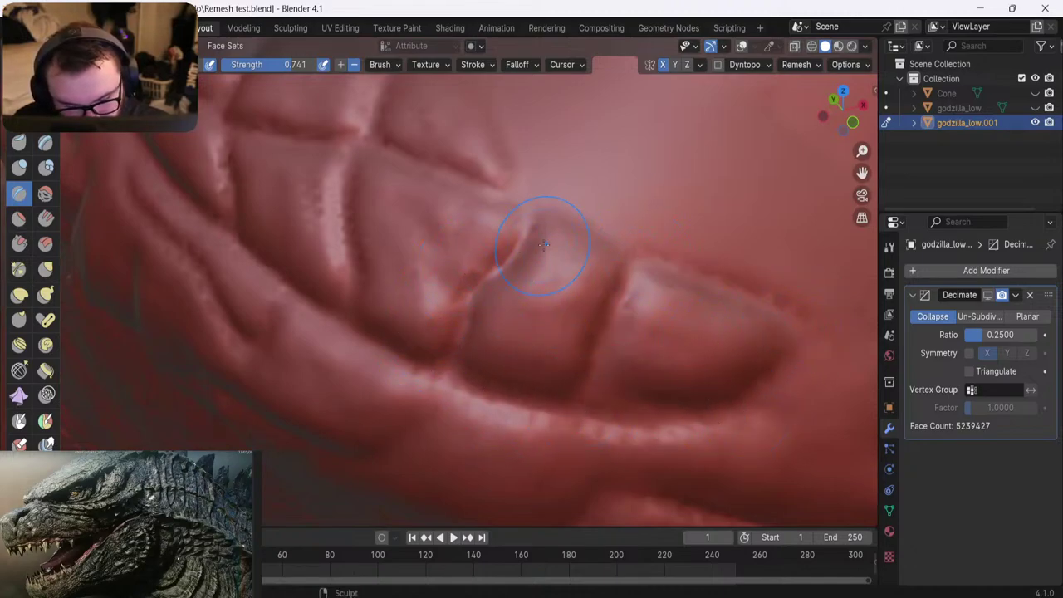
pyautogui.moveTo(619, 246); pyautogui.dragTo(495, 184)
# Crease the curved outer edge of the front scale in the upper row at strength 0.741
pyautogui.keyDown('shift'); pyautogui.moveTo(391, 136); pyautogui.dragTo(449, 232, button='middle'); pyautogui.keyUp('shift')
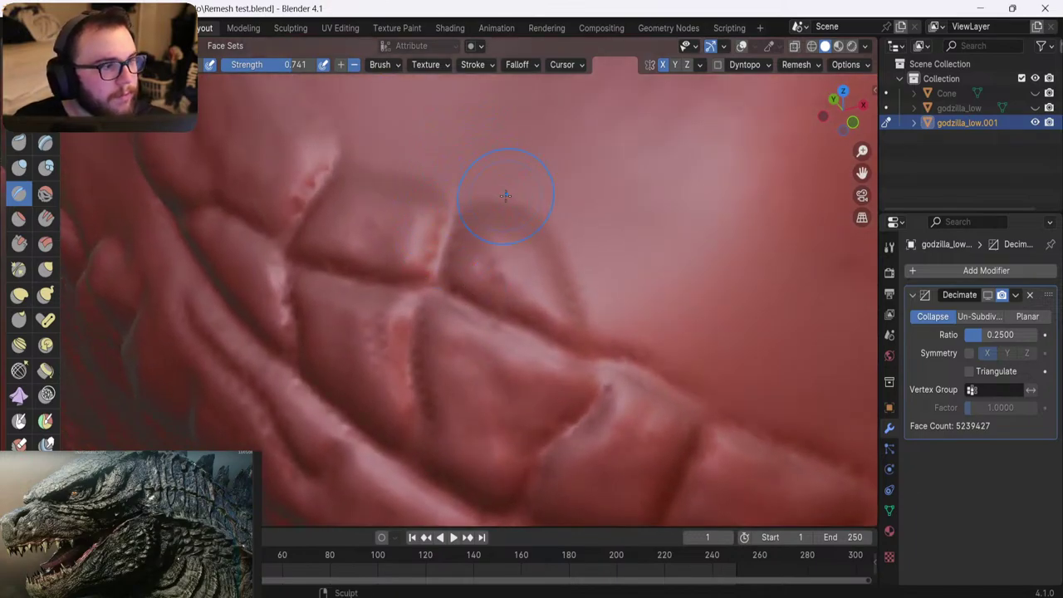
pyautogui.press('shift')
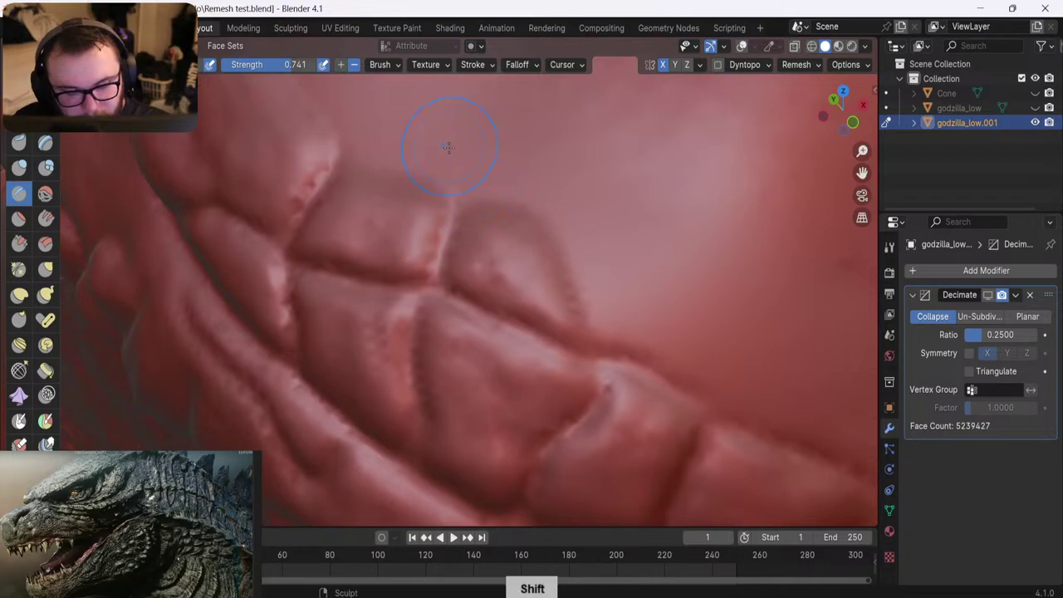
pyautogui.moveTo(452, 211)
pyautogui.mouseDown()
pyautogui.moveTo(562, 237)
pyautogui.moveTo(593, 332)
pyautogui.mouseUp()
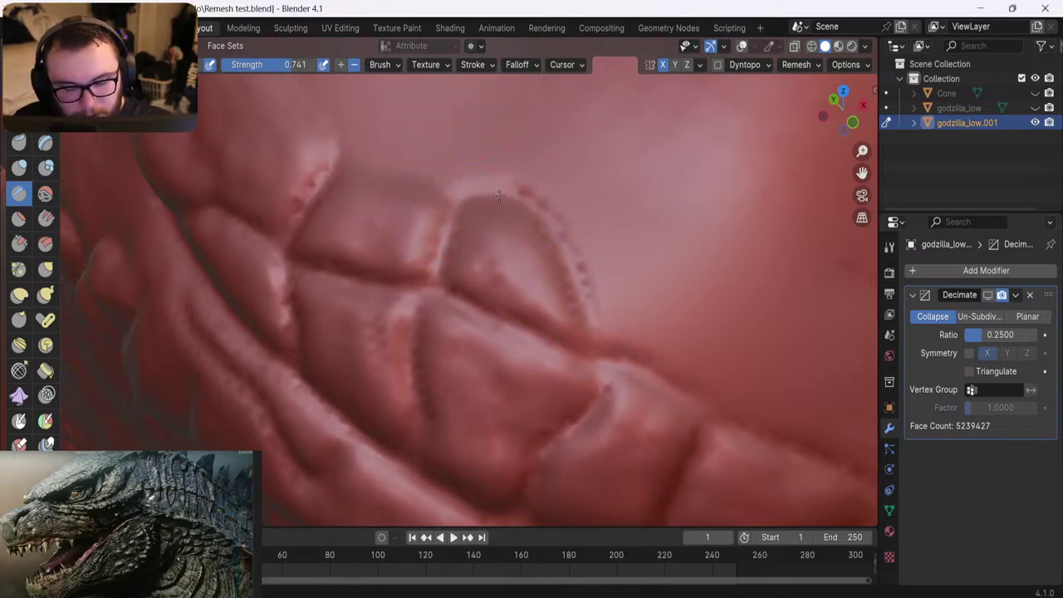
# Crease the upper edges of the two front scales in the upper row with the Crease brush at strength 0.741
pyautogui.press('shift')
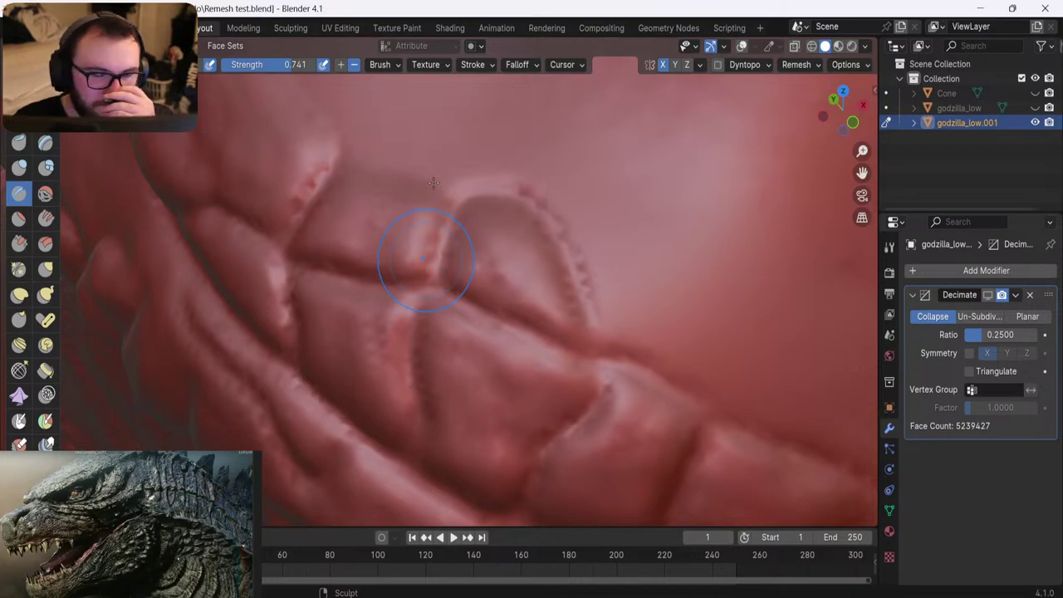
pyautogui.keyDown('shift'); pyautogui.moveTo(432, 179); pyautogui.dragTo(512, 243, button='middle'); pyautogui.keyUp('shift')
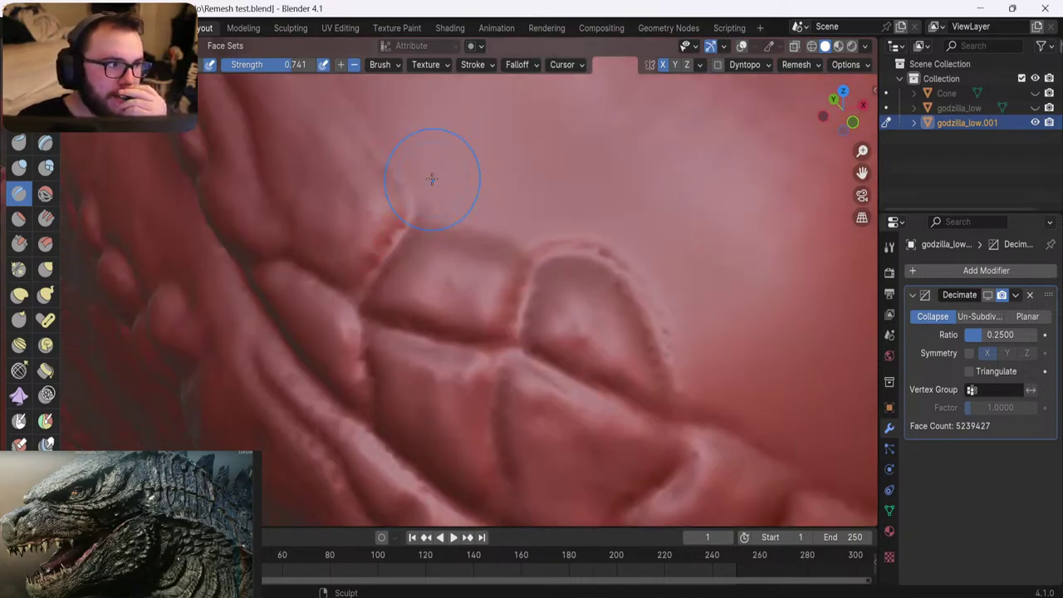
pyautogui.moveTo(340, 244); pyautogui.dragTo(525, 268, button='middle')
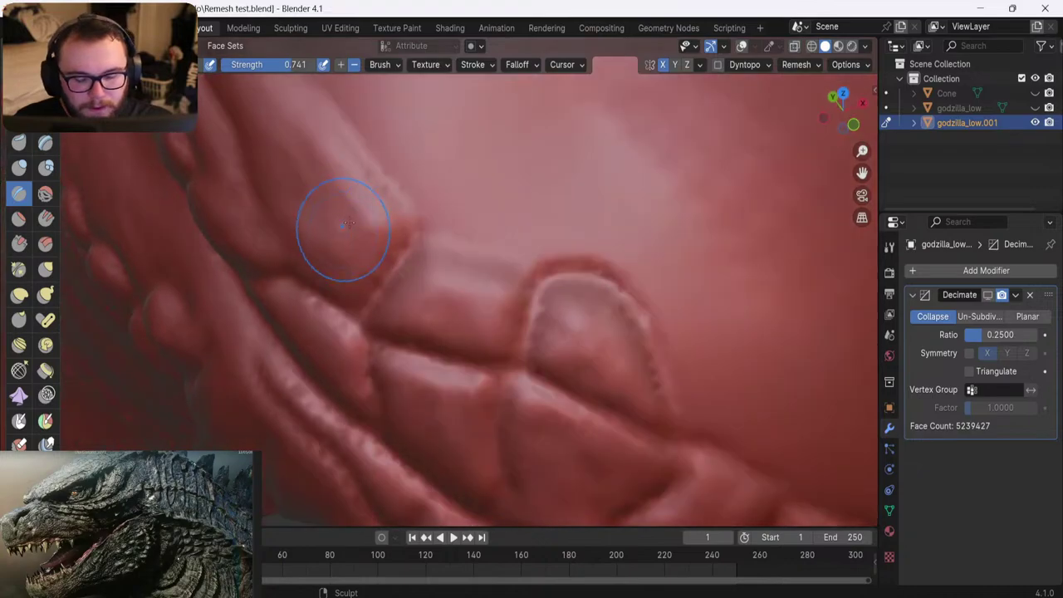
pyautogui.moveTo(530, 261)
pyautogui.mouseDown()
pyautogui.moveTo(492, 236)
pyautogui.moveTo(404, 227)
pyautogui.mouseUp()
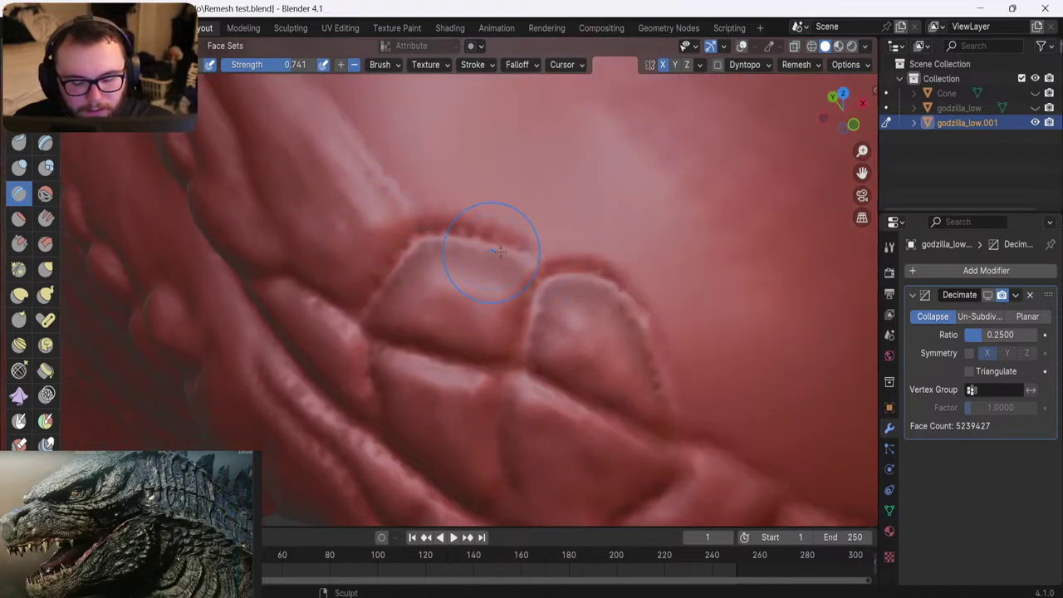
pyautogui.moveTo(542, 258); pyautogui.dragTo(500, 241)
# Crease the inner fold and the long upper edge of the pointed rearmost scale, following the guide lines
pyautogui.keyDown('shift'); pyautogui.moveTo(342, 176); pyautogui.dragTo(441, 297, button='middle'); pyautogui.keyUp('shift')
pyautogui.moveTo(308, 168)
pyautogui.mouseDown(button='middle')
pyautogui.moveTo(327, 157)
pyautogui.moveTo(333, 179)
pyautogui.moveTo(314, 146)
pyautogui.mouseUp(button='middle')
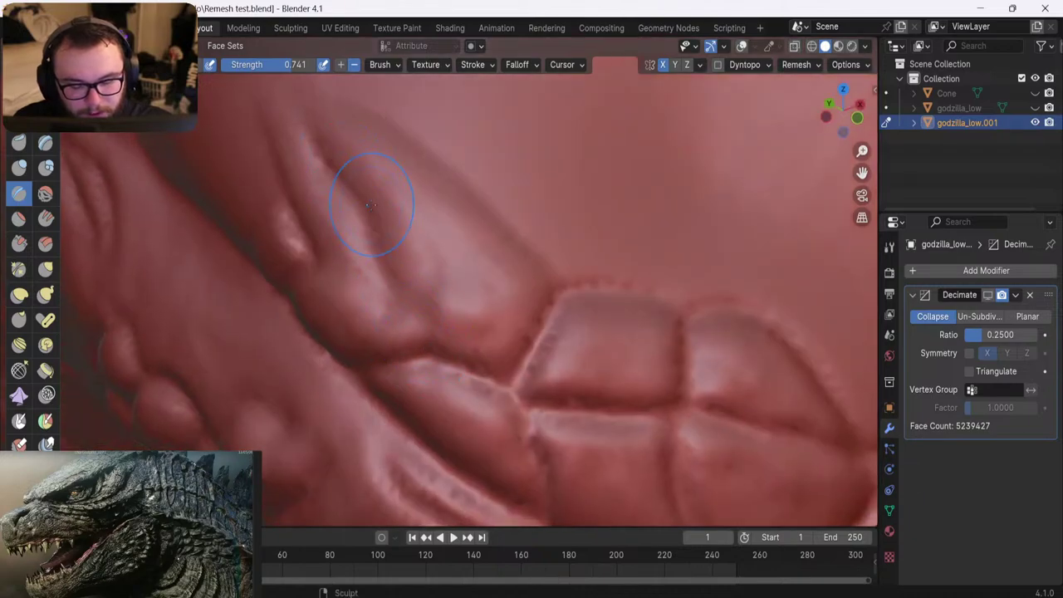
pyautogui.click(741, 46)
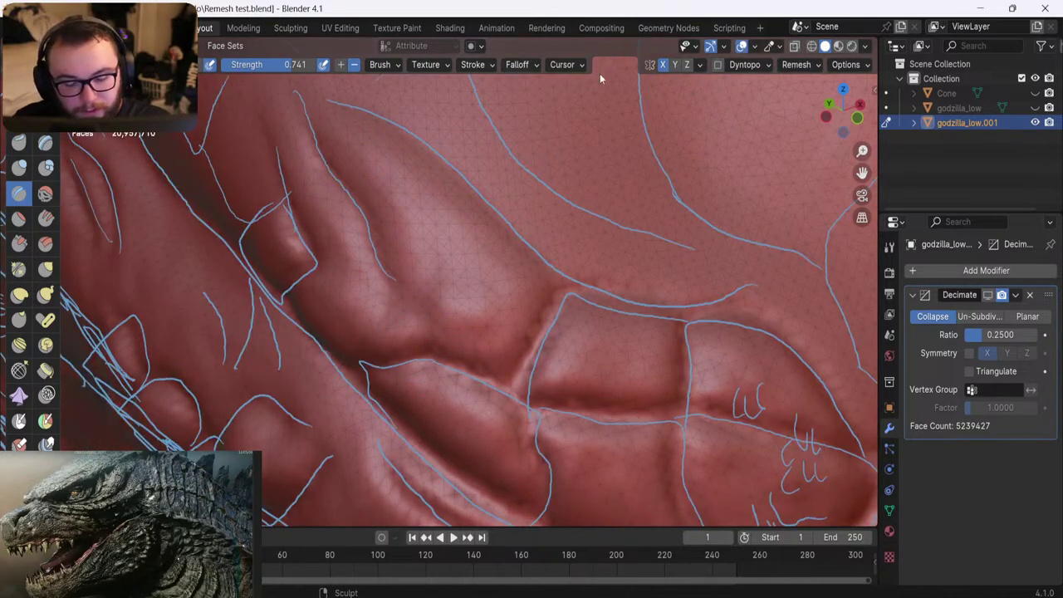
pyautogui.click(742, 47)
pyautogui.moveTo(394, 180); pyautogui.dragTo(366, 118, button='middle')
pyautogui.keyDown('shift'); pyautogui.moveTo(283, 118); pyautogui.dragTo(309, 179, button='middle'); pyautogui.keyUp('shift')
pyautogui.moveTo(328, 168)
pyautogui.mouseDown()
pyautogui.moveTo(361, 233)
pyautogui.moveTo(431, 317)
pyautogui.moveTo(461, 382)
pyautogui.mouseUp()
pyautogui.moveTo(332, 160)
pyautogui.mouseDown()
pyautogui.moveTo(415, 195)
pyautogui.moveTo(573, 320)
pyautogui.mouseUp()
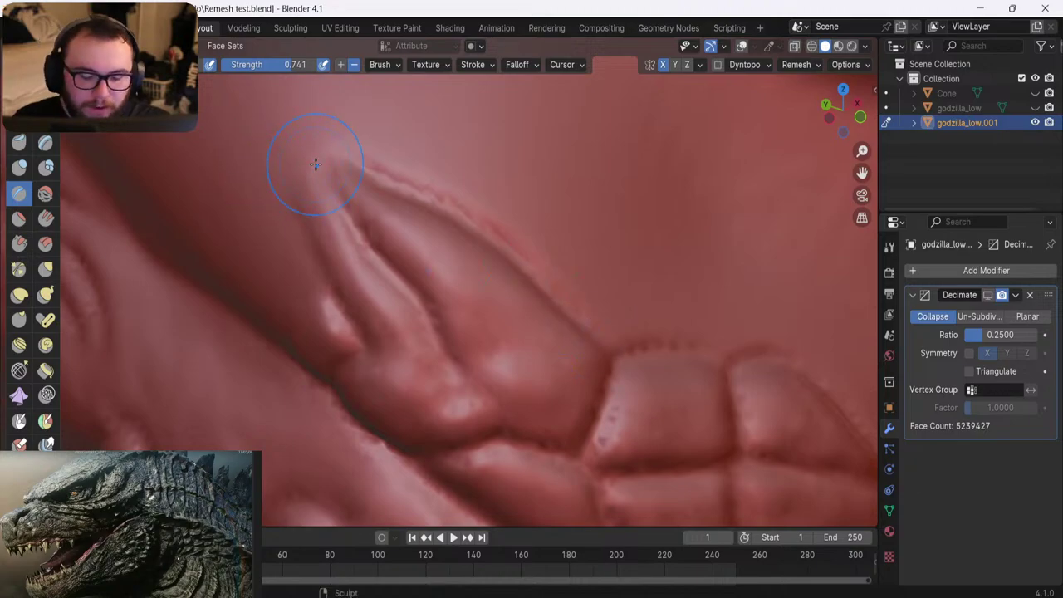
# Crease the rear fold of the pointed scale down to the small round bump and sharpen the lower end of its long upper edge
pyautogui.moveTo(317, 170)
pyautogui.mouseDown()
pyautogui.moveTo(332, 287)
pyautogui.moveTo(349, 324)
pyautogui.mouseUp()
pyautogui.click(742, 47)
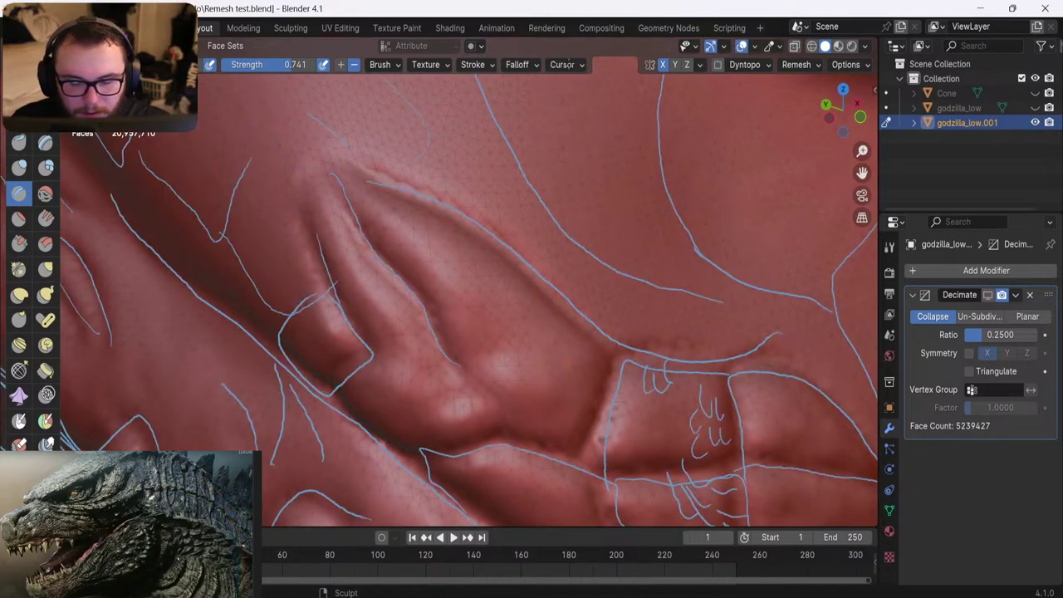
pyautogui.click(742, 47)
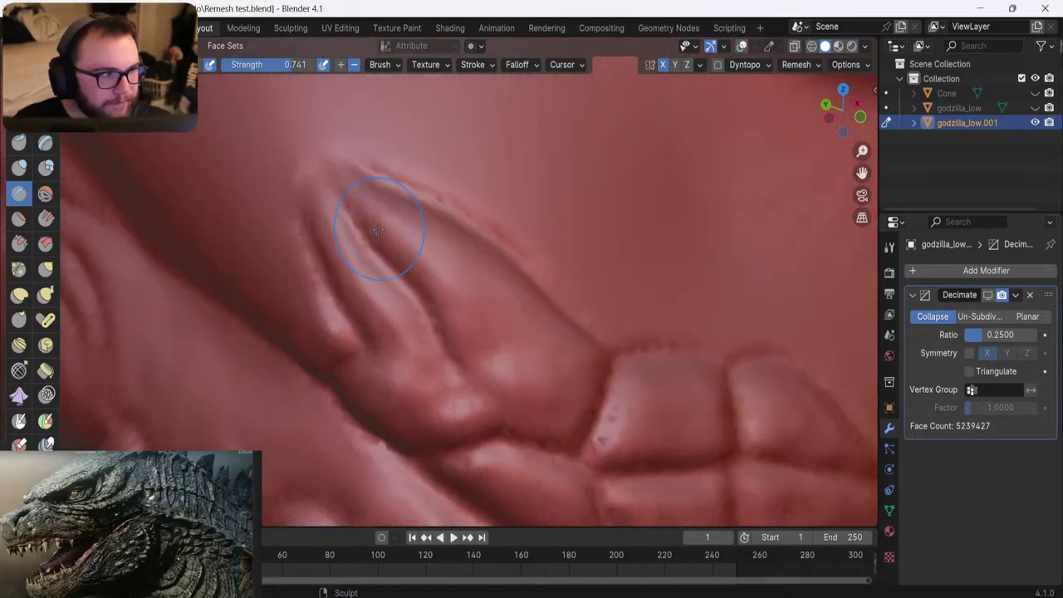
pyautogui.moveTo(413, 266); pyautogui.dragTo(391, 284, button='middle')
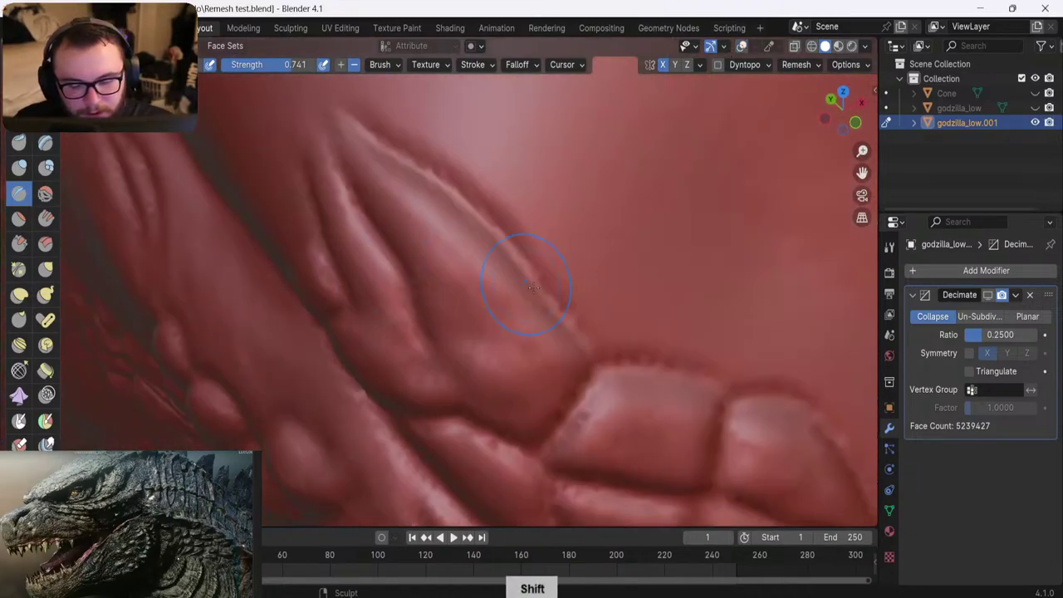
pyautogui.moveTo(568, 331); pyautogui.dragTo(558, 315)
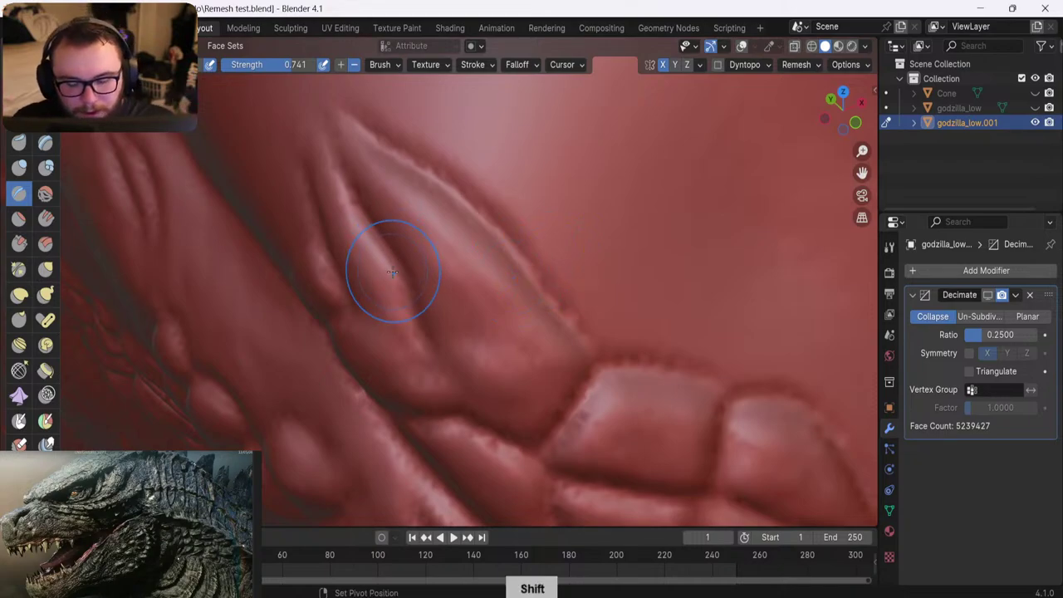
# Show the viewport overlays with the annotated guide lines over the whole head again
pyautogui.moveTo(372, 246)
pyautogui.keyDown('shift'); pyautogui.mouseDown(button='middle')
pyautogui.moveTo(437, 325)
pyautogui.moveTo(474, 312)
pyautogui.mouseUp(button='middle'); pyautogui.keyUp('shift')
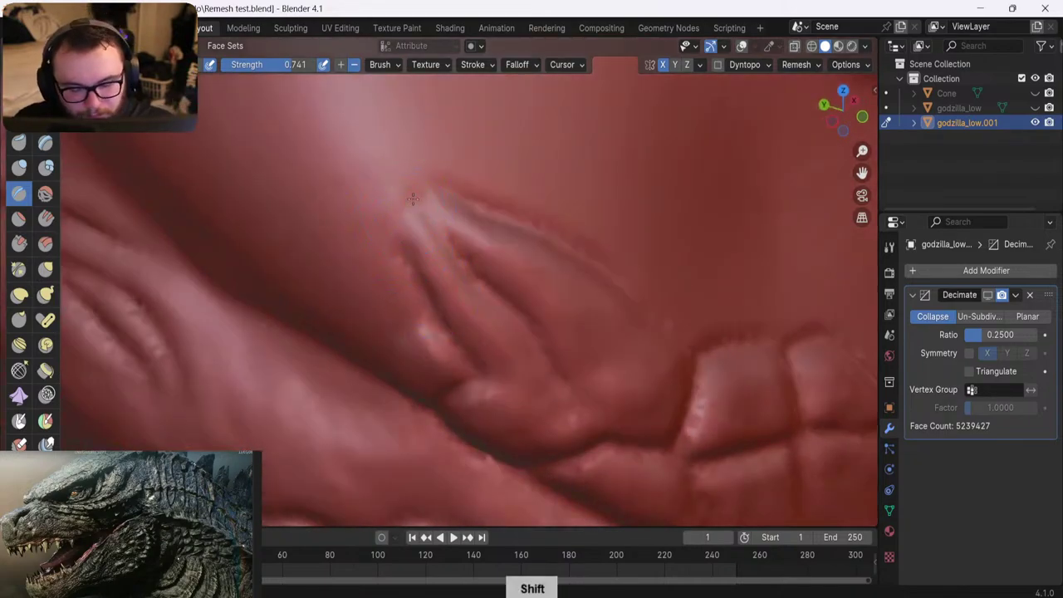
pyautogui.moveTo(356, 154)
pyautogui.mouseDown(button='middle')
pyautogui.moveTo(352, 308)
pyautogui.moveTo(317, 231)
pyautogui.moveTo(287, 223)
pyautogui.moveTo(310, 176)
pyautogui.mouseUp(button='middle')
pyautogui.scroll(-5, 307, 228)
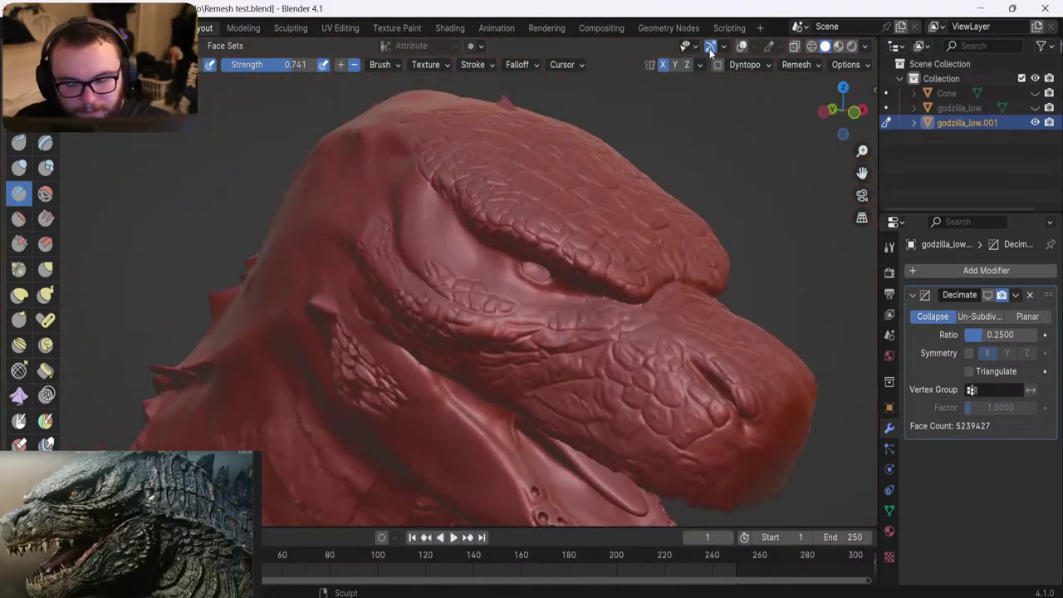
pyautogui.click(741, 46)
pyautogui.moveTo(373, 283); pyautogui.dragTo(388, 300, button='middle')
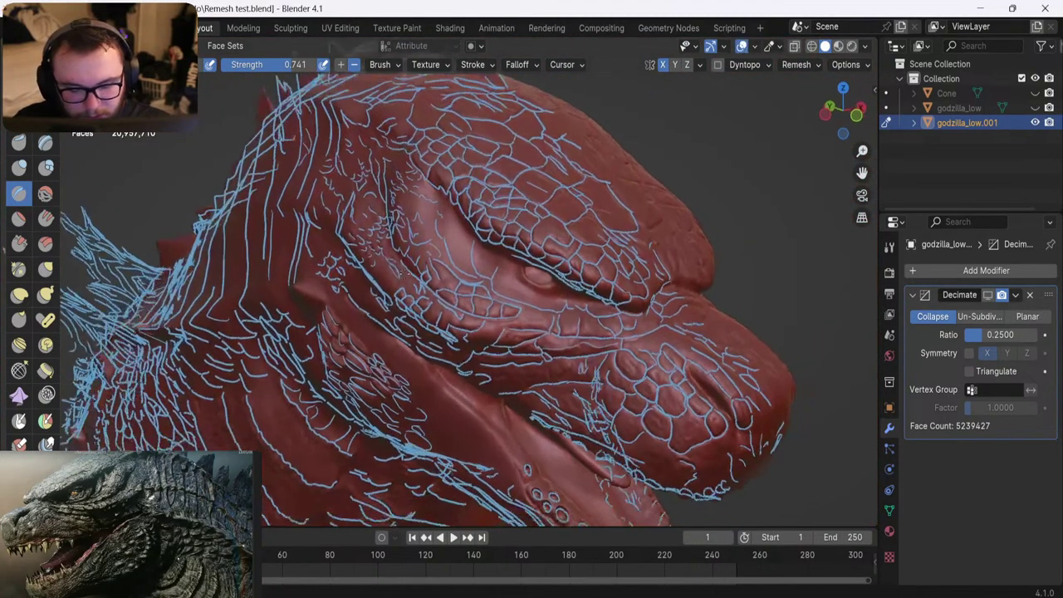
# Crease the long guide line along the groove between the cheek ridge and the pointed scale at strength 0.741
pyautogui.scroll(6, 396, 249)
pyautogui.moveTo(390, 237)
pyautogui.keyDown('shift'); pyautogui.mouseDown(button='middle')
pyautogui.moveTo(401, 249)
pyautogui.moveTo(436, 231)
pyautogui.mouseUp(button='middle'); pyautogui.keyUp('shift')
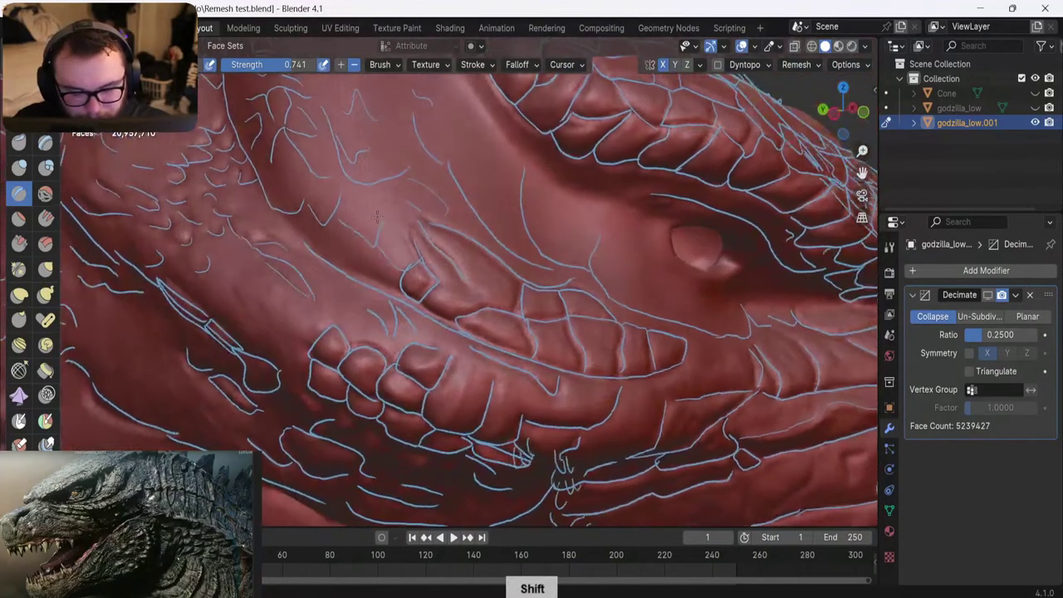
pyautogui.scroll(7, 407, 266)
pyautogui.keyDown('shift'); pyautogui.moveTo(299, 211); pyautogui.dragTo(480, 273, button='middle'); pyautogui.keyUp('shift')
pyautogui.moveTo(313, 230)
pyautogui.keyDown('shift'); pyautogui.mouseDown(button='middle')
pyautogui.moveTo(362, 216)
pyautogui.moveTo(312, 241)
pyautogui.mouseUp(button='middle'); pyautogui.keyUp('shift')
pyautogui.scroll(-4, 357, 216)
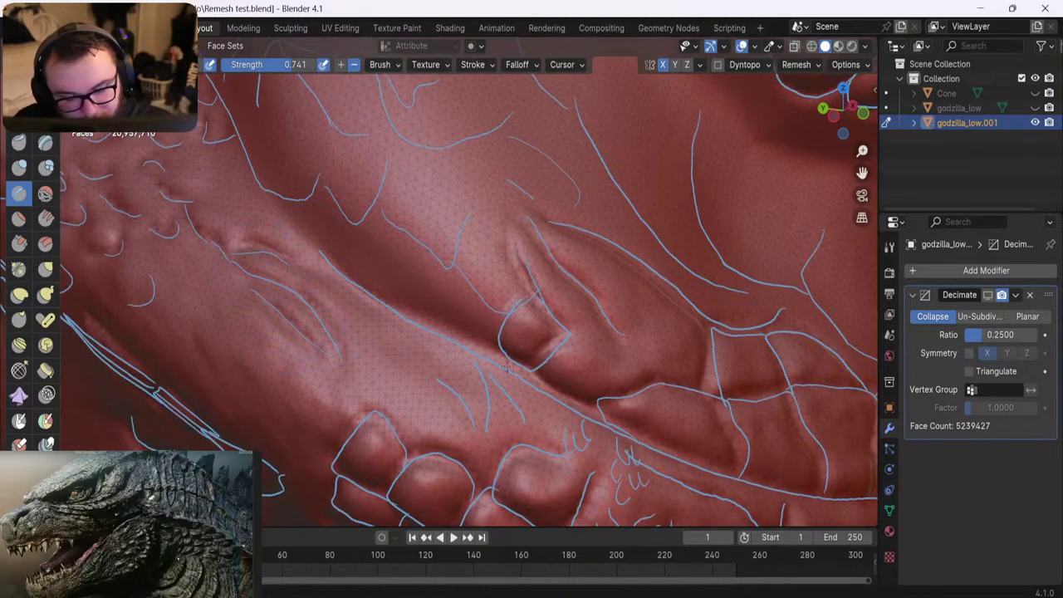
pyautogui.hotkey('ctrl', 'z')
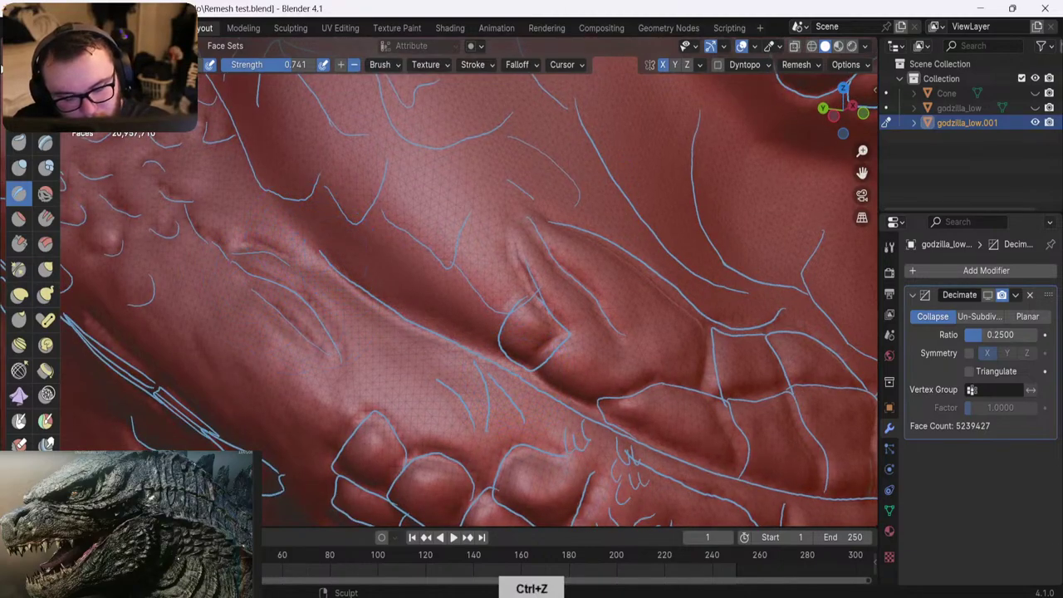
pyautogui.keyDown('shift'); pyautogui.moveTo(343, 267); pyautogui.dragTo(396, 294, button='middle'); pyautogui.keyUp('shift')
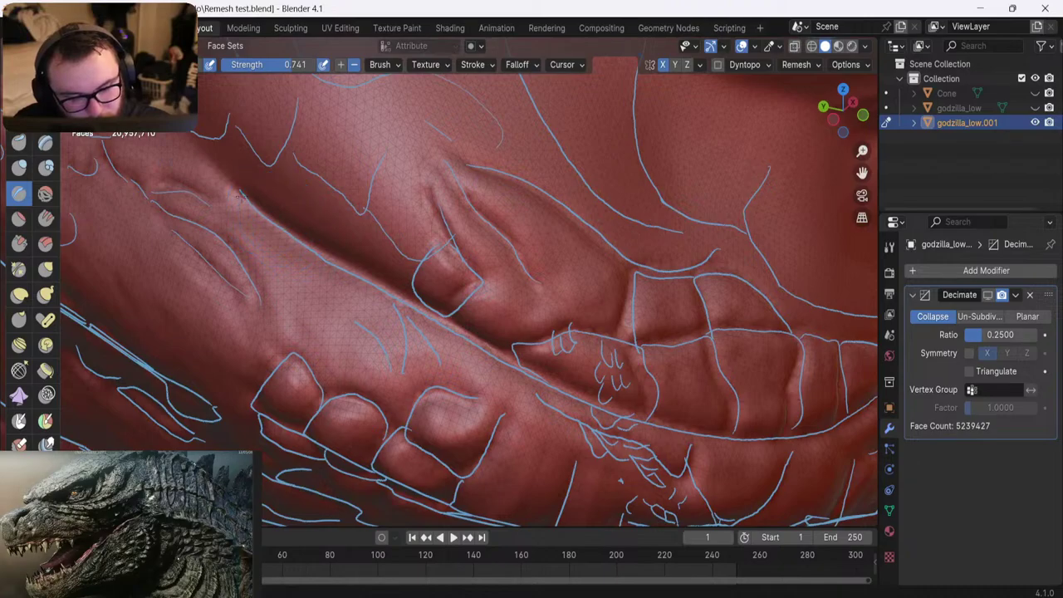
pyautogui.moveTo(371, 309)
pyautogui.keyDown('shift'); pyautogui.mouseDown(button='middle')
pyautogui.moveTo(345, 334)
pyautogui.moveTo(363, 305)
pyautogui.mouseUp(button='middle'); pyautogui.keyUp('shift')
# Crease the outline of the small round scale and the guide line running up and back from it
pyautogui.scroll(2, 365, 306)
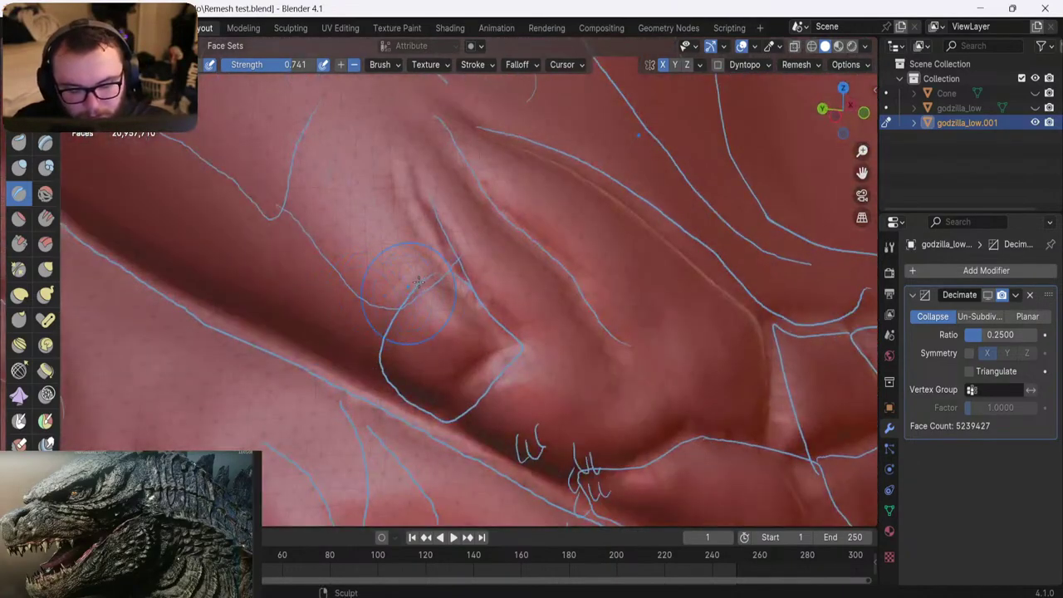
pyautogui.scroll(2, 373, 300)
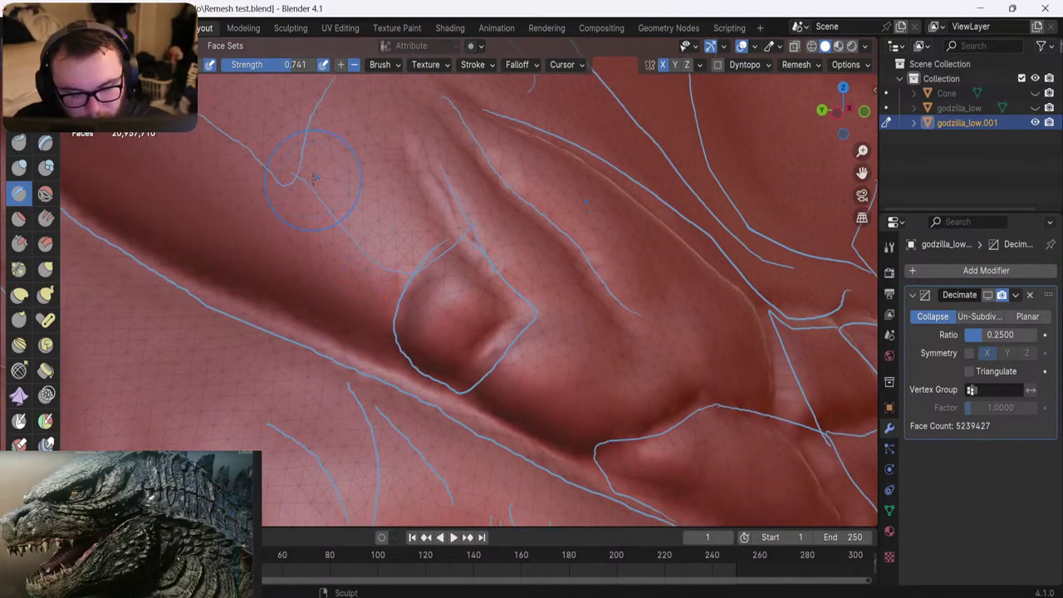
pyautogui.hotkey('ctrl', 'z')
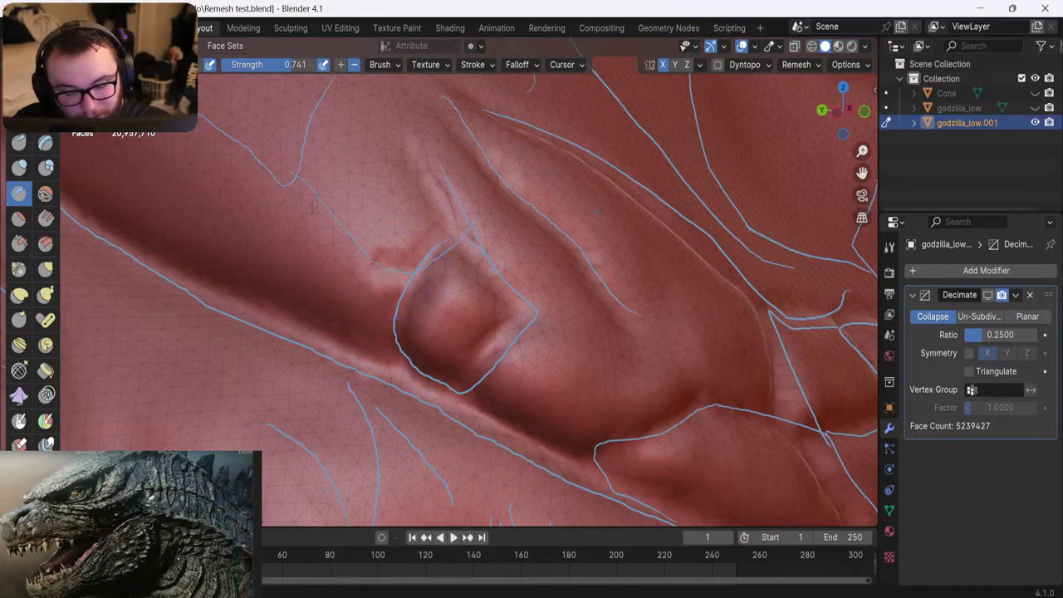
pyautogui.moveTo(400, 268); pyautogui.dragTo(276, 156)
pyautogui.hotkey('ctrl', 'z')
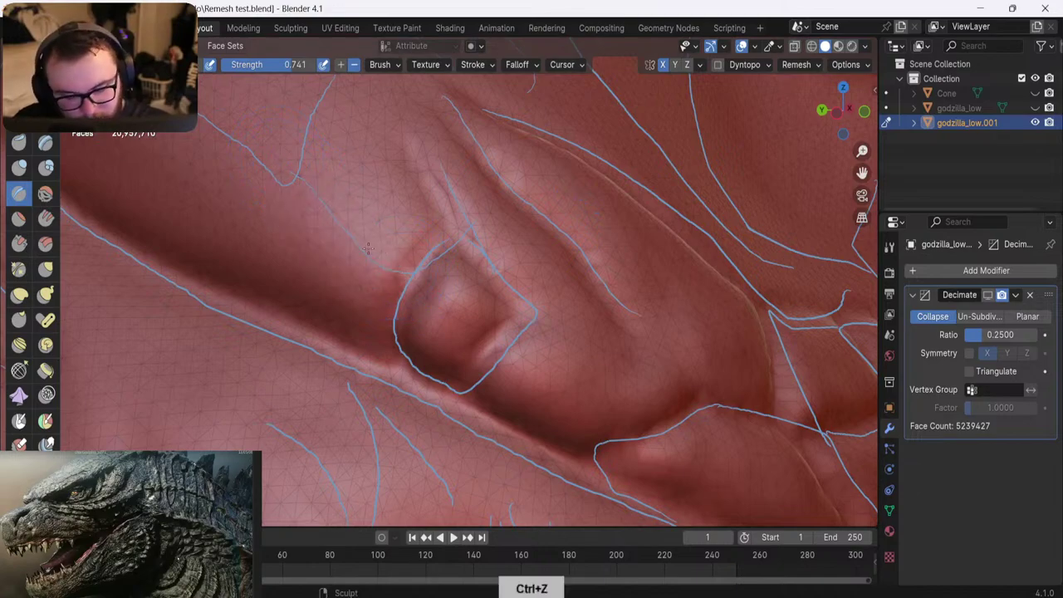
pyautogui.keyDown('shift'); pyautogui.moveTo(348, 79); pyautogui.dragTo(446, 224, button='middle'); pyautogui.keyUp('shift')
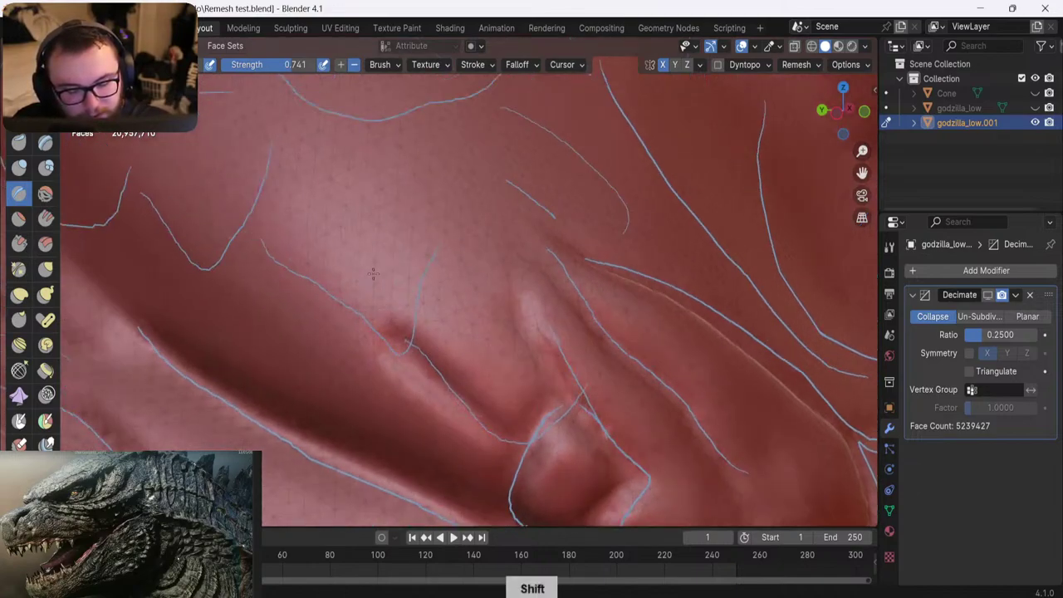
pyautogui.moveTo(417, 312)
pyautogui.mouseDown()
pyautogui.moveTo(366, 309)
pyautogui.moveTo(230, 169)
pyautogui.mouseUp()
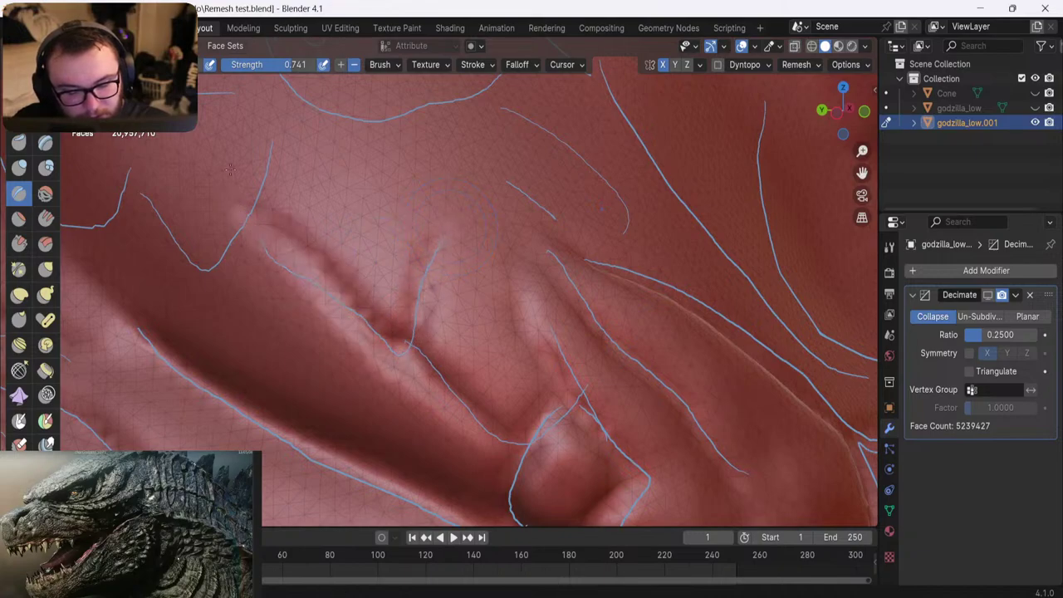
pyautogui.hotkey('ctrl', 'z')
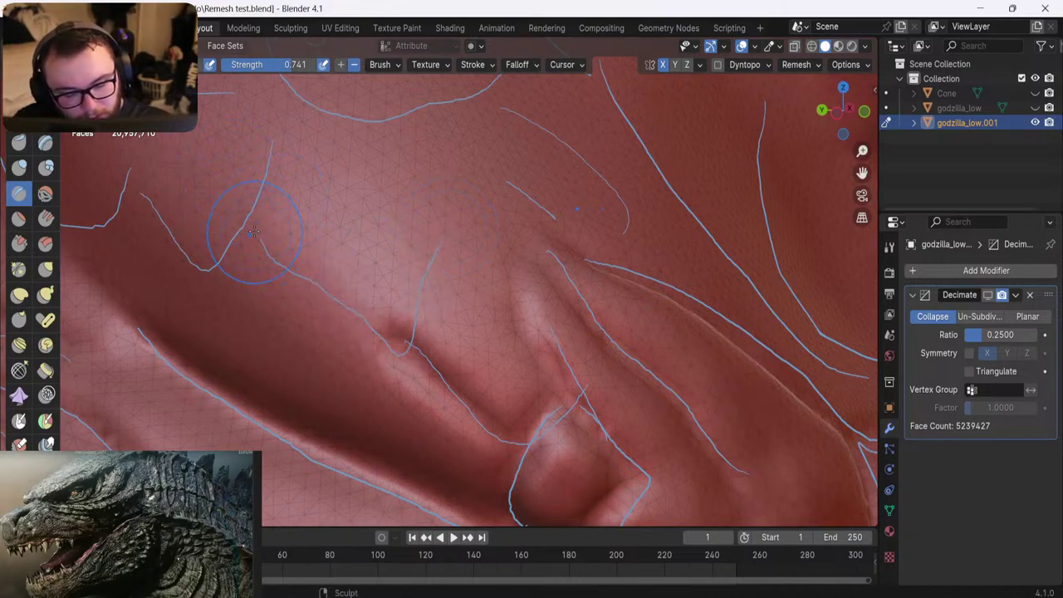
pyautogui.moveTo(257, 233)
pyautogui.mouseDown()
pyautogui.moveTo(368, 309)
pyautogui.moveTo(431, 205)
pyautogui.mouseUp()
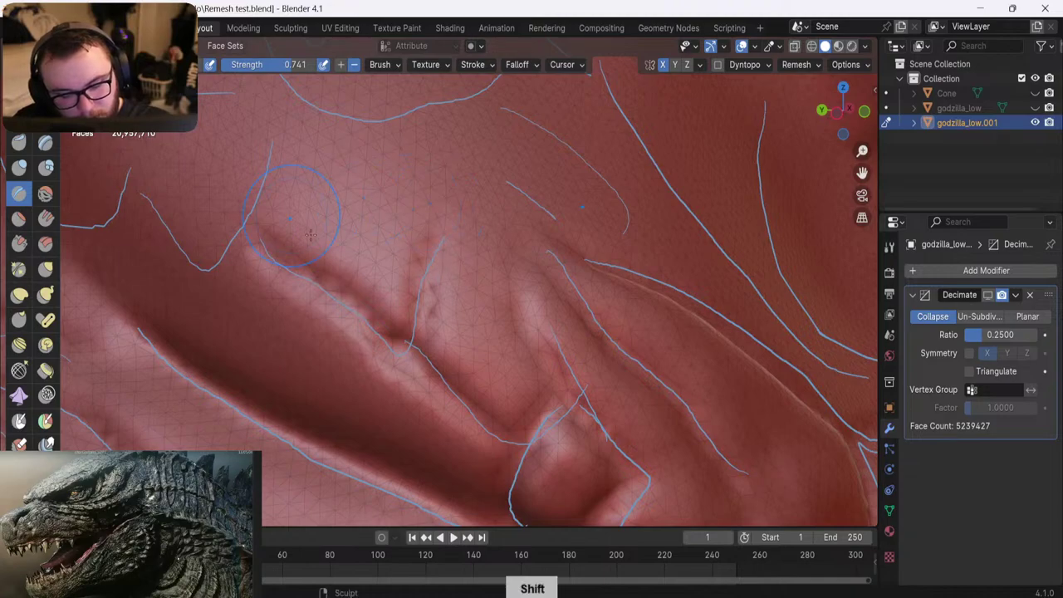
pyautogui.keyDown('shift'); pyautogui.moveTo(431, 205); pyautogui.dragTo(545, 191, button='middle'); pyautogui.keyUp('shift')
pyautogui.hotkey('ctrl', 'z')
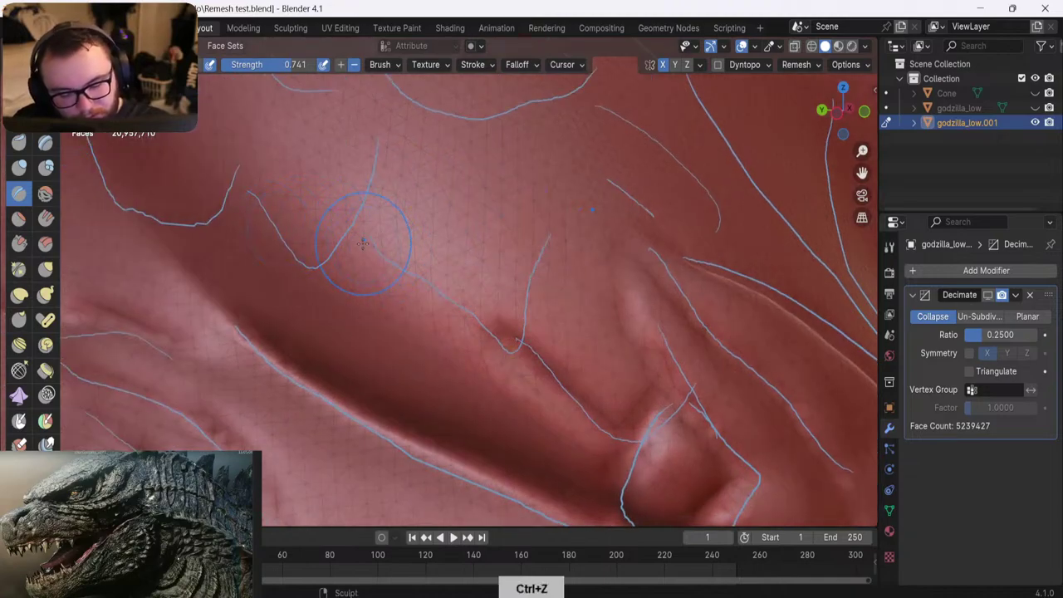
# Crease both arms of the V-shaped guide line behind the small round scale at strength 0.741
pyautogui.moveTo(357, 241)
pyautogui.mouseDown()
pyautogui.moveTo(515, 340)
pyautogui.moveTo(549, 249)
pyautogui.mouseUp()
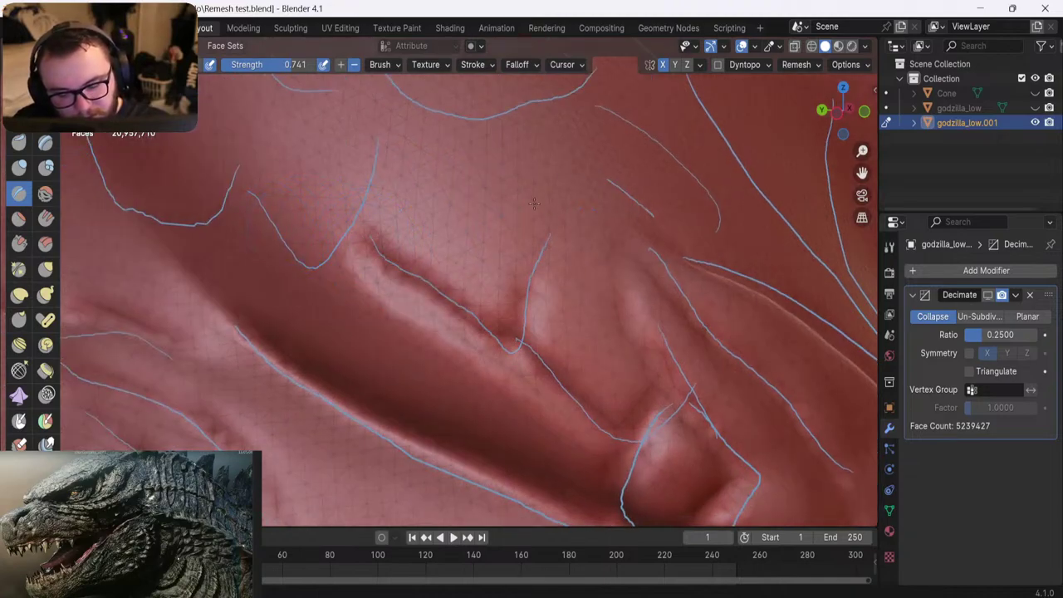
pyautogui.moveTo(522, 308); pyautogui.dragTo(515, 339)
pyautogui.moveTo(540, 253); pyautogui.dragTo(519, 345)
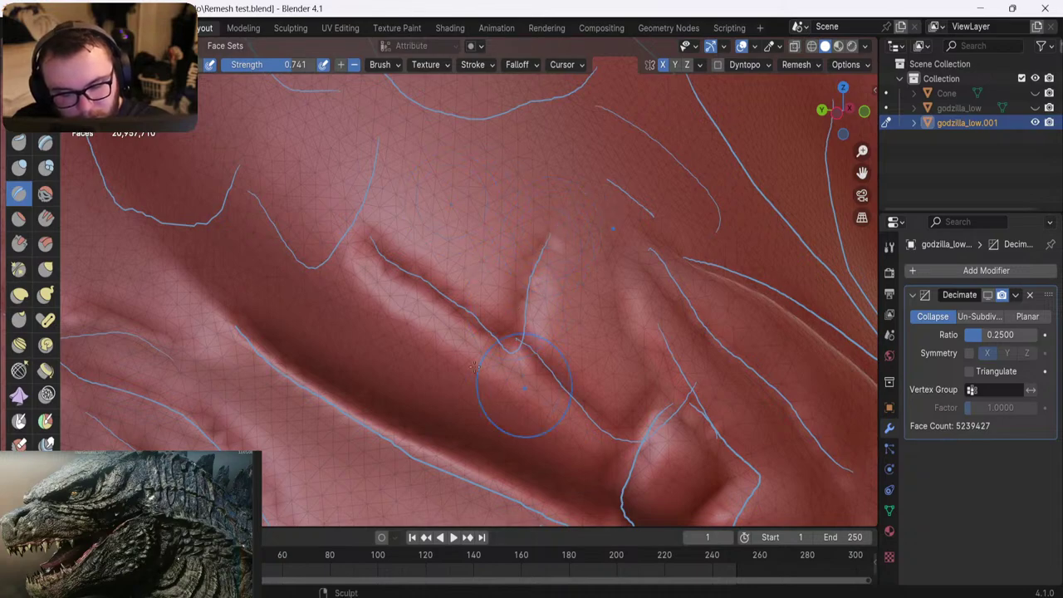
# Crease the next U-shaped guide line farther back along the long cheek groove
pyautogui.moveTo(316, 196); pyautogui.dragTo(326, 220, button='middle')
pyautogui.moveTo(266, 225)
pyautogui.mouseDown()
pyautogui.moveTo(319, 298)
pyautogui.moveTo(397, 156)
pyautogui.mouseUp()
pyautogui.keyDown('shift'); pyautogui.moveTo(320, 147); pyautogui.dragTo(308, 238, button='middle'); pyautogui.keyUp('shift')
pyautogui.keyDown('shift'); pyautogui.moveTo(333, 239); pyautogui.dragTo(443, 404); pyautogui.keyUp('shift')
# Try to crease the curved guide line behind the U-shaped fold, beside the bumpy skin, and undo the stroke
pyautogui.scroll(-1, 327, 249)
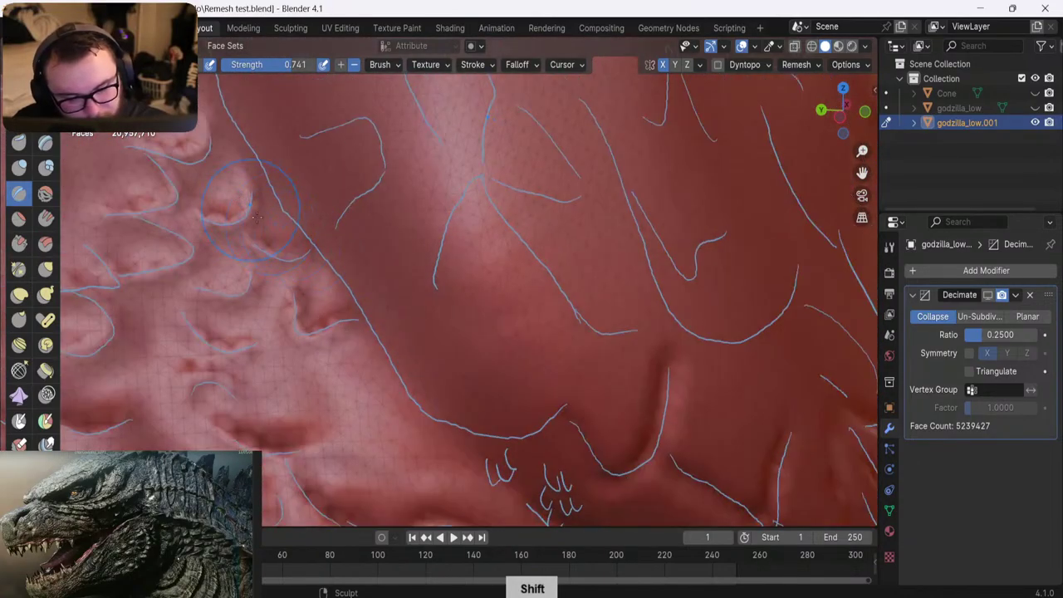
pyautogui.keyDown('shift'); pyautogui.moveTo(312, 218); pyautogui.dragTo(400, 359, button='middle'); pyautogui.keyUp('shift')
pyautogui.scroll(-1, 302, 241)
pyautogui.scroll(-6, 310, 243)
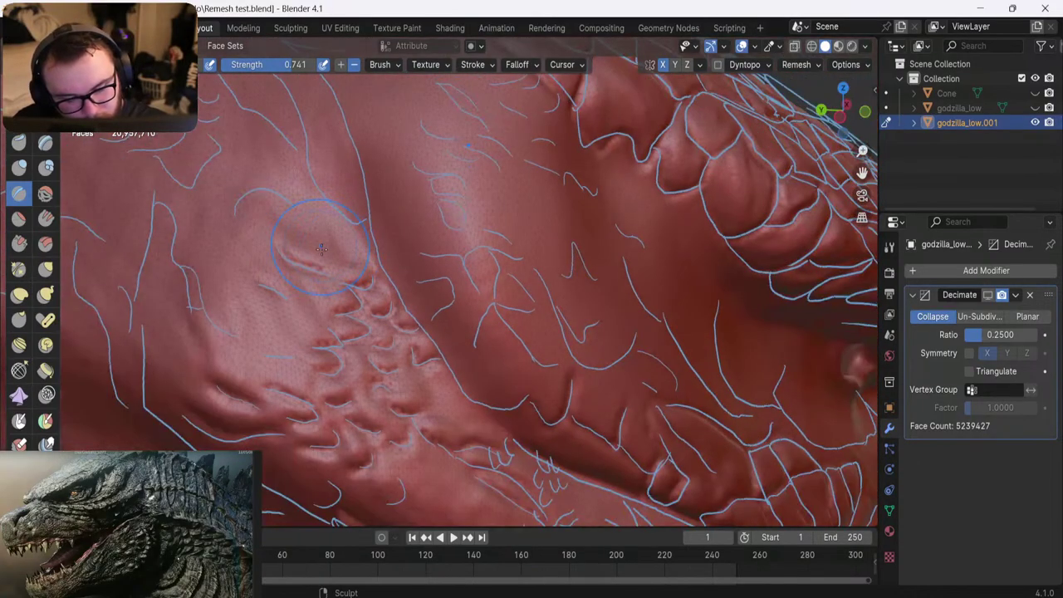
pyautogui.moveTo(314, 257)
pyautogui.mouseDown(button='middle')
pyautogui.moveTo(361, 271)
pyautogui.moveTo(388, 251)
pyautogui.mouseUp(button='middle')
pyautogui.scroll(7, 367, 275)
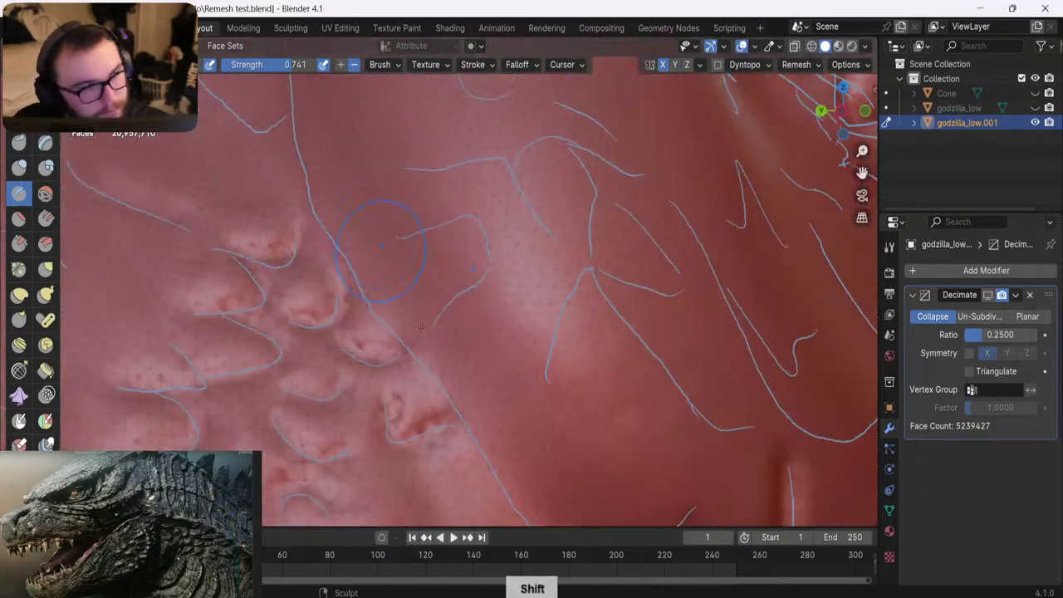
pyautogui.keyDown('shift'); pyautogui.moveTo(405, 309); pyautogui.dragTo(389, 285, button='middle'); pyautogui.keyUp('shift')
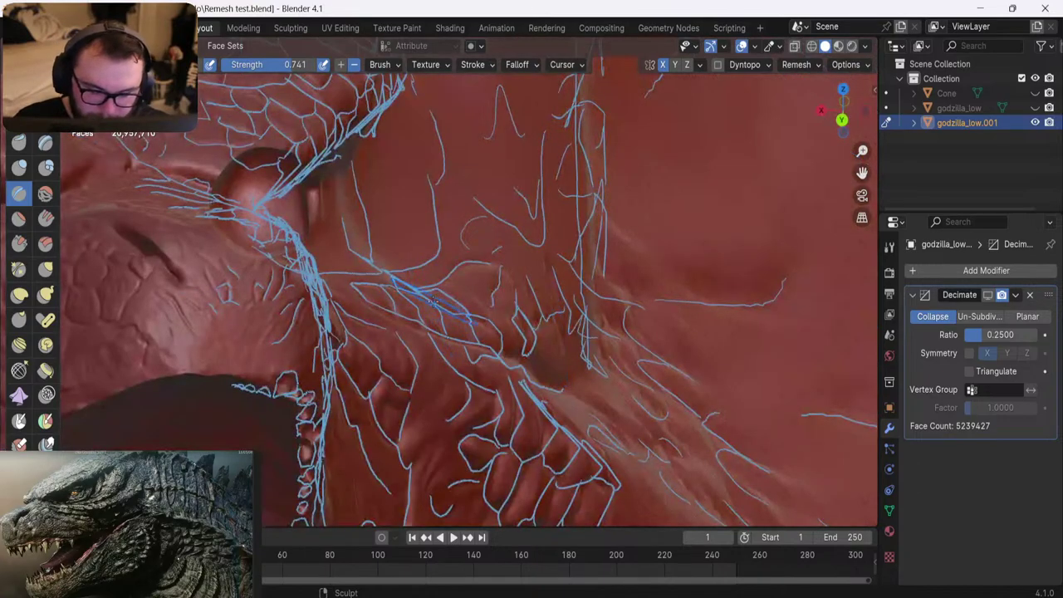
pyautogui.moveTo(440, 302)
pyautogui.mouseDown(button='middle')
pyautogui.moveTo(445, 284)
pyautogui.moveTo(477, 290)
pyautogui.mouseUp(button='middle')
pyautogui.moveTo(416, 290)
pyautogui.keyDown('shift'); pyautogui.mouseDown(button='middle')
pyautogui.moveTo(446, 290)
pyautogui.moveTo(419, 294)
pyautogui.moveTo(422, 315)
pyautogui.moveTo(425, 286)
pyautogui.moveTo(318, 263)
pyautogui.moveTo(336, 272)
pyautogui.moveTo(435, 260)
pyautogui.moveTo(465, 274)
pyautogui.moveTo(483, 239)
pyautogui.mouseUp(button='middle'); pyautogui.keyUp('shift')
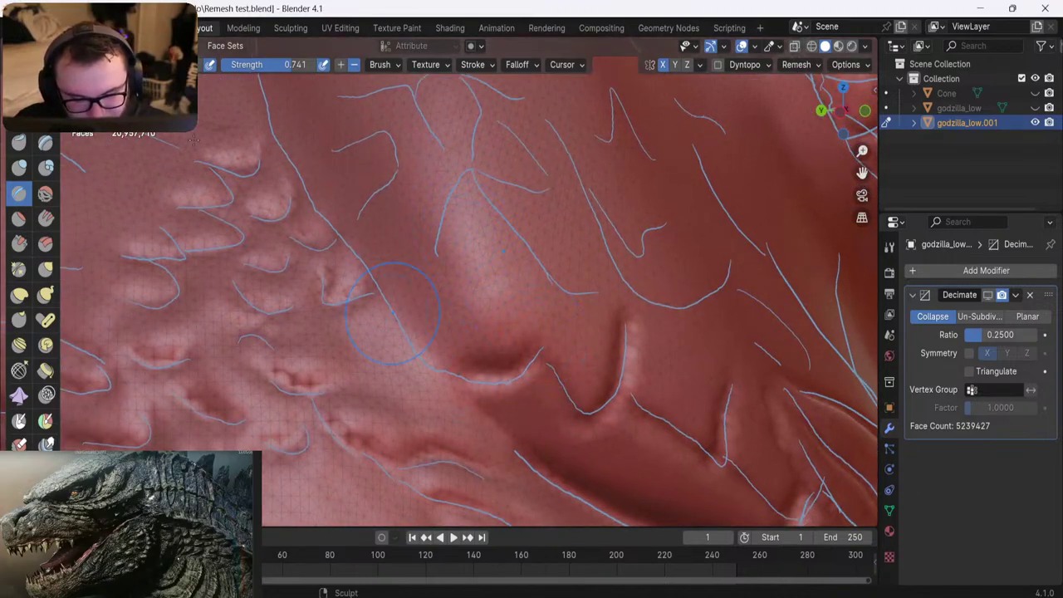
pyautogui.hotkey('ctrl', 'z')
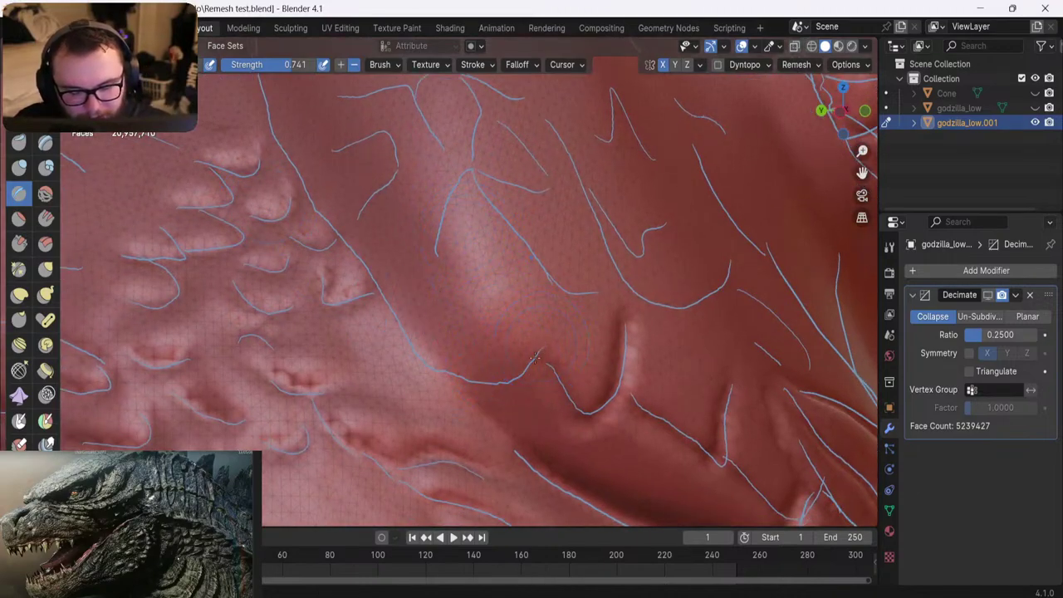
# Crease the long guide line bordering the bumpy skin, up to the short branch at its upper end
pyautogui.moveTo(483, 389)
pyautogui.mouseDown()
pyautogui.moveTo(378, 304)
pyautogui.moveTo(300, 187)
pyautogui.mouseUp()
pyautogui.keyDown('shift'); pyautogui.moveTo(299, 189); pyautogui.dragTo(425, 391, button='middle'); pyautogui.keyUp('shift')
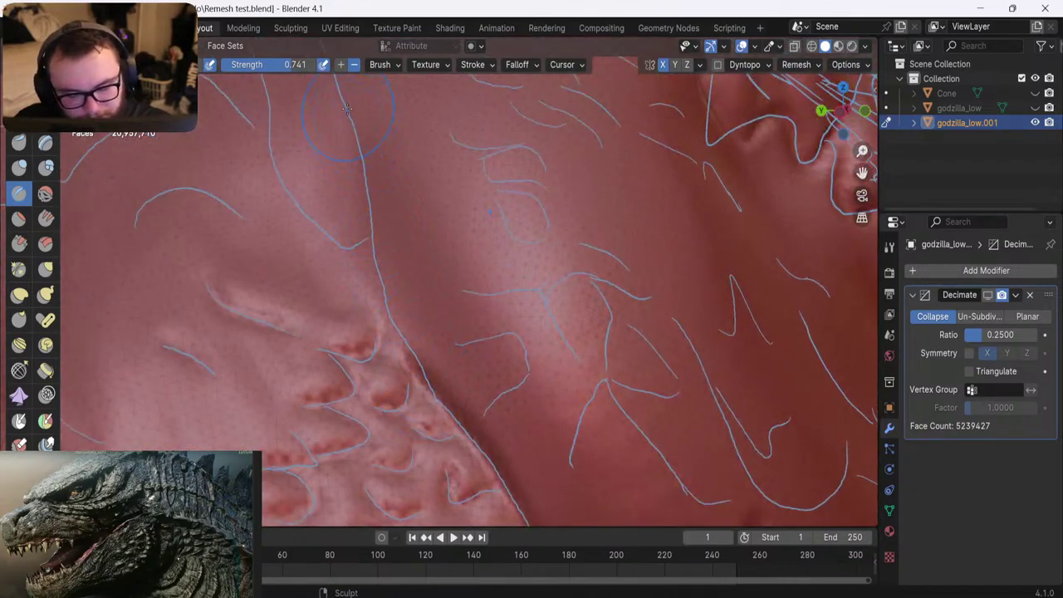
pyautogui.moveTo(347, 109)
pyautogui.mouseDown()
pyautogui.moveTo(384, 286)
pyautogui.moveTo(412, 362)
pyautogui.mouseUp()
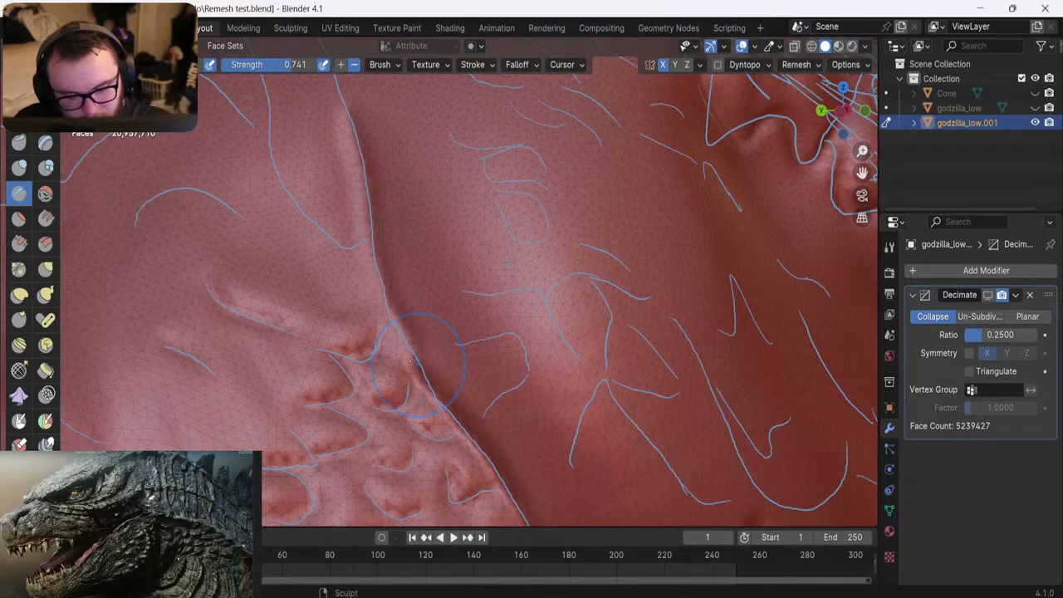
pyautogui.moveTo(370, 249); pyautogui.dragTo(435, 382)
pyautogui.moveTo(378, 189)
pyautogui.keyDown('shift'); pyautogui.mouseDown(button='middle')
pyautogui.moveTo(432, 264)
pyautogui.moveTo(472, 365)
pyautogui.moveTo(397, 168)
pyautogui.moveTo(412, 146)
pyautogui.mouseUp(button='middle'); pyautogui.keyUp('shift')
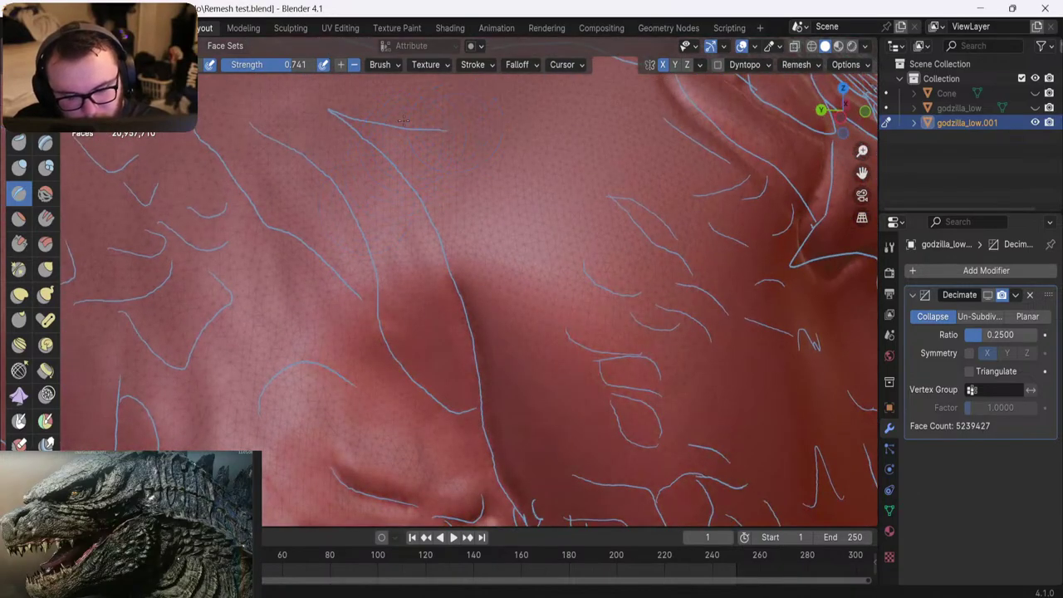
pyautogui.moveTo(336, 107)
pyautogui.mouseDown()
pyautogui.moveTo(456, 314)
pyautogui.moveTo(308, 110)
pyautogui.mouseUp()
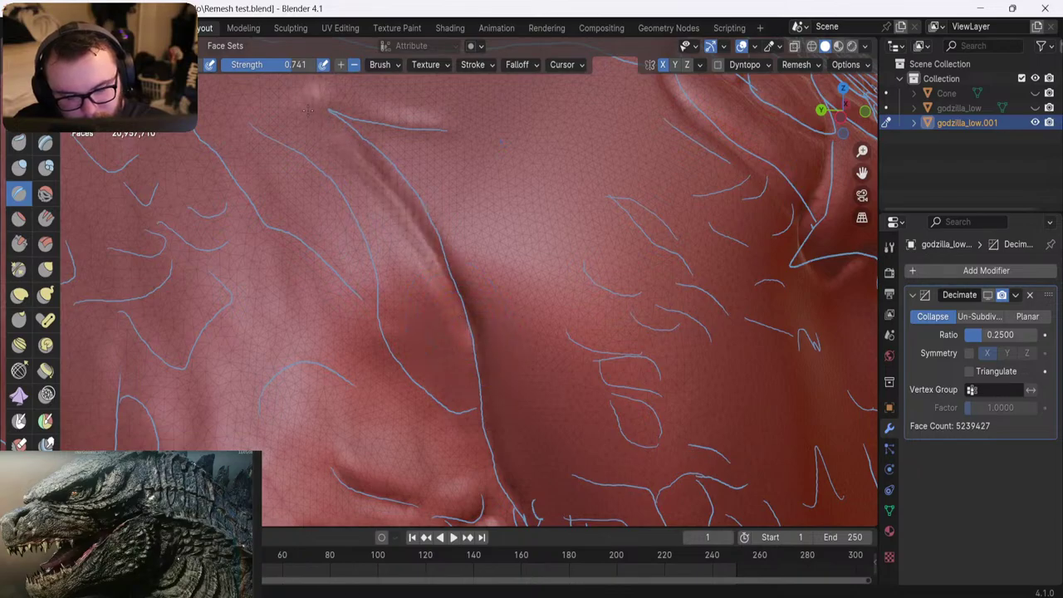
# Crease the long lower arm, the upper line and the short side branch of the forked guide lines in front of the bumpy skin
pyautogui.scroll(-6, 479, 398)
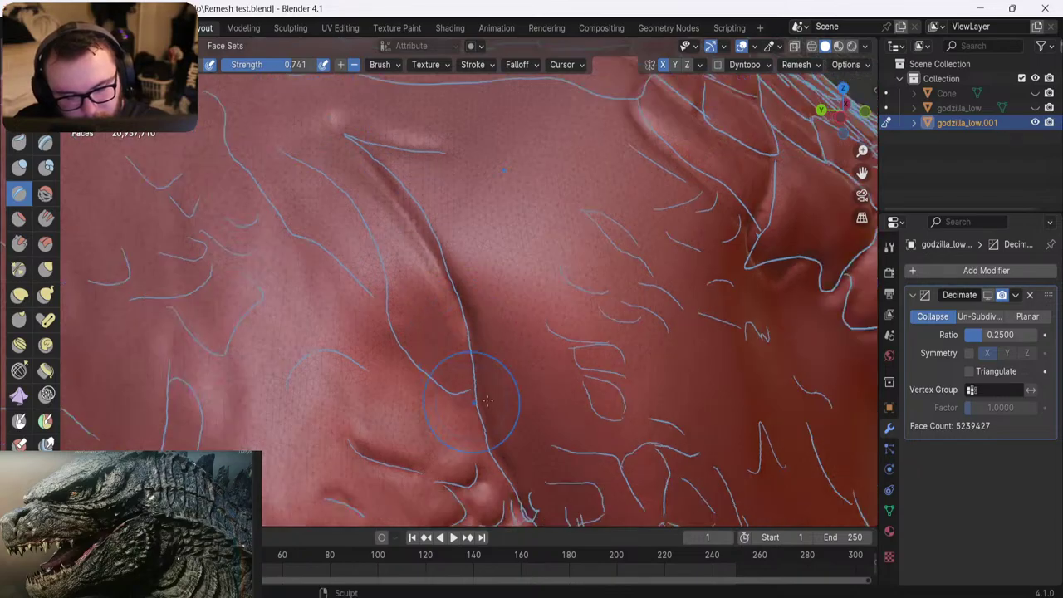
pyautogui.moveTo(450, 332)
pyautogui.keyDown('shift'); pyautogui.mouseDown(button='middle')
pyautogui.moveTo(414, 251)
pyautogui.moveTo(464, 207)
pyautogui.mouseUp(button='middle'); pyautogui.keyUp('shift')
pyautogui.scroll(3, 425, 247)
pyautogui.scroll(5, 467, 205)
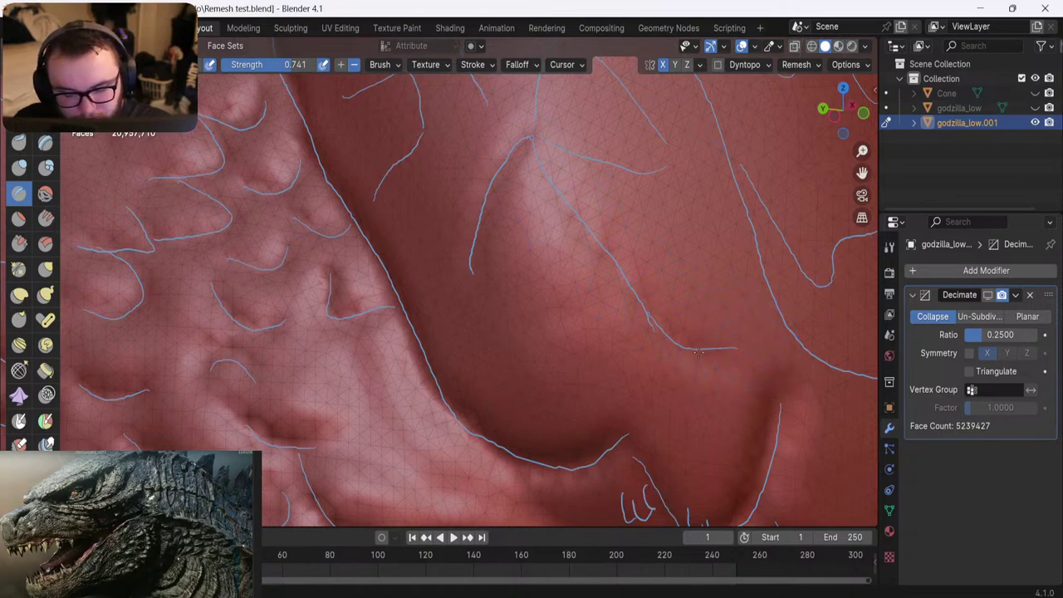
pyautogui.moveTo(604, 262)
pyautogui.mouseDown()
pyautogui.moveTo(516, 141)
pyautogui.moveTo(552, 198)
pyautogui.mouseUp()
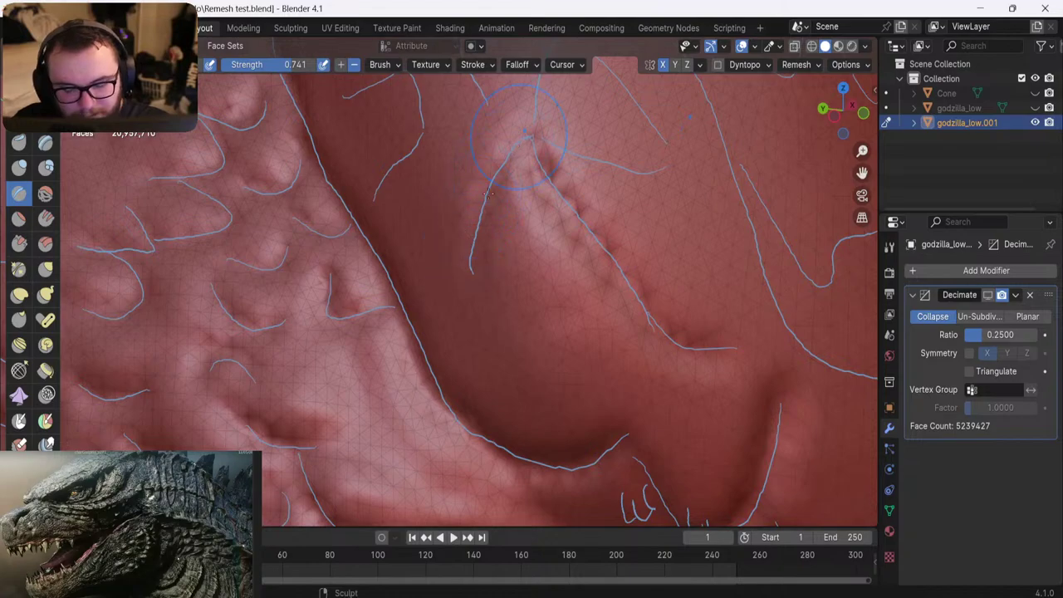
pyautogui.moveTo(489, 175)
pyautogui.keyDown('shift'); pyautogui.mouseDown(button='middle')
pyautogui.moveTo(446, 229)
pyautogui.moveTo(427, 222)
pyautogui.moveTo(404, 336)
pyautogui.mouseUp(button='middle'); pyautogui.keyUp('shift')
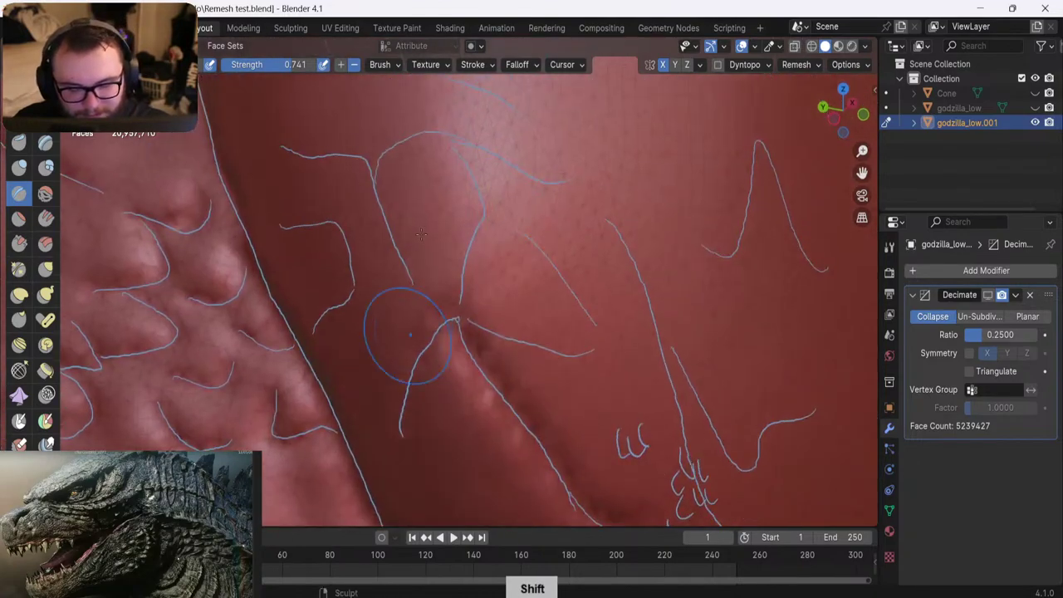
pyautogui.moveTo(456, 150)
pyautogui.mouseDown()
pyautogui.moveTo(477, 208)
pyautogui.moveTo(465, 282)
pyautogui.mouseUp()
pyautogui.moveTo(463, 319); pyautogui.dragTo(575, 362)
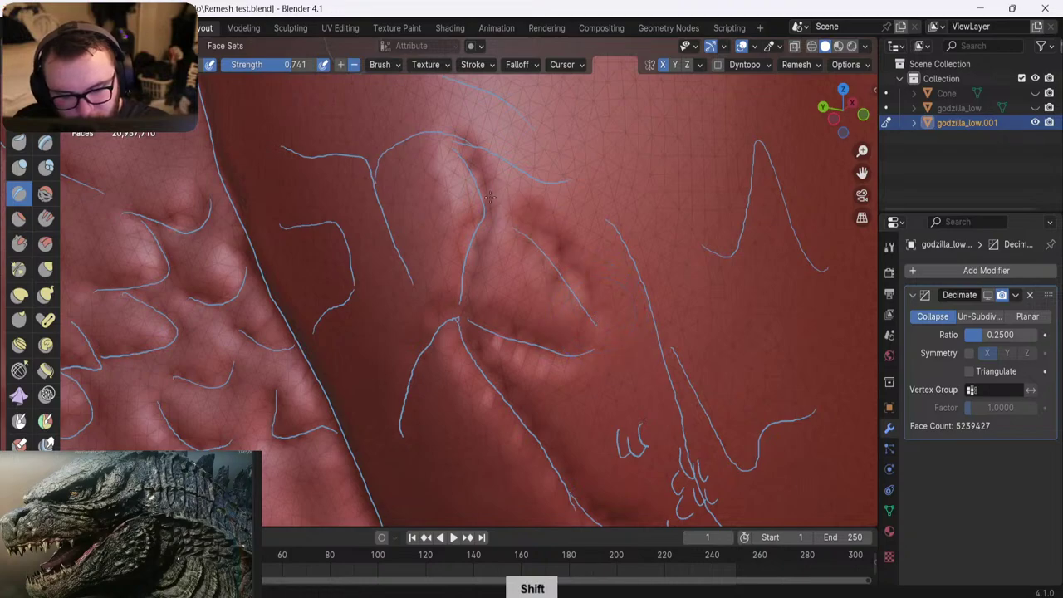
# Crease the arched guide line above the fork and its arm running down toward the junction at strength 0.741
pyautogui.keyDown('shift'); pyautogui.moveTo(439, 177); pyautogui.dragTo(465, 212, button='middle'); pyautogui.keyUp('shift')
pyautogui.moveTo(364, 149); pyautogui.dragTo(402, 146, button='middle')
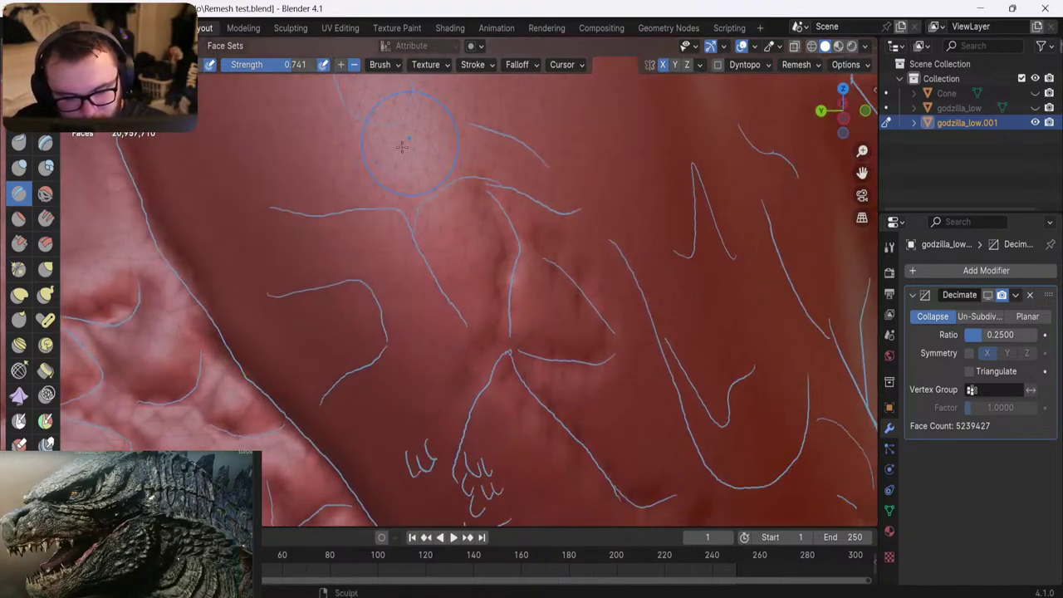
pyautogui.moveTo(492, 206); pyautogui.dragTo(474, 211, button='middle')
pyautogui.moveTo(595, 222)
pyautogui.mouseDown()
pyautogui.moveTo(475, 180)
pyautogui.moveTo(413, 235)
pyautogui.mouseUp()
pyautogui.hotkey('ctrl', 'z')
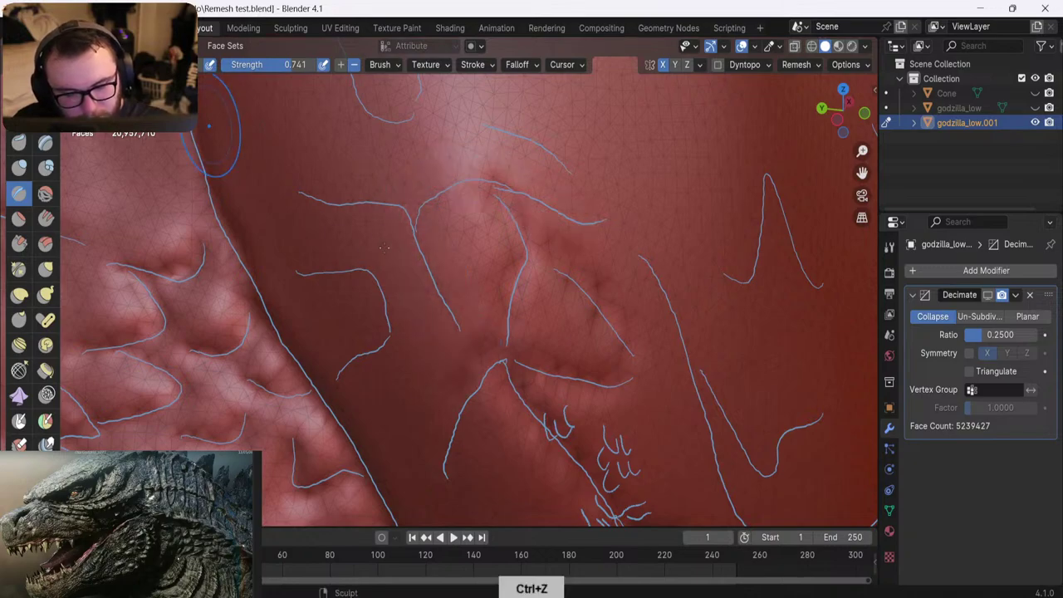
pyautogui.moveTo(461, 331)
pyautogui.mouseDown()
pyautogui.moveTo(420, 274)
pyautogui.moveTo(427, 195)
pyautogui.moveTo(532, 196)
pyautogui.moveTo(589, 232)
pyautogui.mouseUp()
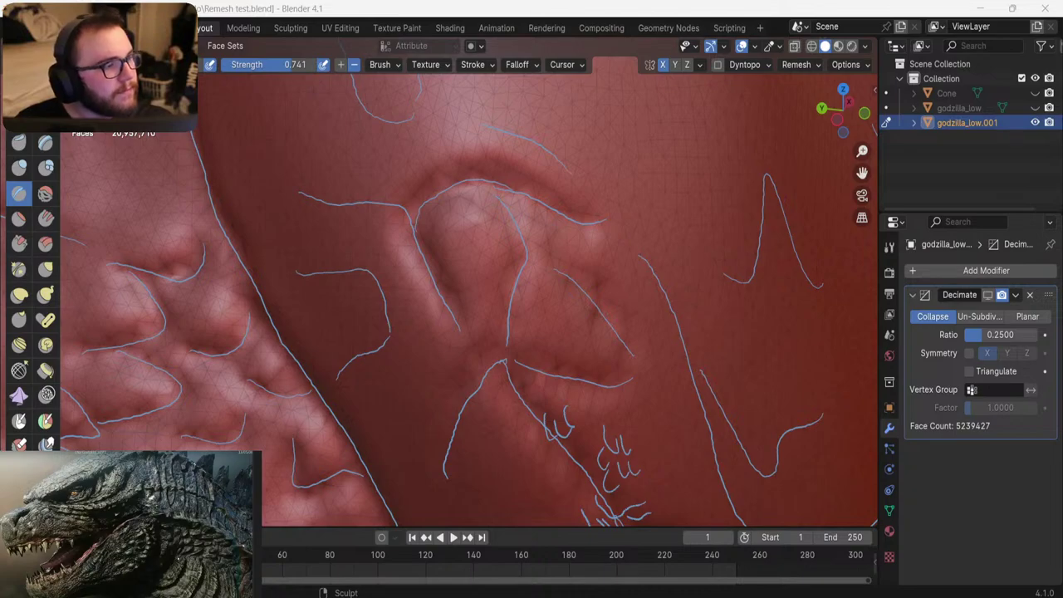
# Crease the line extending back from the arch and the hook-shaped guide line beneath it, switching to orthographic view
pyautogui.moveTo(333, 275)
pyautogui.keyDown('shift'); pyautogui.mouseDown(button='middle')
pyautogui.moveTo(387, 301)
pyautogui.moveTo(387, 265)
pyautogui.moveTo(414, 267)
pyautogui.moveTo(397, 281)
pyautogui.moveTo(403, 254)
pyautogui.moveTo(351, 237)
pyautogui.mouseUp(button='middle'); pyautogui.keyUp('shift')
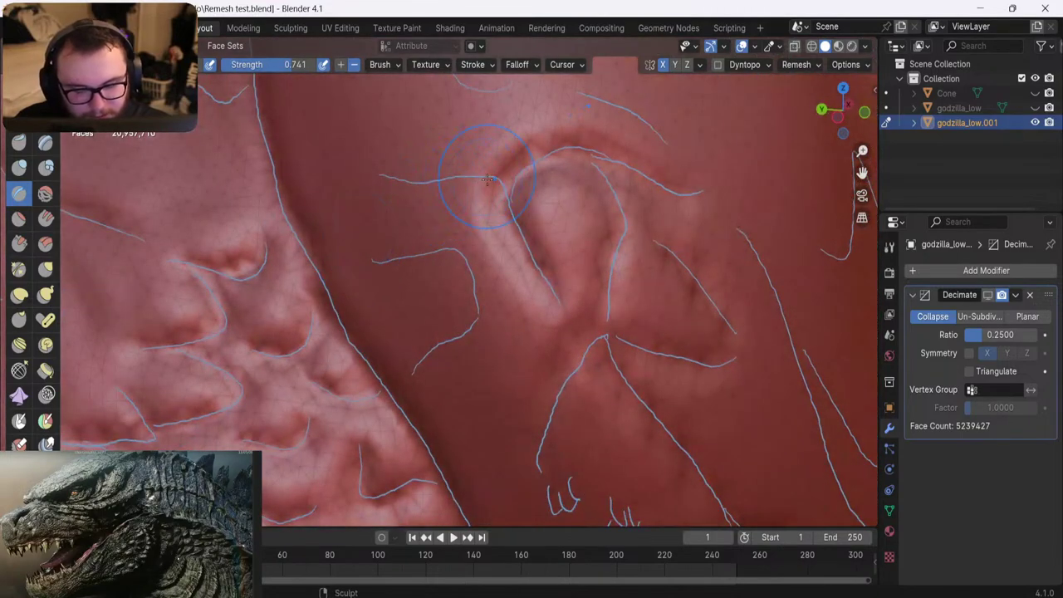
pyautogui.moveTo(490, 176); pyautogui.dragTo(368, 155)
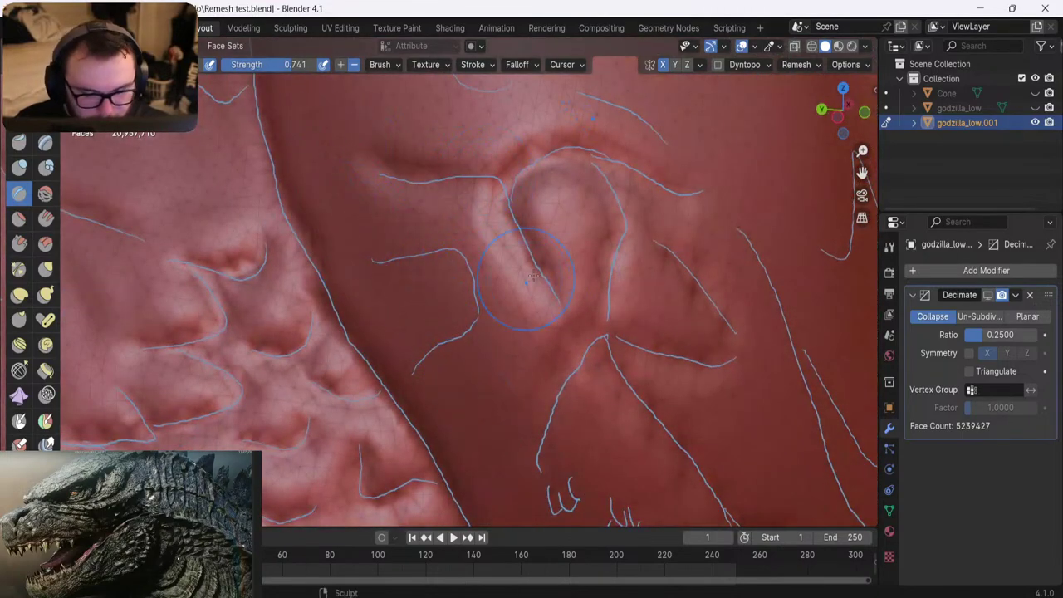
pyautogui.click(862, 218)
pyautogui.moveTo(386, 248); pyautogui.dragTo(407, 252, button='middle')
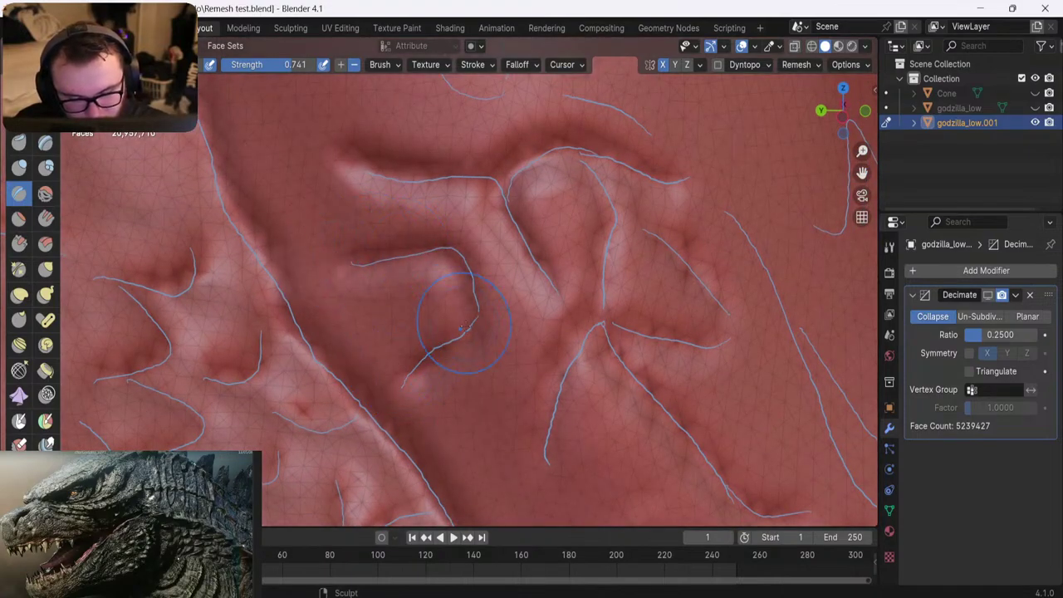
pyautogui.moveTo(408, 374); pyautogui.dragTo(405, 385)
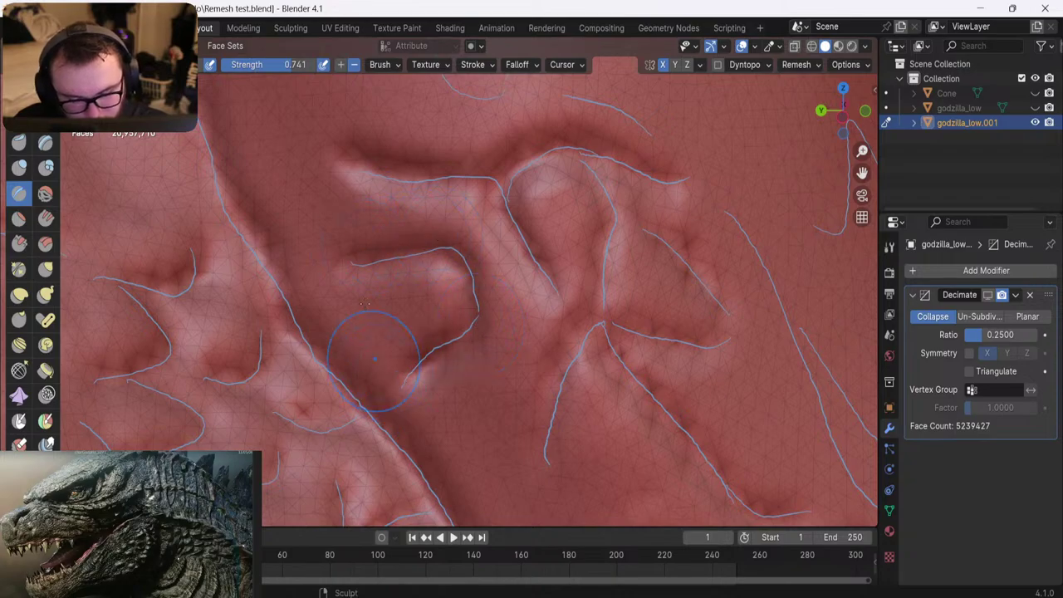
# Hide the viewport overlays and examine the sculpted head from the side, then the scales and folds along the cheek
pyautogui.scroll(-8, 405, 370)
pyautogui.moveTo(409, 353)
pyautogui.keyDown('shift'); pyautogui.mouseDown(button='middle')
pyautogui.moveTo(372, 324)
pyautogui.moveTo(359, 293)
pyautogui.mouseUp(button='middle'); pyautogui.keyUp('shift')
pyautogui.scroll(-5, 358, 292)
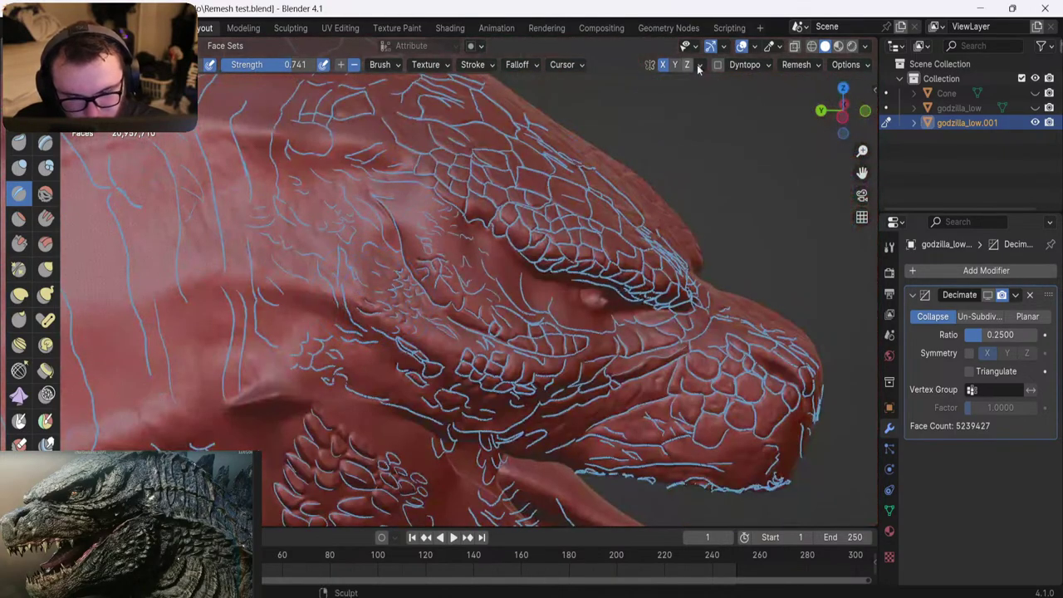
pyautogui.click(742, 47)
pyautogui.scroll(-4, 402, 226)
pyautogui.moveTo(402, 216)
pyautogui.mouseDown(button='middle')
pyautogui.moveTo(307, 154)
pyautogui.moveTo(246, 208)
pyautogui.moveTo(249, 163)
pyautogui.moveTo(357, 199)
pyautogui.mouseUp(button='middle')
pyautogui.scroll(7, 324, 247)
pyautogui.keyDown('shift'); pyautogui.moveTo(324, 266); pyautogui.dragTo(380, 244, button='middle'); pyautogui.keyUp('shift')
pyautogui.scroll(-5, 379, 244)
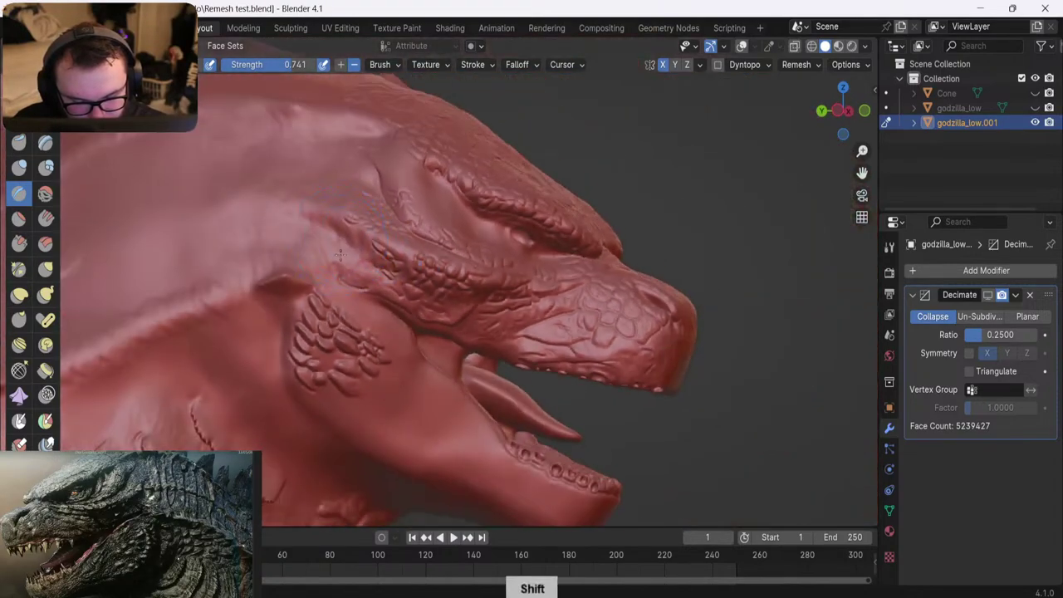
pyautogui.scroll(4, 304, 256)
pyautogui.moveTo(304, 256); pyautogui.dragTo(332, 240, button='middle')
pyautogui.moveTo(332, 240)
pyautogui.keyDown('shift'); pyautogui.mouseDown(button='middle')
pyautogui.moveTo(347, 248)
pyautogui.moveTo(343, 281)
pyautogui.mouseUp(button='middle'); pyautogui.keyUp('shift')
pyautogui.scroll(3, 349, 249)
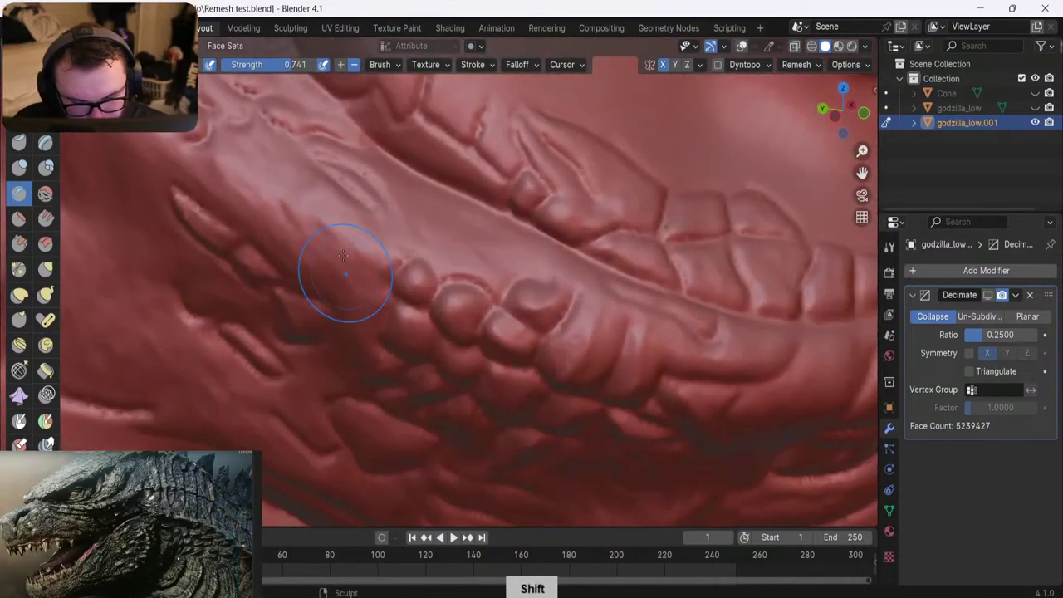
# Show the overlays again and crease the three short curved guide lines above the round cheek scales
pyautogui.click(741, 46)
pyautogui.moveTo(370, 283); pyautogui.dragTo(333, 263, button='middle')
pyautogui.scroll(2, 332, 264)
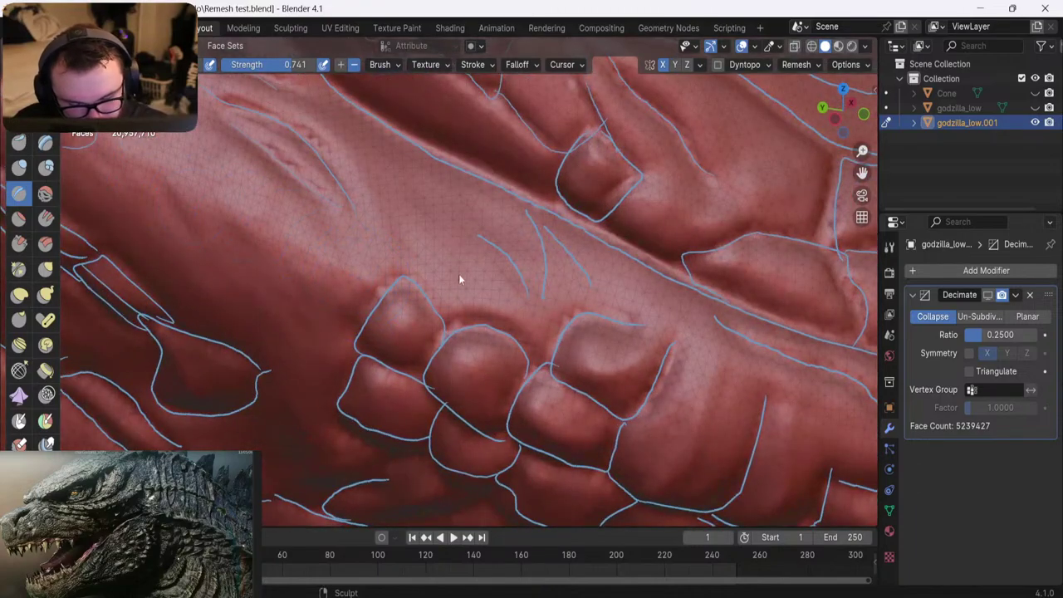
pyautogui.scroll(2, 465, 229)
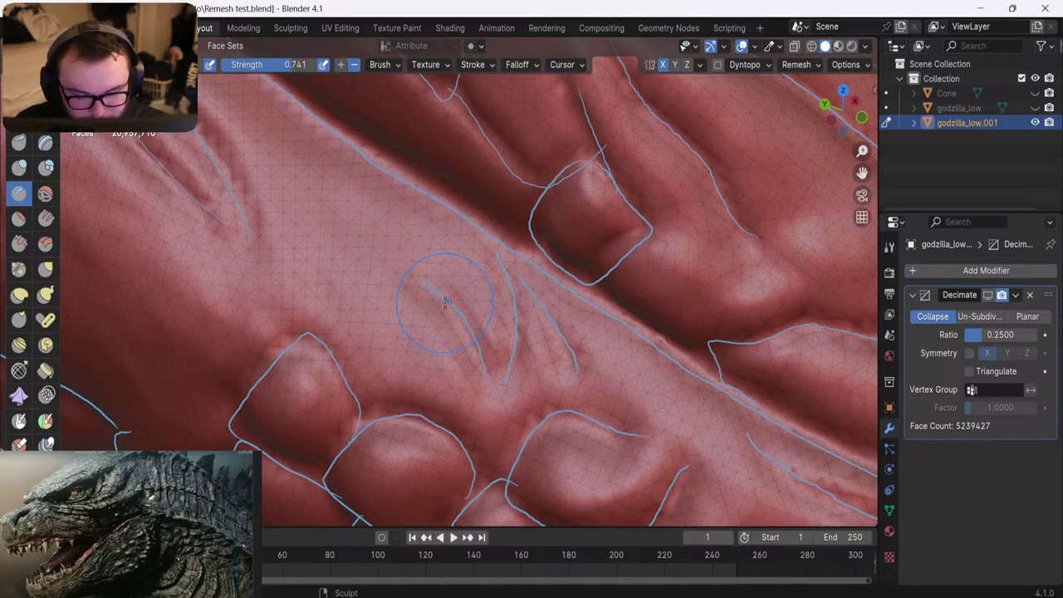
pyautogui.moveTo(429, 288); pyautogui.dragTo(486, 378)
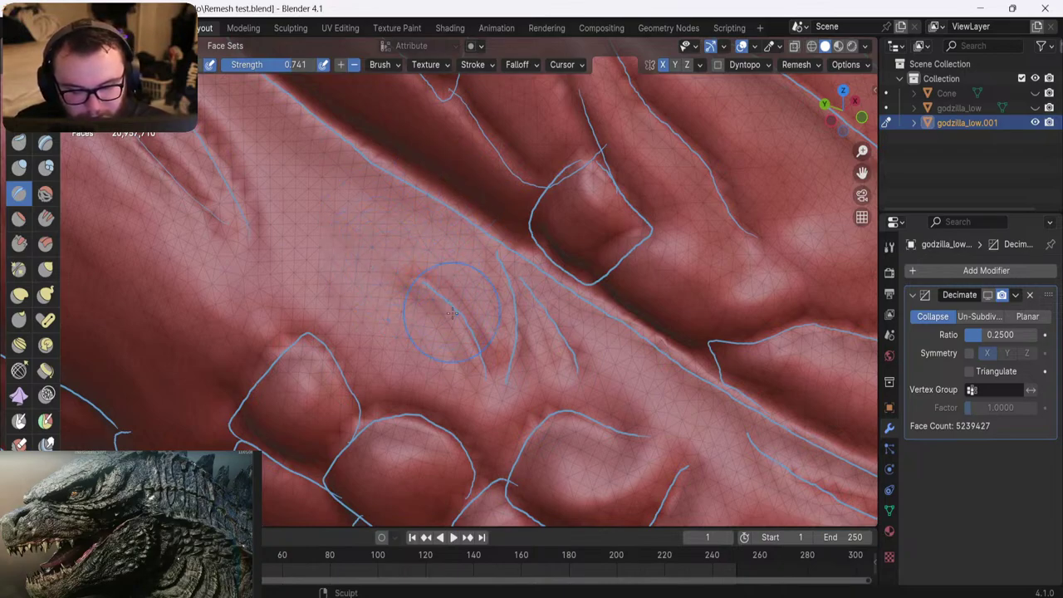
pyautogui.moveTo(425, 284); pyautogui.dragTo(486, 382)
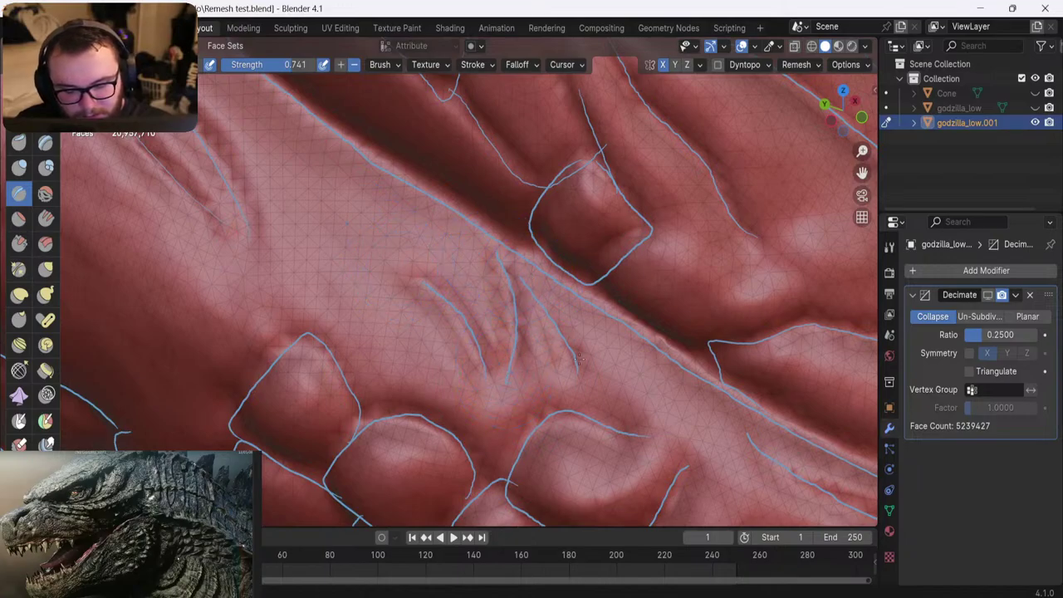
# Check the wrinkles without overlays and crease extra folds between the short curved lines and the round cheek scales
pyautogui.click(741, 46)
pyautogui.scroll(-3, 424, 225)
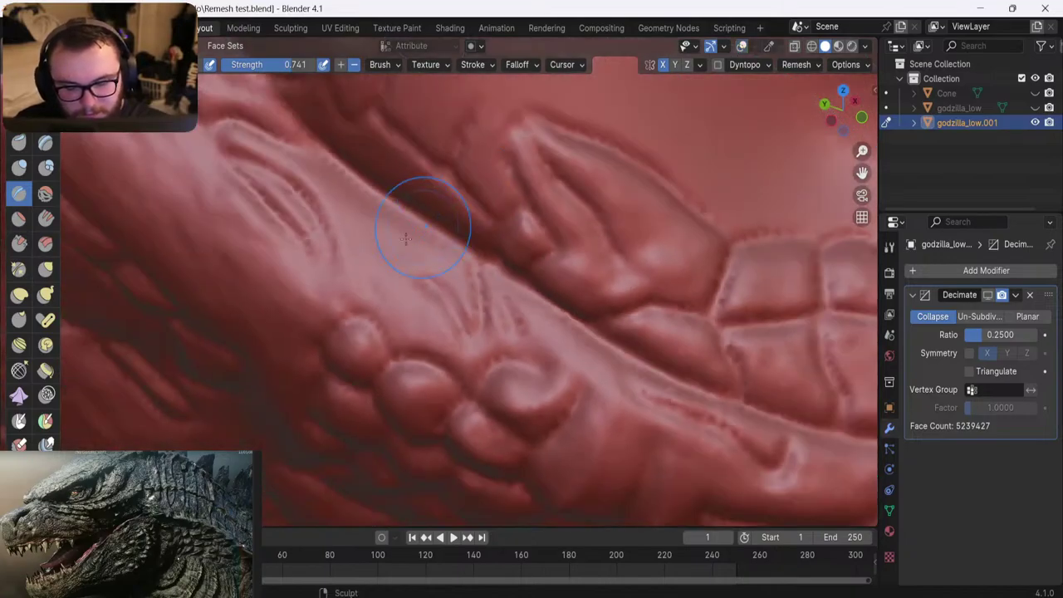
pyautogui.moveTo(424, 225); pyautogui.dragTo(147, 190, button='middle')
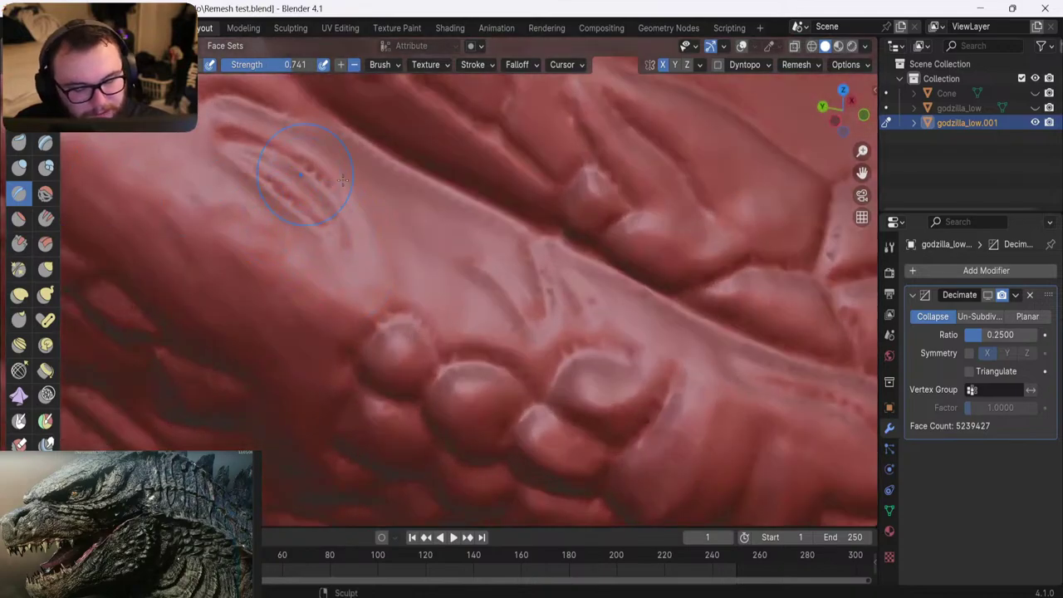
pyautogui.hotkey('shift', 'alt', 'z')
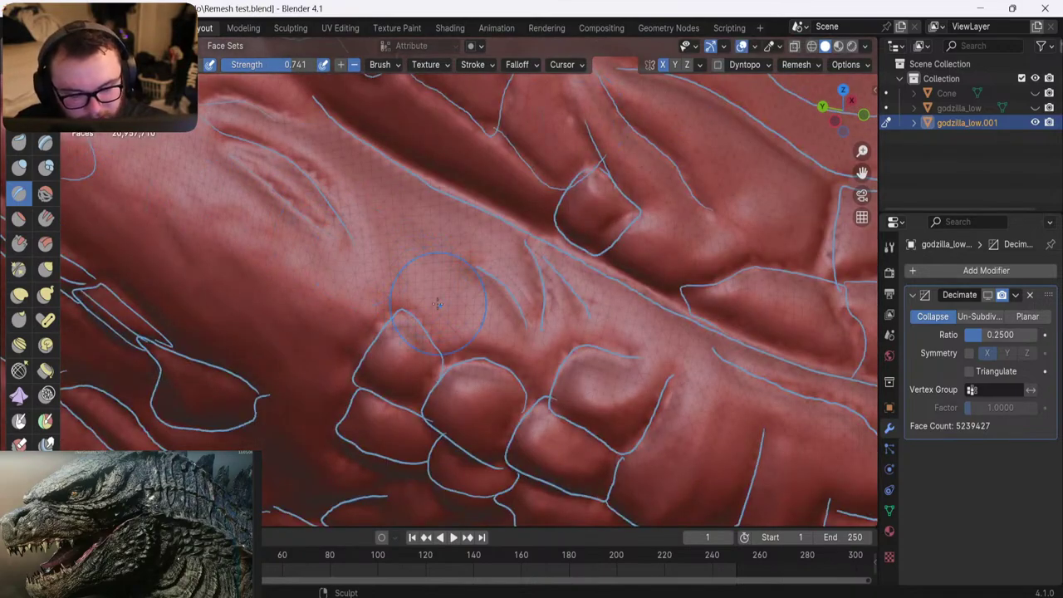
pyautogui.moveTo(442, 294); pyautogui.dragTo(428, 309, button='middle')
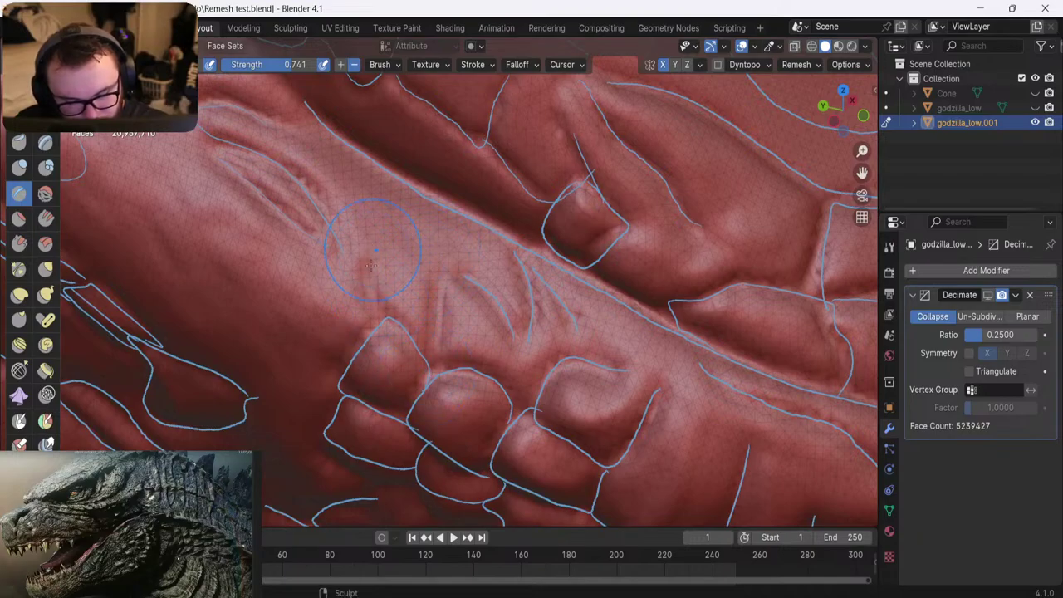
pyautogui.moveTo(365, 286)
pyautogui.mouseDown(button='middle')
pyautogui.moveTo(319, 280)
pyautogui.moveTo(321, 265)
pyautogui.mouseUp(button='middle')
pyautogui.moveTo(325, 317)
pyautogui.mouseDown()
pyautogui.moveTo(353, 324)
pyautogui.moveTo(323, 308)
pyautogui.mouseUp()
pyautogui.moveTo(350, 315)
pyautogui.mouseDown(button='middle')
pyautogui.moveTo(347, 274)
pyautogui.moveTo(332, 314)
pyautogui.moveTo(320, 282)
pyautogui.moveTo(368, 285)
pyautogui.mouseUp(button='middle')
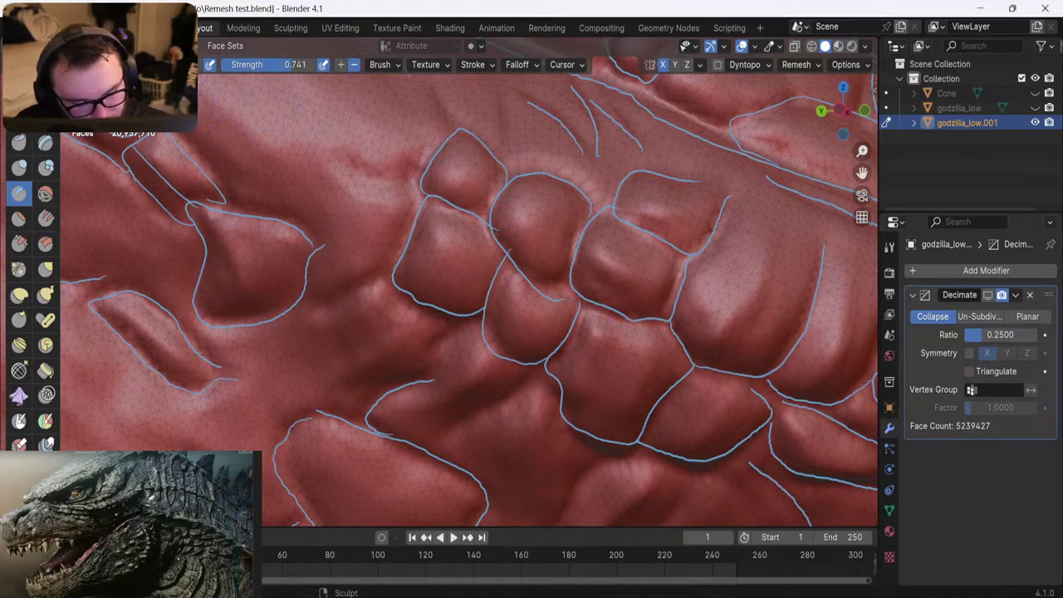
# Build up ridges in the skin above and behind the round cheek scales with the Clay Strips brush at strength 0.542
pyautogui.click(45, 118)
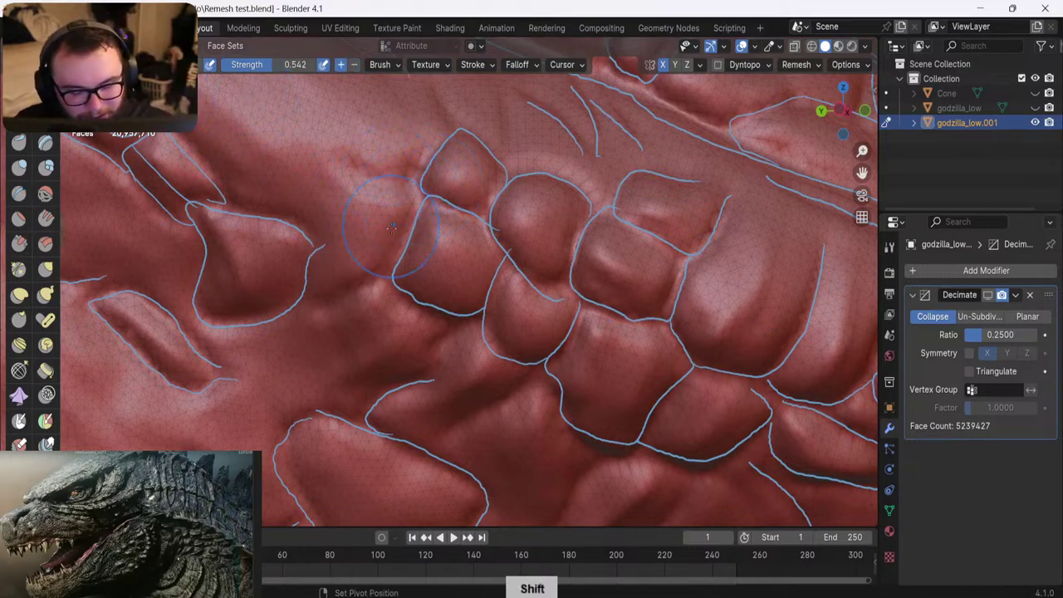
pyautogui.keyDown('shift'); pyautogui.moveTo(379, 225); pyautogui.dragTo(403, 256, button='middle'); pyautogui.keyUp('shift')
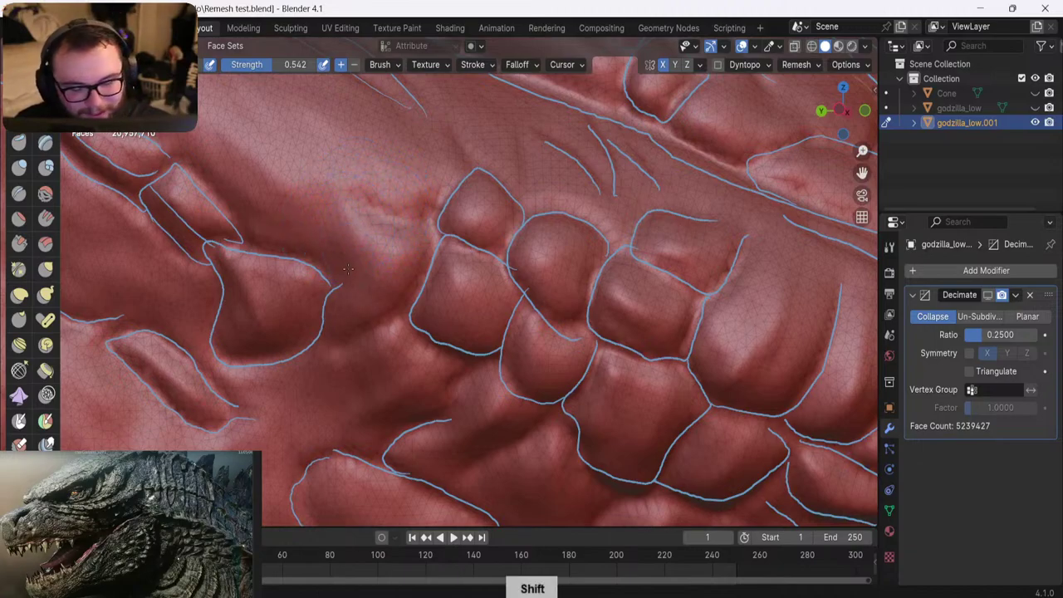
pyautogui.moveTo(367, 222)
pyautogui.keyDown('shift'); pyautogui.mouseDown(button='middle')
pyautogui.moveTo(357, 237)
pyautogui.moveTo(366, 290)
pyautogui.mouseUp(button='middle'); pyautogui.keyUp('shift')
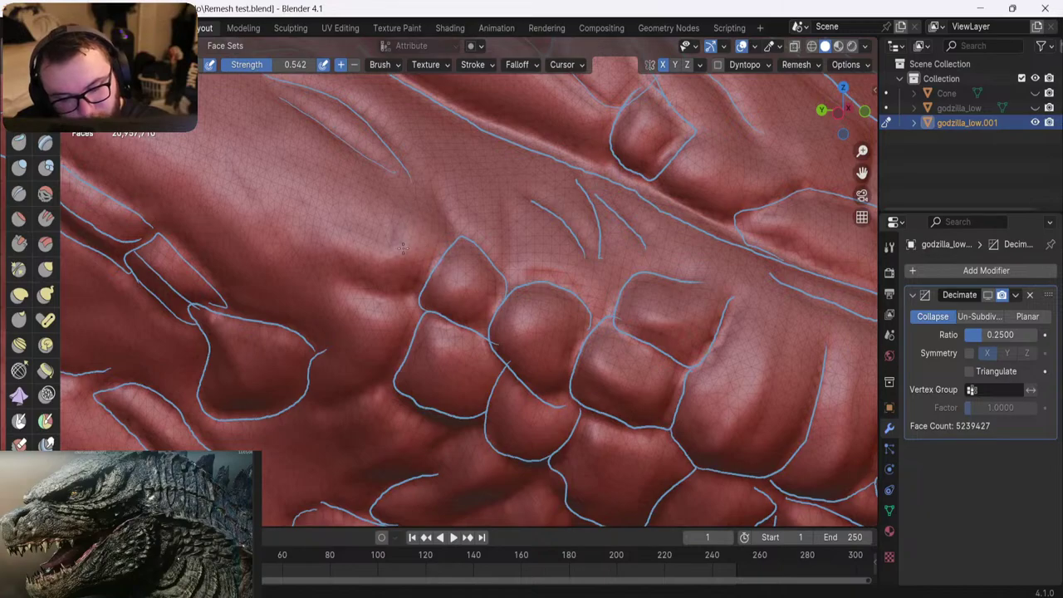
pyautogui.moveTo(310, 240); pyautogui.dragTo(306, 251, button='middle')
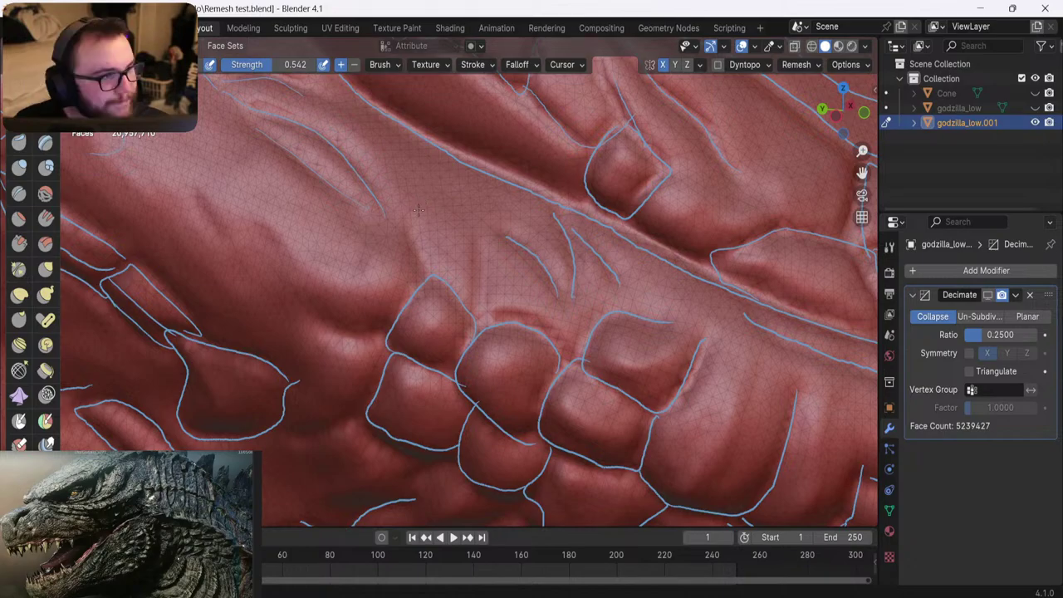
pyautogui.keyDown('shift'); pyautogui.moveTo(418, 210); pyautogui.dragTo(410, 209, button='middle'); pyautogui.keyUp('shift')
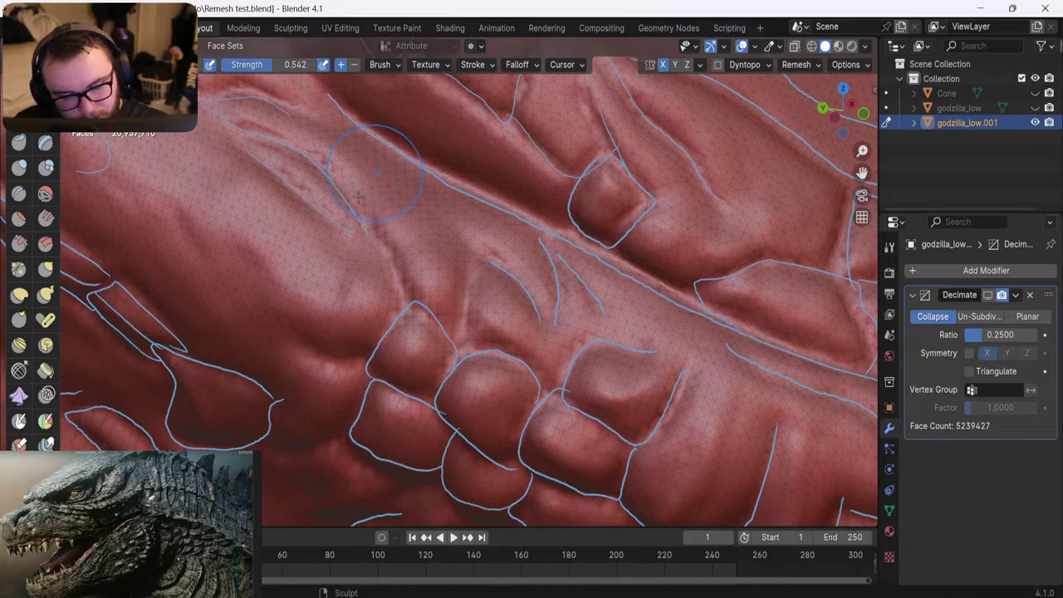
pyautogui.keyDown('shift'); pyautogui.moveTo(559, 355); pyautogui.dragTo(578, 305, button='middle'); pyautogui.keyUp('shift')
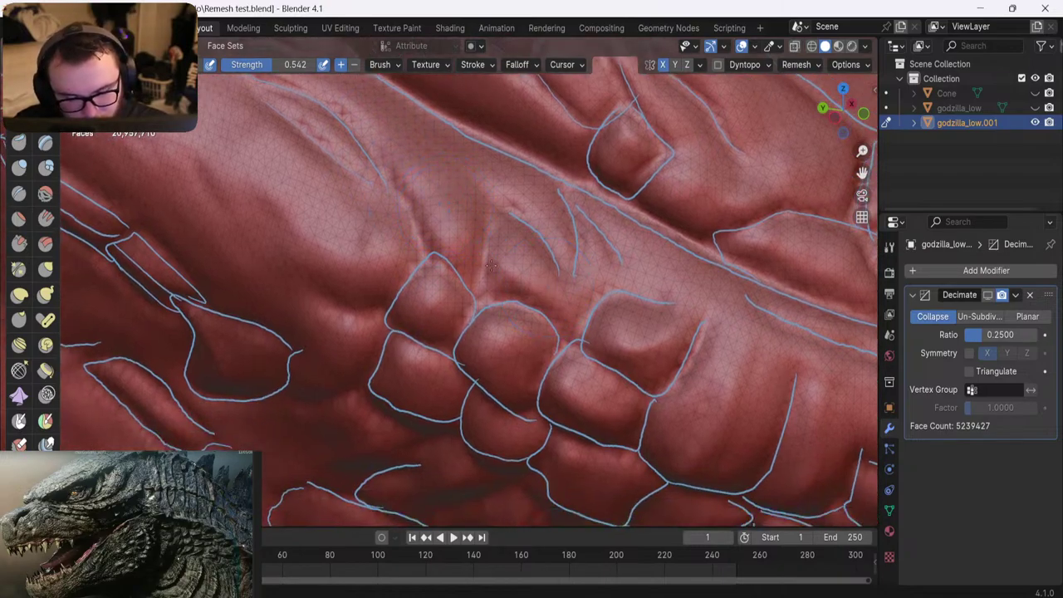
# Raise sharp ridges in the skin behind the topmost round cheek scale with the Crease brush set to Add
pyautogui.keyDown('shift'); pyautogui.moveTo(437, 351); pyautogui.dragTo(418, 324, button='middle'); pyautogui.keyUp('shift')
pyautogui.scroll(-4, 373, 249)
pyautogui.moveTo(369, 280)
pyautogui.mouseDown(button='middle')
pyautogui.moveTo(364, 231)
pyautogui.moveTo(373, 265)
pyautogui.mouseUp(button='middle')
pyautogui.scroll(3, 378, 257)
pyautogui.click(20, 190)
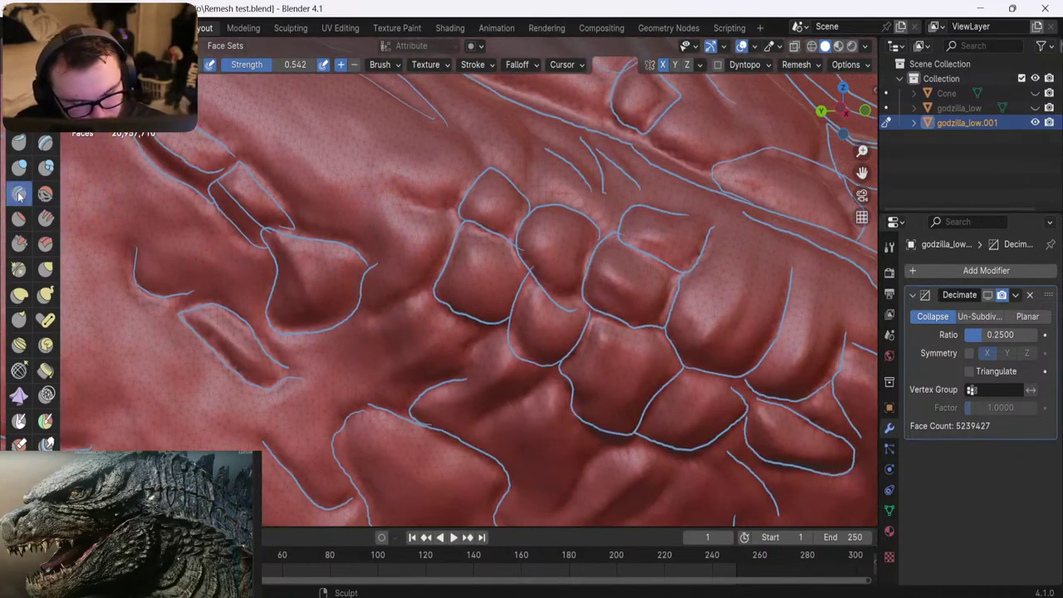
pyautogui.click(340, 65)
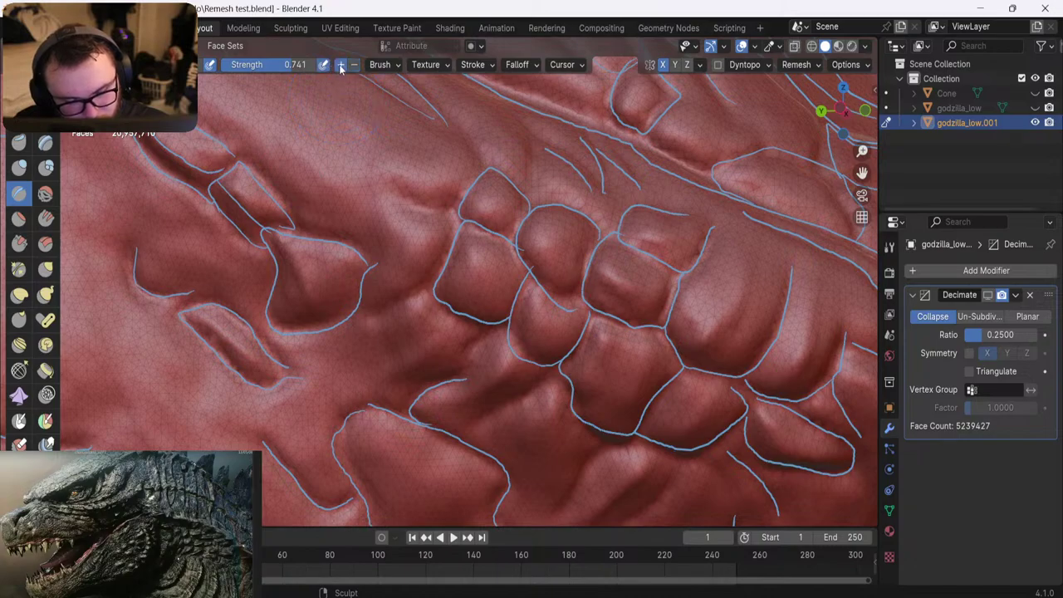
pyautogui.keyDown('shift'); pyautogui.moveTo(417, 245); pyautogui.dragTo(349, 240, button='middle'); pyautogui.keyUp('shift')
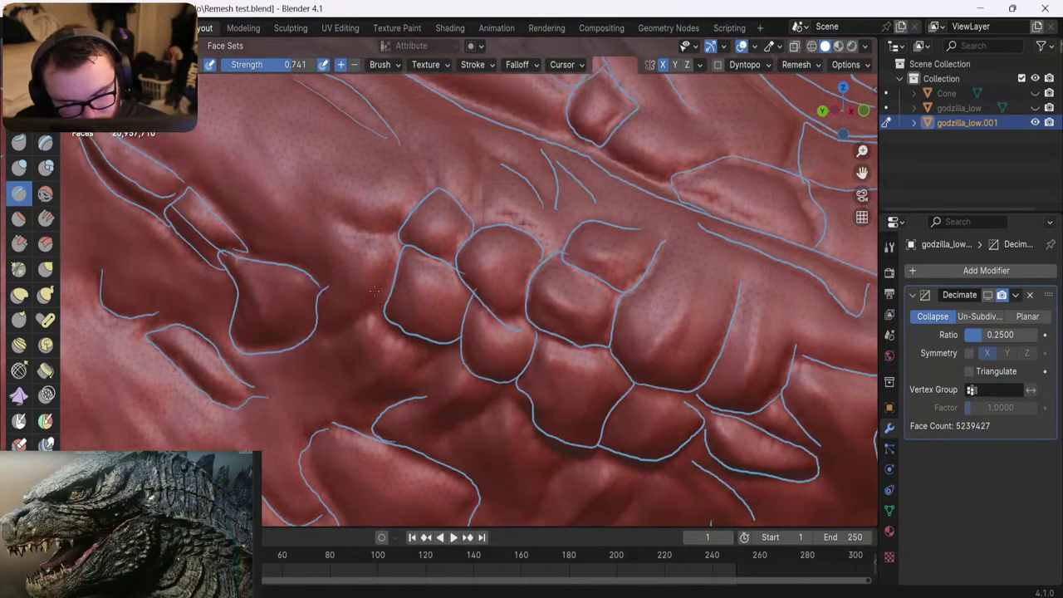
pyautogui.moveTo(342, 316); pyautogui.dragTo(353, 282, button='middle')
pyautogui.moveTo(408, 201); pyautogui.dragTo(355, 193)
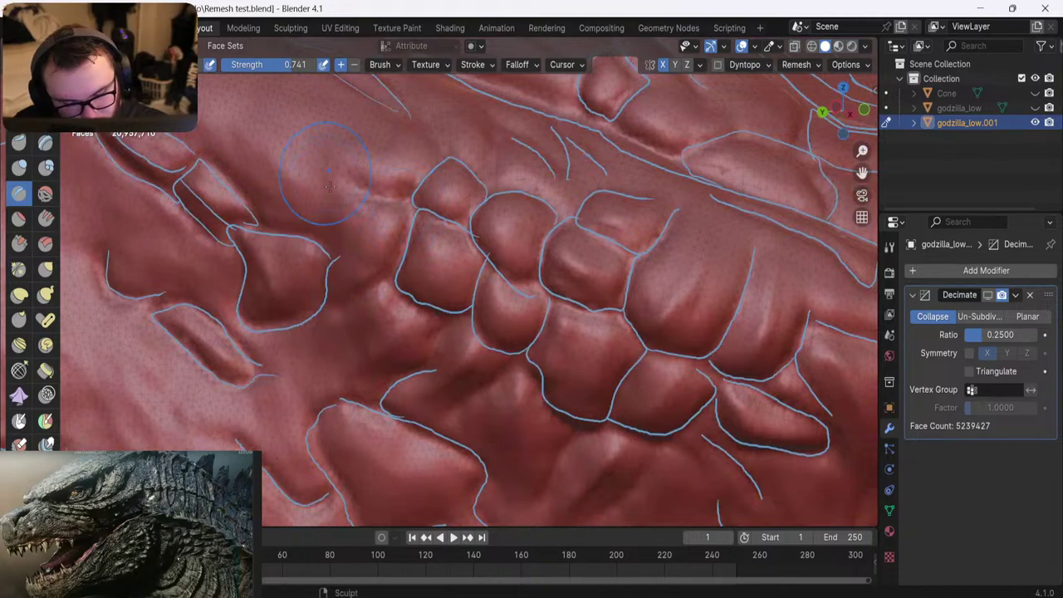
pyautogui.moveTo(329, 186); pyautogui.dragTo(378, 207, button='middle')
pyautogui.moveTo(322, 208); pyautogui.dragTo(326, 211)
pyautogui.moveTo(359, 201); pyautogui.dragTo(366, 232, button='middle')
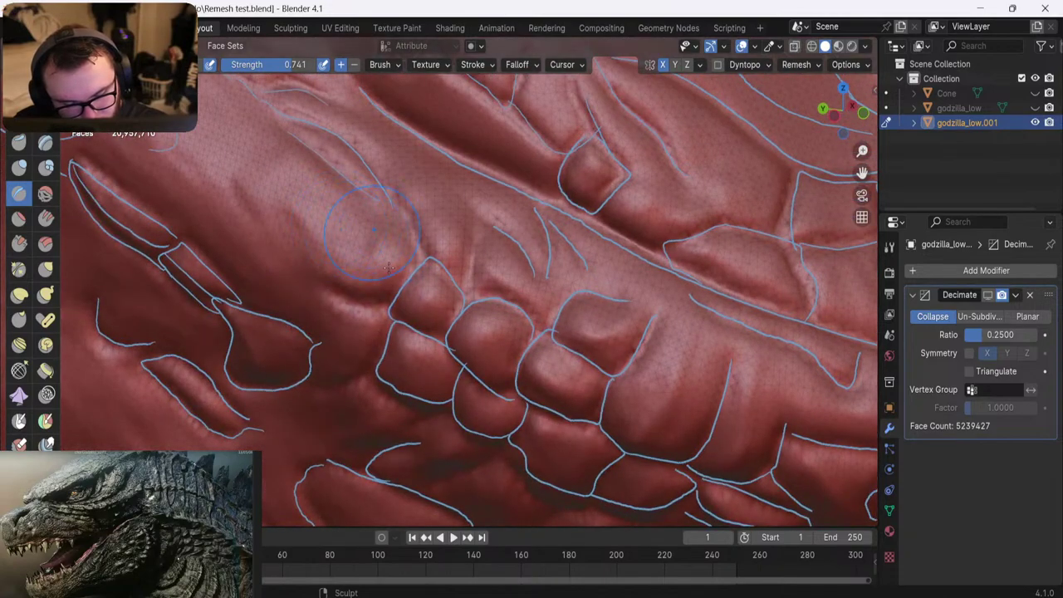
pyautogui.moveTo(406, 264); pyautogui.dragTo(342, 284)
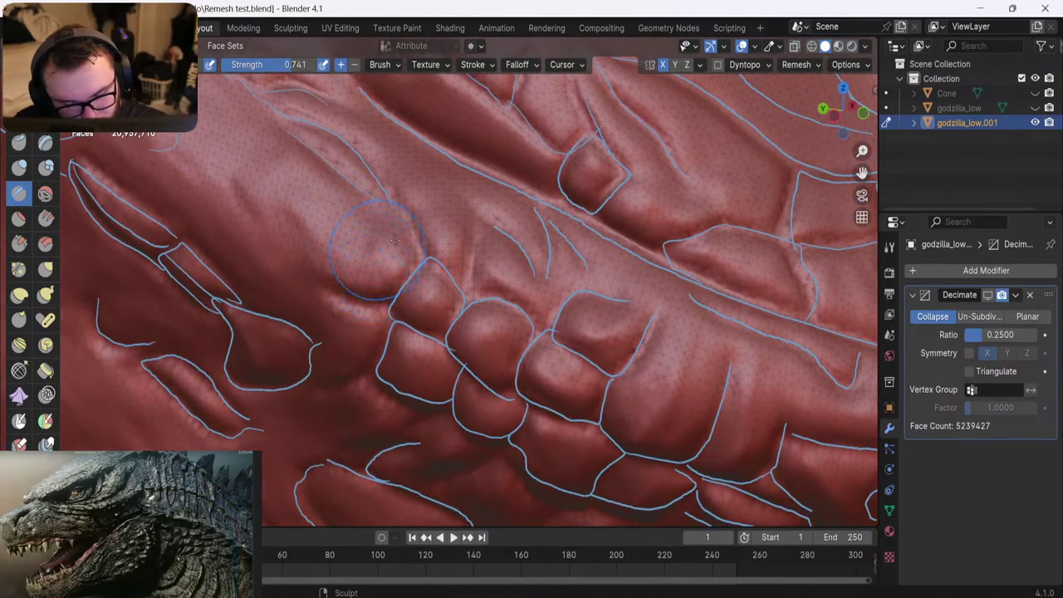
# Set the Crease brush to Subtract and deepen the fold just above the topmost round cheek scale
pyautogui.click(353, 65)
pyautogui.scroll(4, 366, 249)
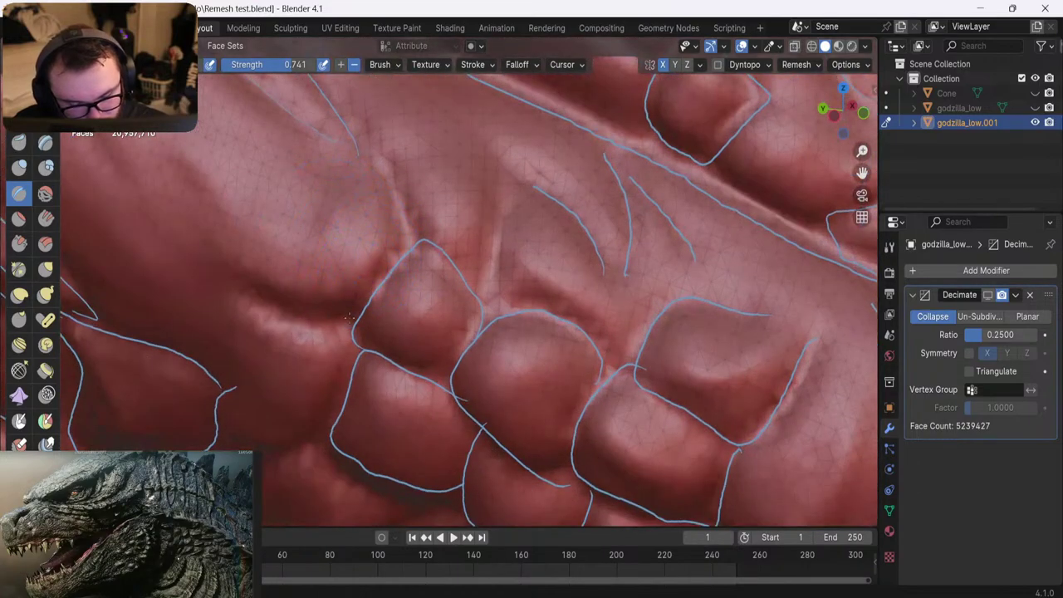
pyautogui.moveTo(313, 128); pyautogui.dragTo(383, 216, button='middle')
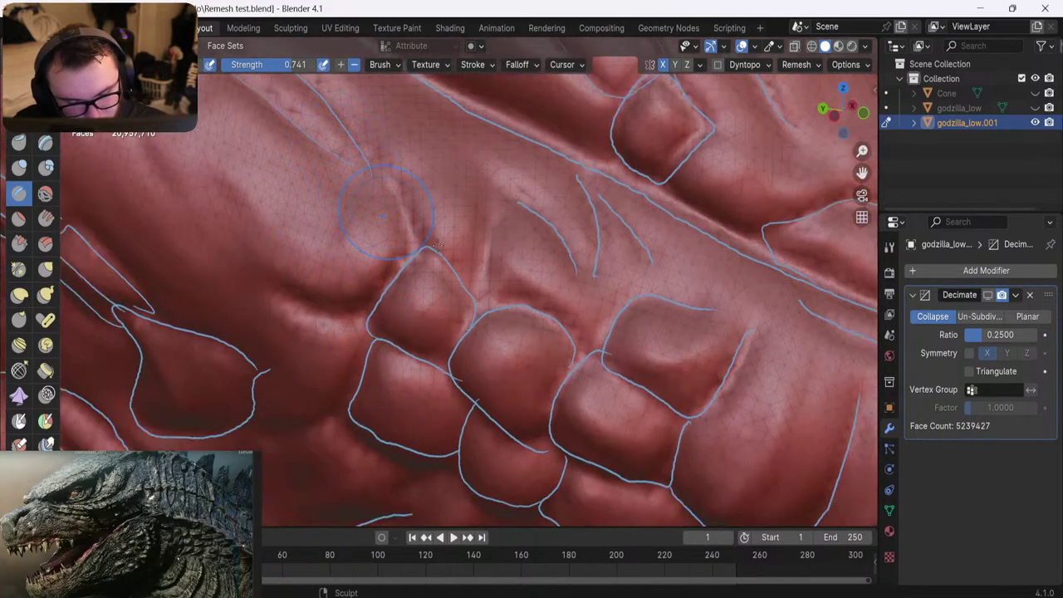
pyautogui.moveTo(430, 252); pyautogui.dragTo(451, 262)
pyautogui.scroll(-6, 316, 259)
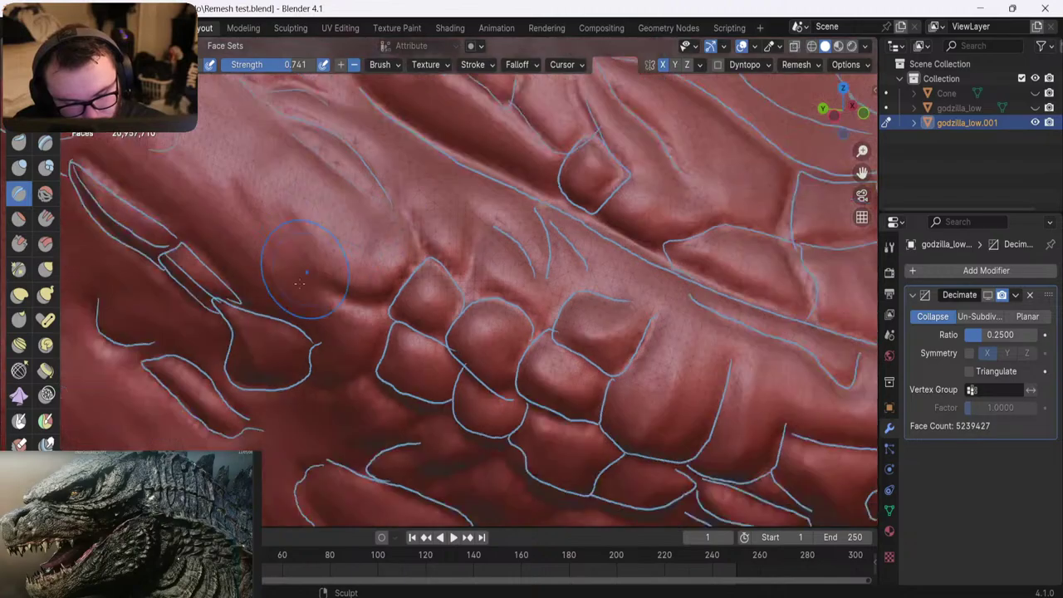
# Hide the viewport overlays and examine the sculpted cheek and head from the side, the front and farther away
pyautogui.moveTo(355, 164); pyautogui.dragTo(507, 127, button='middle')
pyautogui.click(738, 48)
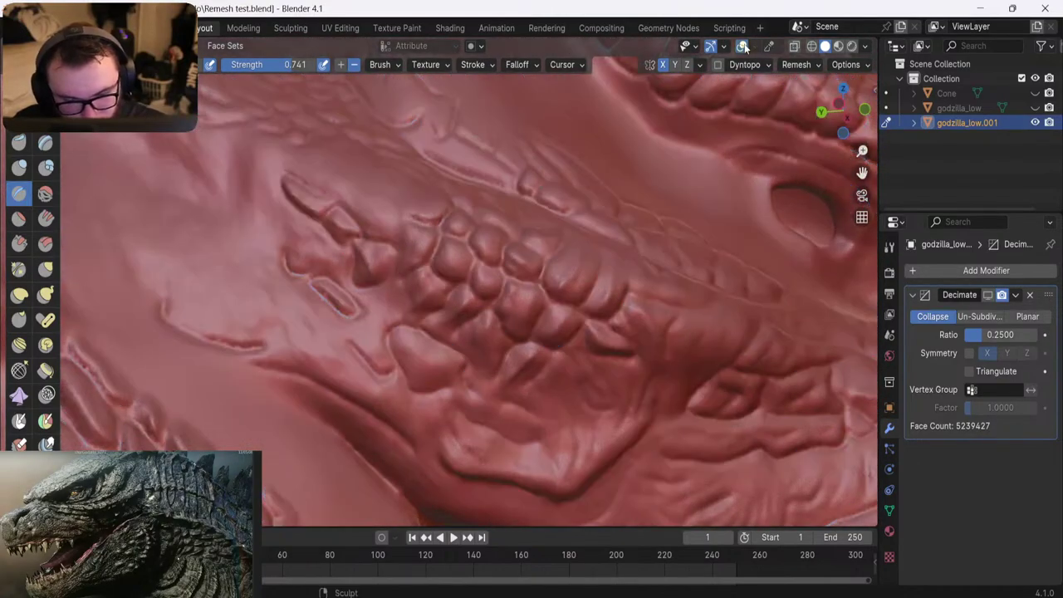
pyautogui.scroll(-5, 368, 155)
pyautogui.moveTo(368, 154); pyautogui.dragTo(363, 220, button='middle')
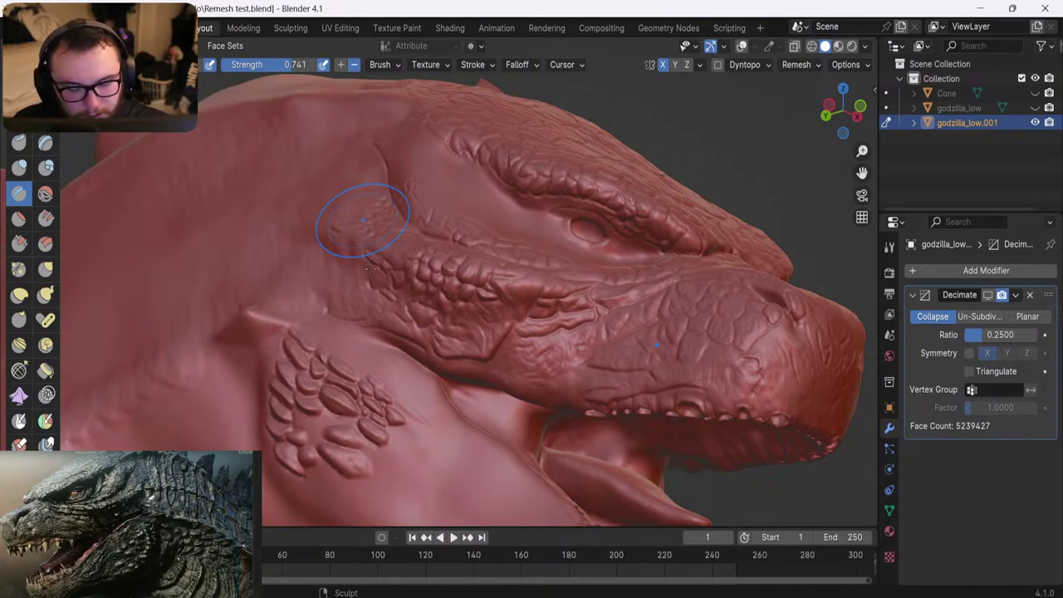
pyautogui.moveTo(369, 267)
pyautogui.mouseDown(button='middle')
pyautogui.moveTo(397, 290)
pyautogui.moveTo(473, 270)
pyautogui.moveTo(371, 312)
pyautogui.moveTo(455, 298)
pyautogui.mouseUp(button='middle')
pyautogui.scroll(-4, 372, 313)
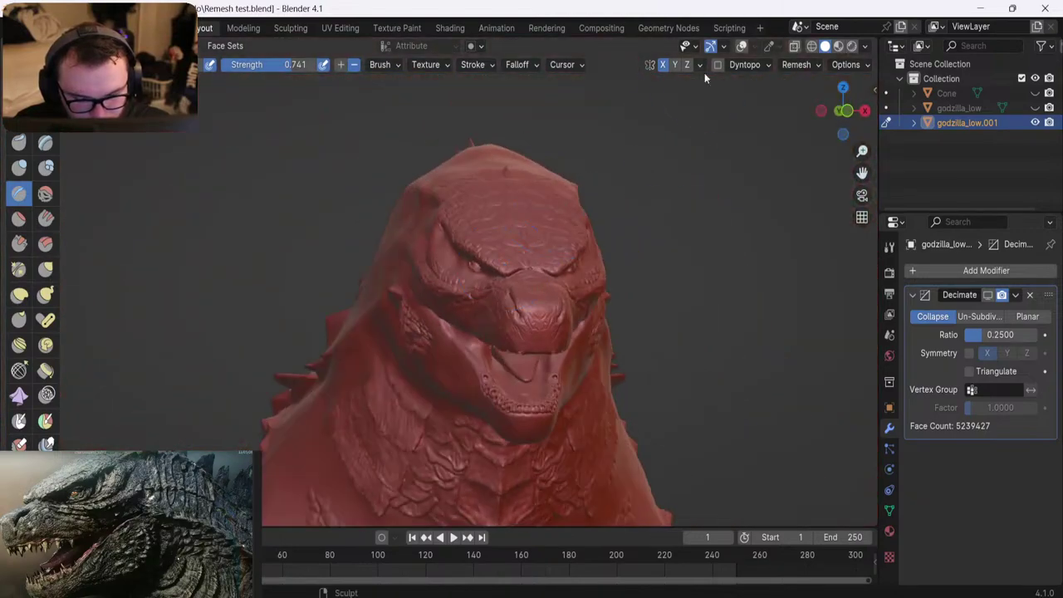
pyautogui.scroll(-4, 621, 218)
pyautogui.moveTo(615, 219)
pyautogui.mouseDown(button='middle')
pyautogui.moveTo(679, 226)
pyautogui.moveTo(643, 231)
pyautogui.moveTo(671, 214)
pyautogui.mouseUp(button='middle')
pyautogui.scroll(8, 671, 213)
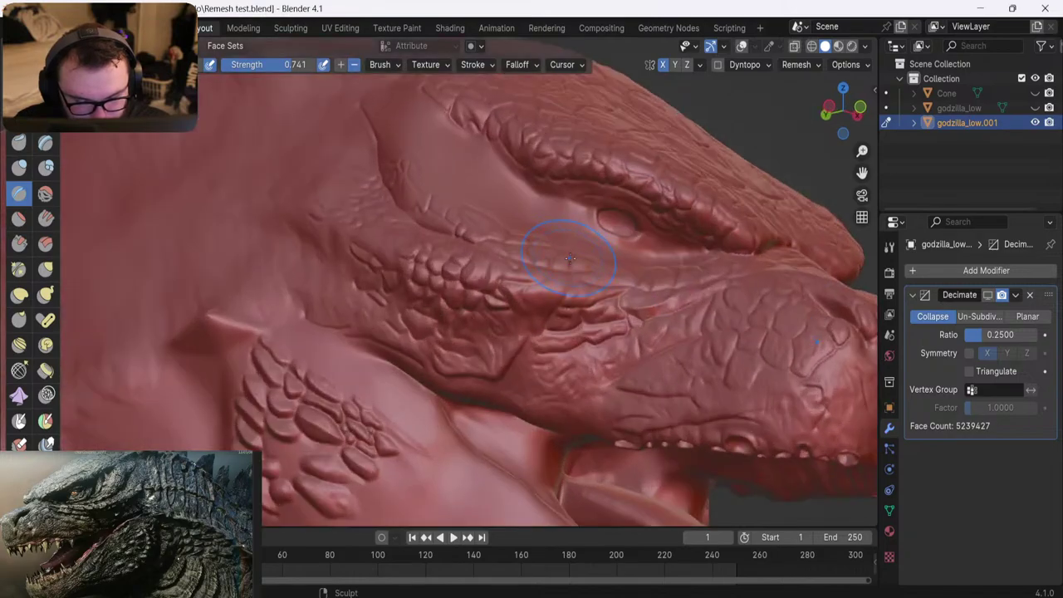
pyautogui.moveTo(570, 258); pyautogui.dragTo(606, 276, button='middle')
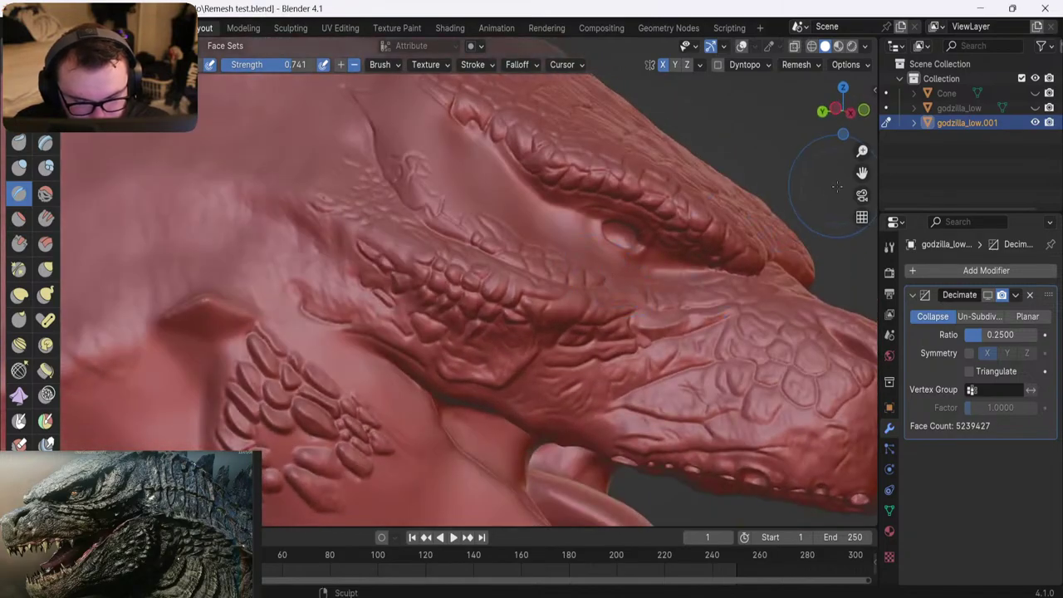
pyautogui.scroll(-6, 837, 186)
pyautogui.moveTo(676, 213)
pyautogui.mouseDown(button='middle')
pyautogui.moveTo(574, 243)
pyautogui.moveTo(635, 253)
pyautogui.mouseUp(button='middle')
pyautogui.scroll(-2, 574, 243)
pyautogui.scroll(3, 645, 256)
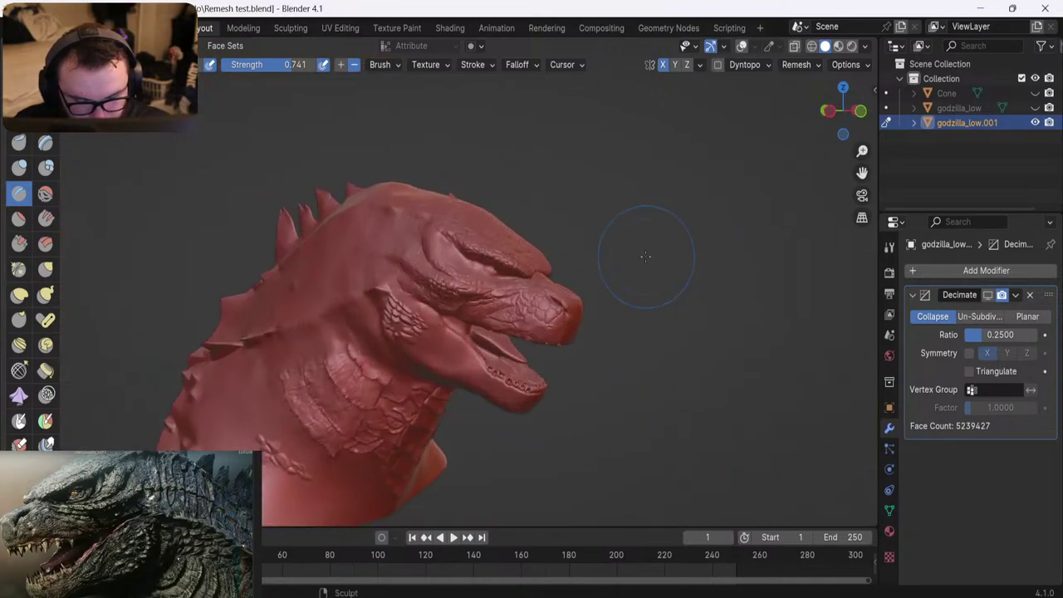
pyautogui.scroll(2, 645, 256)
# Save the file and switch the model from Sculpt Mode to Object Mode
pyautogui.click(31, 28)
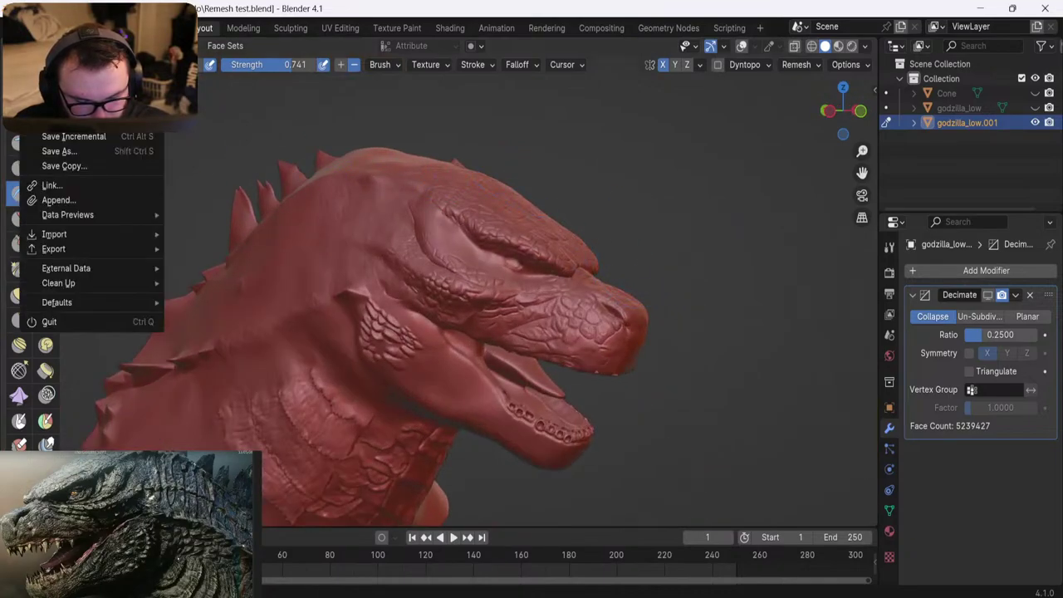
pyautogui.click(340, 139)
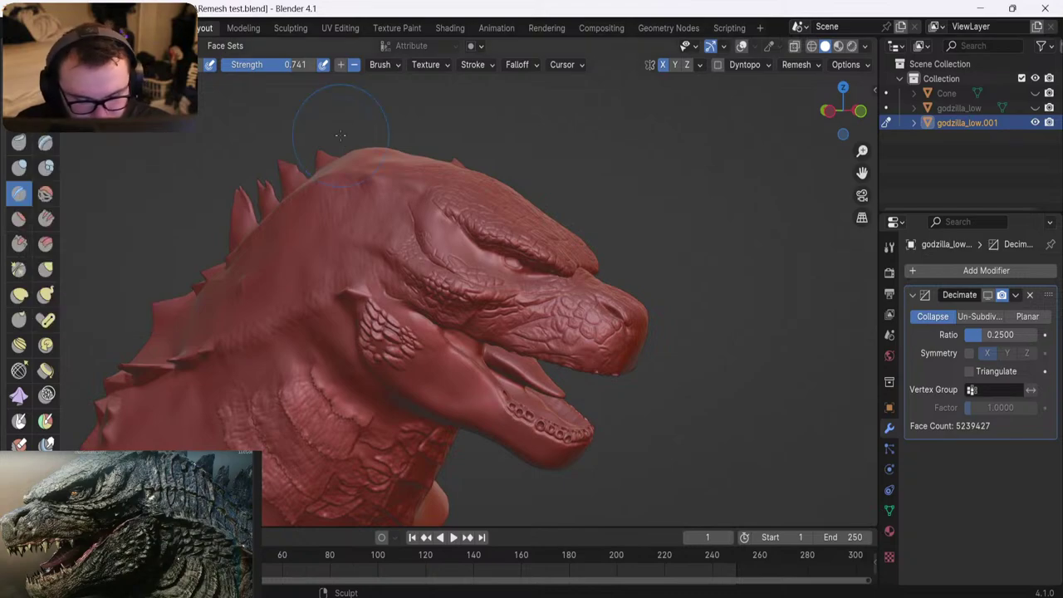
pyautogui.moveTo(432, 205); pyautogui.dragTo(93, 170, button='middle')
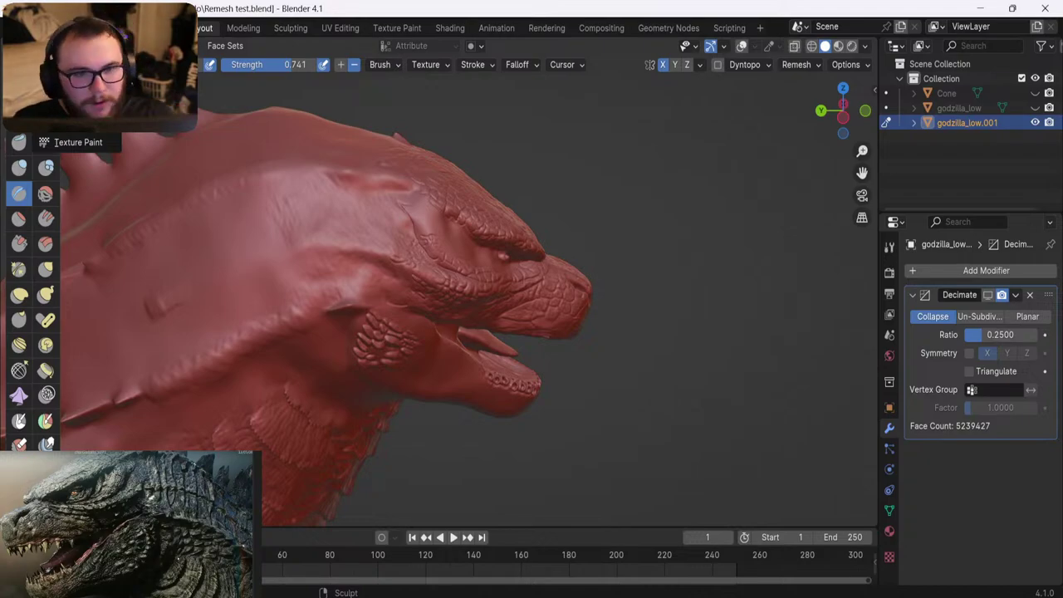
pyautogui.click(76, 69)
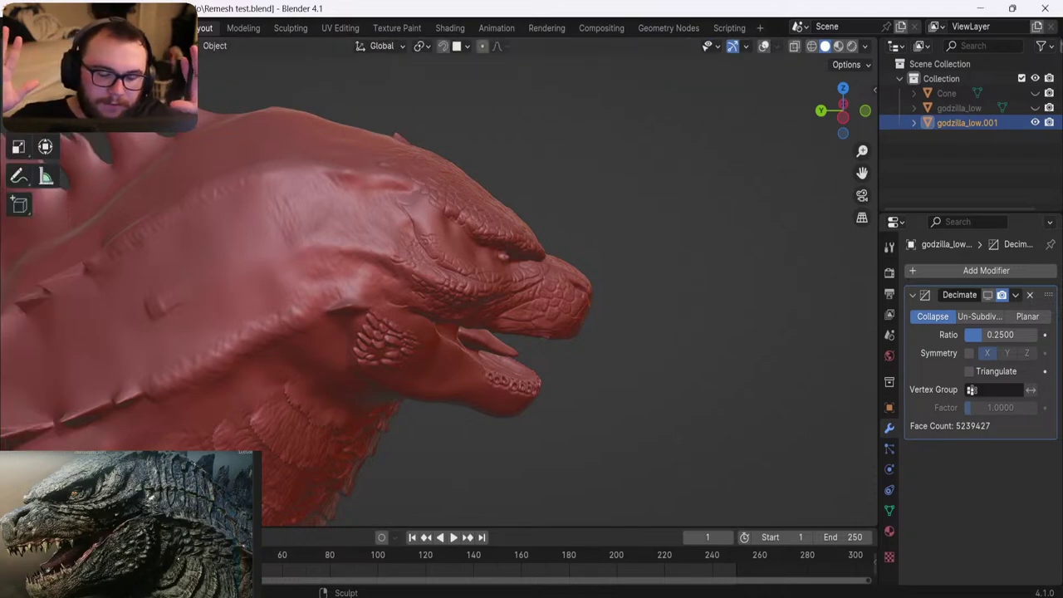
# Examine the whole Godzilla model, covering the back spikes, shoulder scales, full body and side of the head
pyautogui.scroll(-4, 261, 330)
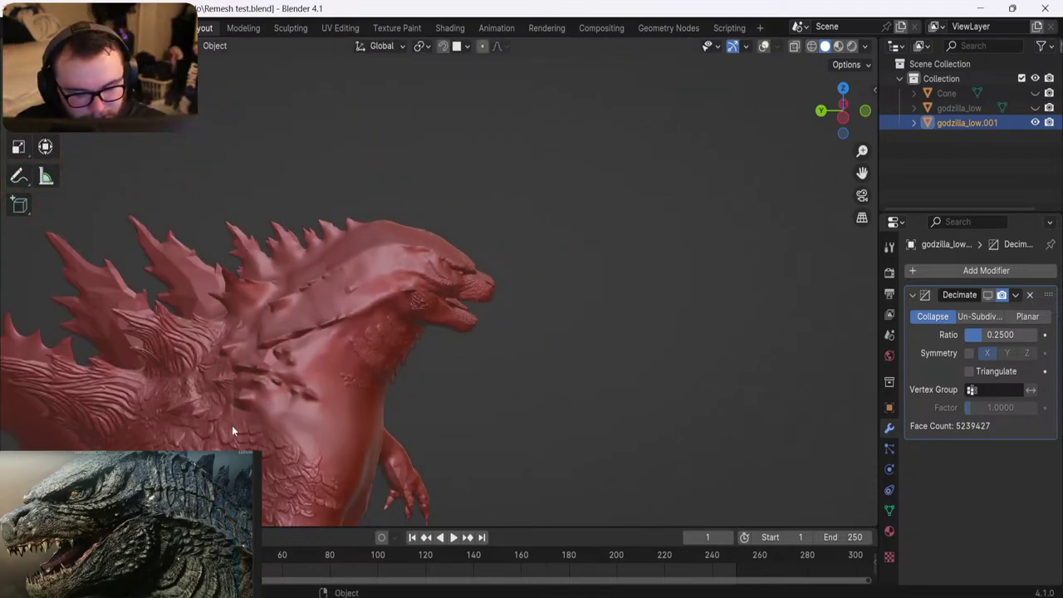
pyautogui.keyDown('shift'); pyautogui.moveTo(240, 403); pyautogui.dragTo(442, 177, button='middle'); pyautogui.keyUp('shift')
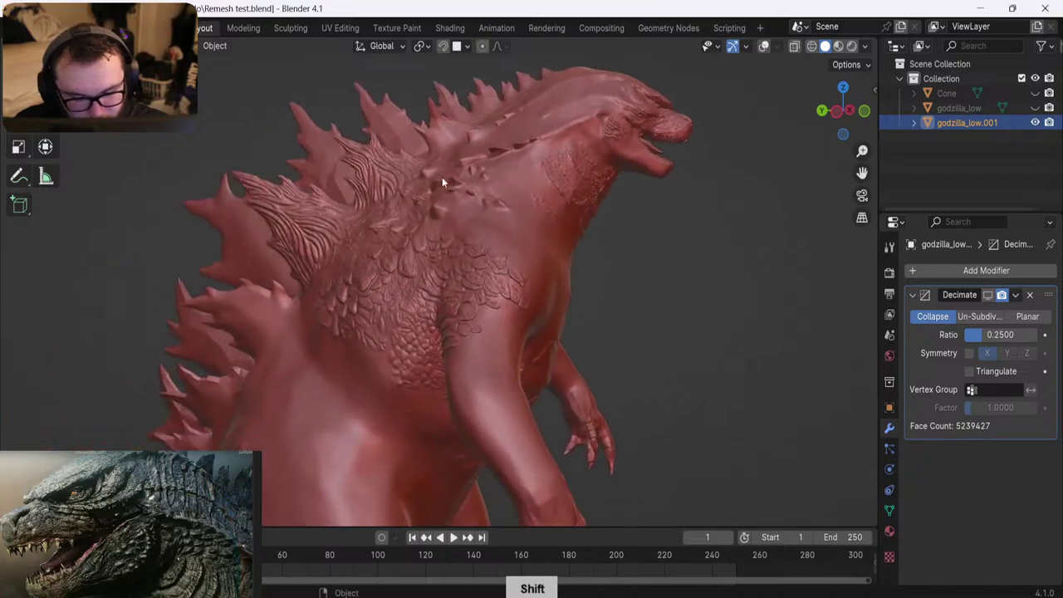
pyautogui.moveTo(292, 276); pyautogui.dragTo(370, 308, button='middle')
pyautogui.scroll(-5, 370, 313)
pyautogui.moveTo(292, 286); pyautogui.dragTo(199, 279, button='middle')
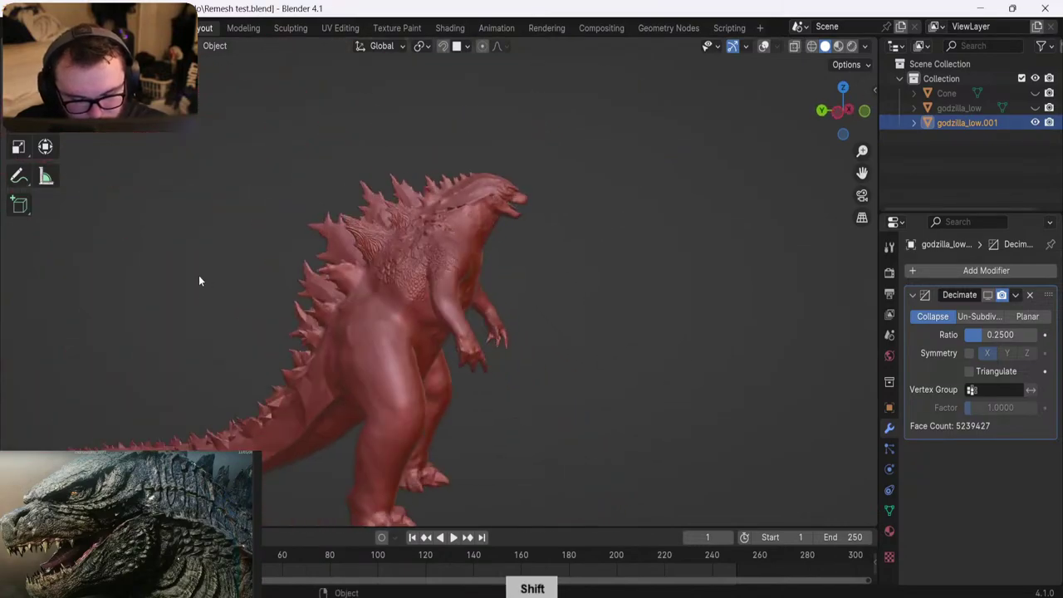
pyautogui.keyDown('shift'); pyautogui.moveTo(342, 284); pyautogui.dragTo(372, 333, button='middle'); pyautogui.keyUp('shift')
pyautogui.scroll(4, 301, 340)
pyautogui.scroll(2, 319, 367)
pyautogui.keyDown('shift'); pyautogui.moveTo(257, 374); pyautogui.dragTo(184, 287, button='middle'); pyautogui.keyUp('shift')
pyautogui.keyDown('shift'); pyautogui.moveTo(287, 340); pyautogui.dragTo(362, 234, button='middle'); pyautogui.keyUp('shift')
pyautogui.scroll(2, 295, 355)
pyautogui.scroll(5, 361, 234)
pyautogui.scroll(-6, 332, 328)
pyautogui.moveTo(348, 326)
pyautogui.mouseDown(button='middle')
pyautogui.moveTo(427, 360)
pyautogui.moveTo(326, 305)
pyautogui.moveTo(344, 317)
pyautogui.mouseUp(button='middle')
pyautogui.scroll(4, 307, 285)
pyautogui.scroll(-6, 314, 372)
pyautogui.keyDown('shift'); pyautogui.moveTo(300, 285); pyautogui.dragTo(276, 424, button='middle'); pyautogui.keyUp('shift')
pyautogui.scroll(-1, 311, 378)
pyautogui.keyDown('shift'); pyautogui.moveTo(333, 372); pyautogui.dragTo(280, 402, button='middle'); pyautogui.keyUp('shift')
pyautogui.moveTo(295, 394); pyautogui.dragTo(267, 380, button='middle')
pyautogui.scroll(2, 332, 312)
pyautogui.scroll(4, 425, 214)
pyautogui.keyDown('shift'); pyautogui.moveTo(425, 213); pyautogui.dragTo(347, 335, button='middle'); pyautogui.keyUp('shift')
pyautogui.scroll(2, 349, 334)
# Change the solid viewport lighting from MatCap to Studio
pyautogui.click(864, 46)
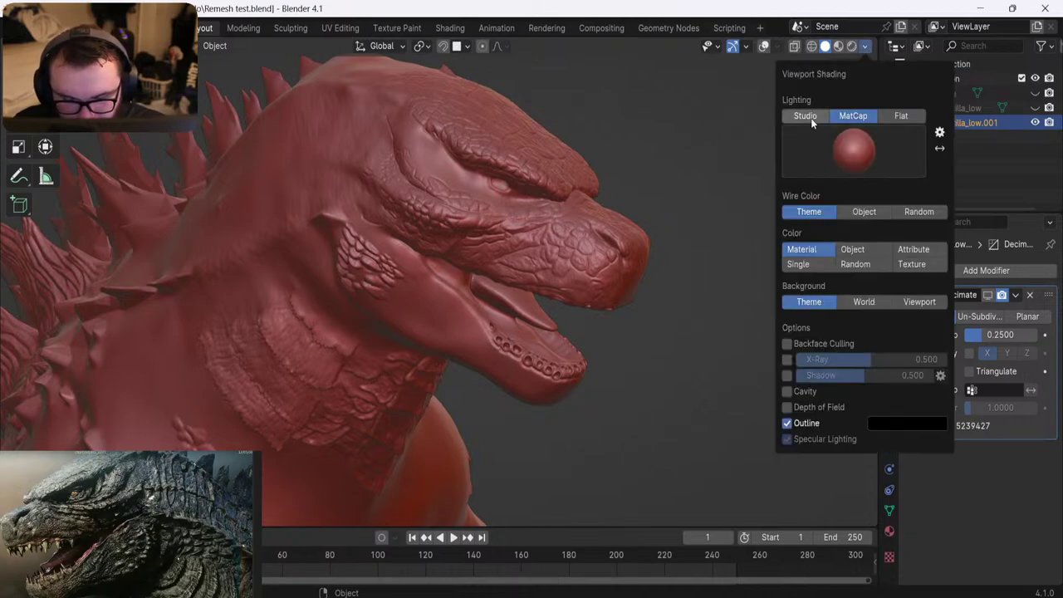
pyautogui.click(817, 148)
pyautogui.click(602, 205)
# Examine the sculpt under Studio lighting, from the whole upper body down to the fine creases on the head
pyautogui.scroll(-6, 365, 303)
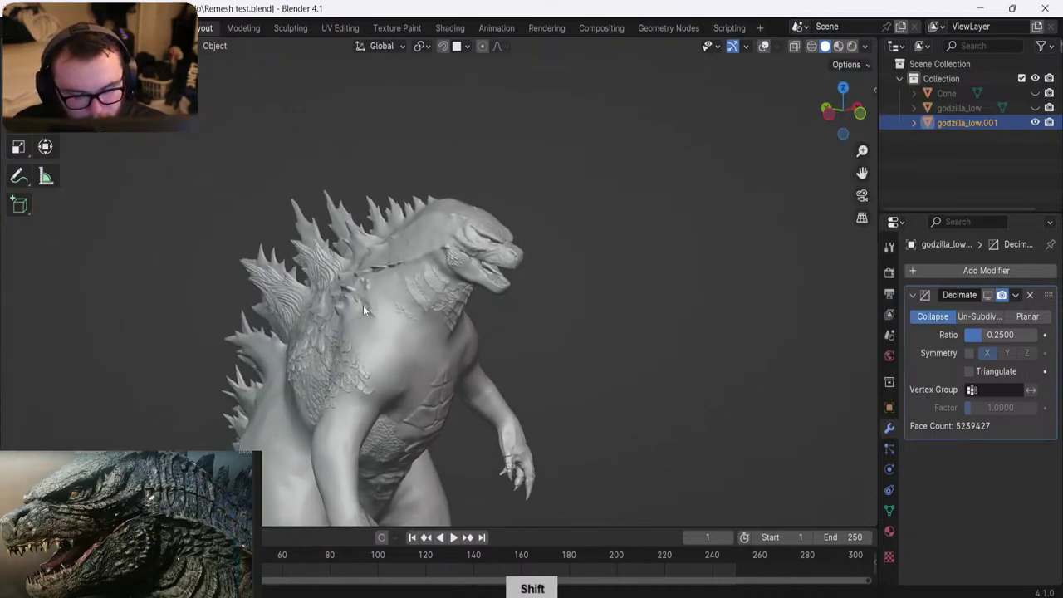
pyautogui.keyDown('shift'); pyautogui.moveTo(363, 304); pyautogui.dragTo(481, 299, button='middle'); pyautogui.keyUp('shift')
pyautogui.scroll(1, 384, 254)
pyautogui.scroll(2, 557, 271)
pyautogui.keyDown('shift'); pyautogui.moveTo(557, 270); pyautogui.dragTo(412, 325, button='middle'); pyautogui.keyUp('shift')
pyautogui.moveTo(412, 325); pyautogui.dragTo(308, 308, button='middle')
pyautogui.scroll(3, 513, 324)
pyautogui.scroll(-3, 374, 327)
pyautogui.scroll(3, 339, 328)
pyautogui.scroll(5, 113, 321)
pyautogui.scroll(-5, 205, 337)
pyautogui.scroll(6, 351, 308)
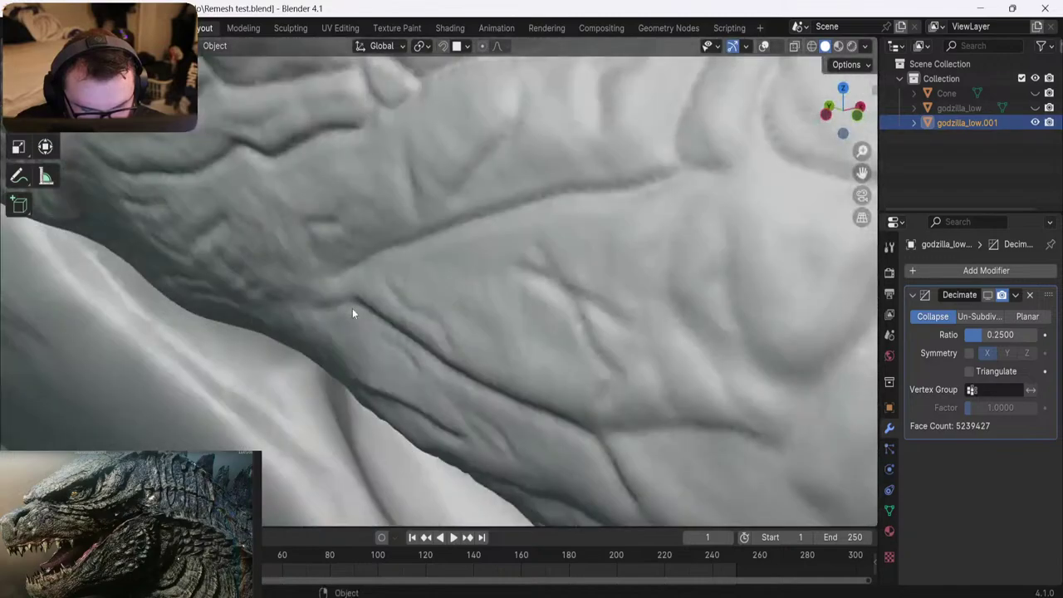
pyautogui.scroll(-5, 330, 321)
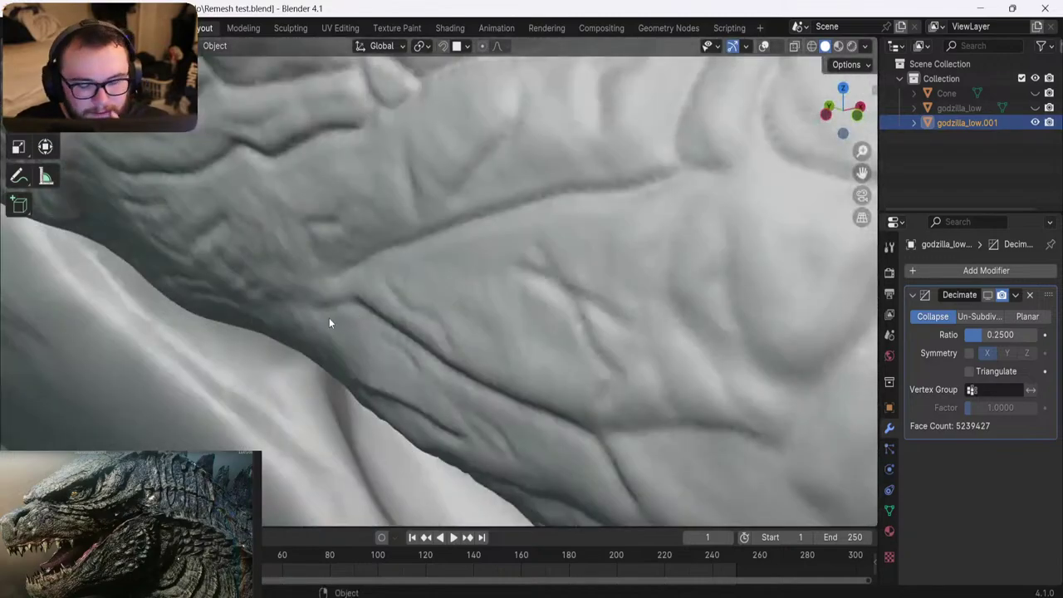
pyautogui.moveTo(308, 335); pyautogui.dragTo(360, 335, button='middle')
pyautogui.scroll(3, 375, 285)
pyautogui.moveTo(374, 285); pyautogui.dragTo(390, 330, button='middle')
pyautogui.scroll(-4, 288, 282)
pyautogui.scroll(-4, 377, 305)
pyautogui.scroll(3, 379, 307)
# Show godzilla_low in place of godzilla_low.001, restore the viewport overlays and frame the corner of its mouth
pyautogui.click(1035, 108)
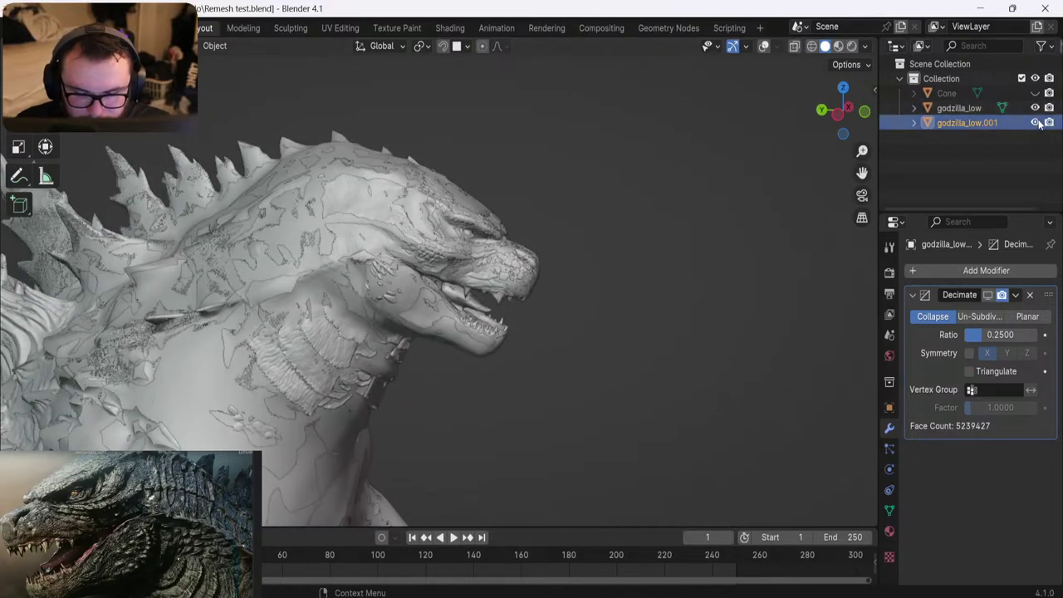
pyautogui.click(1035, 122)
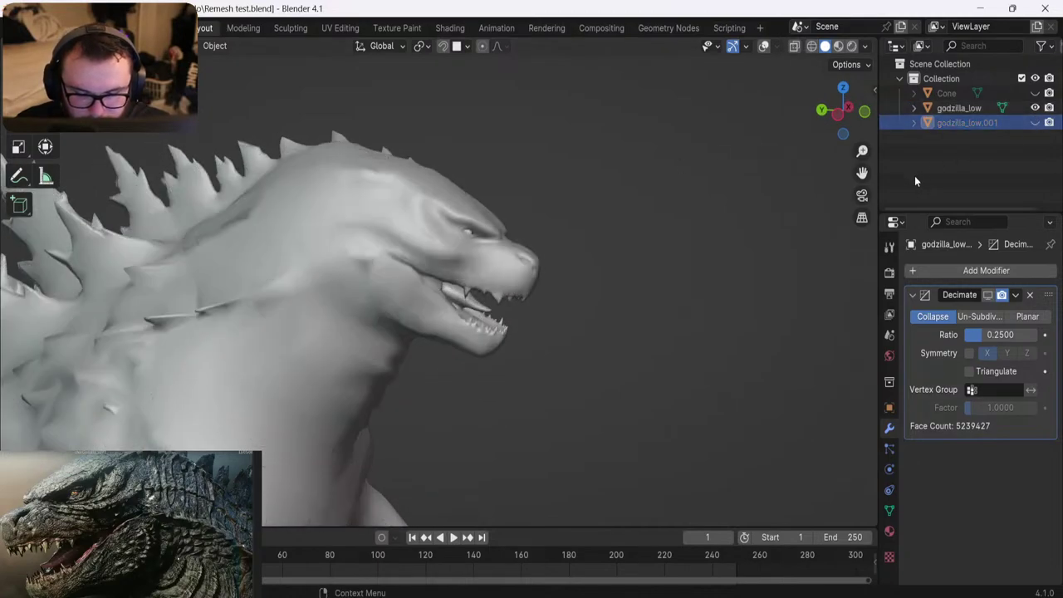
pyautogui.click(763, 45)
pyautogui.moveTo(534, 176); pyautogui.dragTo(573, 149, button='middle')
pyautogui.scroll(3, 470, 191)
pyautogui.scroll(5, 347, 233)
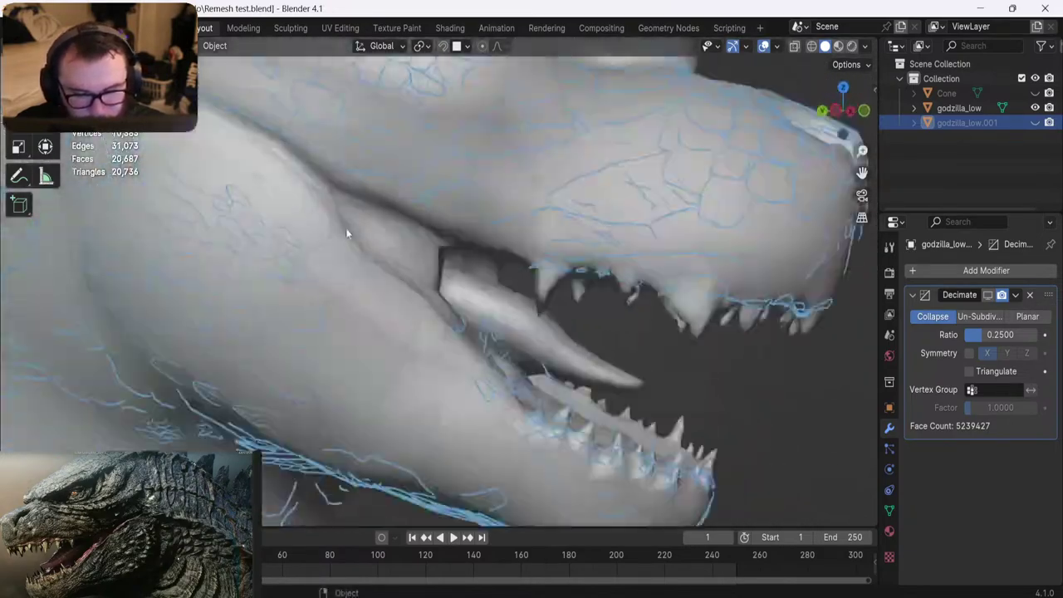
pyautogui.keyDown('shift'); pyautogui.moveTo(363, 213); pyautogui.dragTo(468, 183, button='middle'); pyautogui.keyUp('shift')
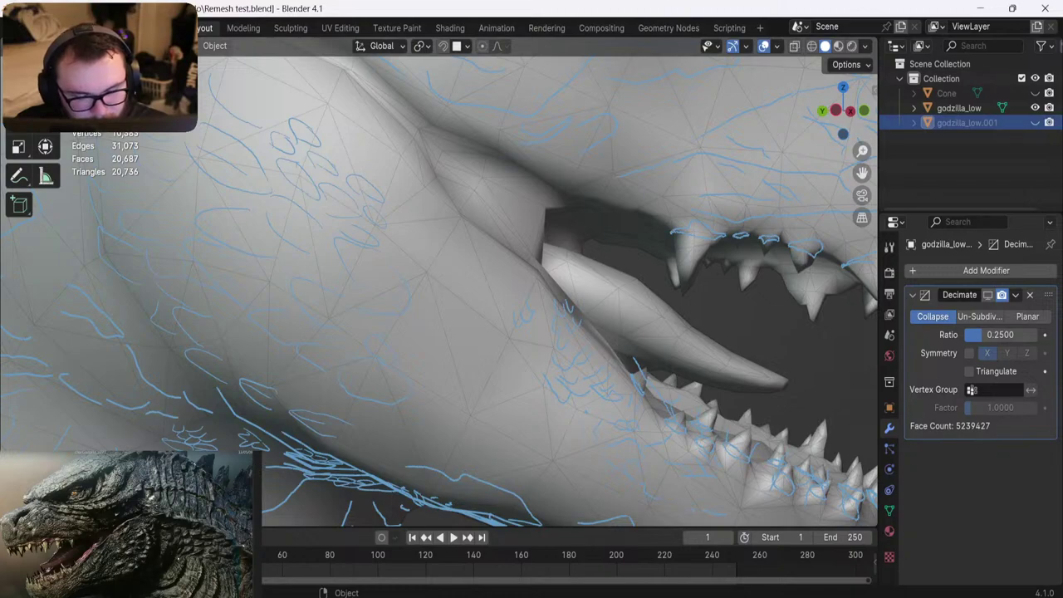
# Activate the Annotate tool on the existing annotation layer and frame the guide lines around the mouth corner and jaw
pyautogui.click(18, 176)
pyautogui.click(118, 65)
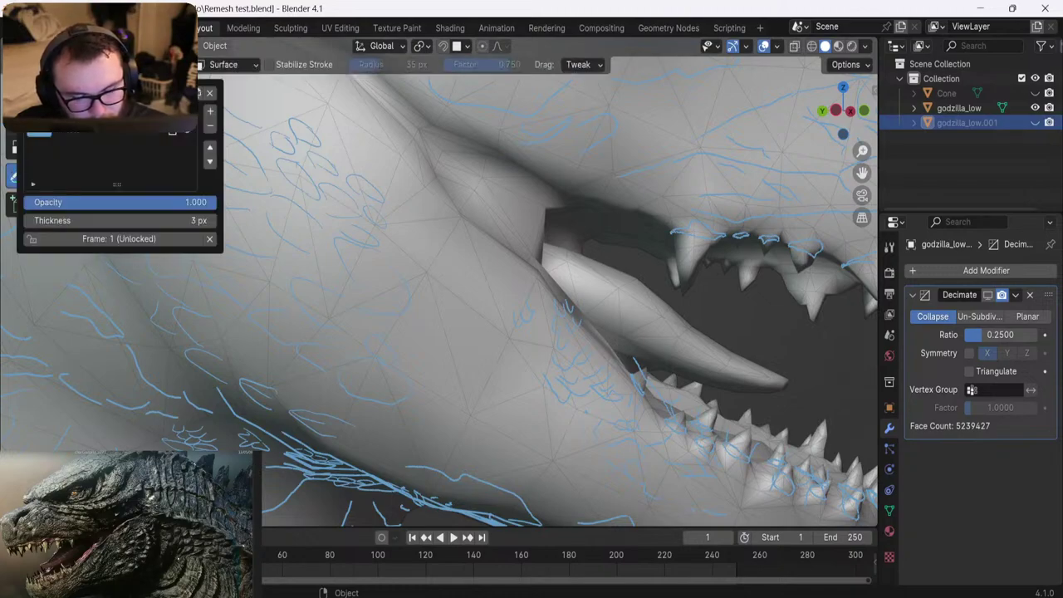
pyautogui.click(150, 133)
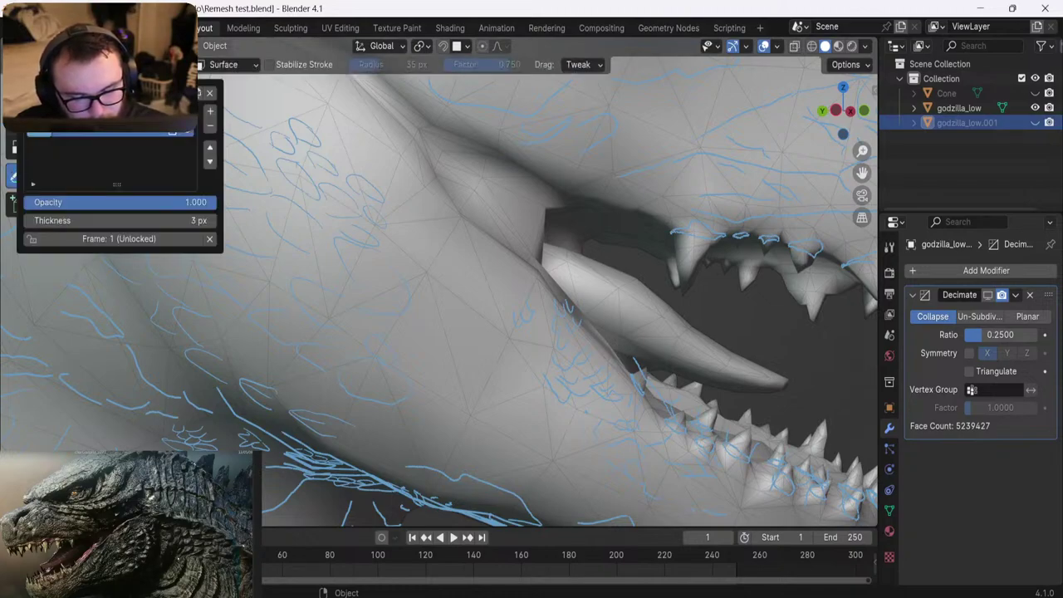
pyautogui.click(189, 131)
pyautogui.scroll(-4, 429, 367)
pyautogui.keyDown('shift'); pyautogui.moveTo(354, 346); pyautogui.dragTo(378, 444, button='middle'); pyautogui.keyUp('shift')
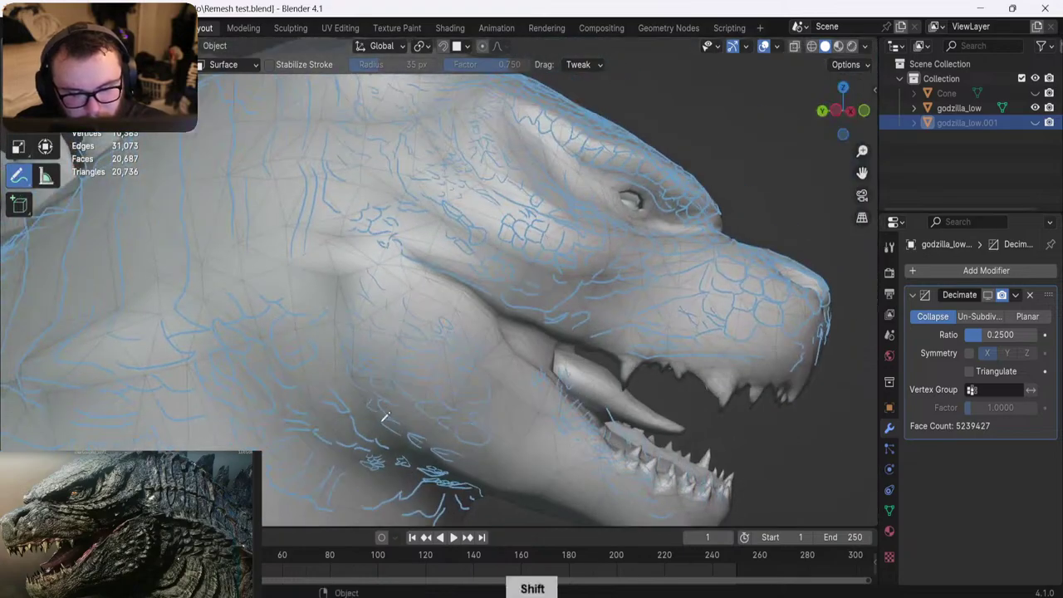
pyautogui.scroll(4, 465, 357)
pyautogui.keyDown('shift'); pyautogui.moveTo(658, 270); pyautogui.dragTo(631, 222, button='middle'); pyautogui.keyUp('shift')
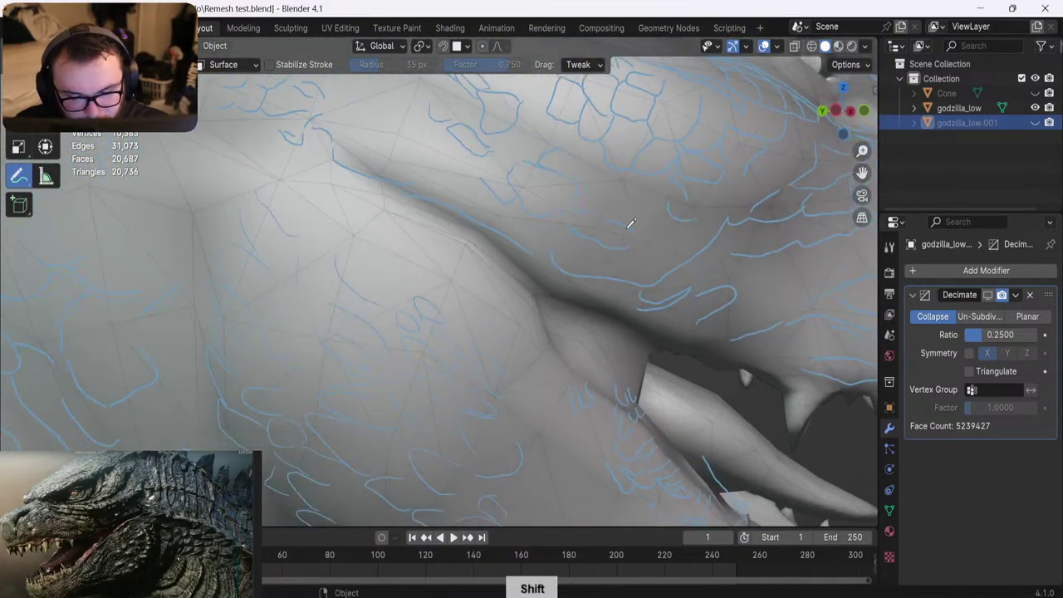
# Switch the viewport to Material Preview and examine the textured scales along the jaw against the guide lines
pyautogui.click(838, 47)
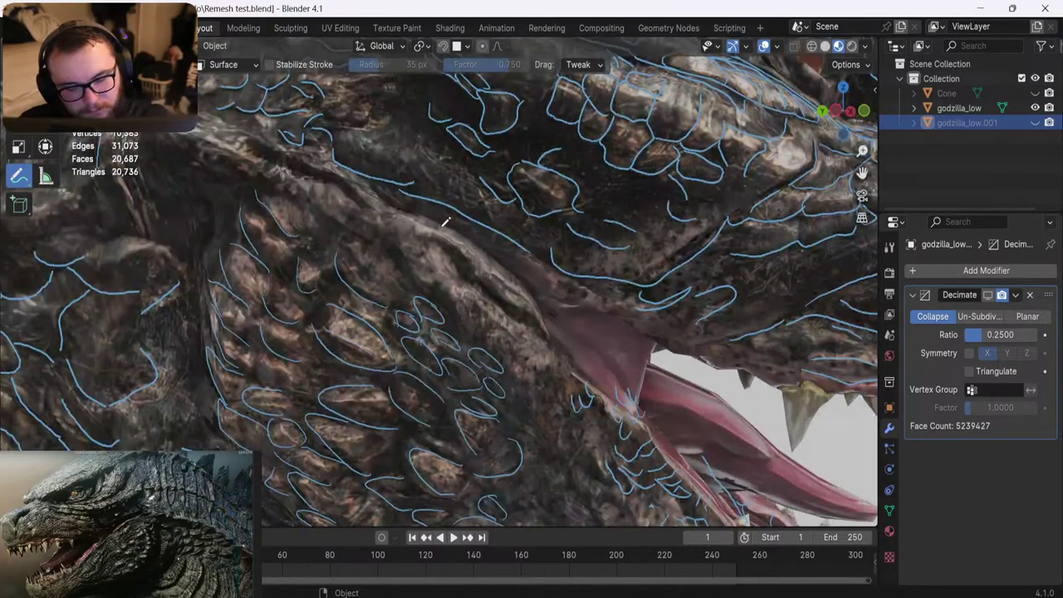
pyautogui.keyDown('shift'); pyautogui.moveTo(437, 327); pyautogui.dragTo(425, 345, button='middle'); pyautogui.keyUp('shift')
pyautogui.moveTo(425, 345); pyautogui.dragTo(137, 337, button='middle')
pyautogui.keyDown('shift'); pyautogui.moveTo(170, 294); pyautogui.dragTo(387, 279, button='middle'); pyautogui.keyUp('shift')
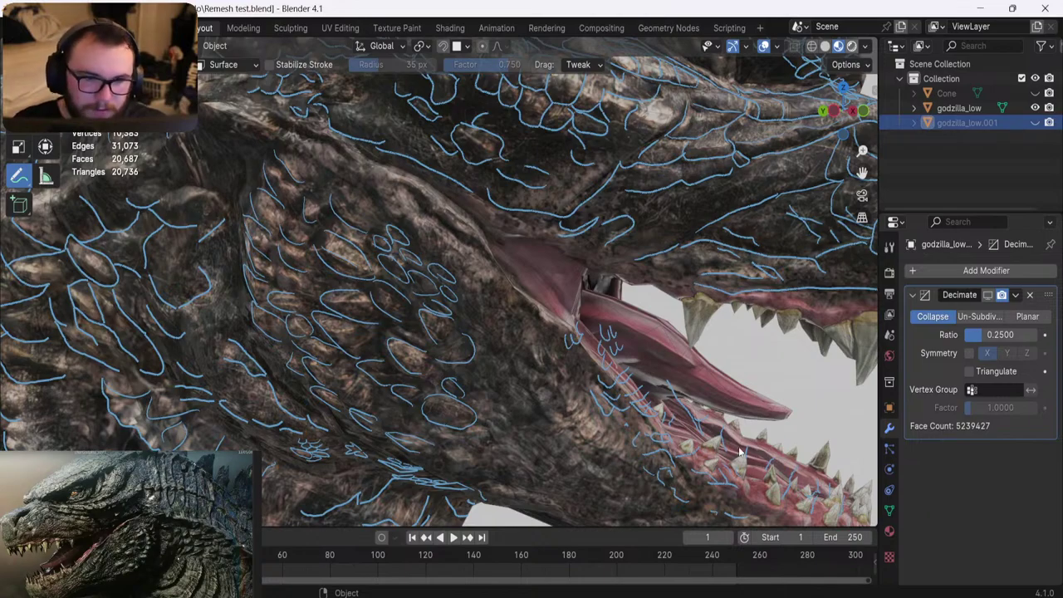
# Switch the viewport to Rendered shading with a false-colour surface display and frame the scales behind the mouth
pyautogui.press('z')
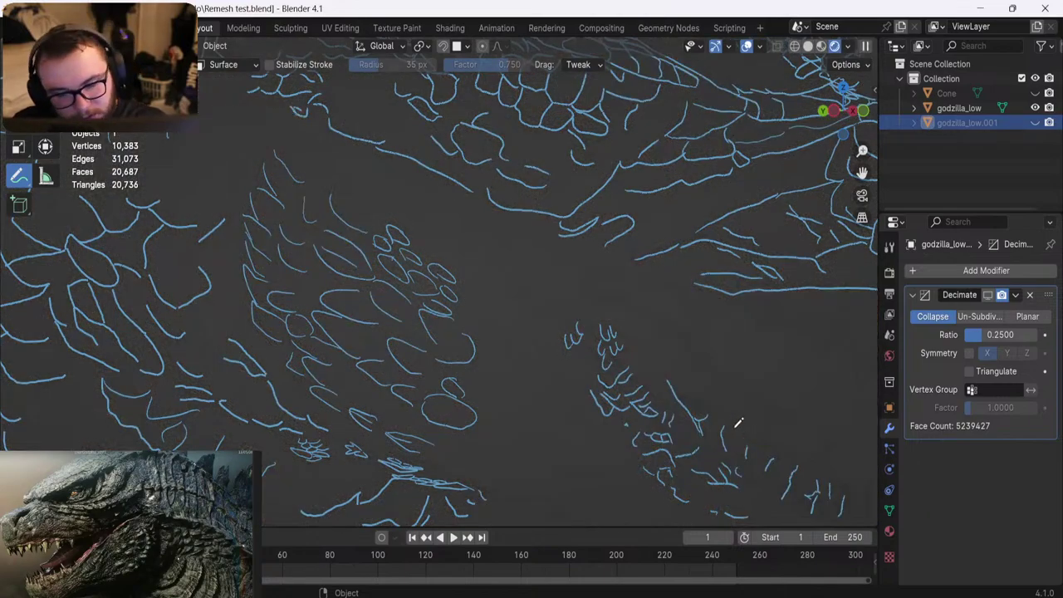
pyautogui.click(848, 46)
pyautogui.click(849, 48)
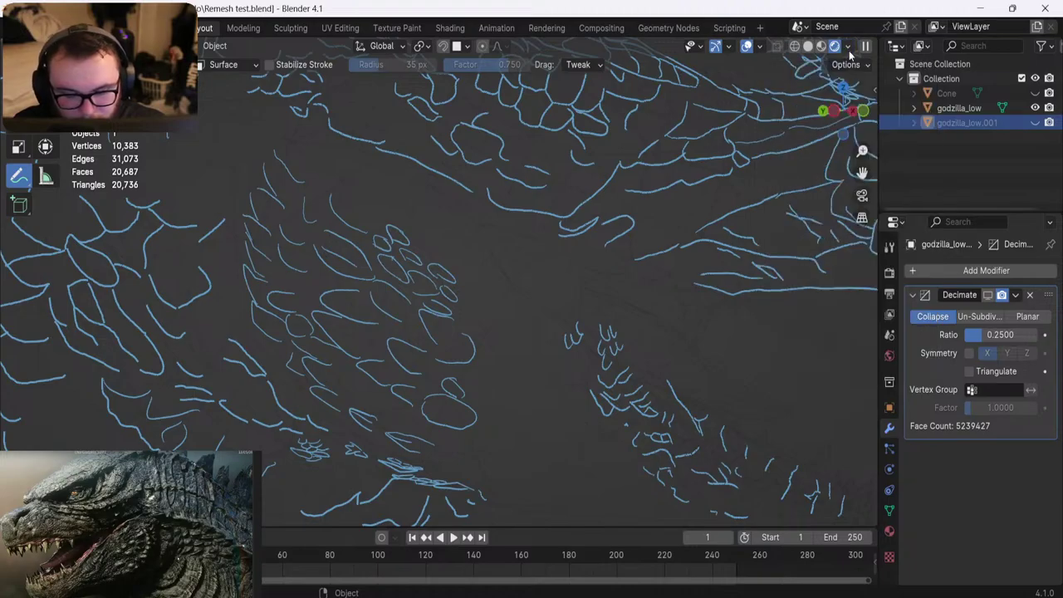
pyautogui.moveTo(391, 296)
pyautogui.mouseDown(button='middle')
pyautogui.moveTo(636, 301)
pyautogui.moveTo(487, 284)
pyautogui.moveTo(440, 308)
pyautogui.moveTo(467, 353)
pyautogui.mouseUp(button='middle')
pyautogui.keyDown('shift'); pyautogui.moveTo(448, 112); pyautogui.dragTo(449, 292, button='middle'); pyautogui.keyUp('shift')
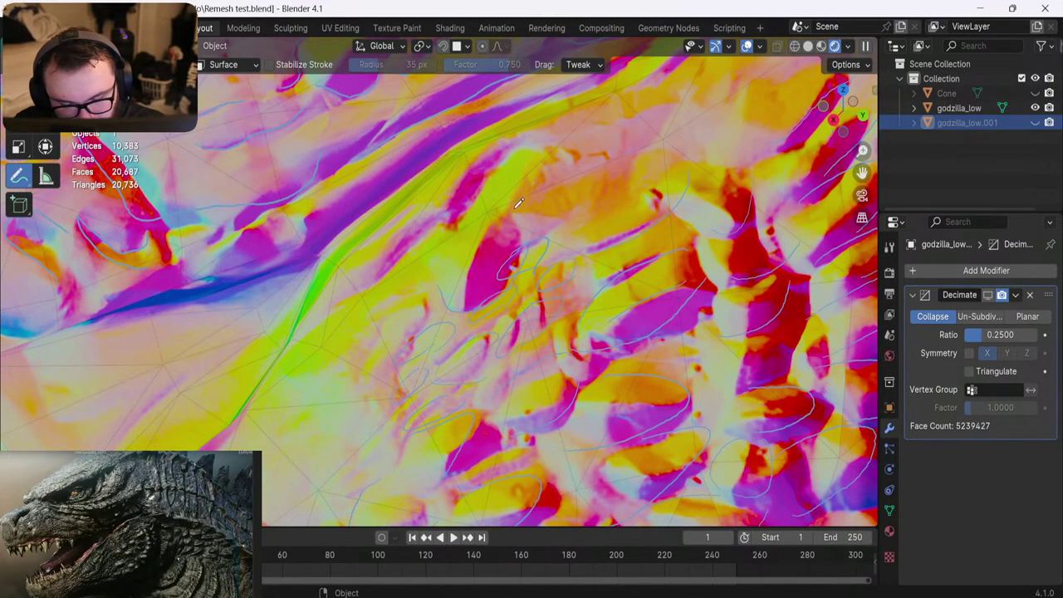
# Undo the last annotation strokes drawn over the cheek scales of the godzilla_low model
pyautogui.moveTo(440, 181); pyautogui.dragTo(444, 162, button='middle')
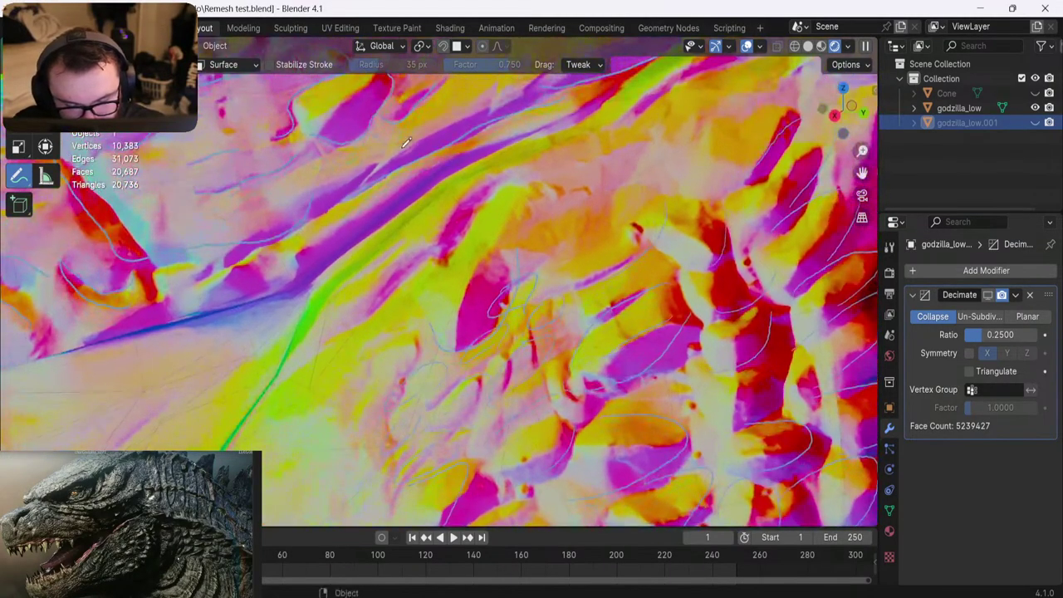
pyautogui.hotkey('ctrl', 'z')
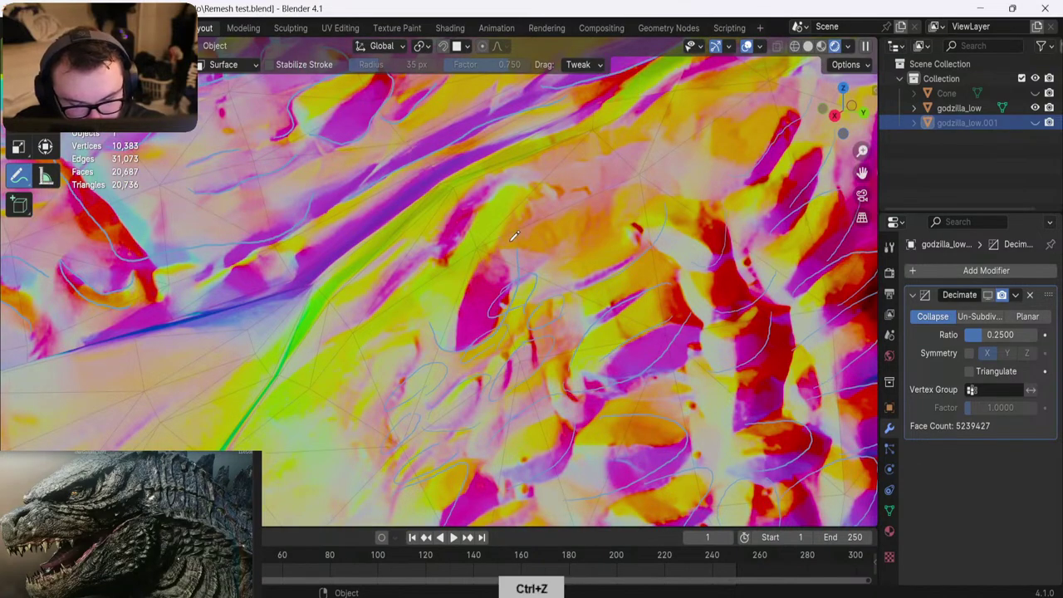
pyautogui.hotkey('ctrl', 'z')
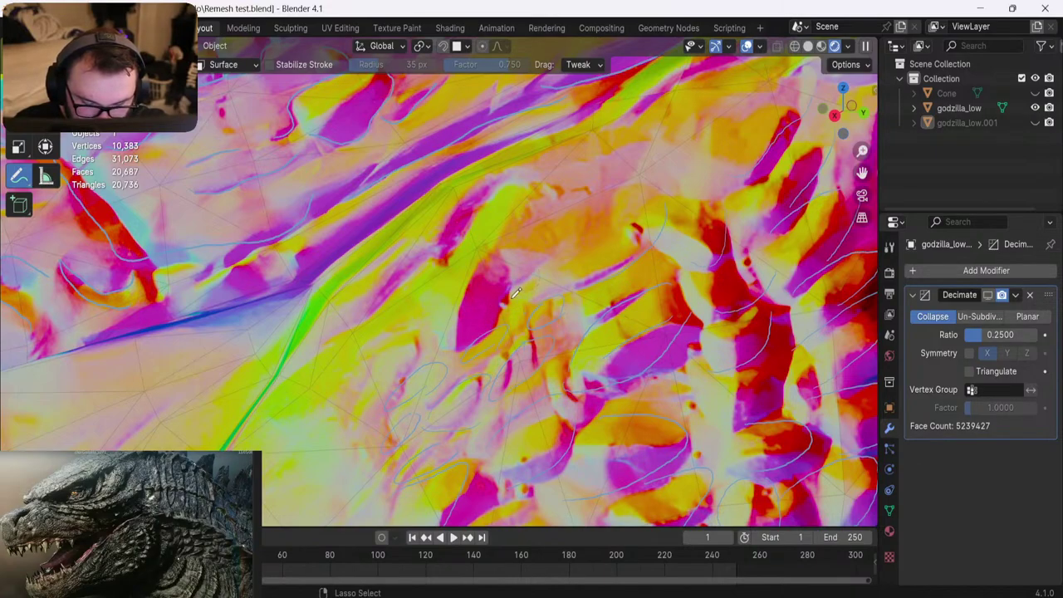
# Trace the outlines of the small cheek scales on godzilla_low with freehand surface annotation strokes
pyautogui.moveTo(457, 340)
pyautogui.keyDown('shift'); pyautogui.mouseDown(button='middle')
pyautogui.moveTo(473, 246)
pyautogui.moveTo(475, 260)
pyautogui.mouseUp(button='middle'); pyautogui.keyUp('shift')
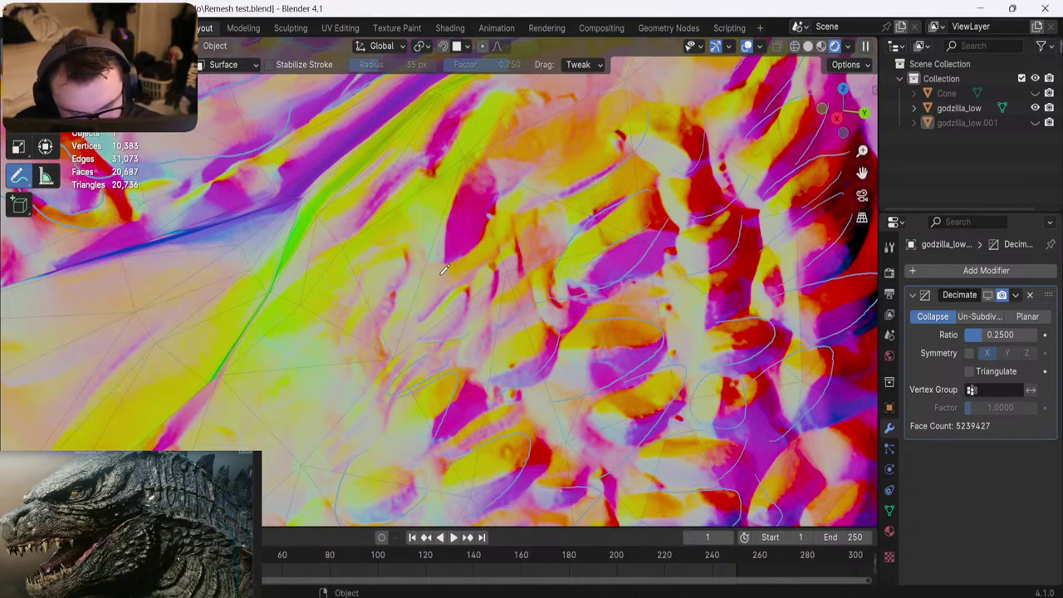
pyautogui.press('shift')
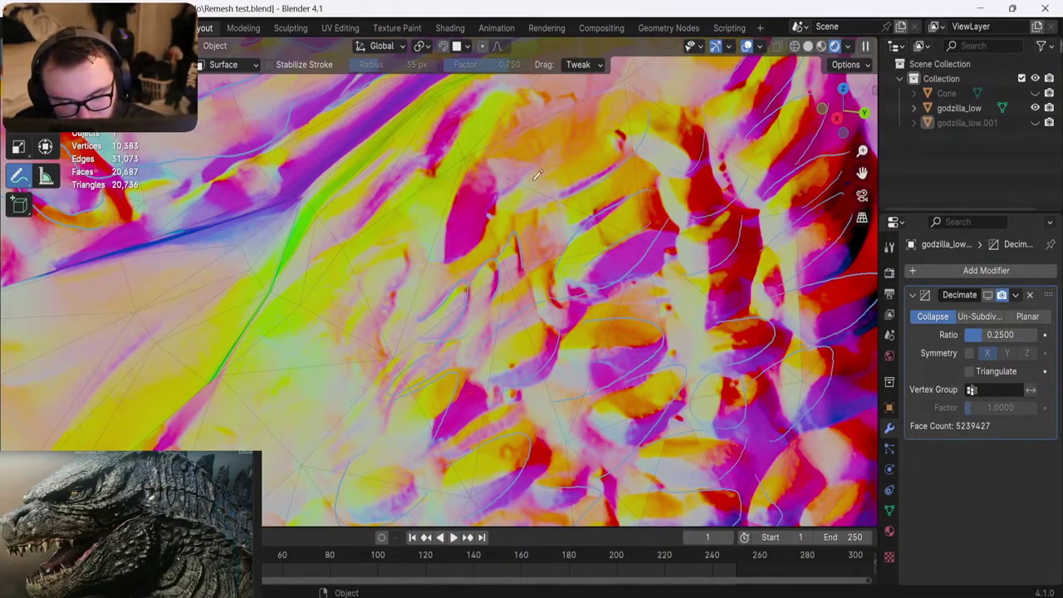
pyautogui.press('shift')
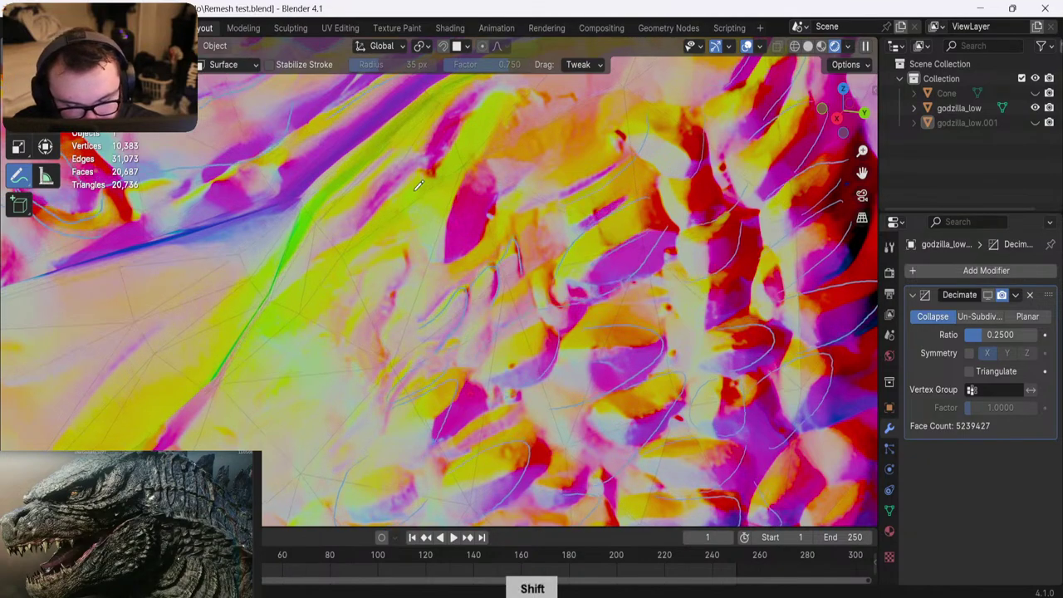
pyautogui.keyDown('shift'); pyautogui.moveTo(423, 142); pyautogui.dragTo(421, 247, button='middle'); pyautogui.keyUp('shift')
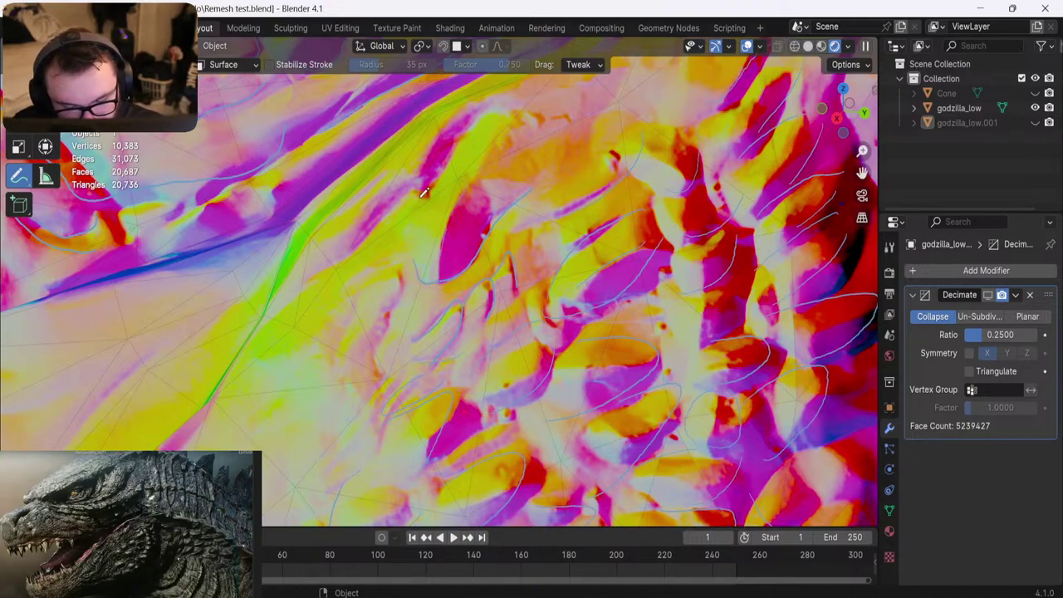
pyautogui.keyDown('shift'); pyautogui.moveTo(426, 241); pyautogui.dragTo(429, 264, button='middle'); pyautogui.keyUp('shift')
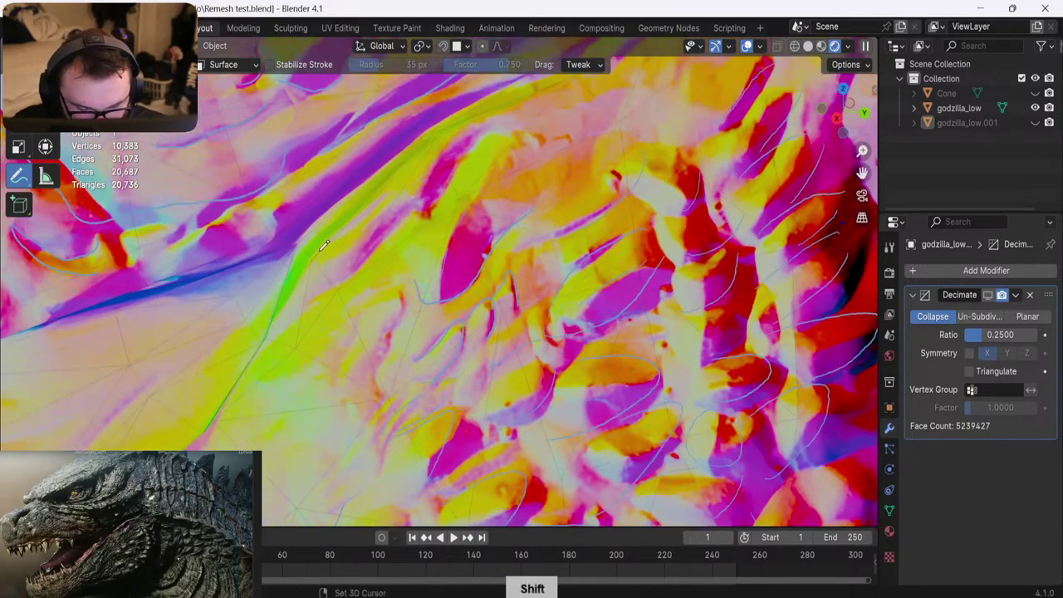
pyautogui.keyDown('shift'); pyautogui.moveTo(324, 245); pyautogui.dragTo(420, 265, button='middle'); pyautogui.keyUp('shift')
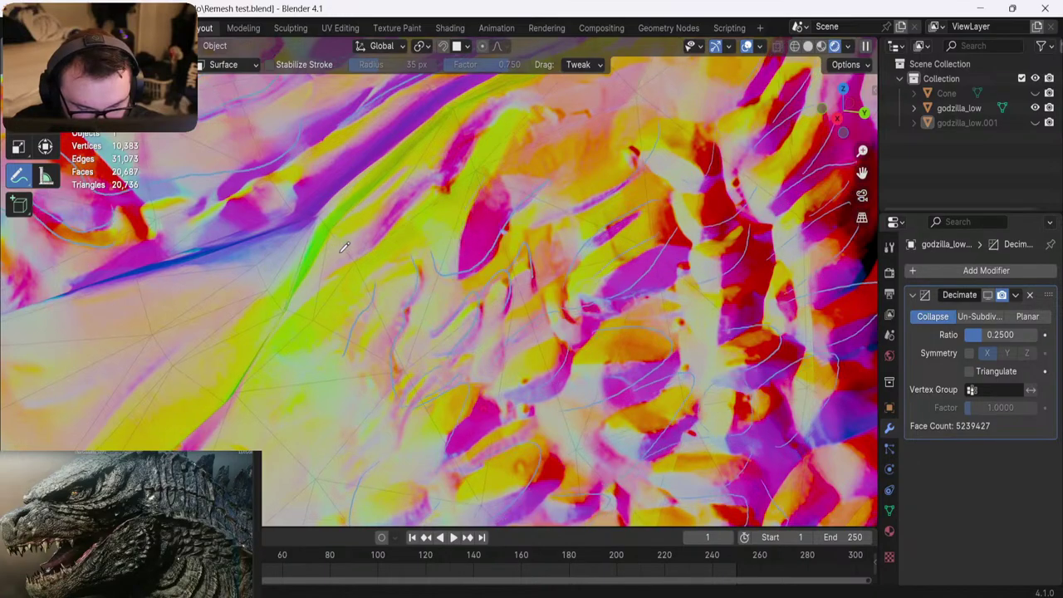
# Extend the surface annotations along the creases and folds above and in front of the cheek scales
pyautogui.moveTo(326, 234); pyautogui.dragTo(266, 272, button='middle')
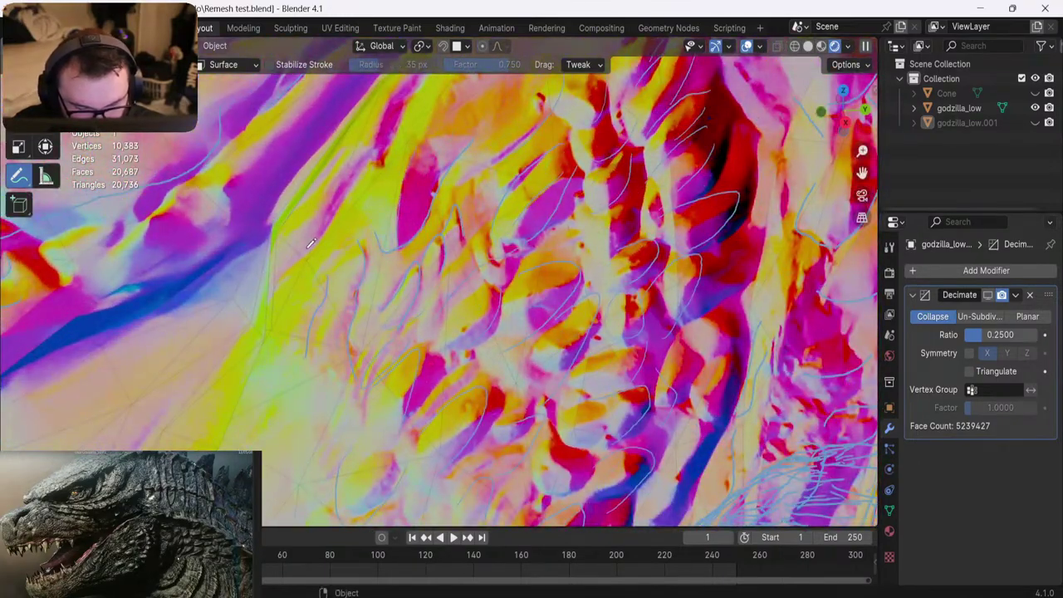
pyautogui.keyDown('shift'); pyautogui.moveTo(364, 143); pyautogui.dragTo(391, 194, button='middle'); pyautogui.keyUp('shift')
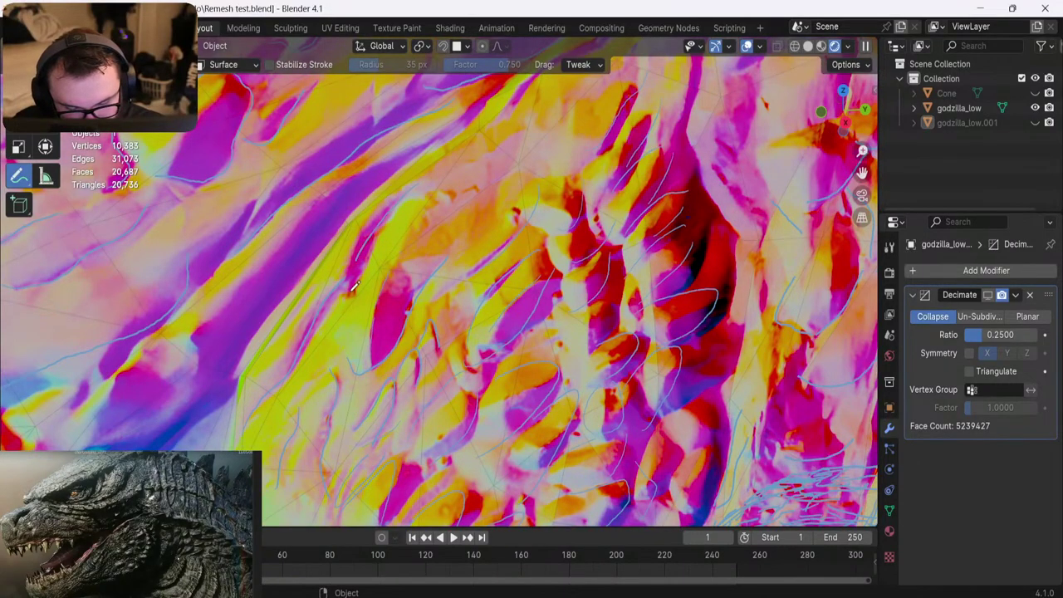
pyautogui.keyDown('shift'); pyautogui.moveTo(361, 193); pyautogui.dragTo(322, 165, button='middle'); pyautogui.keyUp('shift')
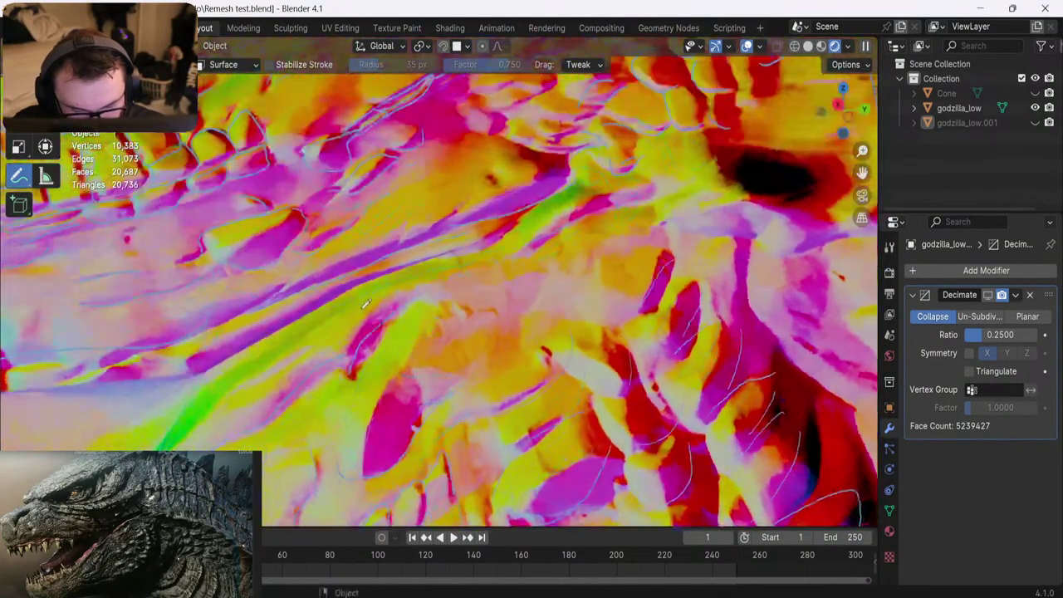
pyautogui.moveTo(371, 241)
pyautogui.keyDown('shift'); pyautogui.mouseDown(button='middle')
pyautogui.moveTo(371, 229)
pyautogui.moveTo(316, 191)
pyautogui.mouseUp(button='middle'); pyautogui.keyUp('shift')
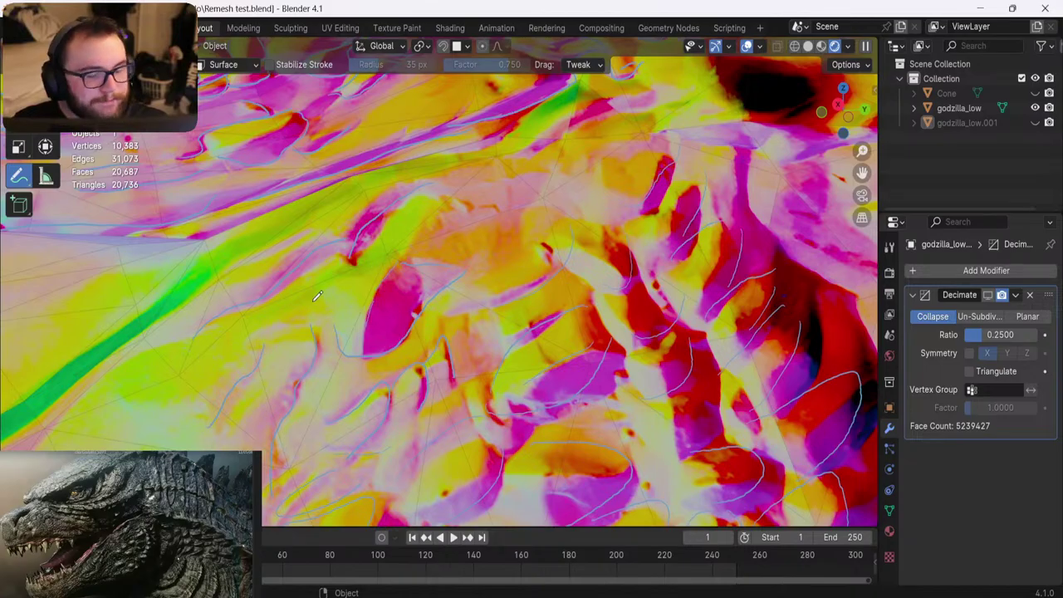
# Examine the annotated scale pattern across the head, jaw and neck
pyautogui.scroll(-3, 317, 295)
pyautogui.moveTo(365, 293)
pyautogui.mouseDown(button='middle')
pyautogui.moveTo(408, 288)
pyautogui.moveTo(411, 272)
pyautogui.moveTo(293, 349)
pyautogui.moveTo(427, 276)
pyautogui.moveTo(527, 365)
pyautogui.mouseUp(button='middle')
pyautogui.scroll(-2, 294, 334)
pyautogui.scroll(-6, 427, 276)
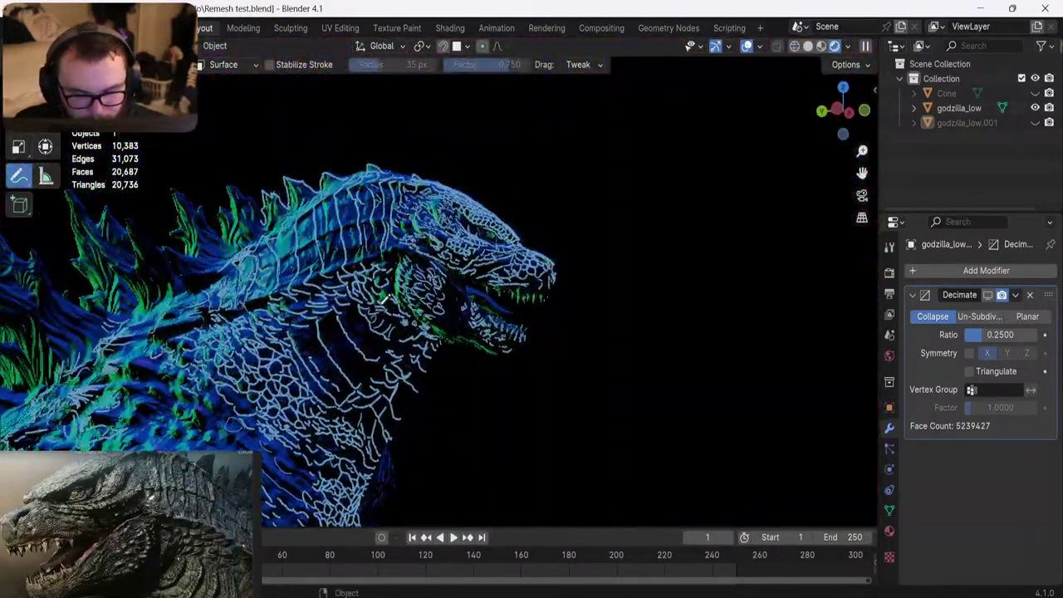
pyautogui.scroll(2, 383, 305)
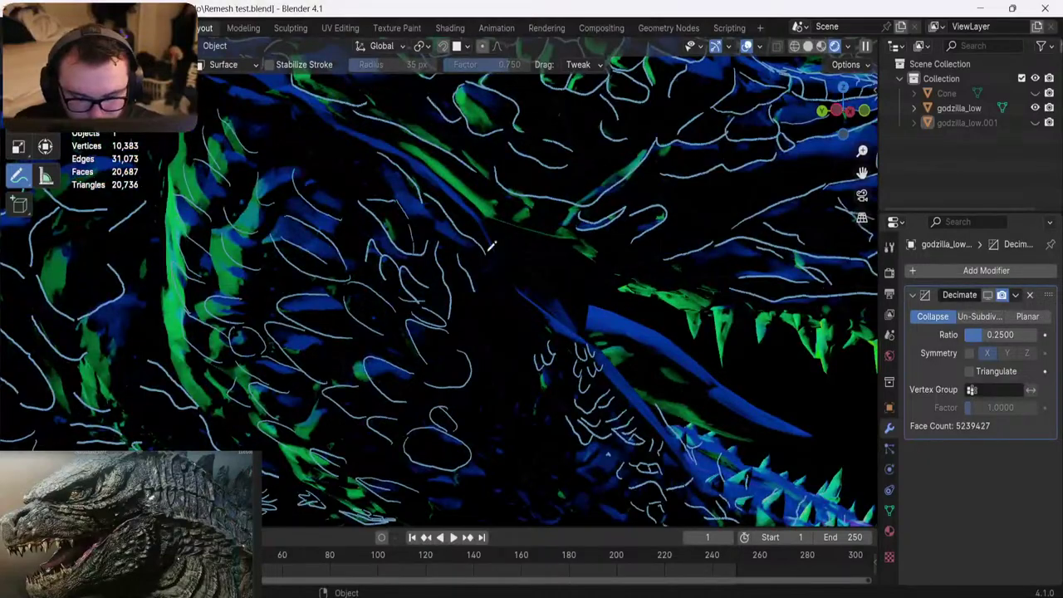
pyautogui.scroll(-5, 469, 237)
pyautogui.scroll(-4, 380, 251)
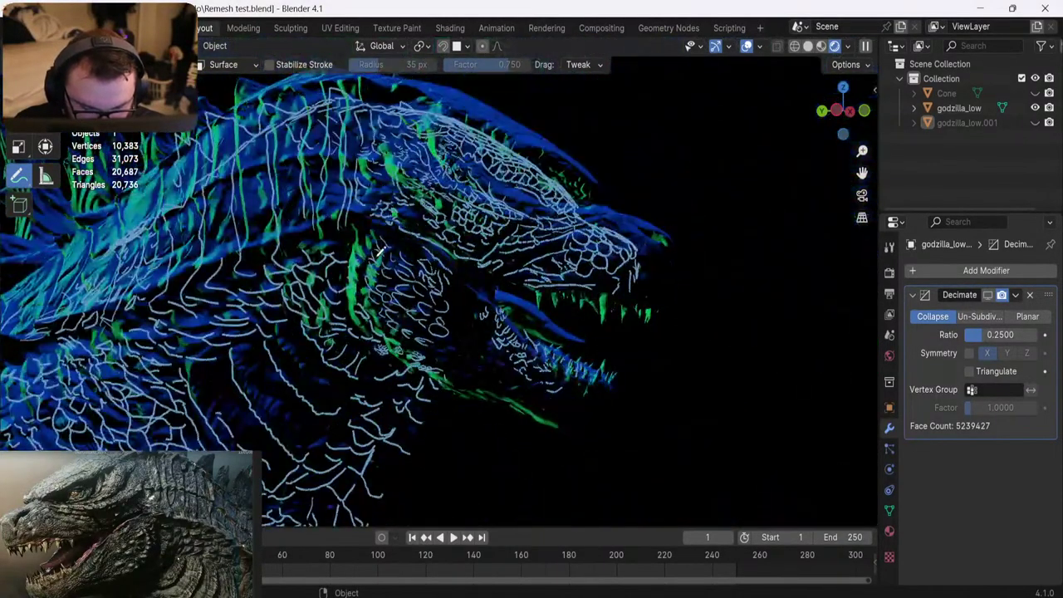
# Hide the godzilla_low model and its annotation layer in the viewport
pyautogui.click(1034, 108)
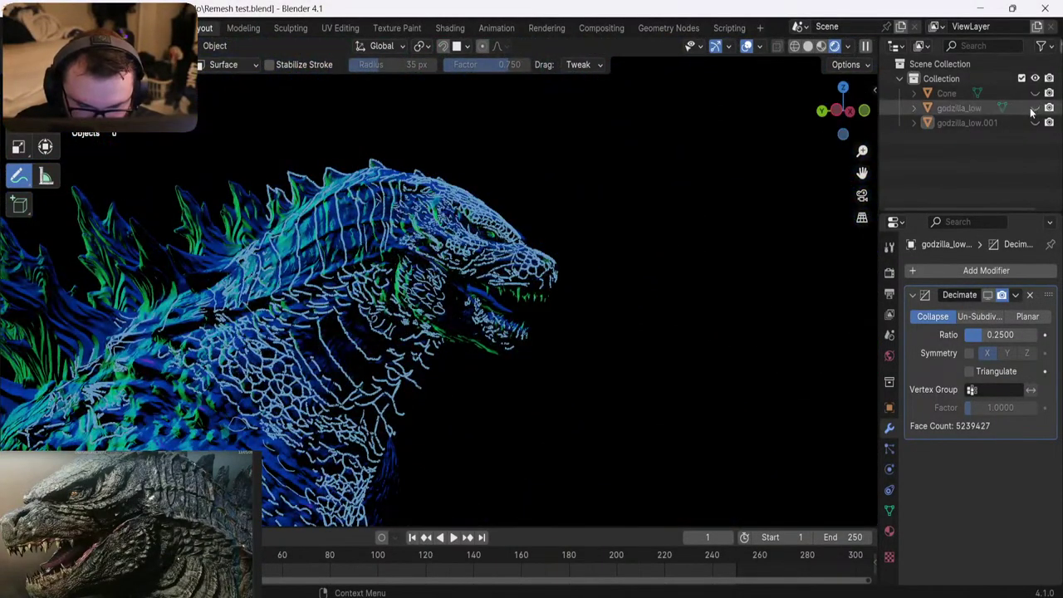
pyautogui.click(226, 64)
pyautogui.click(121, 64)
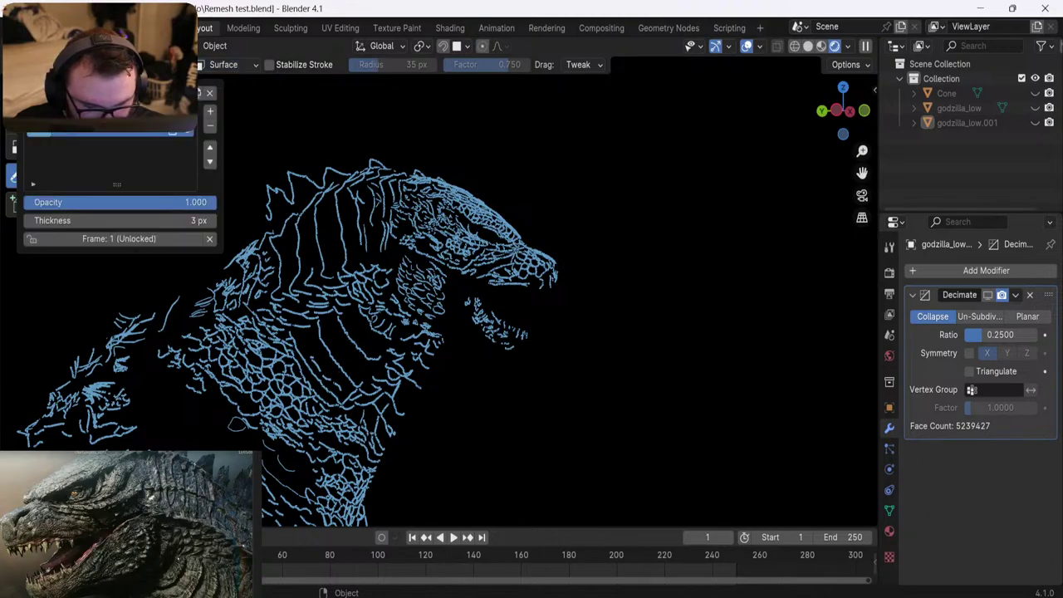
pyautogui.click(188, 133)
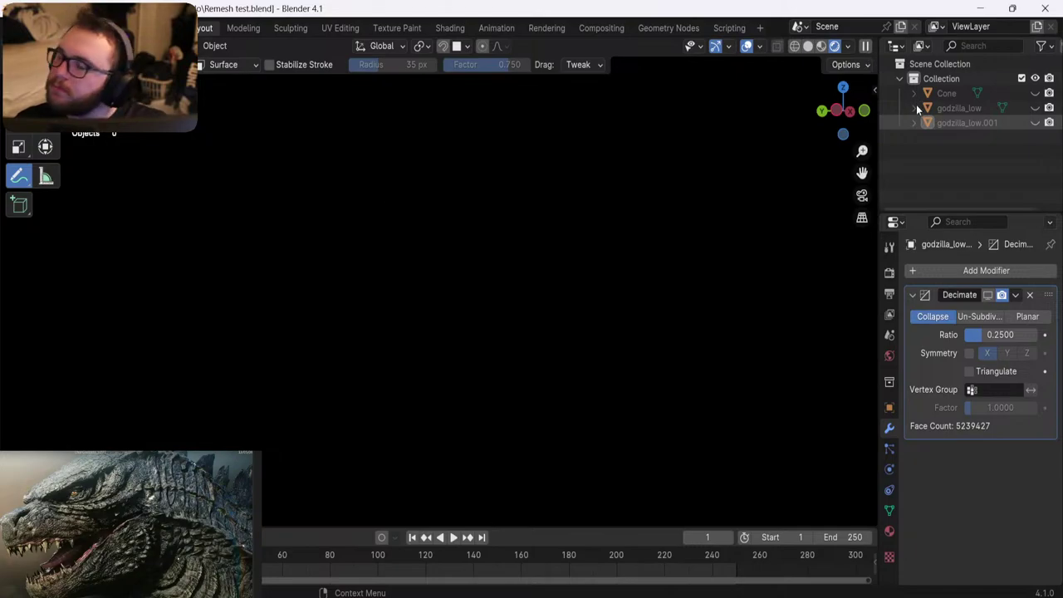
# Show the godzilla_low.001 mesh and examine its head, neck, back and arm from several sides
pyautogui.click(907, 125)
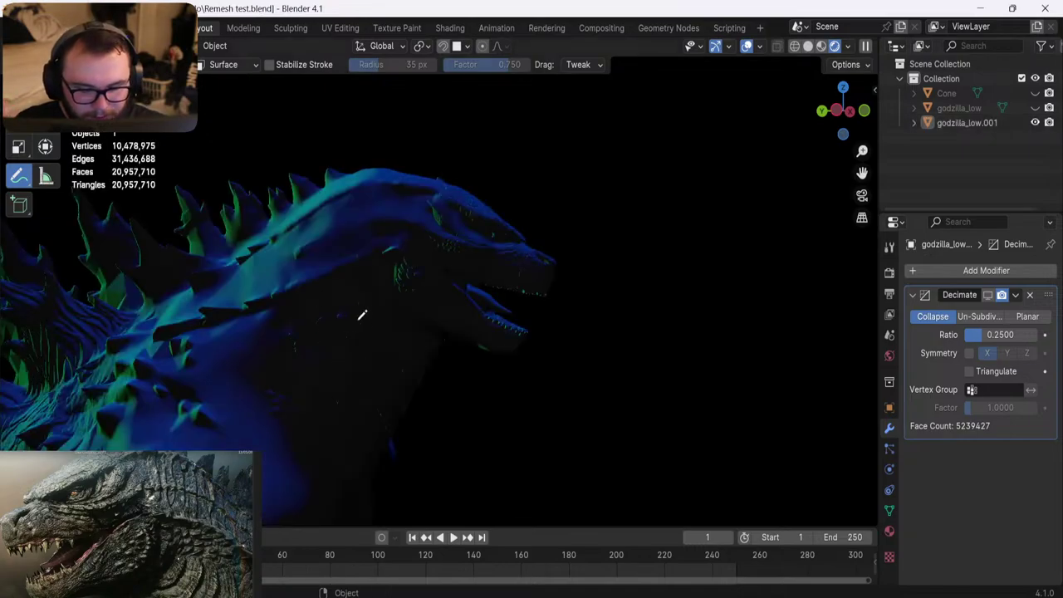
pyautogui.press('shift')
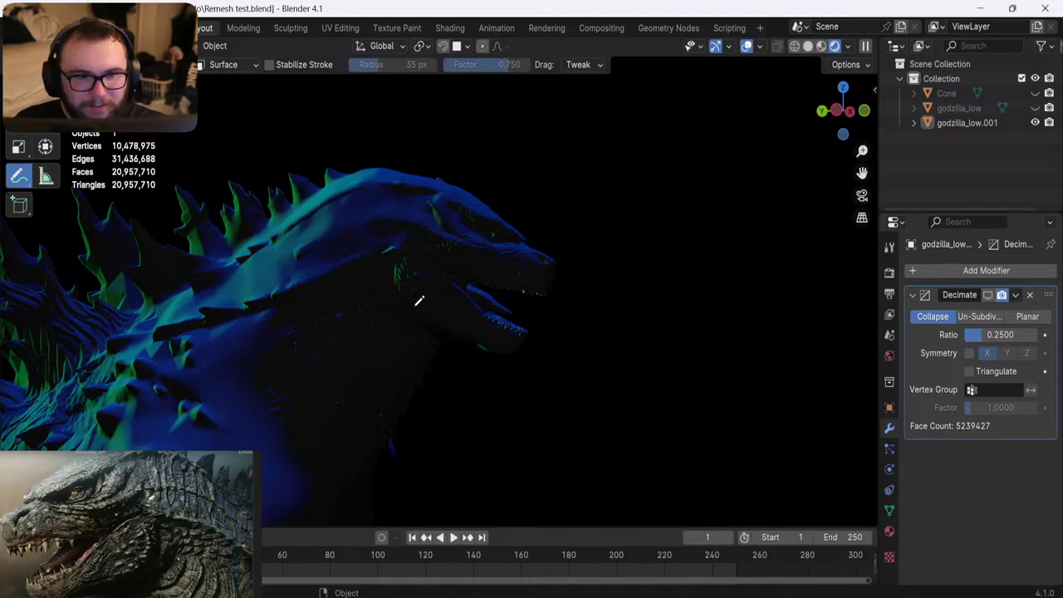
pyautogui.moveTo(244, 76); pyautogui.dragTo(252, 351, button='middle')
pyautogui.scroll(2, 230, 352)
pyautogui.moveTo(415, 325); pyautogui.dragTo(189, 341, button='middle')
pyautogui.scroll(-5, 189, 340)
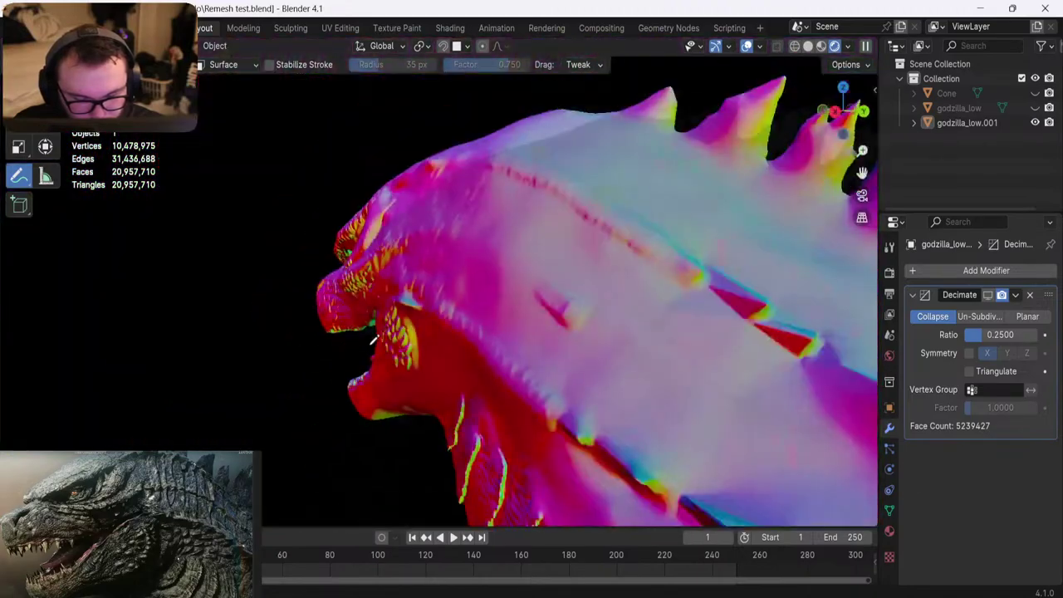
pyautogui.moveTo(390, 321); pyautogui.dragTo(302, 332, button='middle')
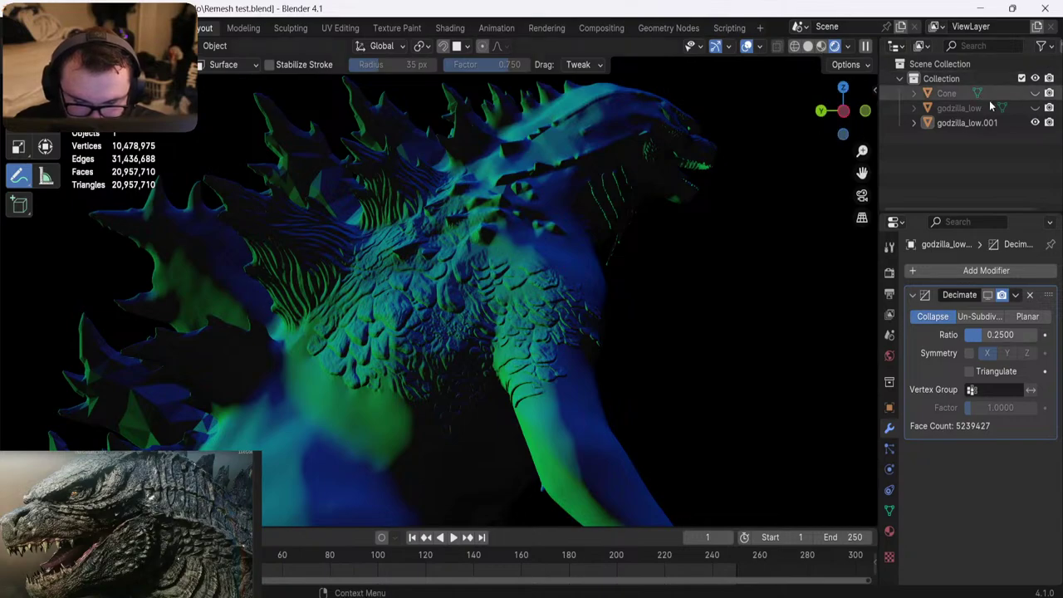
# Show godzilla_low, hide godzilla_low.001 to compare the two meshes, and undo that hiding
pyautogui.click(1034, 108)
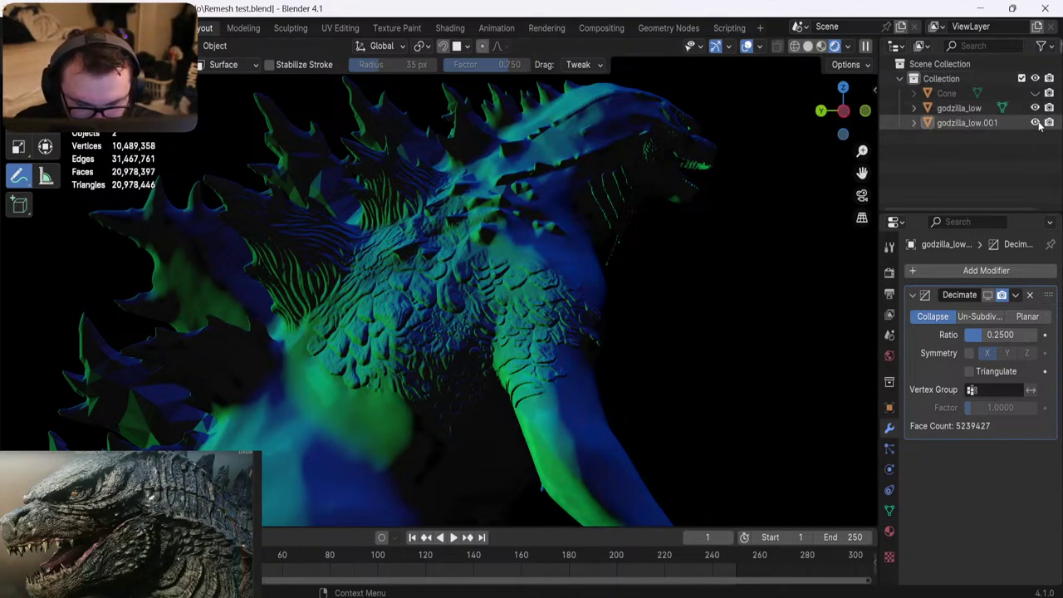
pyautogui.click(1034, 123)
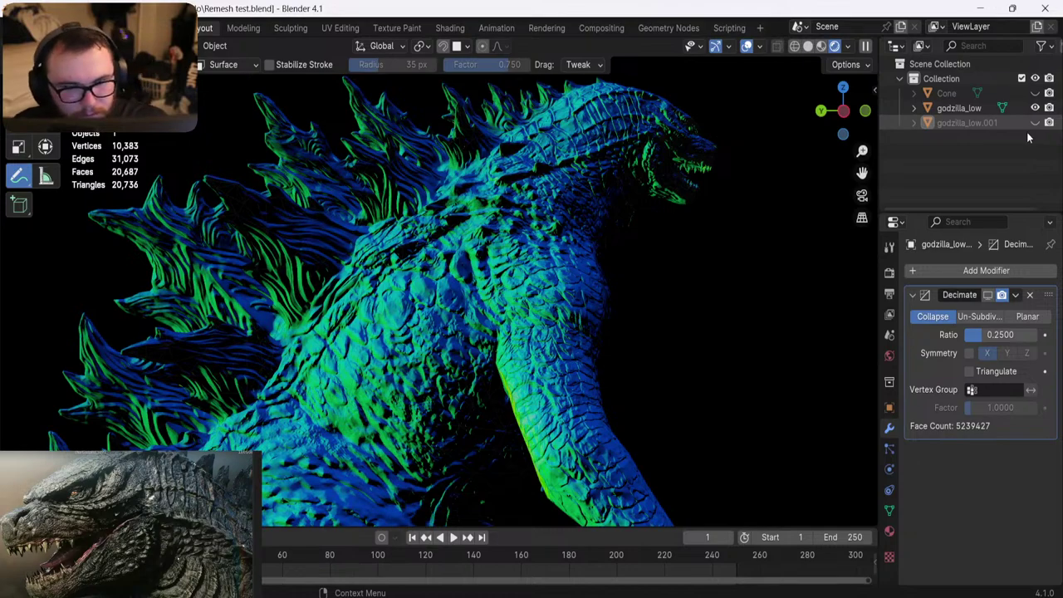
pyautogui.hotkey('ctrl', 'z')
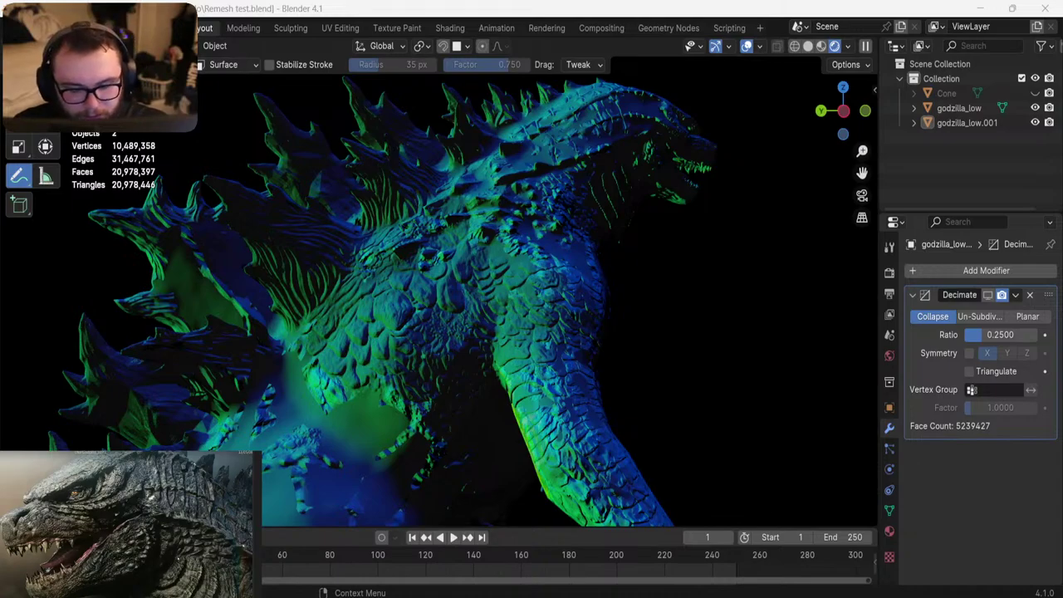
# Examine how godzilla_low and godzilla_low.001 overlap around the upper back, shoulder and arm scales
pyautogui.moveTo(532, 261)
pyautogui.mouseDown(button='middle')
pyautogui.moveTo(570, 251)
pyautogui.moveTo(543, 234)
pyautogui.mouseUp(button='middle')
pyautogui.scroll(3, 570, 244)
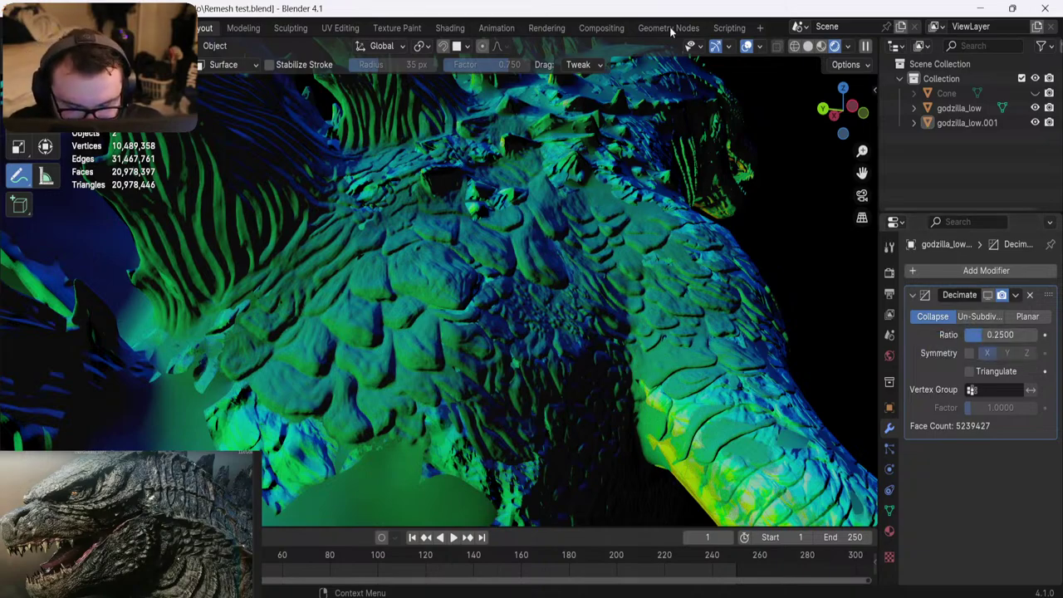
pyautogui.scroll(-5, 579, 254)
pyautogui.moveTo(588, 245); pyautogui.dragTo(496, 279, button='middle')
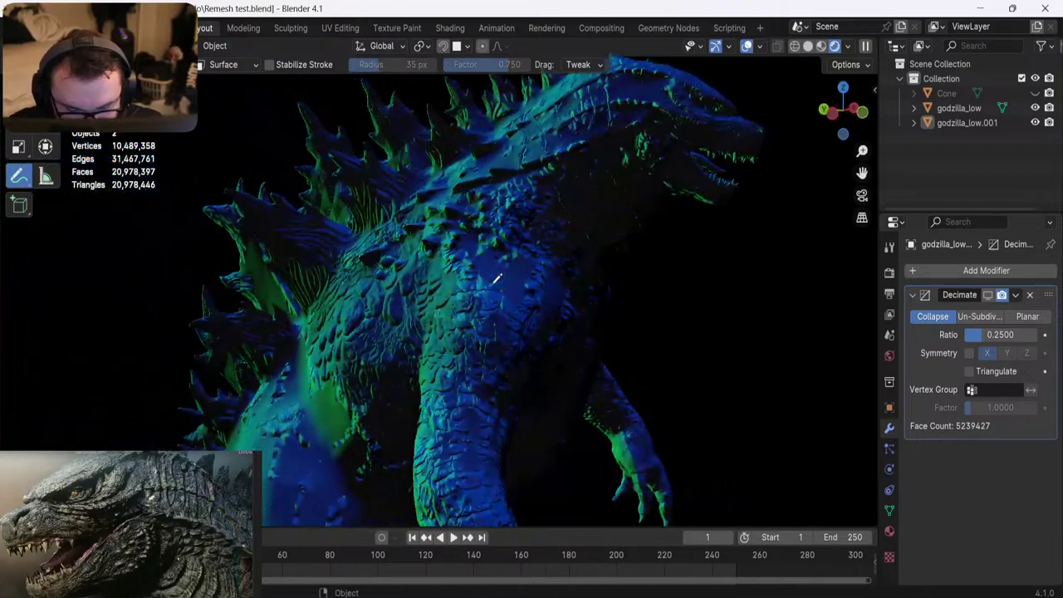
pyautogui.scroll(6, 496, 279)
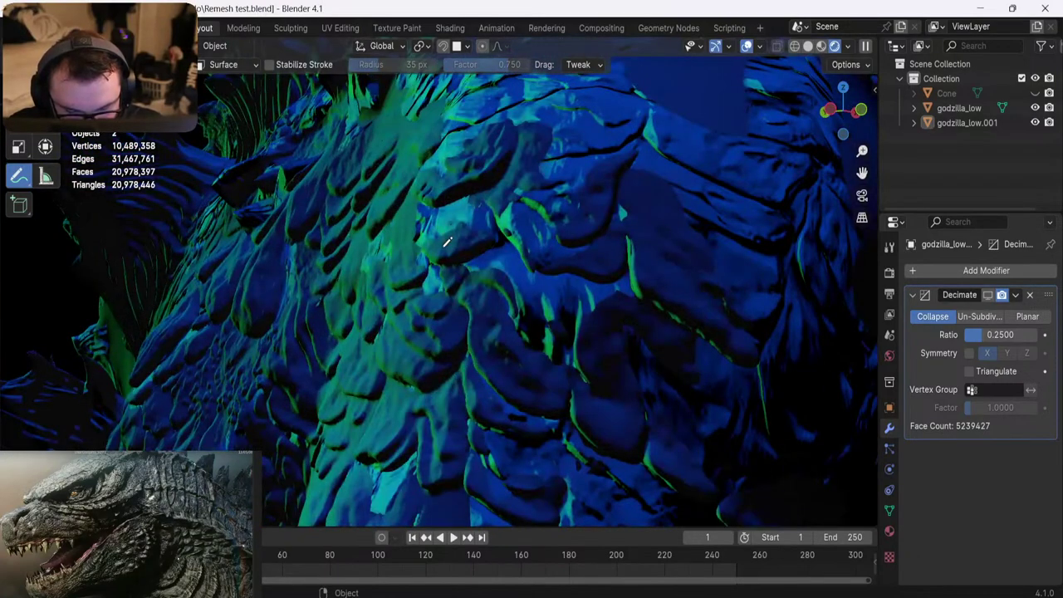
pyautogui.moveTo(446, 241); pyautogui.dragTo(512, 292, button='middle')
pyautogui.scroll(-4, 470, 236)
pyautogui.scroll(7, 514, 288)
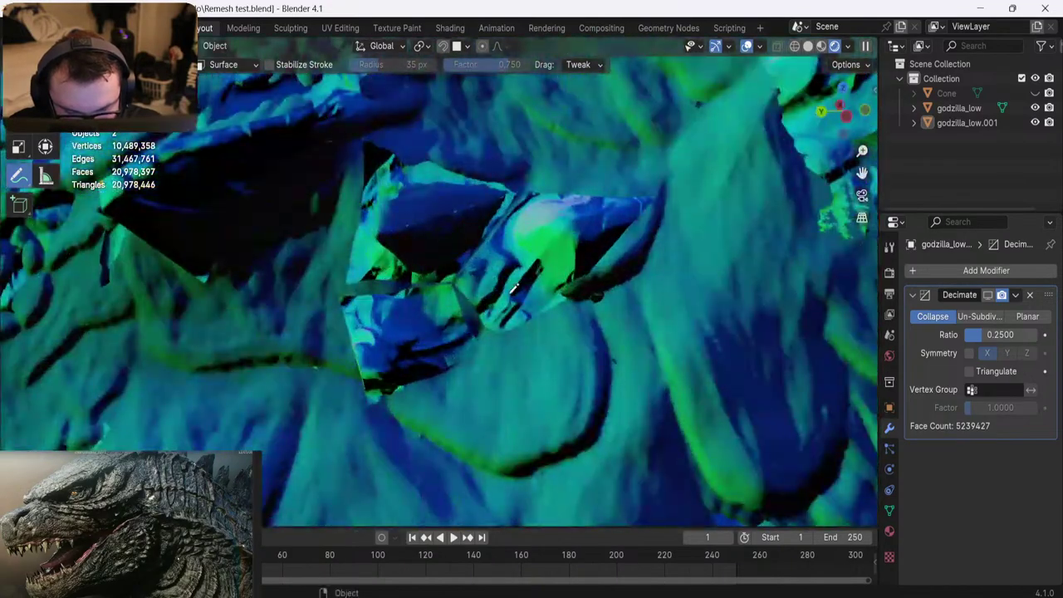
# Turn off the Wireframe overlay and inspect the two overlapping meshes across the whole upper body
pyautogui.click(758, 47)
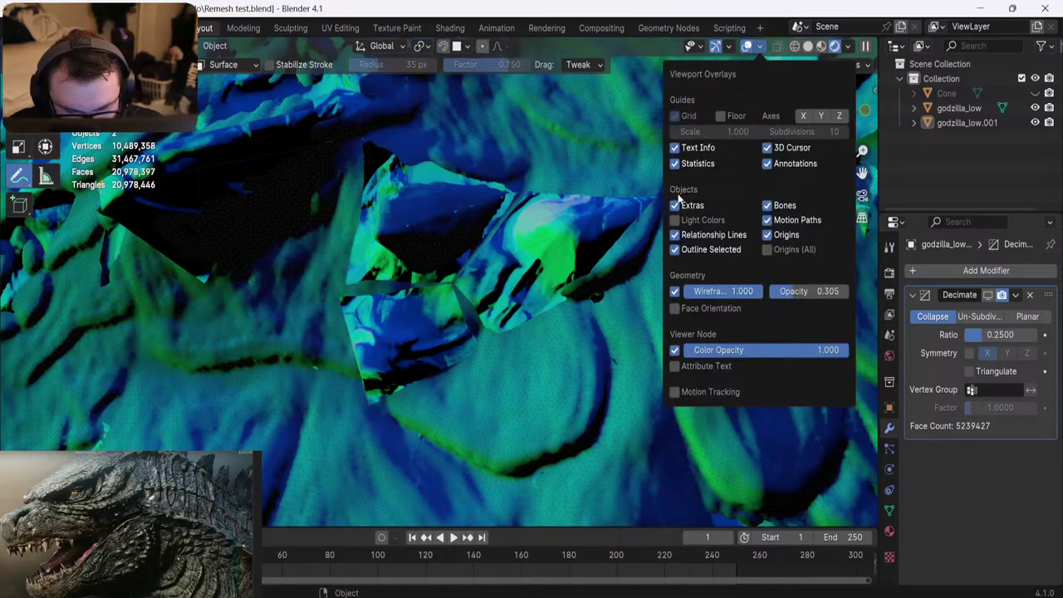
pyautogui.click(675, 291)
pyautogui.scroll(-9, 435, 268)
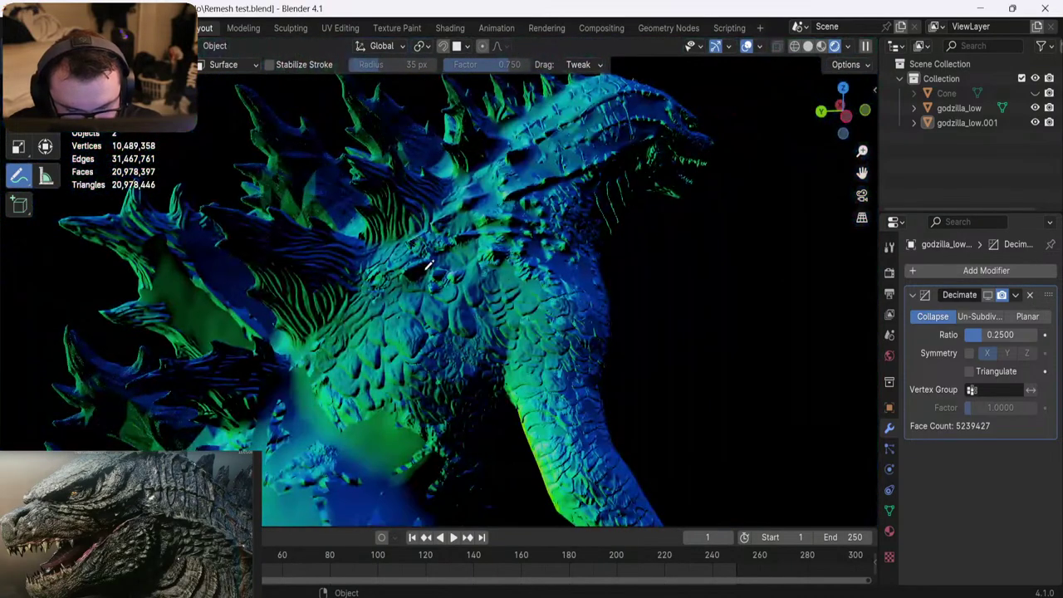
pyautogui.moveTo(441, 270); pyautogui.dragTo(484, 245, button='middle')
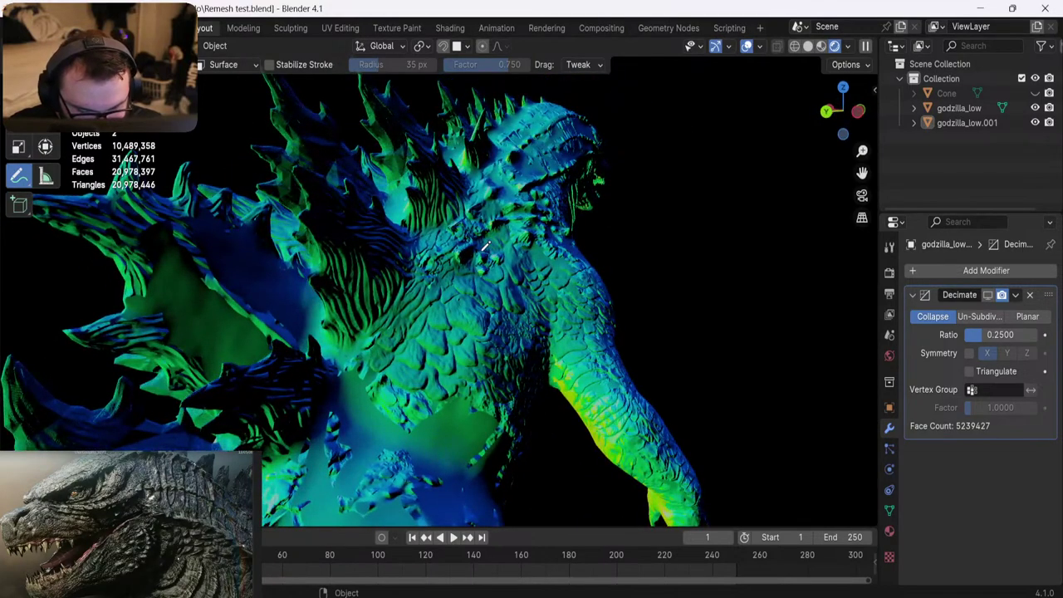
pyautogui.moveTo(484, 246); pyautogui.dragTo(430, 263, button='middle')
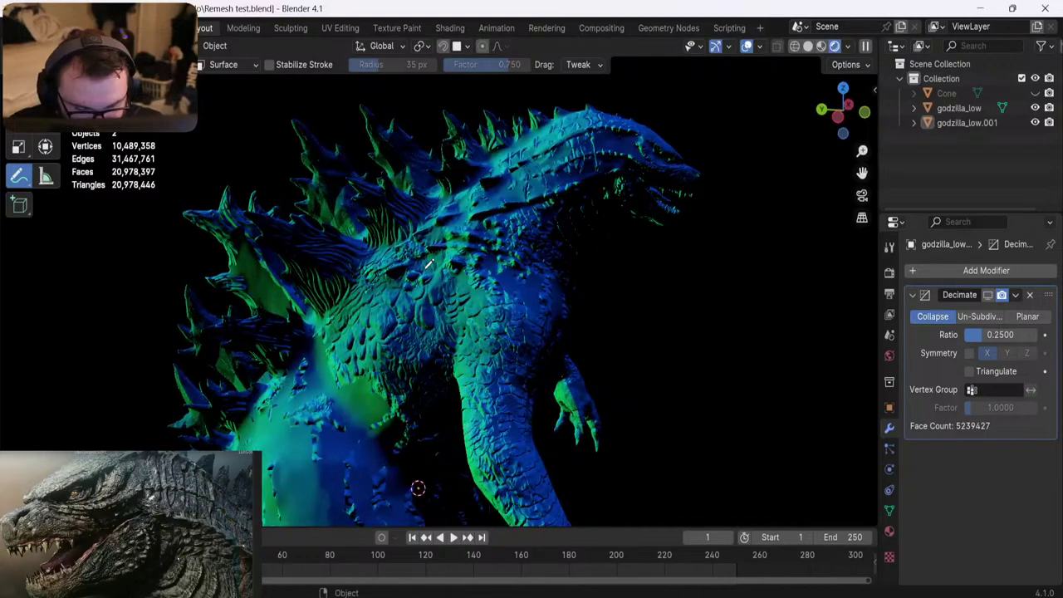
pyautogui.scroll(-5, 429, 263)
pyautogui.scroll(3, 436, 267)
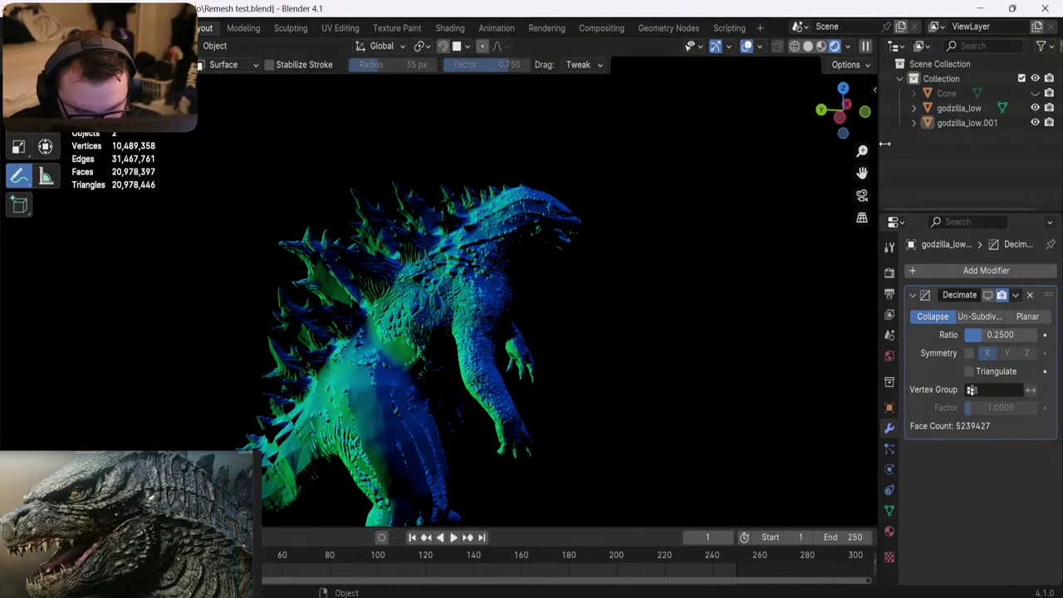
# Toggle the visibility of godzilla_low and godzilla_low.001, leaving godzilla_low shown and godzilla_low.001 hidden
pyautogui.click(1036, 108)
pyautogui.click(1036, 122)
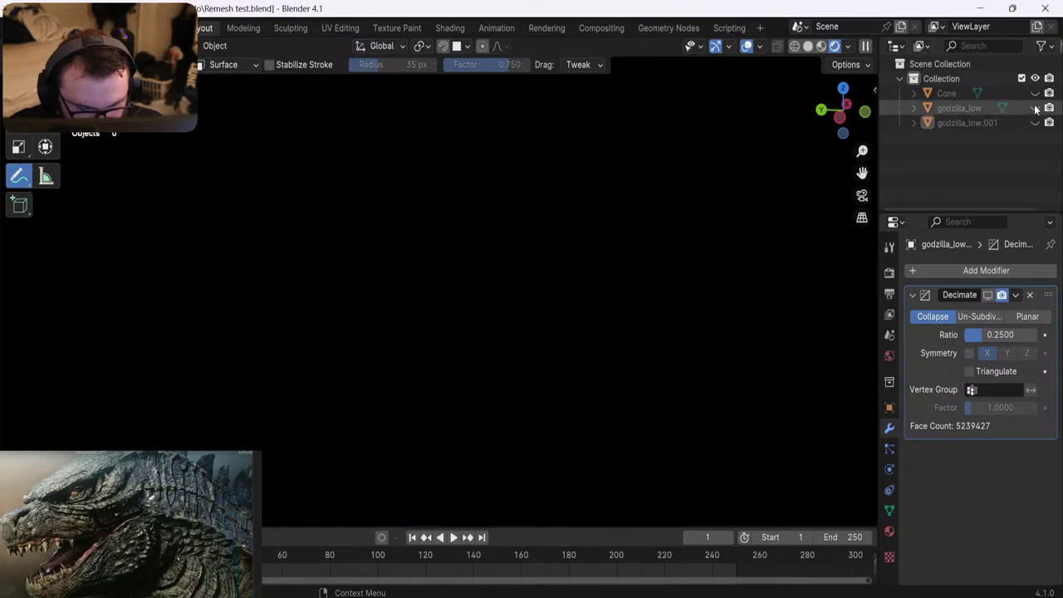
pyautogui.click(1035, 108)
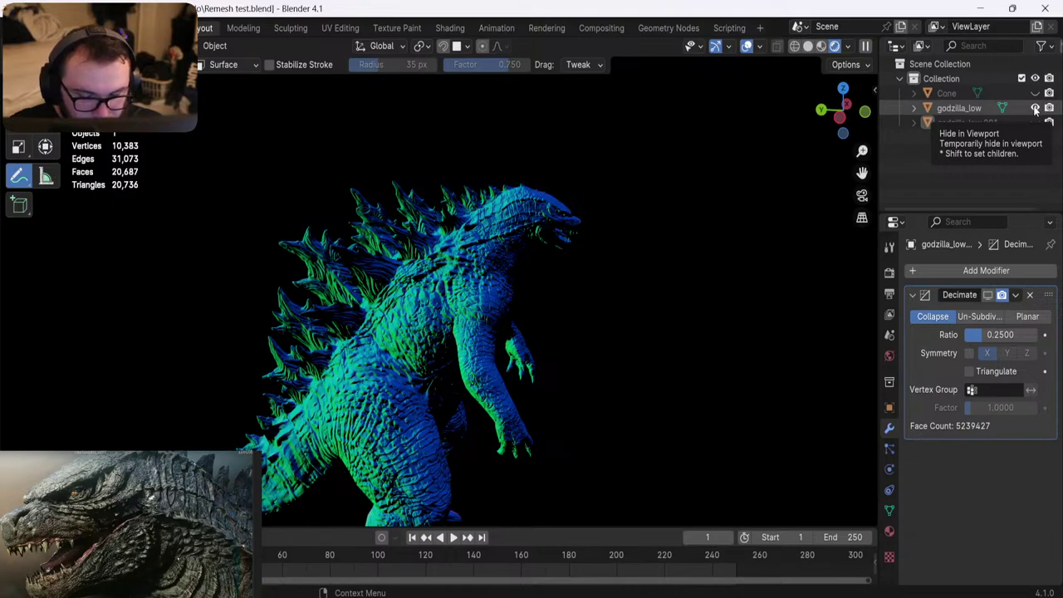
pyautogui.click(1035, 108)
pyautogui.click(1036, 108)
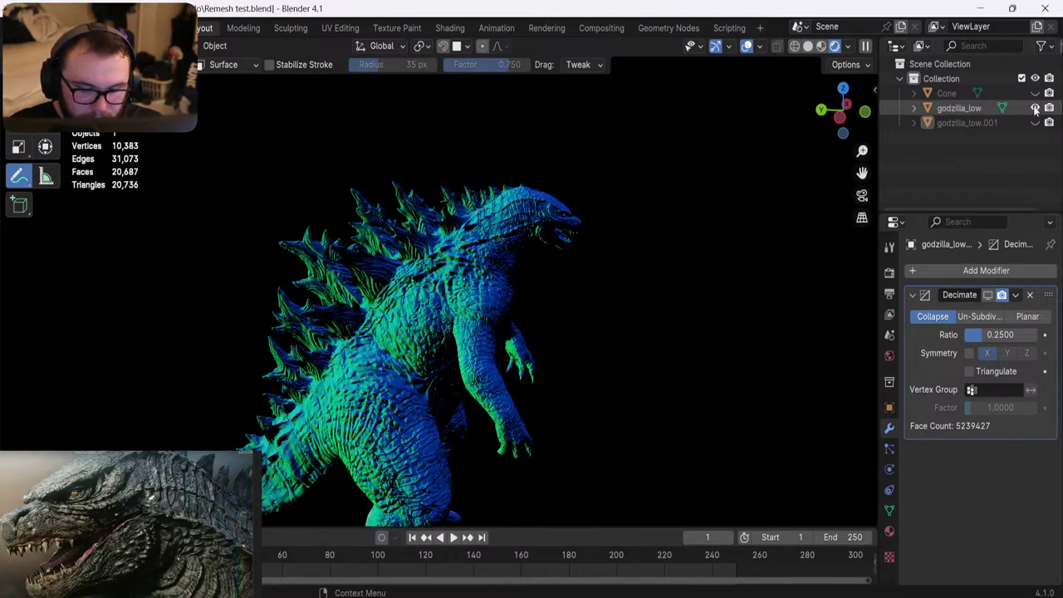
pyautogui.click(1035, 108)
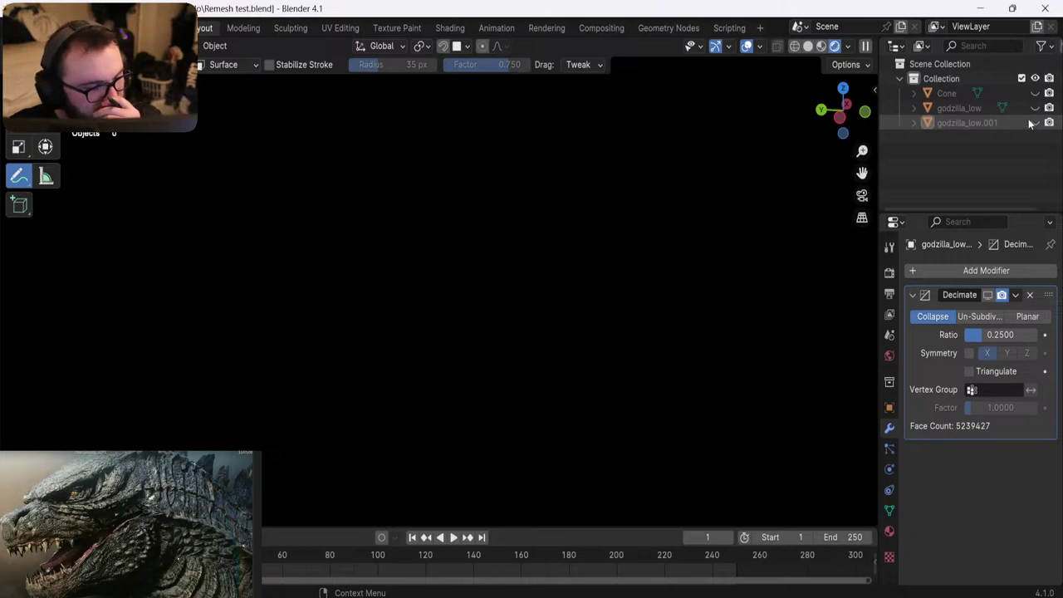
pyautogui.click(1030, 122)
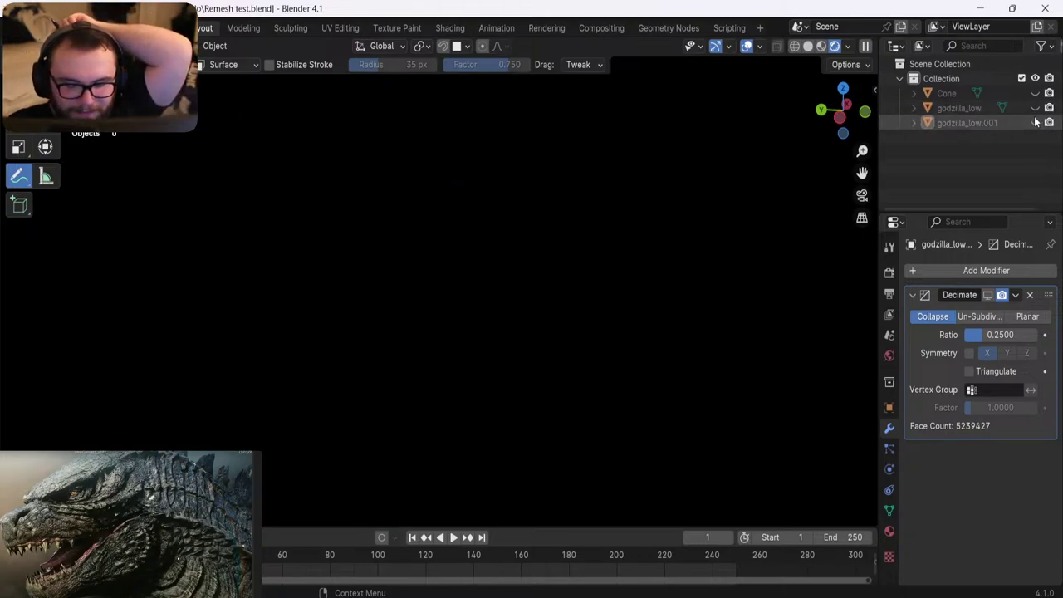
pyautogui.click(1034, 108)
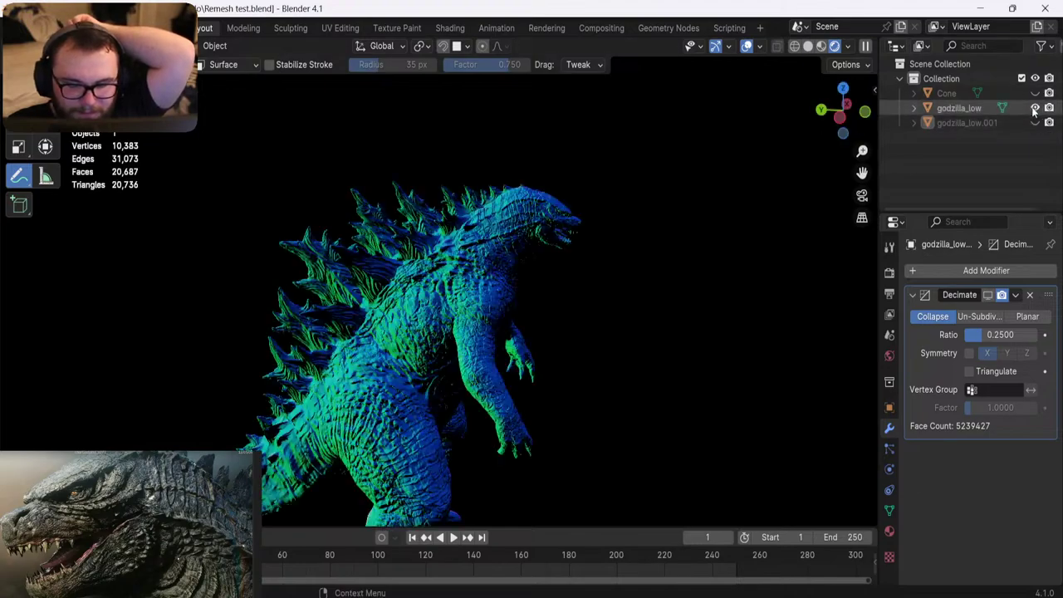
# Turn the annotation layer's visibility back on over the godzilla_low mesh
pyautogui.scroll(5, 688, 244)
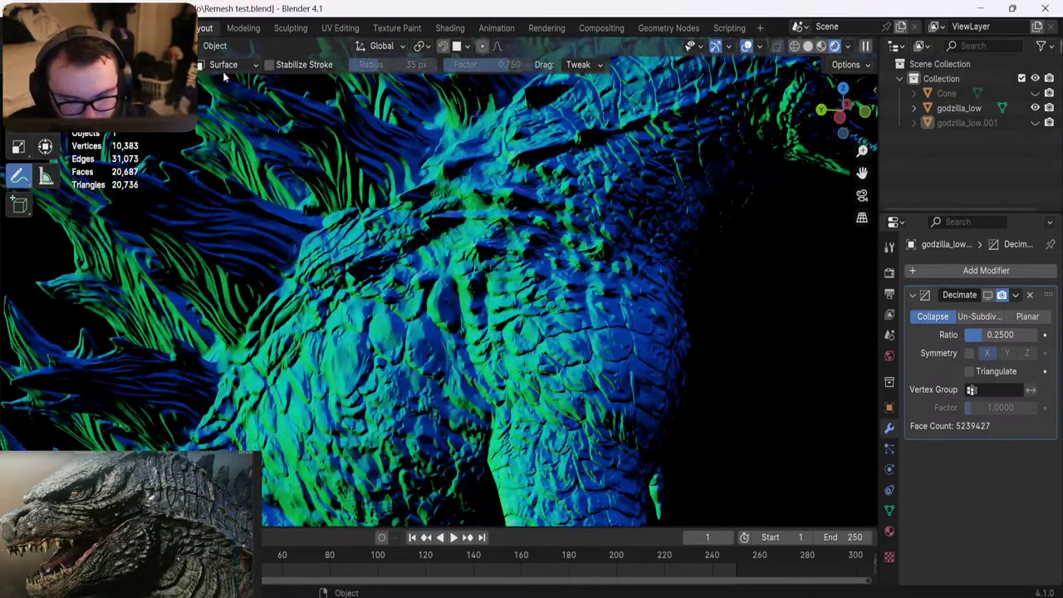
pyautogui.click(120, 65)
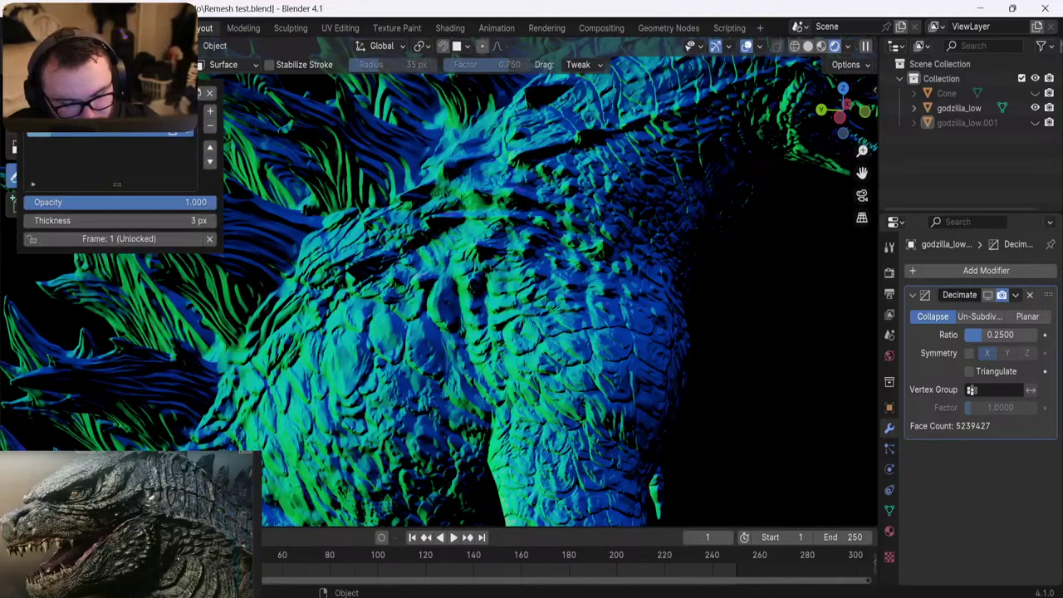
pyautogui.click(182, 134)
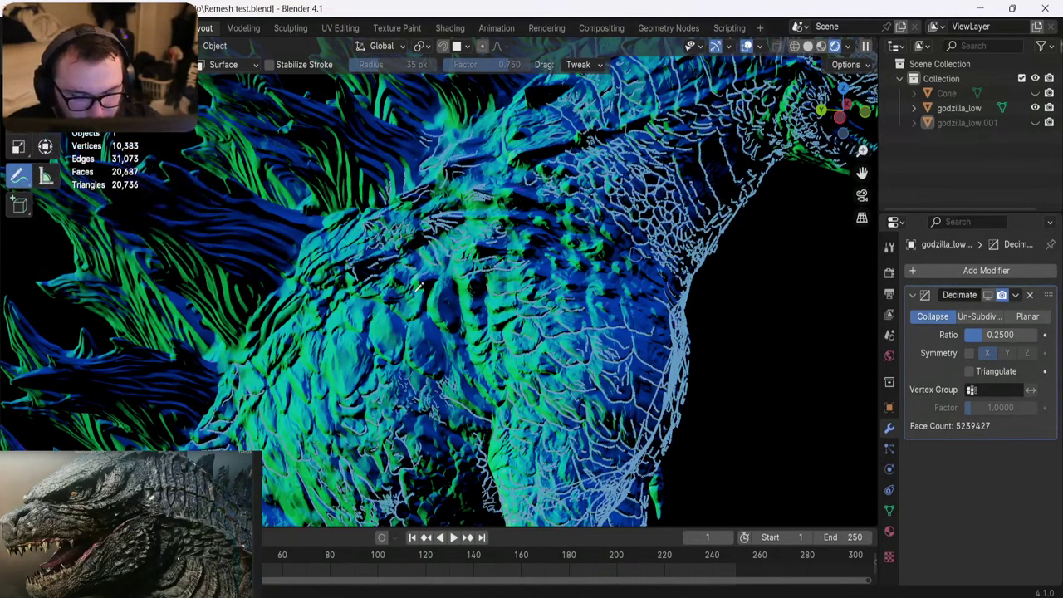
# Examine the annotated scale lines over the head, brow and neck from the front and the side
pyautogui.moveTo(370, 318); pyautogui.dragTo(357, 282, button='middle')
pyautogui.keyDown('shift'); pyautogui.moveTo(540, 148); pyautogui.dragTo(419, 350, button='middle'); pyautogui.keyUp('shift')
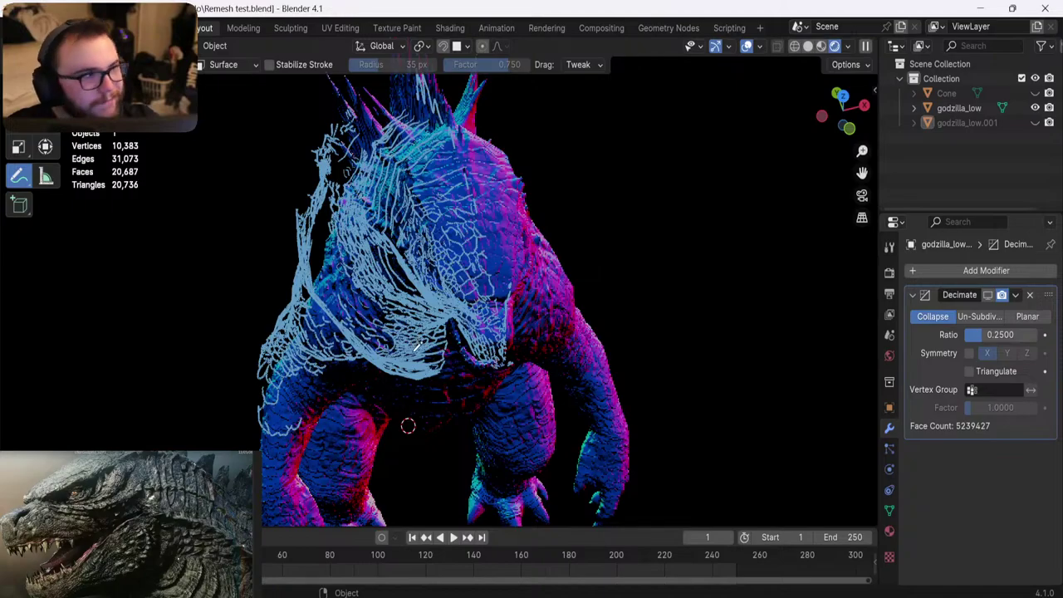
pyautogui.scroll(4, 371, 353)
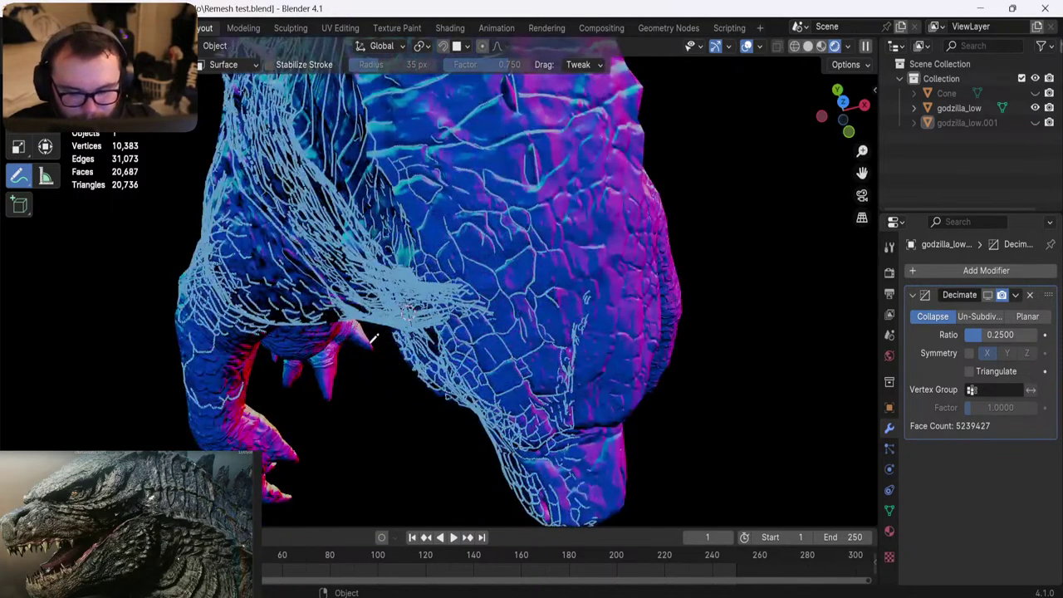
pyautogui.scroll(3, 378, 309)
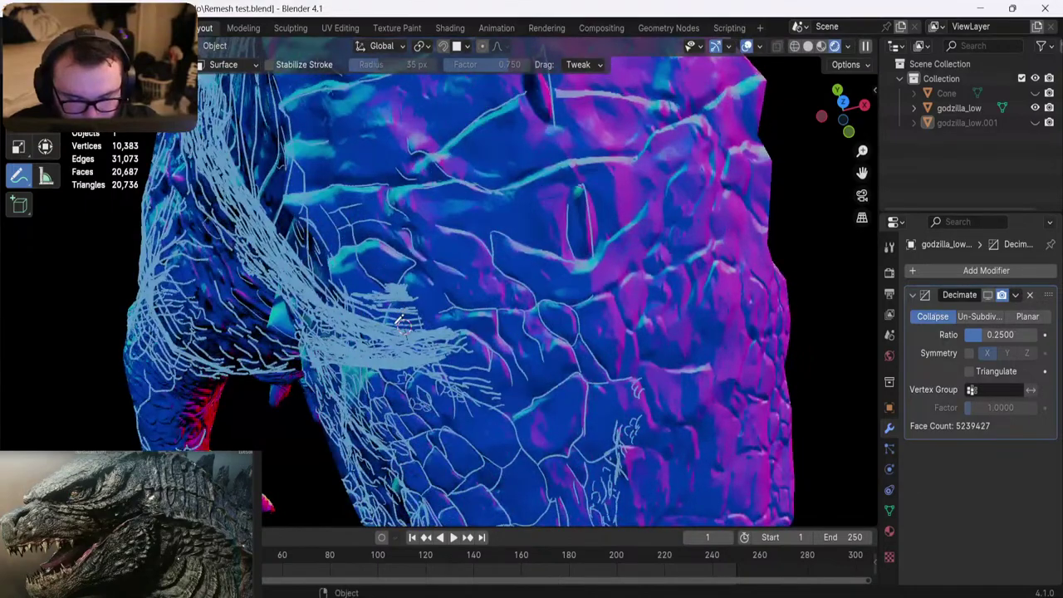
pyautogui.keyDown('shift'); pyautogui.moveTo(397, 320); pyautogui.dragTo(410, 370, button='middle'); pyautogui.keyUp('shift')
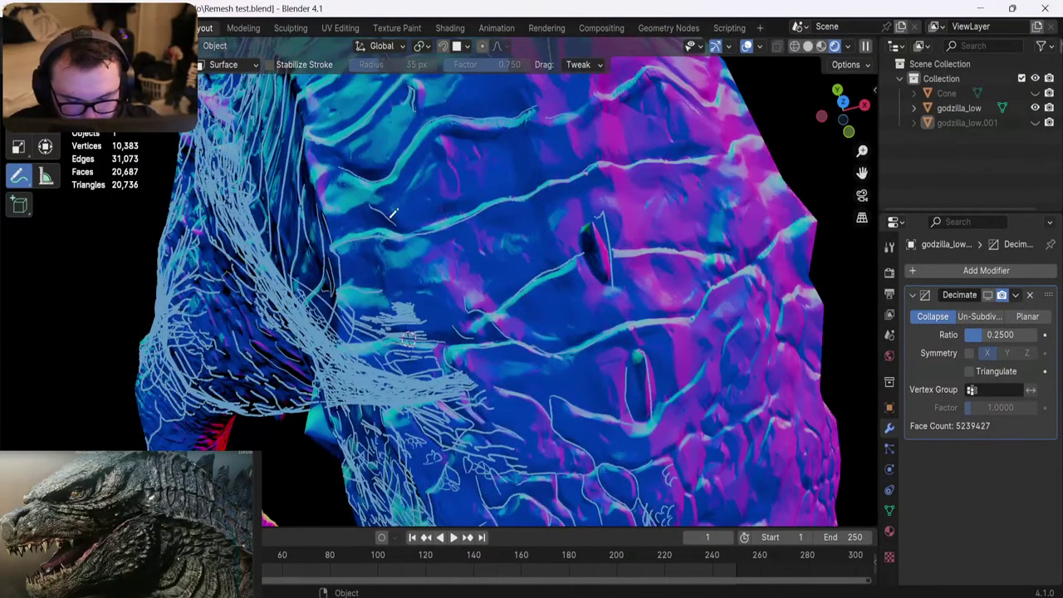
pyautogui.keyDown('shift'); pyautogui.moveTo(413, 413); pyautogui.dragTo(368, 206, button='middle'); pyautogui.keyUp('shift')
pyautogui.scroll(-3, 499, 240)
pyautogui.moveTo(605, 254); pyautogui.dragTo(388, 333, button='middle')
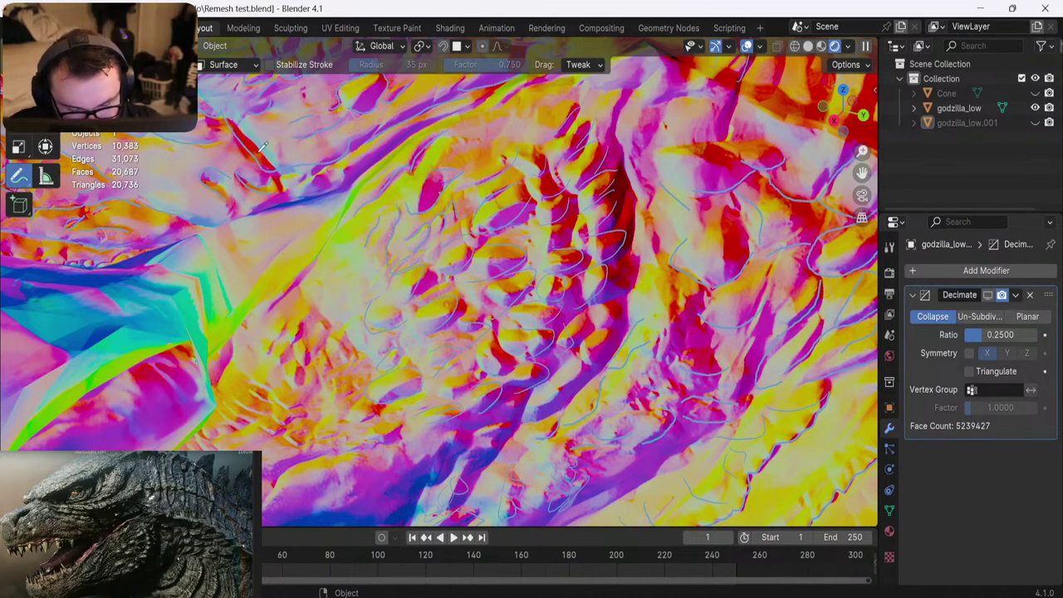
# Undo the last annotation stroke and trace a new contour line along the long skin fold above the clustered scales
pyautogui.moveTo(253, 322)
pyautogui.keyDown('shift'); pyautogui.mouseDown(button='middle')
pyautogui.moveTo(278, 268)
pyautogui.moveTo(287, 285)
pyautogui.moveTo(351, 250)
pyautogui.moveTo(370, 215)
pyautogui.moveTo(365, 287)
pyautogui.moveTo(327, 226)
pyautogui.moveTo(330, 284)
pyautogui.mouseUp(button='middle'); pyautogui.keyUp('shift')
pyautogui.scroll(5, 253, 294)
pyautogui.scroll(-5, 351, 249)
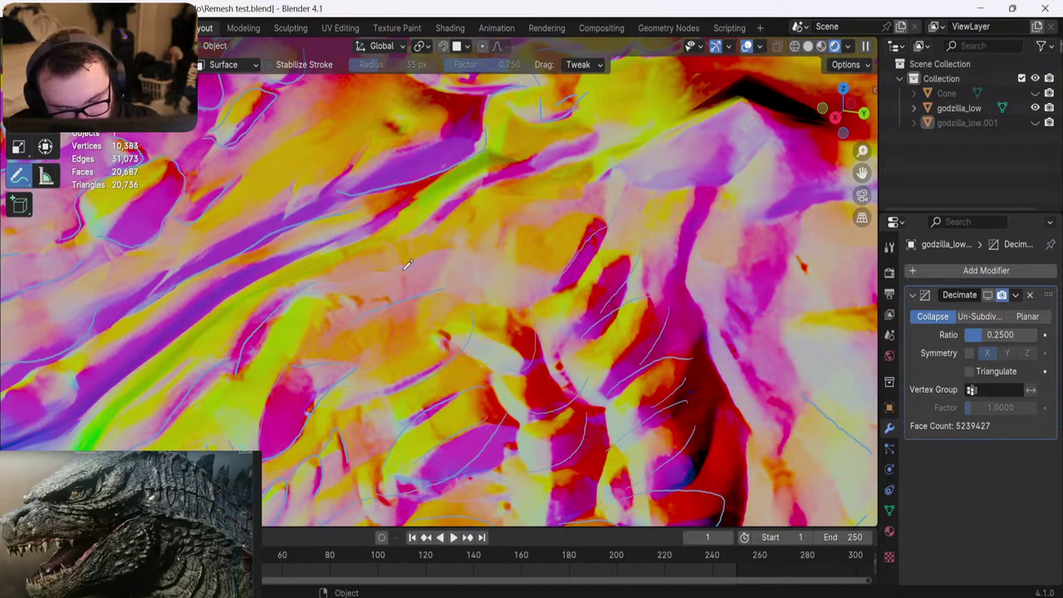
pyautogui.hotkey('ctrl', 'z')
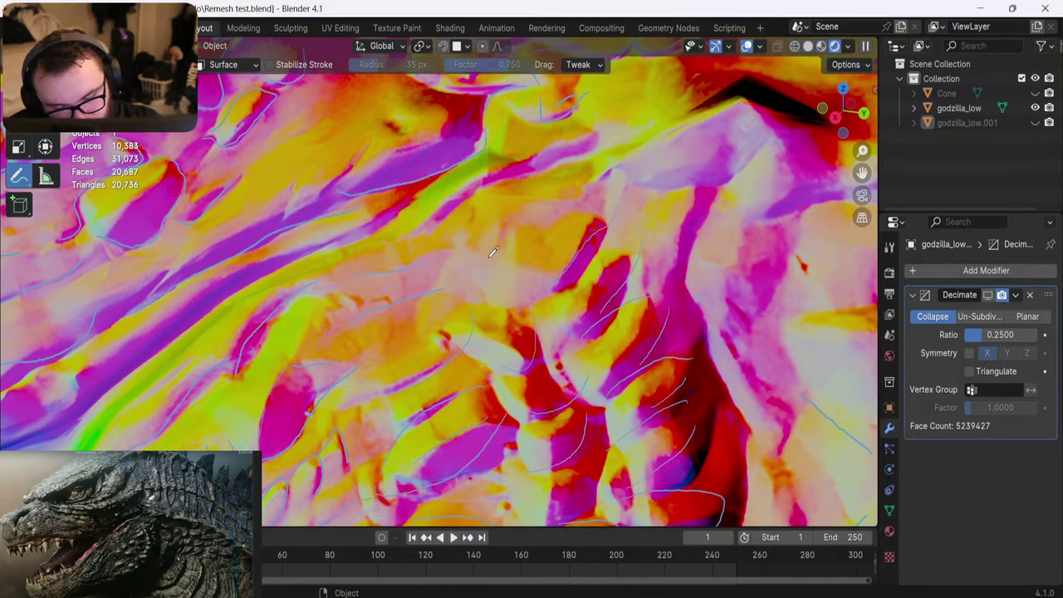
pyautogui.moveTo(332, 185)
pyautogui.keyDown('shift'); pyautogui.mouseDown(button='middle')
pyautogui.moveTo(361, 253)
pyautogui.moveTo(353, 235)
pyautogui.mouseUp(button='middle'); pyautogui.keyUp('shift')
pyautogui.moveTo(374, 272); pyautogui.dragTo(489, 206)
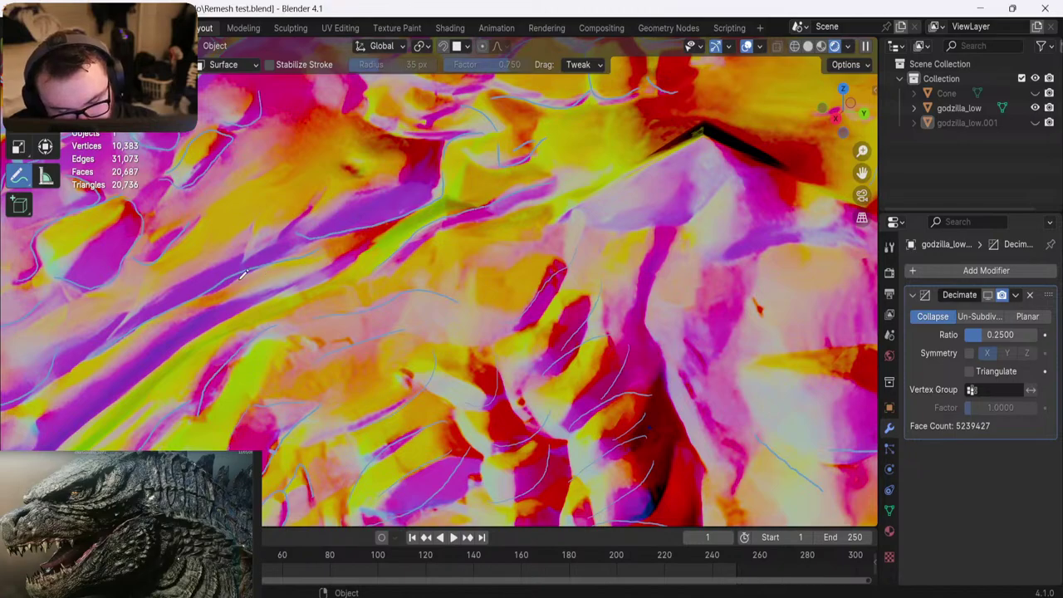
pyautogui.moveTo(199, 256); pyautogui.dragTo(214, 261, button='middle')
pyautogui.keyDown('shift'); pyautogui.moveTo(99, 240); pyautogui.dragTo(203, 210, button='middle'); pyautogui.keyUp('shift')
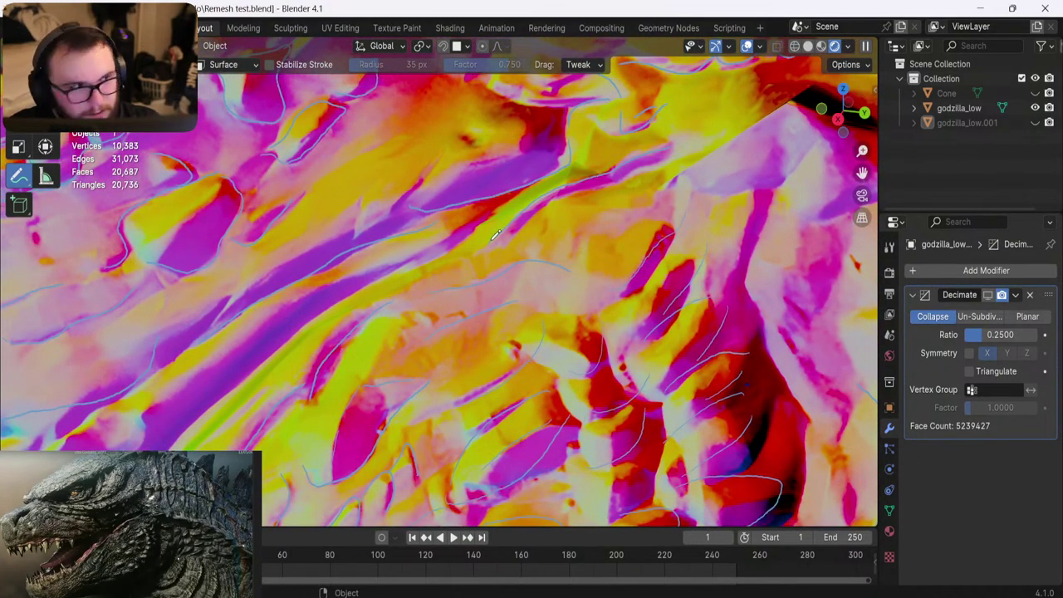
pyautogui.moveTo(384, 217)
pyautogui.mouseDown(button='middle')
pyautogui.moveTo(367, 236)
pyautogui.moveTo(357, 192)
pyautogui.moveTo(401, 172)
pyautogui.mouseUp(button='middle')
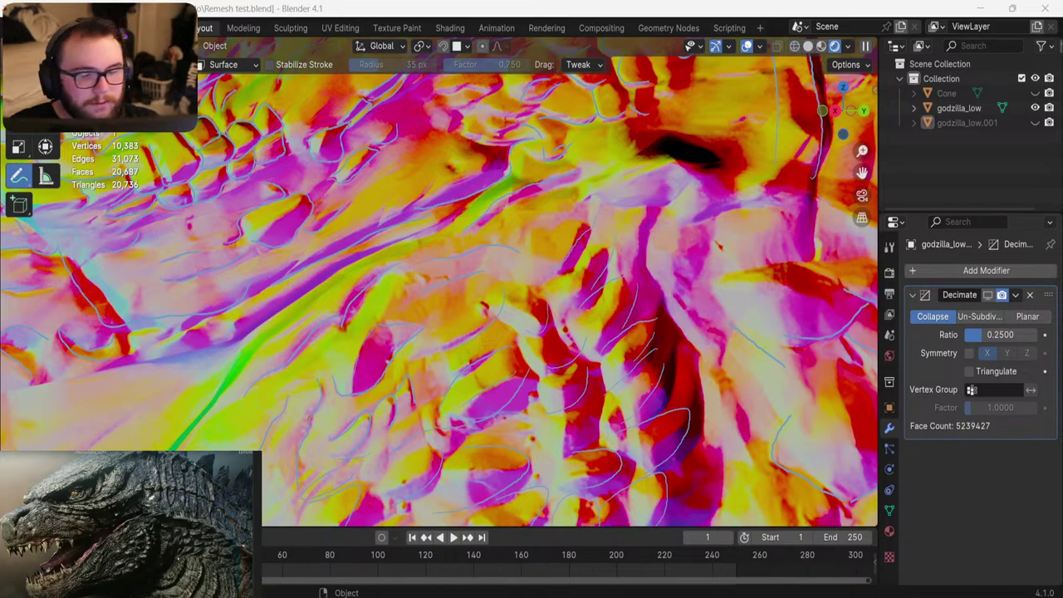
# Examine the annotation coverage across Godzilla's head, neck, chest and shoulder
pyautogui.scroll(-2, 397, 315)
pyautogui.moveTo(398, 316)
pyautogui.mouseDown(button='middle')
pyautogui.moveTo(373, 307)
pyautogui.moveTo(365, 286)
pyautogui.moveTo(384, 302)
pyautogui.moveTo(611, 295)
pyautogui.moveTo(498, 278)
pyautogui.moveTo(375, 219)
pyautogui.moveTo(398, 139)
pyautogui.mouseUp(button='middle')
pyautogui.scroll(4, 382, 301)
pyautogui.scroll(-9, 354, 297)
pyautogui.scroll(-3, 396, 249)
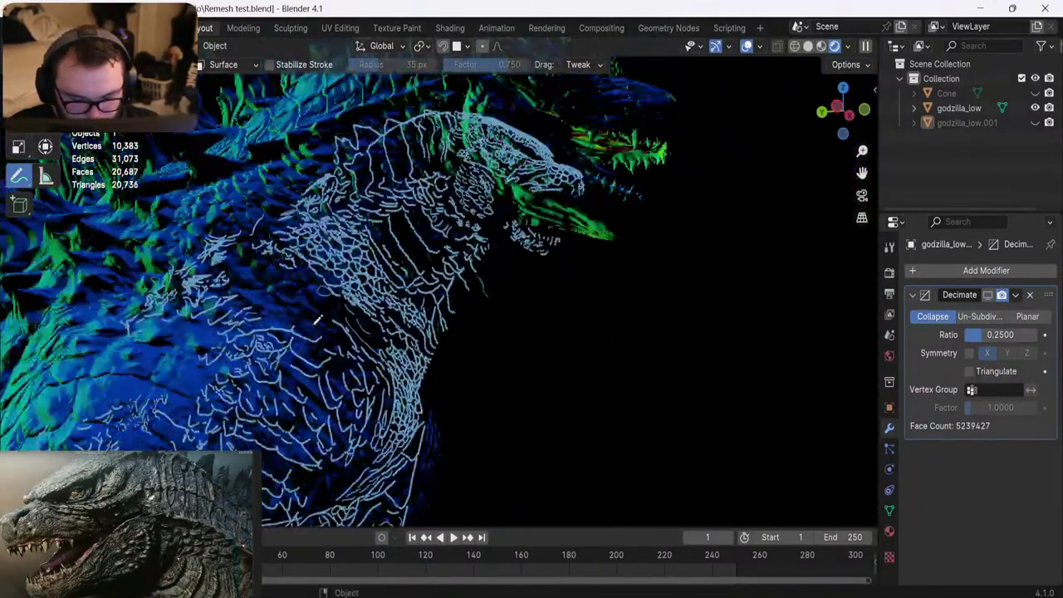
pyautogui.moveTo(395, 307); pyautogui.dragTo(324, 315, button='middle')
pyautogui.keyDown('shift'); pyautogui.moveTo(325, 316); pyautogui.dragTo(382, 245, button='middle'); pyautogui.keyUp('shift')
pyautogui.scroll(3, 333, 244)
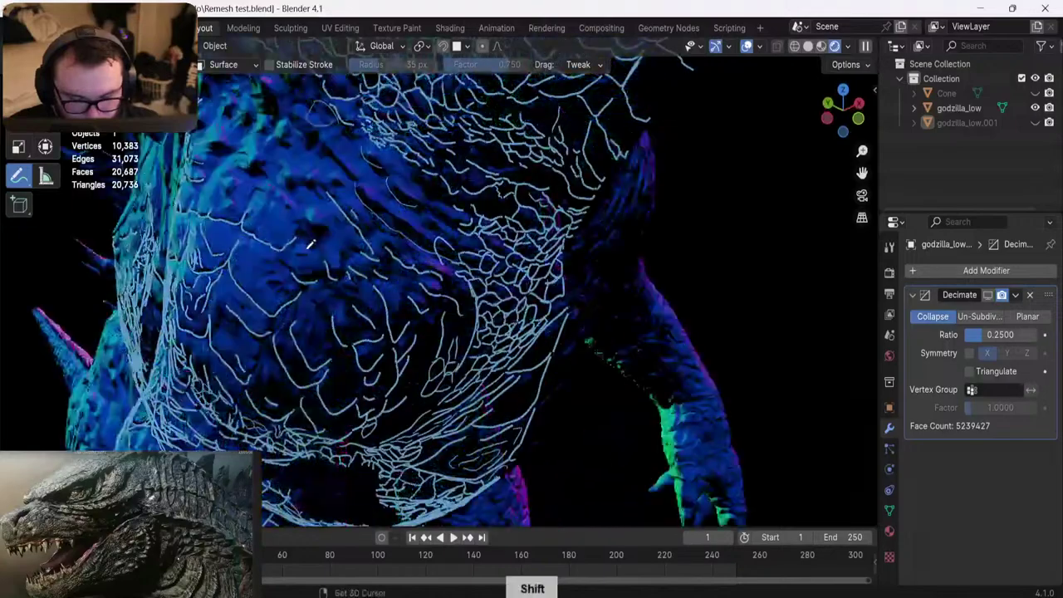
# Annotate curved outlines around the unmarked scale bumps on the front of the shoulder, above the large plated scales
pyautogui.keyDown('shift'); pyautogui.moveTo(308, 242); pyautogui.dragTo(412, 307, button='middle'); pyautogui.keyUp('shift')
pyautogui.scroll(3, 362, 281)
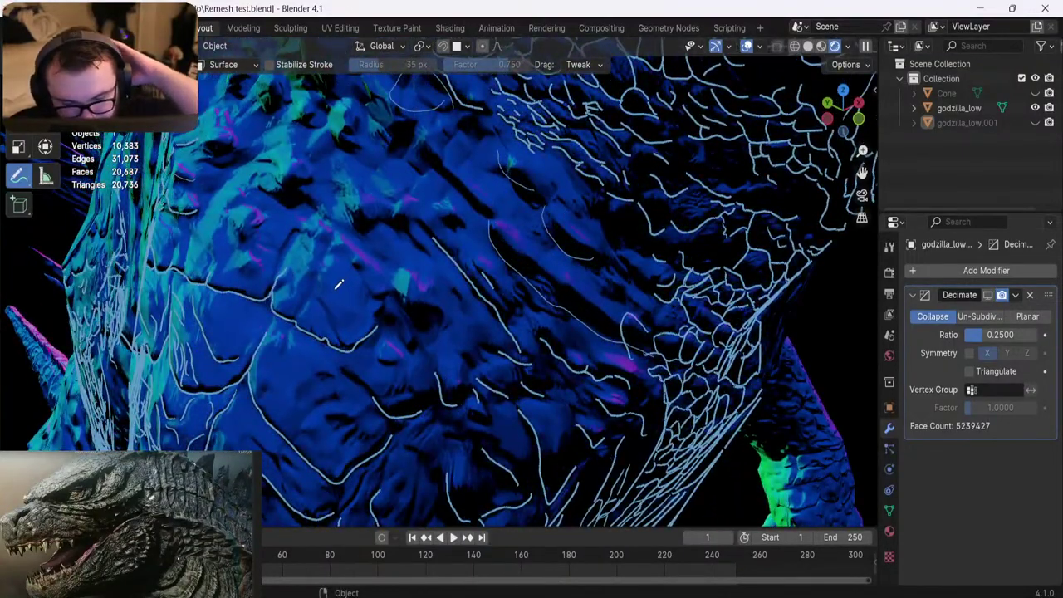
pyautogui.keyDown('shift'); pyautogui.moveTo(338, 285); pyautogui.dragTo(347, 297, button='middle'); pyautogui.keyUp('shift')
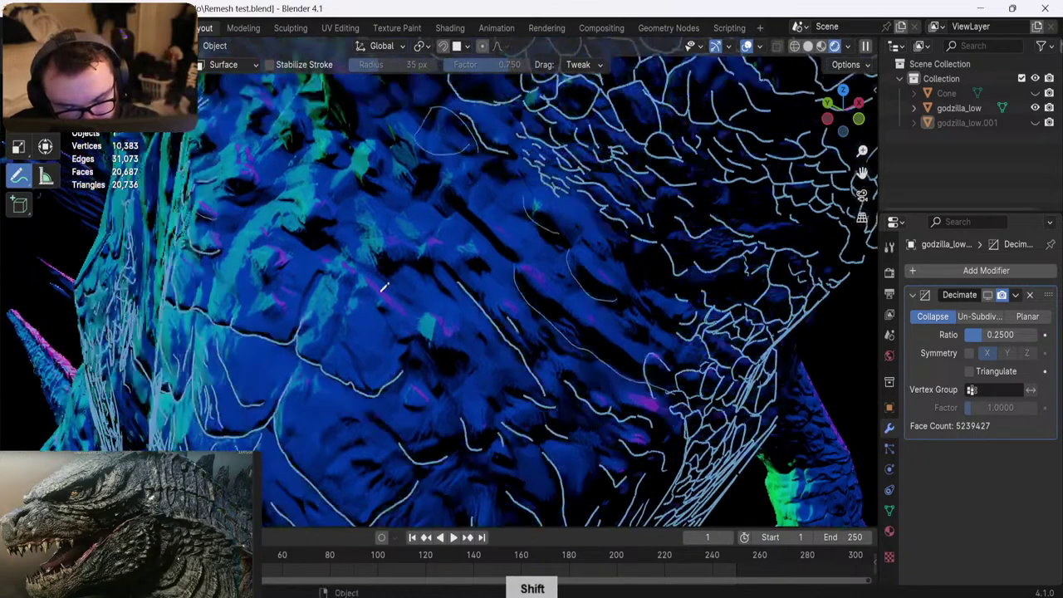
pyautogui.moveTo(364, 235)
pyautogui.mouseDown()
pyautogui.moveTo(387, 269)
pyautogui.moveTo(412, 256)
pyautogui.moveTo(430, 276)
pyautogui.mouseUp()
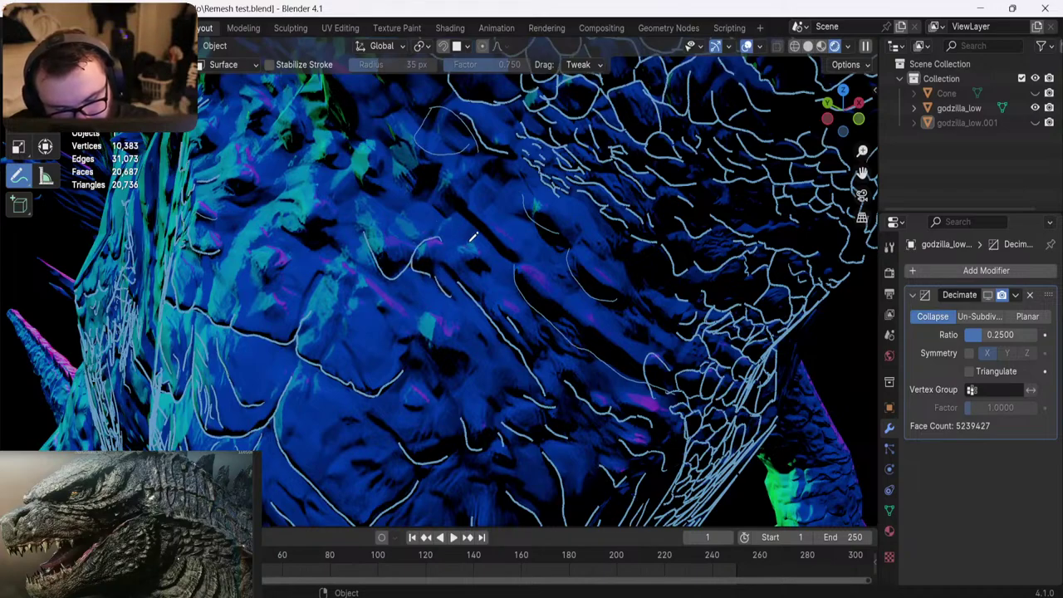
pyautogui.moveTo(472, 240)
pyautogui.mouseDown()
pyautogui.moveTo(459, 246)
pyautogui.moveTo(492, 268)
pyautogui.moveTo(480, 244)
pyautogui.mouseUp()
pyautogui.moveTo(441, 214)
pyautogui.mouseDown()
pyautogui.moveTo(436, 229)
pyautogui.moveTo(481, 221)
pyautogui.moveTo(465, 239)
pyautogui.mouseUp()
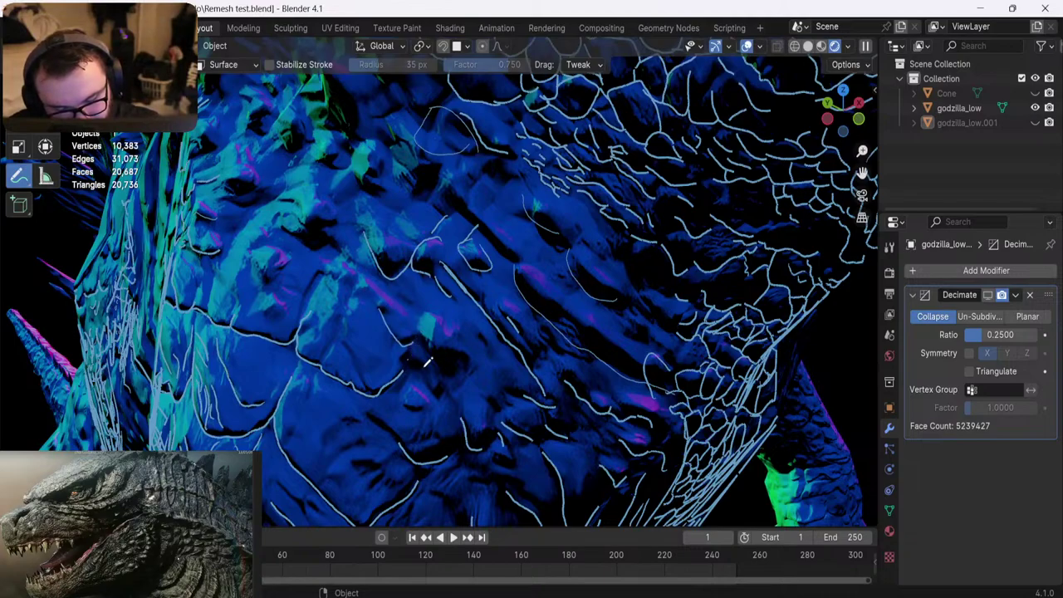
pyautogui.moveTo(429, 348)
pyautogui.mouseDown()
pyautogui.moveTo(456, 353)
pyautogui.moveTo(461, 381)
pyautogui.mouseUp()
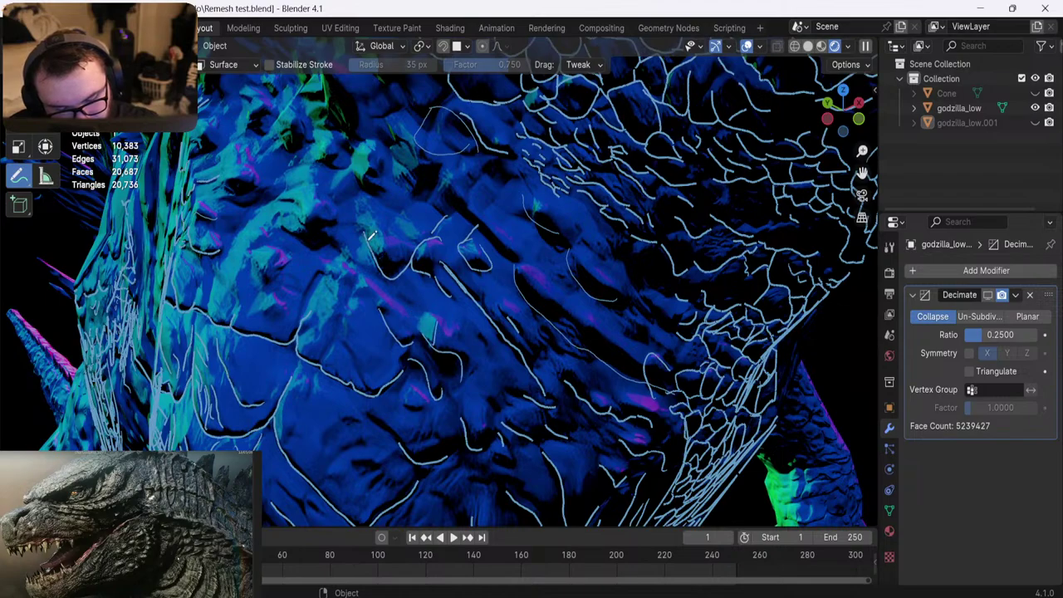
# Outline the raised ridge and small bumps farther back on the shoulder with short curved annotation strokes
pyautogui.keyDown('shift'); pyautogui.moveTo(372, 235); pyautogui.dragTo(364, 283, button='middle'); pyautogui.keyUp('shift')
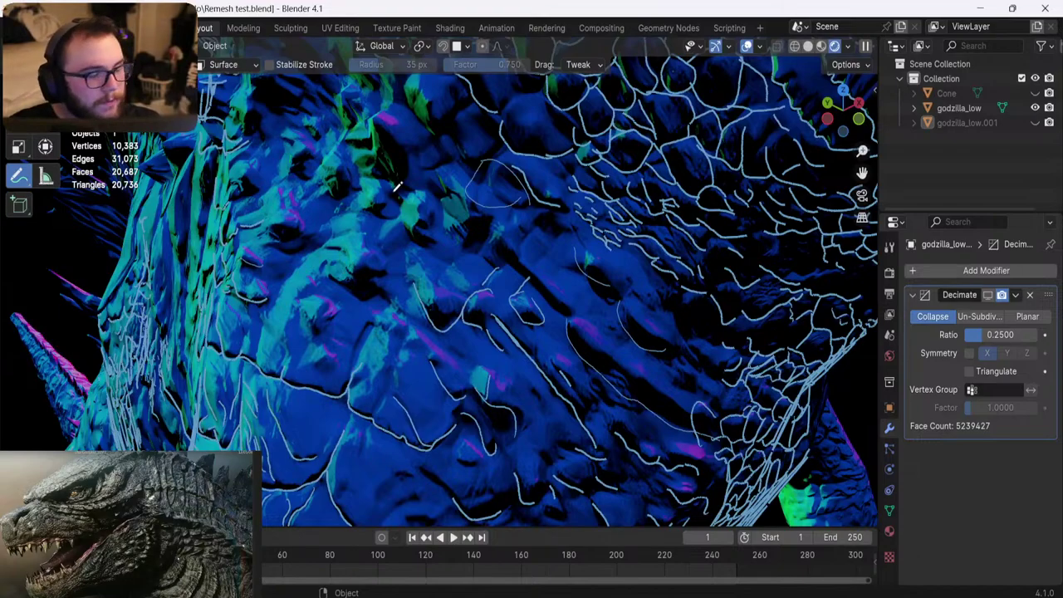
pyautogui.keyDown('shift'); pyautogui.moveTo(346, 213); pyautogui.dragTo(444, 292, button='middle'); pyautogui.keyUp('shift')
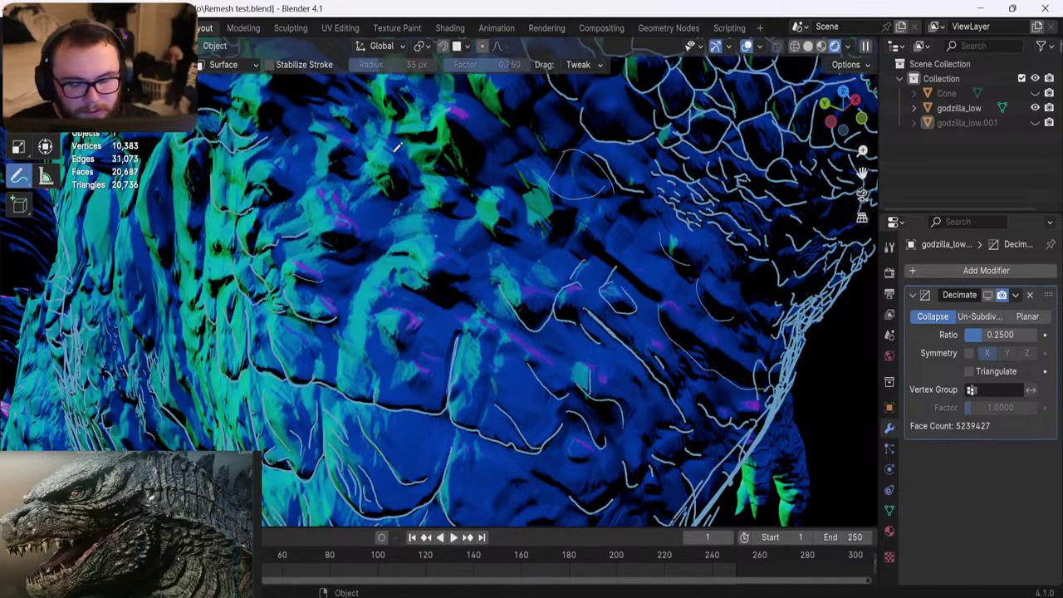
pyautogui.moveTo(395, 223)
pyautogui.keyDown('shift'); pyautogui.mouseDown(button='middle')
pyautogui.moveTo(384, 247)
pyautogui.moveTo(394, 233)
pyautogui.moveTo(402, 241)
pyautogui.moveTo(388, 220)
pyautogui.mouseUp(button='middle'); pyautogui.keyUp('shift')
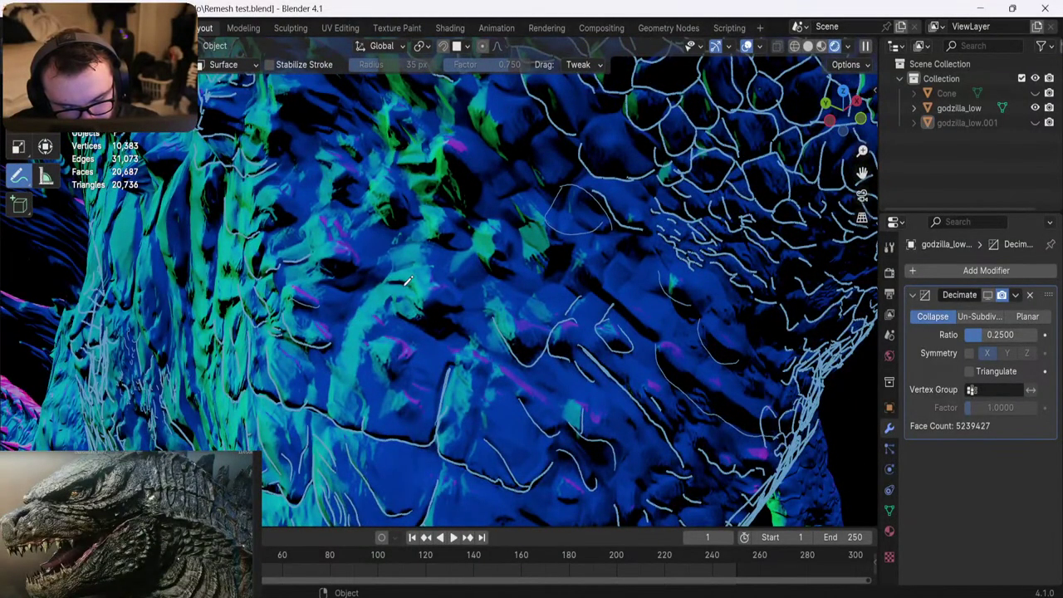
pyautogui.moveTo(404, 285)
pyautogui.mouseDown()
pyautogui.moveTo(455, 313)
pyautogui.moveTo(440, 336)
pyautogui.mouseUp()
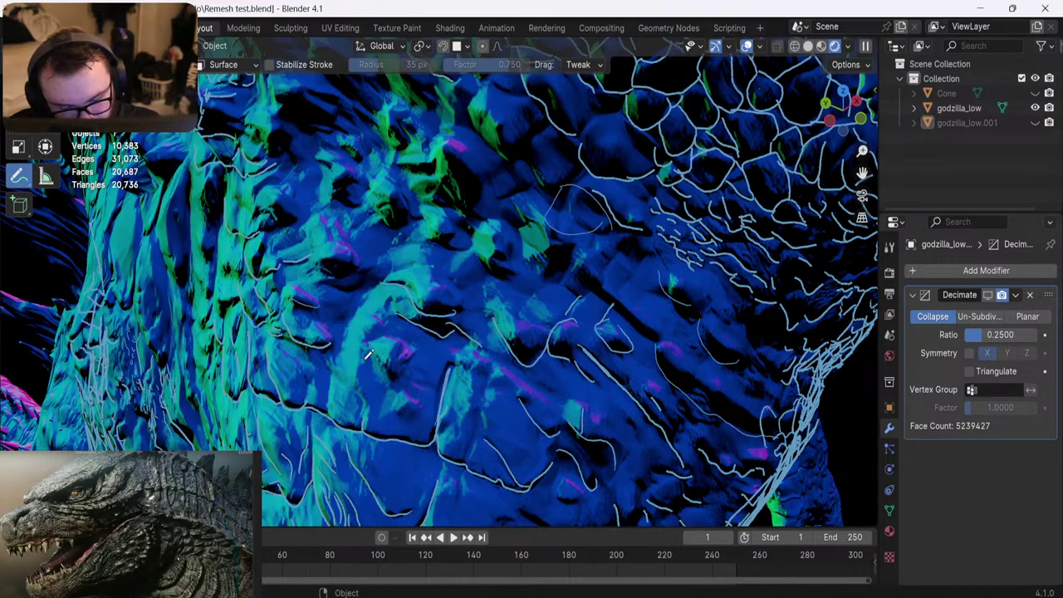
pyautogui.moveTo(376, 349)
pyautogui.mouseDown()
pyautogui.moveTo(415, 357)
pyautogui.moveTo(397, 396)
pyautogui.moveTo(429, 405)
pyautogui.mouseUp()
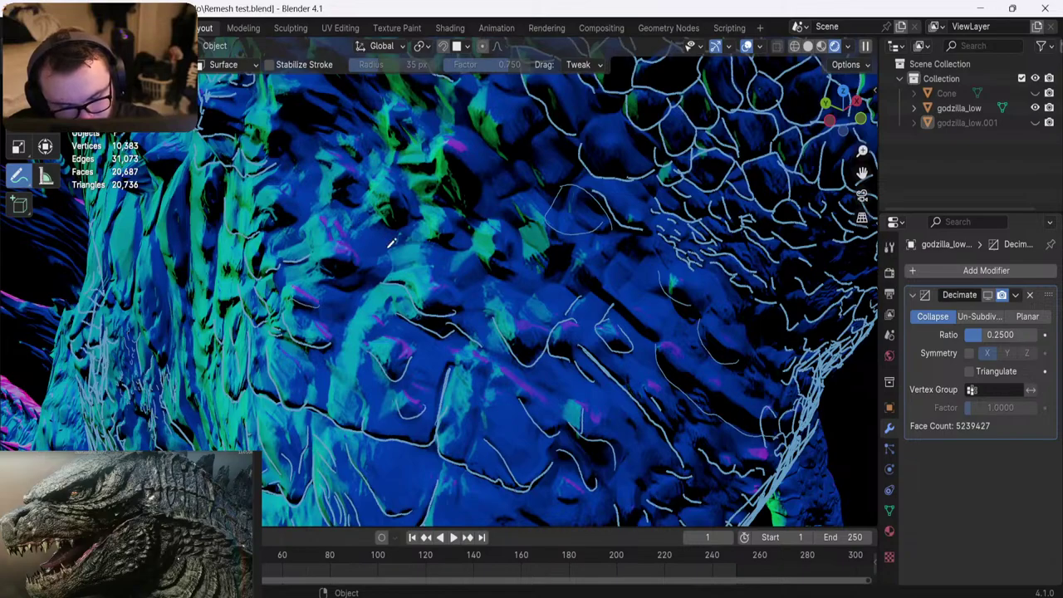
pyautogui.moveTo(392, 243); pyautogui.dragTo(451, 230, button='middle')
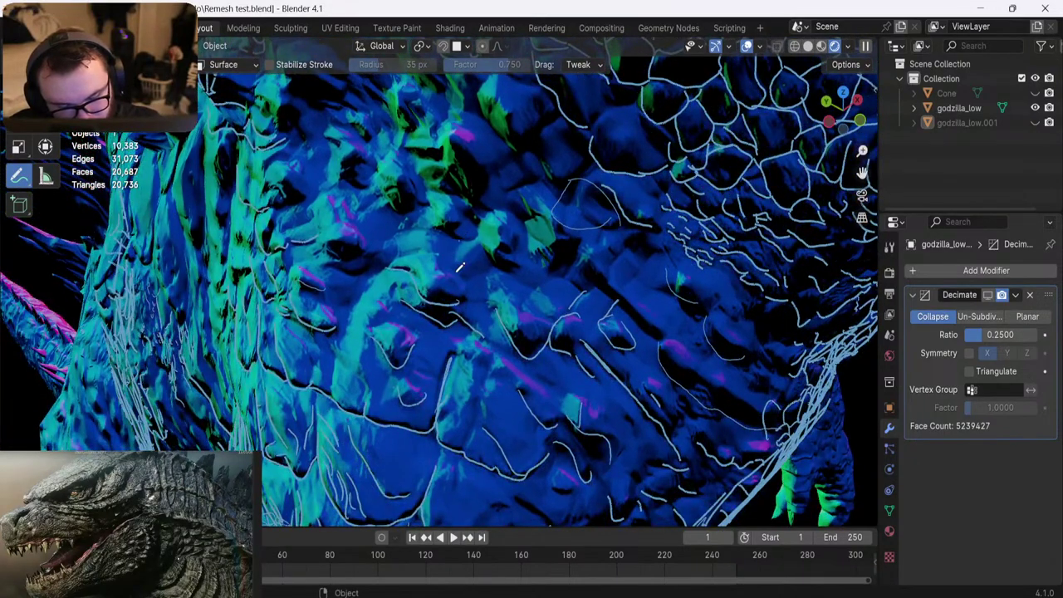
pyautogui.moveTo(456, 270); pyautogui.dragTo(485, 267)
# Annotate curved outlines around the unmarked scale bumps behind the marked shoulder ridge, working toward the back of the shoulder
pyautogui.keyDown('shift'); pyautogui.moveTo(410, 205); pyautogui.dragTo(438, 281, button='middle'); pyautogui.keyUp('shift')
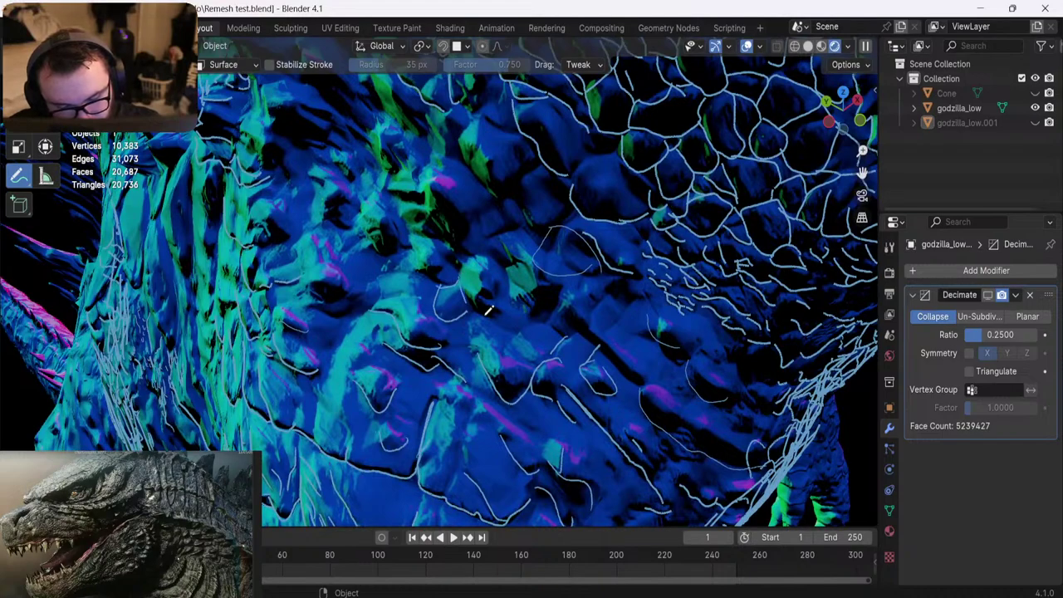
pyautogui.keyDown('shift'); pyautogui.moveTo(488, 310); pyautogui.dragTo(398, 285, button='middle'); pyautogui.keyUp('shift')
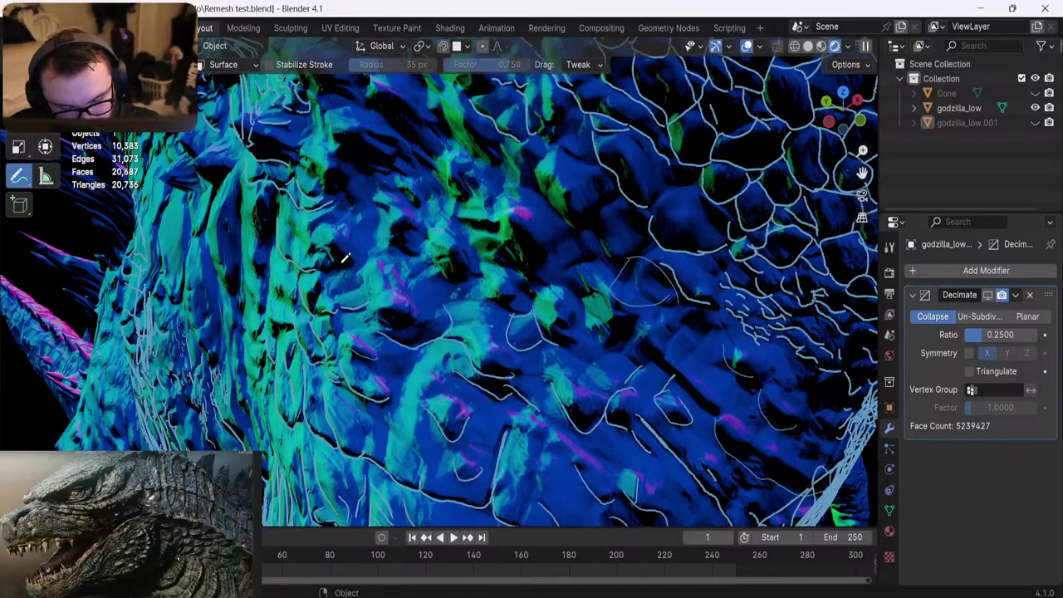
pyautogui.moveTo(375, 288); pyautogui.dragTo(439, 278, button='middle')
pyautogui.keyDown('shift'); pyautogui.moveTo(439, 278); pyautogui.dragTo(397, 362, button='middle'); pyautogui.keyUp('shift')
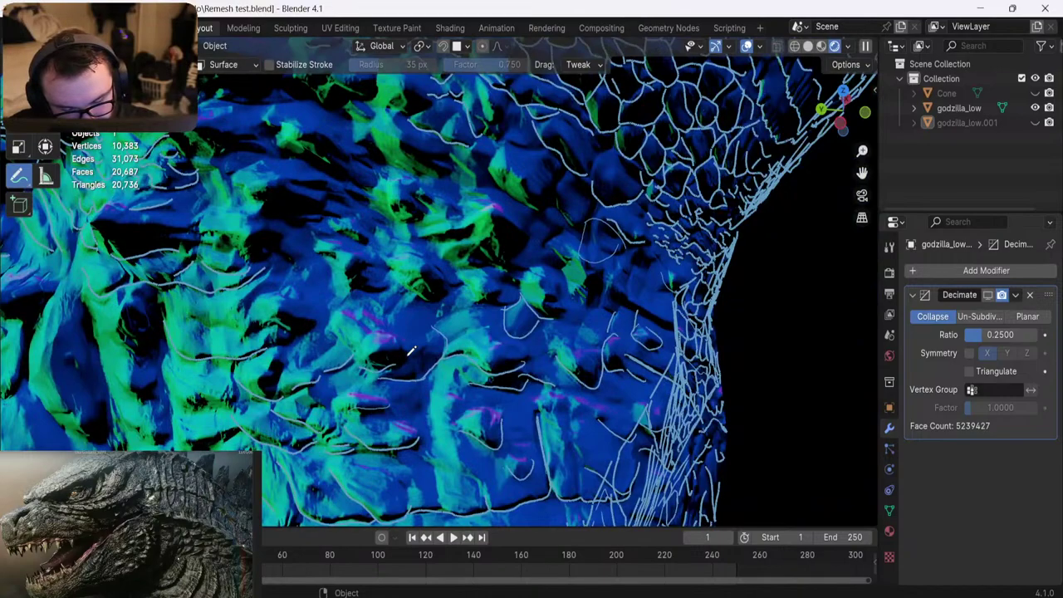
# Outline the protruding bump on the back of the shoulder and mark the smaller bumps above it with short annotation strokes
pyautogui.moveTo(407, 354); pyautogui.dragTo(374, 327)
pyautogui.moveTo(325, 316)
pyautogui.mouseDown(button='middle')
pyautogui.moveTo(329, 350)
pyautogui.moveTo(340, 270)
pyautogui.mouseUp(button='middle')
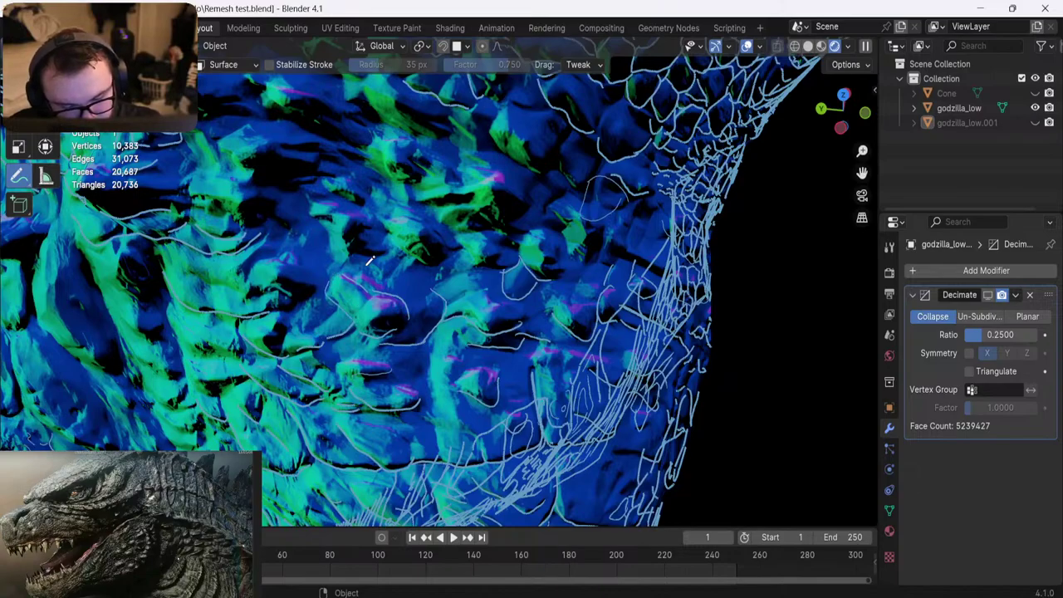
pyautogui.keyDown('shift'); pyautogui.moveTo(341, 224); pyautogui.dragTo(339, 254, button='middle'); pyautogui.keyUp('shift')
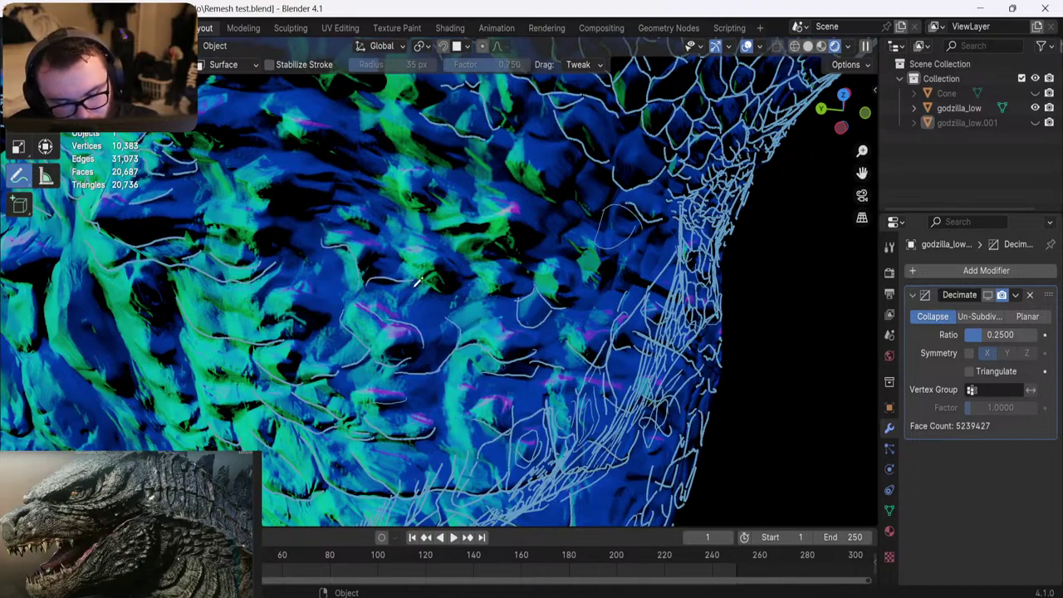
pyautogui.moveTo(348, 183)
pyautogui.keyDown('shift'); pyautogui.mouseDown(button='middle')
pyautogui.moveTo(336, 199)
pyautogui.moveTo(324, 129)
pyautogui.mouseUp(button='middle'); pyautogui.keyUp('shift')
pyautogui.scroll(-5, 389, 182)
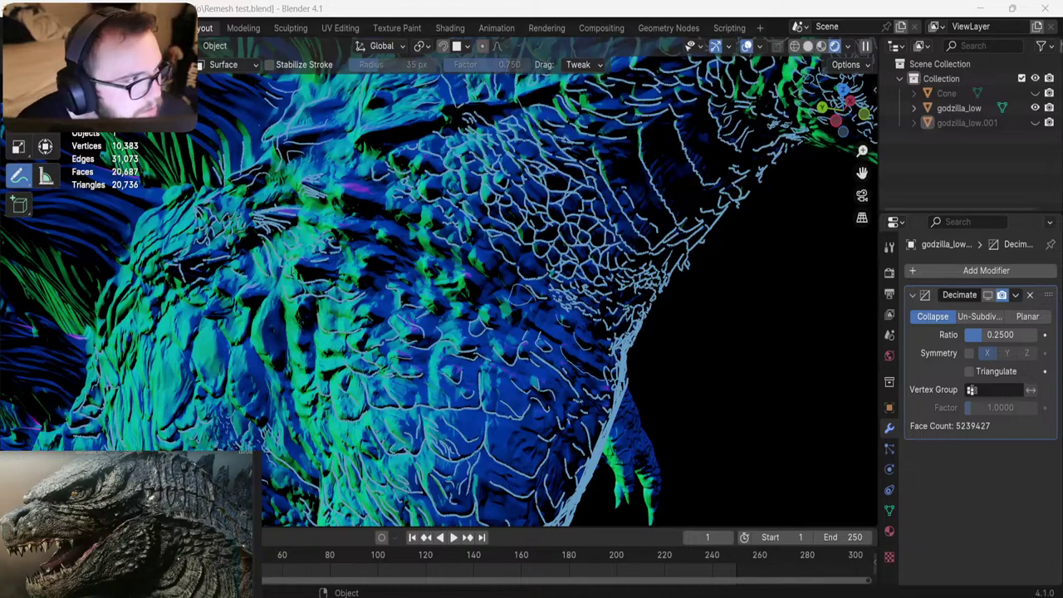
# Switch to the SyncSketch walk review in the browser, maximize its window and open the Gia_side clip
pyautogui.moveTo(407, 0); pyautogui.dragTo(557, 105)
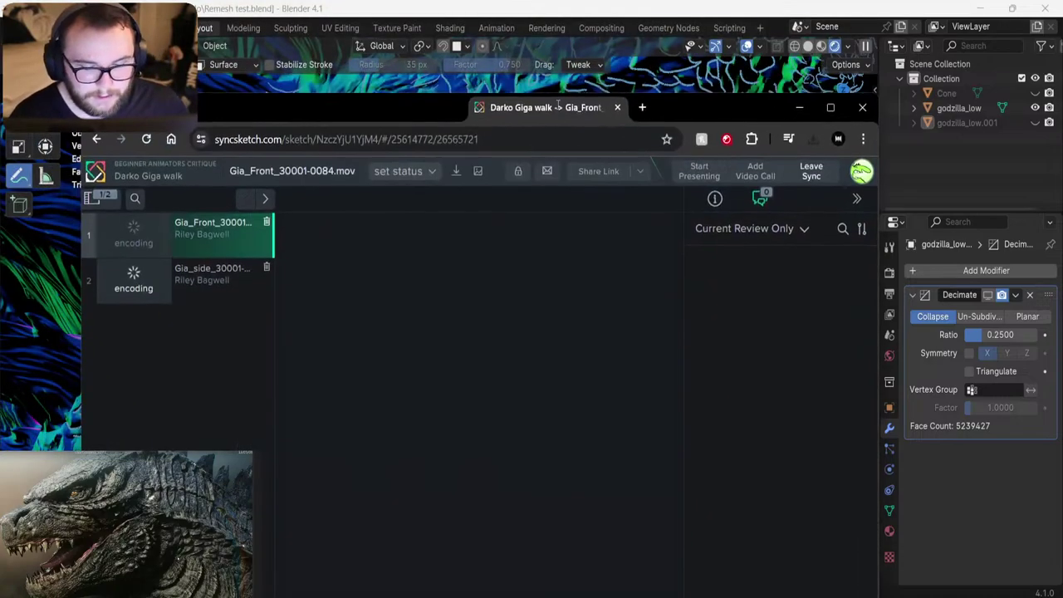
pyautogui.doubleClick(557, 106)
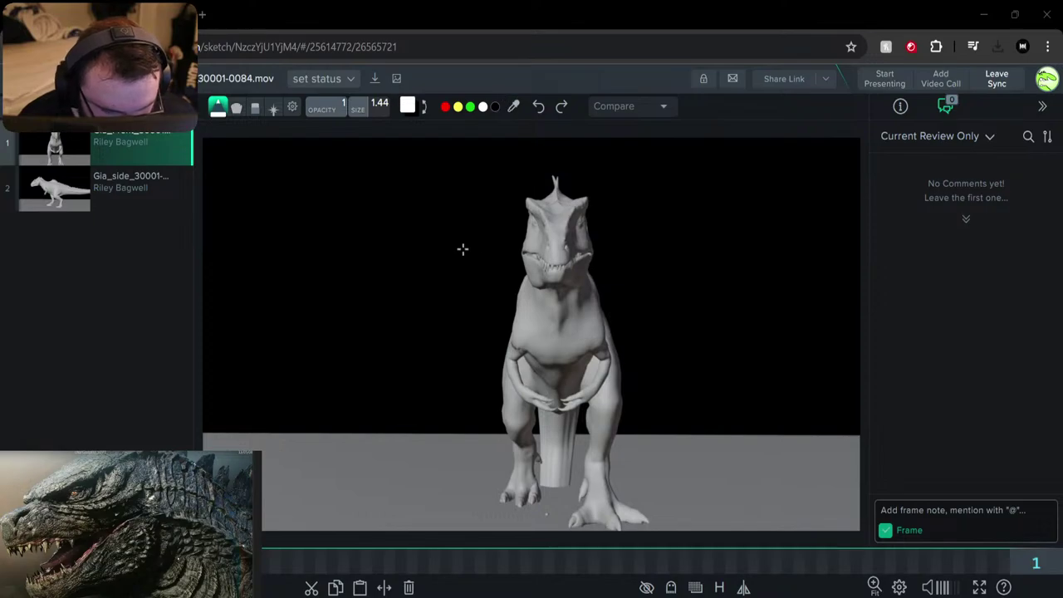
pyautogui.click(58, 186)
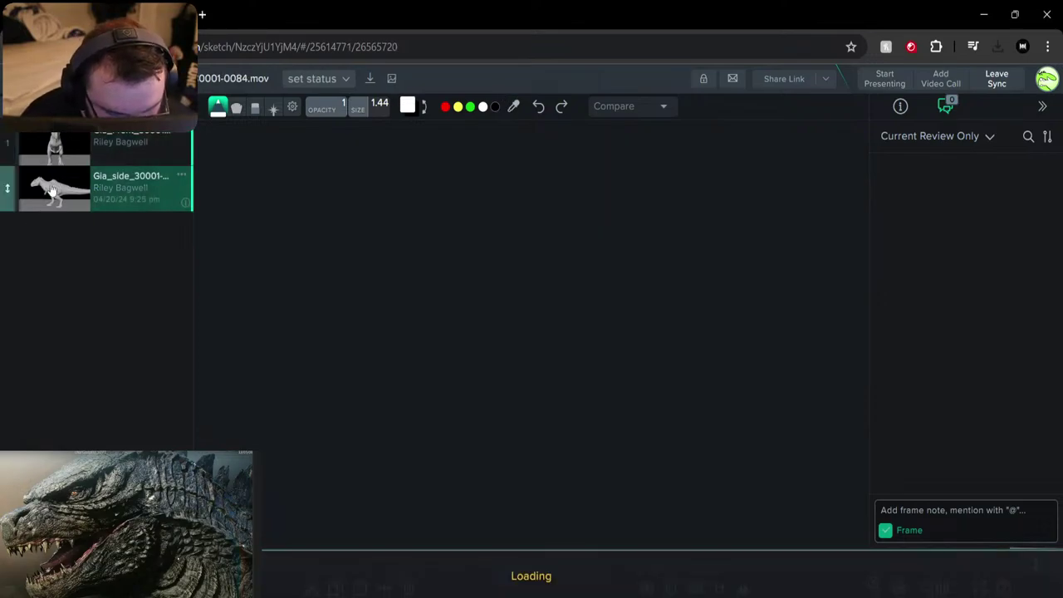
# Play the side-view walk animation and review its poses at frames 40, 10, 30 and 20
pyautogui.press('space')
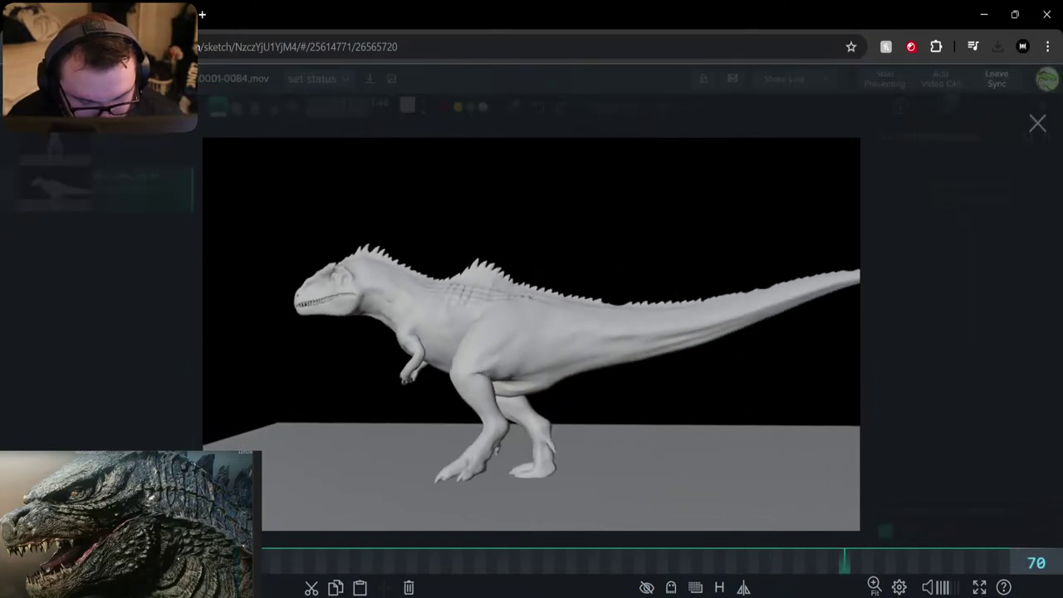
pyautogui.press('space')
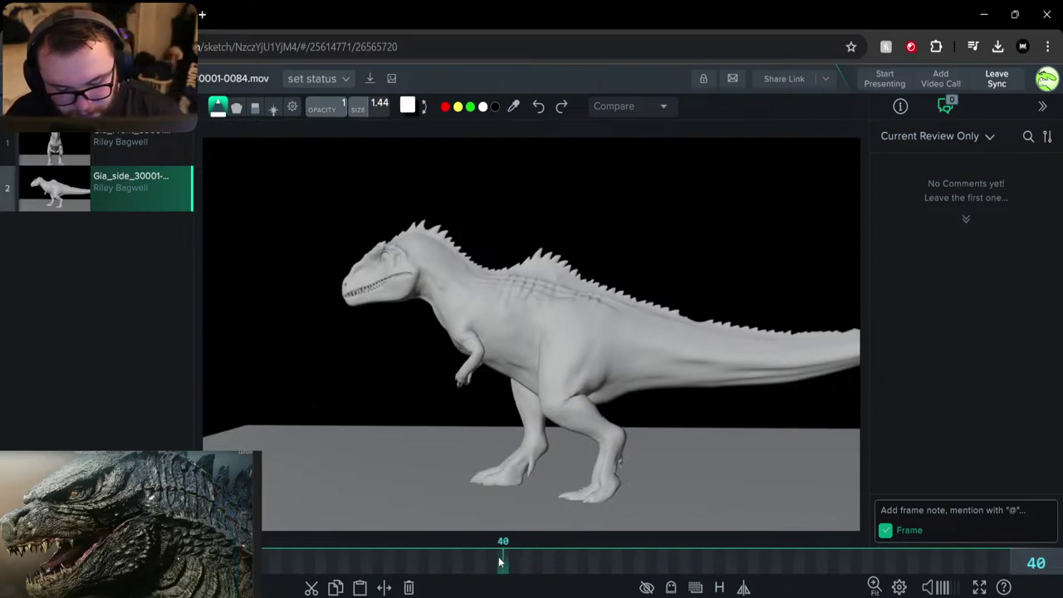
pyautogui.moveTo(500, 555); pyautogui.dragTo(154, 584)
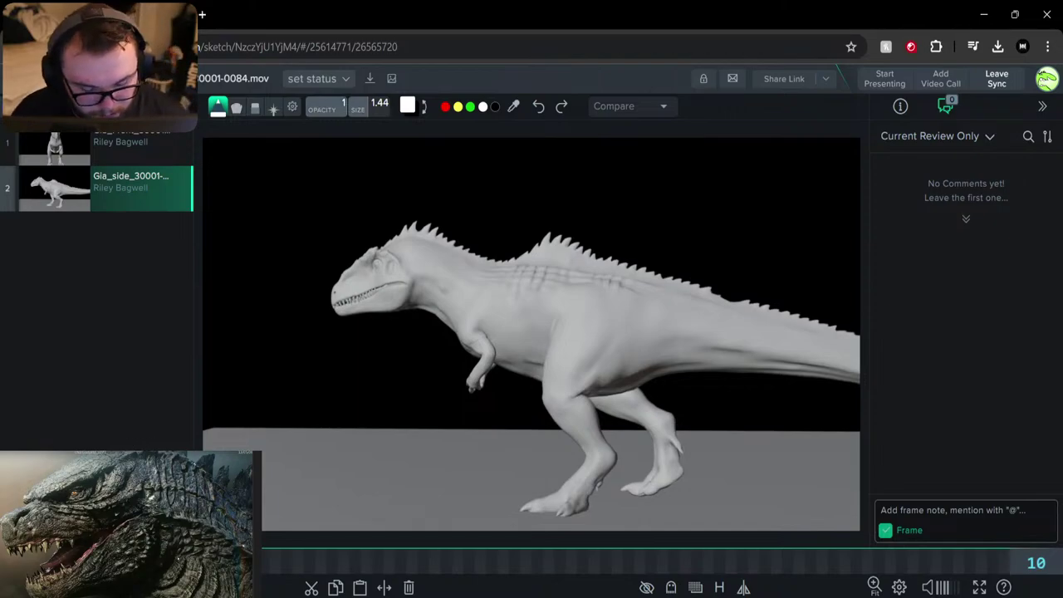
pyautogui.moveTo(165, 561); pyautogui.dragTo(391, 560)
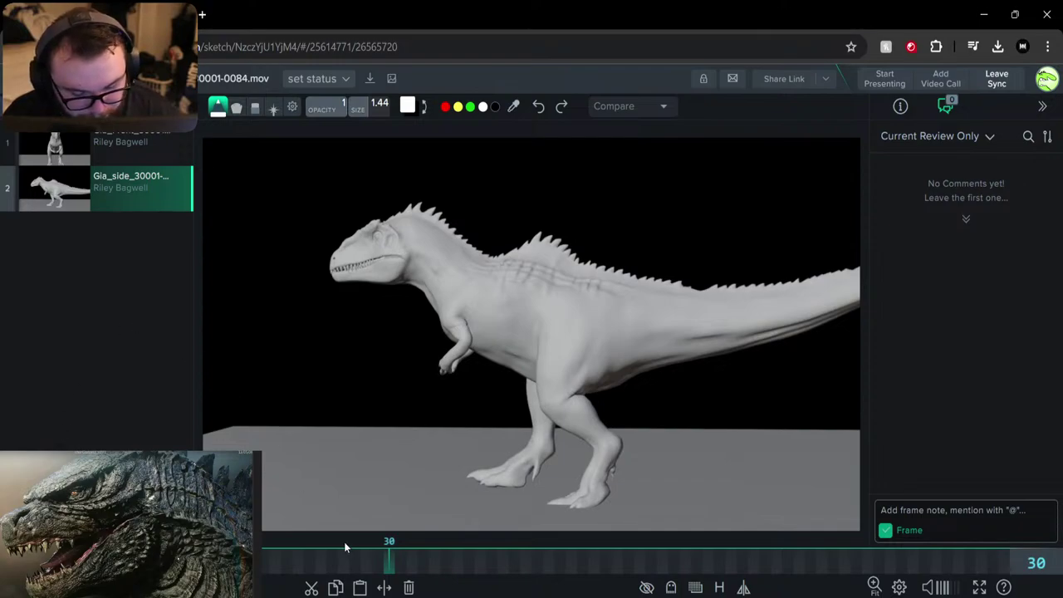
pyautogui.moveTo(390, 563); pyautogui.dragTo(275, 565)
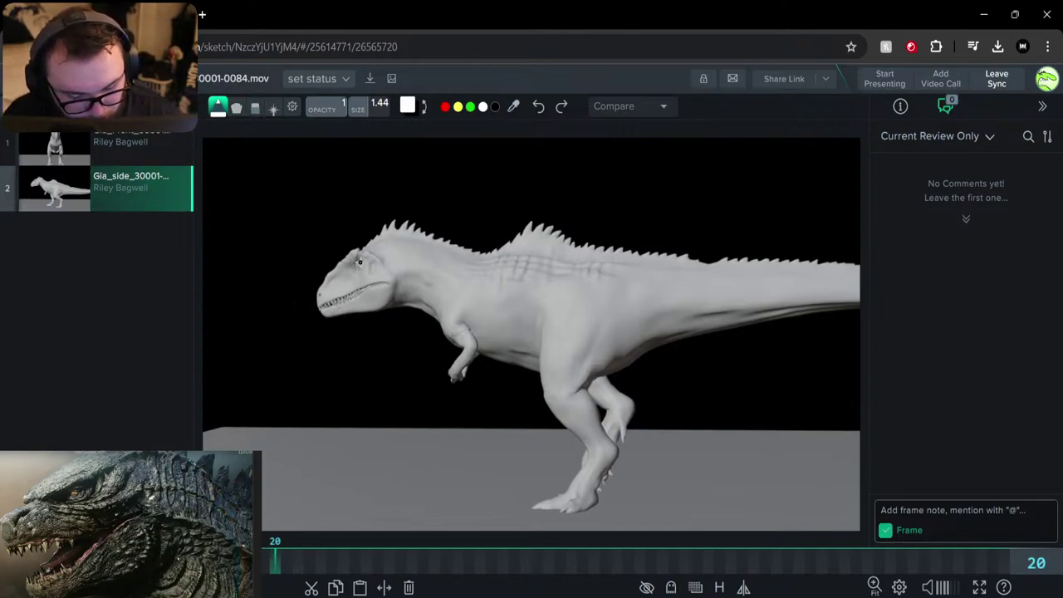
# On frame 45, draw red lines along the dinosaur's neck and back, under its belly, and horizontally across the head to the hips
pyautogui.click(445, 107)
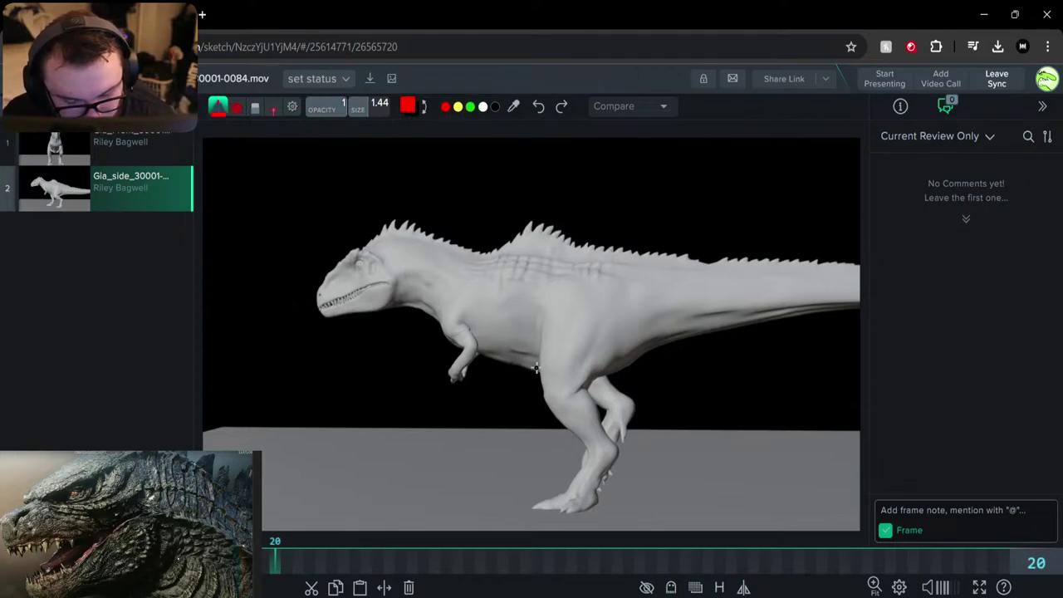
pyautogui.click(274, 555)
pyautogui.moveTo(226, 562); pyautogui.dragTo(561, 564)
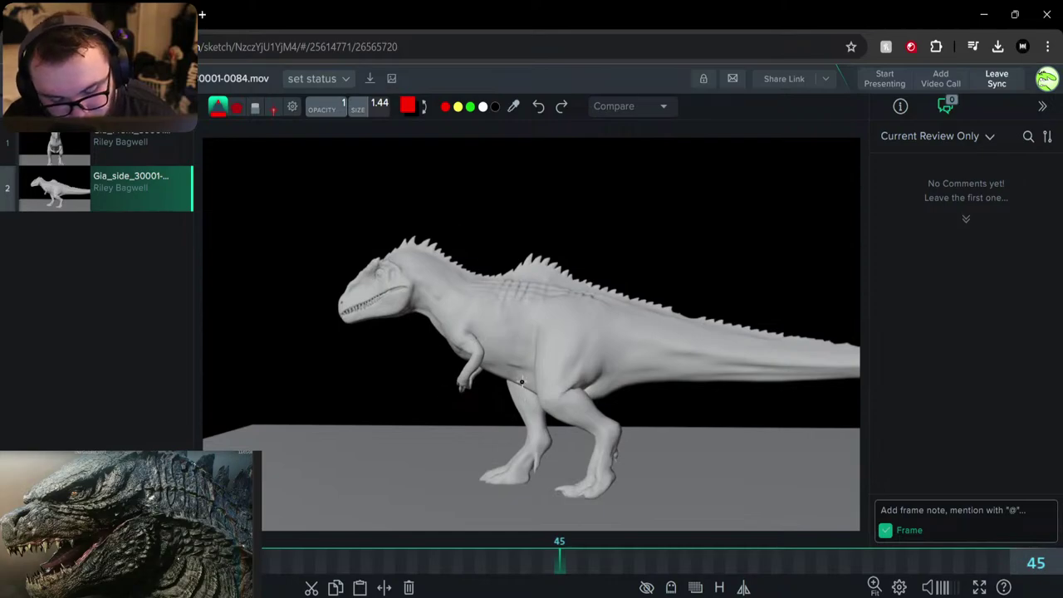
pyautogui.moveTo(563, 278)
pyautogui.mouseDown()
pyautogui.moveTo(442, 284)
pyautogui.moveTo(397, 251)
pyautogui.mouseUp()
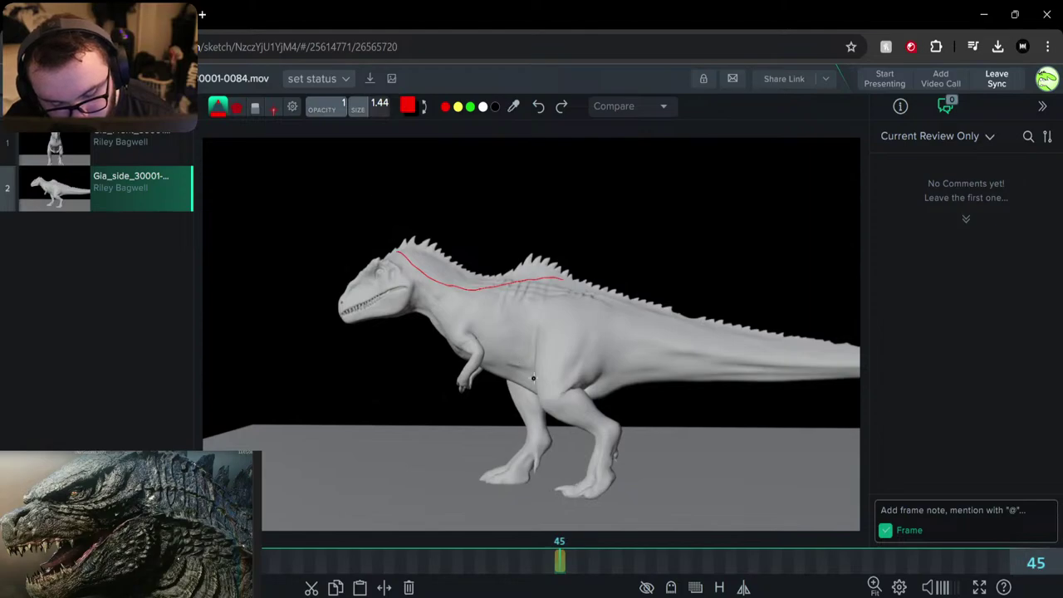
pyautogui.moveTo(534, 385); pyautogui.dragTo(447, 378)
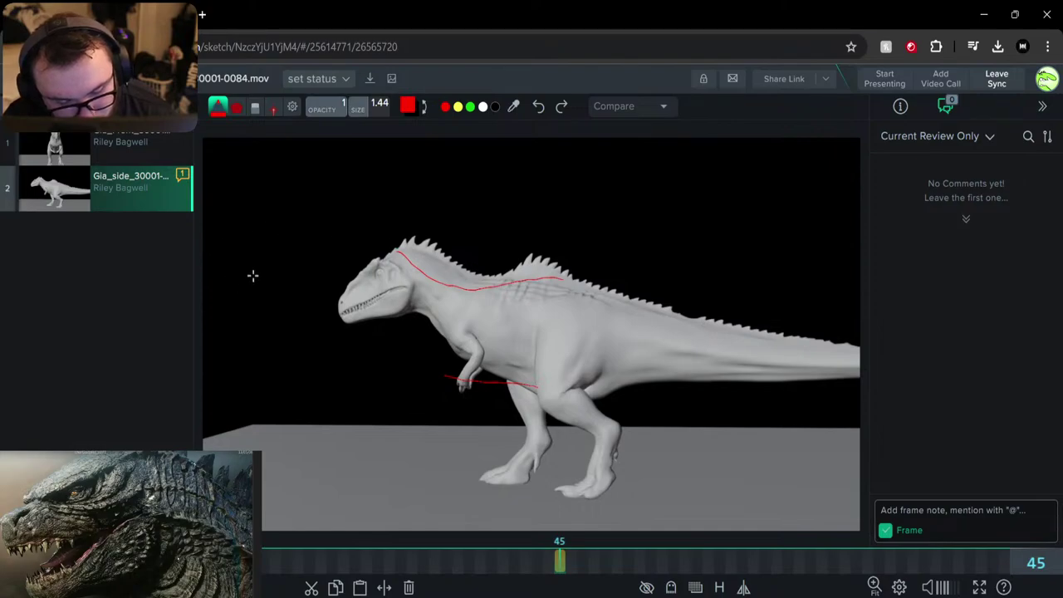
pyautogui.moveTo(220, 283); pyautogui.dragTo(590, 277)
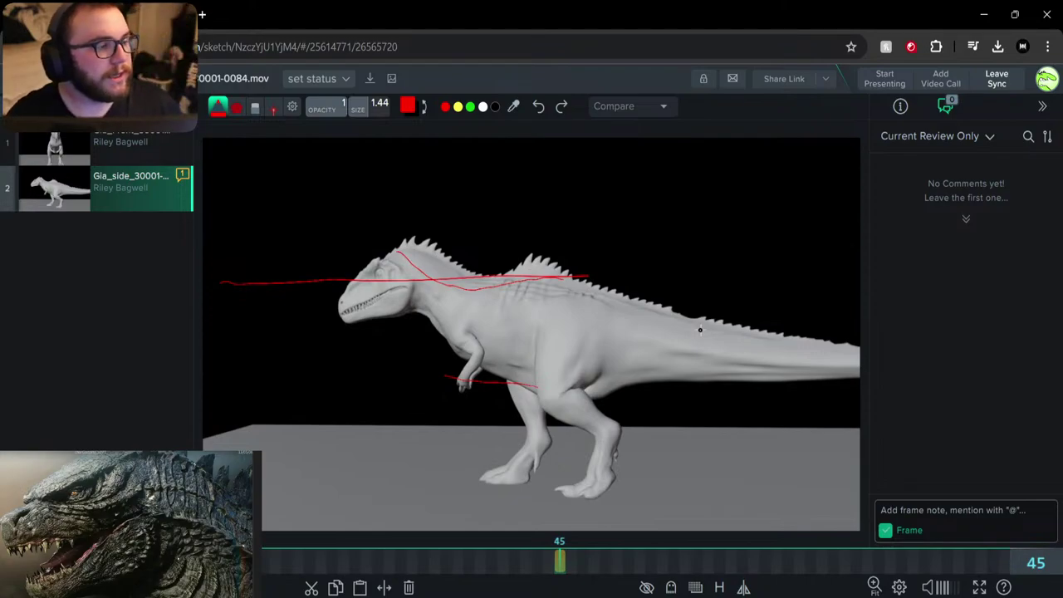
# Compare the side-view walk poses at frames 44, 30, 40 and 37, and go back to frame 1
pyautogui.click(549, 562)
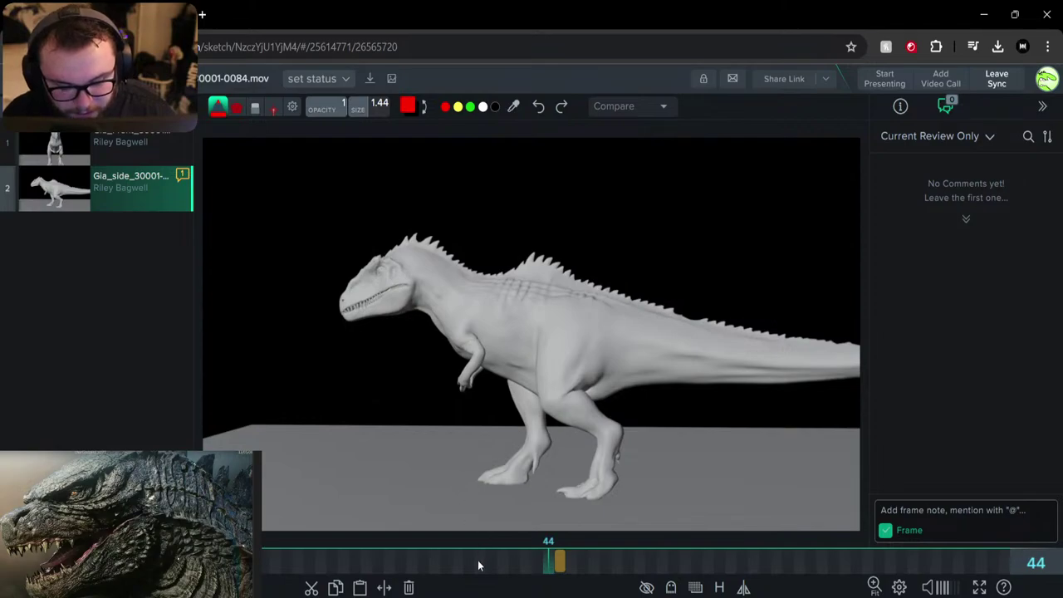
pyautogui.moveTo(434, 561); pyautogui.dragTo(390, 562)
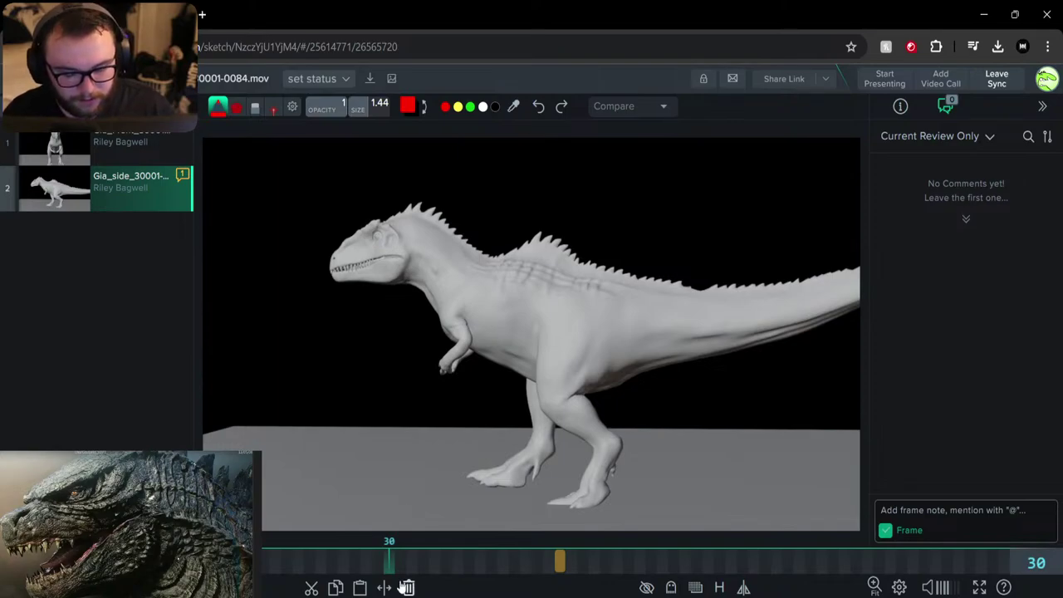
pyautogui.moveTo(396, 565); pyautogui.dragTo(508, 561)
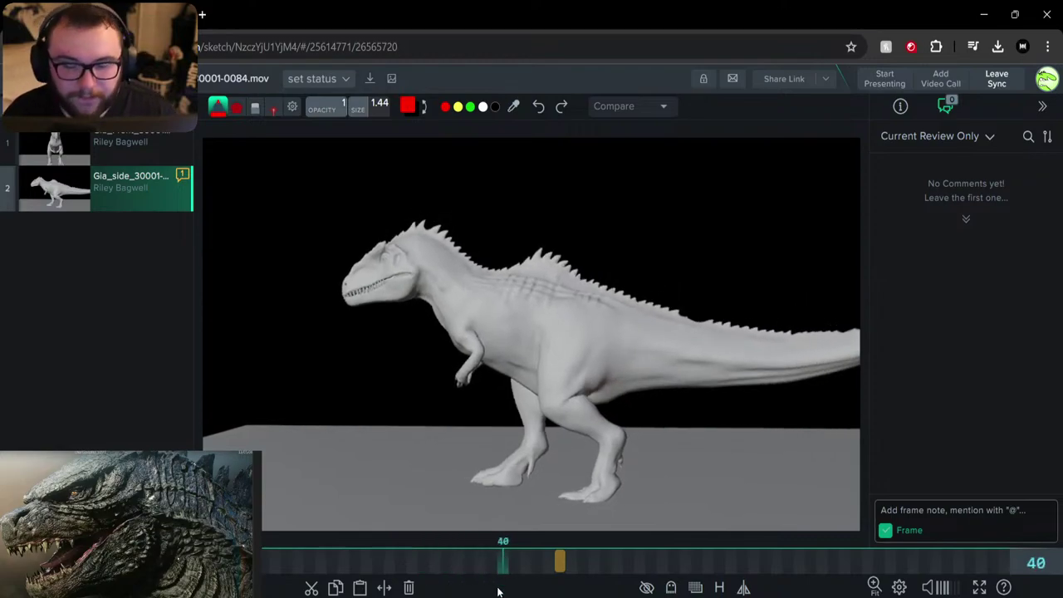
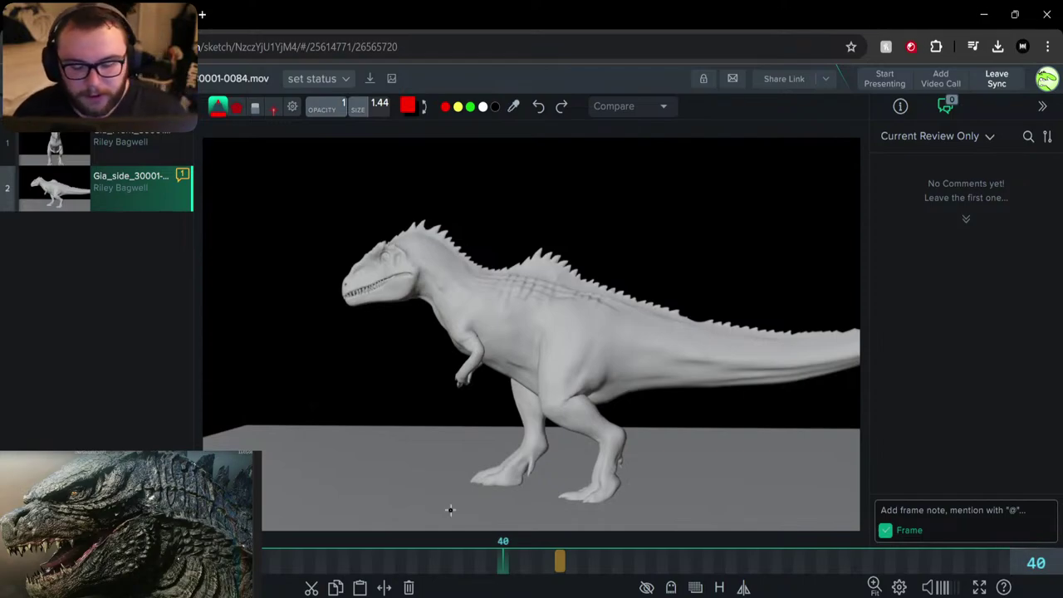
pyautogui.moveTo(500, 559); pyautogui.dragTo(472, 555)
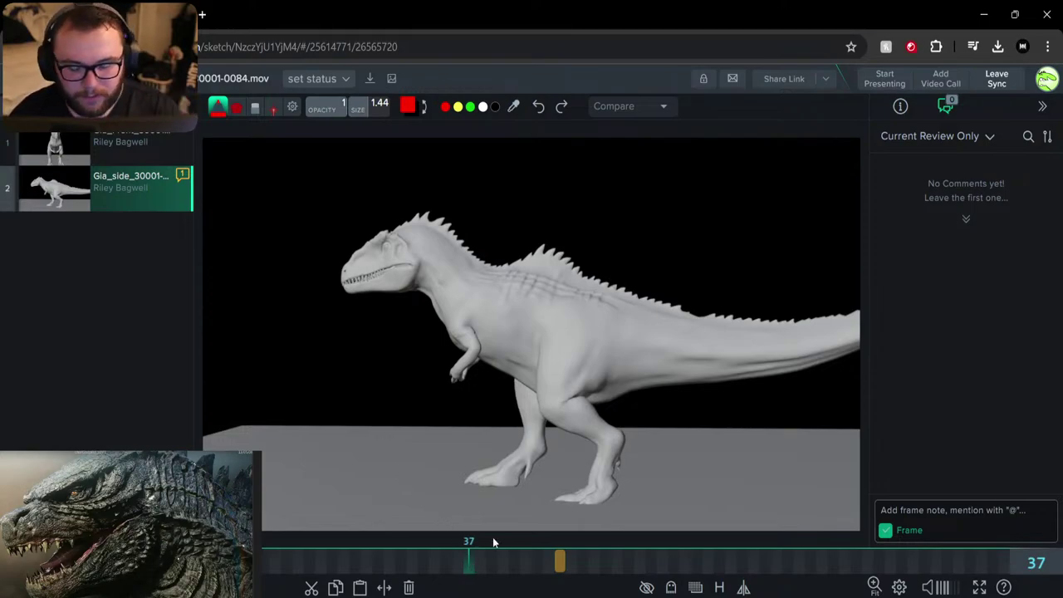
pyautogui.moveTo(461, 546); pyautogui.dragTo(258, 573)
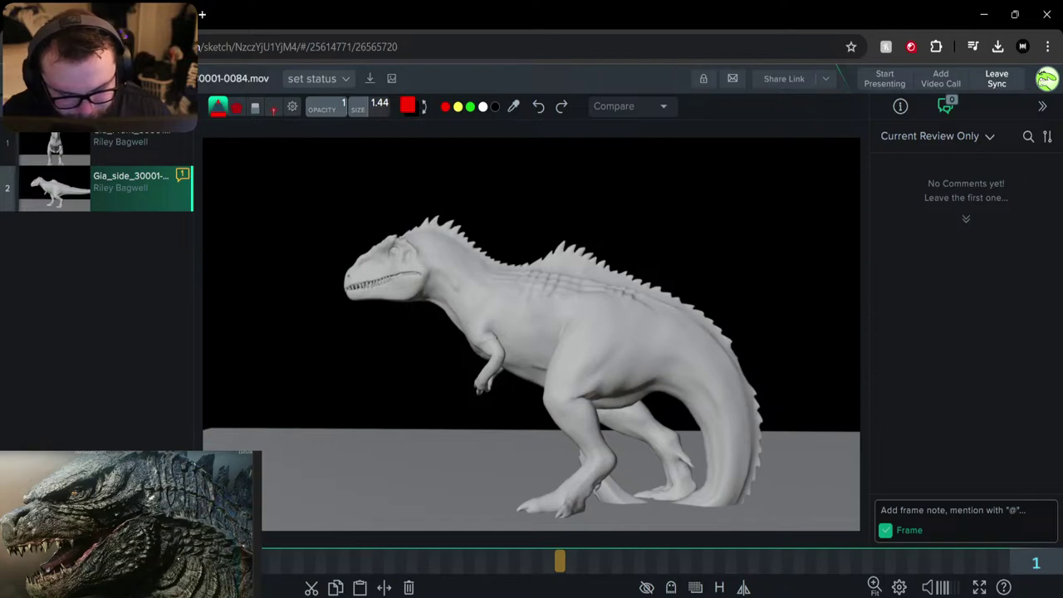
# Examine the leg and body motion frame by frame from frame 1 to frame 15
pyautogui.press('Right')
pyautogui.press('Right')
pyautogui.press('Right')
pyautogui.press('Right')
pyautogui.press('Right')
pyautogui.press('Right')
pyautogui.press('Right')
pyautogui.press('Right')
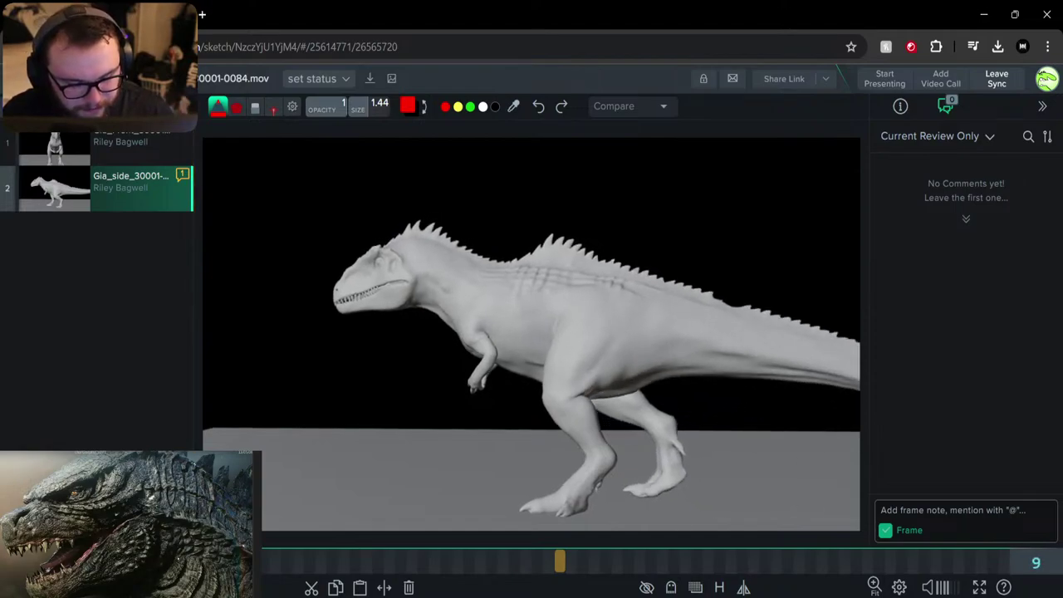
pyautogui.press('Right')
pyautogui.press('Right')
pyautogui.press('Right')
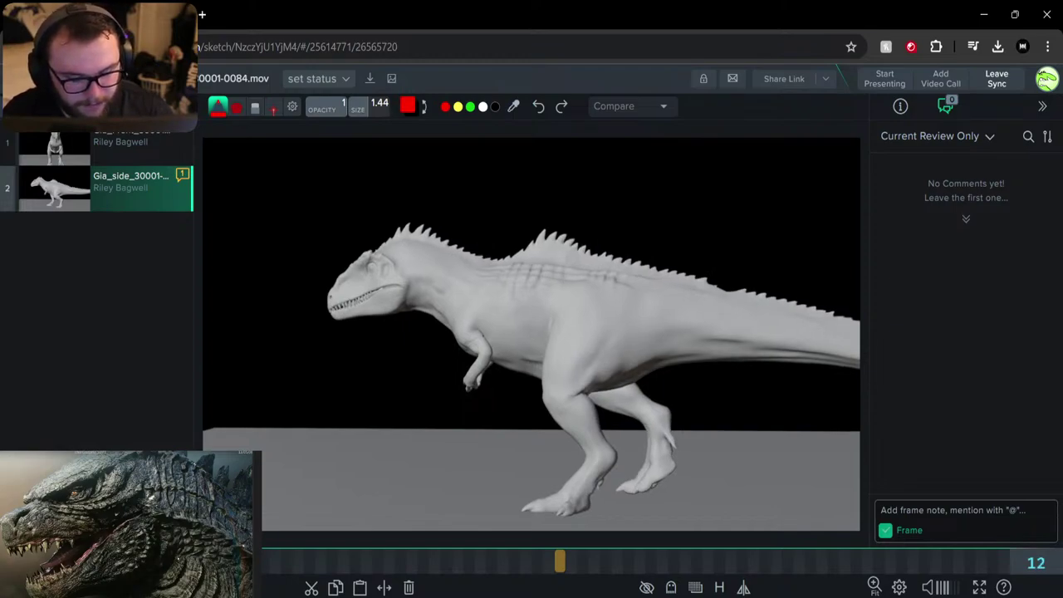
pyautogui.press('Right')
pyautogui.press('Right')
pyautogui.press('shift')
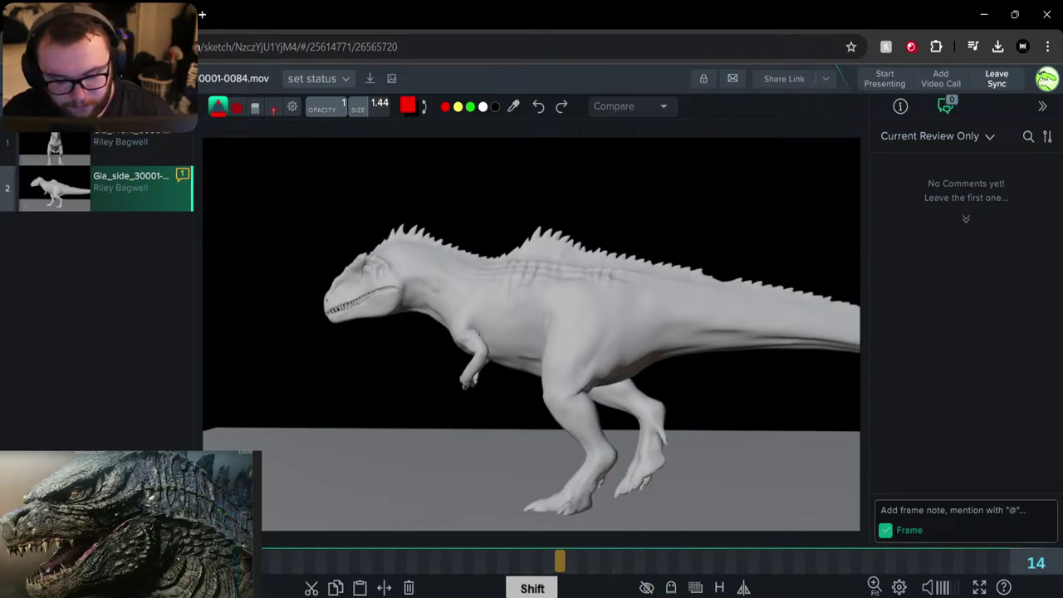
pyautogui.press('Right')
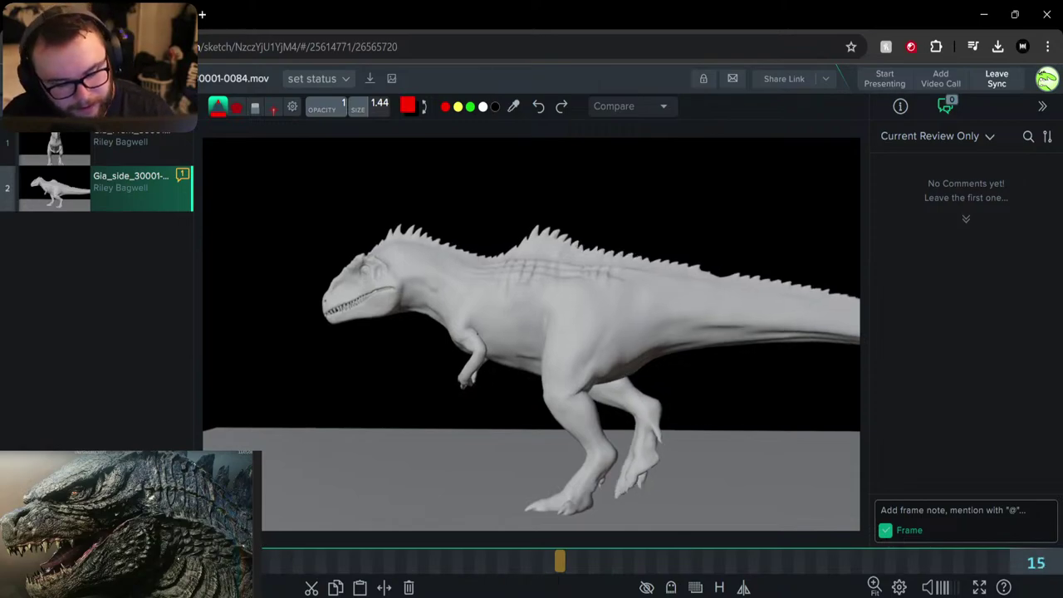
# On frame 30, outline the dinosaur's far leg and foot in red down to the toe tips and sole
pyautogui.moveTo(222, 566); pyautogui.dragTo(391, 566)
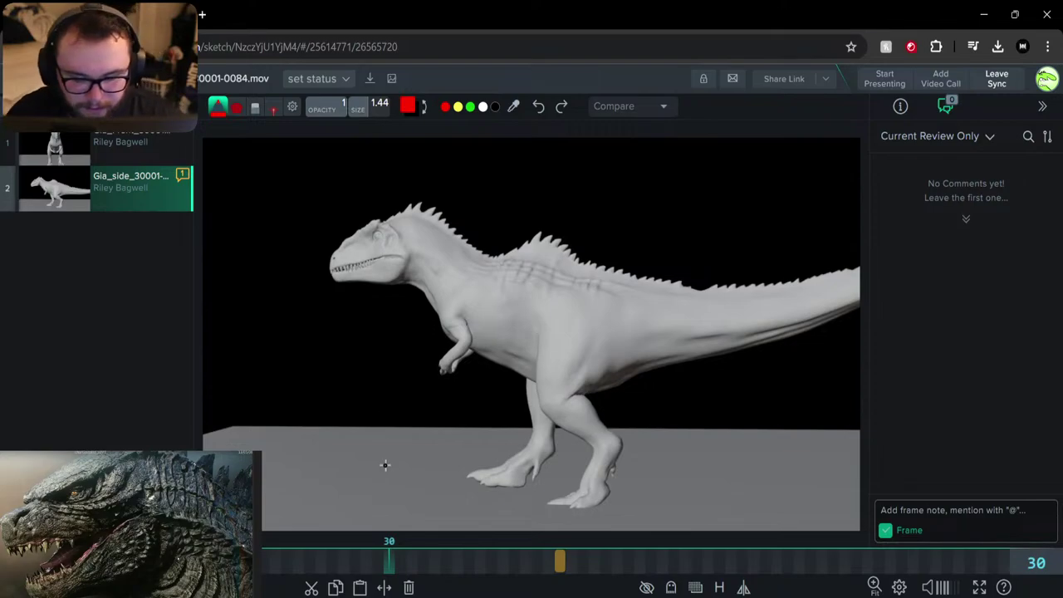
pyautogui.moveTo(392, 562); pyautogui.dragTo(393, 559)
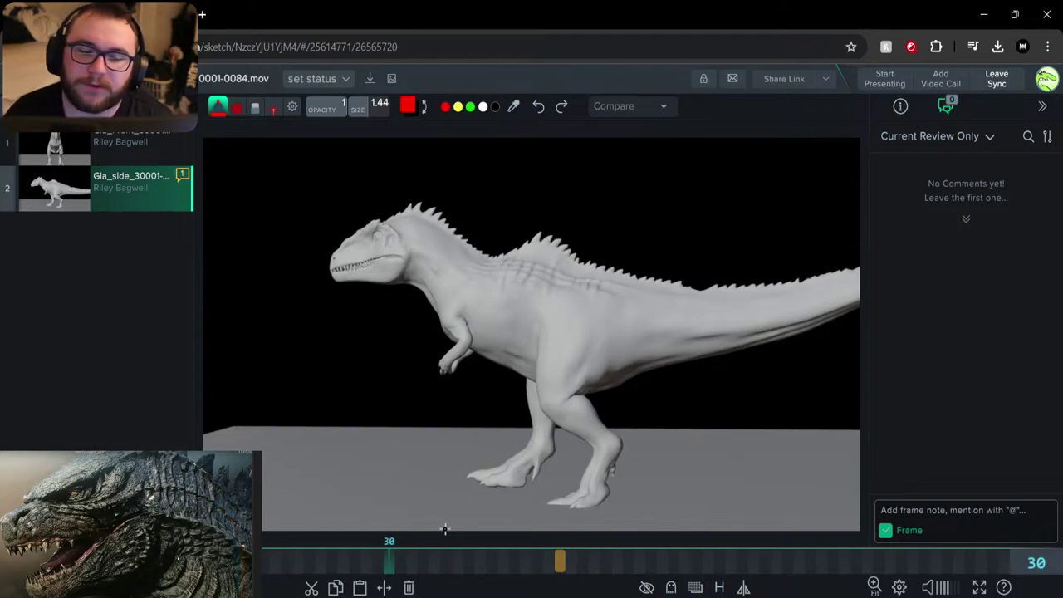
pyautogui.click(400, 565)
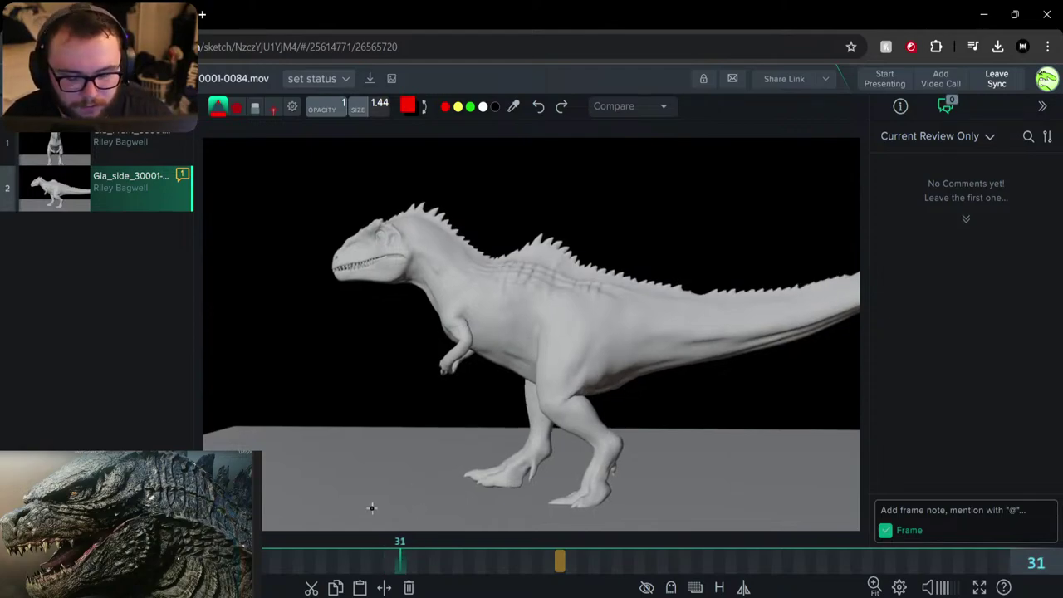
pyautogui.moveTo(377, 562)
pyautogui.mouseDown()
pyautogui.moveTo(332, 566)
pyautogui.moveTo(389, 563)
pyautogui.mouseUp()
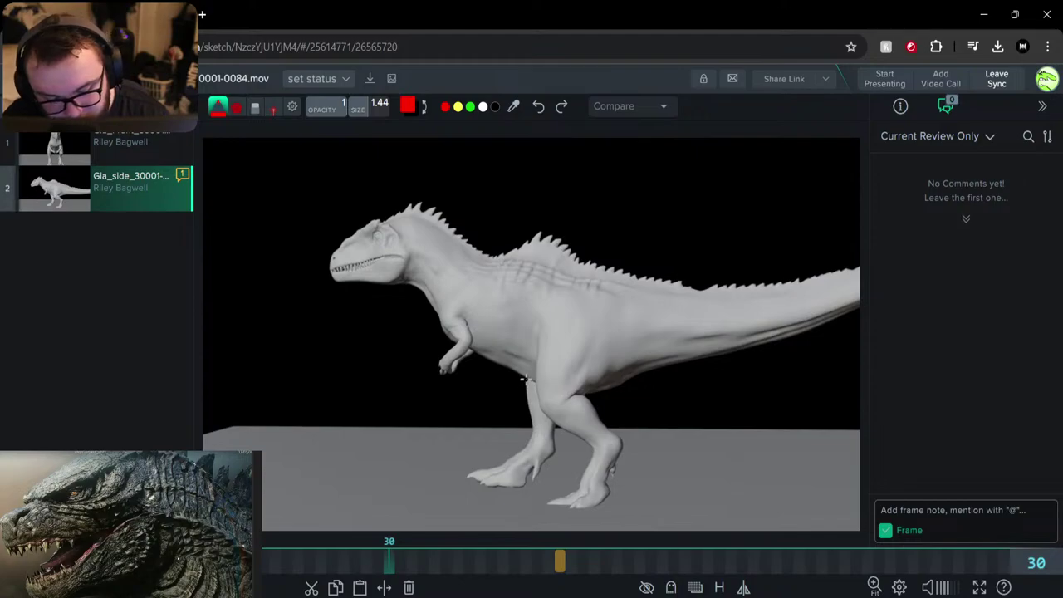
pyautogui.moveTo(527, 379)
pyautogui.mouseDown()
pyautogui.moveTo(532, 428)
pyautogui.moveTo(496, 461)
pyautogui.moveTo(525, 484)
pyautogui.moveTo(551, 449)
pyautogui.moveTo(540, 397)
pyautogui.mouseUp()
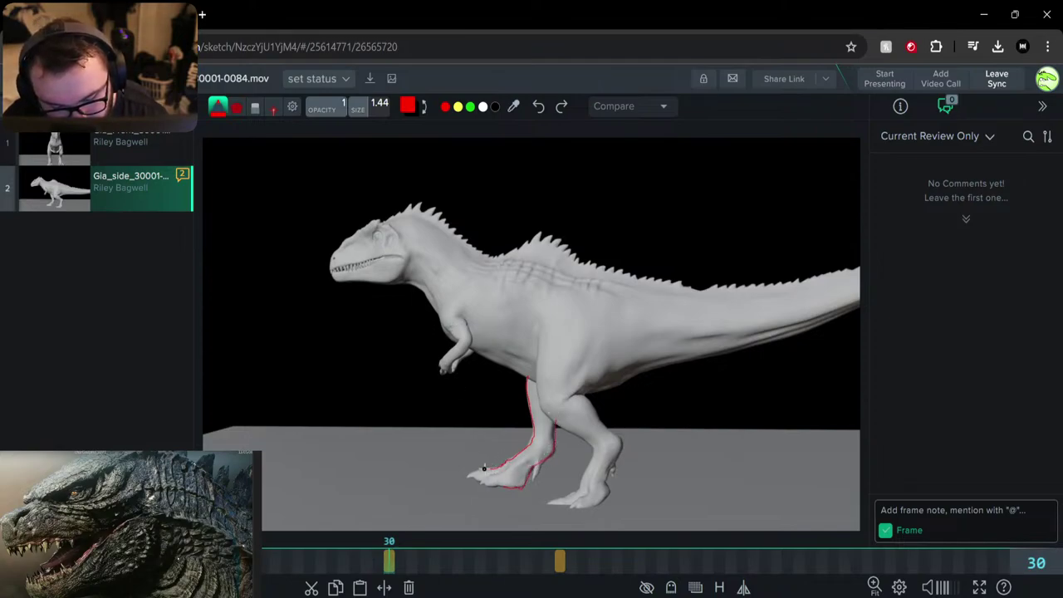
pyautogui.moveTo(485, 469); pyautogui.dragTo(462, 471)
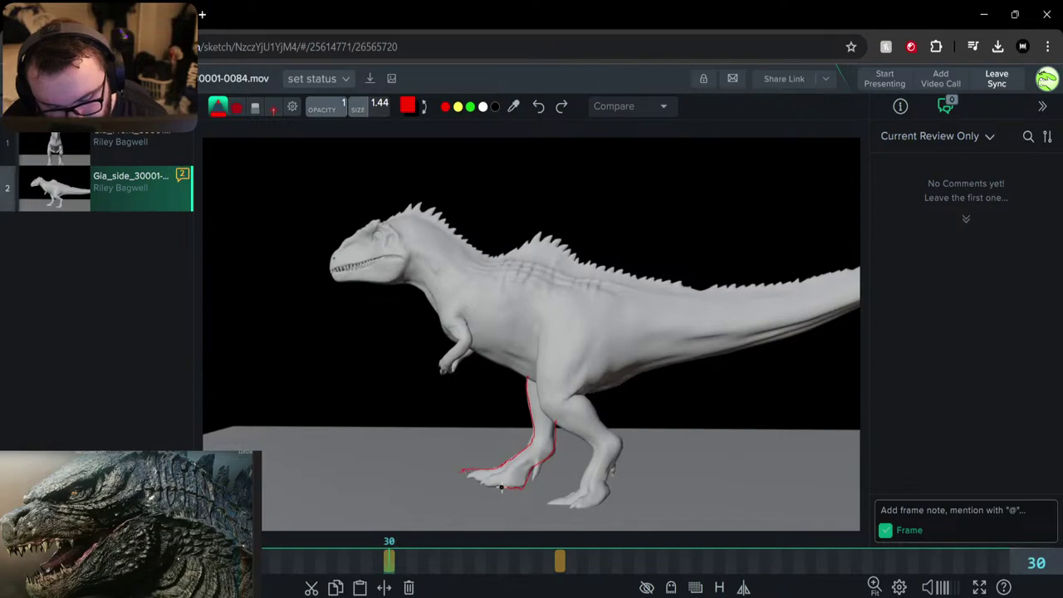
pyautogui.hotkey('ctrl', 'shift', 'z')
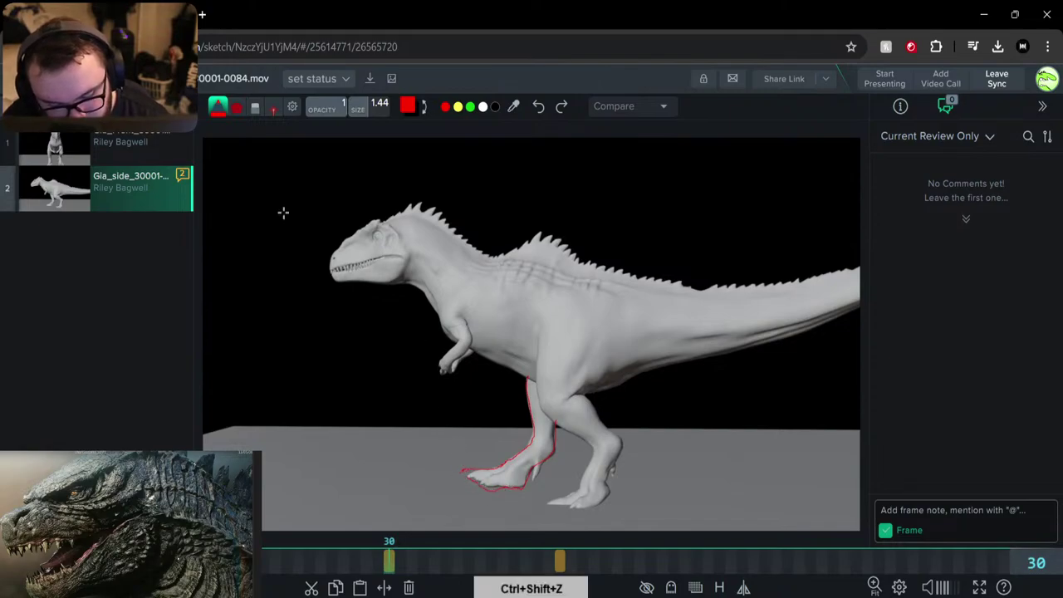
pyautogui.hotkey('ctrl', 'z')
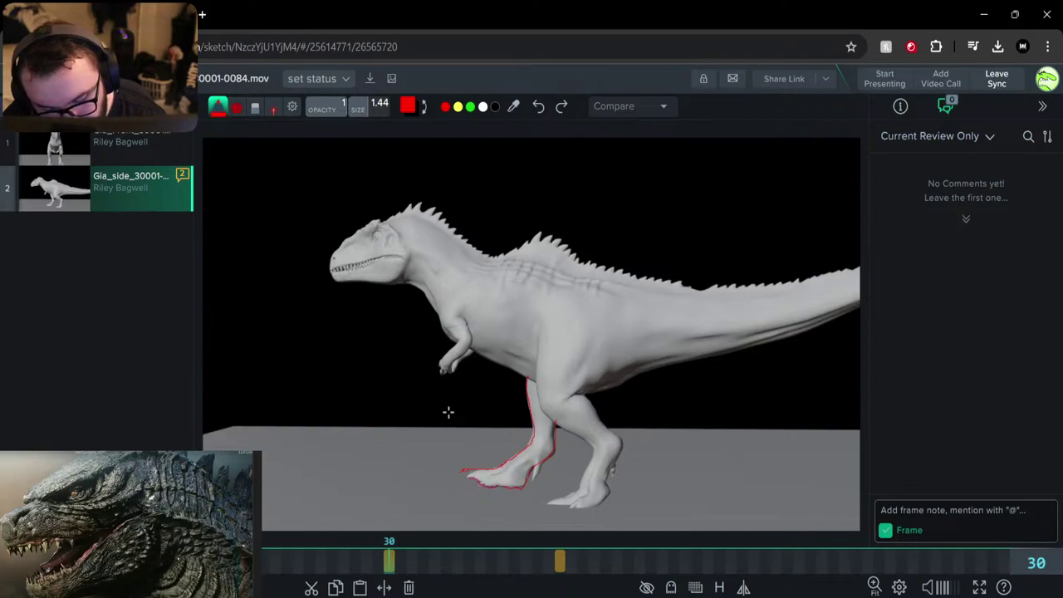
# On frame 32, draw the front of the far leg in red with its foot planted flat and the toes lower
pyautogui.moveTo(391, 565); pyautogui.dragTo(415, 572)
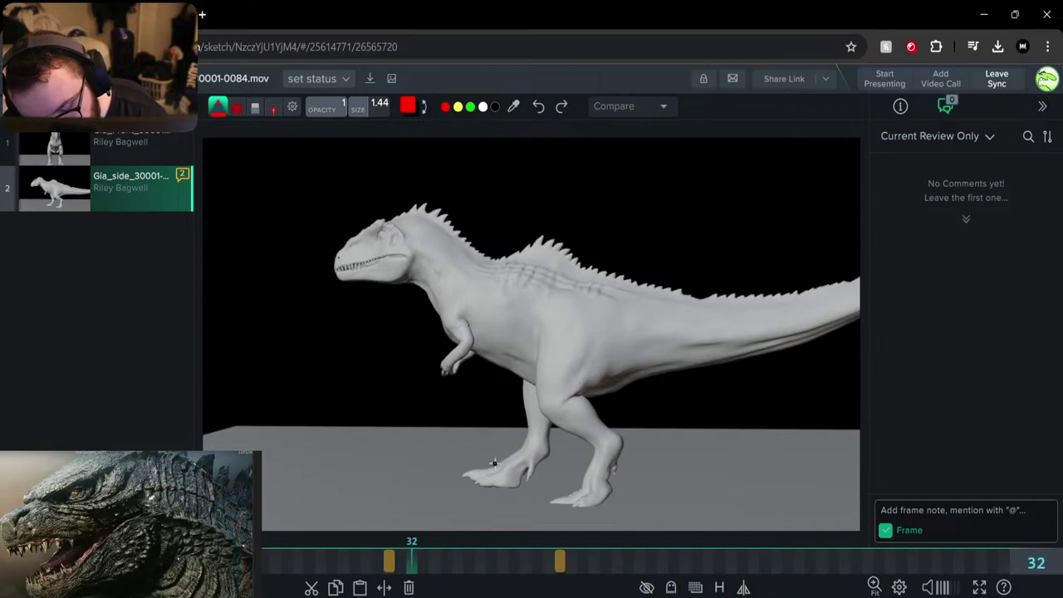
pyautogui.moveTo(415, 554); pyautogui.dragTo(415, 562)
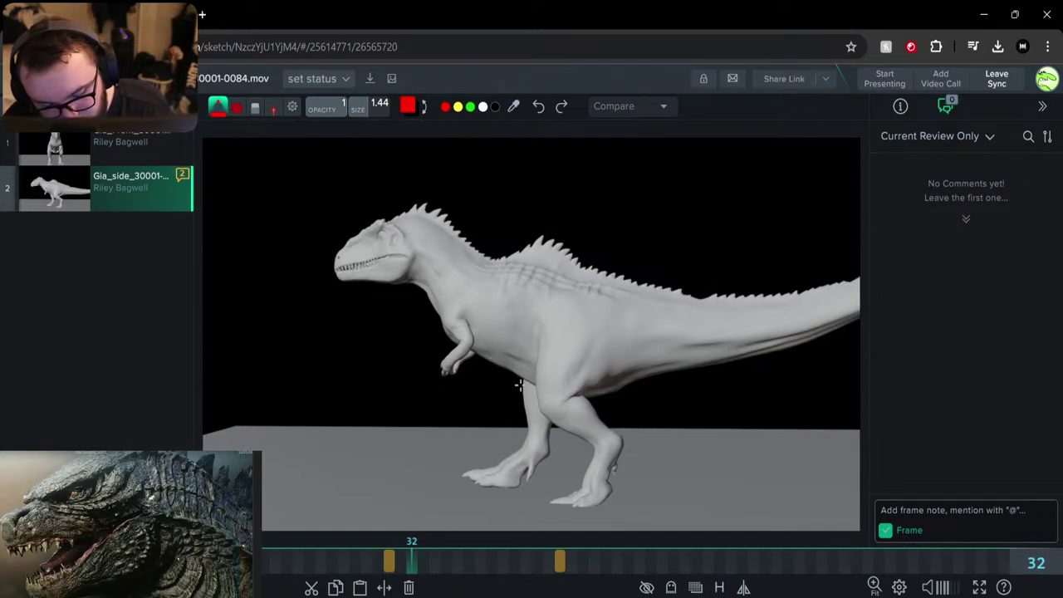
pyautogui.moveTo(521, 378)
pyautogui.mouseDown()
pyautogui.moveTo(525, 440)
pyautogui.moveTo(456, 484)
pyautogui.moveTo(473, 486)
pyautogui.mouseUp()
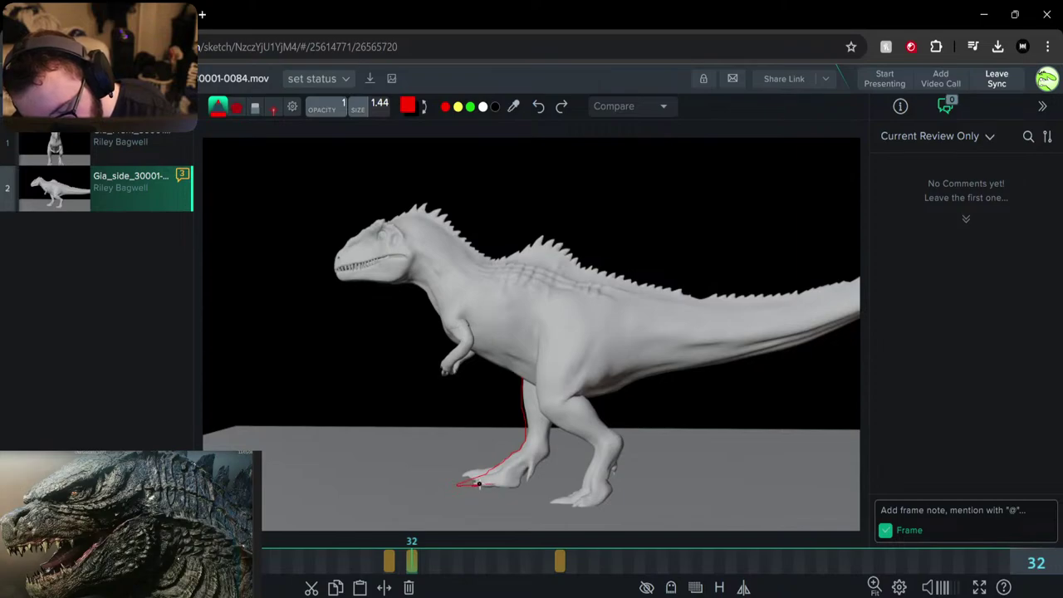
pyautogui.moveTo(478, 483); pyautogui.dragTo(513, 486)
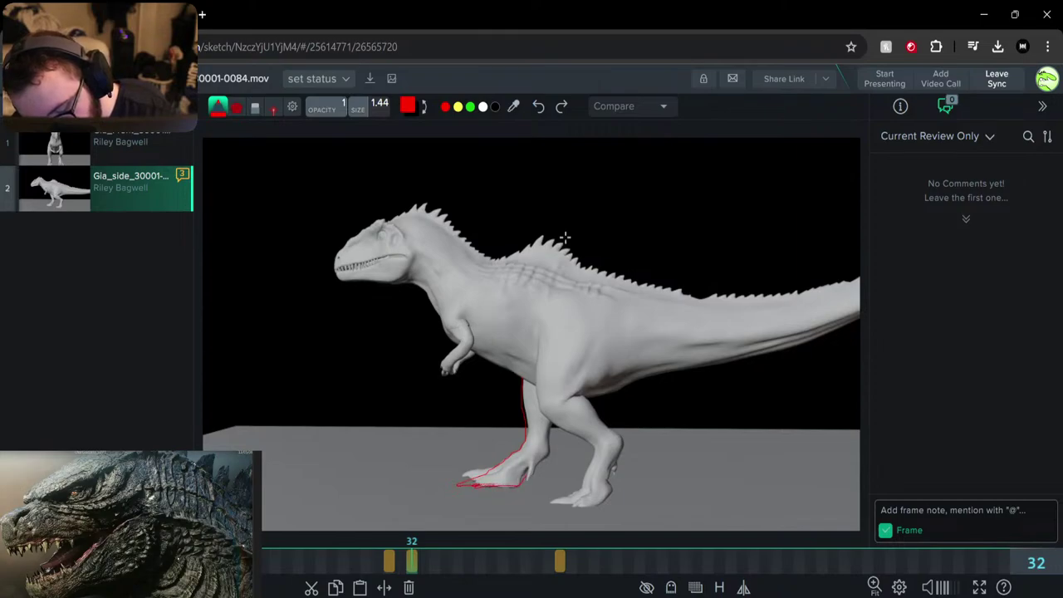
# On frame 31, turn ghosting on and draw the in-between red outline of the far foot between the neighbouring frames' drawings
pyautogui.moveTo(410, 564)
pyautogui.mouseDown()
pyautogui.moveTo(389, 564)
pyautogui.moveTo(398, 566)
pyautogui.mouseUp()
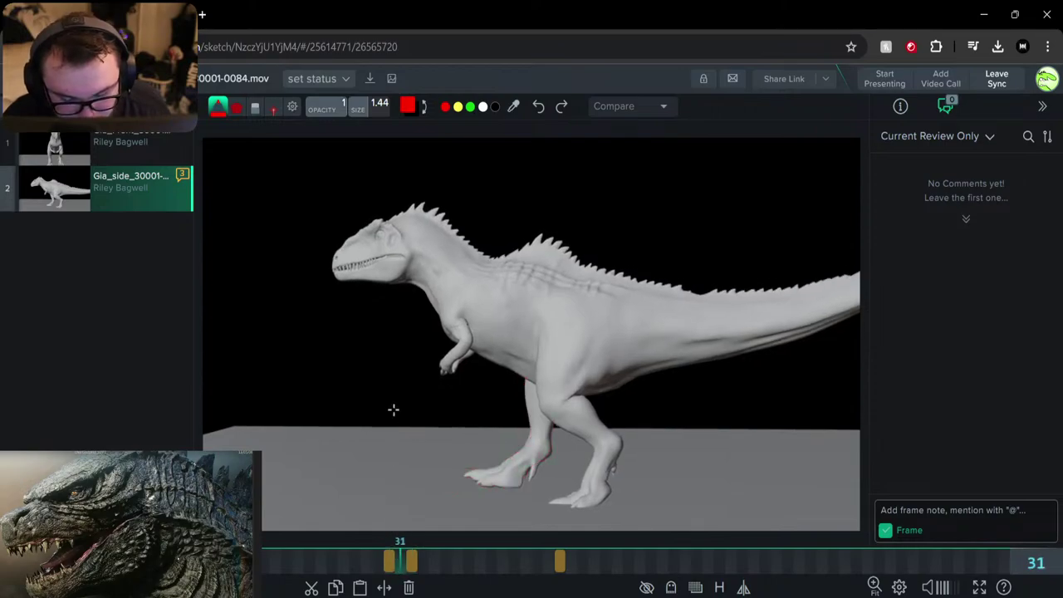
pyautogui.click(671, 588)
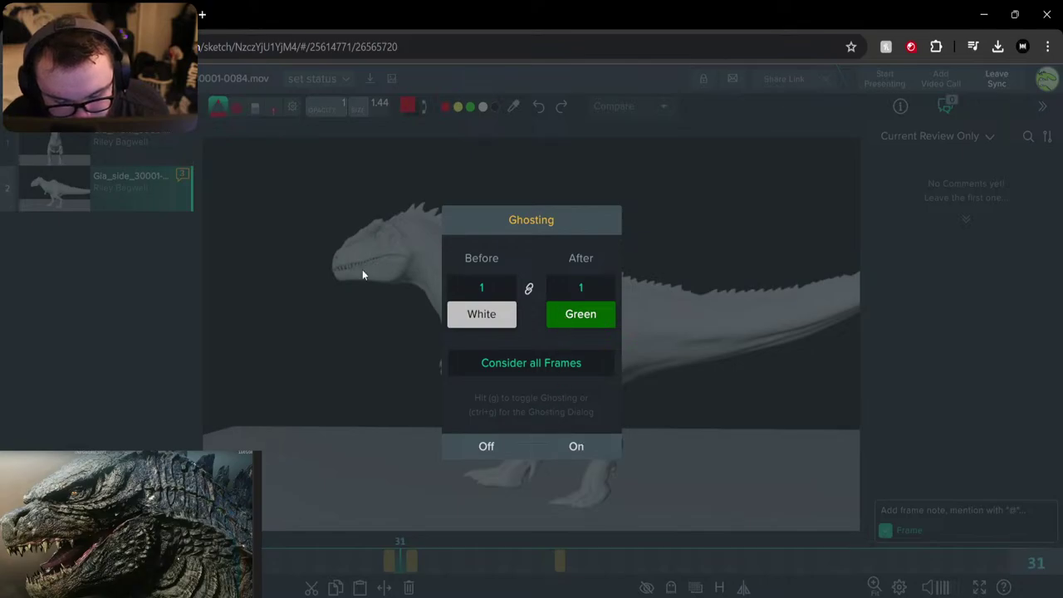
pyautogui.click(568, 442)
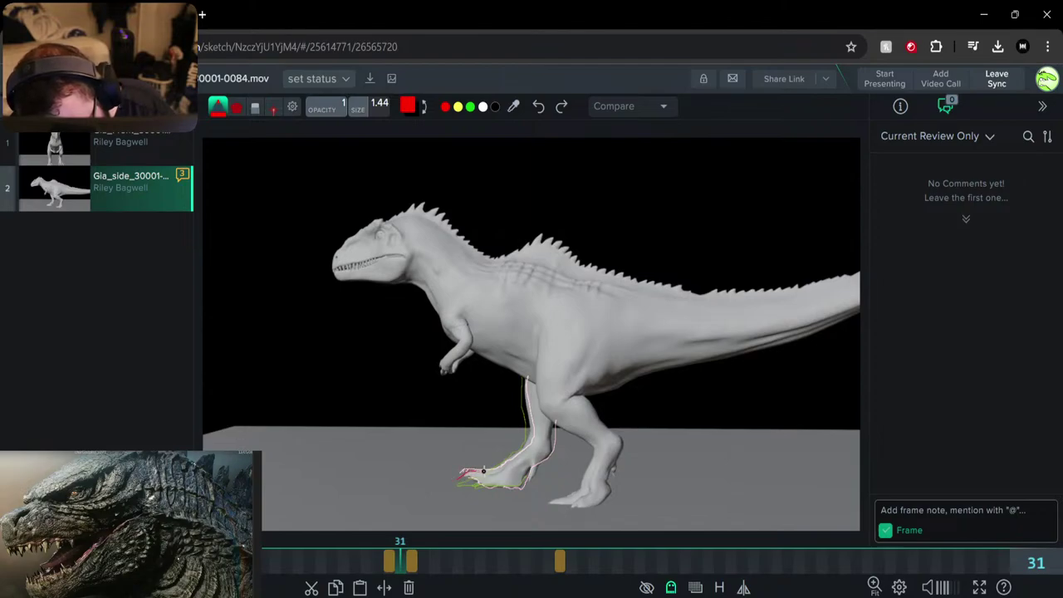
pyautogui.moveTo(483, 471)
pyautogui.mouseDown()
pyautogui.moveTo(474, 470)
pyautogui.moveTo(493, 467)
pyautogui.mouseUp()
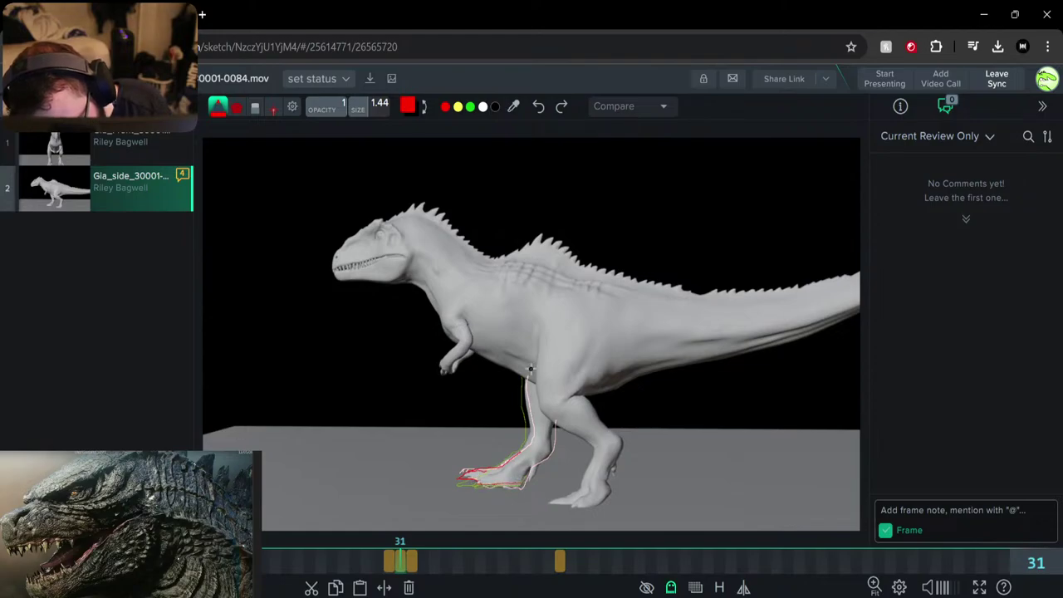
# Return to frame 30 and turn ghosting off
pyautogui.moveTo(402, 564)
pyautogui.mouseDown()
pyautogui.moveTo(386, 567)
pyautogui.moveTo(414, 568)
pyautogui.moveTo(391, 560)
pyautogui.mouseUp()
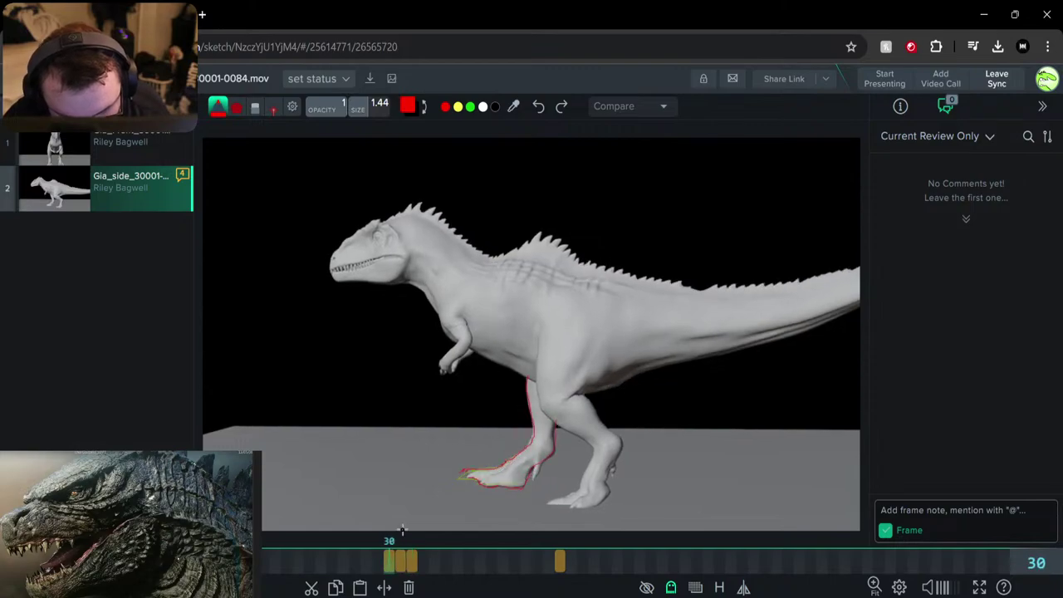
pyautogui.click(671, 588)
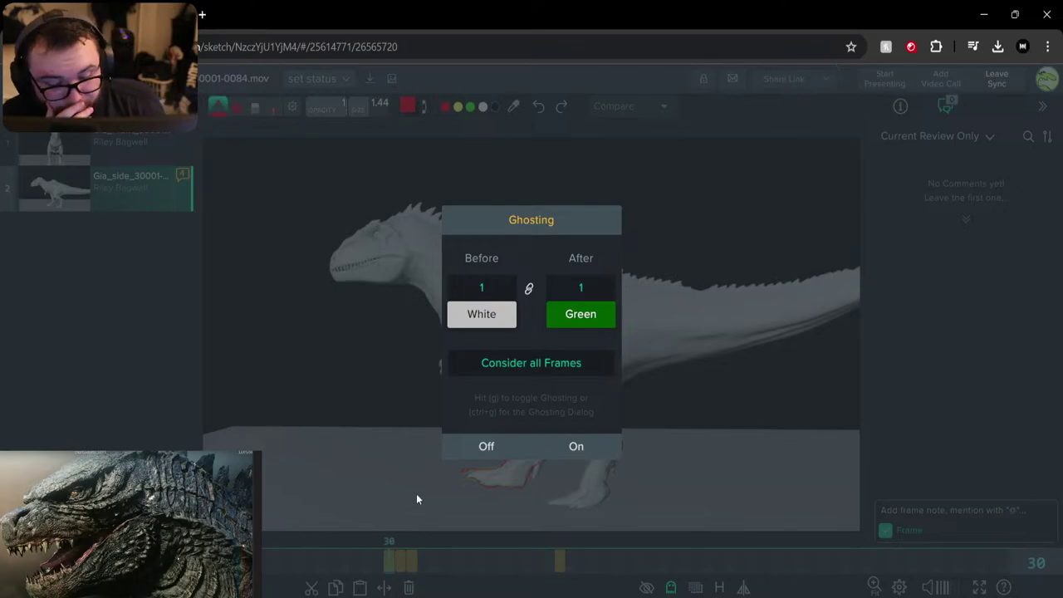
pyautogui.click(469, 448)
pyautogui.moveTo(392, 564)
pyautogui.mouseDown()
pyautogui.moveTo(408, 567)
pyautogui.moveTo(391, 548)
pyautogui.mouseUp()
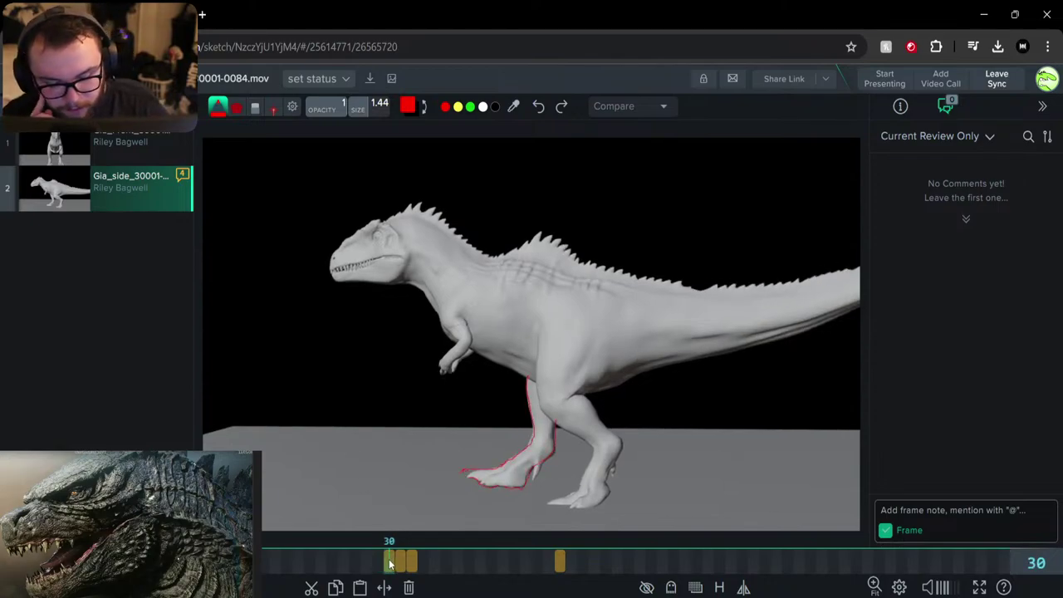
# Mark the dinosaur's eye with a red dot on each frame from 15 to 18, undoing the stray stroke along the back
pyautogui.moveTo(391, 561)
pyautogui.mouseDown()
pyautogui.moveTo(423, 554)
pyautogui.moveTo(356, 561)
pyautogui.moveTo(575, 570)
pyautogui.moveTo(163, 565)
pyautogui.moveTo(314, 556)
pyautogui.moveTo(253, 563)
pyautogui.mouseUp()
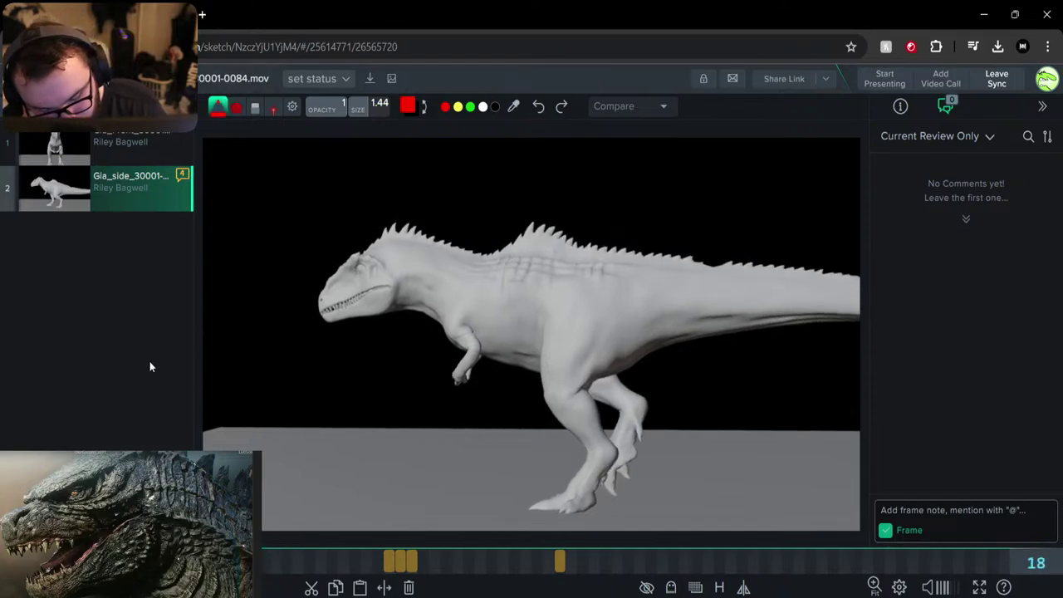
pyautogui.moveTo(253, 563); pyautogui.dragTo(219, 563)
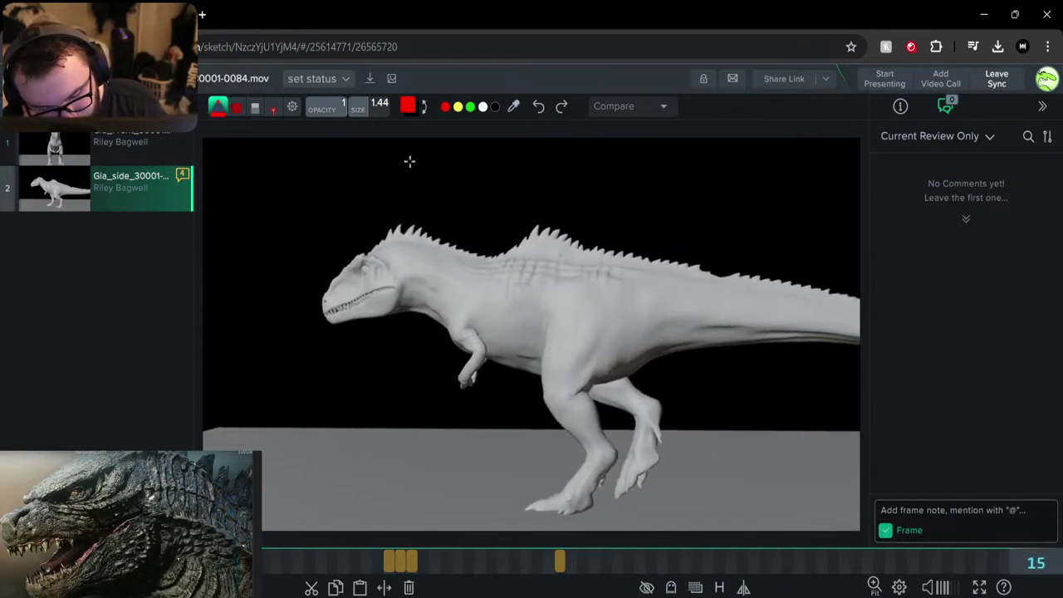
pyautogui.moveTo(588, 251); pyautogui.dragTo(459, 251)
pyautogui.hotkey('ctrl', 'z')
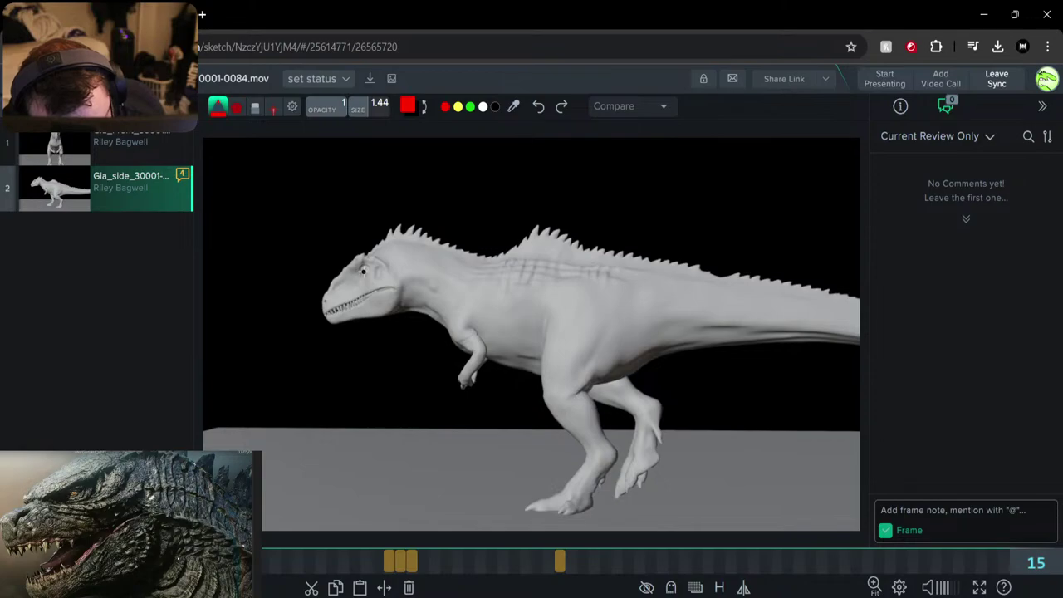
pyautogui.click(364, 270)
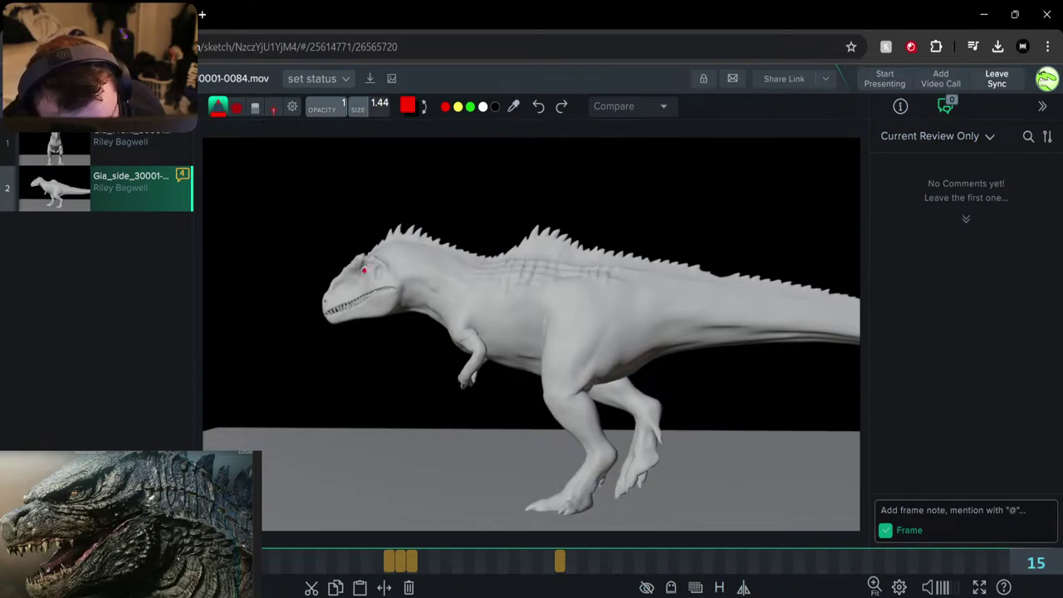
pyautogui.press('Right')
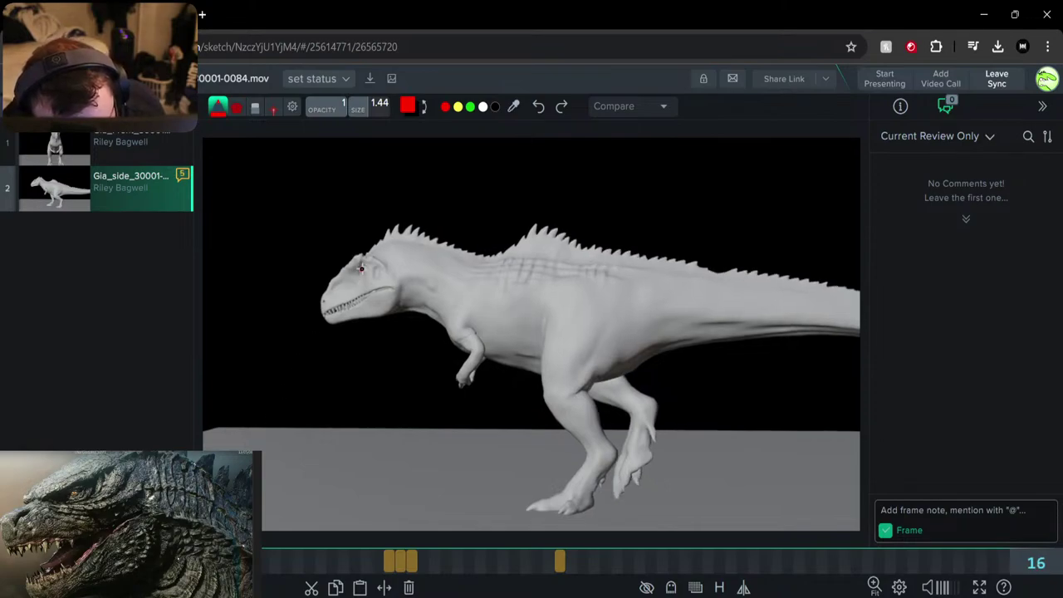
pyautogui.press('Right')
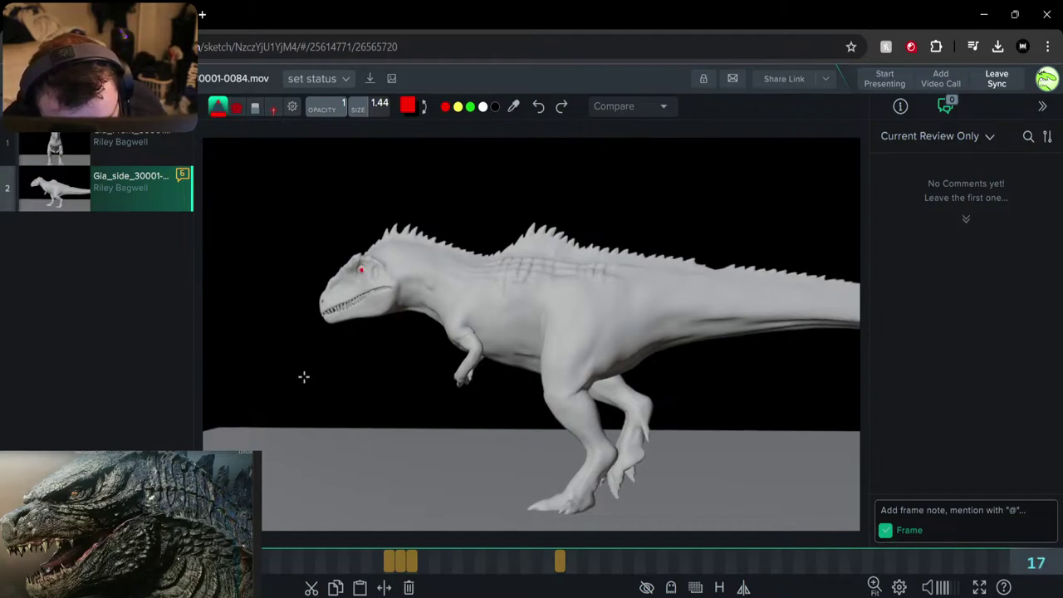
pyautogui.press('Right')
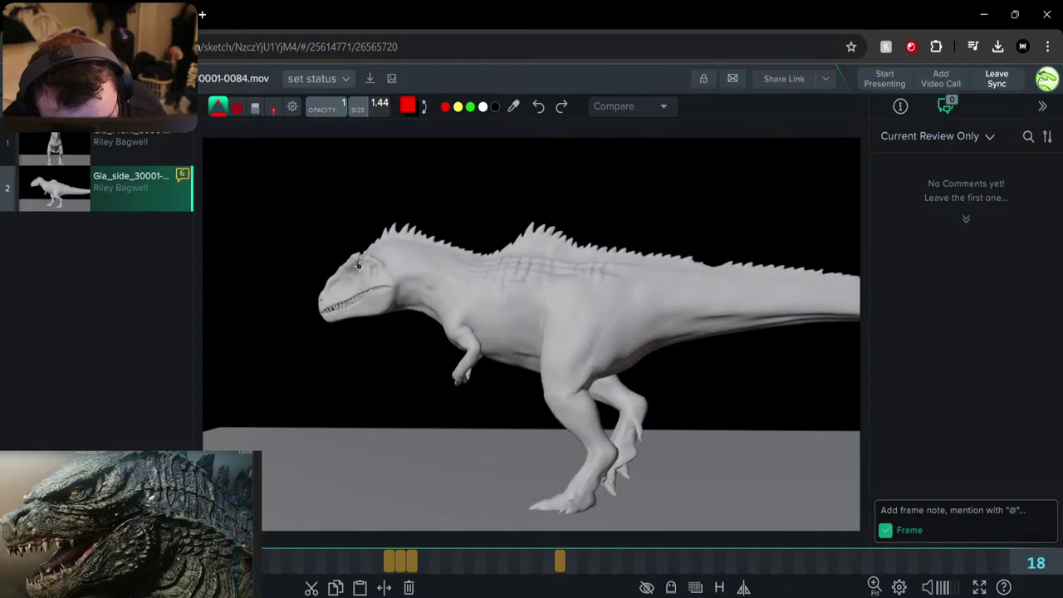
# Continue the eye tracking with a red dot on the dinosaur's eye on frames 19, 20 and 21
pyautogui.click(265, 557)
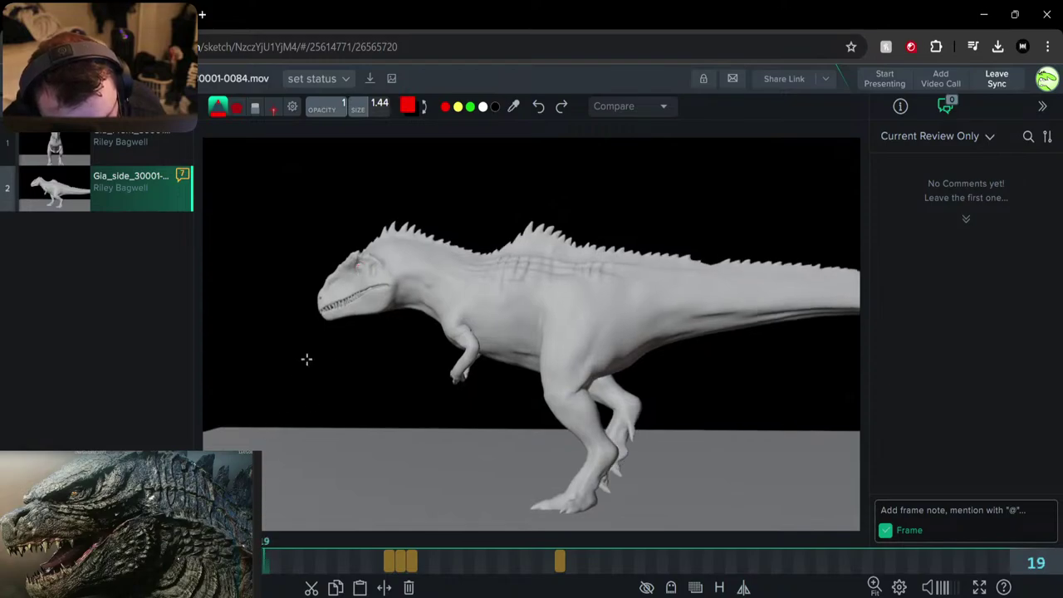
pyautogui.click(275, 563)
pyautogui.click(358, 266)
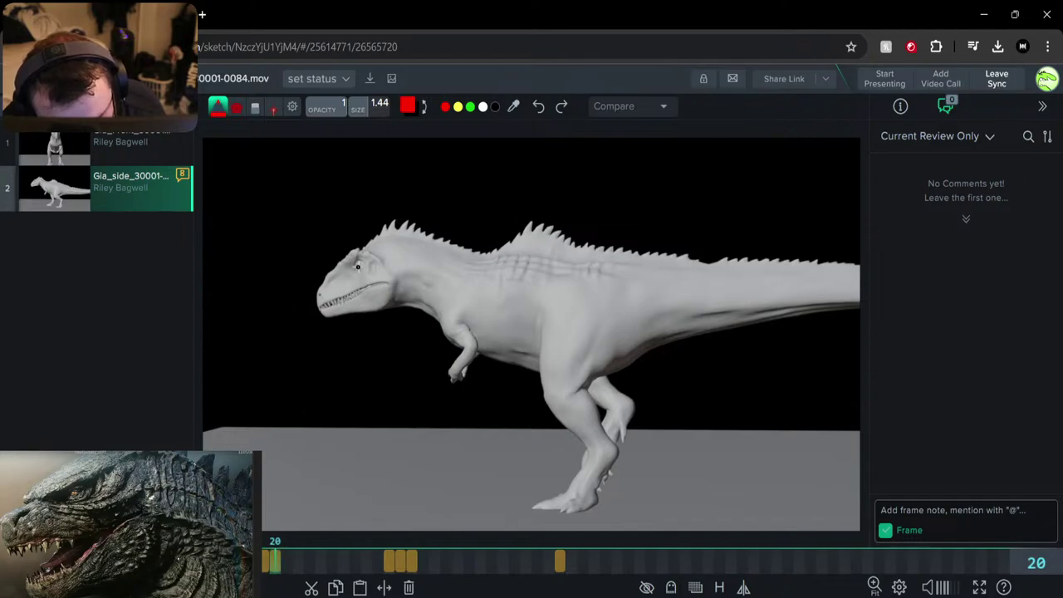
pyautogui.click(294, 543)
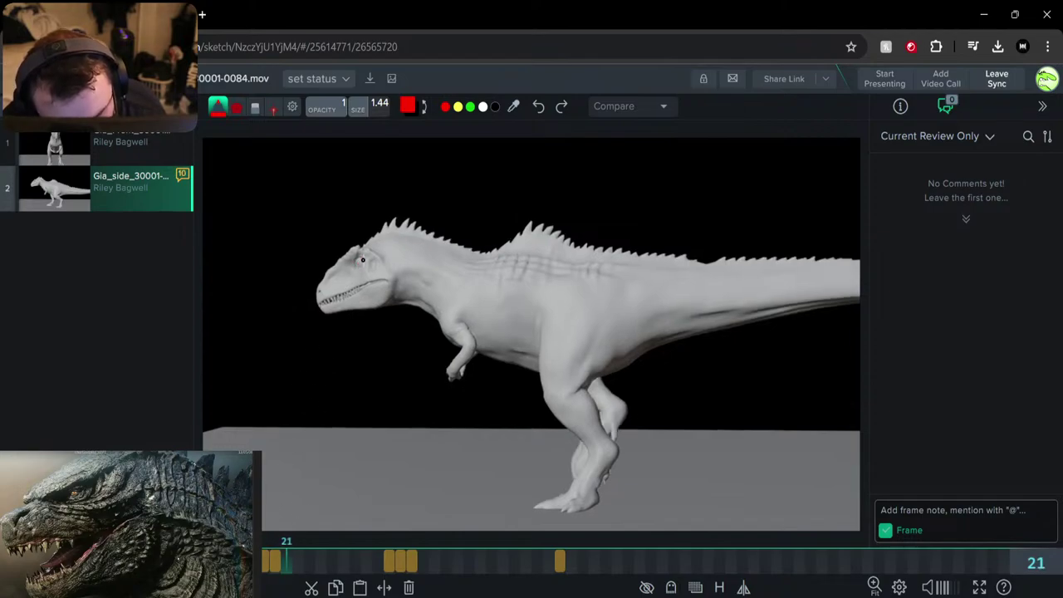
pyautogui.moveTo(358, 259); pyautogui.dragTo(359, 261)
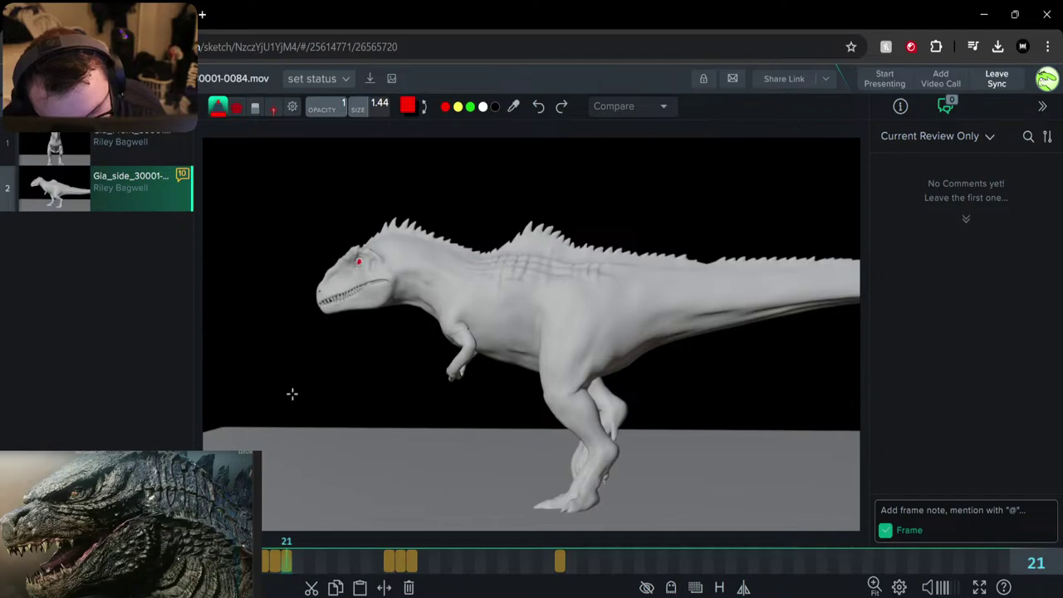
# Add a red tracking dot on the dinosaur's eye on frames 22, 23 and 24
pyautogui.click(298, 566)
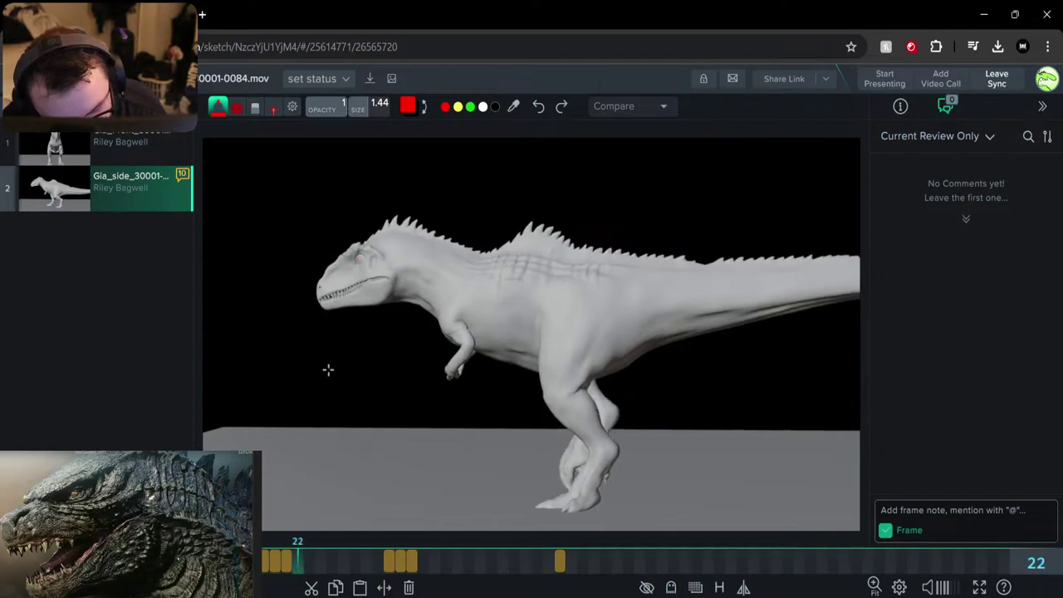
pyautogui.click(360, 258)
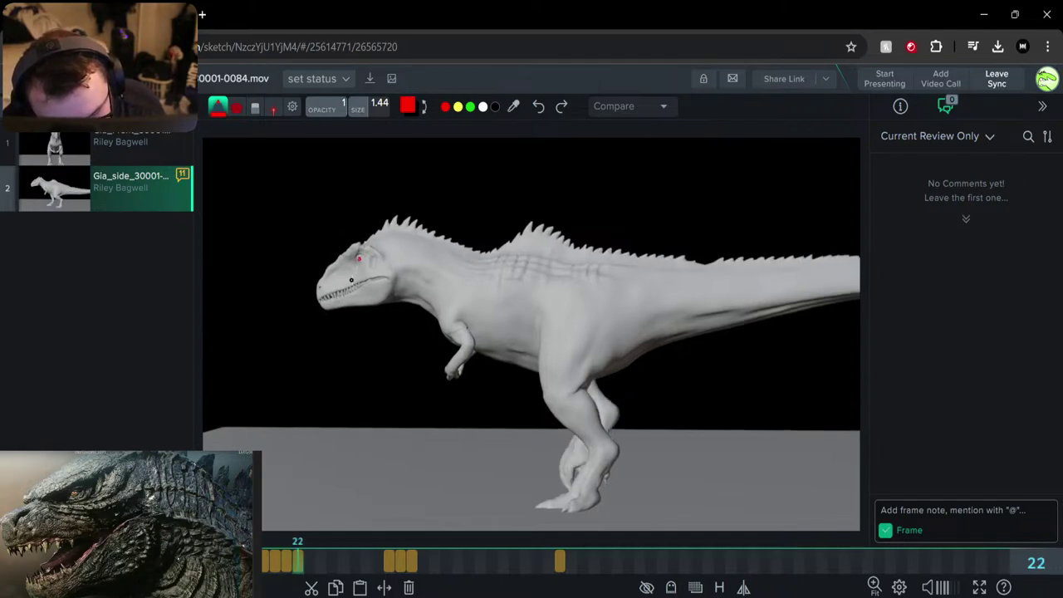
pyautogui.click(311, 558)
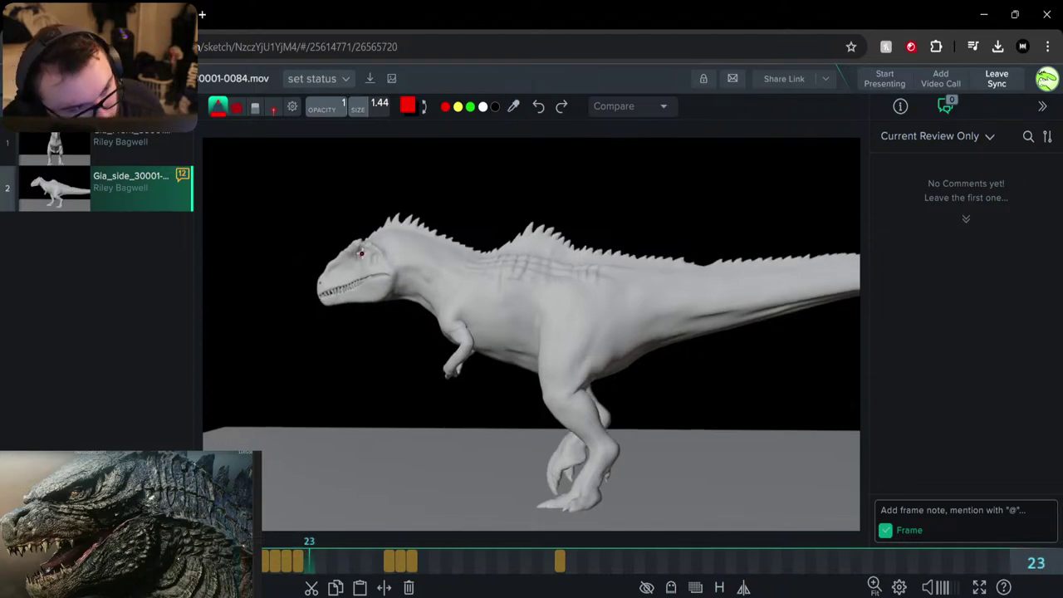
pyautogui.click(321, 554)
pyautogui.keyDown('shift'); pyautogui.click(357, 254); pyautogui.keyUp('shift')
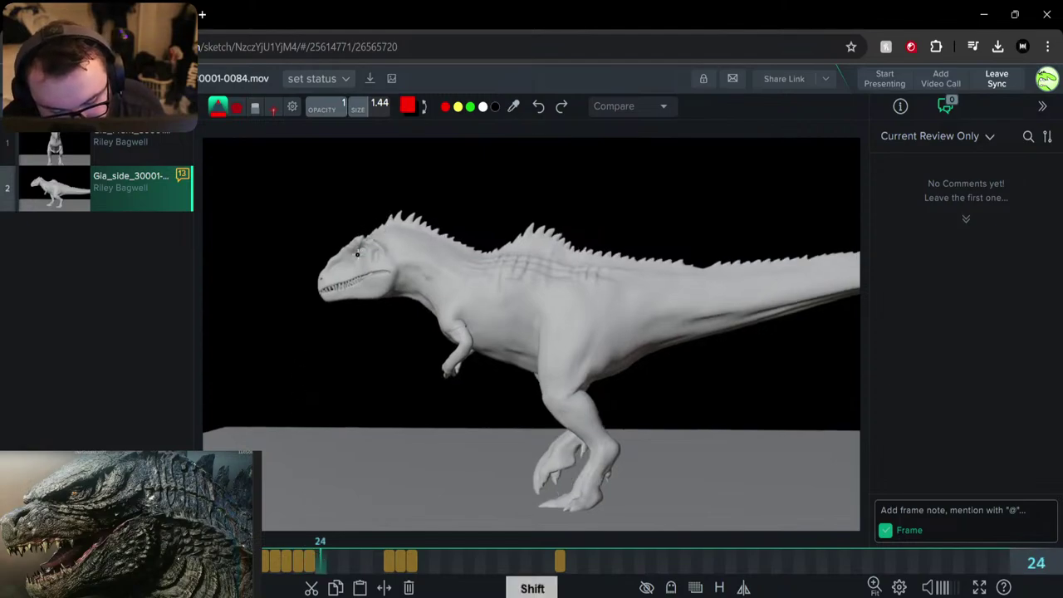
pyautogui.click(358, 252)
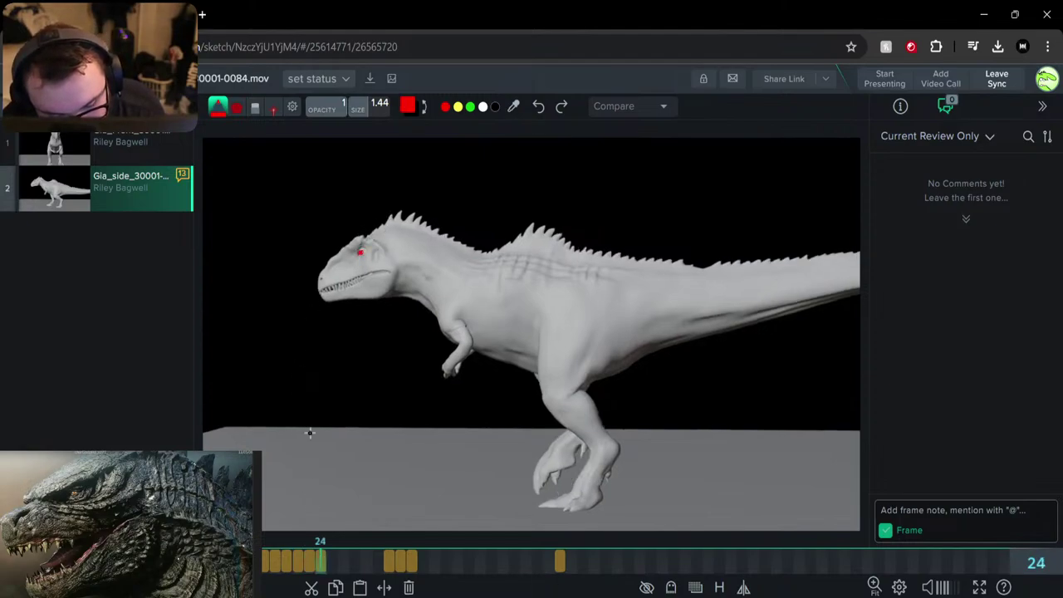
# Zoom in on the head and mark the dinosaur's eye with a red dot on each frame from 25 to 28
pyautogui.click(331, 558)
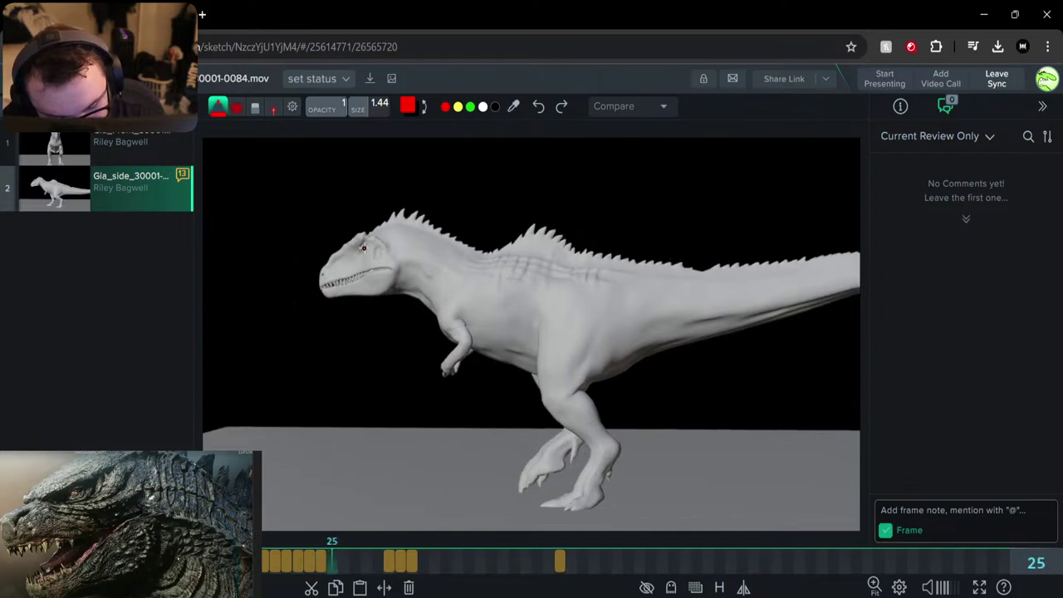
pyautogui.scroll(5, 308, 254)
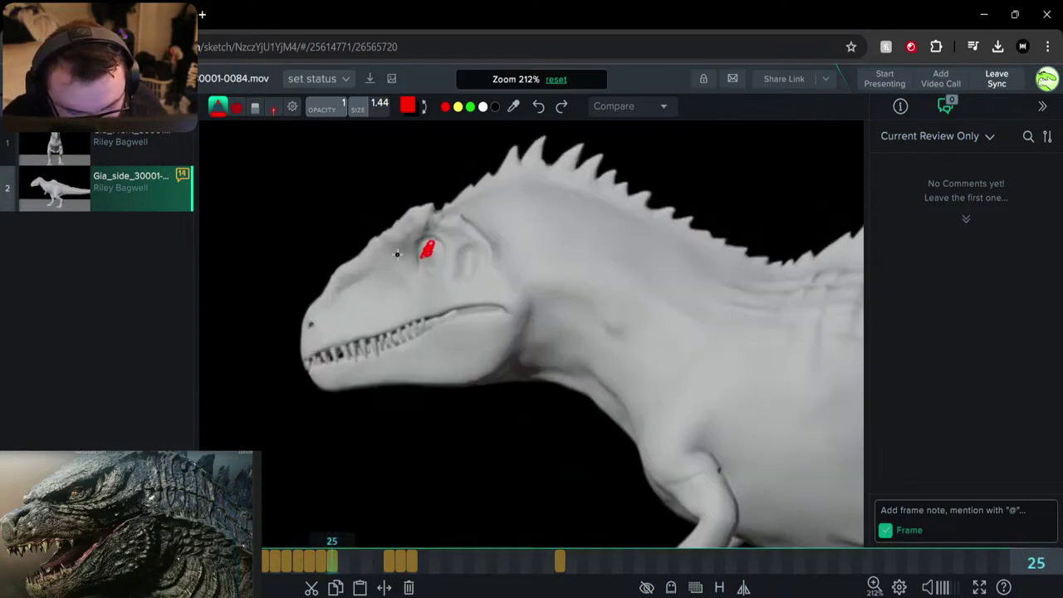
pyautogui.click(343, 562)
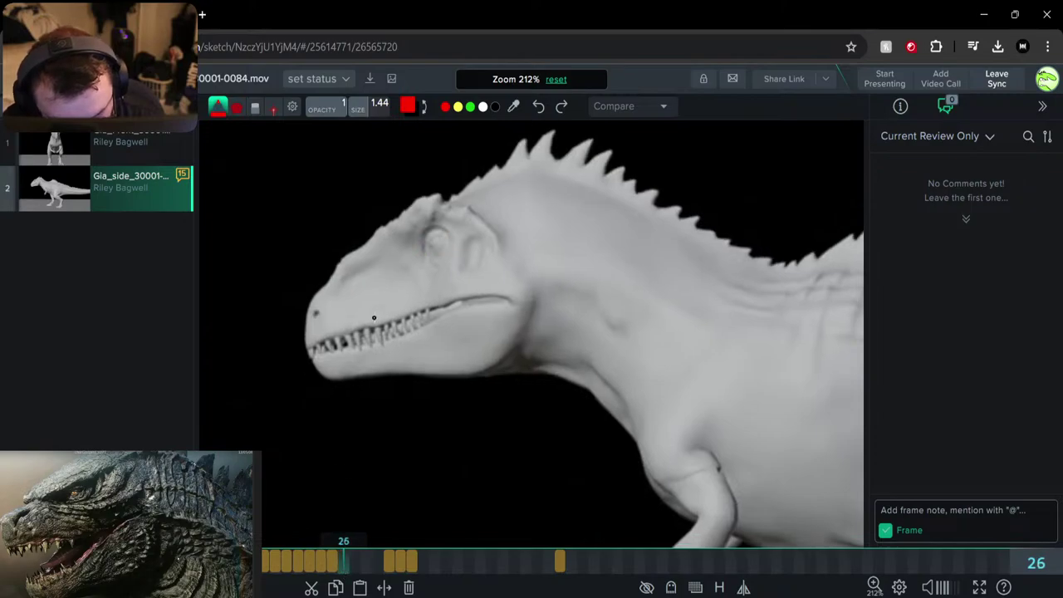
pyautogui.moveTo(431, 242); pyautogui.dragTo(441, 232)
pyautogui.click(355, 561)
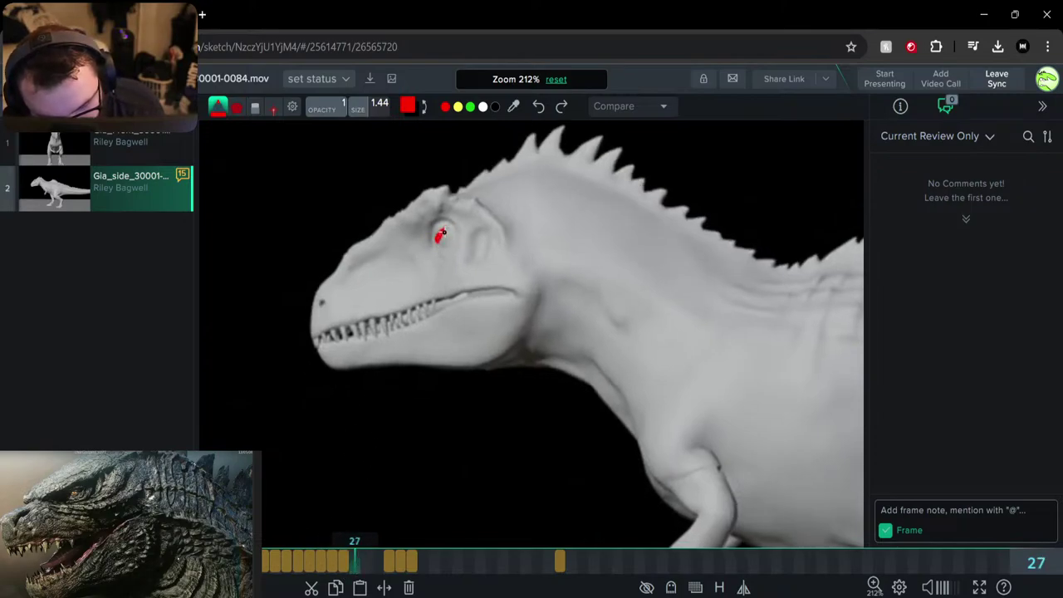
pyautogui.click(366, 562)
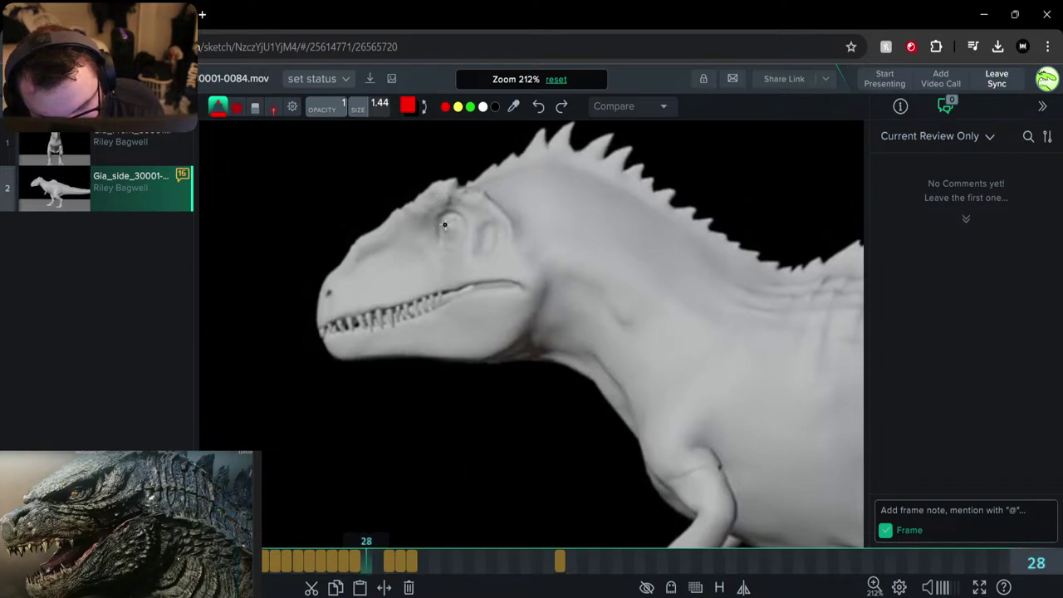
pyautogui.moveTo(447, 230); pyautogui.dragTo(450, 221)
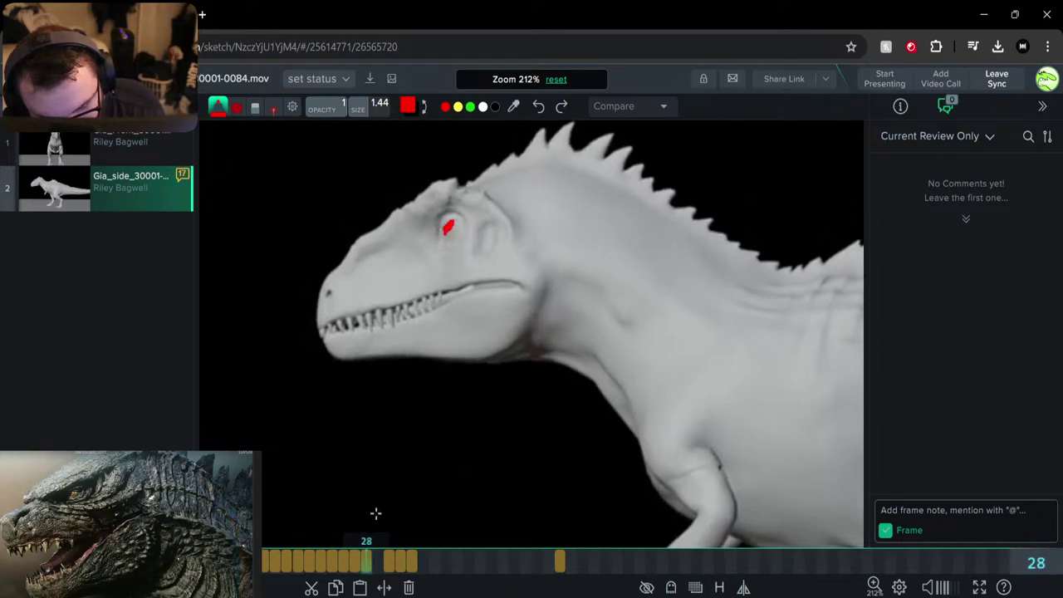
# Continue the red eye tracking dots on frames 29, 30, 31 and 32
pyautogui.click(381, 562)
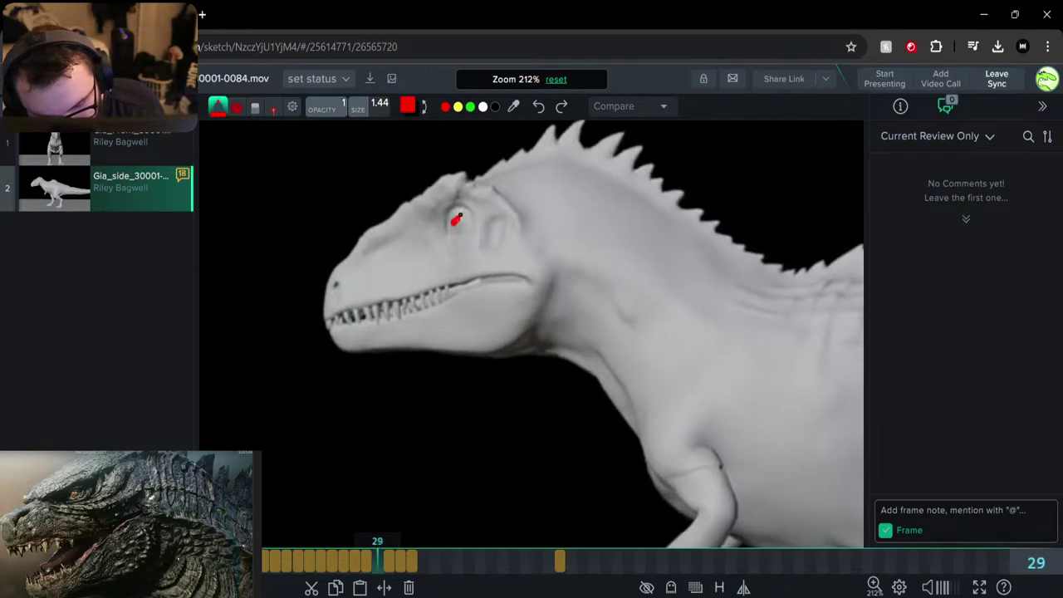
pyautogui.click(389, 563)
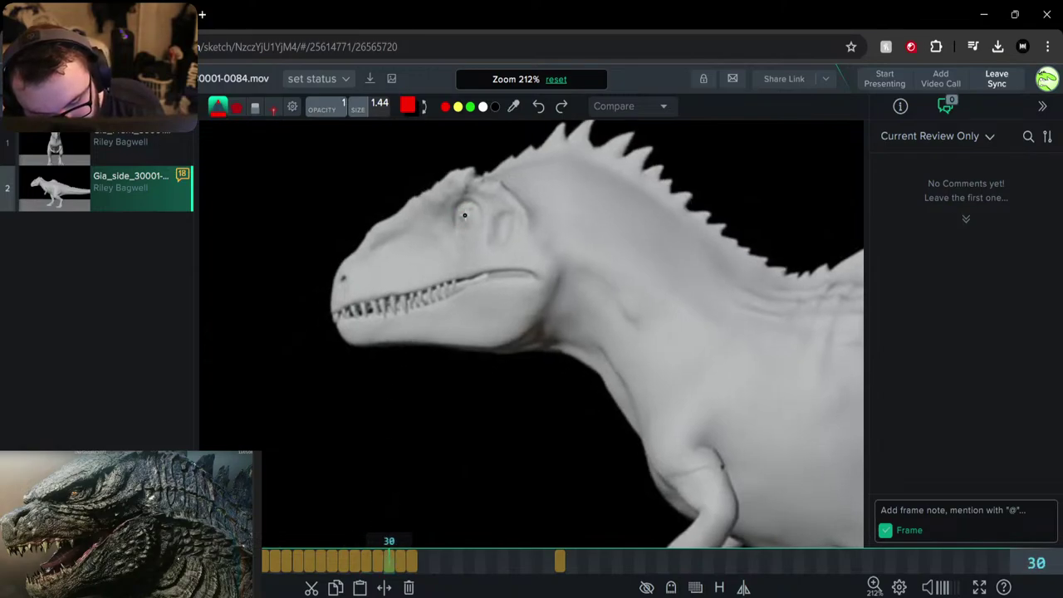
pyautogui.moveTo(465, 215); pyautogui.dragTo(474, 212)
pyautogui.click(399, 562)
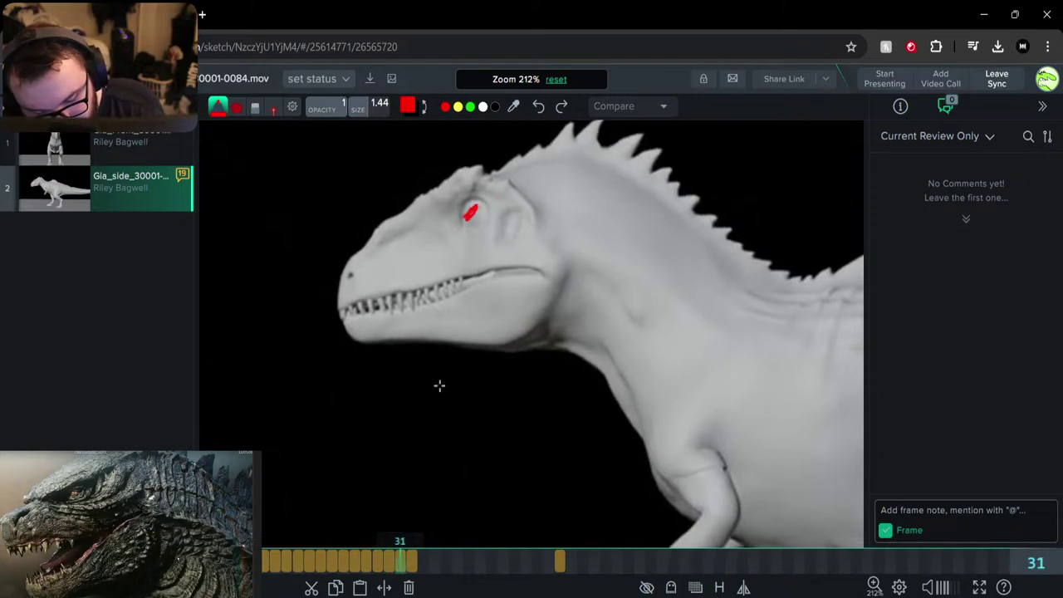
pyautogui.click(415, 562)
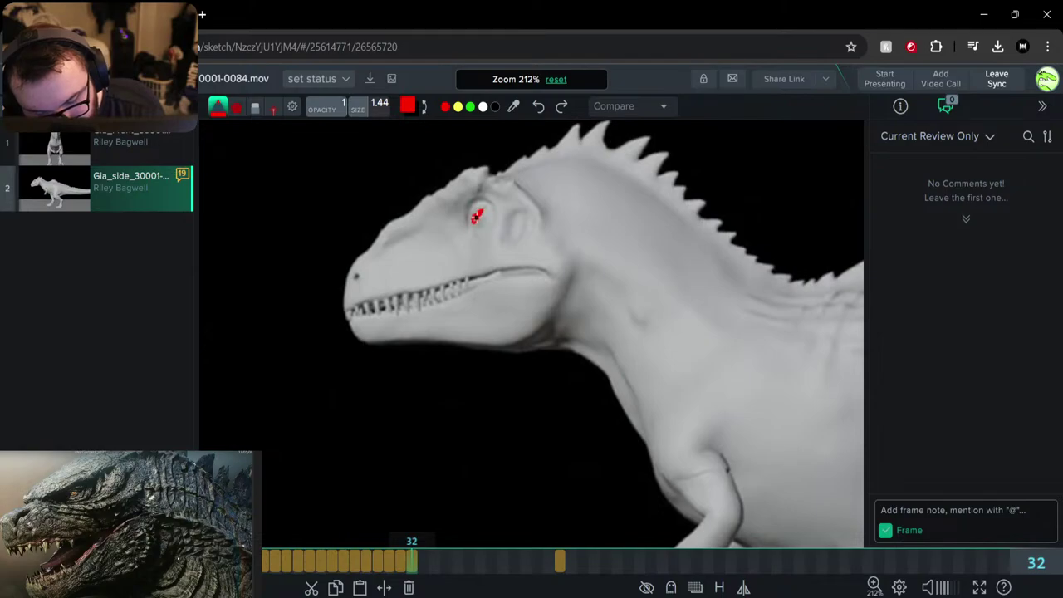
# Add a red tracking dot on the dinosaur's eye on each frame from 33 to 36
pyautogui.click(420, 563)
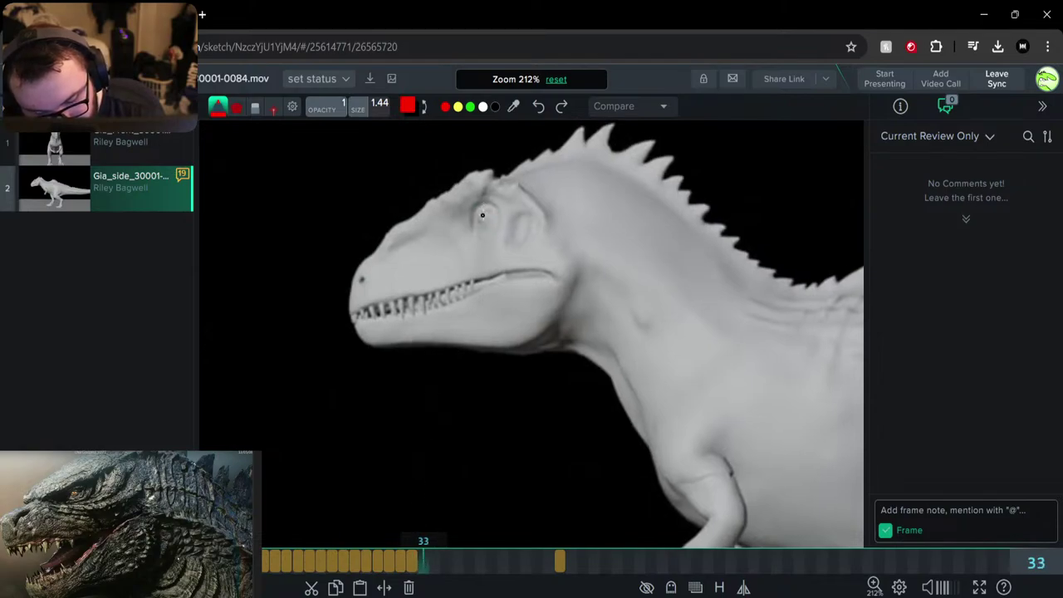
pyautogui.moveTo(484, 214); pyautogui.dragTo(481, 220)
pyautogui.press('Right')
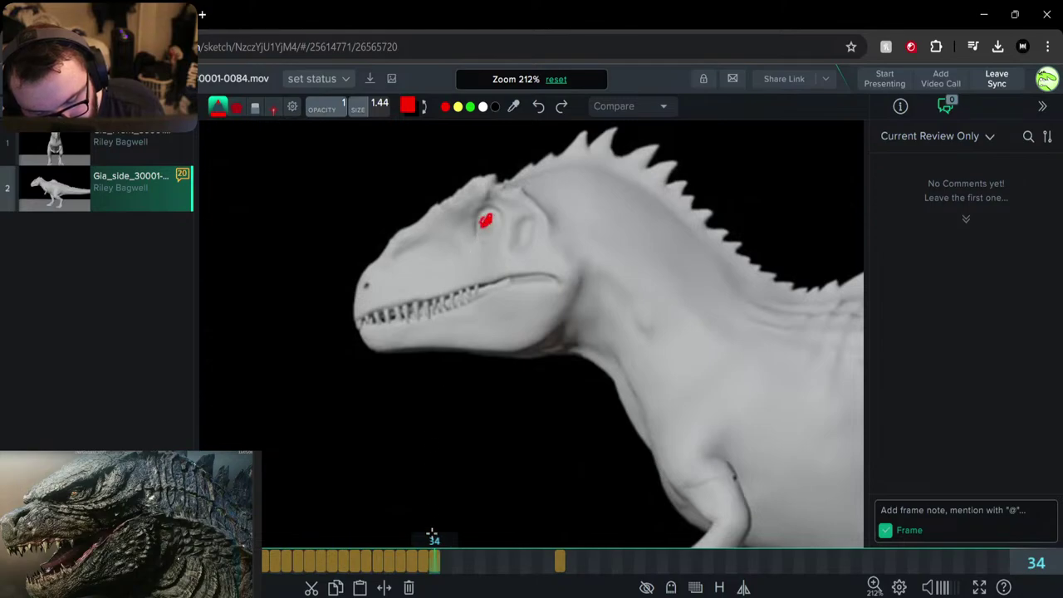
pyautogui.click(446, 563)
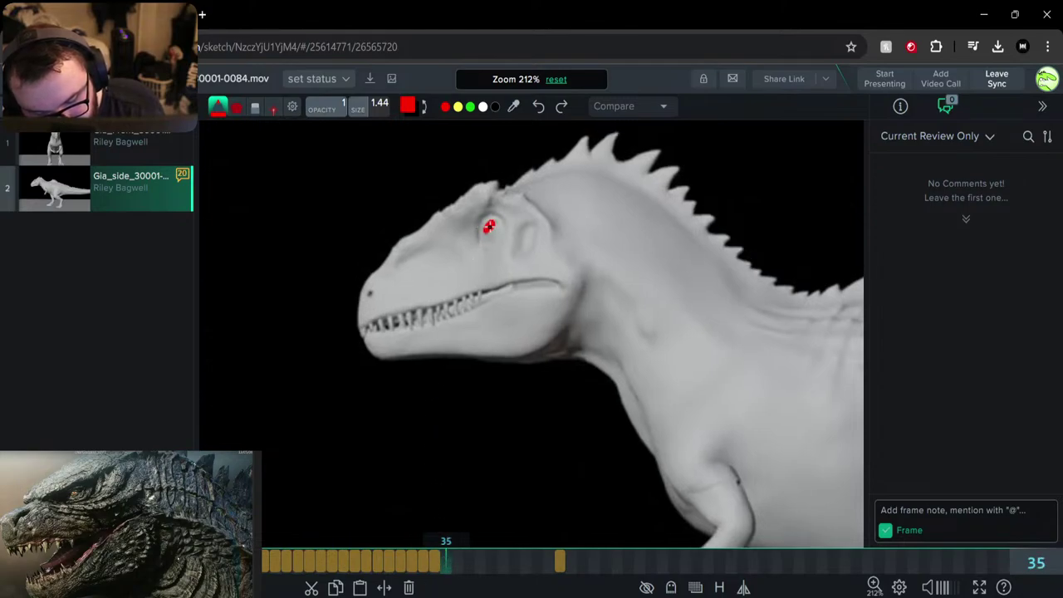
pyautogui.press('Right')
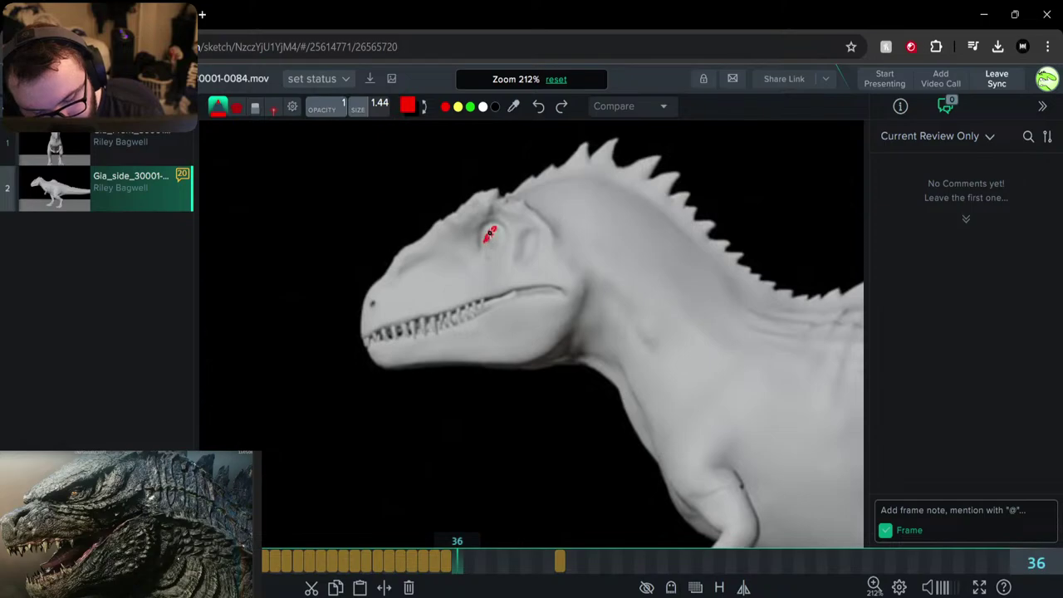
pyautogui.moveTo(490, 234); pyautogui.dragTo(479, 244)
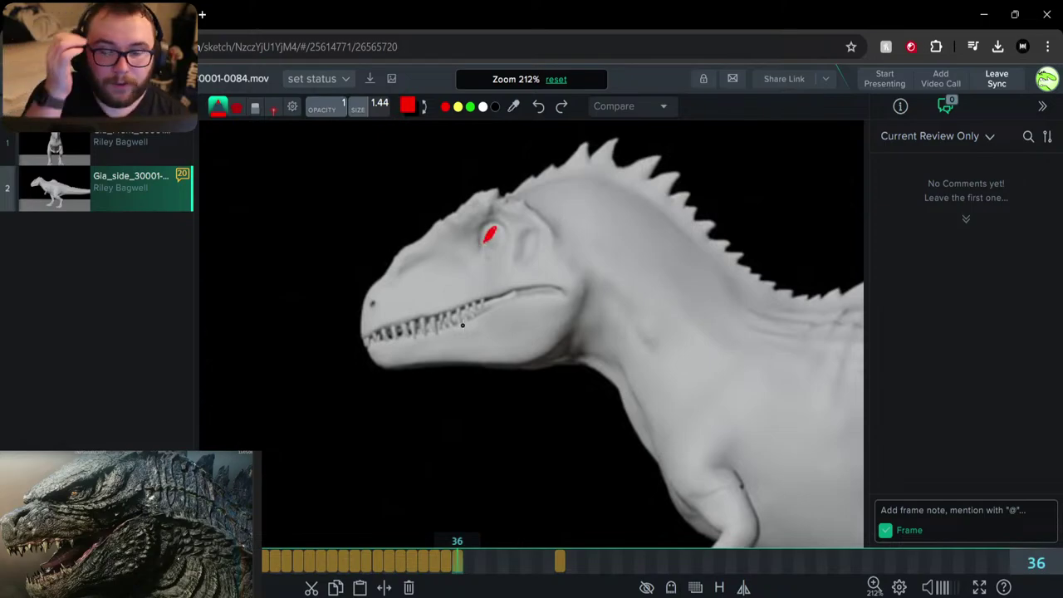
# Switch to Blender and set the viewport to solid shading, framing the whole Godzilla model from the side
pyautogui.click(982, 14)
pyautogui.click(837, 119)
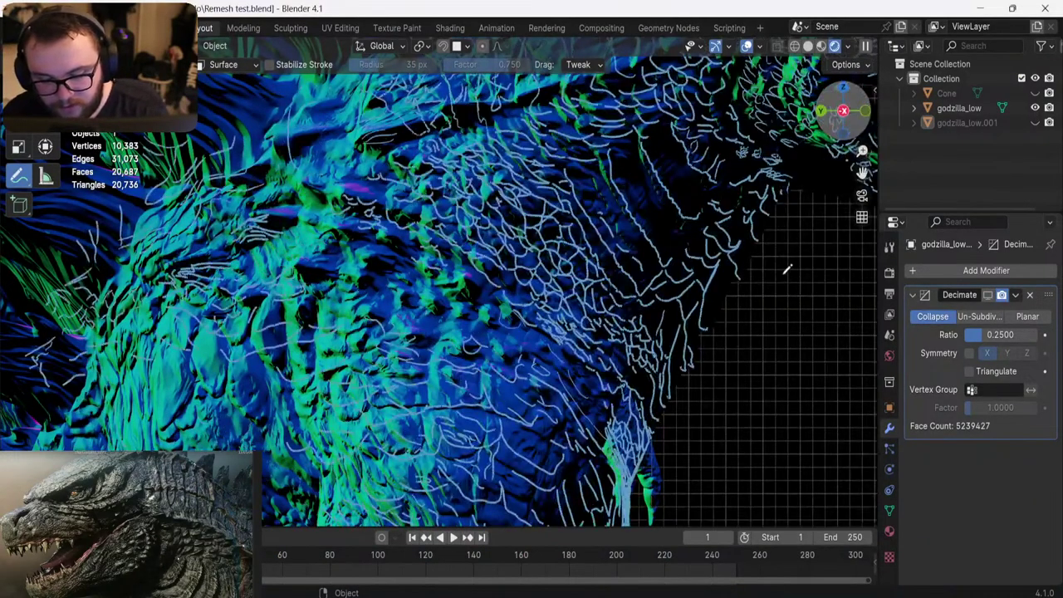
pyautogui.scroll(-5, 470, 227)
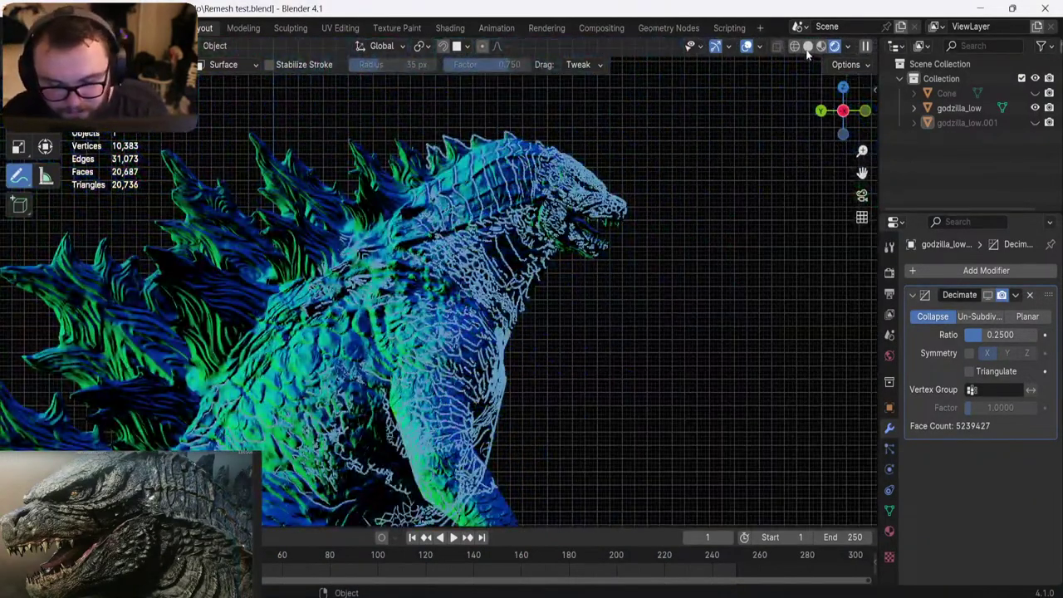
pyautogui.click(807, 48)
pyautogui.hotkey('shift', 'z')
pyautogui.moveTo(465, 303)
pyautogui.keyDown('shift'); pyautogui.mouseDown(button='middle')
pyautogui.moveTo(502, 251)
pyautogui.moveTo(598, 181)
pyautogui.mouseUp(button='middle'); pyautogui.keyUp('shift')
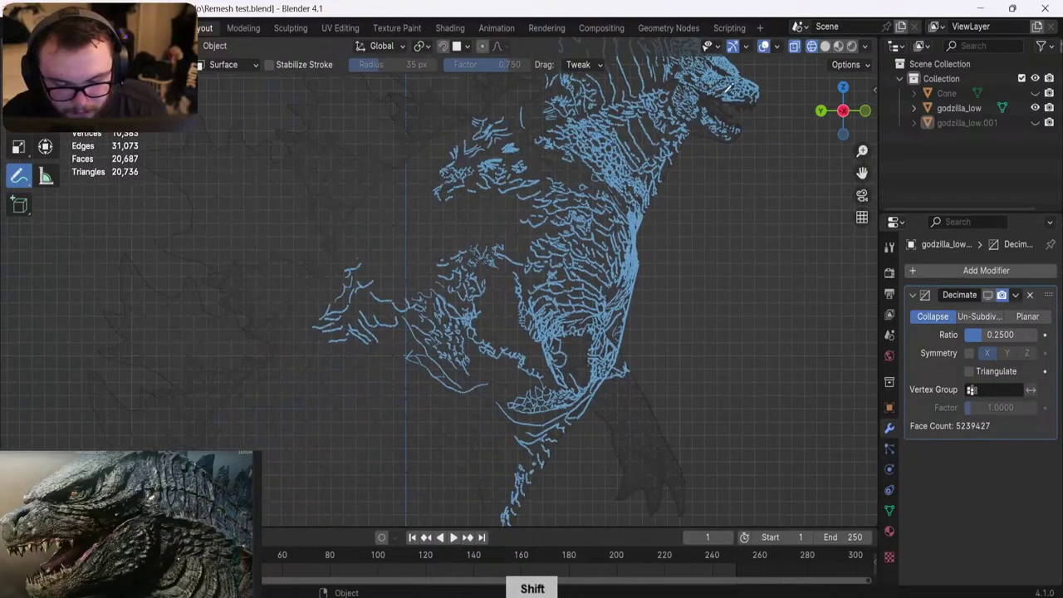
pyautogui.click(824, 47)
pyautogui.scroll(-5, 454, 282)
pyautogui.keyDown('shift'); pyautogui.moveTo(454, 282); pyautogui.dragTo(638, 172, button='middle'); pyautogui.keyUp('shift')
pyautogui.keyDown('shift'); pyautogui.moveTo(545, 190); pyautogui.dragTo(517, 318, button='middle'); pyautogui.keyUp('shift')
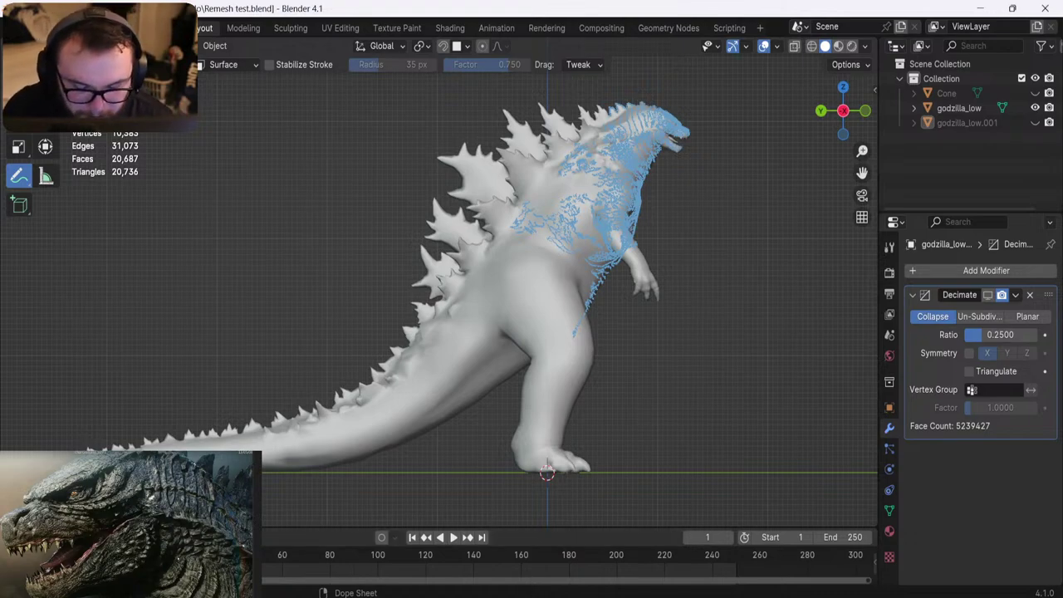
# Switch back to SyncSketch and mark the dinosaur's eye in red on frames 37 and 38
pyautogui.moveTo(489, 585)
pyautogui.click(517, 523)
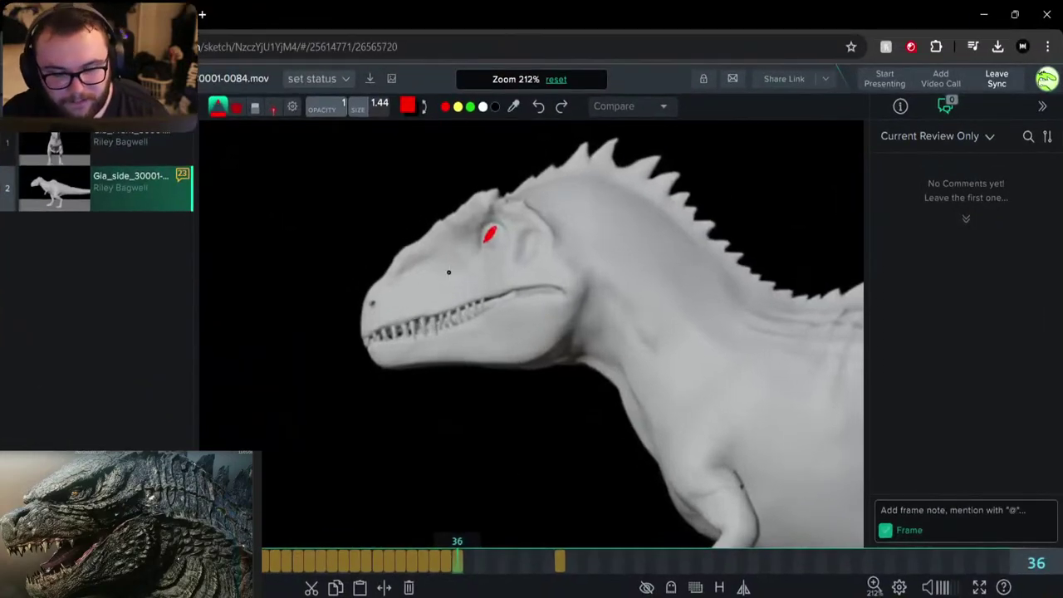
pyautogui.press('shift')
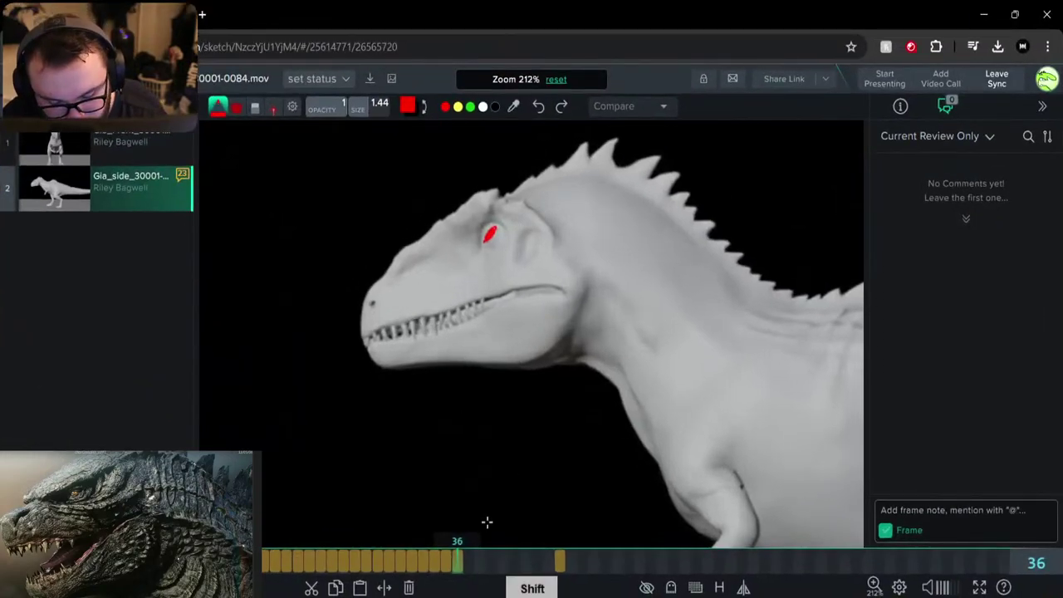
pyautogui.press('Right')
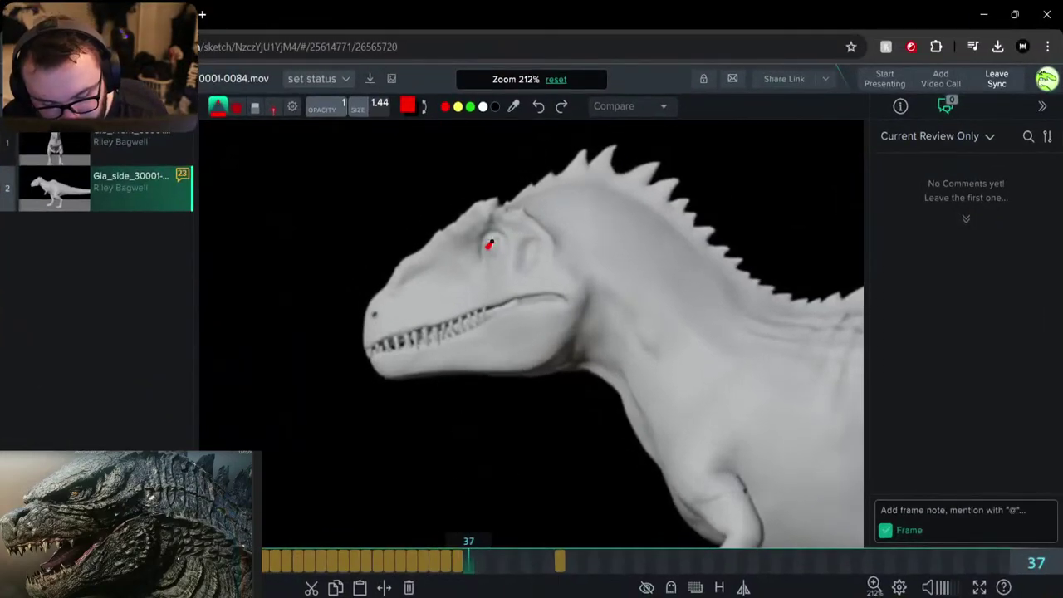
pyautogui.moveTo(490, 246); pyautogui.dragTo(480, 260)
pyautogui.click(480, 563)
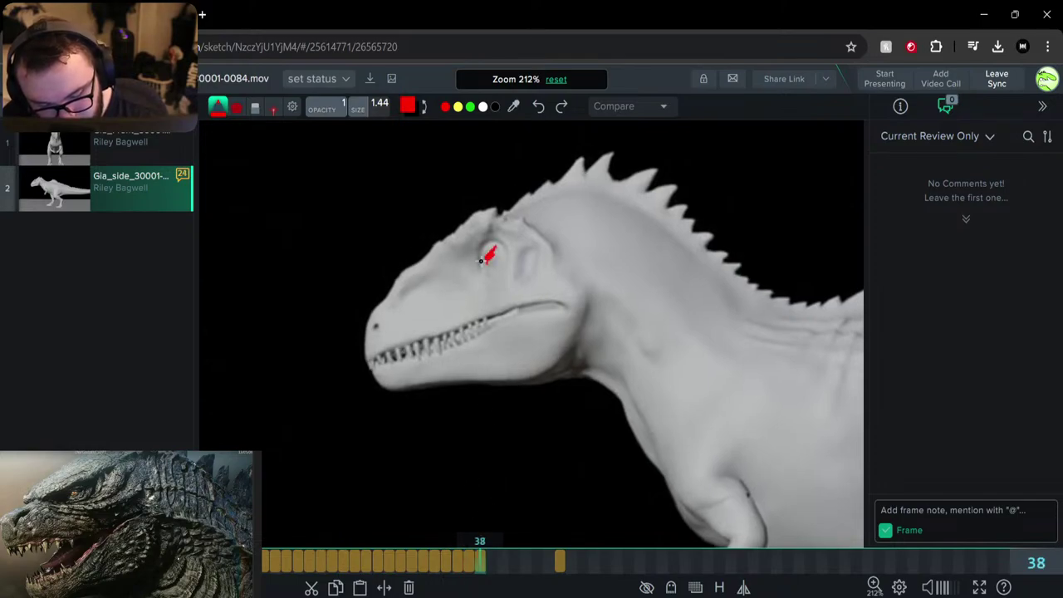
# Zoom out to the full shot, scrub back to frame 8 and trace the floor's back edge with a red stroke
pyautogui.click(490, 566)
pyautogui.scroll(-5, 423, 349)
pyautogui.scroll(3, 567, 349)
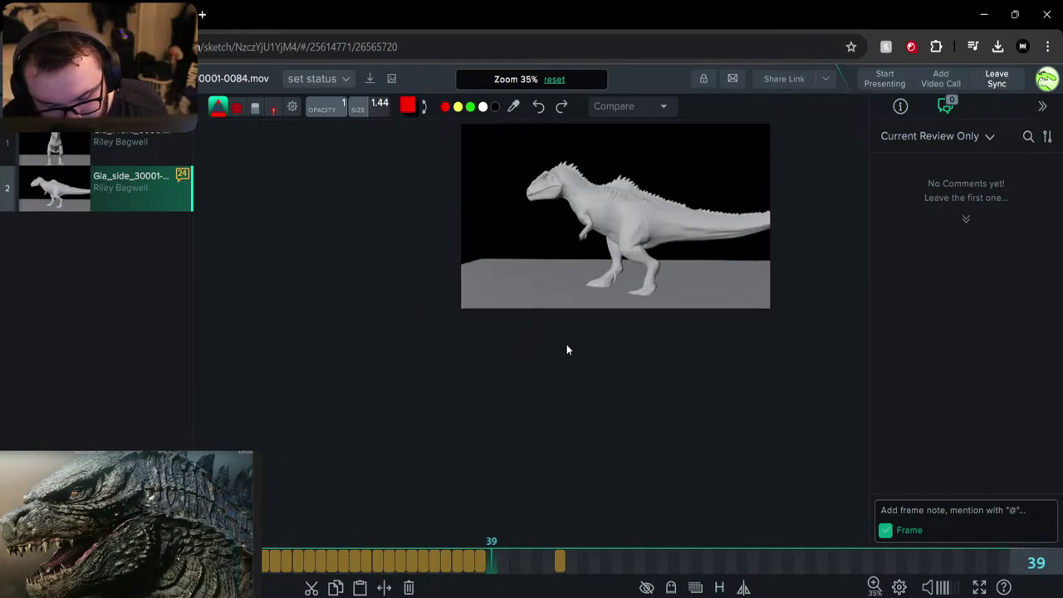
pyautogui.scroll(2, 604, 264)
pyautogui.click(570, 284)
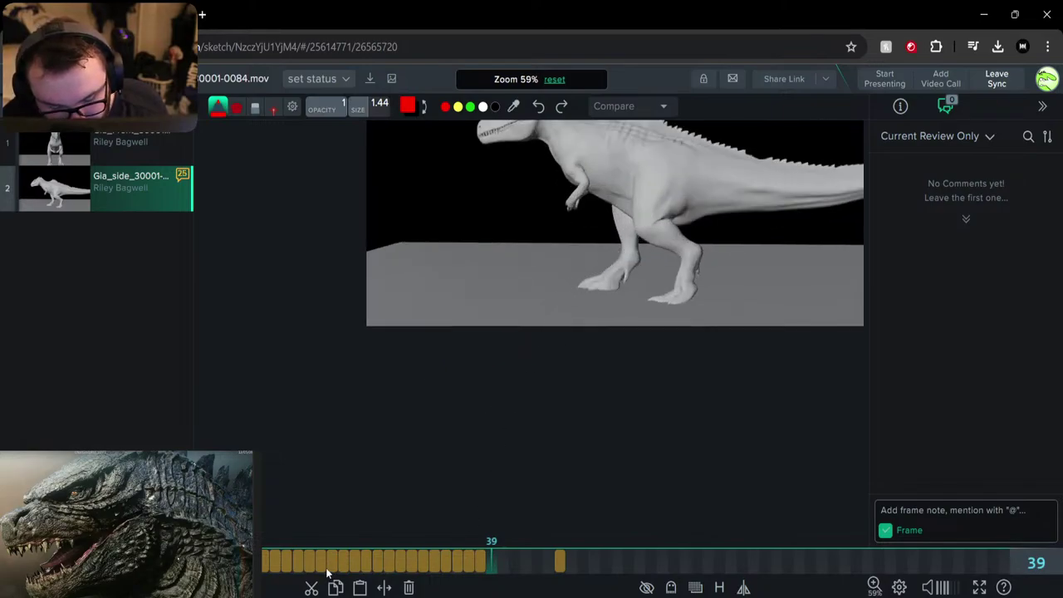
pyautogui.moveTo(327, 570); pyautogui.dragTo(138, 567)
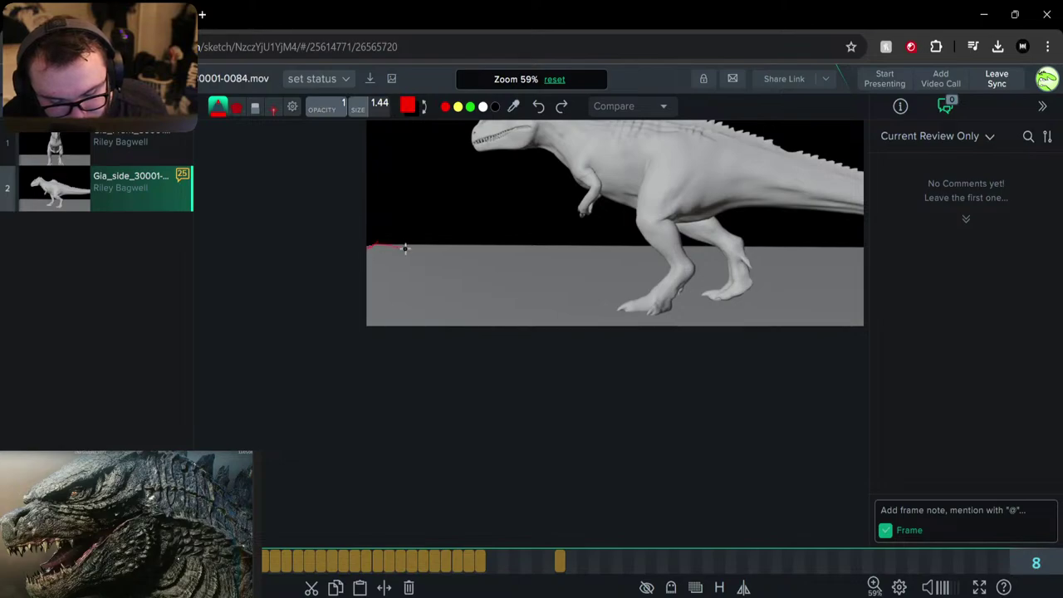
pyautogui.moveTo(141, 566); pyautogui.dragTo(366, 557)
pyautogui.moveTo(516, 252)
pyautogui.mouseDown()
pyautogui.moveTo(426, 334)
pyautogui.moveTo(507, 234)
pyautogui.mouseUp()
pyautogui.moveTo(508, 234); pyautogui.dragTo(396, 378, button='middle')
pyautogui.scroll(3, 397, 379)
pyautogui.scroll(-4, 396, 380)
pyautogui.moveTo(138, 567); pyautogui.dragTo(511, 567)
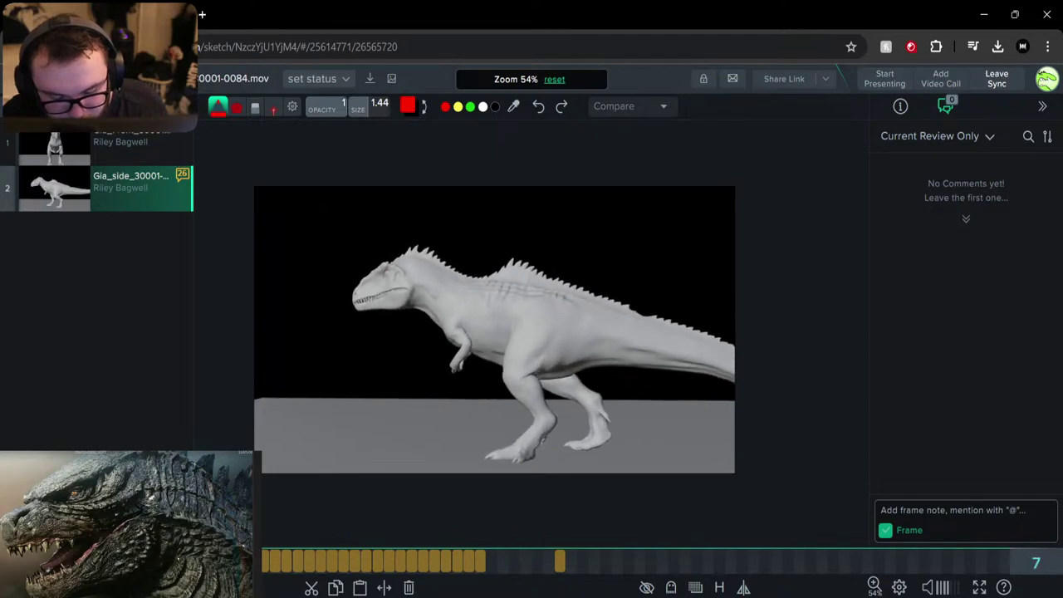
# Try a red stroke at the floor's far corner on frame 27, undo it, and scrub back to the early frames
pyautogui.click(354, 554)
pyautogui.moveTo(293, 388)
pyautogui.mouseDown()
pyautogui.moveTo(247, 415)
pyautogui.moveTo(304, 387)
pyautogui.moveTo(258, 397)
pyautogui.mouseUp()
pyautogui.hotkey('ctrl', 'z')
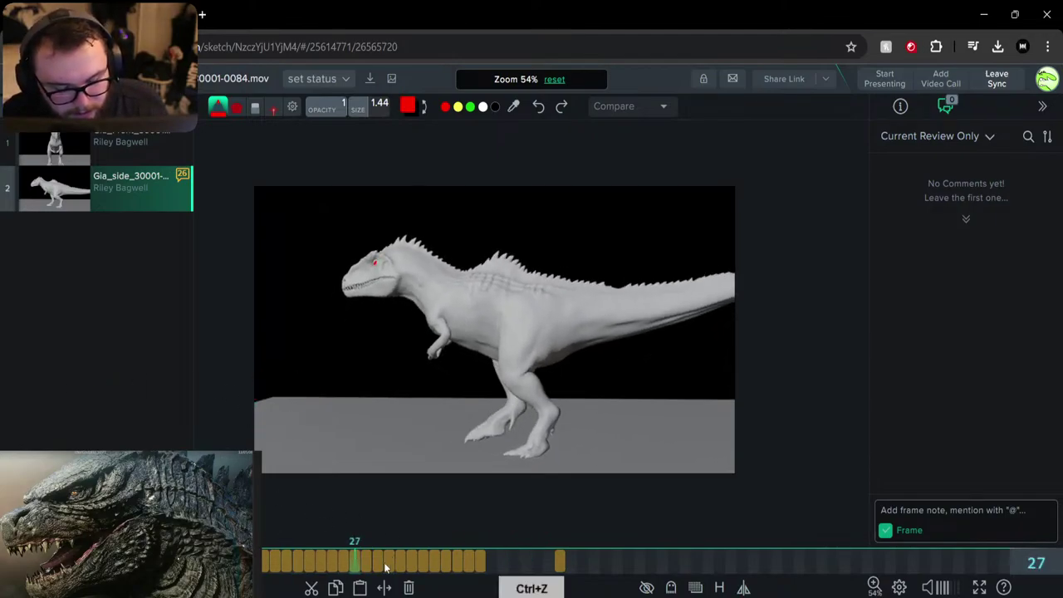
pyautogui.keyDown('shift'); pyautogui.moveTo(280, 539); pyautogui.dragTo(151, 560); pyautogui.keyUp('shift')
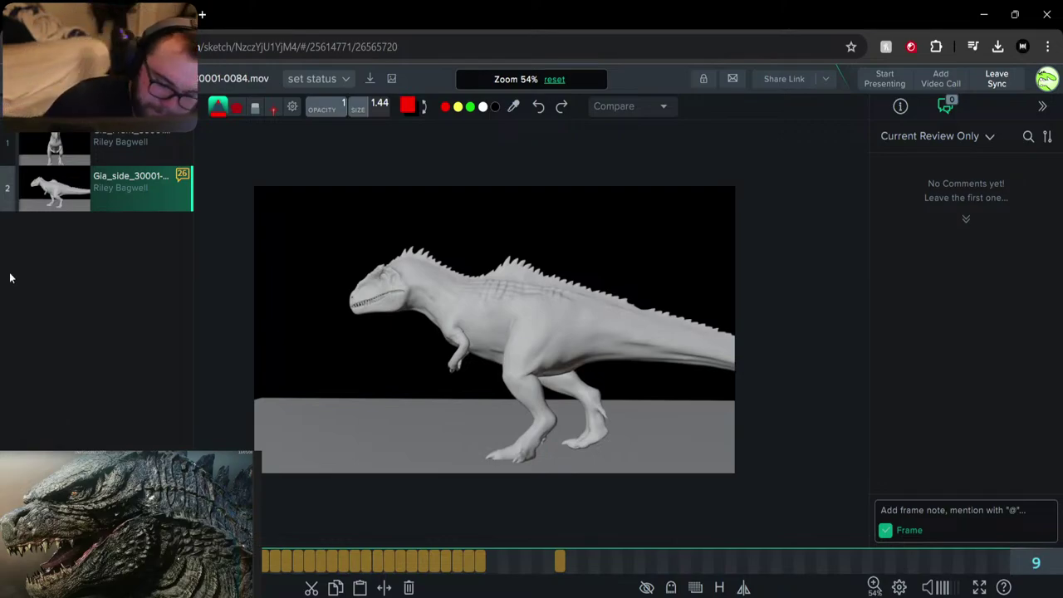
# Resume the eye tracking at frame 39, zooming in on the head and marking the eye in red through frame 42
pyautogui.click(490, 563)
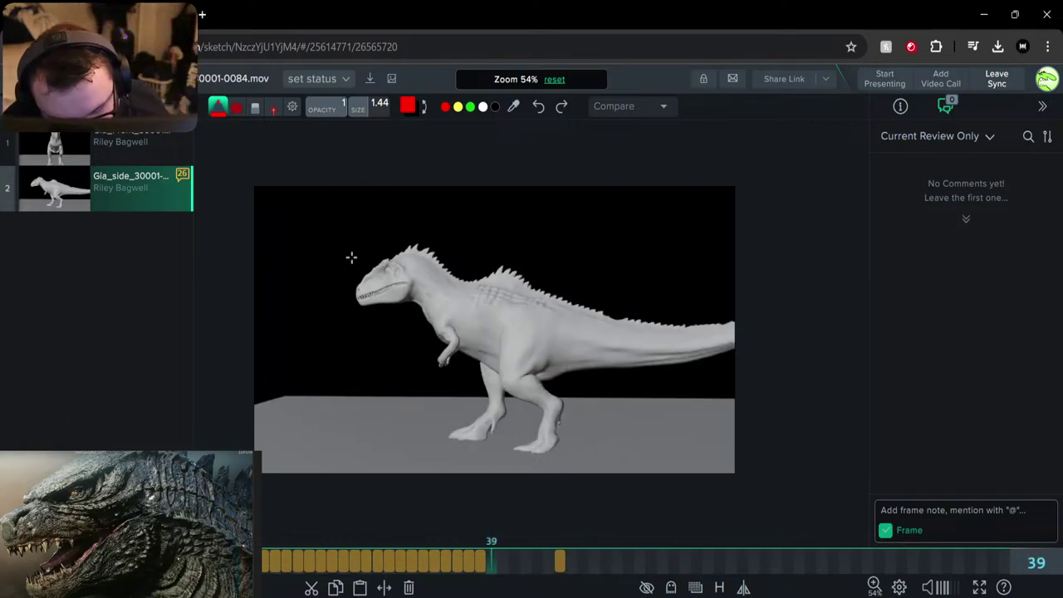
pyautogui.scroll(5, 351, 257)
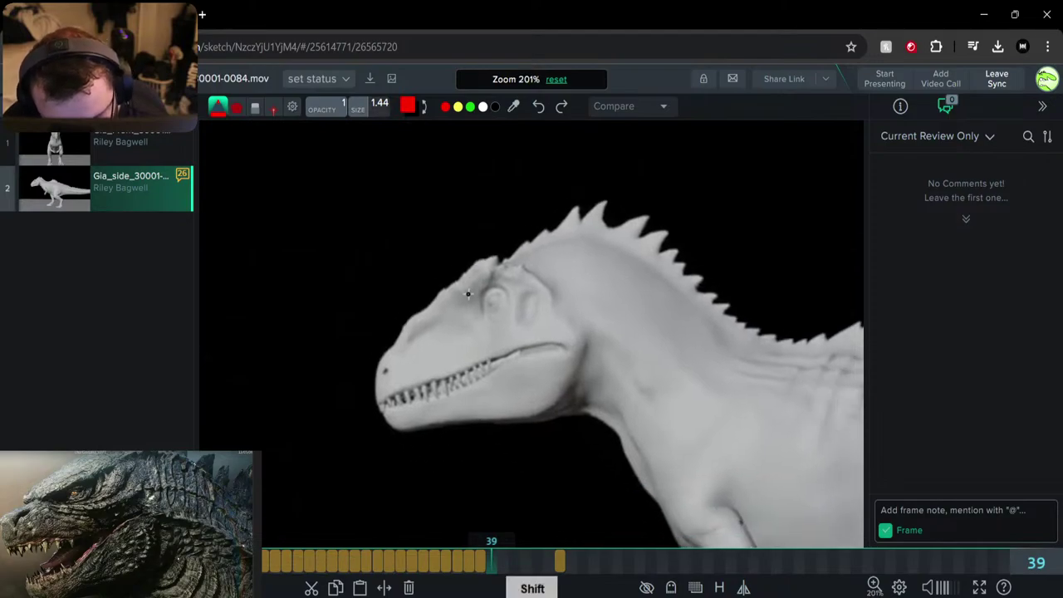
pyautogui.scroll(3, 467, 293)
pyautogui.moveTo(473, 297)
pyautogui.mouseDown()
pyautogui.moveTo(482, 281)
pyautogui.moveTo(469, 292)
pyautogui.moveTo(481, 289)
pyautogui.moveTo(463, 322)
pyautogui.moveTo(459, 368)
pyautogui.moveTo(415, 440)
pyautogui.moveTo(434, 415)
pyautogui.mouseUp()
pyautogui.click(506, 561)
pyautogui.click(513, 566)
pyautogui.click(526, 563)
# Mark the dinosaur's eye with a red dot on each frame from 43 to 48
pyautogui.click(537, 563)
pyautogui.click(548, 563)
pyautogui.click(560, 563)
pyautogui.click(573, 563)
pyautogui.click(585, 562)
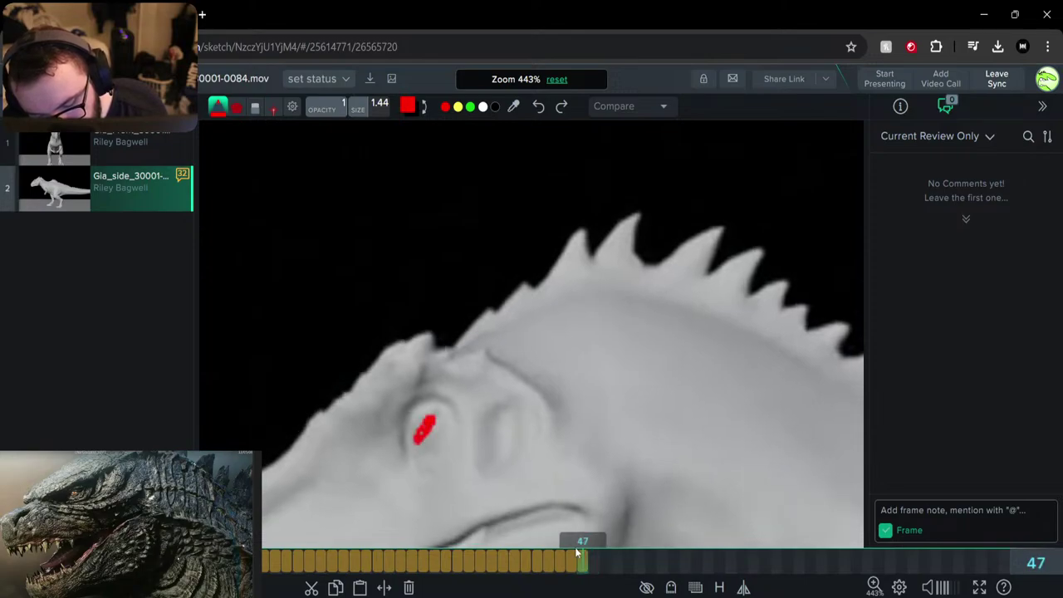
pyautogui.click(595, 563)
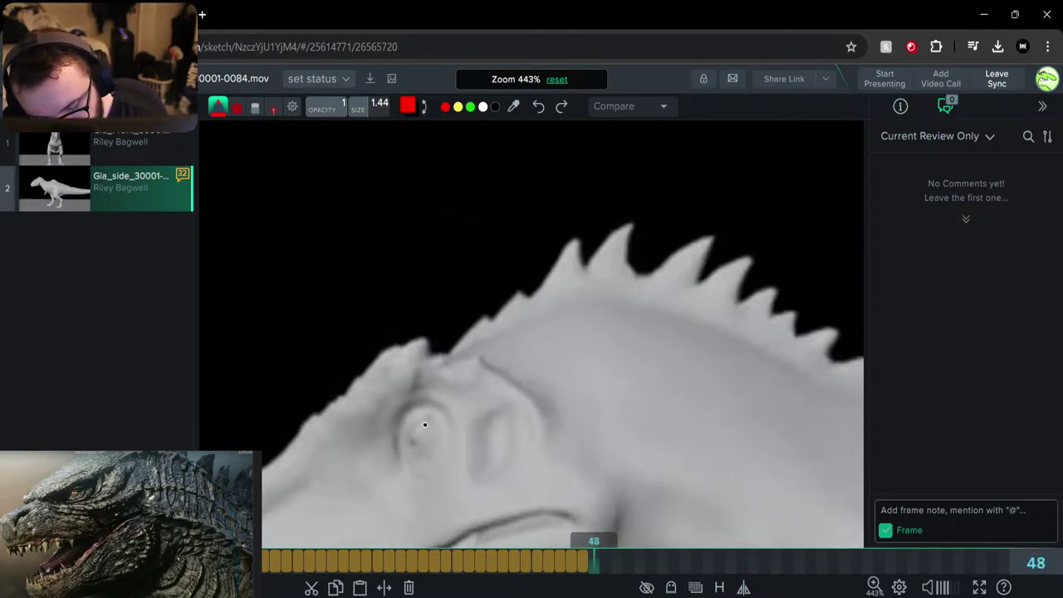
pyautogui.moveTo(425, 424); pyautogui.dragTo(415, 432)
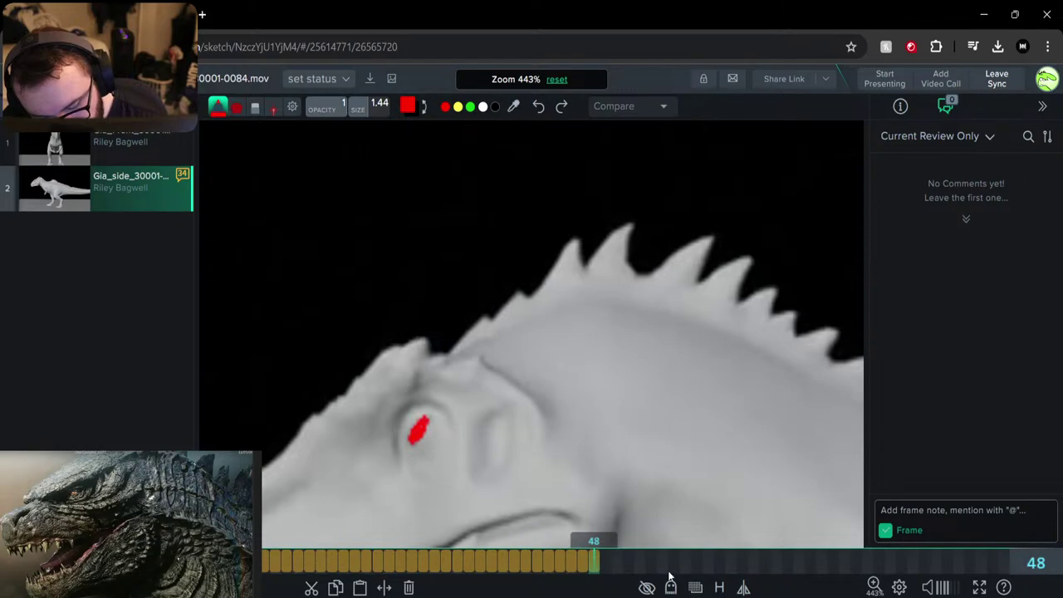
# Continue the red eye tracking marks on frames 49 through 53
pyautogui.click(605, 562)
pyautogui.moveTo(412, 431)
pyautogui.mouseDown()
pyautogui.moveTo(389, 445)
pyautogui.moveTo(399, 421)
pyautogui.moveTo(384, 432)
pyautogui.moveTo(390, 413)
pyautogui.moveTo(369, 421)
pyautogui.moveTo(372, 397)
pyautogui.moveTo(363, 417)
pyautogui.moveTo(352, 382)
pyautogui.moveTo(339, 407)
pyautogui.moveTo(339, 382)
pyautogui.moveTo(328, 403)
pyautogui.moveTo(321, 381)
pyautogui.moveTo(324, 388)
pyautogui.moveTo(299, 384)
pyautogui.mouseUp()
pyautogui.click(610, 562)
pyautogui.click(633, 563)
pyautogui.click(637, 562)
pyautogui.click(650, 564)
# Add a red tracking mark on the dinosaur's eye on each frame from 54 to 60
pyautogui.click(662, 564)
pyautogui.click(673, 563)
pyautogui.click(682, 564)
pyautogui.click(695, 569)
pyautogui.click(706, 563)
pyautogui.click(718, 561)
pyautogui.click(737, 563)
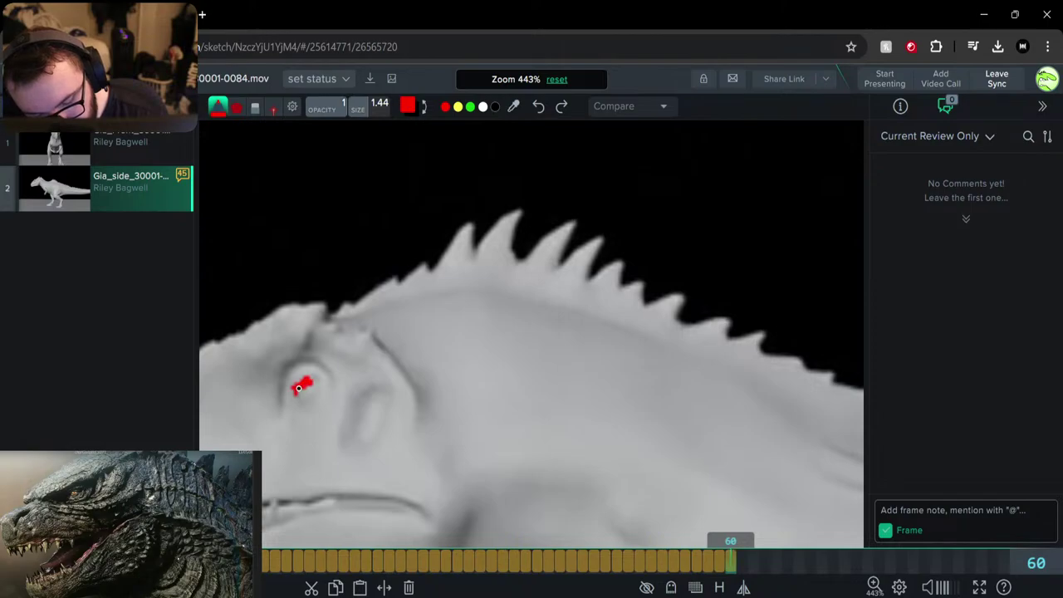
# Raise the number of ghosted frames before and after the current frame and turn on ghosting for the eye tracking marks
pyautogui.scroll(-5, 348, 409)
pyautogui.moveTo(348, 410); pyautogui.dragTo(411, 275, button='middle')
pyautogui.scroll(-2, 274, 308)
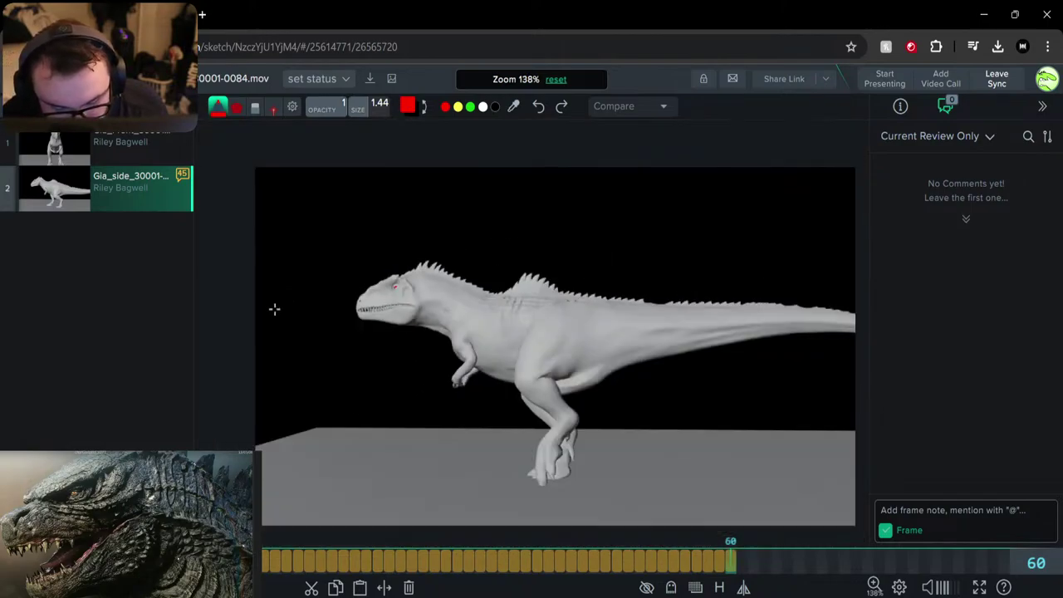
pyautogui.click(232, 563)
pyautogui.click(646, 588)
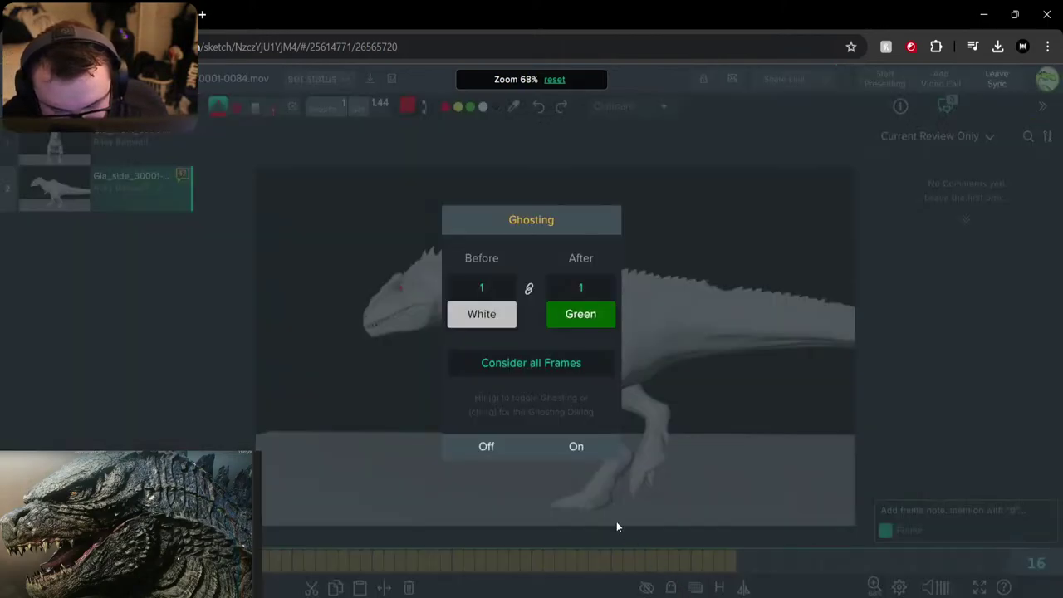
pyautogui.click(482, 316)
pyautogui.click(485, 268)
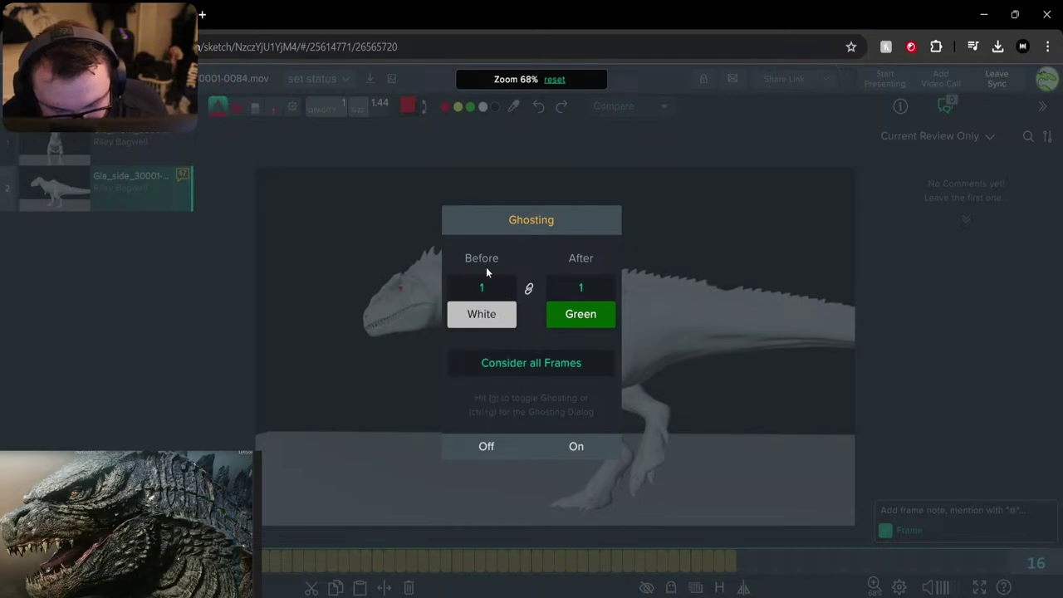
pyautogui.moveTo(485, 289); pyautogui.dragTo(531, 311)
pyautogui.press('Up')
pyautogui.press('Up')
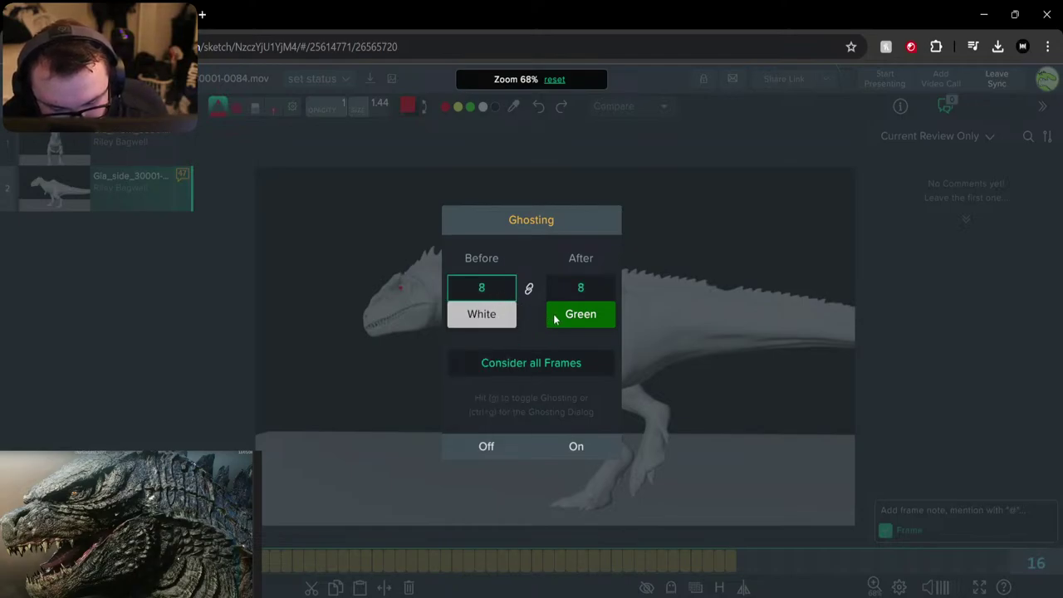
pyautogui.press('Up')
pyautogui.click(569, 442)
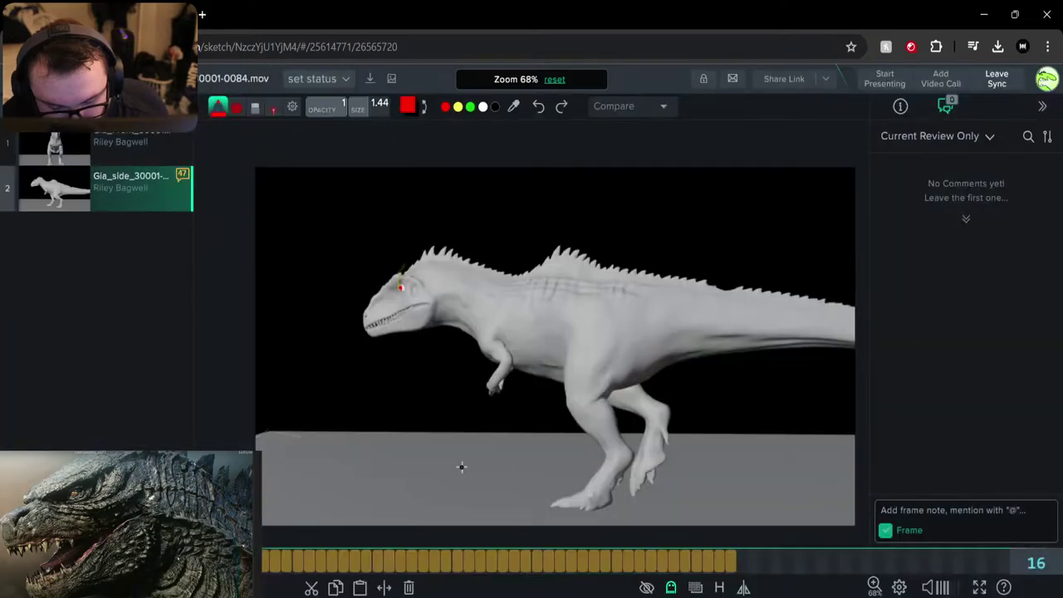
# Examine the ghosted eye trail, play the walk from frame 1, and stop on frame 26
pyautogui.scroll(5, 386, 314)
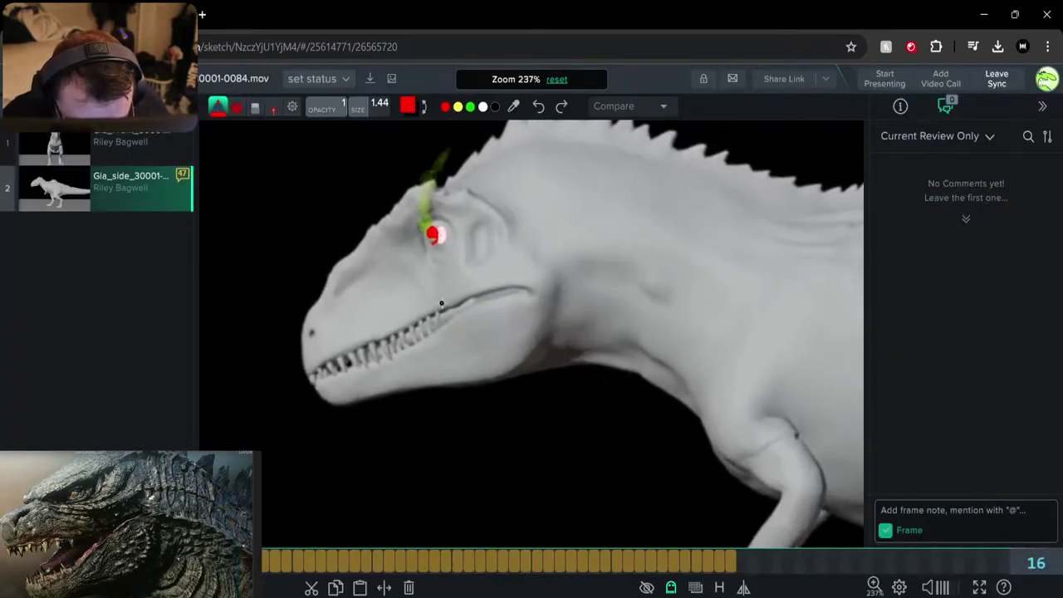
pyautogui.scroll(-3, 287, 461)
pyautogui.moveTo(225, 561); pyautogui.dragTo(59, 561)
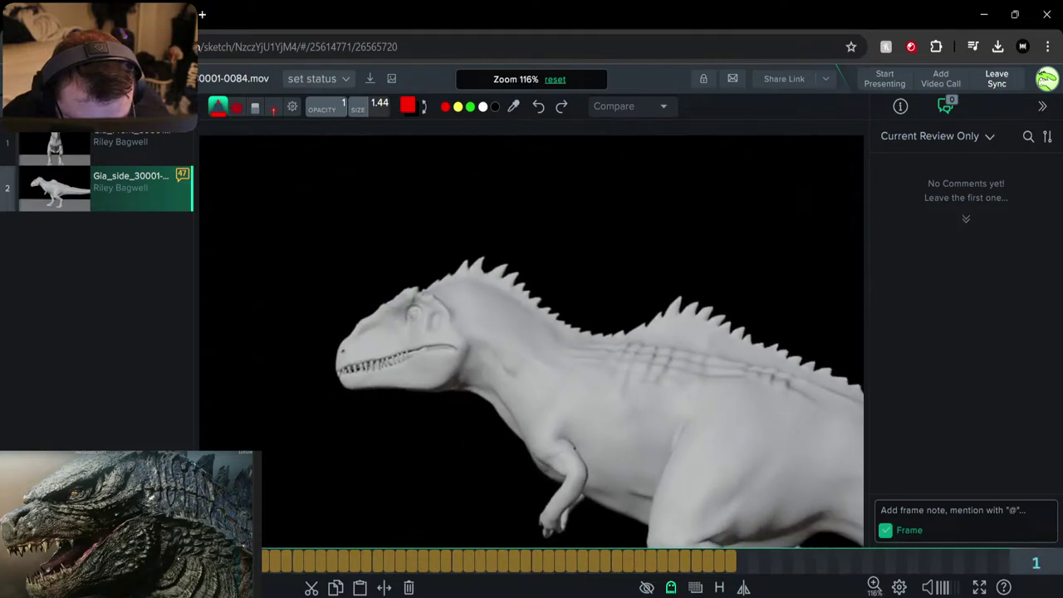
pyautogui.press('space')
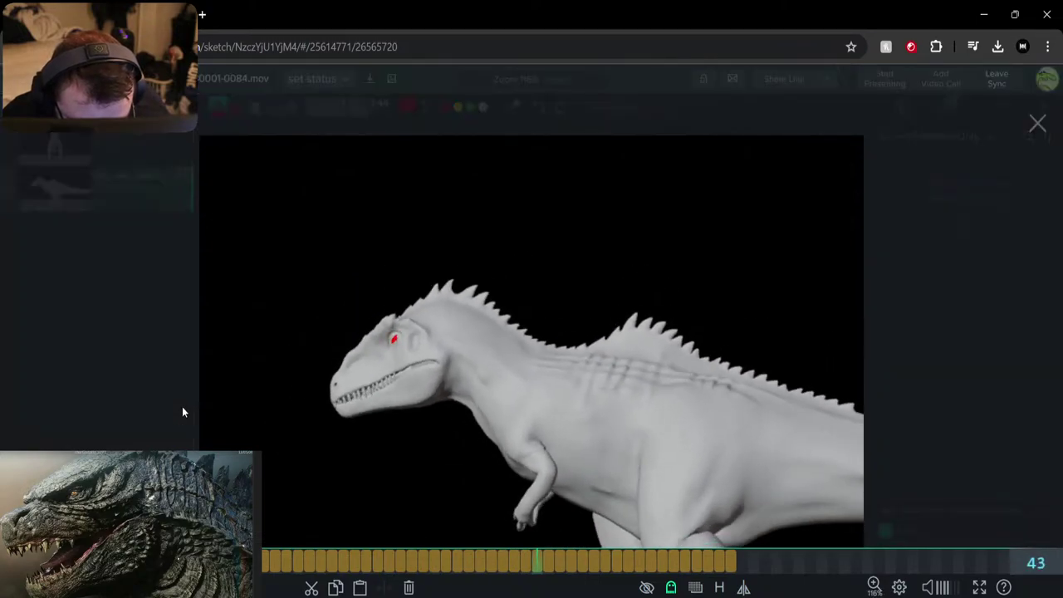
pyautogui.press('space')
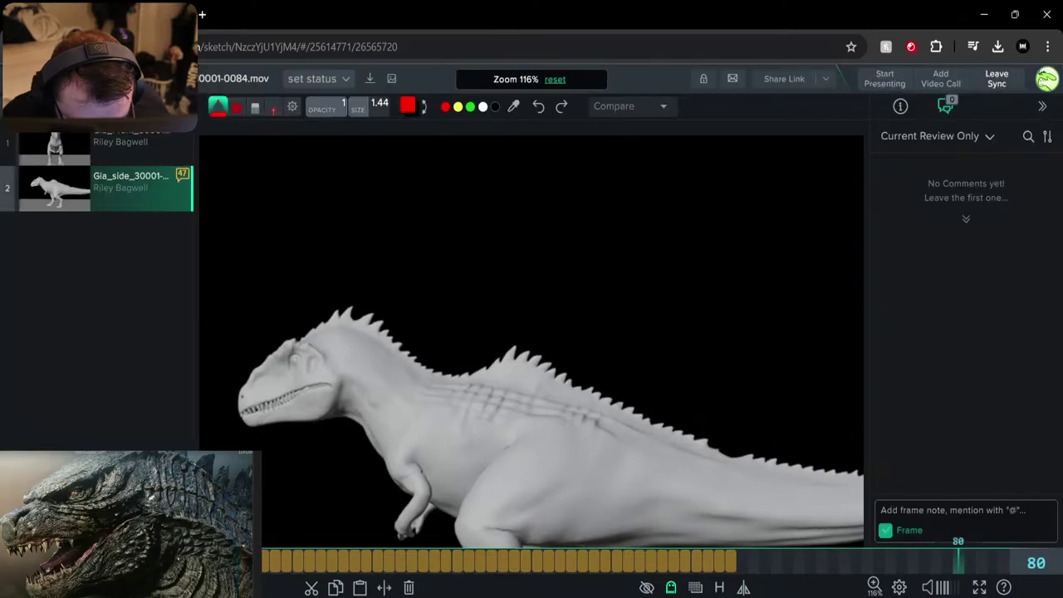
pyautogui.moveTo(249, 561); pyautogui.dragTo(349, 567)
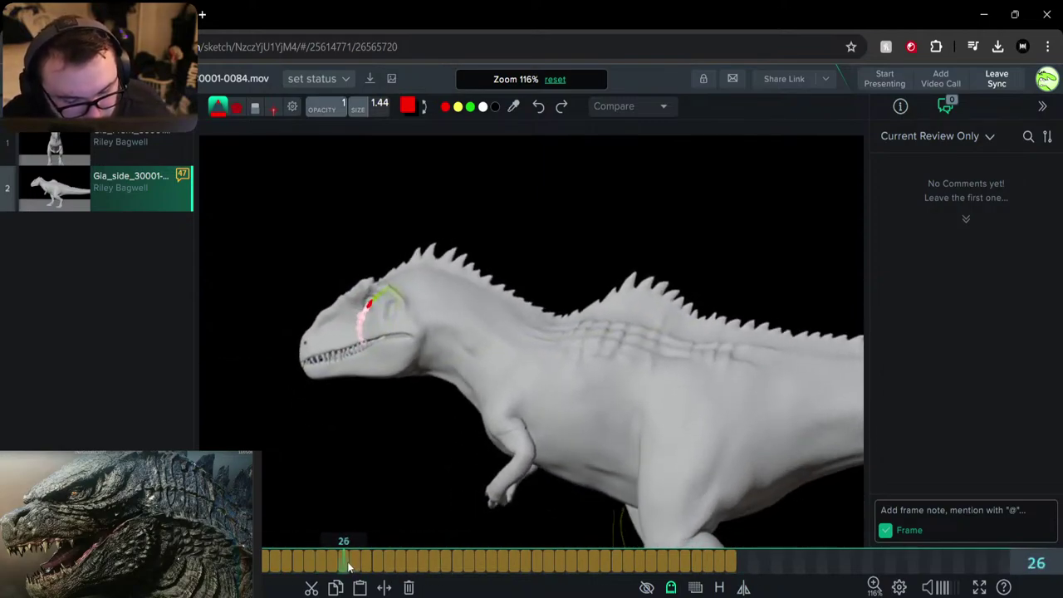
# Point out the eye's path, the jaw and the back above the hips on frame 26 with temporary red laser strokes
pyautogui.click(273, 108)
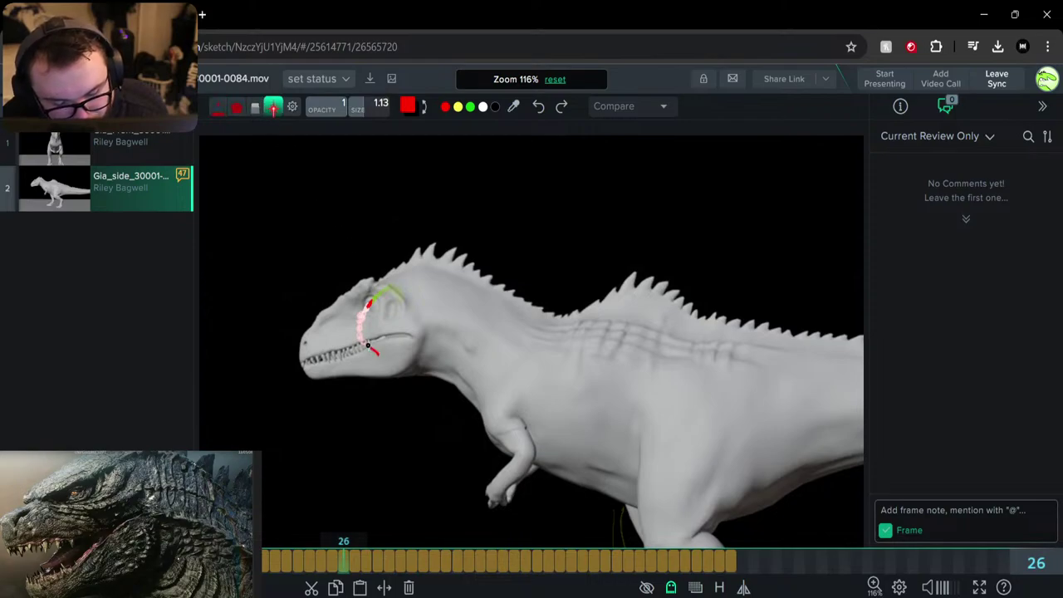
pyautogui.moveTo(368, 345)
pyautogui.mouseDown()
pyautogui.moveTo(405, 282)
pyautogui.moveTo(379, 356)
pyautogui.mouseUp()
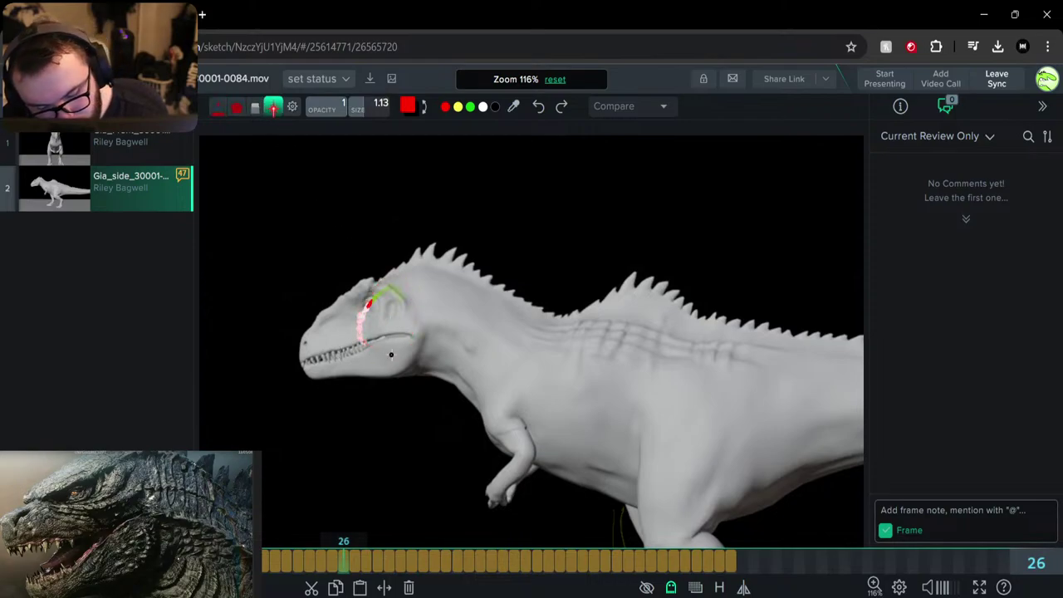
pyautogui.moveTo(378, 362)
pyautogui.mouseDown()
pyautogui.moveTo(397, 281)
pyautogui.moveTo(322, 407)
pyautogui.mouseUp()
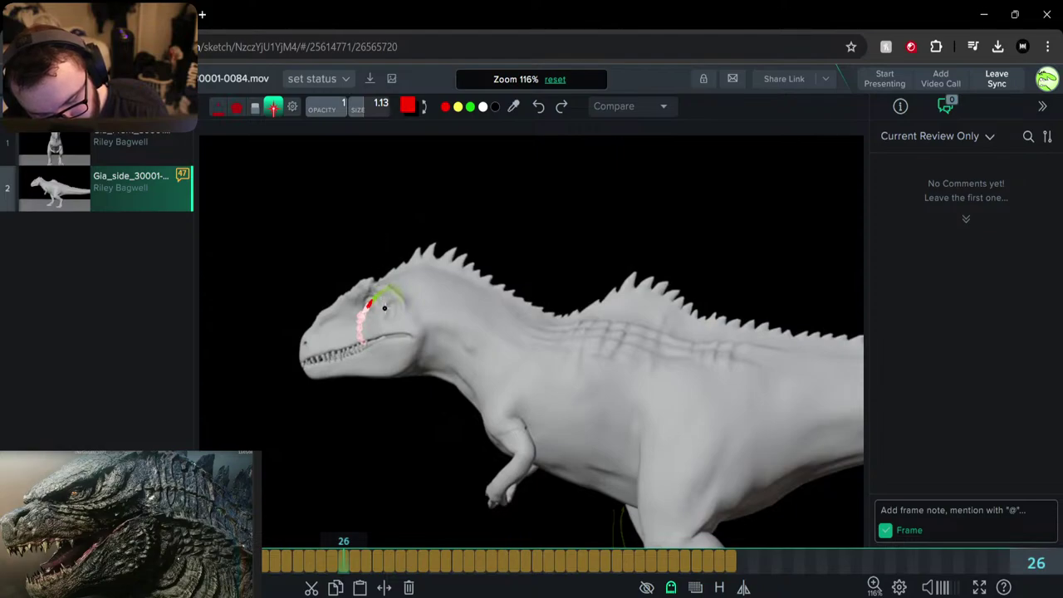
pyautogui.moveTo(377, 359)
pyautogui.mouseDown()
pyautogui.moveTo(389, 277)
pyautogui.moveTo(334, 374)
pyautogui.mouseUp()
pyautogui.moveTo(475, 367)
pyautogui.mouseDown()
pyautogui.moveTo(430, 358)
pyautogui.moveTo(445, 385)
pyautogui.mouseUp()
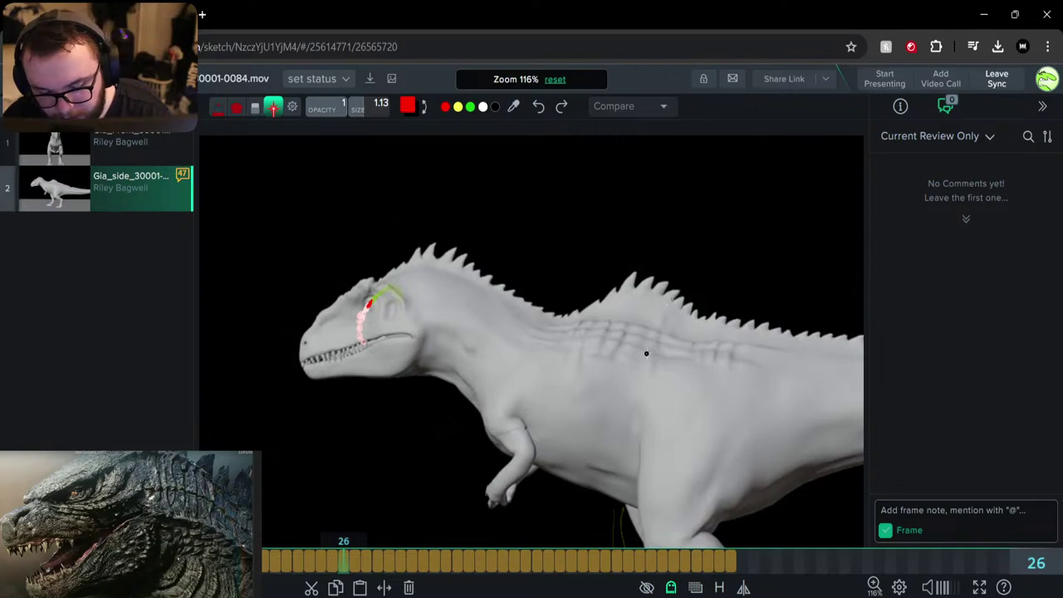
pyautogui.moveTo(646, 353)
pyautogui.mouseDown()
pyautogui.moveTo(642, 429)
pyautogui.moveTo(750, 447)
pyautogui.moveTo(762, 308)
pyautogui.moveTo(636, 312)
pyautogui.mouseUp()
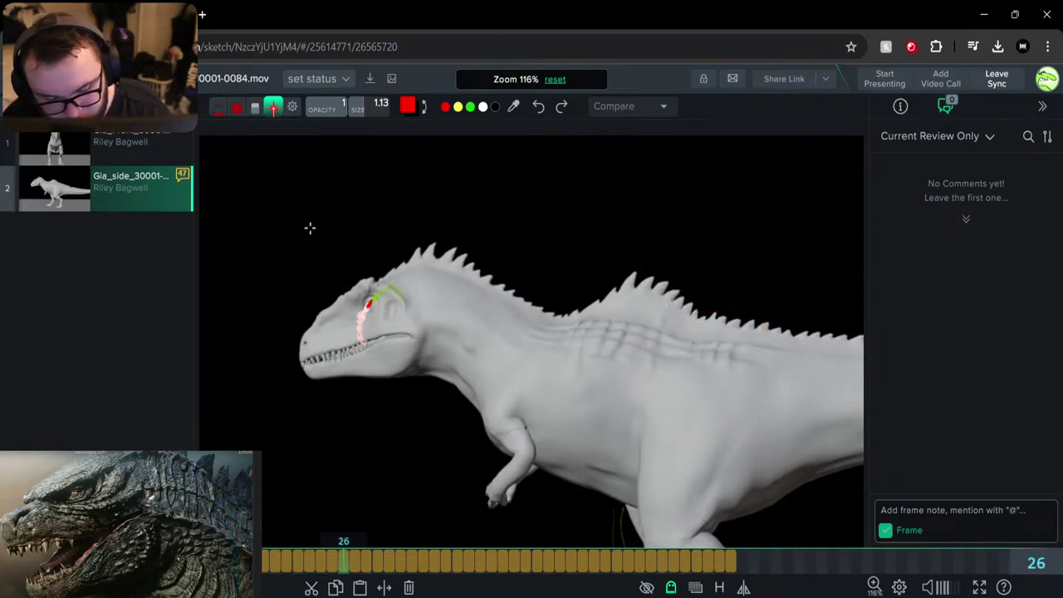
# Draw red brush boxes around the dinosaur's hip area and around its head on frame 26
pyautogui.click(218, 108)
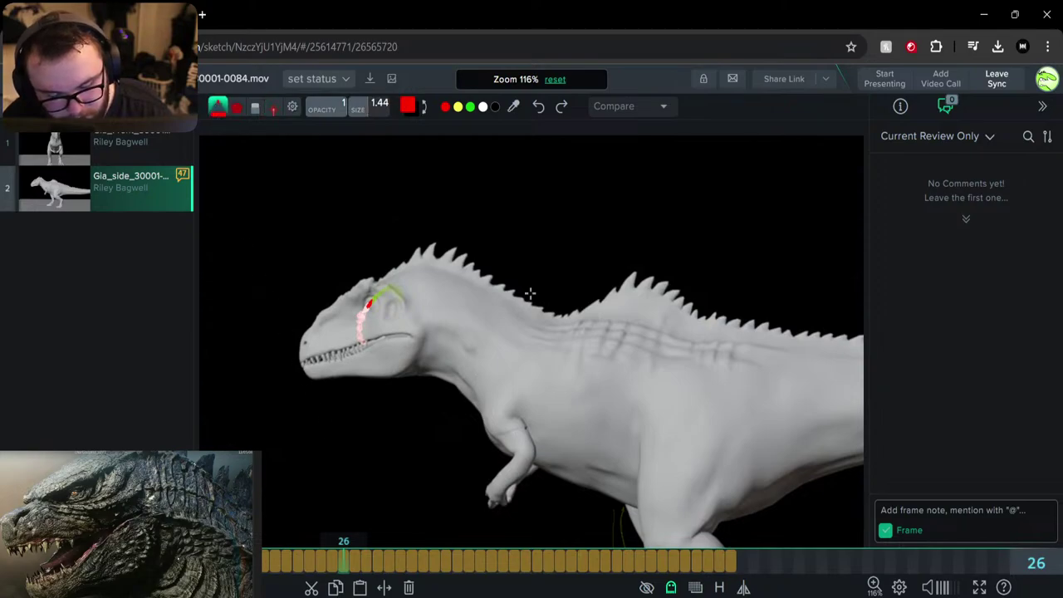
pyautogui.moveTo(649, 344)
pyautogui.mouseDown()
pyautogui.moveTo(650, 407)
pyautogui.moveTo(708, 468)
pyautogui.moveTo(746, 386)
pyautogui.moveTo(647, 348)
pyautogui.mouseUp()
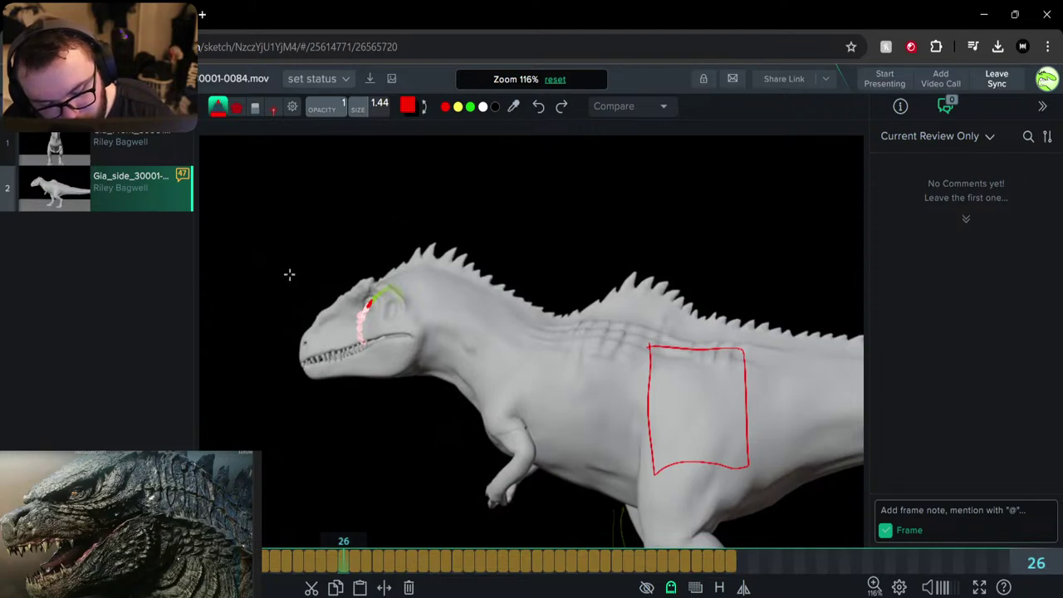
pyautogui.moveTo(292, 275)
pyautogui.mouseDown()
pyautogui.moveTo(293, 367)
pyautogui.moveTo(311, 399)
pyautogui.moveTo(460, 390)
pyautogui.moveTo(463, 267)
pyautogui.moveTo(399, 255)
pyautogui.mouseUp()
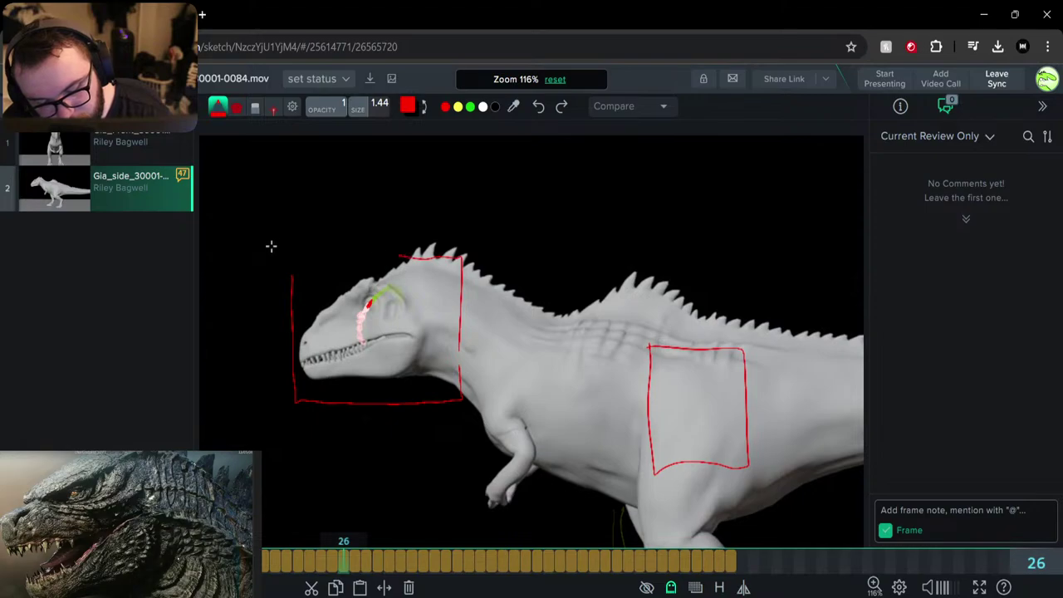
pyautogui.moveTo(289, 261); pyautogui.dragTo(400, 255)
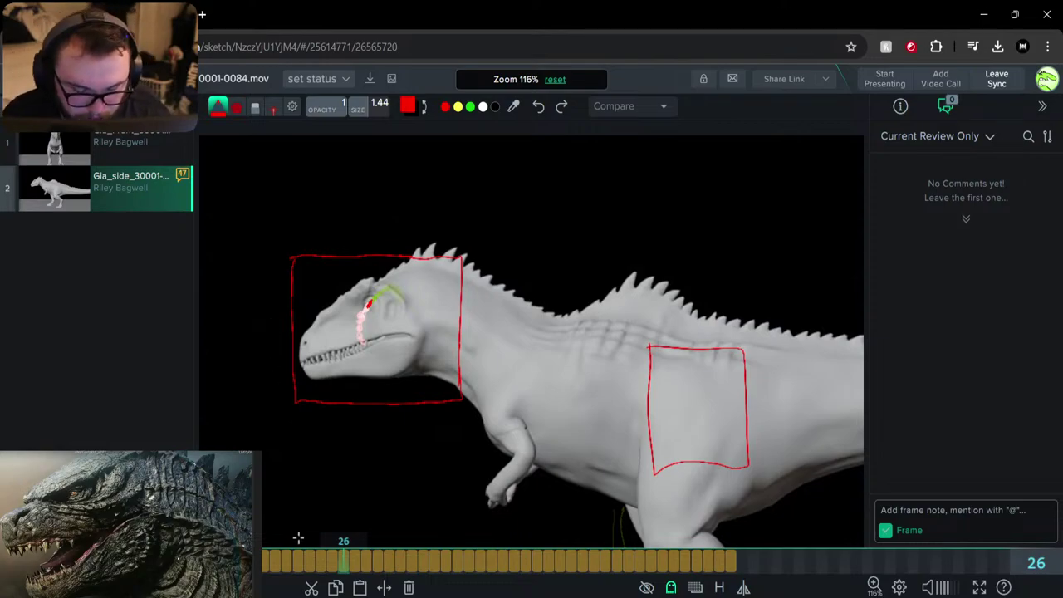
pyautogui.moveTo(338, 565); pyautogui.dragTo(269, 572)
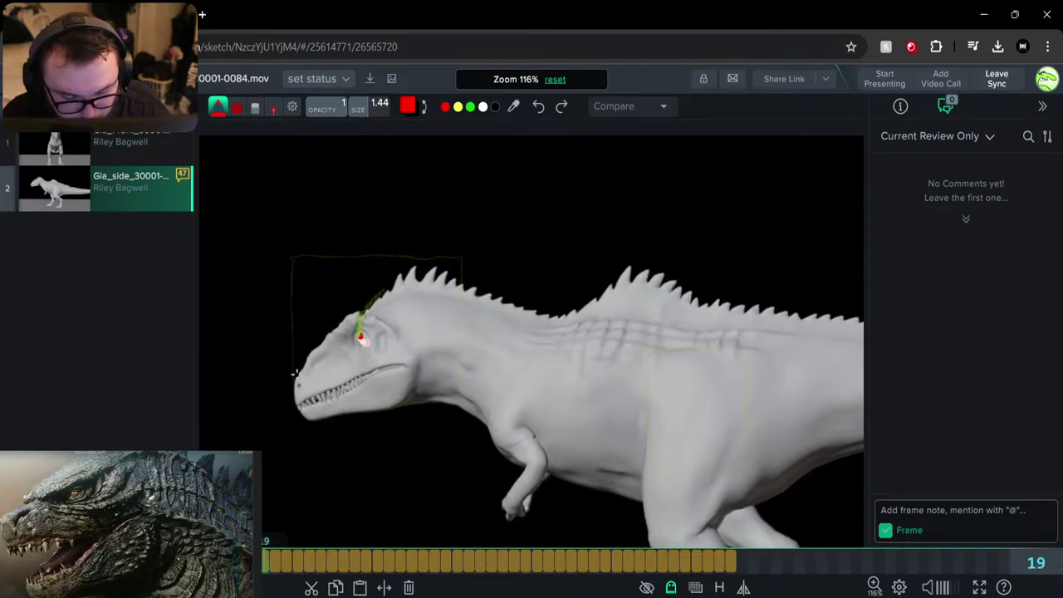
pyautogui.moveTo(295, 374)
pyautogui.mouseDown()
pyautogui.moveTo(314, 424)
pyautogui.moveTo(335, 420)
pyautogui.mouseUp()
pyautogui.hotkey('ctrl', 'z')
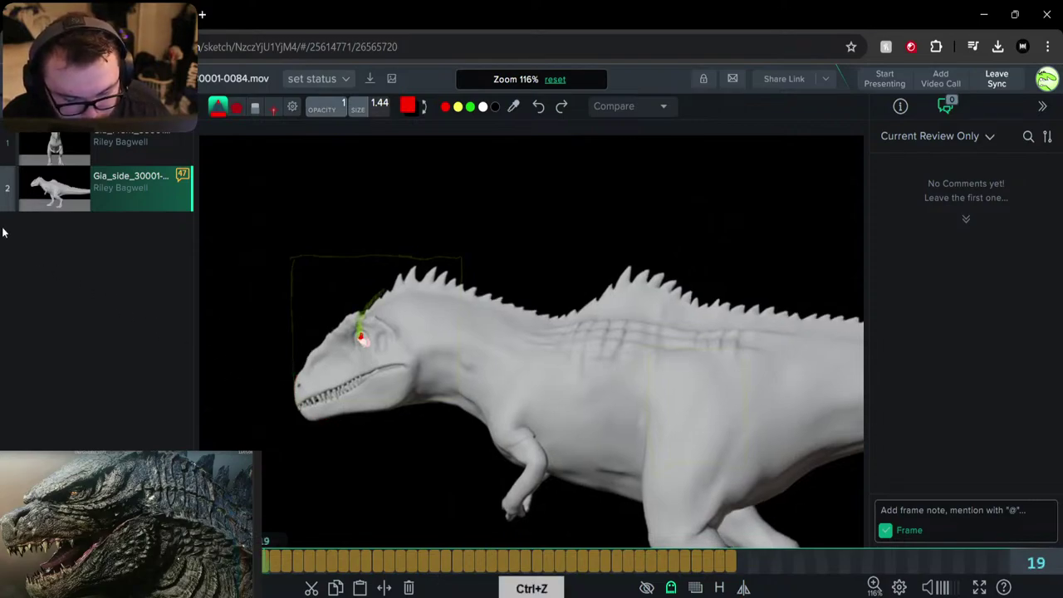
pyautogui.moveTo(261, 573)
pyautogui.mouseDown()
pyautogui.moveTo(197, 573)
pyautogui.moveTo(349, 574)
pyautogui.mouseUp()
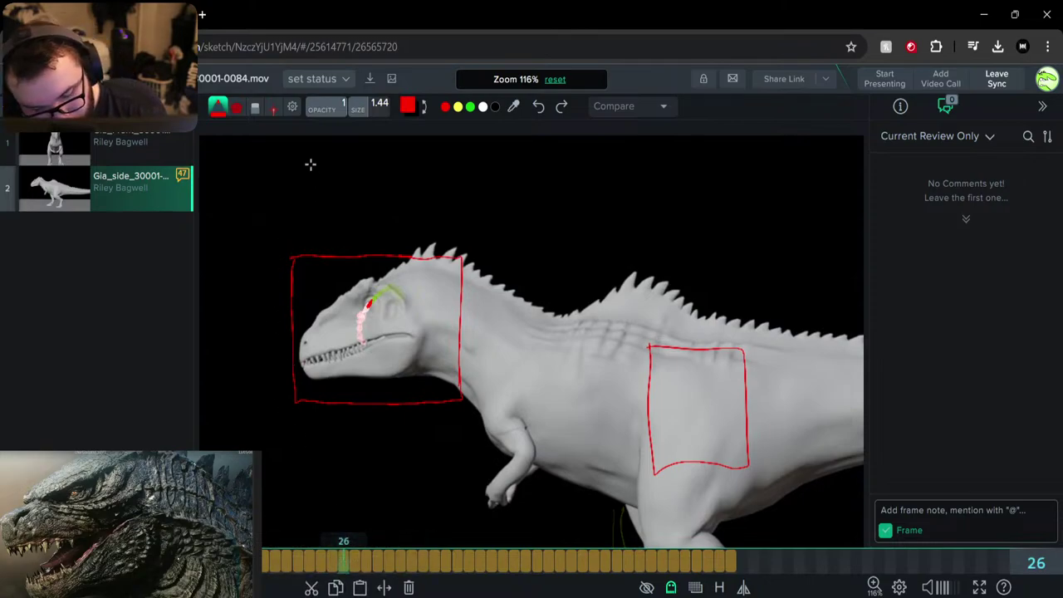
pyautogui.click(291, 106)
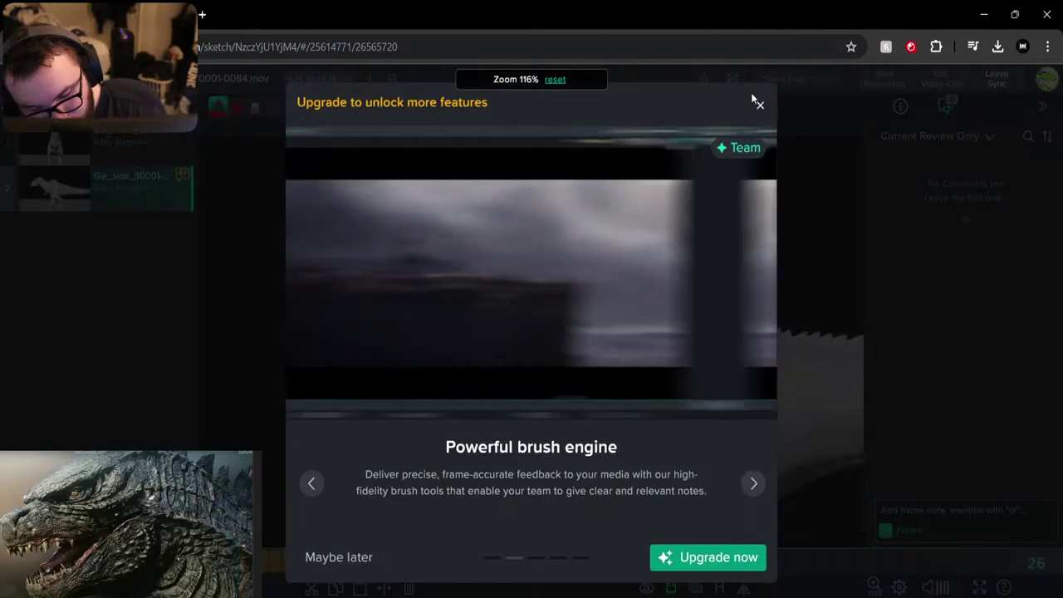
pyautogui.click(757, 102)
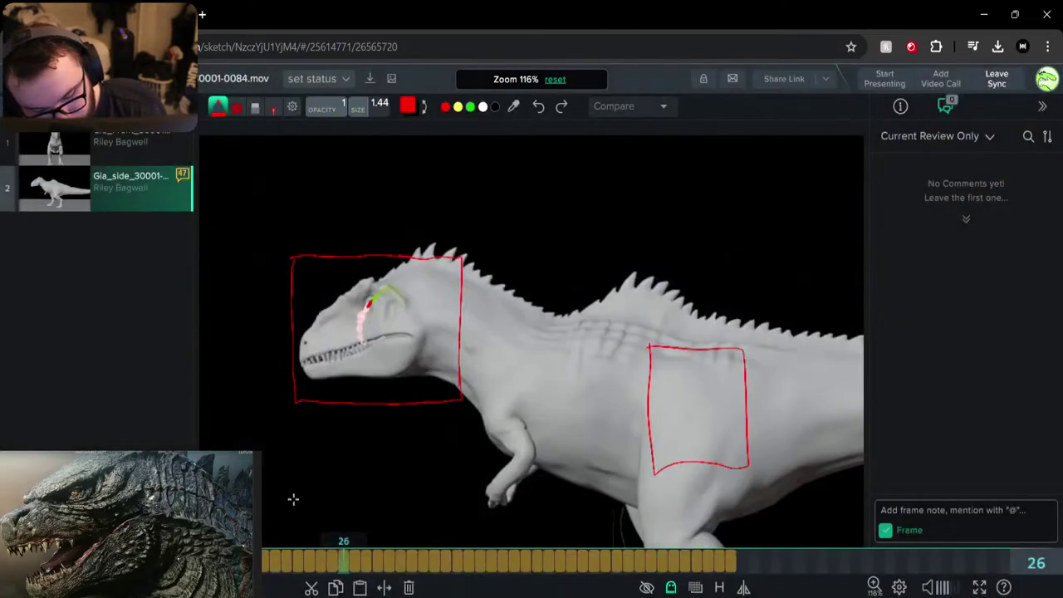
# Draw a matching red box around the dinosaur's head on frame 25, tracing the ghosted outline from frame 26
pyautogui.click(334, 565)
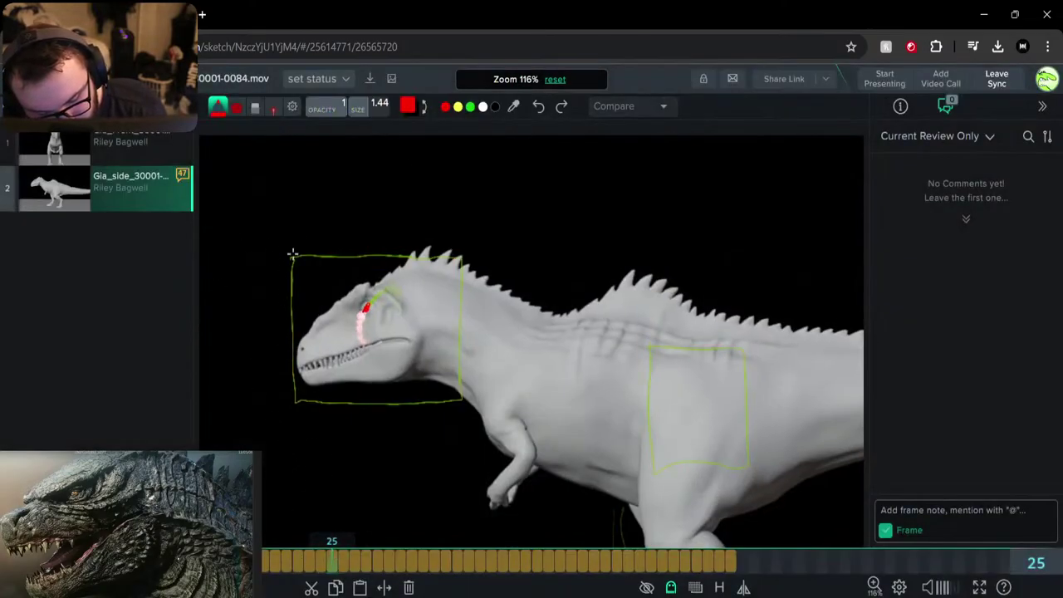
pyautogui.moveTo(292, 257)
pyautogui.mouseDown()
pyautogui.moveTo(294, 392)
pyautogui.moveTo(290, 258)
pyautogui.mouseUp()
pyautogui.moveTo(294, 402)
pyautogui.mouseDown()
pyautogui.moveTo(424, 403)
pyautogui.moveTo(464, 391)
pyautogui.moveTo(465, 258)
pyautogui.moveTo(290, 256)
pyautogui.mouseUp()
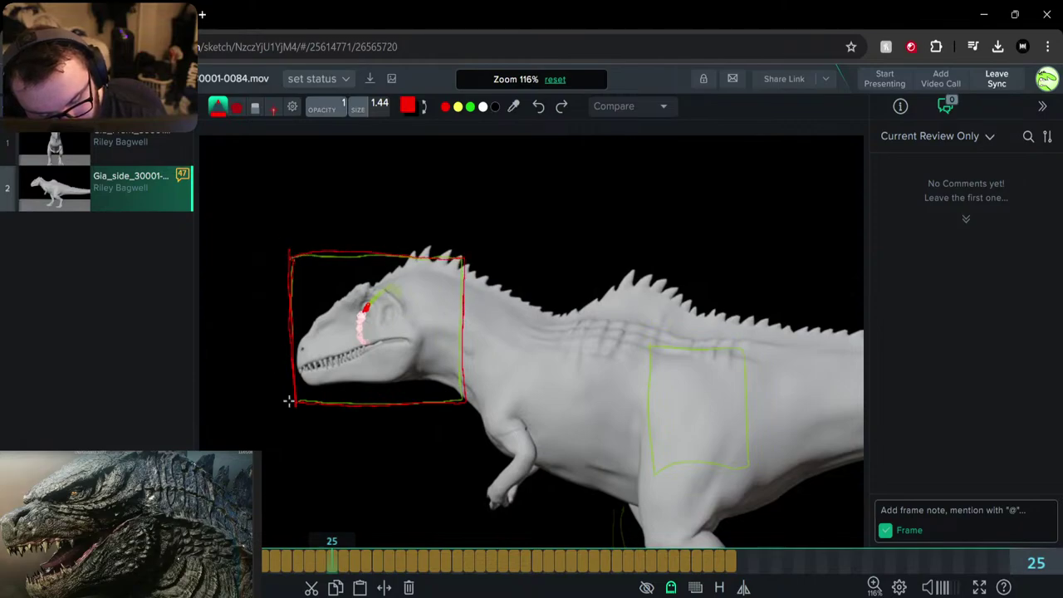
# Step back frame by frame from frame 25 to check the head's movement against the box
pyautogui.press('Left')
pyautogui.press('Left')
pyautogui.press('Left')
pyautogui.press('Left')
pyautogui.press('Left')
pyautogui.press('Left')
pyautogui.press('Left')
pyautogui.press('Left')
pyautogui.press('Left')
pyautogui.press('Left')
pyautogui.press('Left')
pyautogui.press('Left')
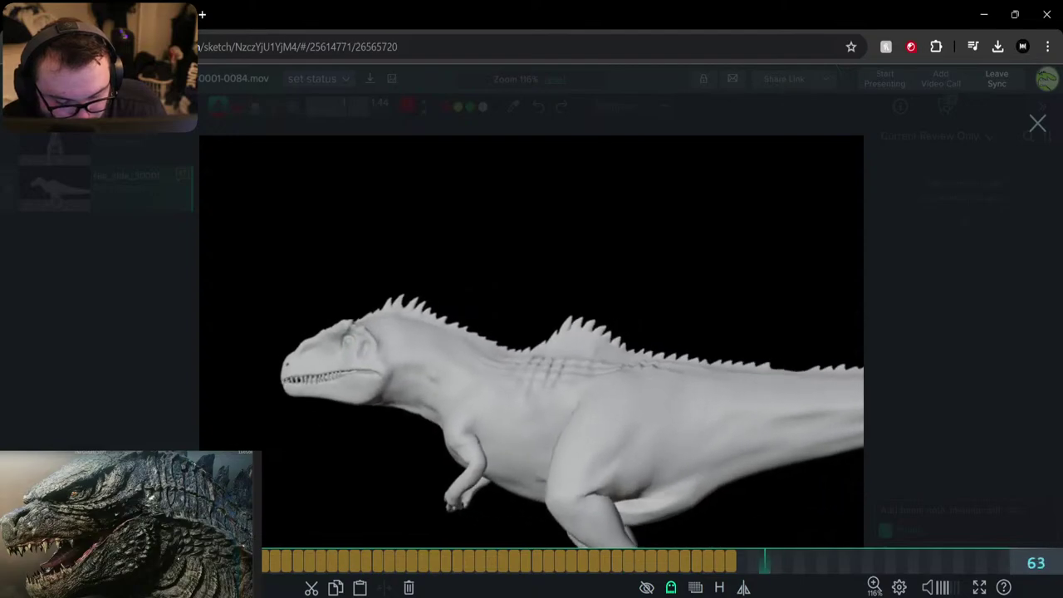
# Play the walk and pause on frame 47 to examine the whole body with the ghosted draw-over lines
pyautogui.press('space')
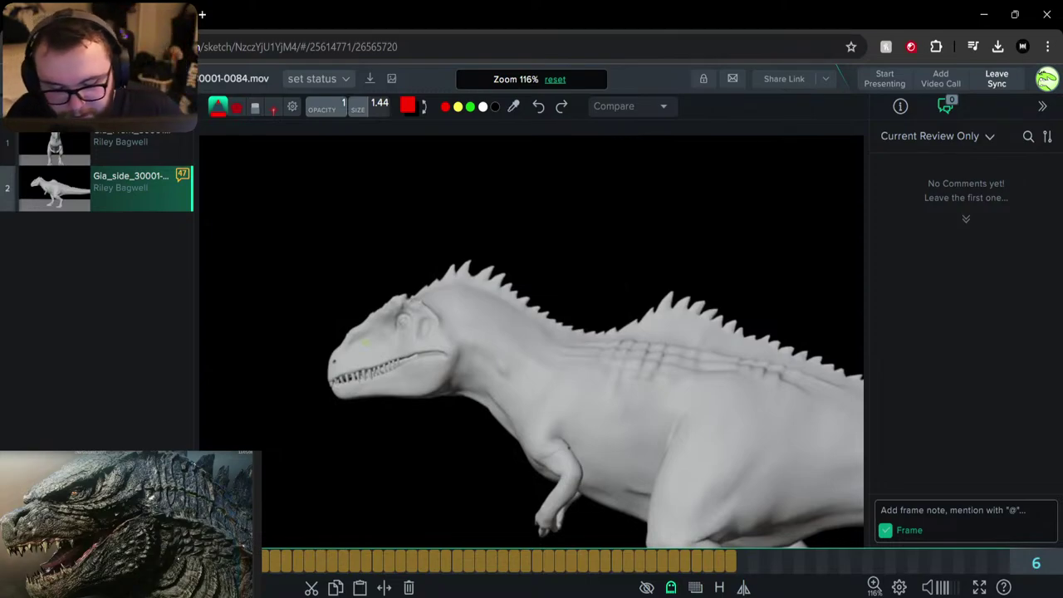
pyautogui.press('space')
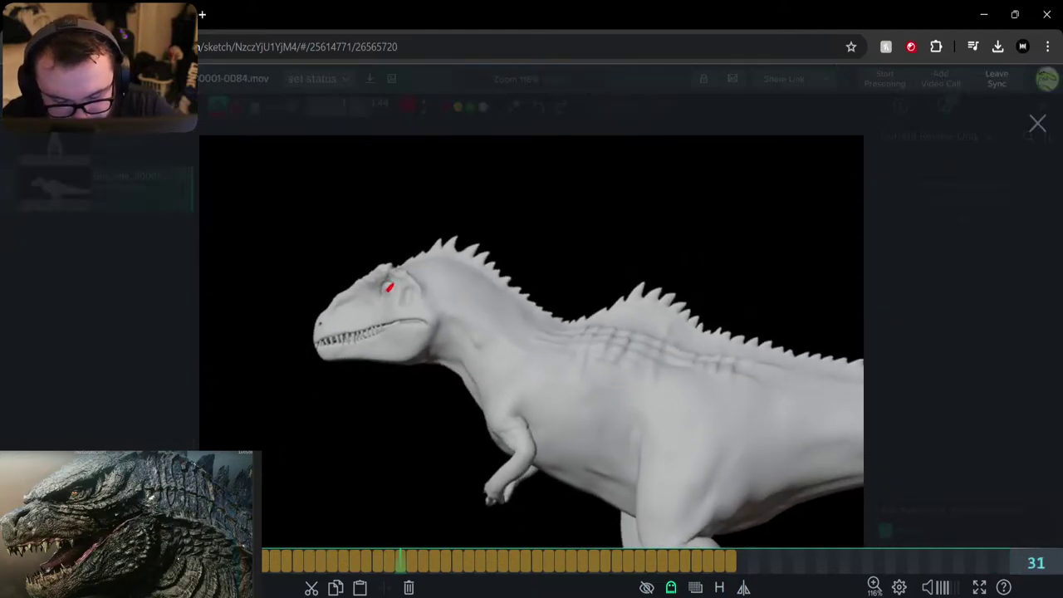
pyautogui.press('space')
pyautogui.scroll(-5, 403, 397)
pyautogui.moveTo(403, 397); pyautogui.dragTo(458, 505)
pyautogui.scroll(5, 457, 505)
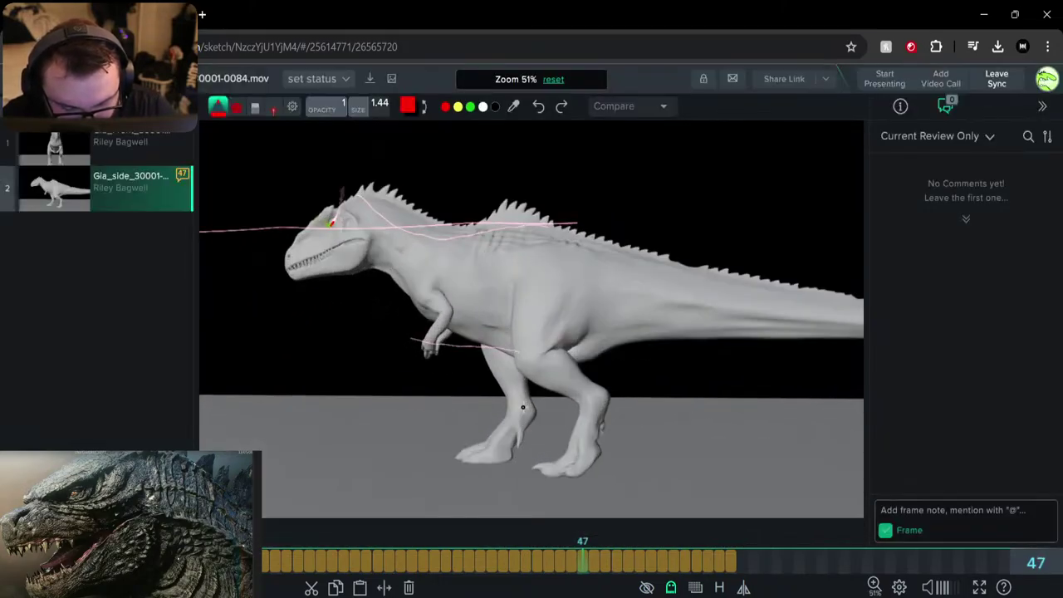
pyautogui.scroll(-2, 522, 406)
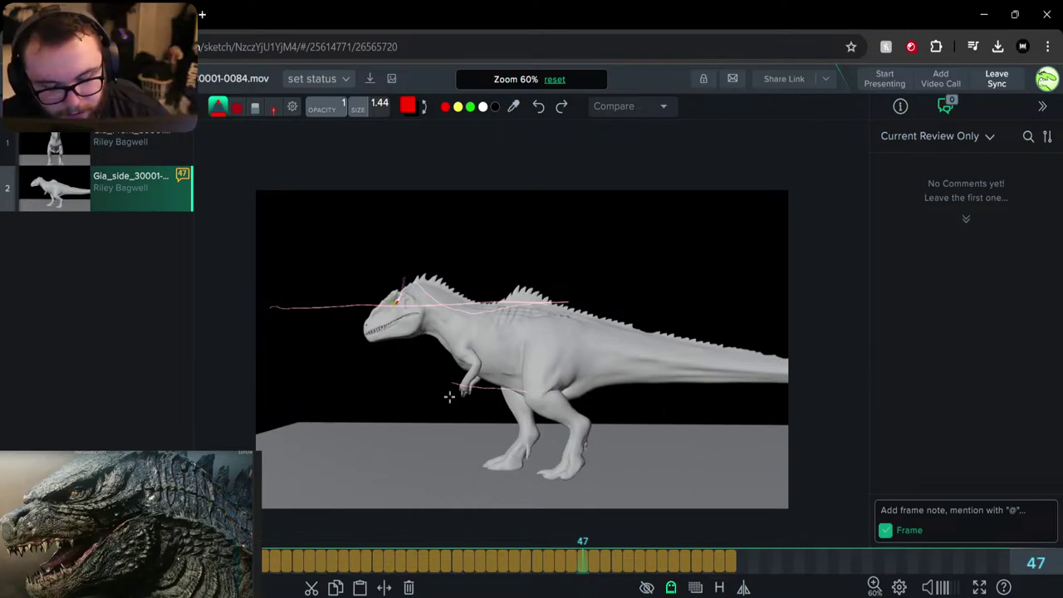
# Switch to the front-view clip and draw red vertical lines through the center of the dinosaur's head and chest on frame 1
pyautogui.click(22, 155)
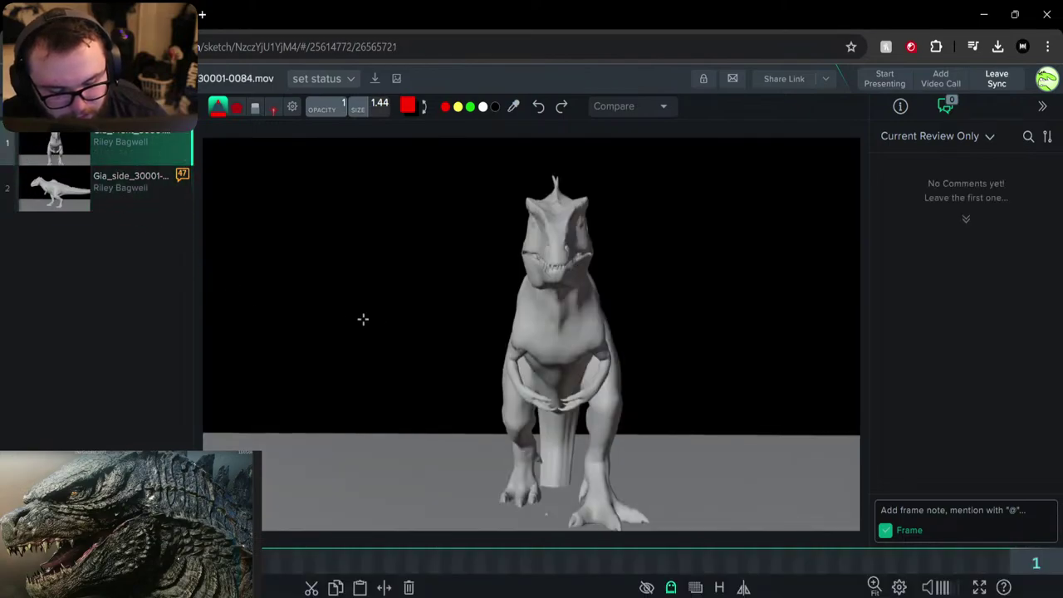
pyautogui.moveTo(556, 162)
pyautogui.mouseDown()
pyautogui.moveTo(558, 365)
pyautogui.moveTo(560, 137)
pyautogui.mouseUp()
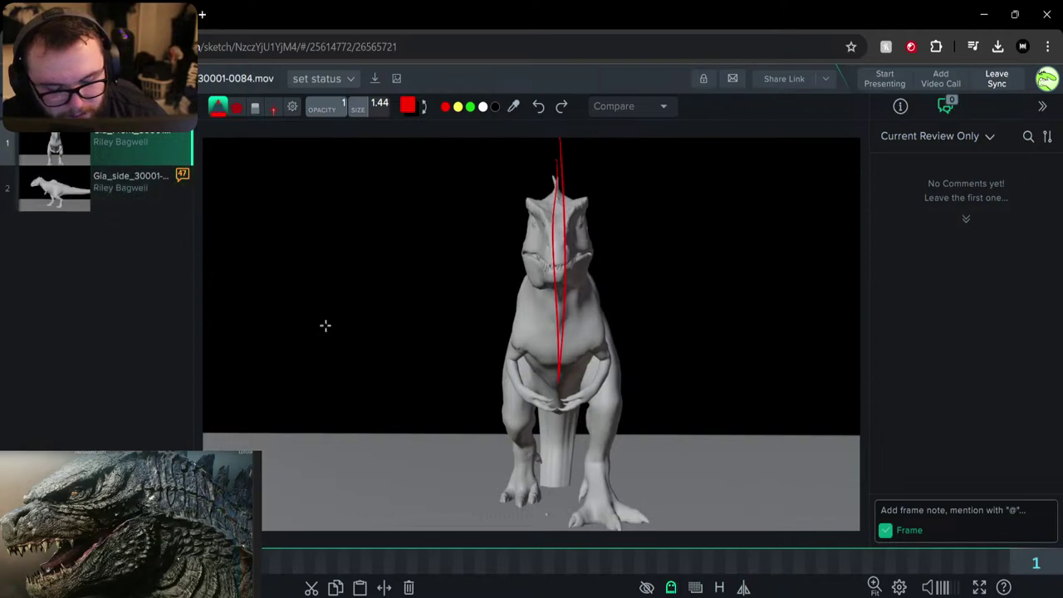
# Return to the side-view clip and undo the stroke tried in front of the dinosaur's head on frame 1
pyautogui.click(58, 206)
pyautogui.moveTo(282, 270)
pyautogui.mouseDown()
pyautogui.moveTo(498, 268)
pyautogui.moveTo(265, 281)
pyautogui.mouseUp()
pyautogui.hotkey('ctrl', 'z')
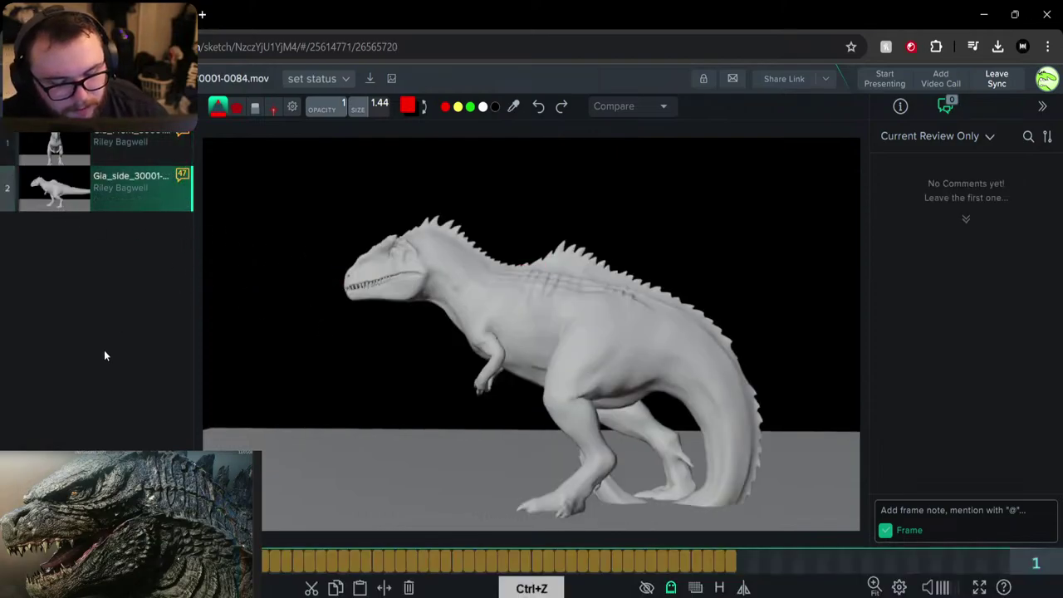
pyautogui.hotkey('ctrl', 'z')
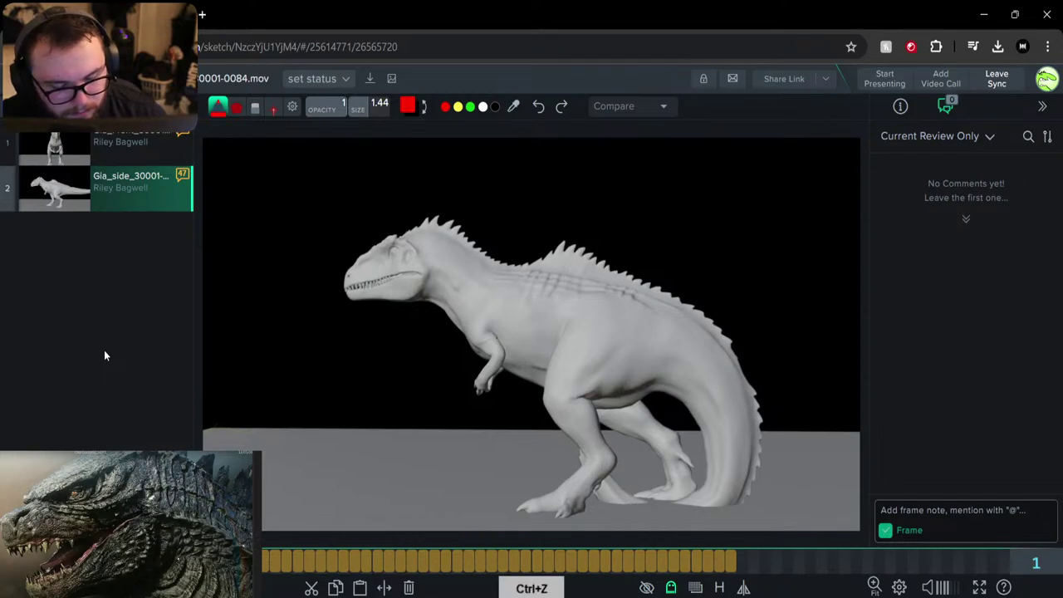
# Remove the red vertical center lines from frame 1 of the front-view clip and return to the side-view clip
pyautogui.hotkey('ctrl', 'shift', 'z')
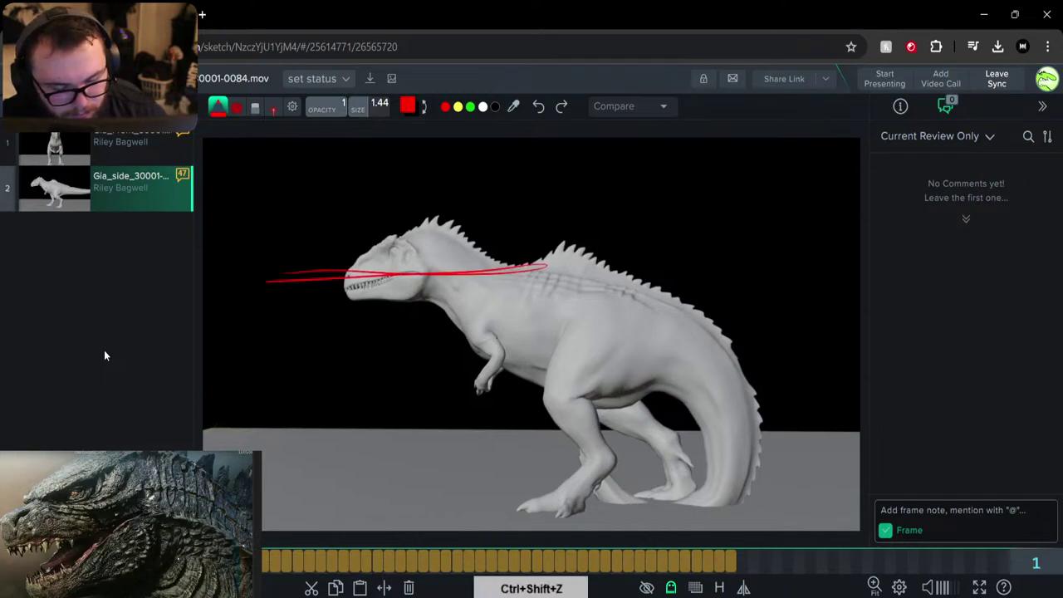
pyautogui.hotkey('ctrl', 'z')
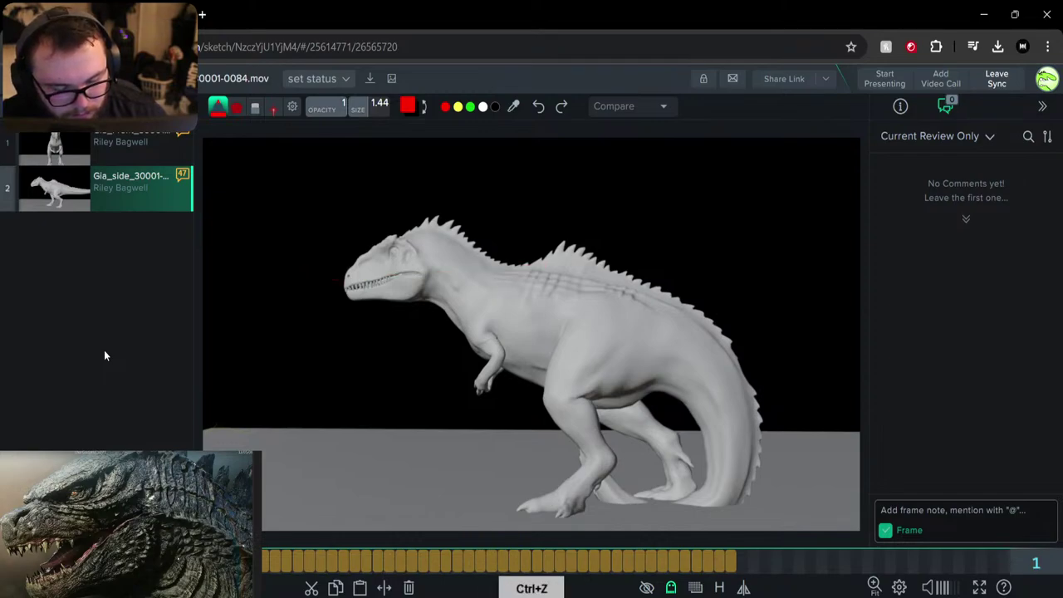
pyautogui.click(60, 158)
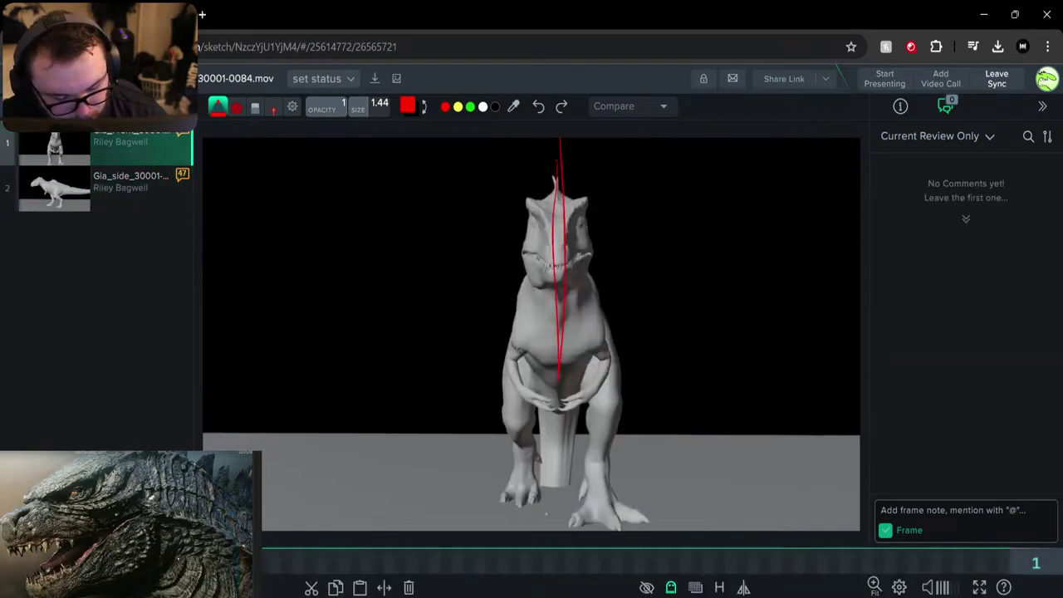
pyautogui.hotkey('ctrl', 'z')
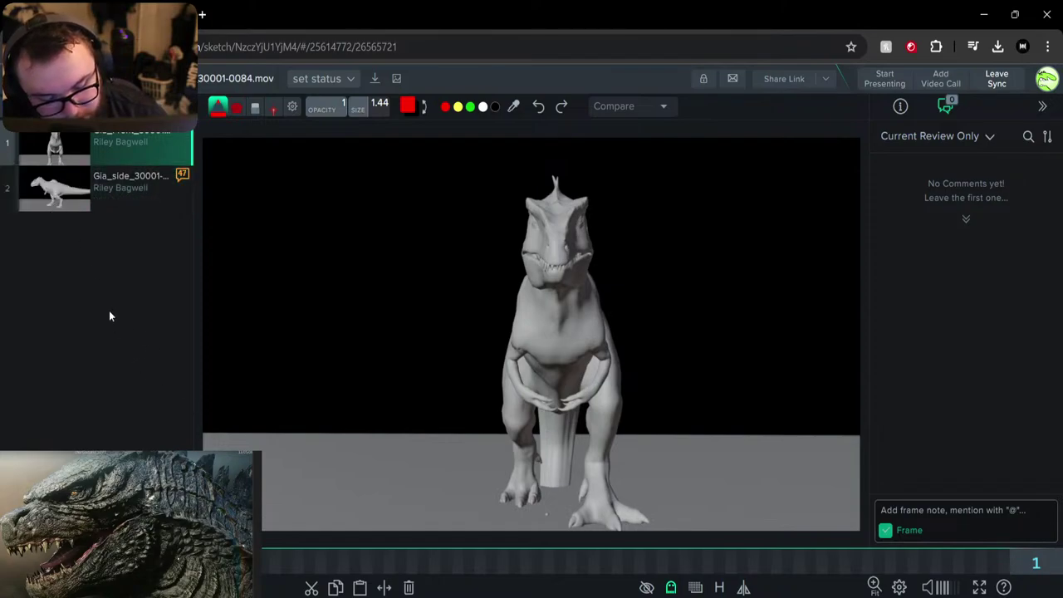
pyautogui.click(60, 197)
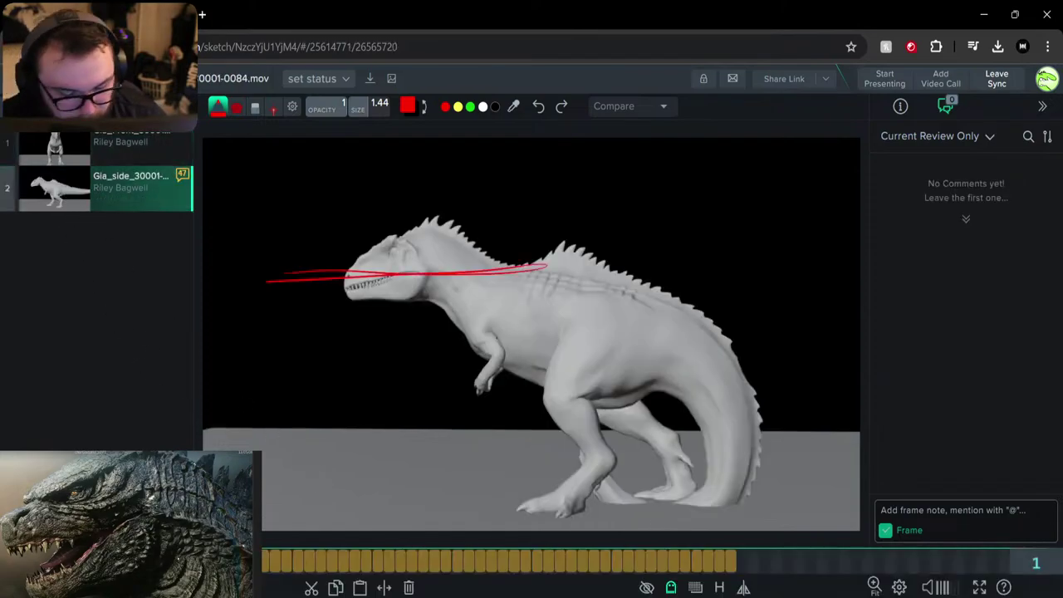
# Scrub to frame 35, mark the hip with a small red dot and draw a red vertical line through the body in front of it
pyautogui.moveTo(212, 568); pyautogui.dragTo(291, 566)
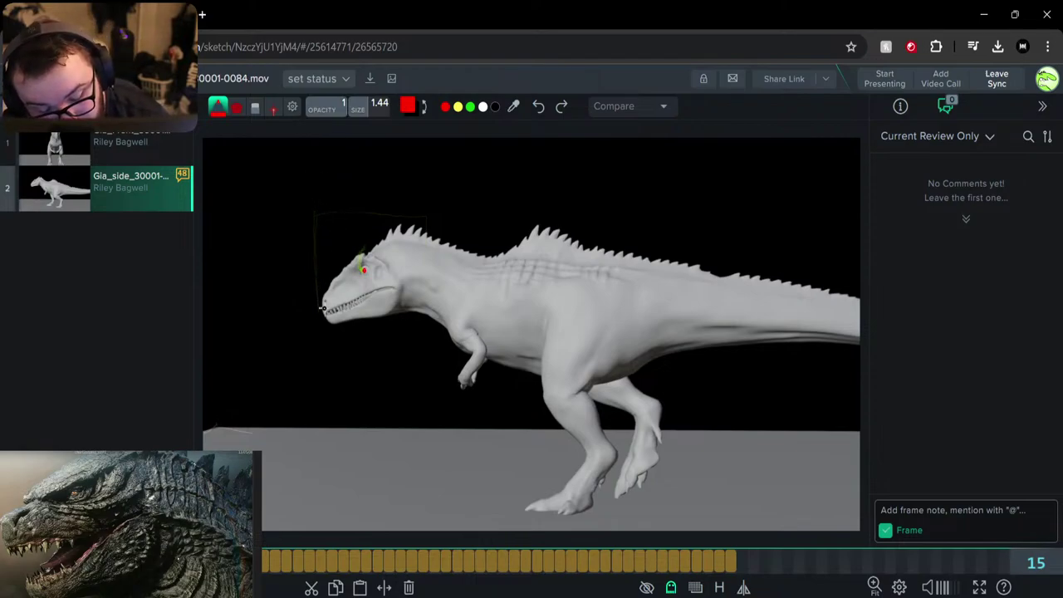
pyautogui.moveTo(323, 565); pyautogui.dragTo(341, 561)
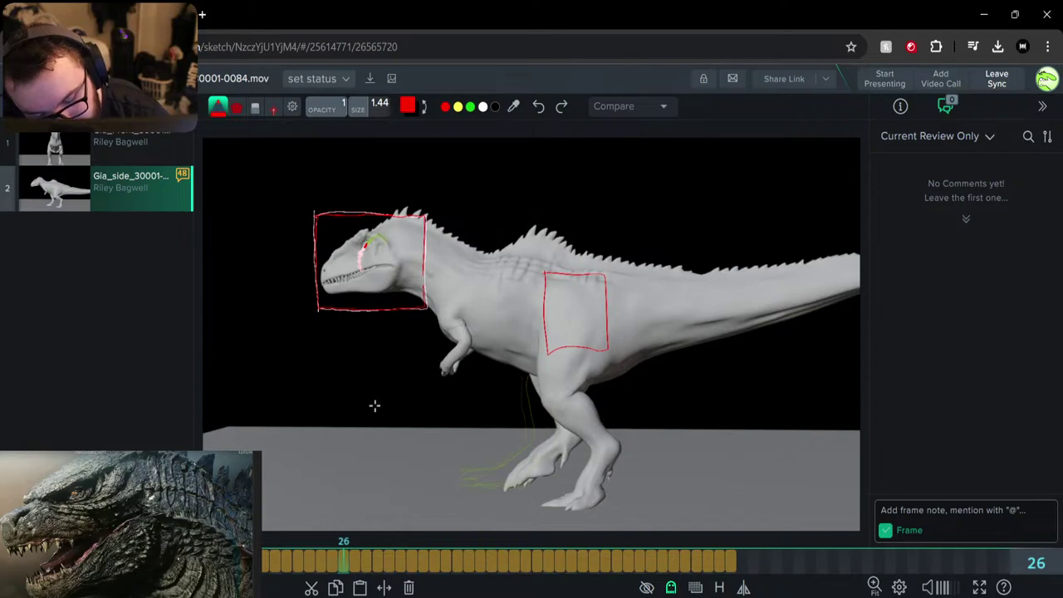
pyautogui.moveTo(335, 562); pyautogui.dragTo(445, 542)
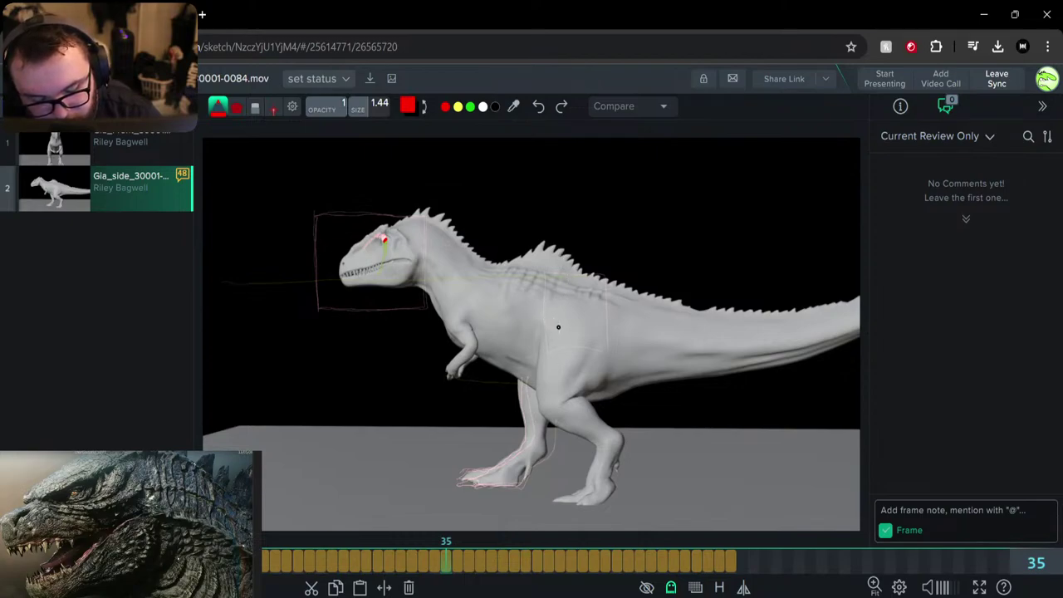
pyautogui.moveTo(558, 335); pyautogui.dragTo(566, 333)
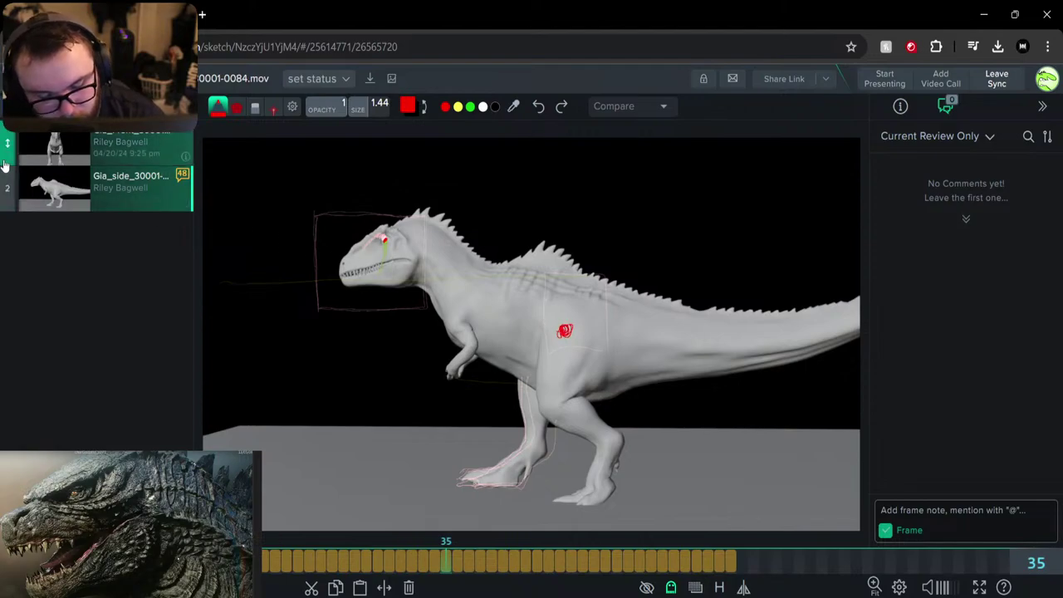
pyautogui.hotkey('ctrl', 'z')
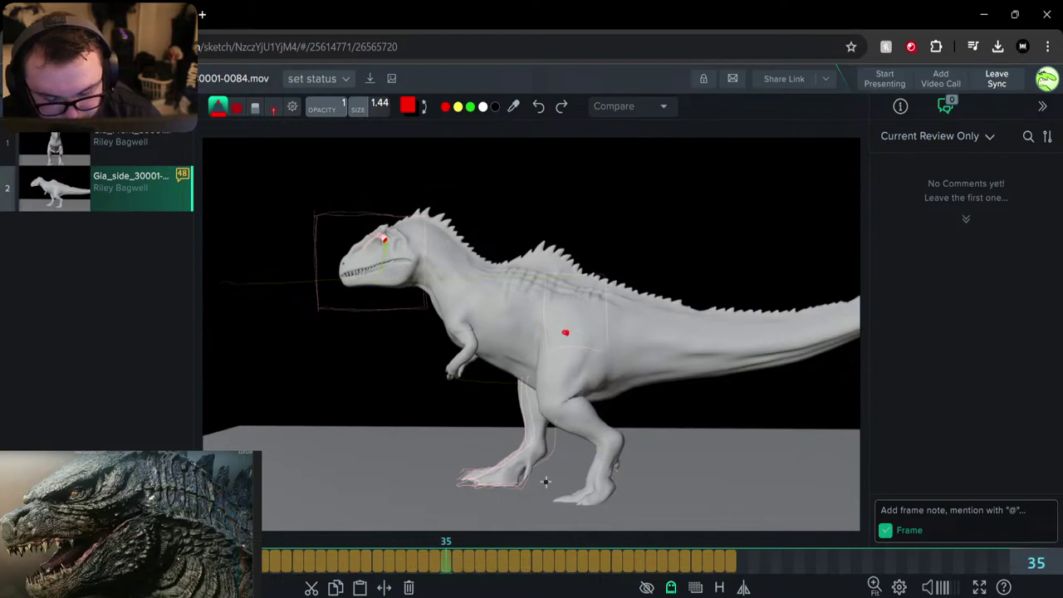
pyautogui.moveTo(536, 489); pyautogui.dragTo(537, 433)
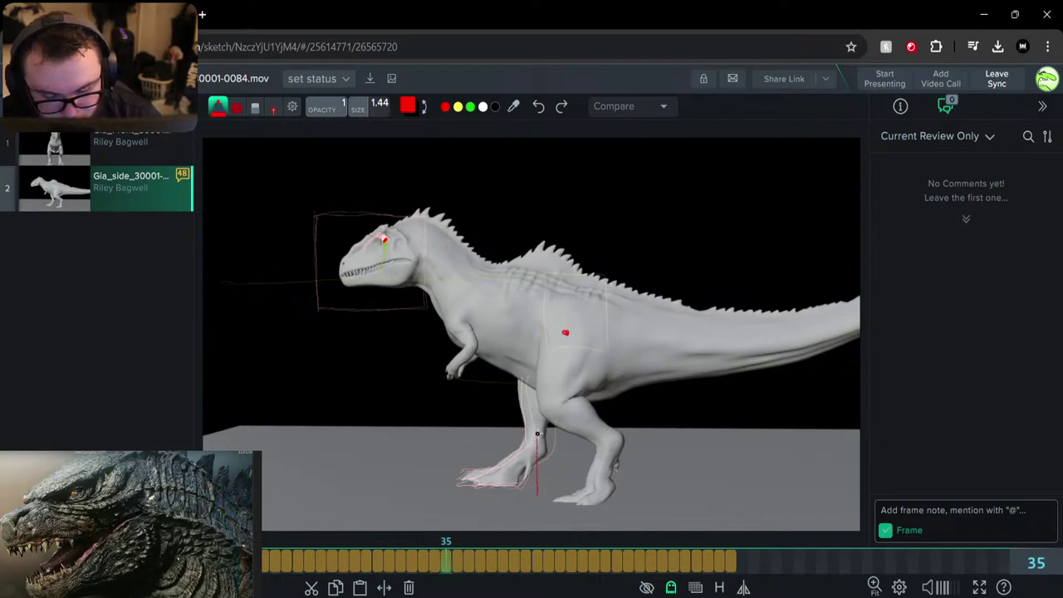
pyautogui.moveTo(538, 387); pyautogui.dragTo(530, 207)
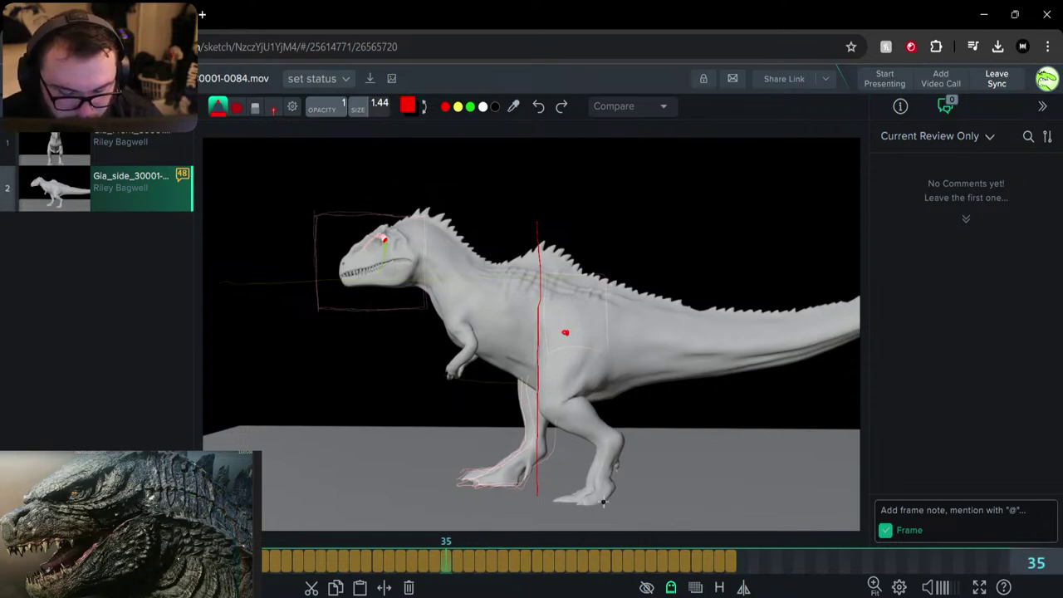
# Try red strokes over both feet, the tail and the front body outline on frame 35, and undo them
pyautogui.moveTo(596, 504)
pyautogui.mouseDown()
pyautogui.moveTo(553, 497)
pyautogui.moveTo(593, 502)
pyautogui.moveTo(581, 499)
pyautogui.mouseUp()
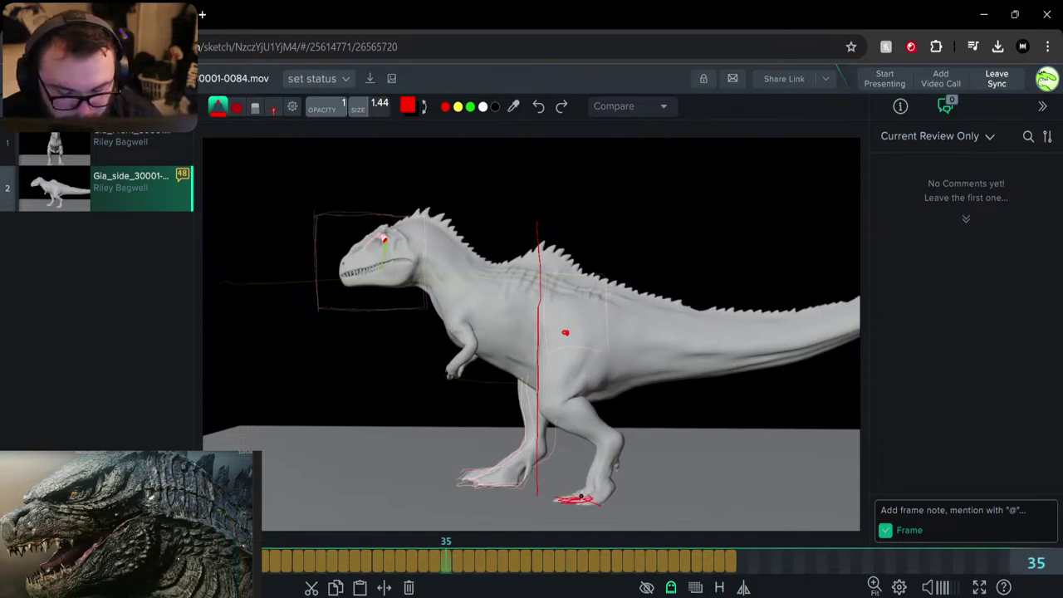
pyautogui.moveTo(522, 490); pyautogui.dragTo(456, 489)
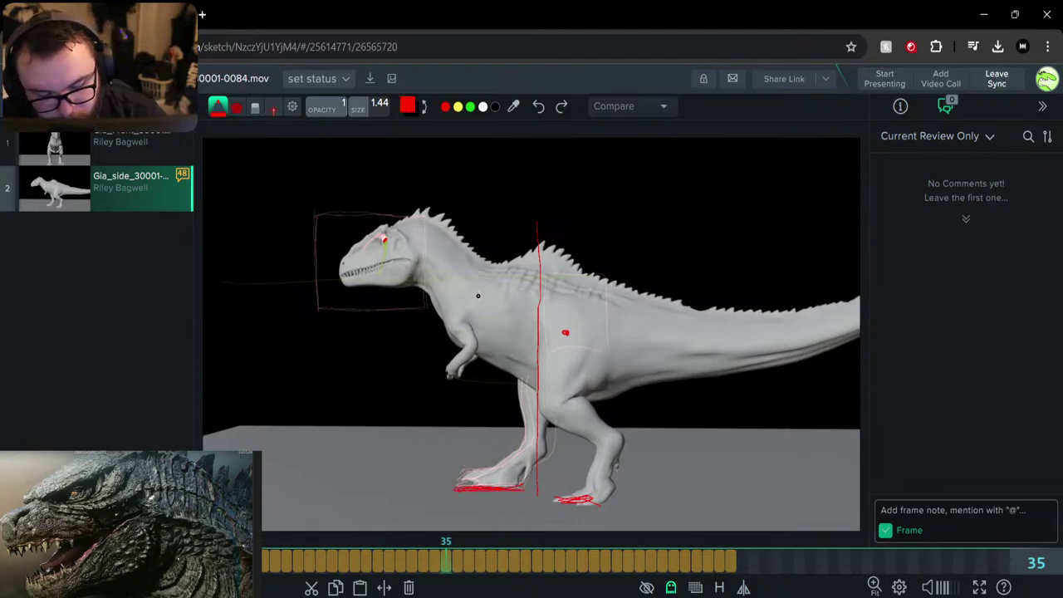
pyautogui.moveTo(587, 277); pyautogui.dragTo(847, 288)
pyautogui.moveTo(592, 386)
pyautogui.mouseDown()
pyautogui.moveTo(698, 365)
pyautogui.moveTo(883, 261)
pyautogui.mouseUp()
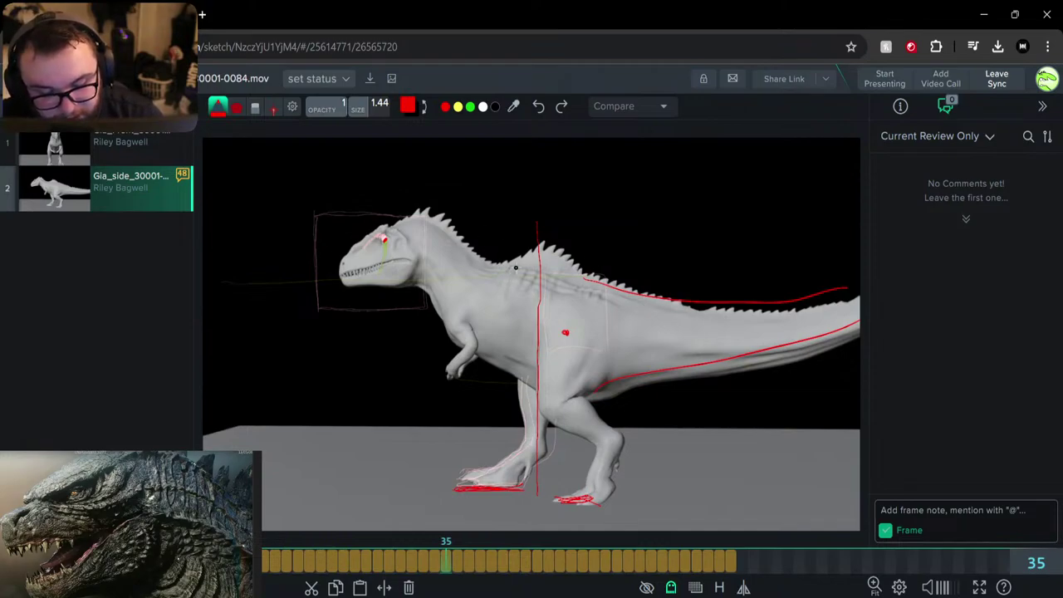
pyautogui.moveTo(515, 268)
pyautogui.mouseDown()
pyautogui.moveTo(463, 235)
pyautogui.moveTo(325, 273)
pyautogui.moveTo(459, 373)
pyautogui.moveTo(510, 384)
pyautogui.mouseUp()
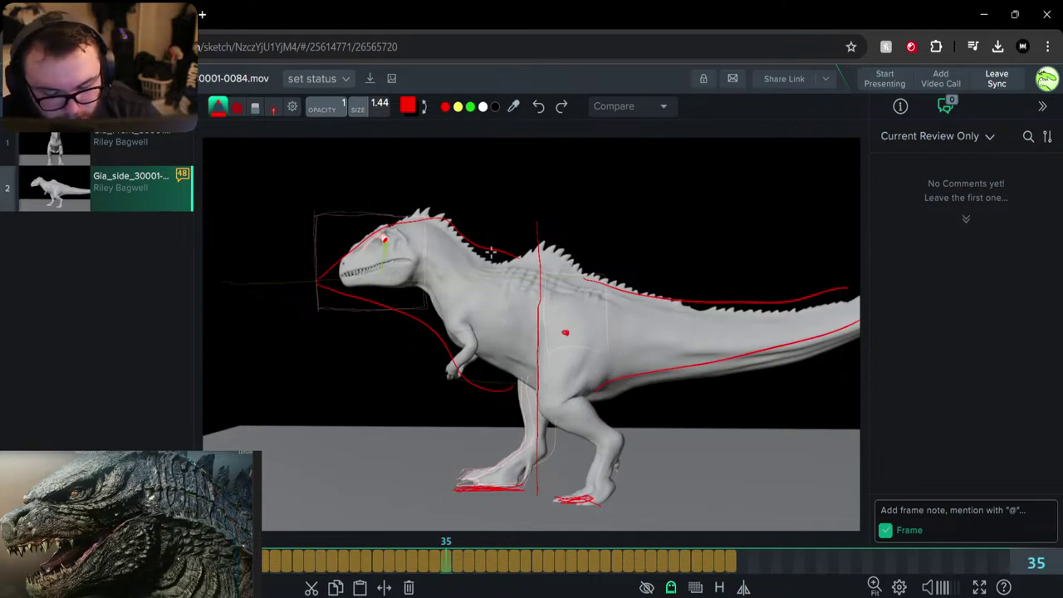
pyautogui.hotkey('ctrl', 'z')
pyautogui.hotkey('ctrl', 'z')
pyautogui.hotkey('ctrl', 'z')
pyautogui.hotkey('ctrl', 'z')
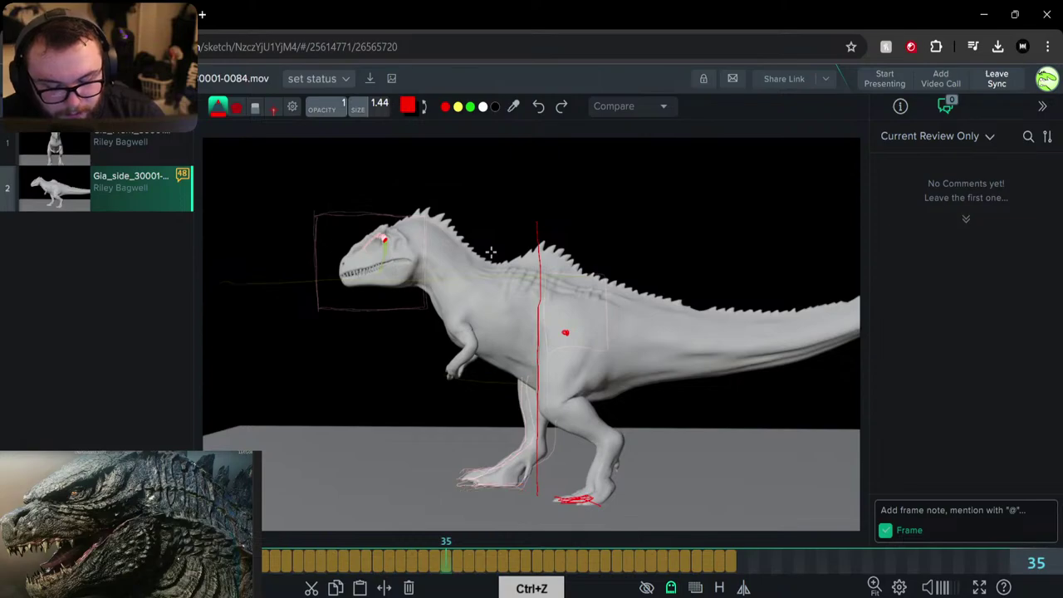
pyautogui.hotkey('ctrl', 'z')
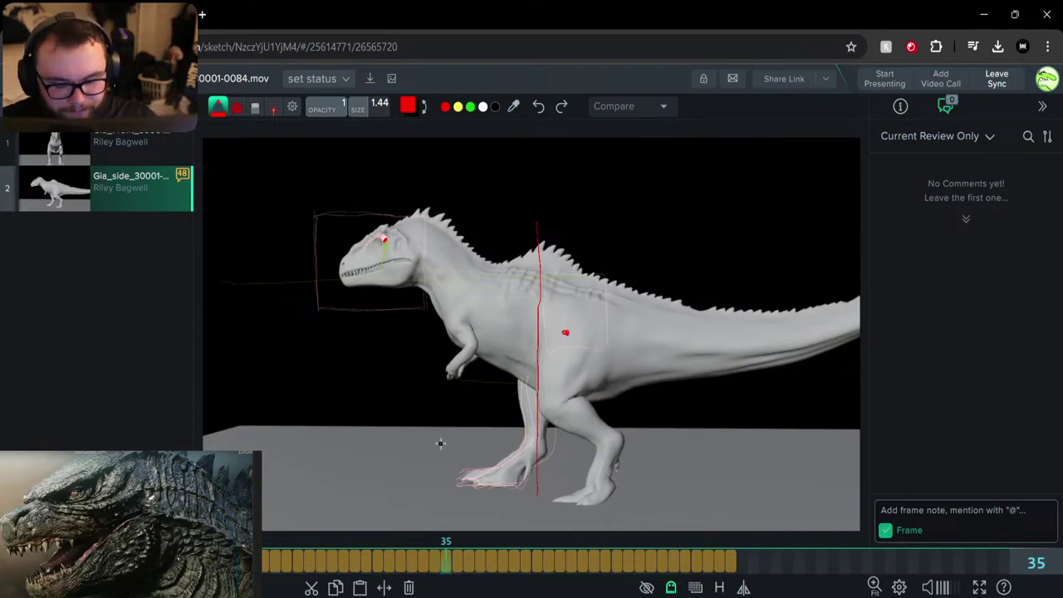
# Draw red contour lines along the belly and back forward of the vertical line on frame 35, and advance to frame 40
pyautogui.moveTo(449, 565)
pyautogui.mouseDown()
pyautogui.moveTo(422, 564)
pyautogui.moveTo(489, 566)
pyautogui.moveTo(435, 568)
pyautogui.moveTo(445, 568)
pyautogui.mouseUp()
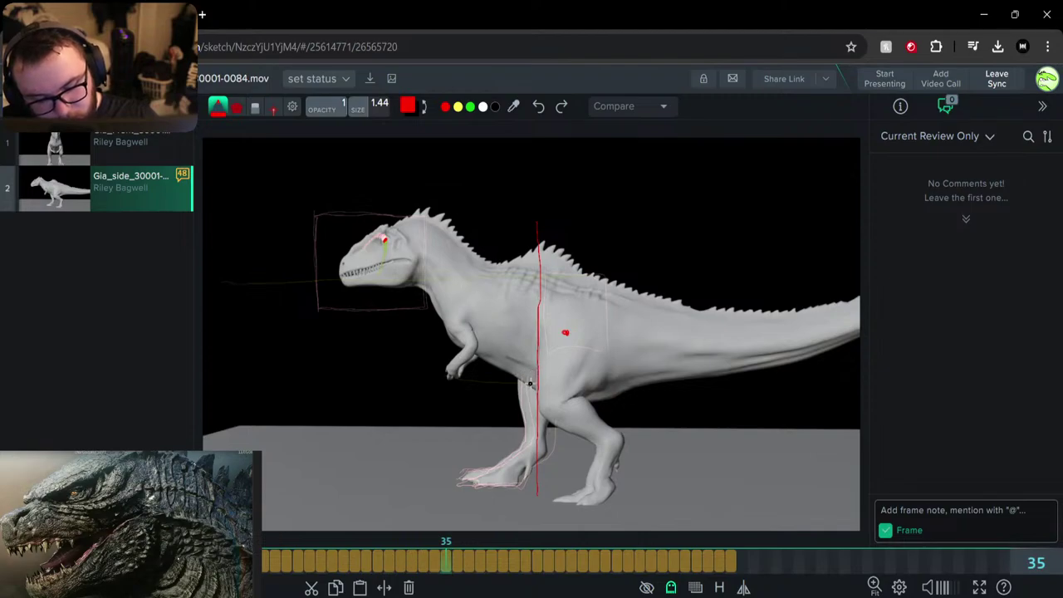
pyautogui.moveTo(536, 388); pyautogui.dragTo(430, 334)
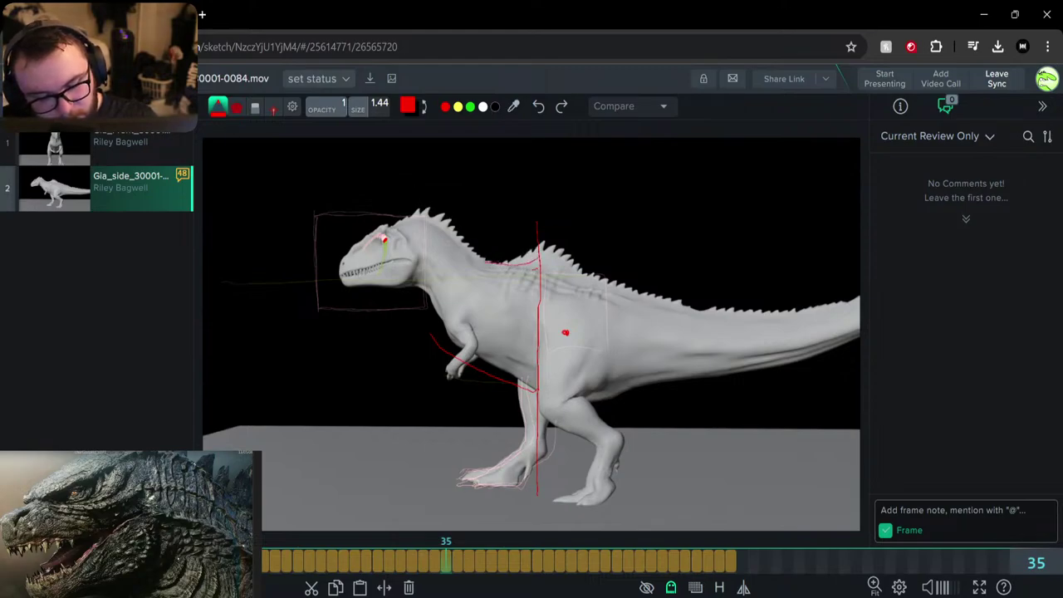
pyautogui.hotkey('ctrl', 'z')
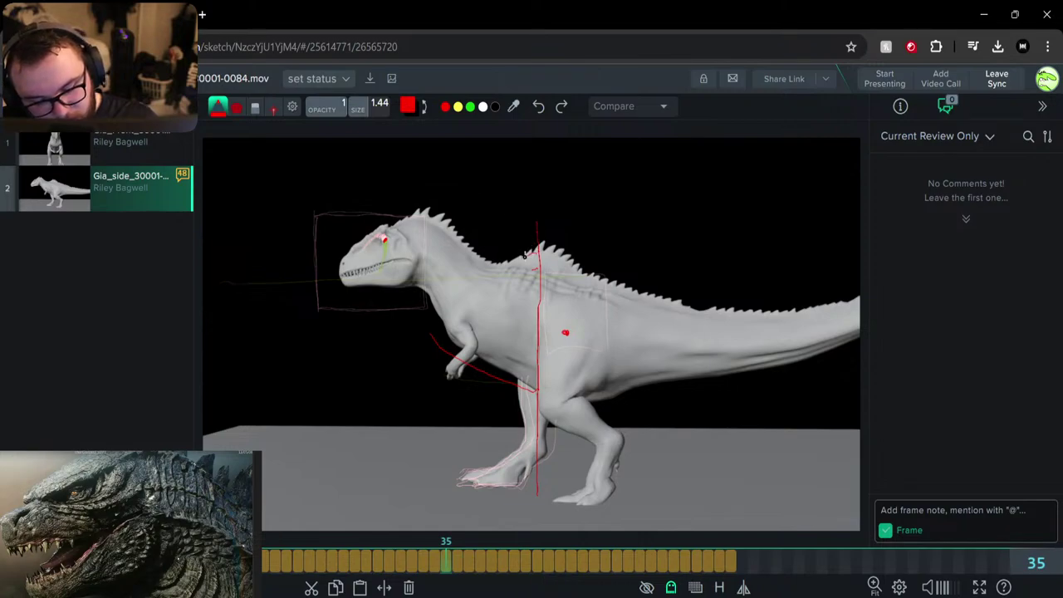
pyautogui.moveTo(525, 255); pyautogui.dragTo(499, 267)
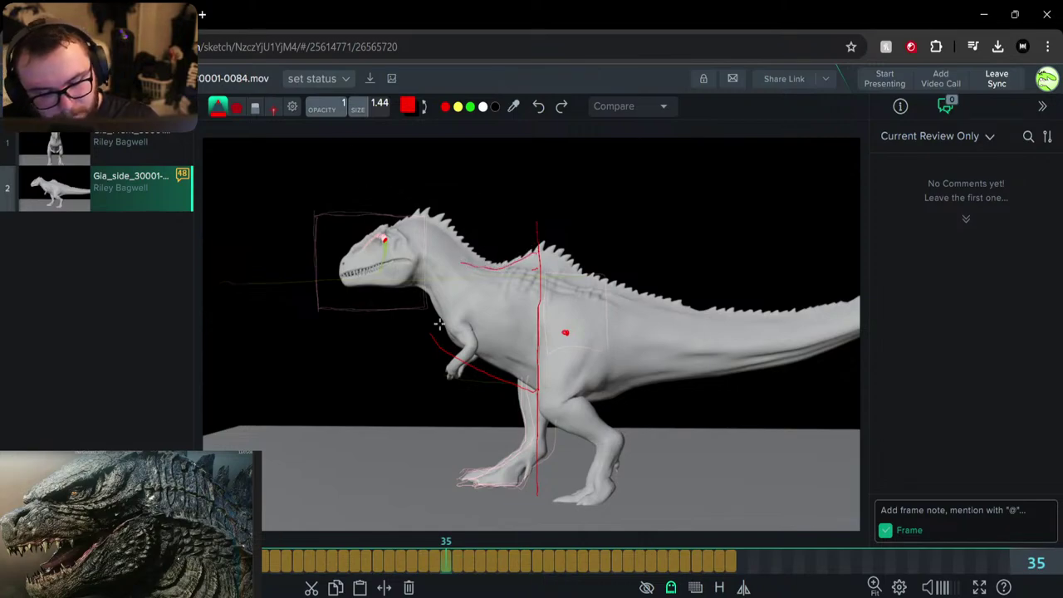
pyautogui.moveTo(444, 563); pyautogui.dragTo(503, 564)
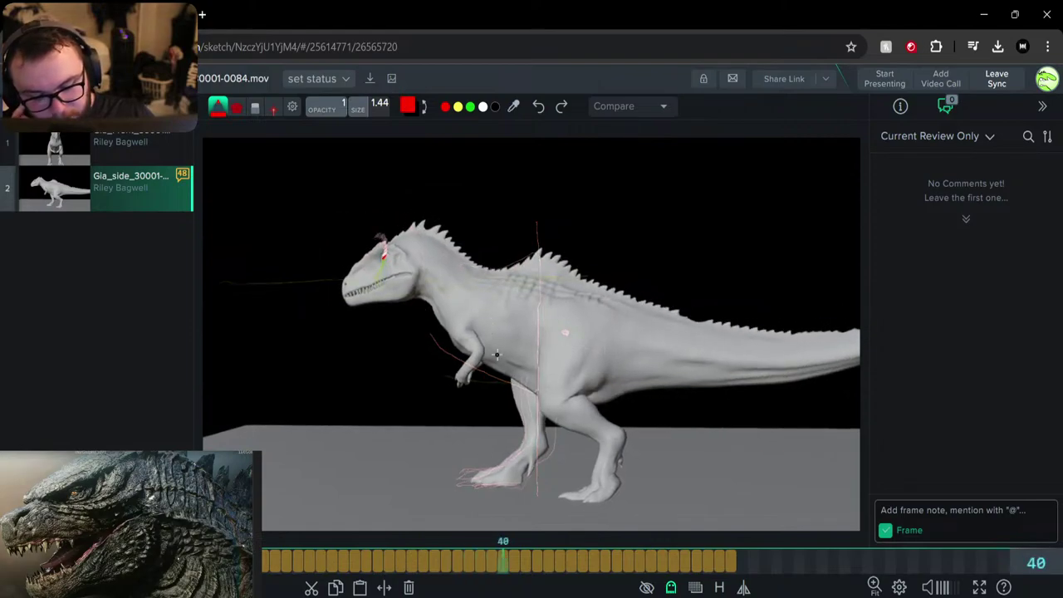
# Outline the dinosaur's belly, back, neck and head in red on frame 40
pyautogui.moveTo(536, 383); pyautogui.dragTo(440, 318)
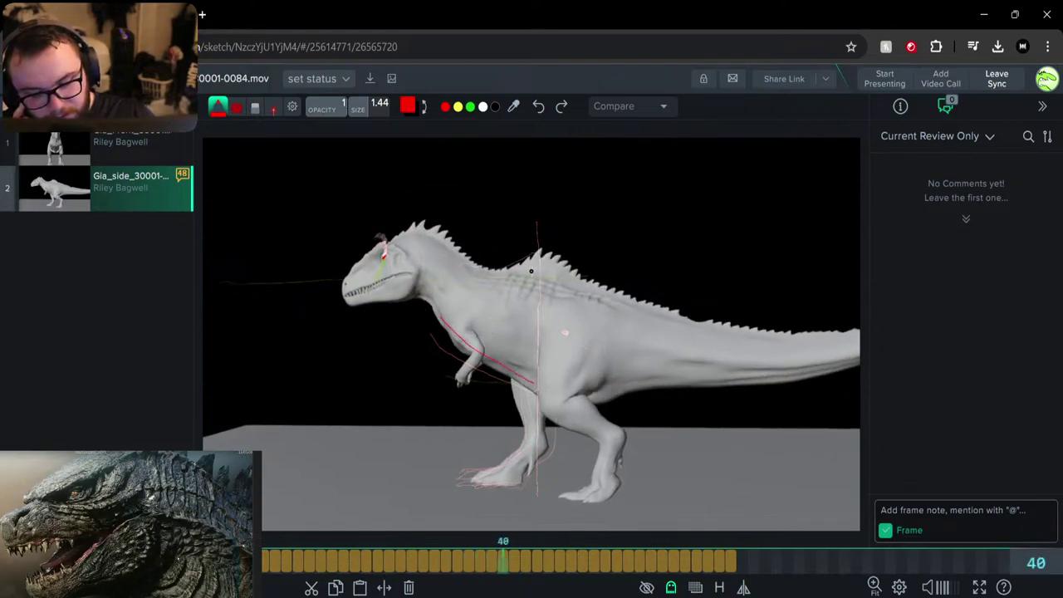
pyautogui.moveTo(540, 244)
pyautogui.mouseDown()
pyautogui.moveTo(504, 263)
pyautogui.moveTo(461, 244)
pyautogui.mouseUp()
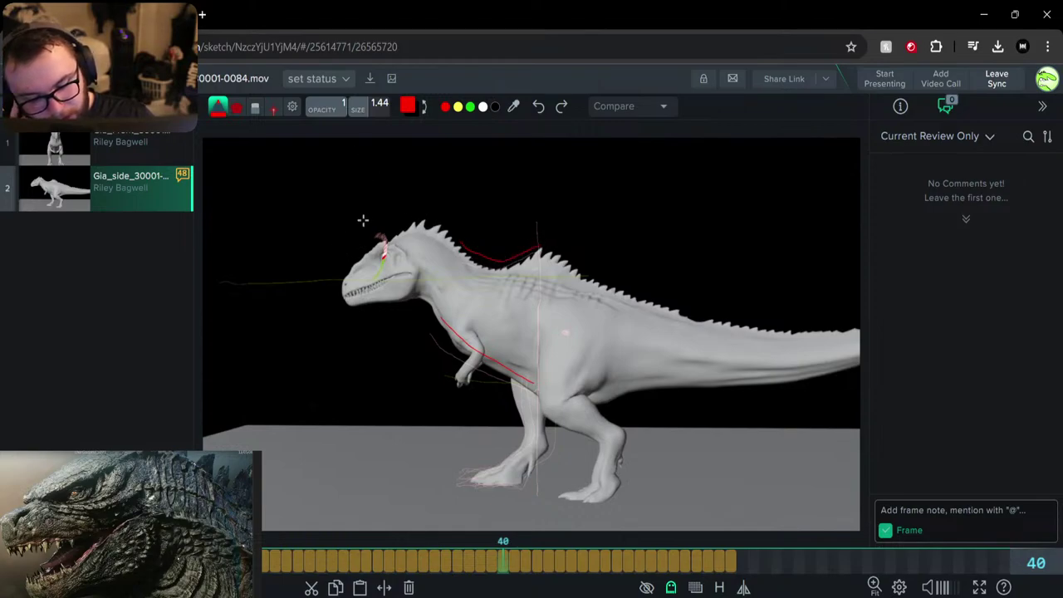
pyautogui.moveTo(382, 230)
pyautogui.mouseDown()
pyautogui.moveTo(347, 249)
pyautogui.moveTo(356, 233)
pyautogui.moveTo(330, 261)
pyautogui.moveTo(347, 296)
pyautogui.moveTo(413, 286)
pyautogui.moveTo(444, 324)
pyautogui.mouseUp()
pyautogui.moveTo(463, 243)
pyautogui.mouseDown()
pyautogui.moveTo(427, 215)
pyautogui.moveTo(384, 227)
pyautogui.mouseUp()
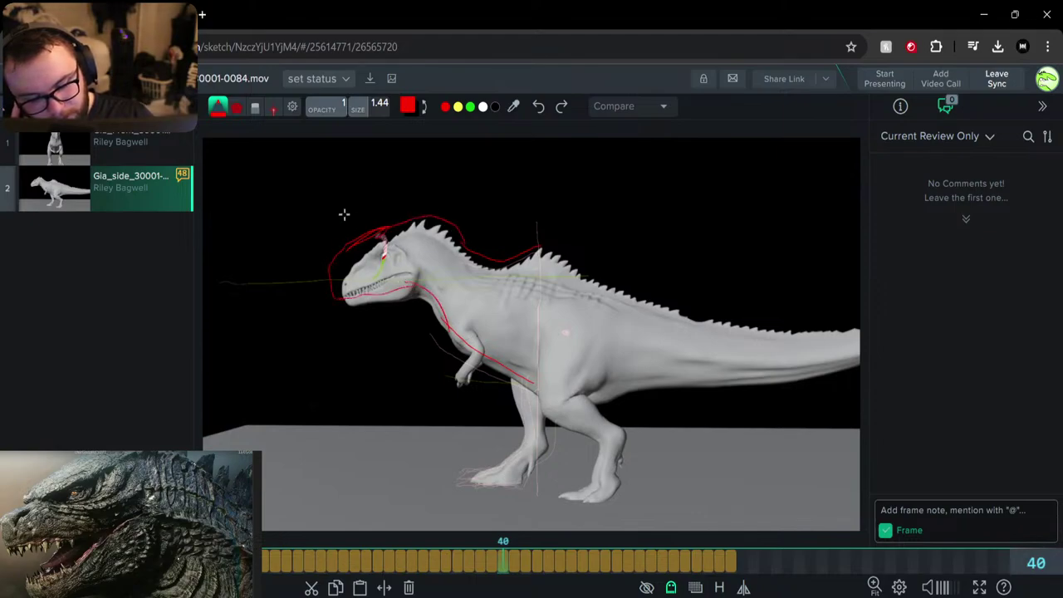
pyautogui.moveTo(501, 564)
pyautogui.mouseDown()
pyautogui.moveTo(287, 563)
pyautogui.moveTo(526, 565)
pyautogui.moveTo(503, 566)
pyautogui.mouseUp()
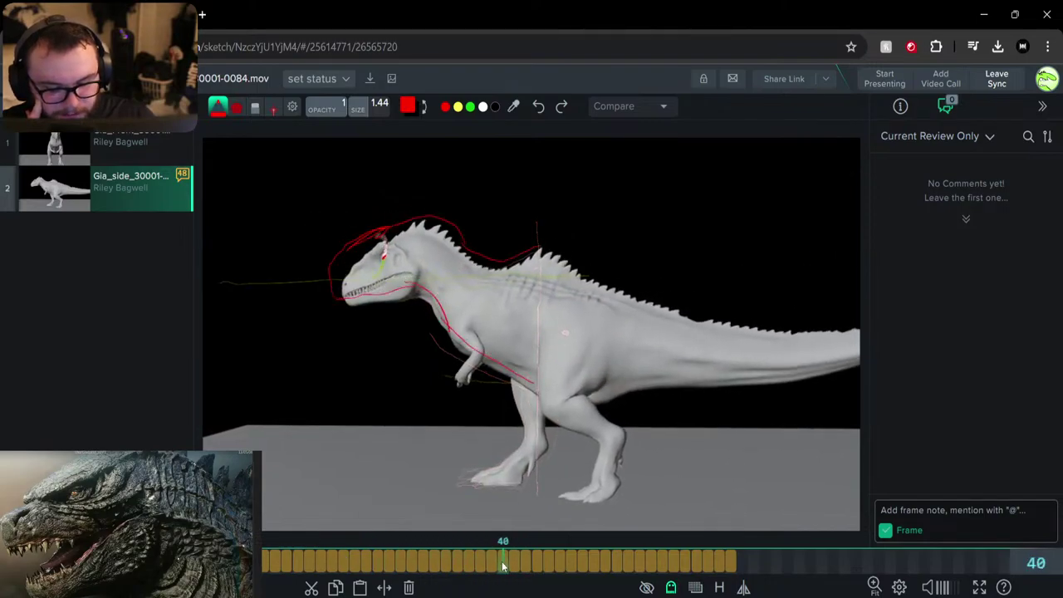
# Erase the whole red body and head outline from frame 40 and switch back to the brush
pyautogui.click(256, 106)
pyautogui.moveTo(363, 216)
pyautogui.mouseDown()
pyautogui.moveTo(378, 298)
pyautogui.moveTo(355, 320)
pyautogui.moveTo(368, 304)
pyautogui.mouseUp()
pyautogui.moveTo(432, 294)
pyautogui.mouseDown()
pyautogui.moveTo(460, 346)
pyautogui.moveTo(543, 404)
pyautogui.mouseUp()
pyautogui.moveTo(403, 222); pyautogui.dragTo(390, 228)
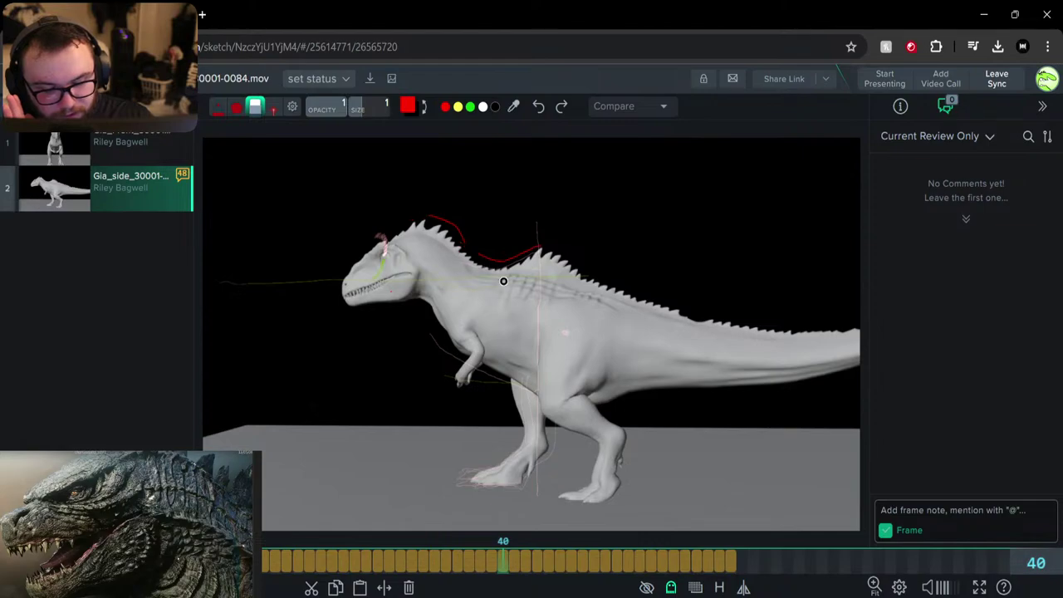
pyautogui.moveTo(504, 280)
pyautogui.mouseDown()
pyautogui.moveTo(503, 267)
pyautogui.moveTo(545, 252)
pyautogui.moveTo(502, 262)
pyautogui.mouseUp()
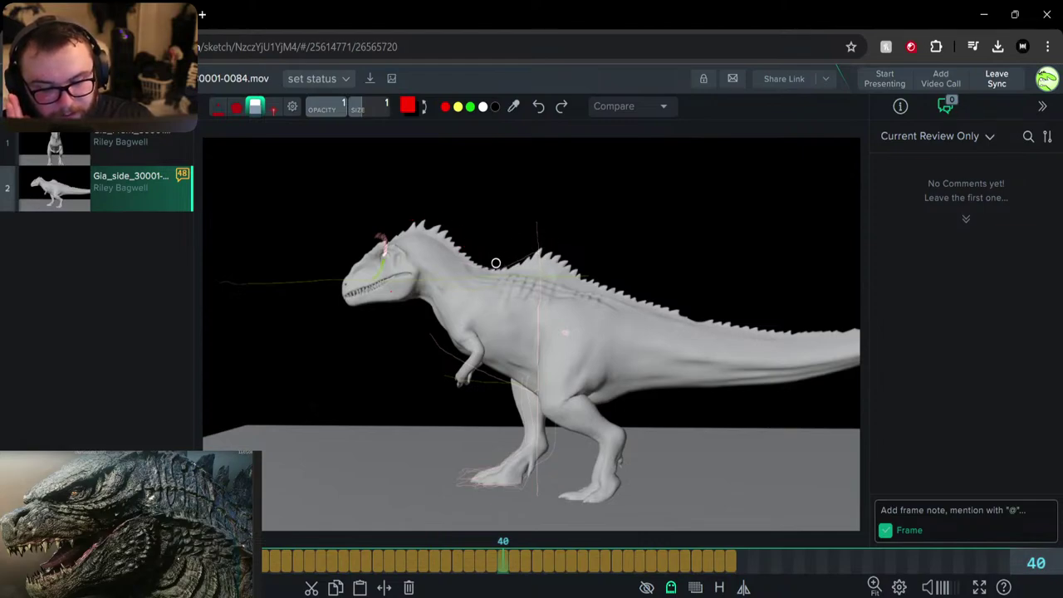
pyautogui.click(217, 108)
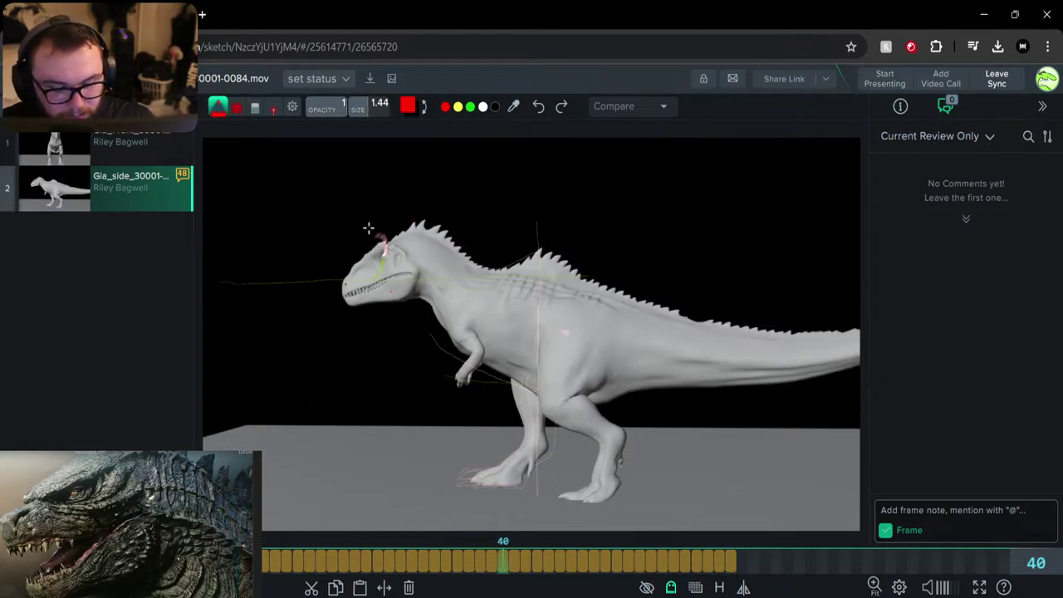
# Try red contour strokes along the dinosaur's back and neck on frame 40, and undo them
pyautogui.scroll(6, 371, 264)
pyautogui.moveTo(488, 232)
pyautogui.mouseDown()
pyautogui.moveTo(475, 259)
pyautogui.moveTo(485, 252)
pyautogui.mouseUp()
pyautogui.scroll(-8, 428, 290)
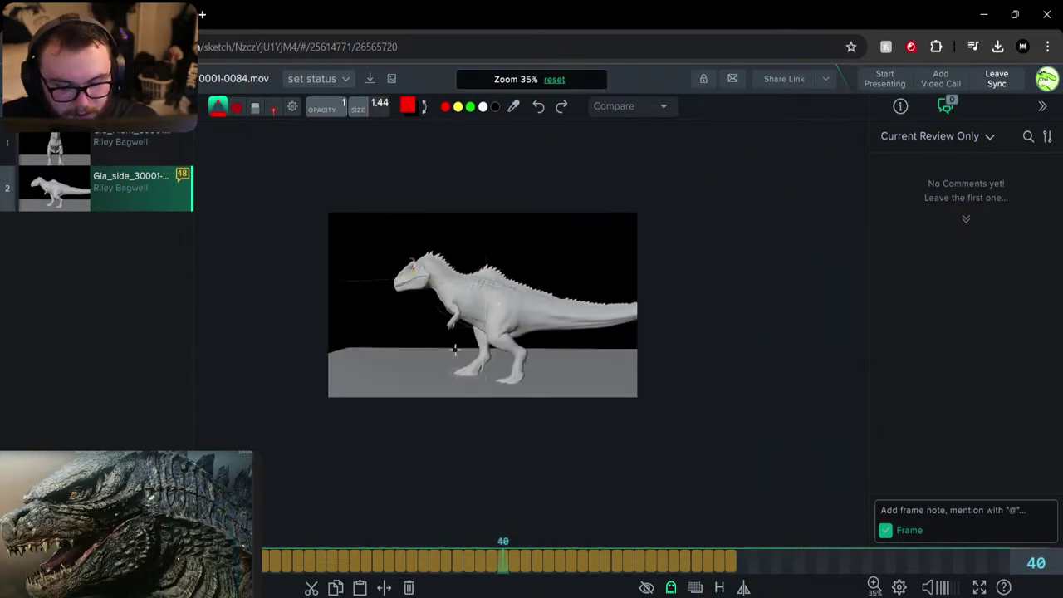
pyautogui.scroll(3, 403, 303)
pyautogui.moveTo(410, 318); pyautogui.dragTo(376, 379, button='middle')
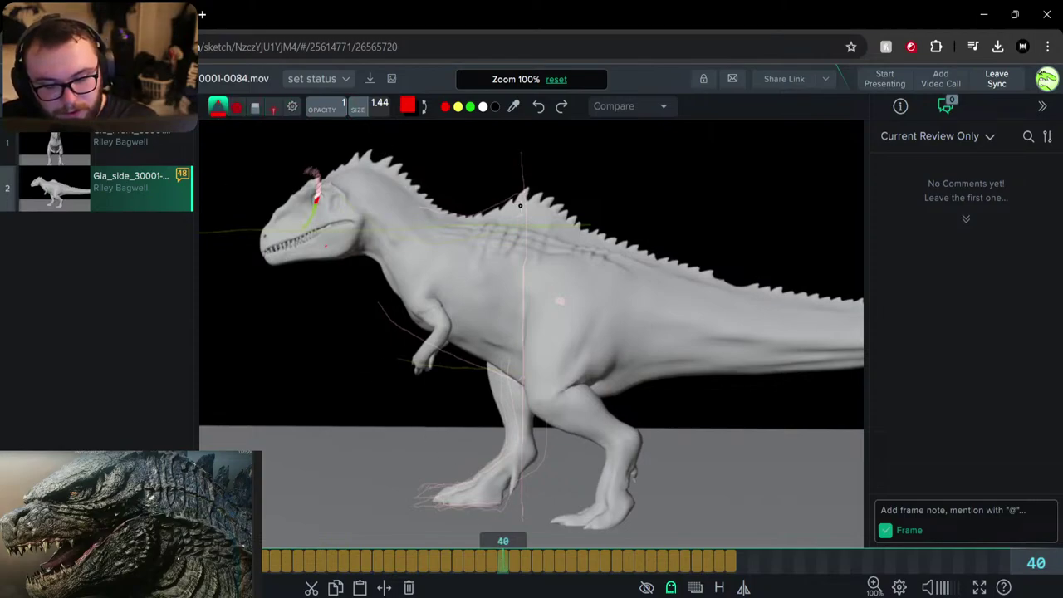
pyautogui.moveTo(520, 199)
pyautogui.mouseDown()
pyautogui.moveTo(431, 225)
pyautogui.moveTo(347, 185)
pyautogui.mouseUp()
pyautogui.moveTo(405, 224); pyautogui.dragTo(328, 172)
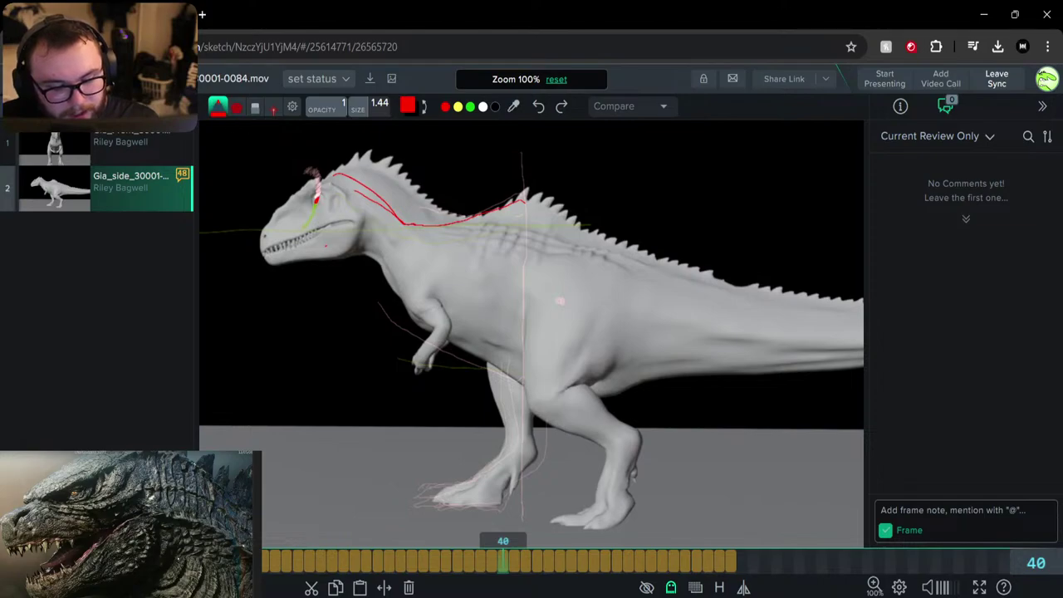
pyautogui.hotkey('ctrl', 'z')
pyautogui.hotkey('ctrl', 'z')
pyautogui.hotkey('ctrl', 'z')
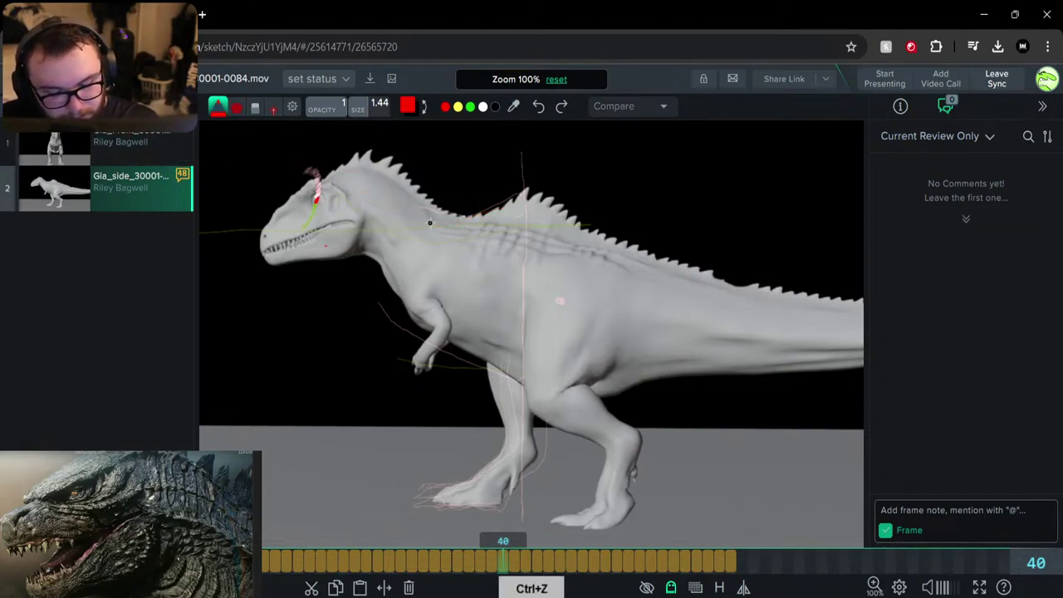
# Draw red contour lines along the back, neck, jaw, chest and belly on frame 40, with a small curved mark at the neck base
pyautogui.moveTo(423, 220); pyautogui.dragTo(519, 202)
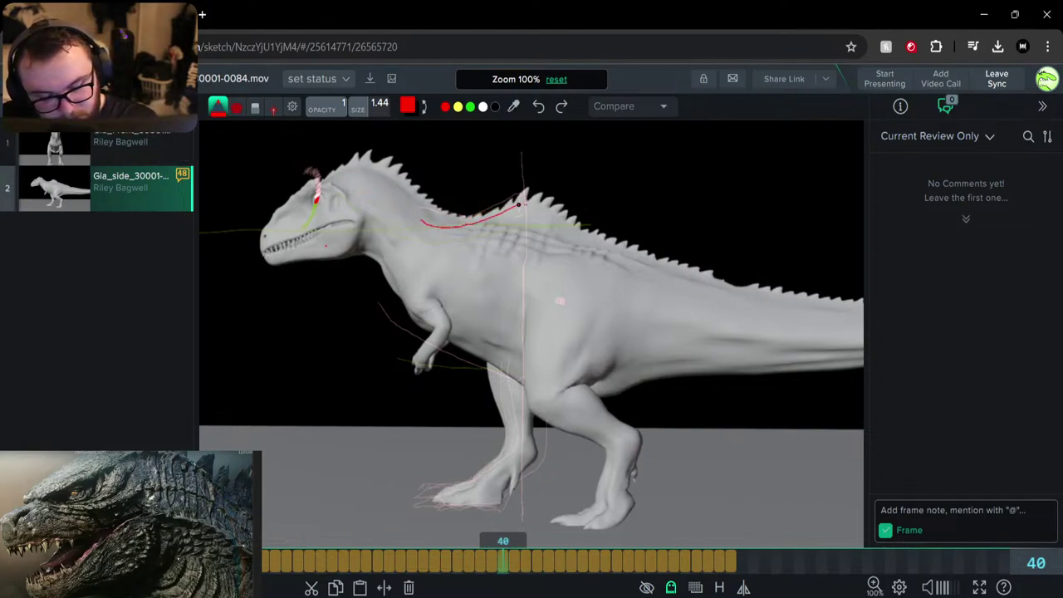
pyautogui.moveTo(415, 211)
pyautogui.mouseDown()
pyautogui.moveTo(357, 164)
pyautogui.moveTo(417, 217)
pyautogui.mouseUp()
pyautogui.moveTo(364, 159); pyautogui.dragTo(320, 179)
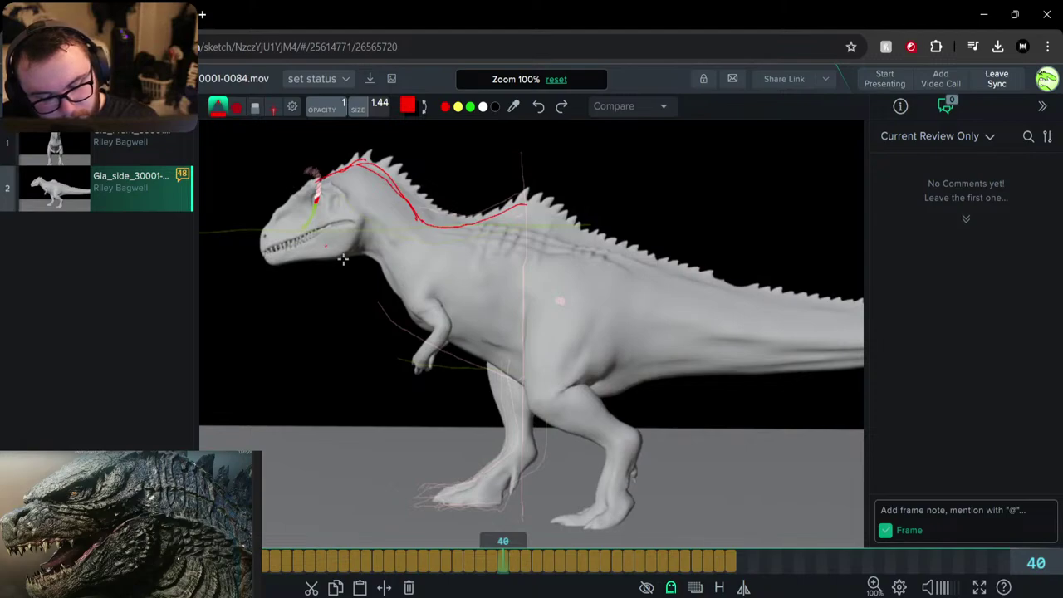
pyautogui.moveTo(318, 260)
pyautogui.mouseDown()
pyautogui.moveTo(357, 252)
pyautogui.moveTo(379, 308)
pyautogui.moveTo(465, 361)
pyautogui.mouseUp()
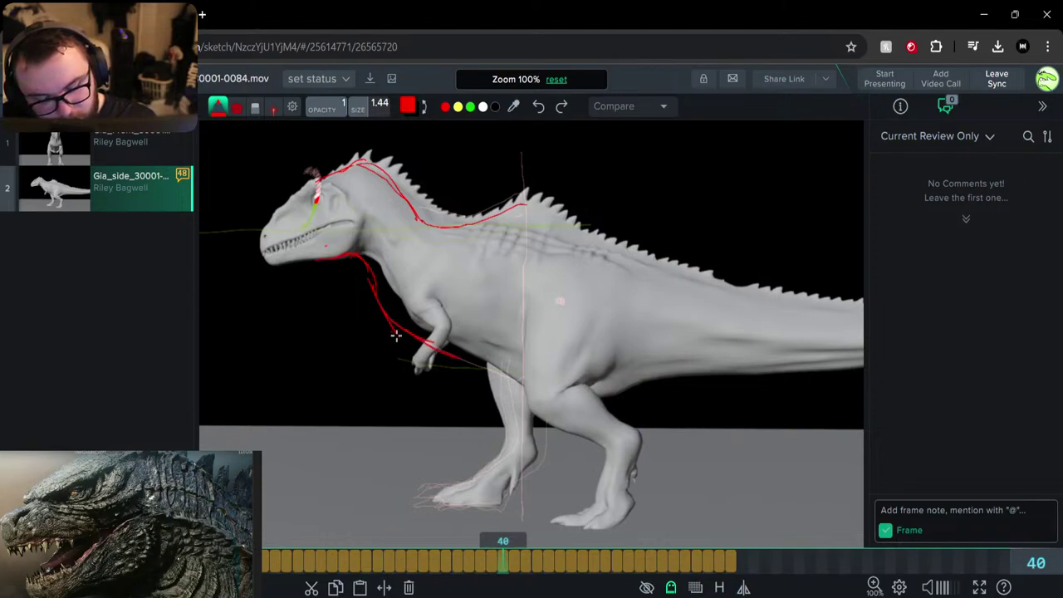
pyautogui.moveTo(396, 335); pyautogui.dragTo(508, 367)
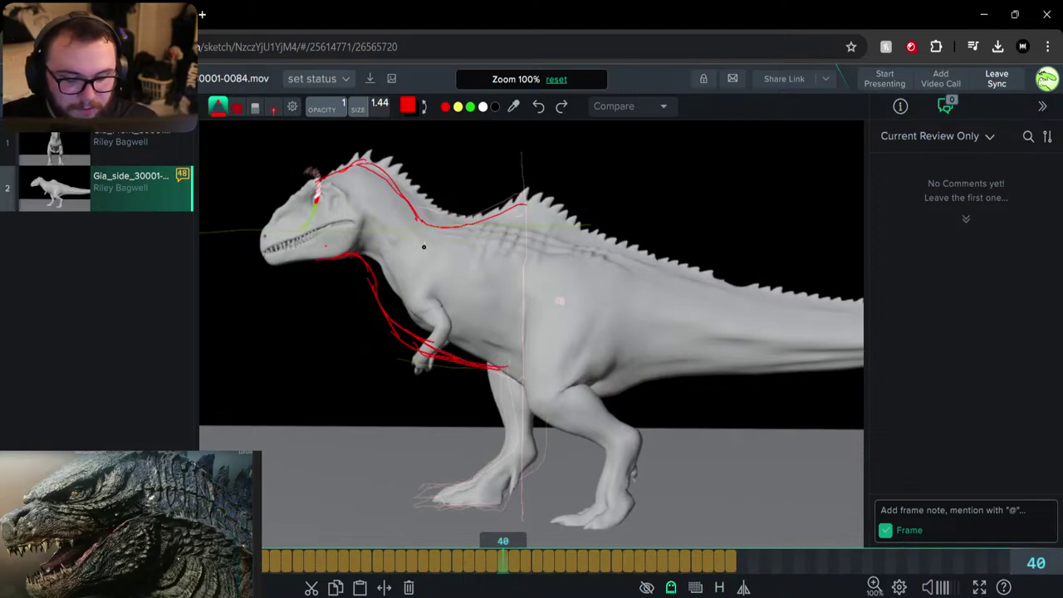
pyautogui.moveTo(391, 255); pyautogui.dragTo(402, 234)
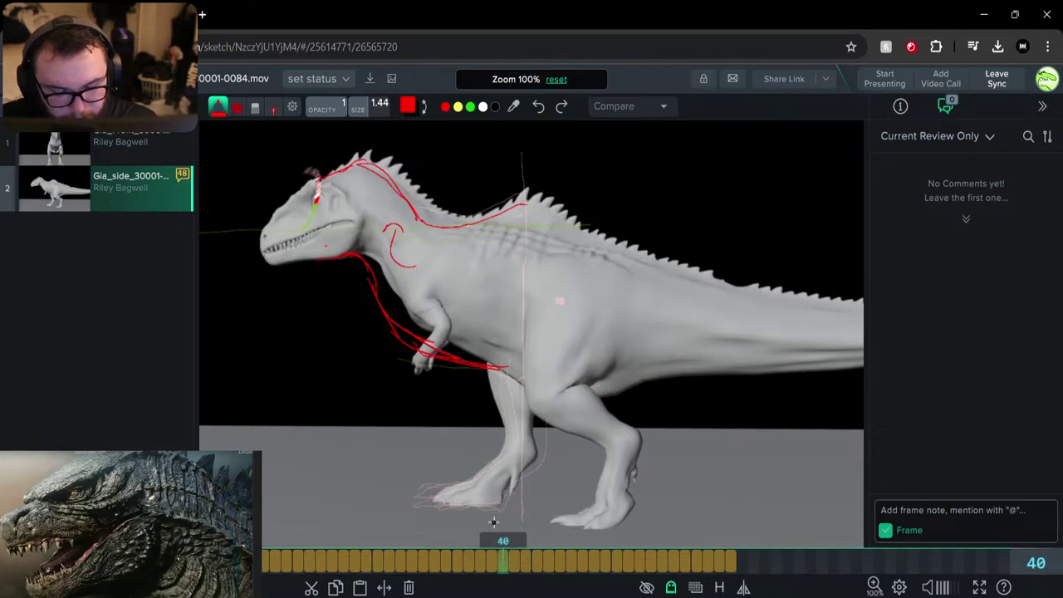
# Go to frame 30 and outline the dinosaur's belly, back, neck and head in red
pyautogui.moveTo(502, 561)
pyautogui.mouseDown()
pyautogui.moveTo(355, 565)
pyautogui.moveTo(389, 567)
pyautogui.mouseUp()
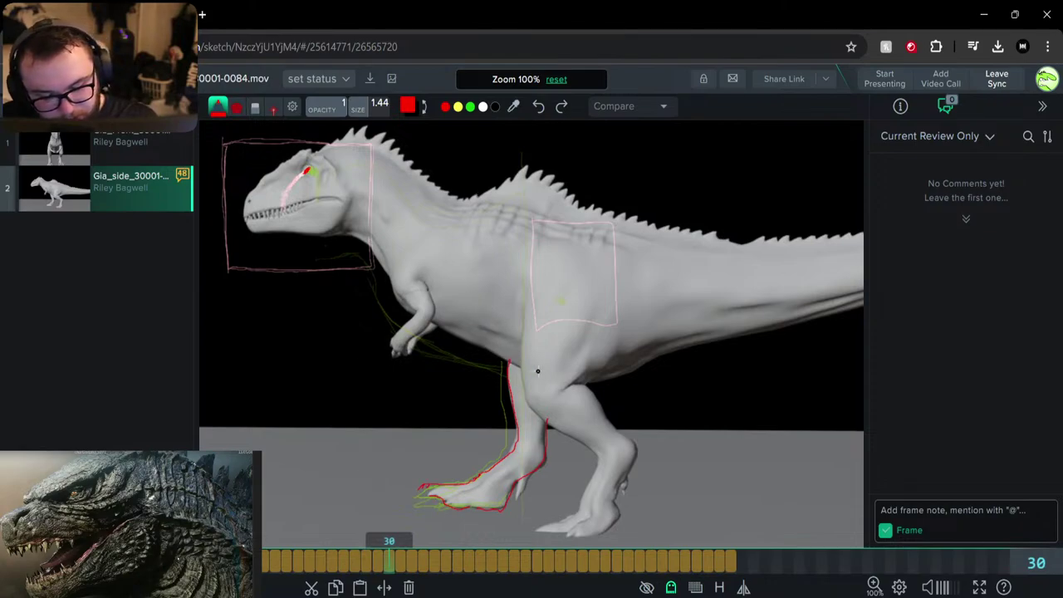
pyautogui.moveTo(516, 363)
pyautogui.mouseDown()
pyautogui.moveTo(404, 309)
pyautogui.moveTo(380, 272)
pyautogui.mouseUp()
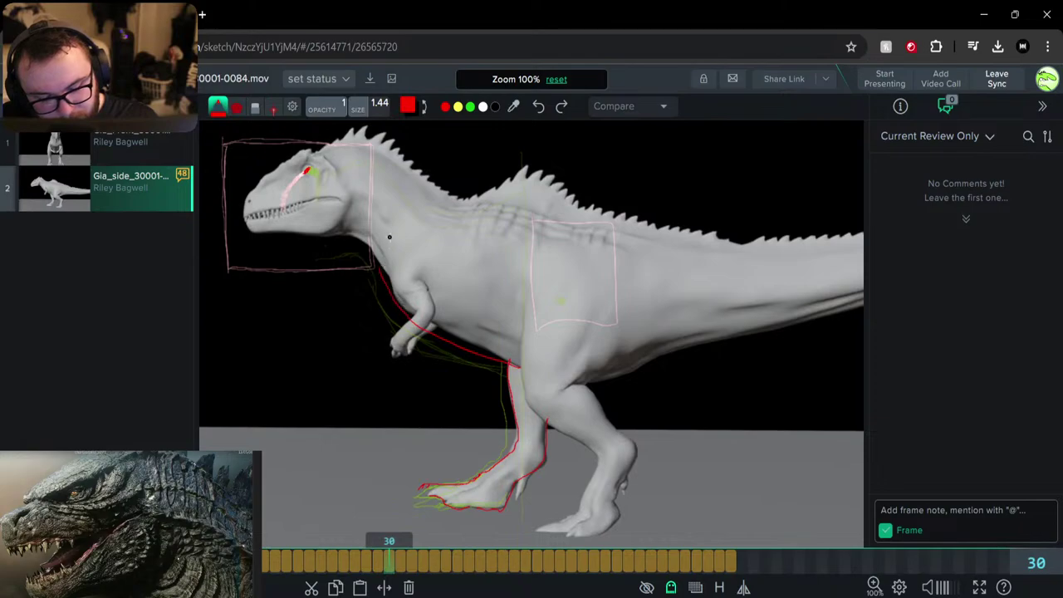
pyautogui.moveTo(535, 172)
pyautogui.mouseDown()
pyautogui.moveTo(455, 194)
pyautogui.moveTo(412, 171)
pyautogui.mouseUp()
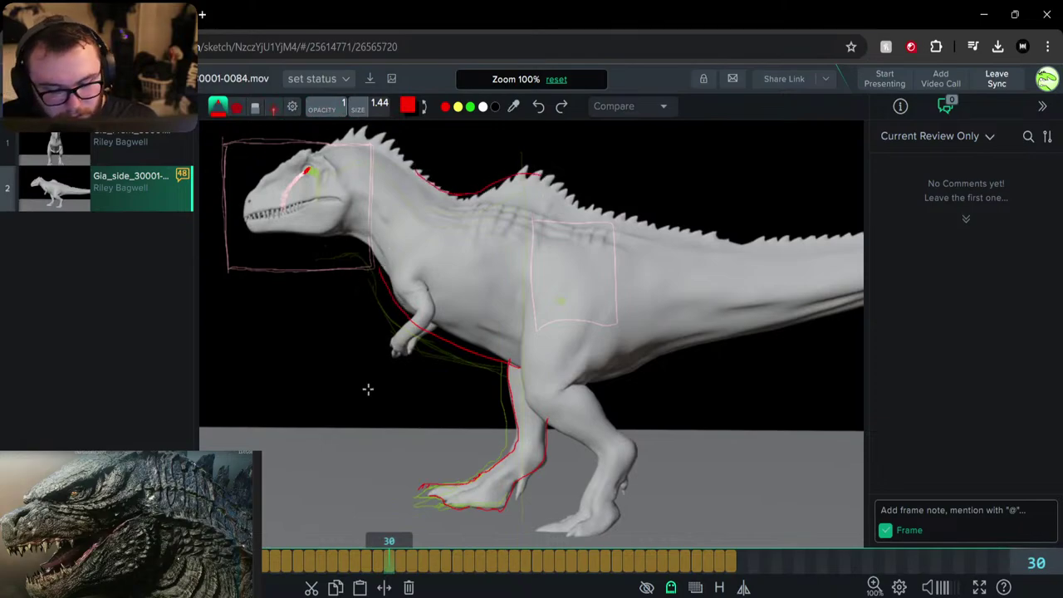
pyautogui.moveTo(379, 280)
pyautogui.mouseDown()
pyautogui.moveTo(342, 232)
pyautogui.moveTo(237, 227)
pyautogui.moveTo(234, 203)
pyautogui.moveTo(242, 221)
pyautogui.moveTo(305, 135)
pyautogui.moveTo(391, 151)
pyautogui.moveTo(419, 176)
pyautogui.mouseUp()
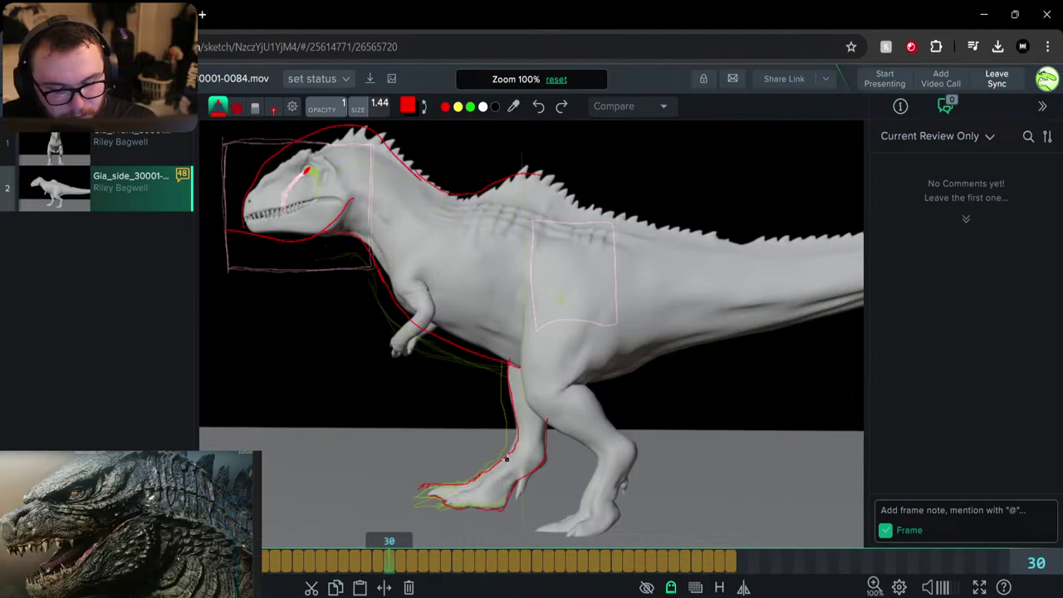
# Compare the contours on frame 40 with earlier frames, and play the side-view walk up to frame 77
pyautogui.moveTo(516, 569); pyautogui.dragTo(503, 573)
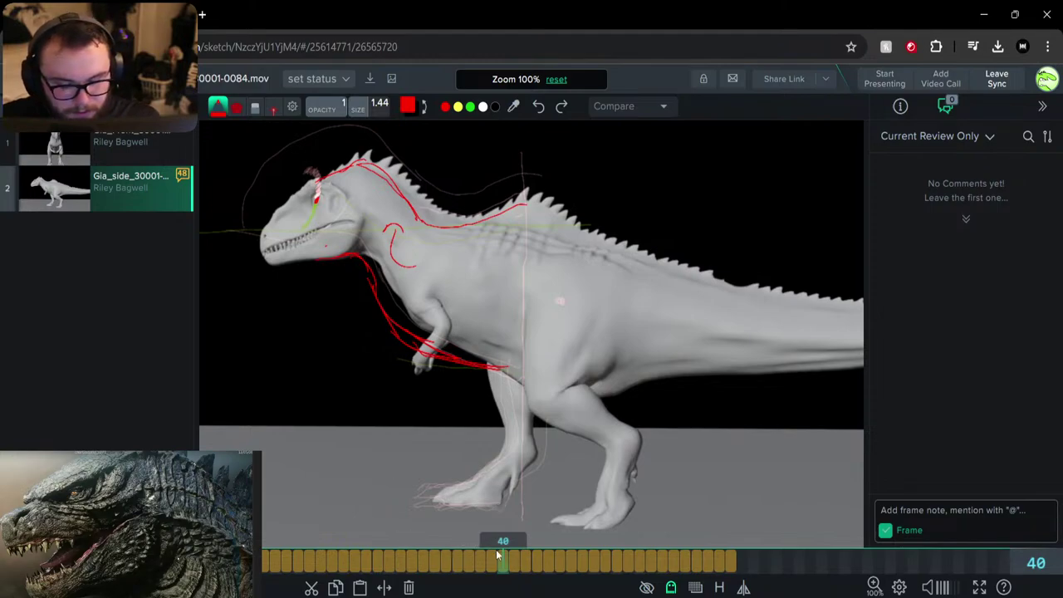
pyautogui.moveTo(498, 554); pyautogui.dragTo(191, 540)
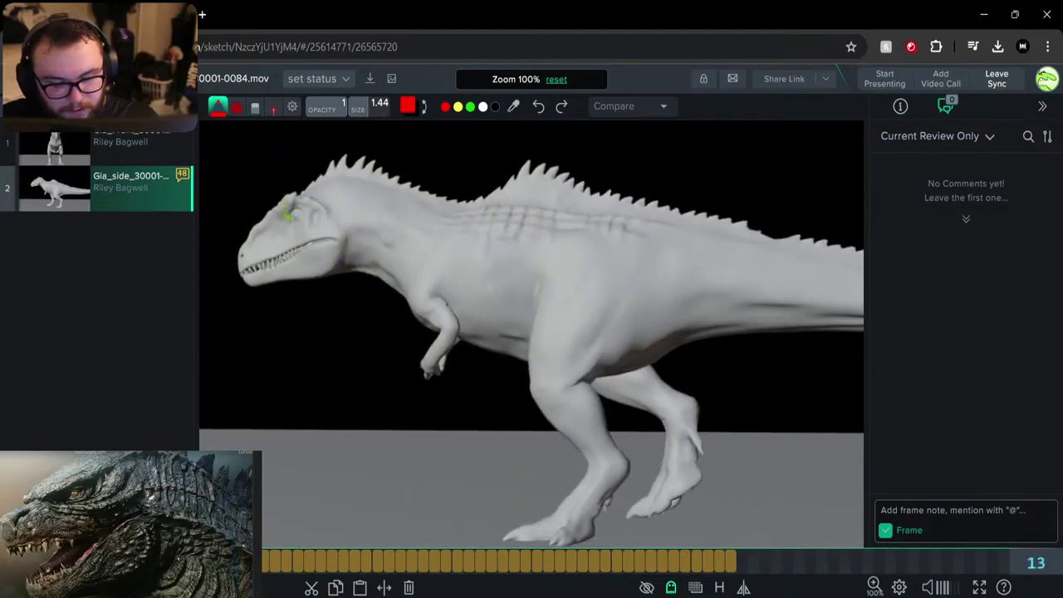
pyautogui.press('space')
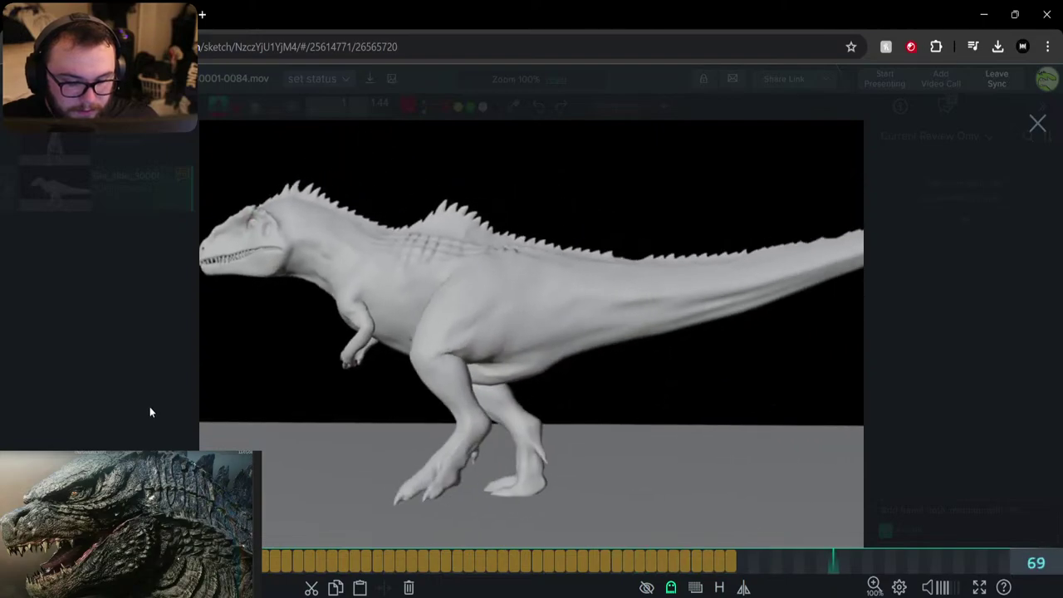
pyautogui.press('space')
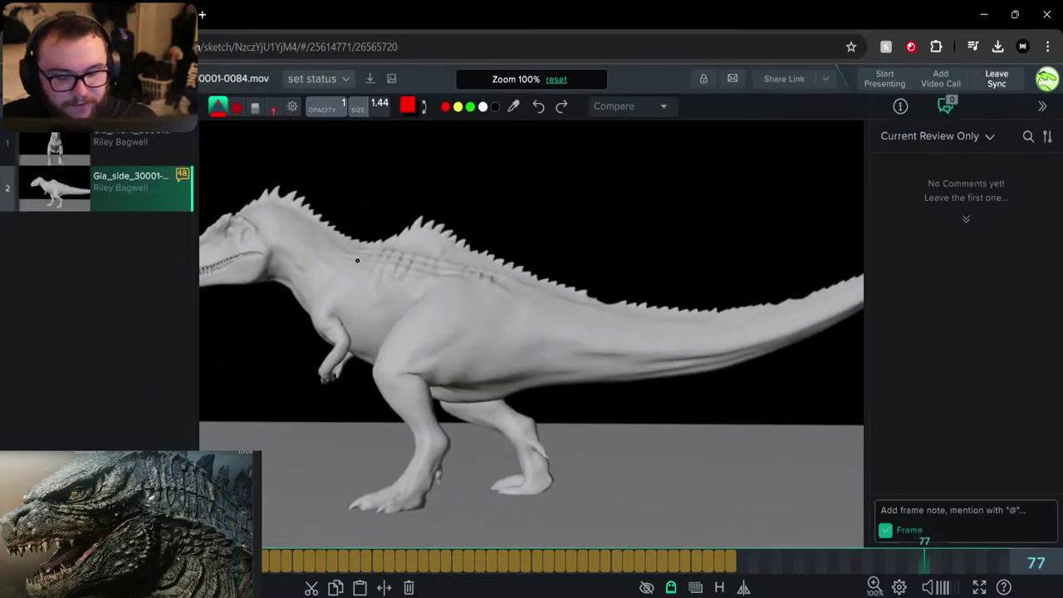
# Try short red marks on the chest and hip on frame 77, and undo them
pyautogui.moveTo(332, 289); pyautogui.dragTo(335, 296)
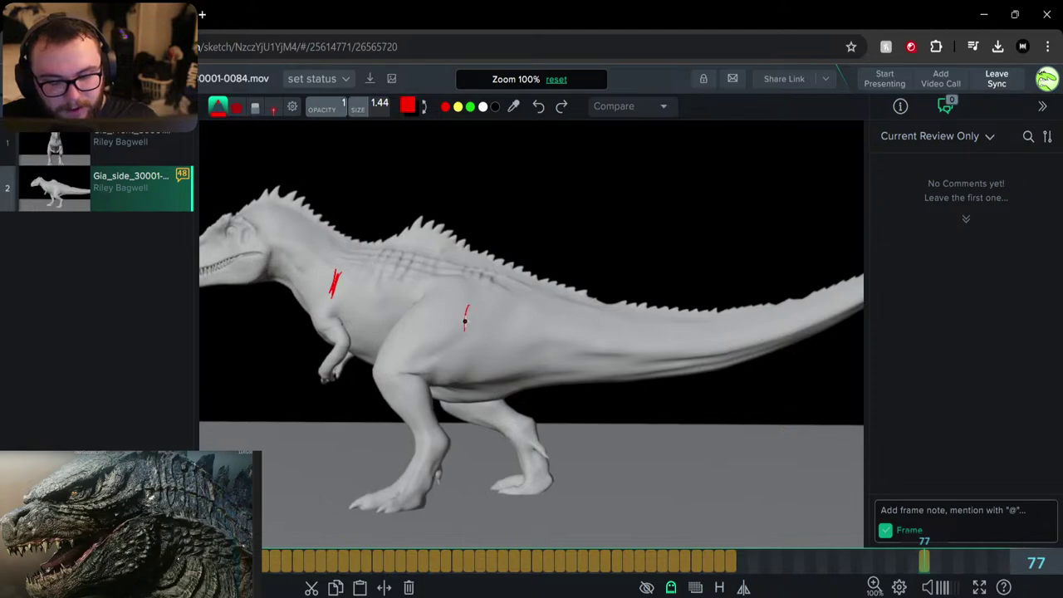
pyautogui.hotkey('ctrl', 'z')
pyautogui.hotkey('ctrl', 'z')
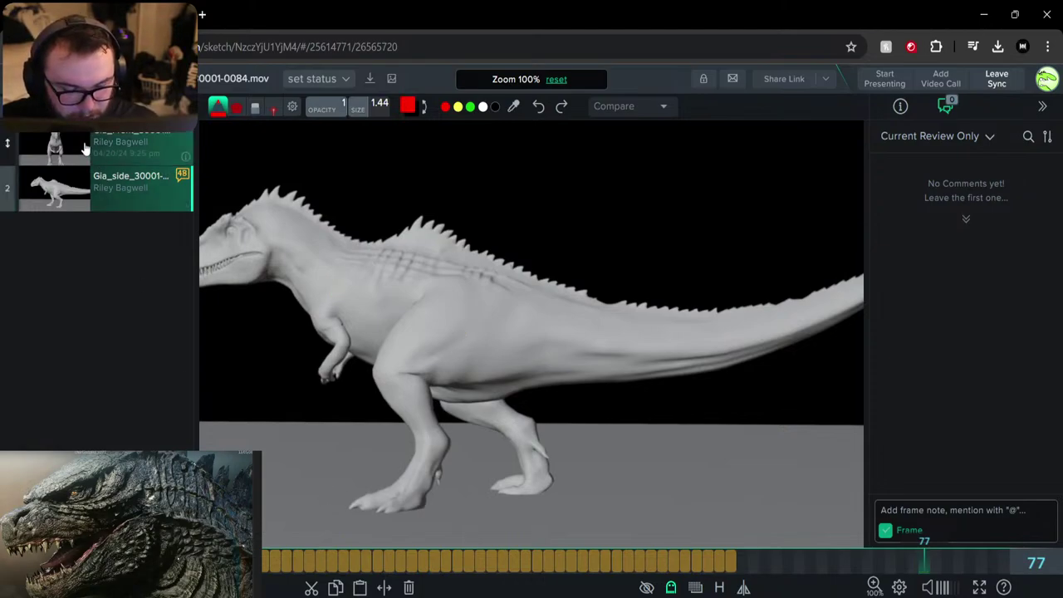
# Open the front-view clip, play the walk and pause it on frame 78
pyautogui.click(59, 137)
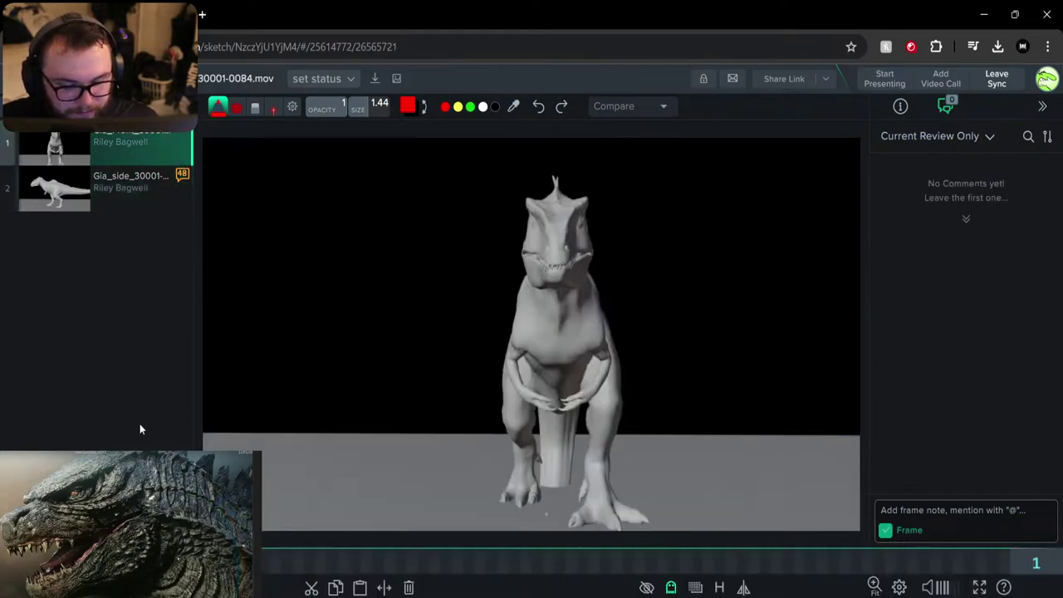
pyautogui.press('space')
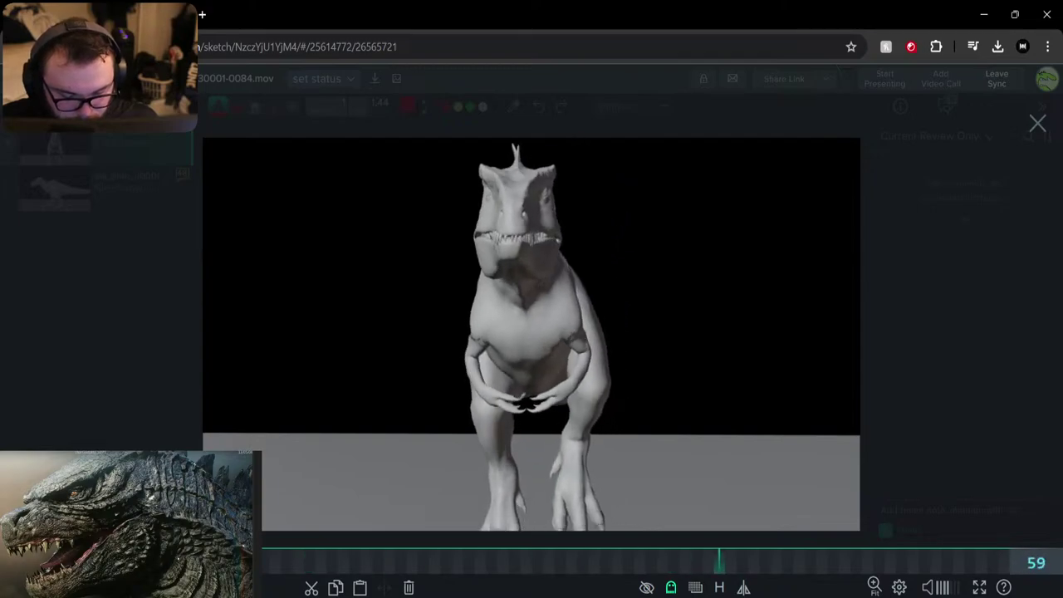
pyautogui.press('space')
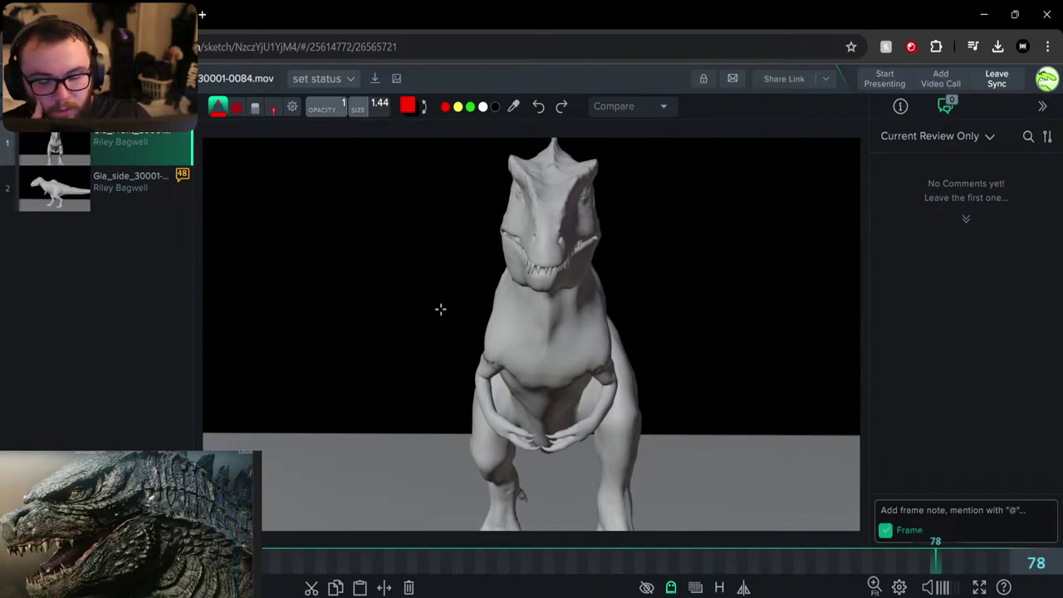
pyautogui.press('shift')
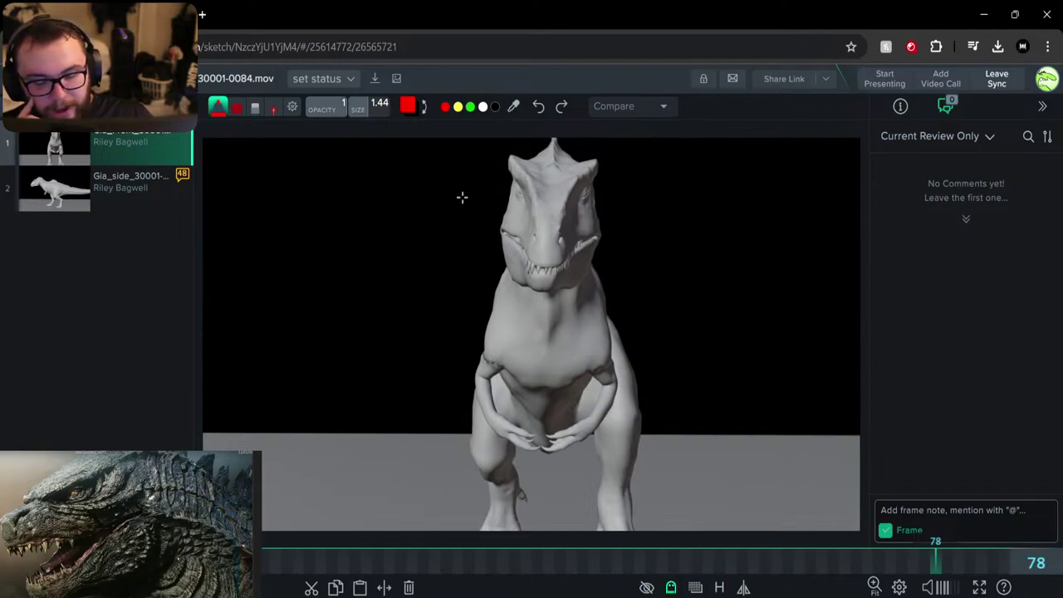
# Draw a curved, double-headed vertical red arrow on each side of the dinosaur's torso on frame 78
pyautogui.moveTo(449, 279); pyautogui.dragTo(441, 352)
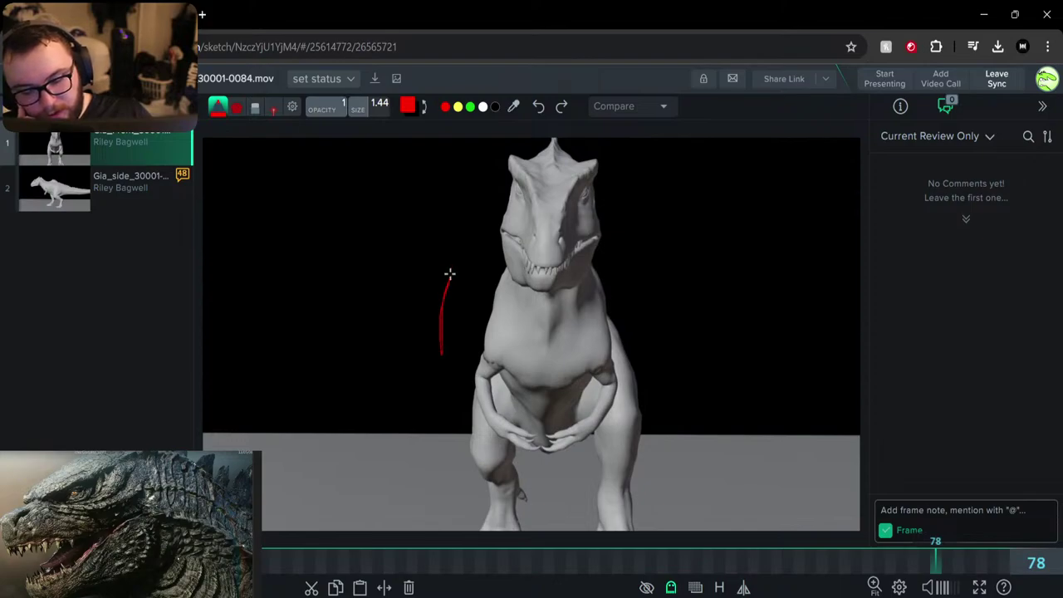
pyautogui.moveTo(434, 290)
pyautogui.mouseDown()
pyautogui.moveTo(454, 266)
pyautogui.moveTo(458, 289)
pyautogui.mouseUp()
pyautogui.moveTo(427, 341)
pyautogui.mouseDown()
pyautogui.moveTo(437, 356)
pyautogui.moveTo(450, 343)
pyautogui.mouseUp()
pyautogui.moveTo(643, 273); pyautogui.dragTo(656, 360)
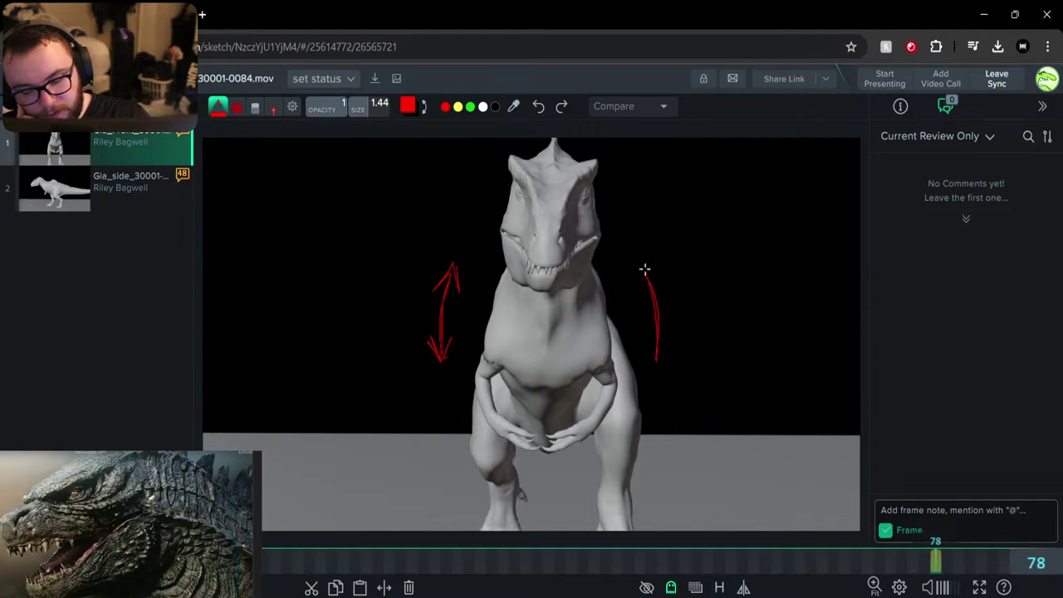
pyautogui.moveTo(634, 288)
pyautogui.mouseDown()
pyautogui.moveTo(639, 268)
pyautogui.moveTo(659, 282)
pyautogui.mouseUp()
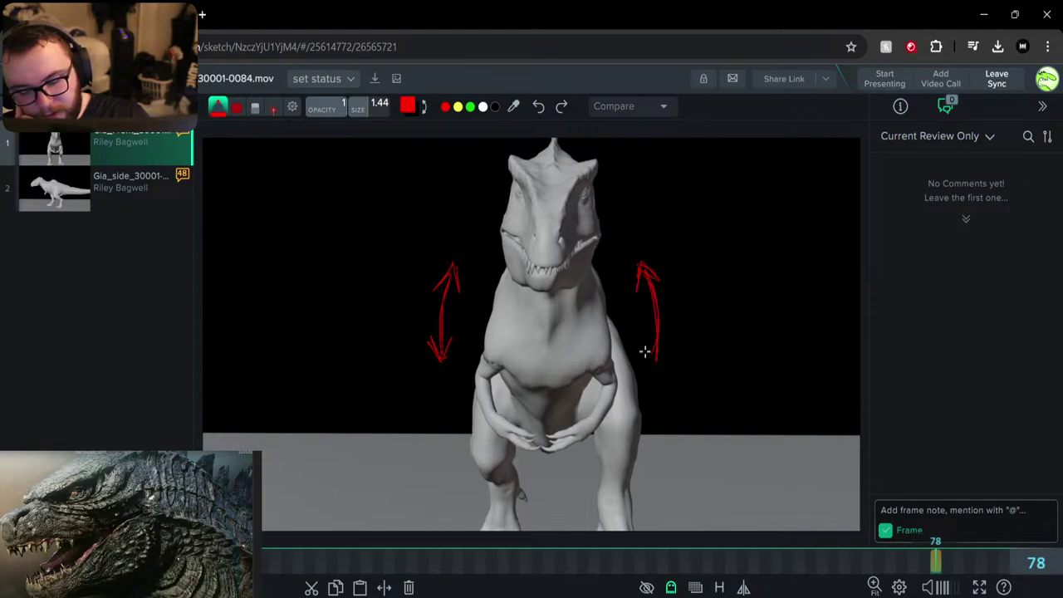
pyautogui.moveTo(656, 363); pyautogui.dragTo(669, 346)
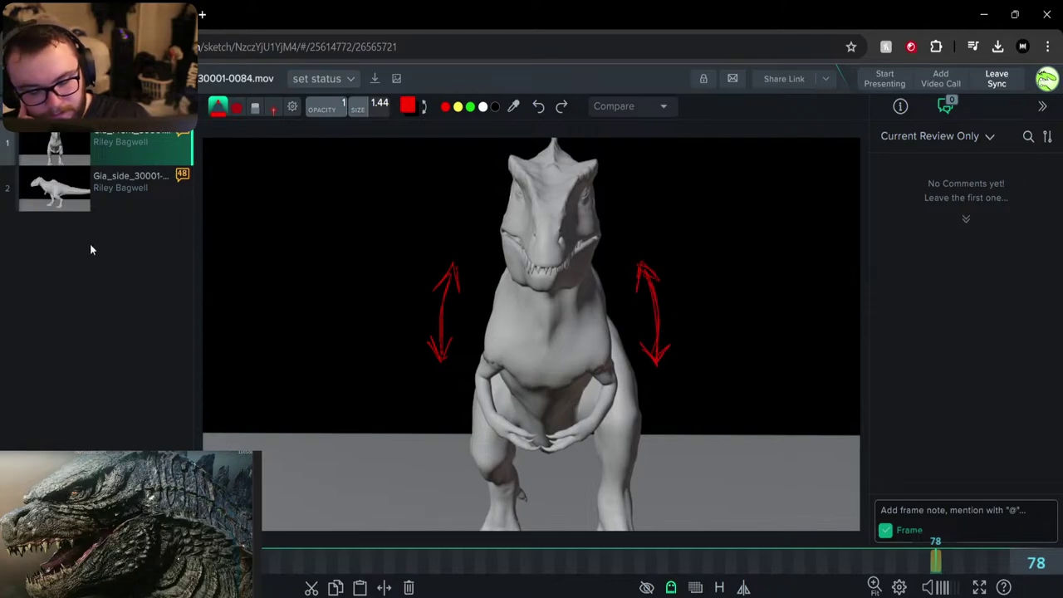
# Switch to the side-view clip and draw a curved, double-headed vertical red arrow over the chest on frame 1
pyautogui.click(67, 204)
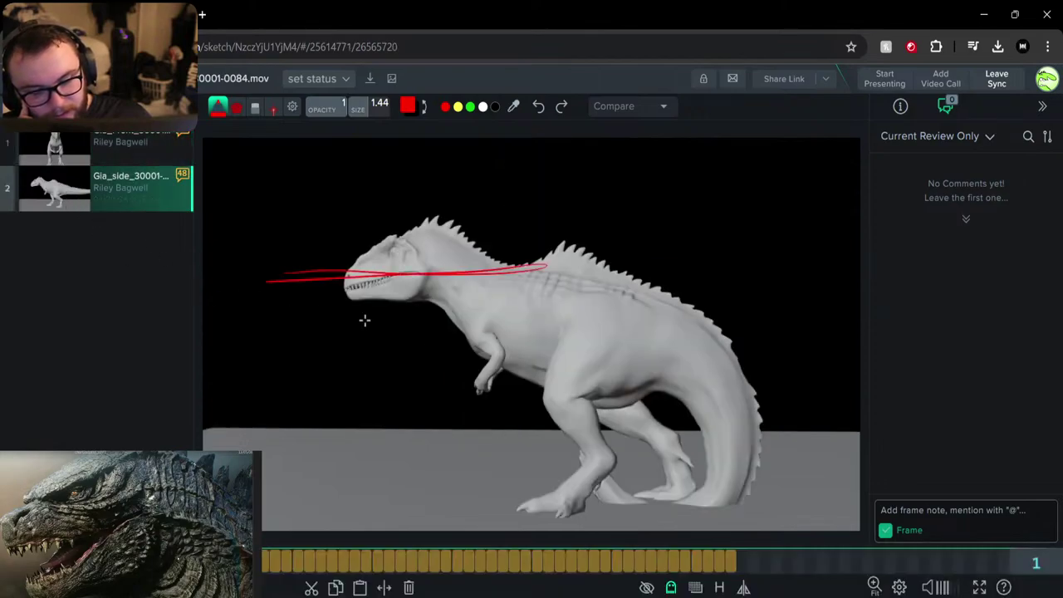
pyautogui.moveTo(473, 287)
pyautogui.mouseDown()
pyautogui.moveTo(469, 366)
pyautogui.moveTo(465, 316)
pyautogui.moveTo(479, 283)
pyautogui.mouseUp()
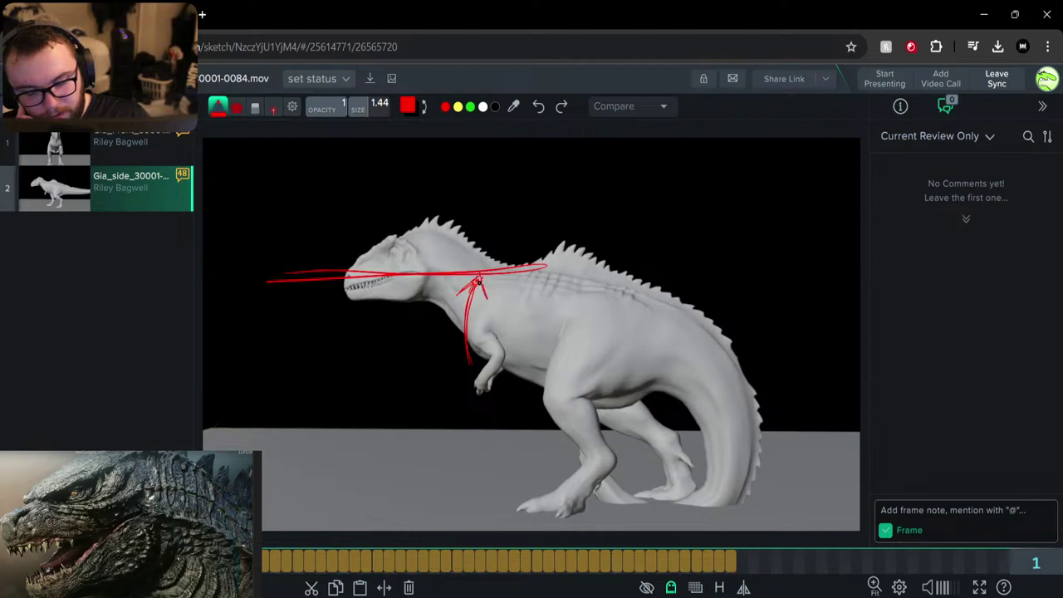
pyautogui.moveTo(455, 353)
pyautogui.mouseDown()
pyautogui.moveTo(469, 368)
pyautogui.moveTo(481, 352)
pyautogui.mouseUp()
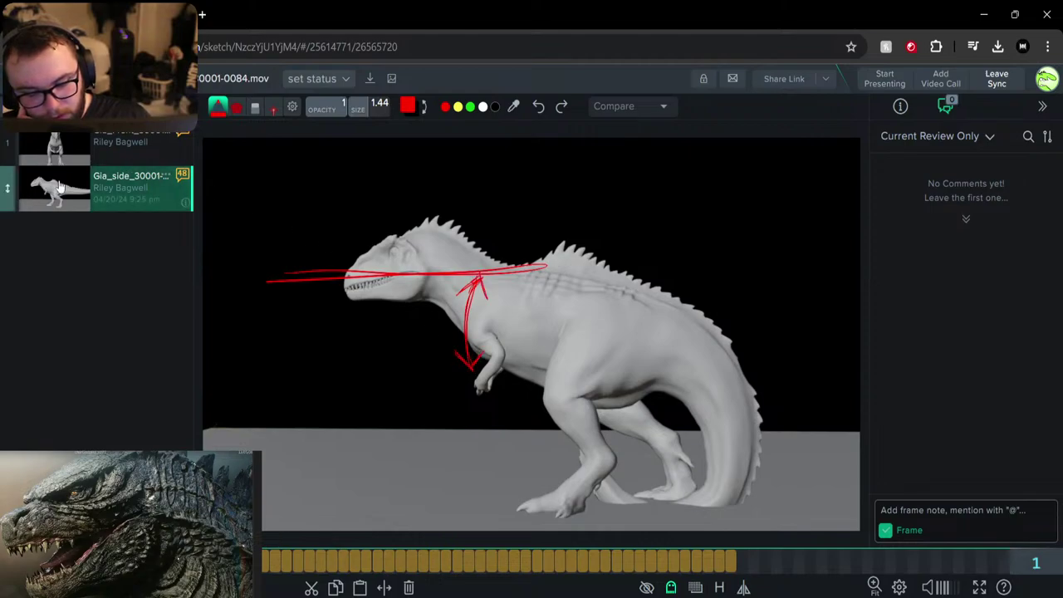
# Return to the front-view clip, go to frame 20 and draw a curved red arrow from the raised leg up across the head
pyautogui.click(49, 149)
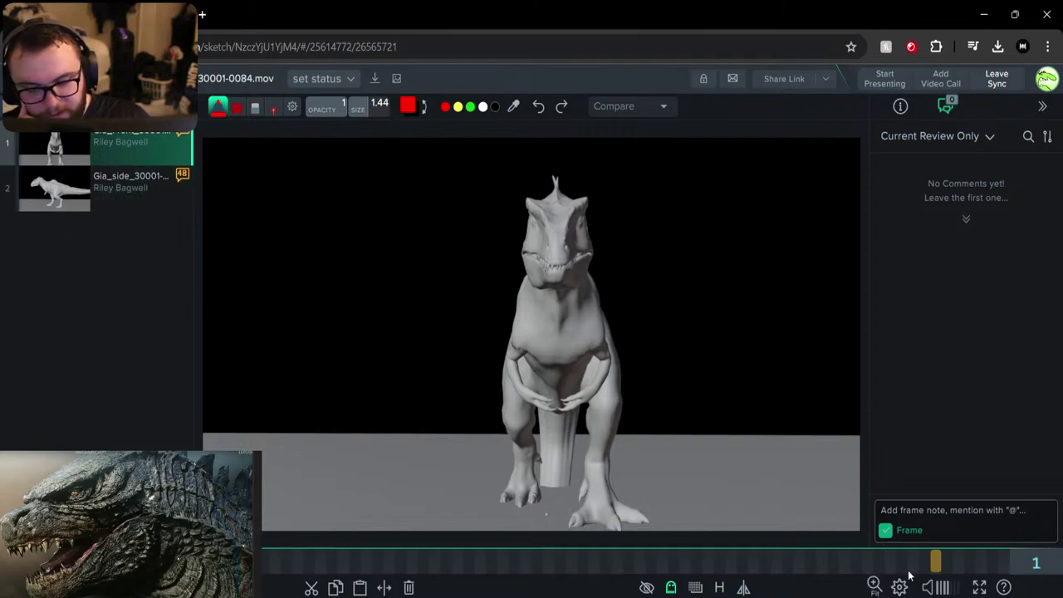
pyautogui.click(933, 563)
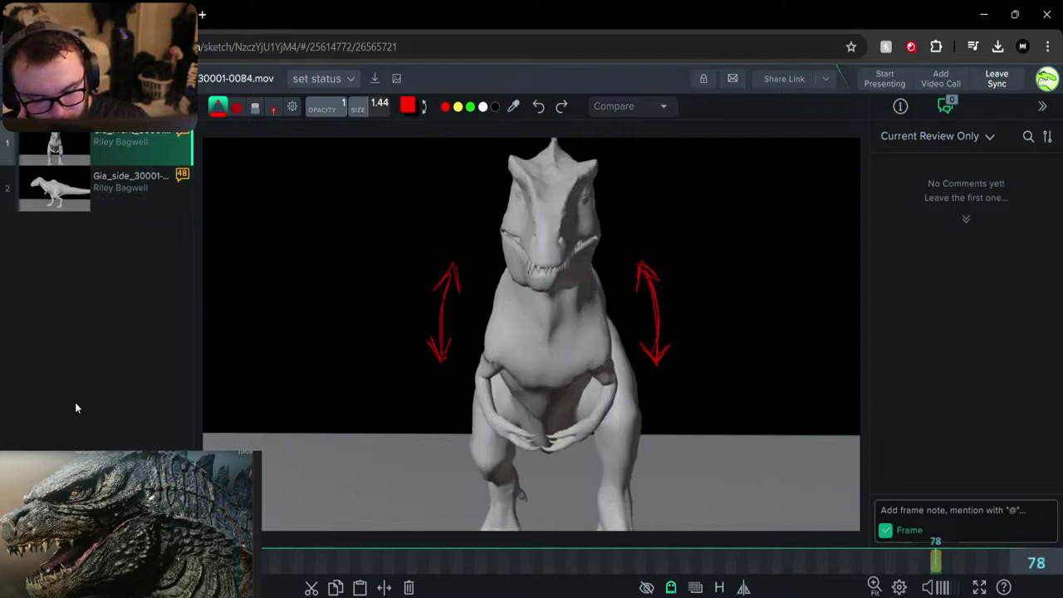
pyautogui.press('space')
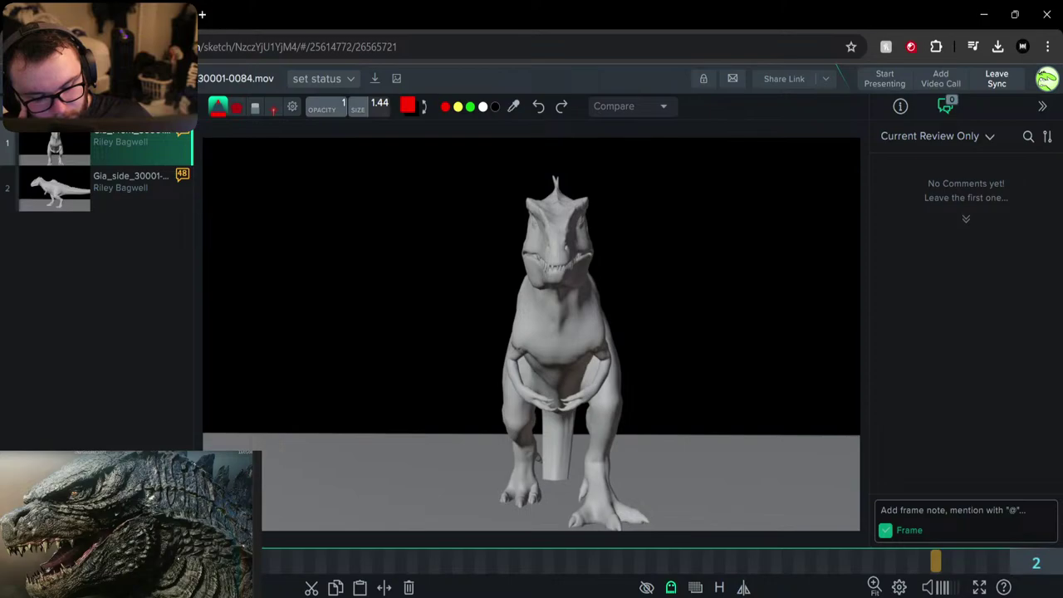
pyautogui.moveTo(334, 548); pyautogui.dragTo(274, 557)
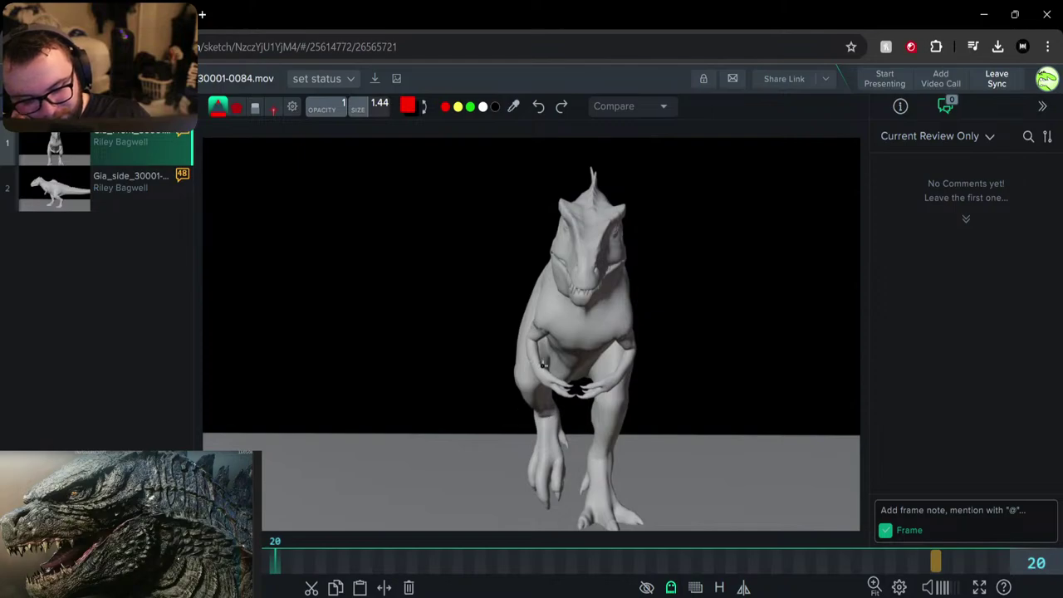
pyautogui.moveTo(535, 413)
pyautogui.mouseDown()
pyautogui.moveTo(525, 387)
pyautogui.moveTo(551, 277)
pyautogui.moveTo(645, 222)
pyautogui.moveTo(641, 207)
pyautogui.moveTo(630, 241)
pyautogui.mouseUp()
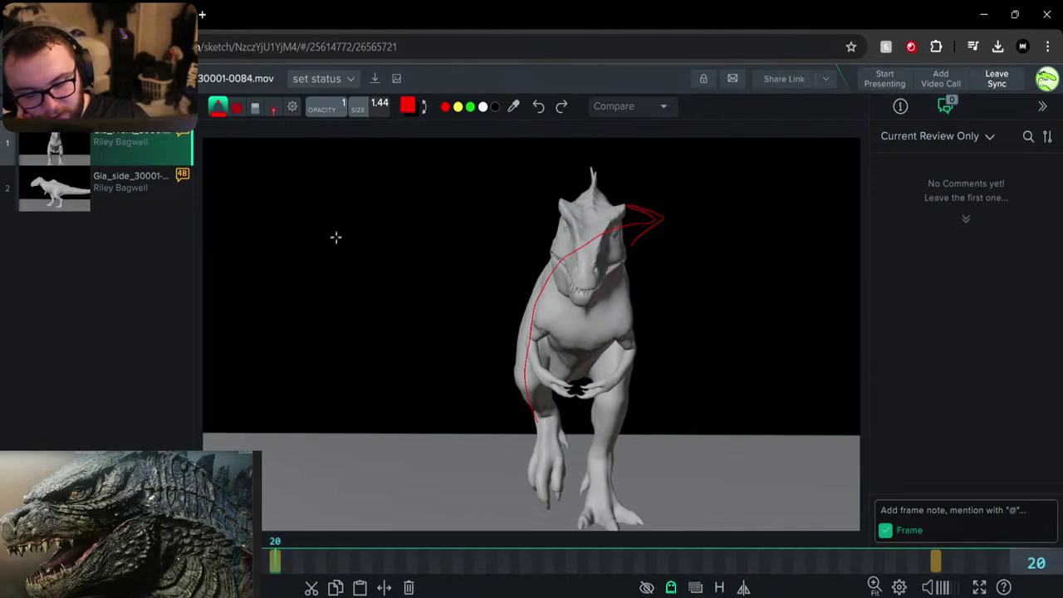
# Sketch a thick horizontal red line beside the dinosaur on frame 20 and erase it
pyautogui.moveTo(466, 269); pyautogui.dragTo(337, 276)
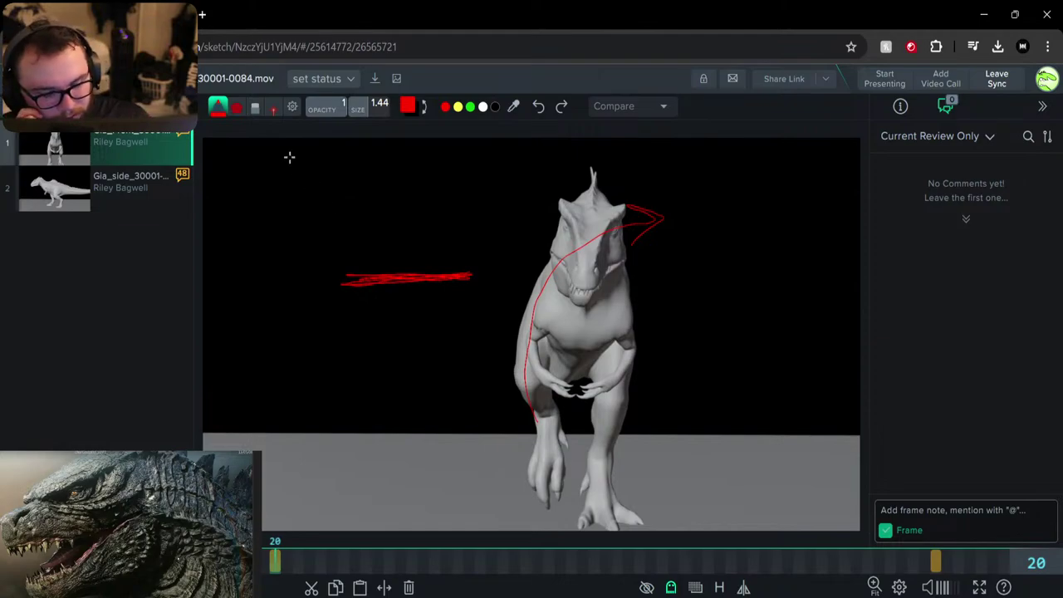
pyautogui.click(255, 107)
pyautogui.moveTo(343, 269)
pyautogui.mouseDown()
pyautogui.moveTo(366, 294)
pyautogui.moveTo(373, 279)
pyautogui.moveTo(441, 265)
pyautogui.moveTo(482, 275)
pyautogui.mouseUp()
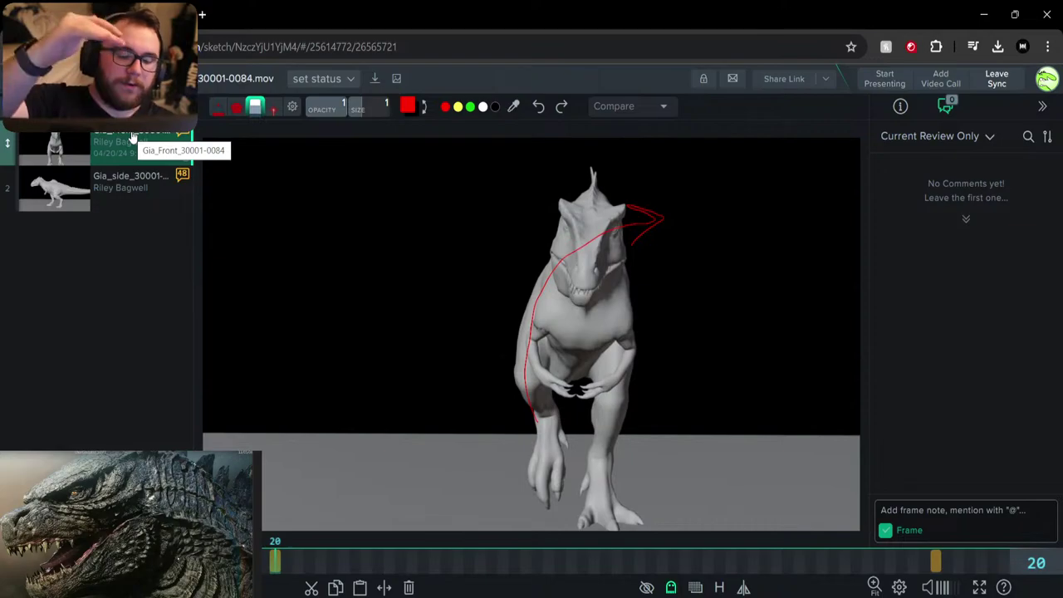
# Check frame 1 of the side-view clip, and return to frame 20 of the front-view clip
pyautogui.click(105, 208)
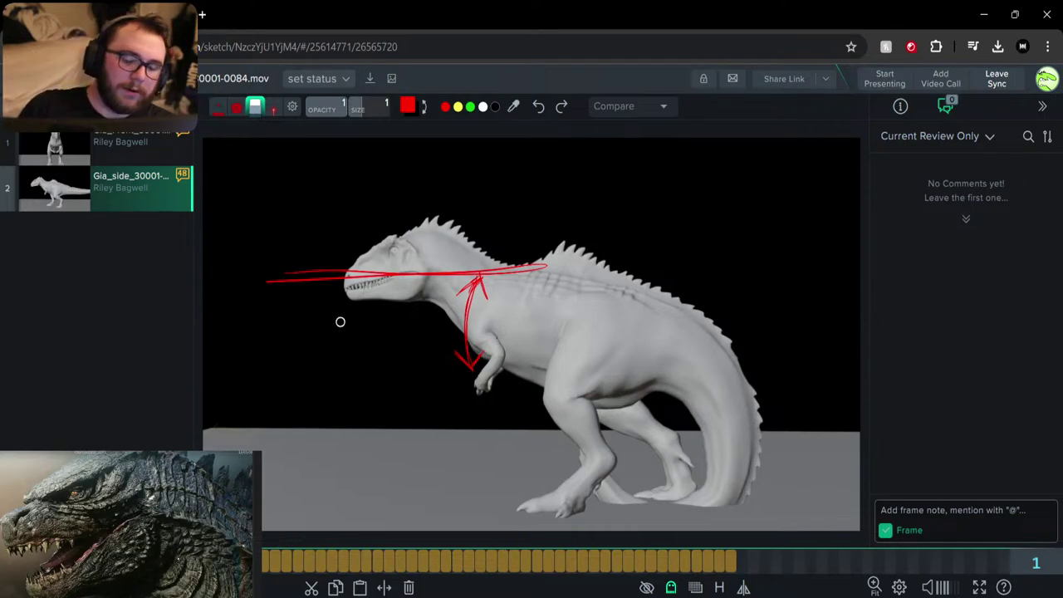
pyautogui.click(51, 151)
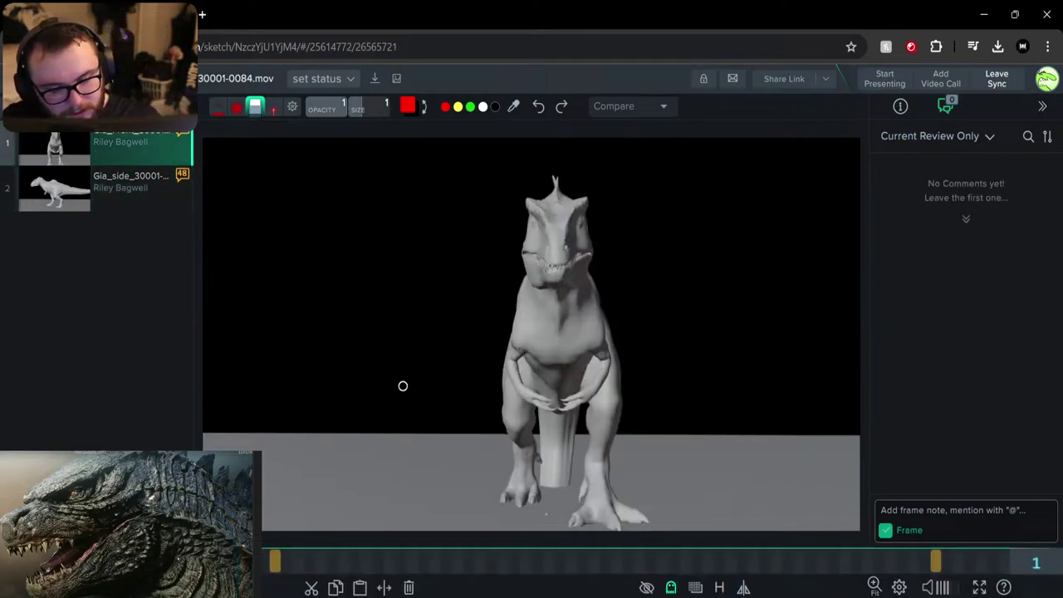
pyautogui.click(274, 559)
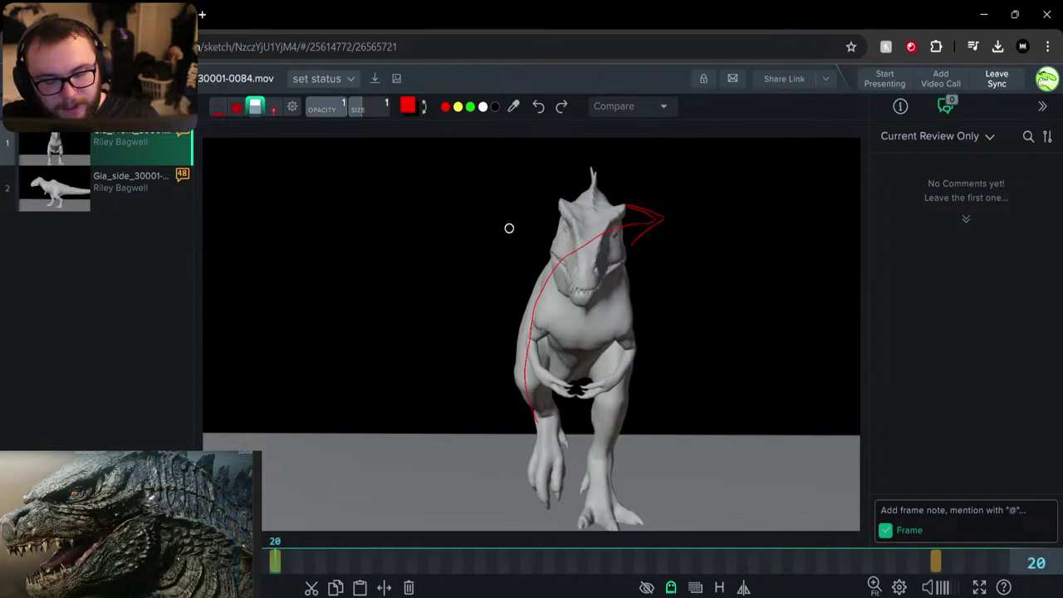
# With the red brush, draw a long curved vertical line and a large circle for the body beside the dinosaur on frame 20
pyautogui.click(213, 107)
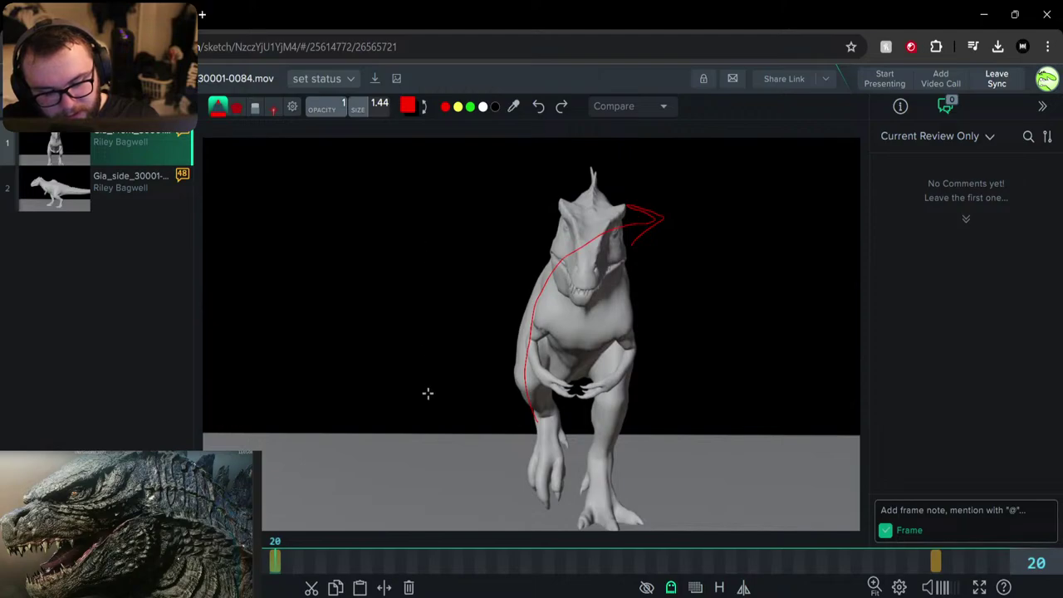
pyautogui.moveTo(412, 222)
pyautogui.mouseDown()
pyautogui.moveTo(437, 282)
pyautogui.moveTo(435, 432)
pyautogui.mouseUp()
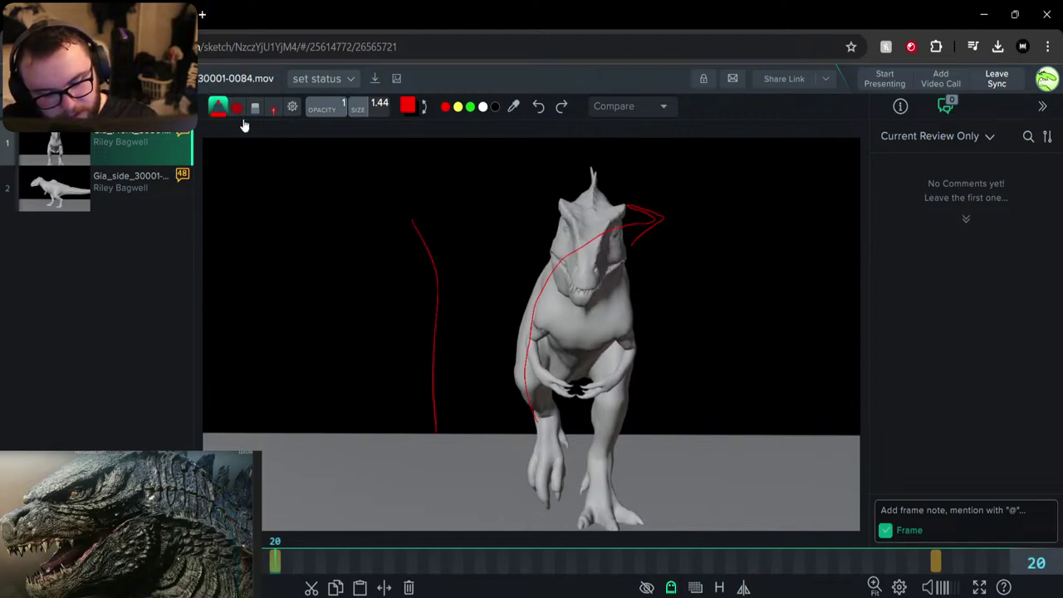
pyautogui.hotkey('ctrl', 'z')
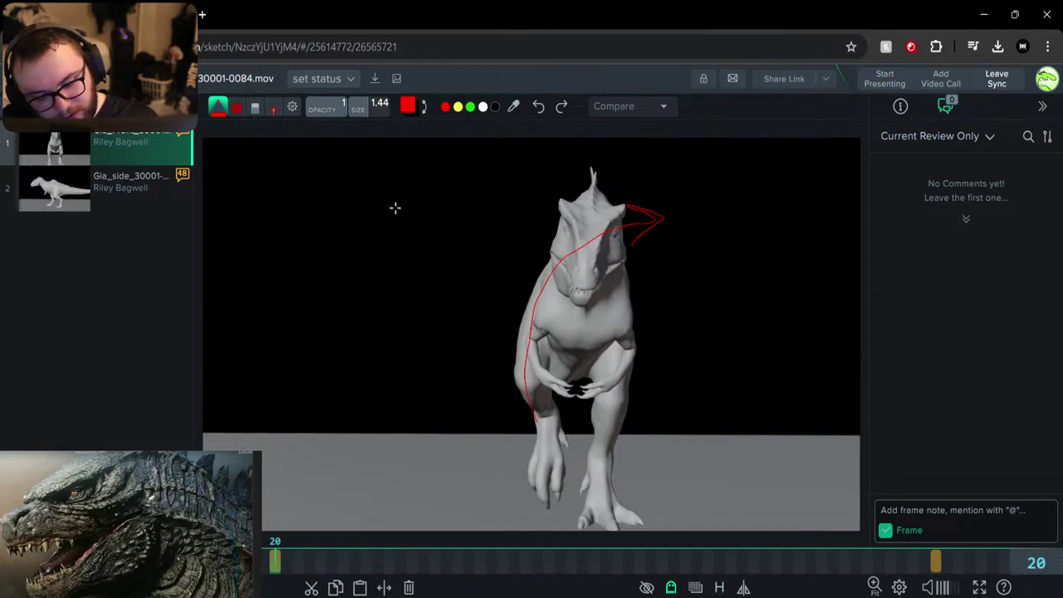
pyautogui.moveTo(395, 210); pyautogui.dragTo(425, 353)
pyautogui.hotkey('ctrl', 'z')
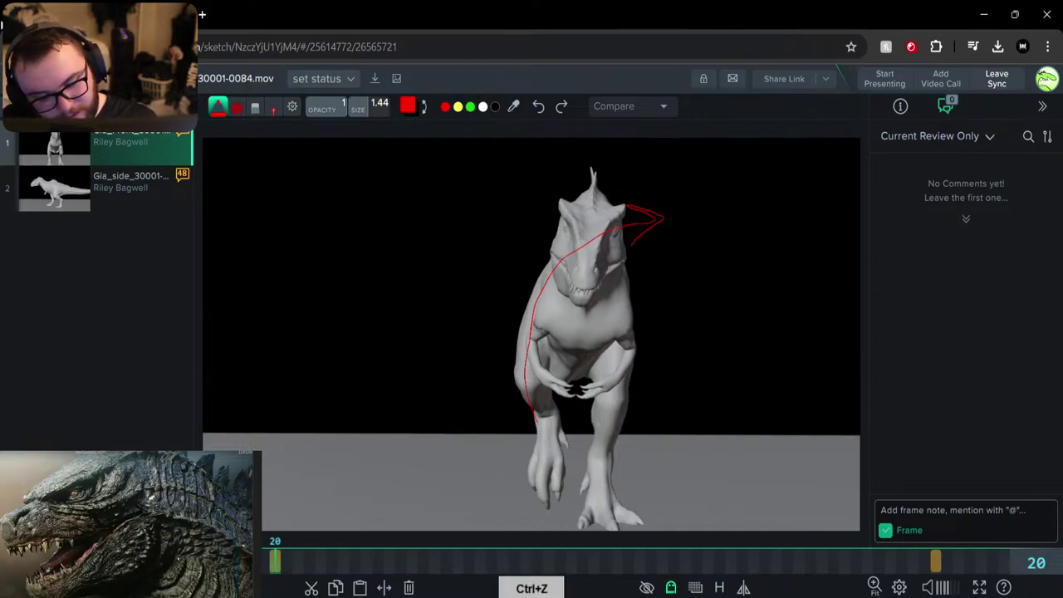
pyautogui.moveTo(418, 195)
pyautogui.mouseDown()
pyautogui.moveTo(441, 273)
pyautogui.moveTo(421, 453)
pyautogui.mouseUp()
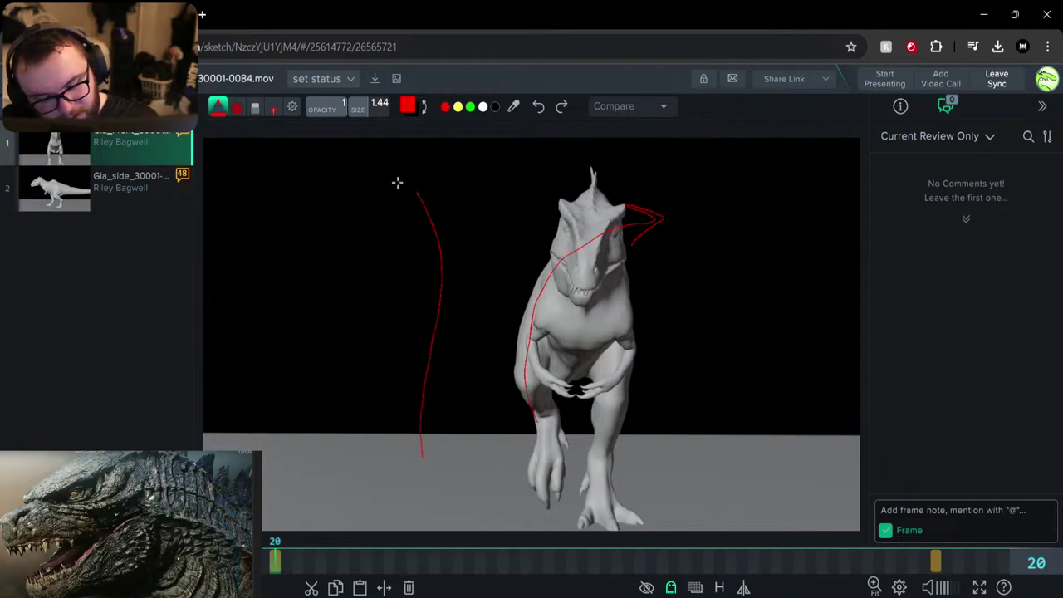
pyautogui.moveTo(402, 175)
pyautogui.mouseDown()
pyautogui.moveTo(301, 237)
pyautogui.moveTo(408, 180)
pyautogui.moveTo(382, 165)
pyautogui.mouseUp()
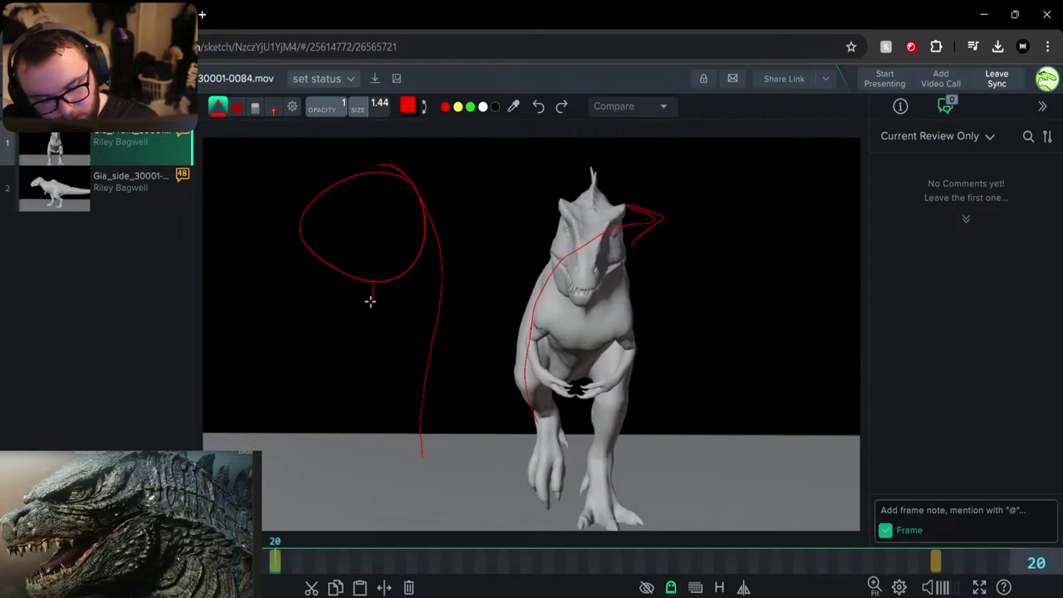
# Sketch a planted leg and a shorter raised leg below the circle on frame 20 using red strokes
pyautogui.moveTo(381, 284); pyautogui.dragTo(387, 486)
pyautogui.moveTo(377, 413); pyautogui.dragTo(384, 477)
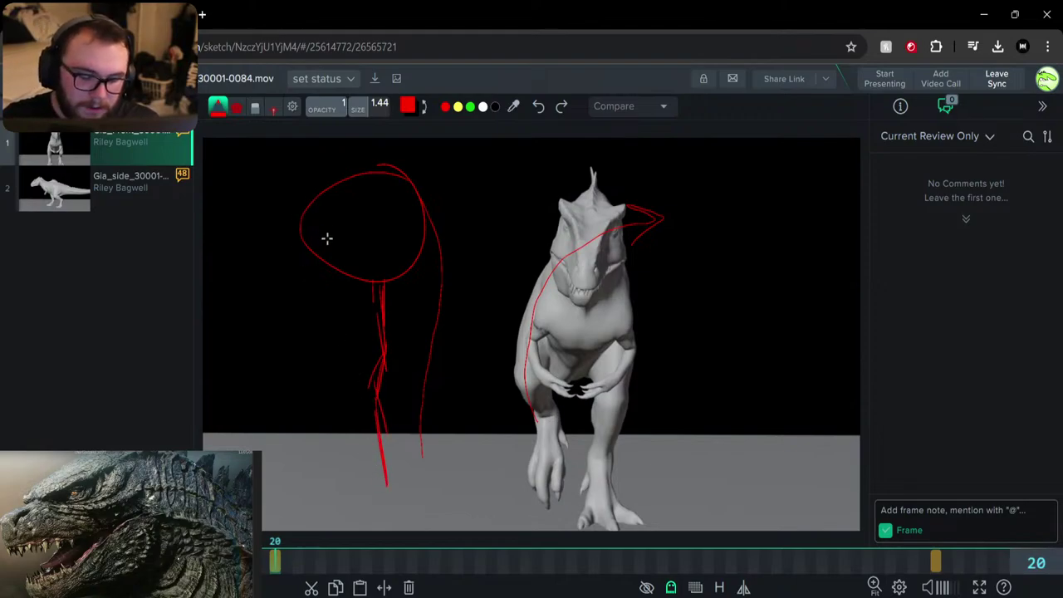
pyautogui.moveTo(319, 246); pyautogui.dragTo(329, 303)
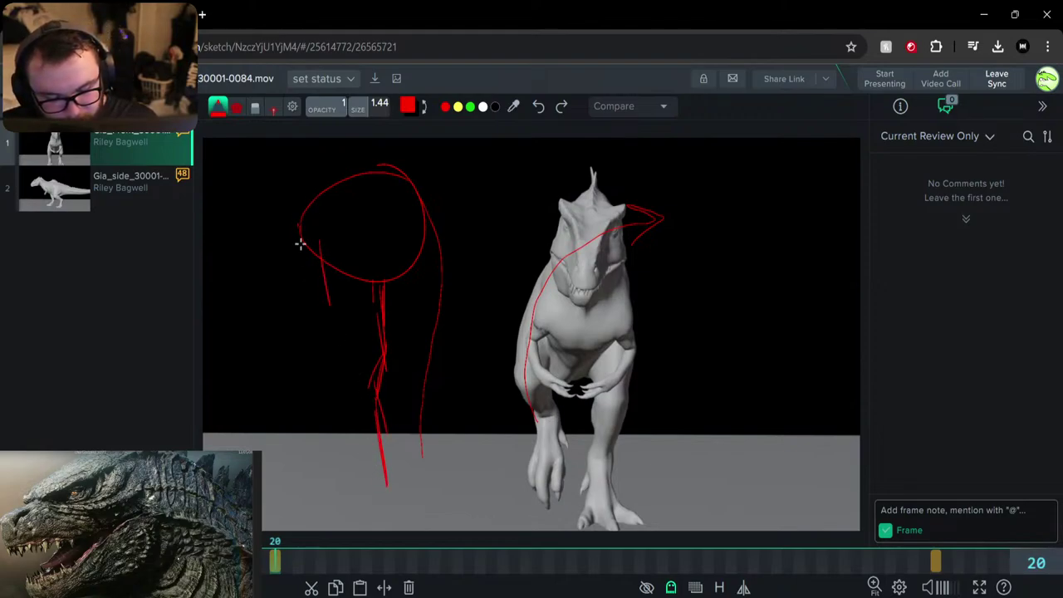
pyautogui.moveTo(298, 226); pyautogui.dragTo(332, 386)
pyautogui.moveTo(342, 252)
pyautogui.mouseDown()
pyautogui.moveTo(351, 344)
pyautogui.moveTo(315, 351)
pyautogui.moveTo(317, 410)
pyautogui.mouseUp()
pyautogui.moveTo(353, 322); pyautogui.dragTo(349, 372)
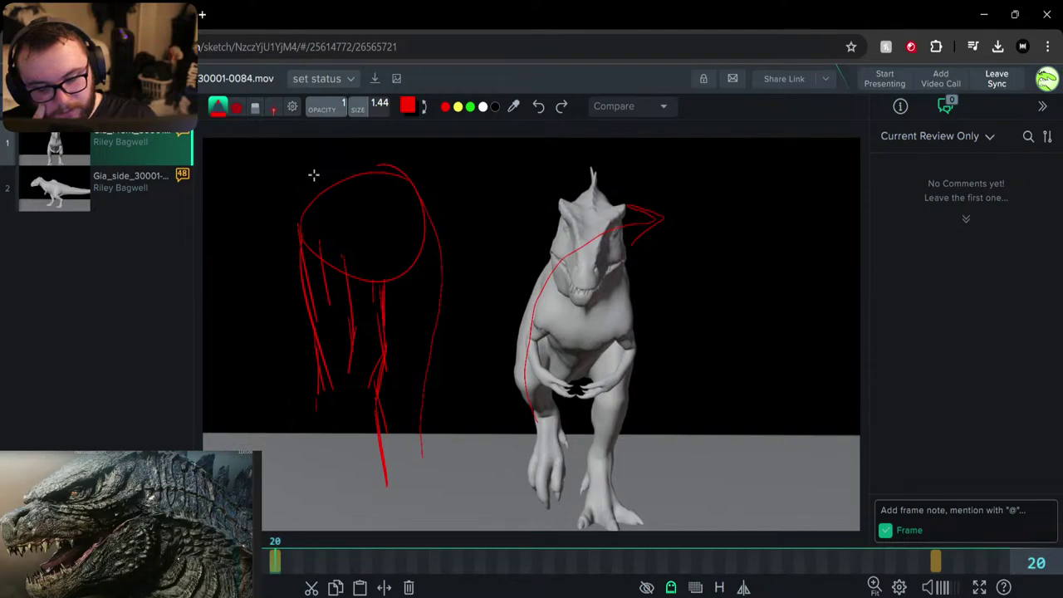
# Draw two short thick horizontal red lines on one side of the head and two curved double-headed arrows on the other on frame 20
pyautogui.moveTo(545, 159); pyautogui.dragTo(497, 164)
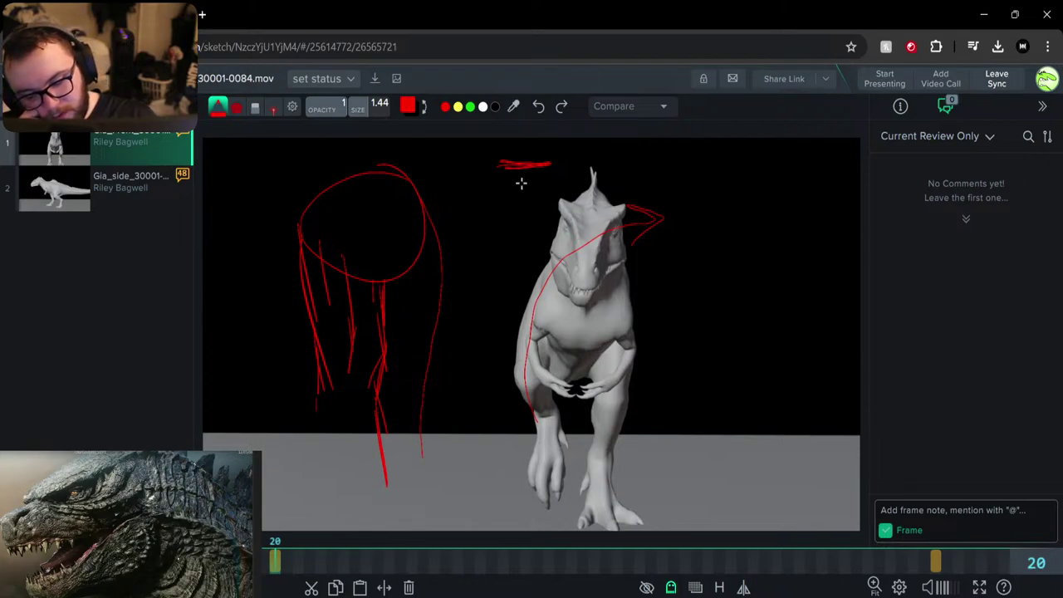
pyautogui.moveTo(533, 195)
pyautogui.mouseDown()
pyautogui.moveTo(540, 190)
pyautogui.moveTo(504, 204)
pyautogui.mouseUp()
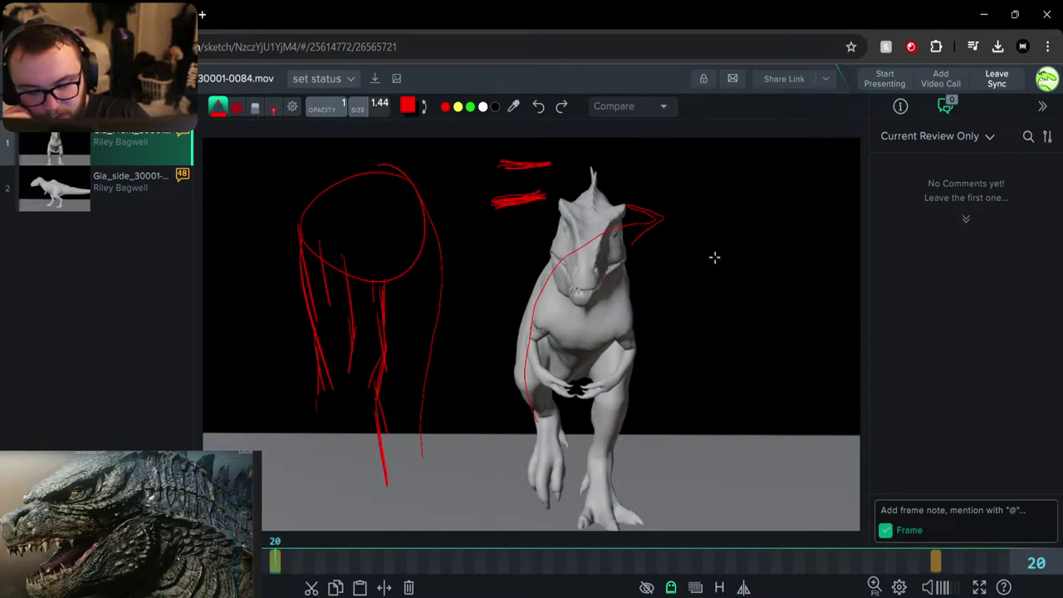
pyautogui.moveTo(705, 249)
pyautogui.mouseDown()
pyautogui.moveTo(695, 297)
pyautogui.moveTo(702, 245)
pyautogui.moveTo(703, 257)
pyautogui.mouseUp()
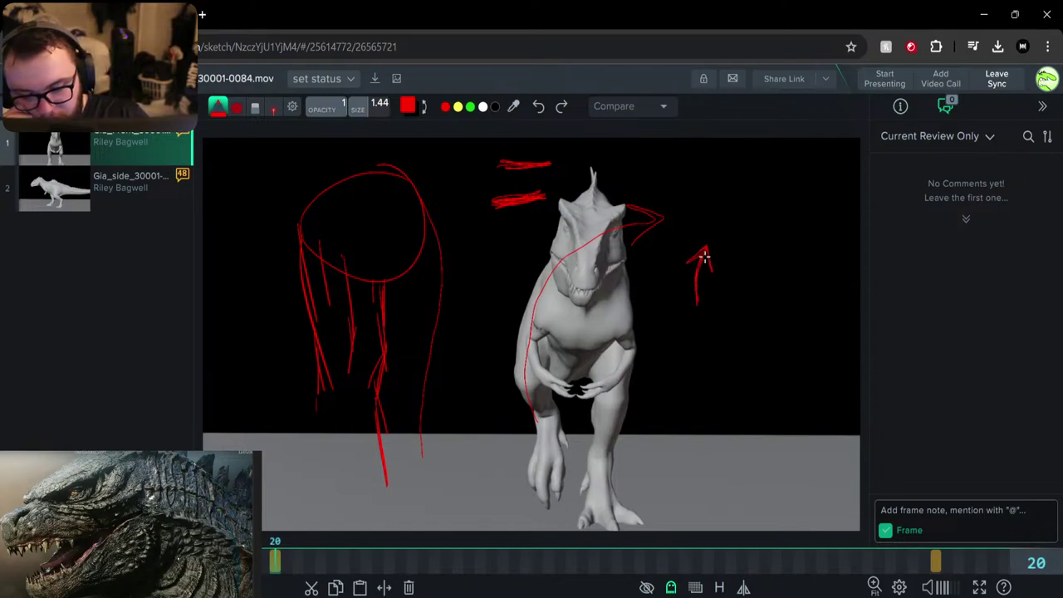
pyautogui.moveTo(681, 292); pyautogui.dragTo(695, 301)
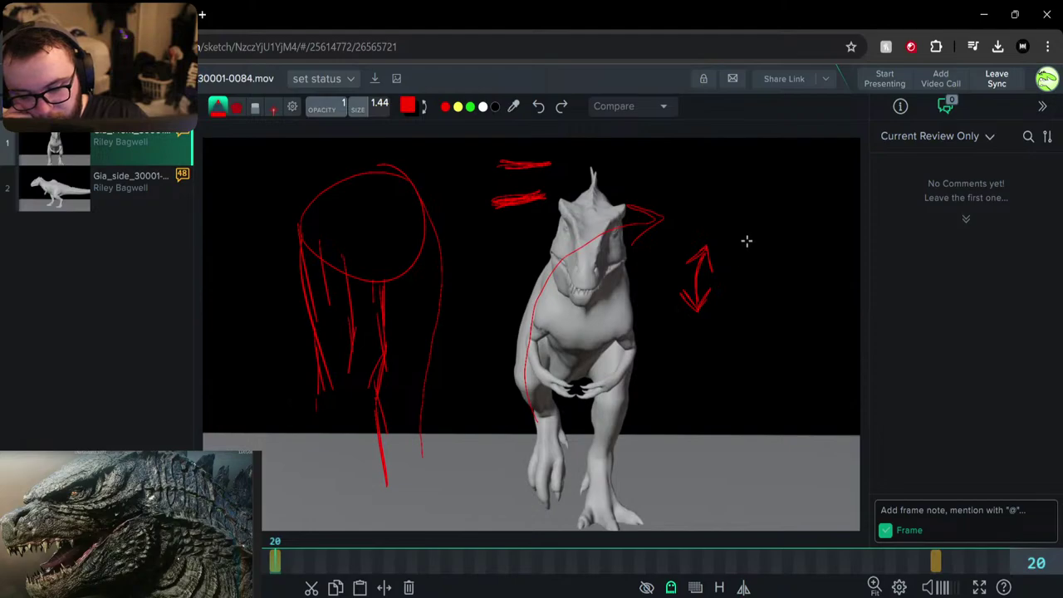
pyautogui.moveTo(747, 241)
pyautogui.mouseDown()
pyautogui.moveTo(759, 272)
pyautogui.moveTo(750, 295)
pyautogui.mouseUp()
pyautogui.moveTo(746, 239); pyautogui.dragTo(763, 242)
pyautogui.moveTo(741, 283); pyautogui.dragTo(764, 294)
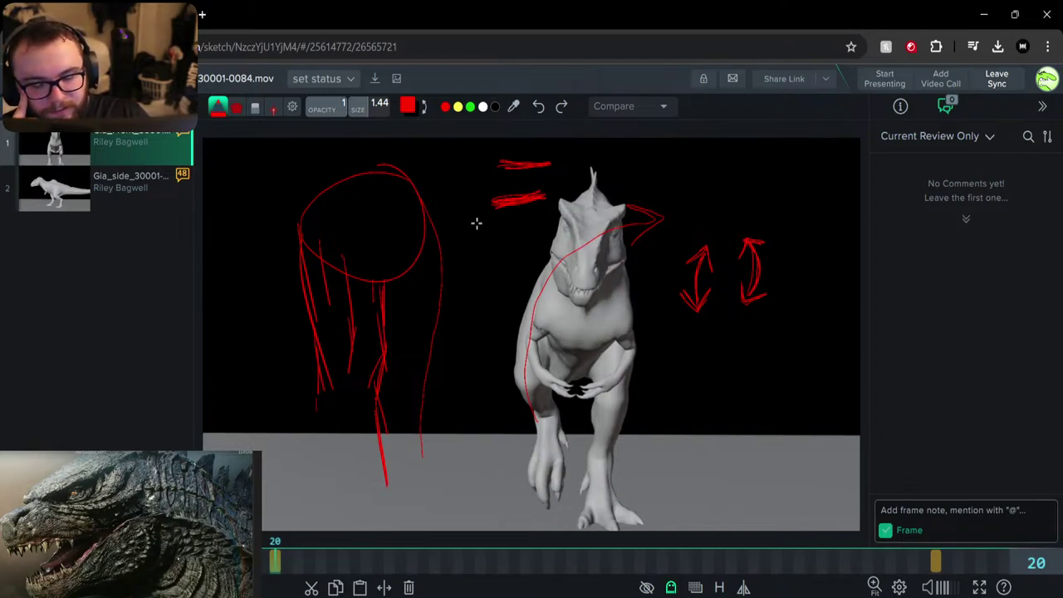
# Add a thick red stroke down the raised lower leg and a third short horizontal line beside the head
pyautogui.moveTo(541, 450); pyautogui.dragTo(539, 480)
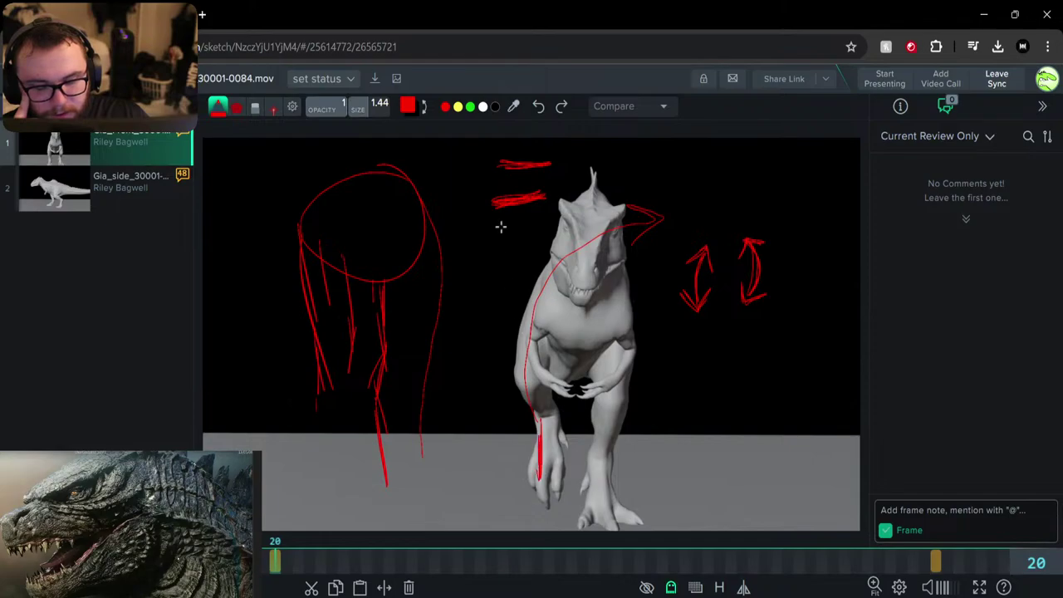
pyautogui.moveTo(498, 230)
pyautogui.mouseDown()
pyautogui.moveTo(523, 239)
pyautogui.moveTo(495, 235)
pyautogui.mouseUp()
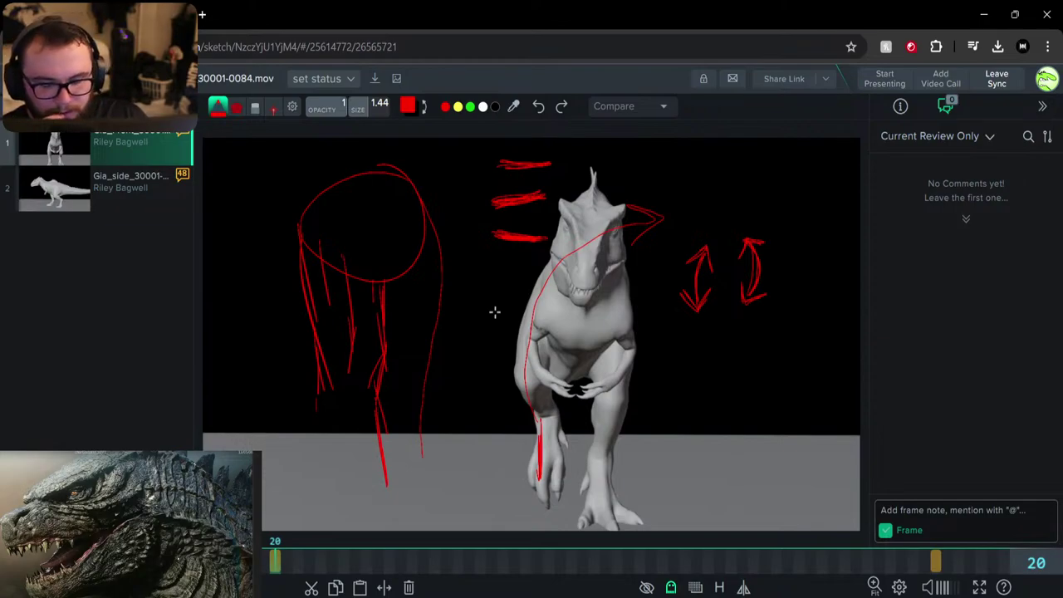
# Scrub the front-view walk around its opening frames and back to frame 1 to examine the motion
pyautogui.moveTo(269, 563)
pyautogui.mouseDown()
pyautogui.moveTo(435, 565)
pyautogui.moveTo(282, 566)
pyautogui.mouseUp()
pyautogui.moveTo(201, 565); pyautogui.dragTo(8, 565)
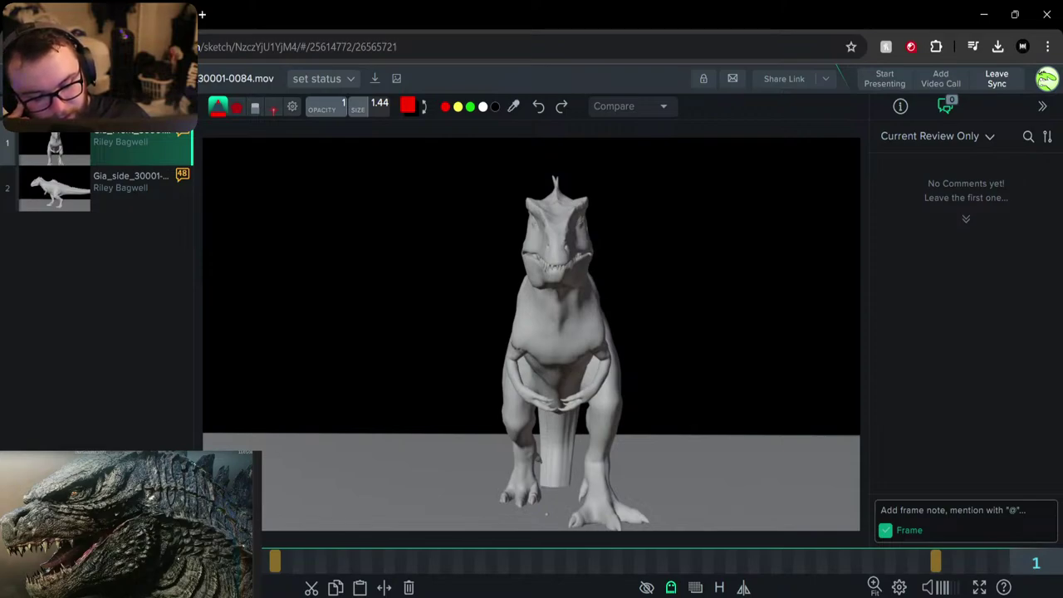
pyautogui.moveTo(68, 565)
pyautogui.mouseDown()
pyautogui.moveTo(116, 564)
pyautogui.moveTo(8, 564)
pyautogui.mouseUp()
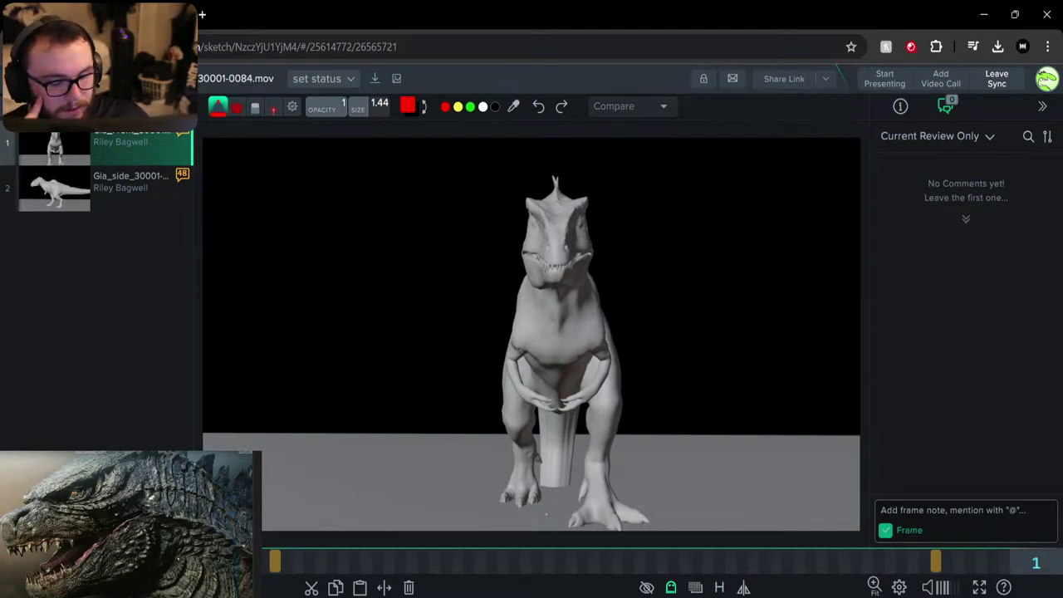
pyautogui.moveTo(44, 565)
pyautogui.mouseDown()
pyautogui.moveTo(188, 564)
pyautogui.moveTo(44, 564)
pyautogui.mouseUp()
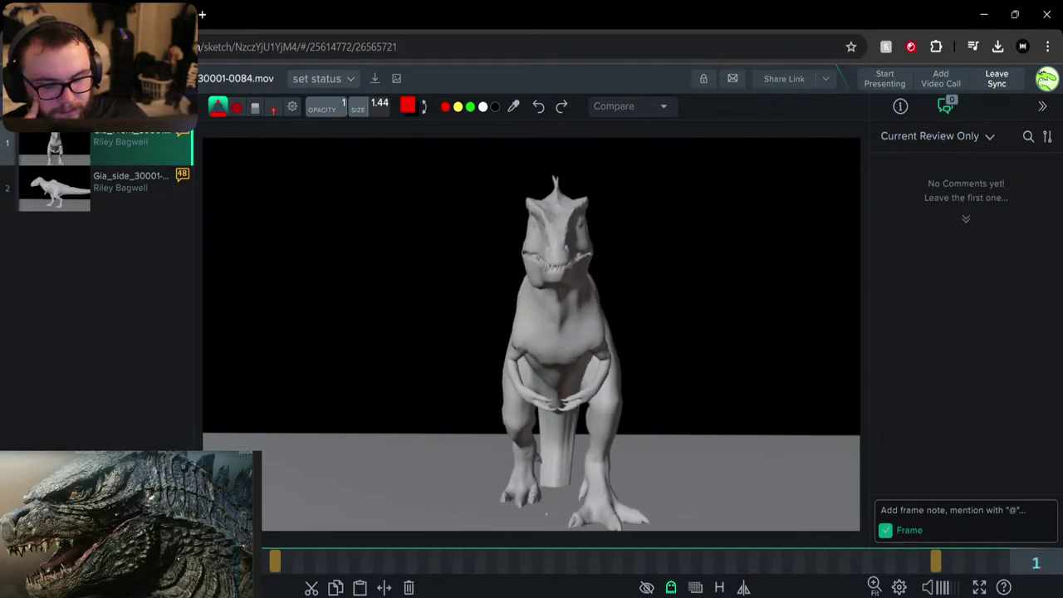
# Go to frame 37, circle the torso in red and trace the bend of both legs down to the feet
pyautogui.moveTo(509, 564)
pyautogui.mouseDown()
pyautogui.moveTo(538, 564)
pyautogui.moveTo(357, 565)
pyautogui.moveTo(594, 565)
pyautogui.moveTo(548, 565)
pyautogui.moveTo(515, 543)
pyautogui.moveTo(407, 565)
pyautogui.moveTo(562, 564)
pyautogui.moveTo(465, 554)
pyautogui.moveTo(549, 561)
pyautogui.moveTo(468, 558)
pyautogui.moveTo(536, 571)
pyautogui.moveTo(552, 556)
pyautogui.moveTo(559, 563)
pyautogui.moveTo(537, 563)
pyautogui.moveTo(612, 563)
pyautogui.moveTo(401, 562)
pyautogui.moveTo(512, 560)
pyautogui.moveTo(616, 542)
pyautogui.moveTo(416, 548)
pyautogui.moveTo(466, 568)
pyautogui.mouseUp()
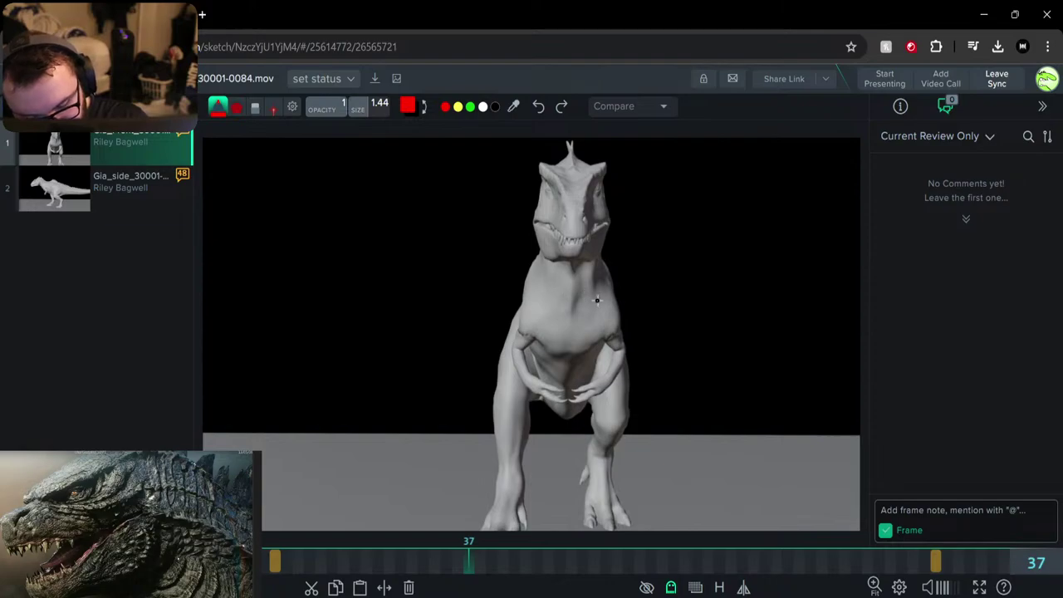
pyautogui.moveTo(597, 301)
pyautogui.mouseDown()
pyautogui.moveTo(530, 317)
pyautogui.moveTo(612, 330)
pyautogui.moveTo(523, 355)
pyautogui.moveTo(528, 314)
pyautogui.moveTo(502, 405)
pyautogui.mouseUp()
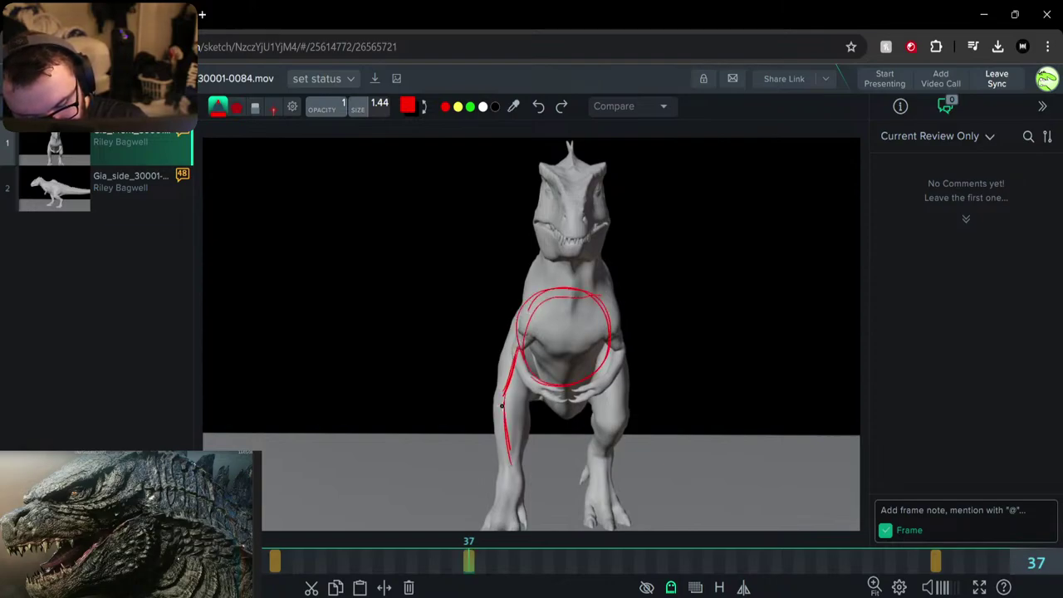
pyautogui.moveTo(510, 469); pyautogui.dragTo(498, 528)
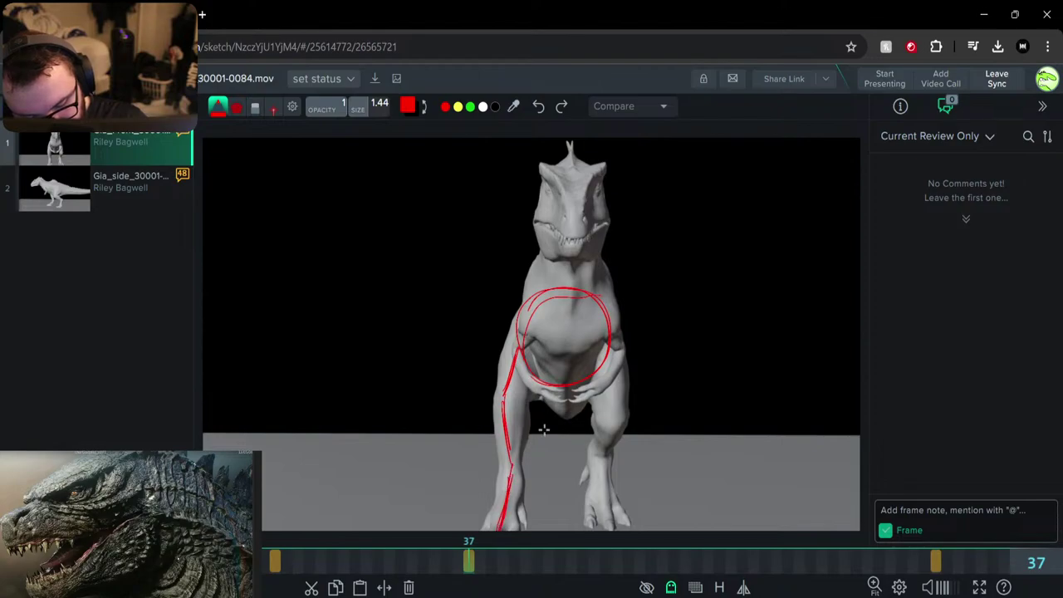
pyautogui.moveTo(595, 345)
pyautogui.mouseDown()
pyautogui.moveTo(613, 429)
pyautogui.moveTo(600, 500)
pyautogui.mouseUp()
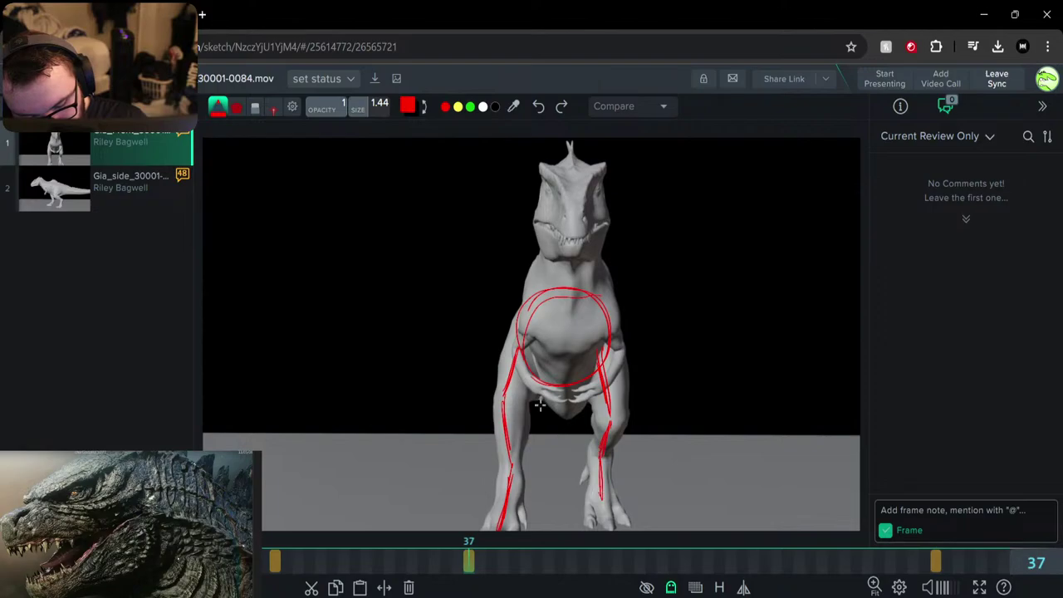
# Go to frame 30, outline the torso with a rounded red loop and trace both legs down to the feet
pyautogui.moveTo(465, 564); pyautogui.dragTo(393, 567)
pyautogui.moveTo(583, 304)
pyautogui.mouseDown()
pyautogui.moveTo(541, 365)
pyautogui.moveTo(535, 332)
pyautogui.moveTo(573, 304)
pyautogui.moveTo(555, 306)
pyautogui.moveTo(513, 426)
pyautogui.moveTo(505, 497)
pyautogui.mouseUp()
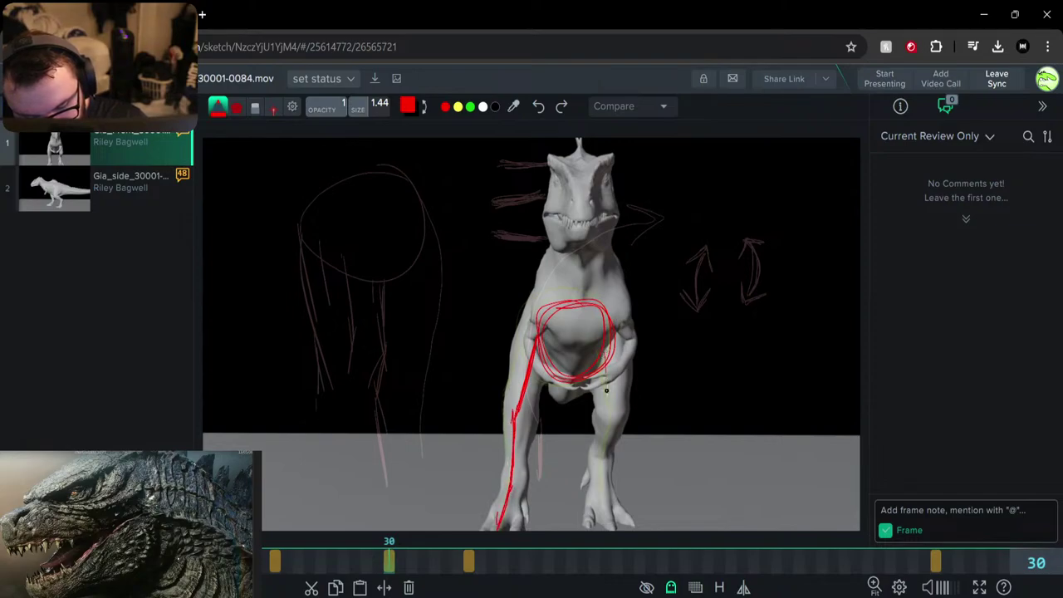
pyautogui.moveTo(601, 362)
pyautogui.mouseDown()
pyautogui.moveTo(612, 440)
pyautogui.moveTo(596, 498)
pyautogui.mouseUp()
# Scrub forward to frame 41 of the front-view walk and switch to the arrow drawing tool
pyautogui.moveTo(390, 566)
pyautogui.mouseDown()
pyautogui.moveTo(531, 571)
pyautogui.moveTo(507, 572)
pyautogui.mouseUp()
pyautogui.moveTo(389, 563); pyautogui.dragTo(512, 559)
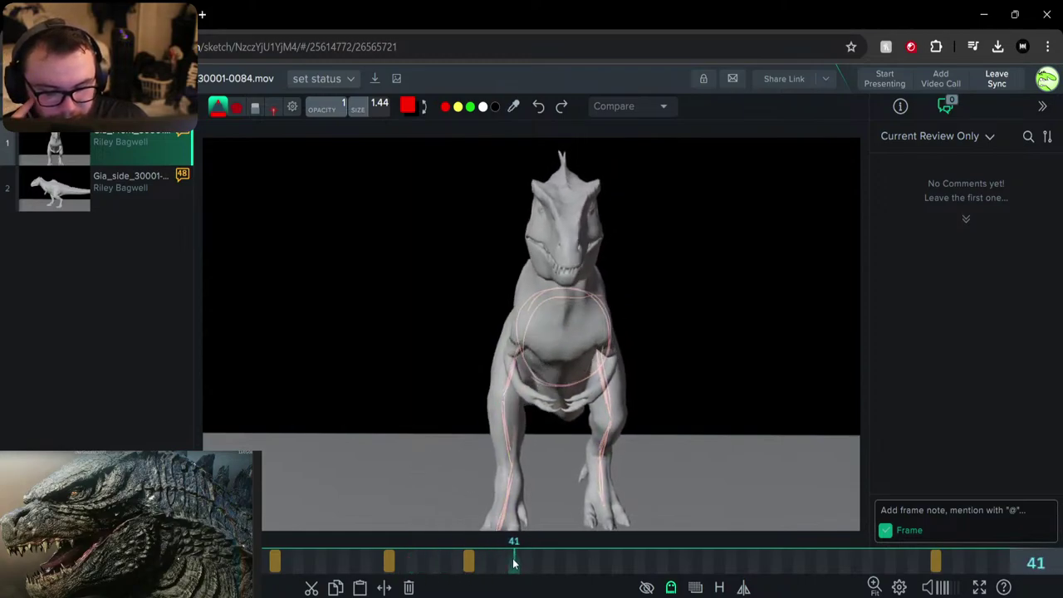
pyautogui.click(274, 106)
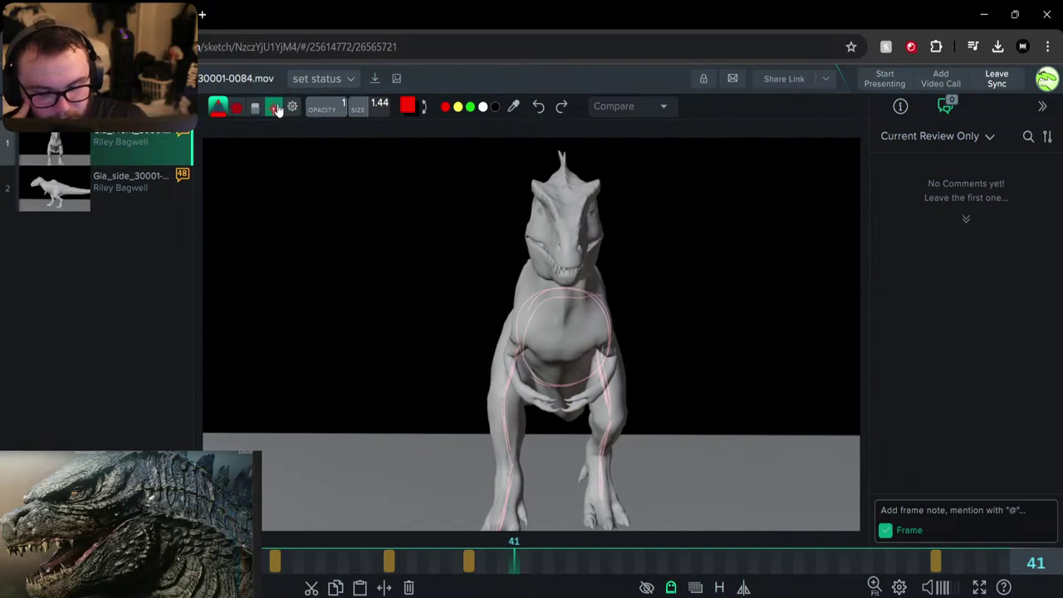
# Try red arrow strokes across the legs and chest on frame 41, undoing each attempt
pyautogui.moveTo(591, 476)
pyautogui.mouseDown()
pyautogui.moveTo(641, 518)
pyautogui.moveTo(536, 467)
pyautogui.mouseUp()
pyautogui.hotkey('ctrl', 'z')
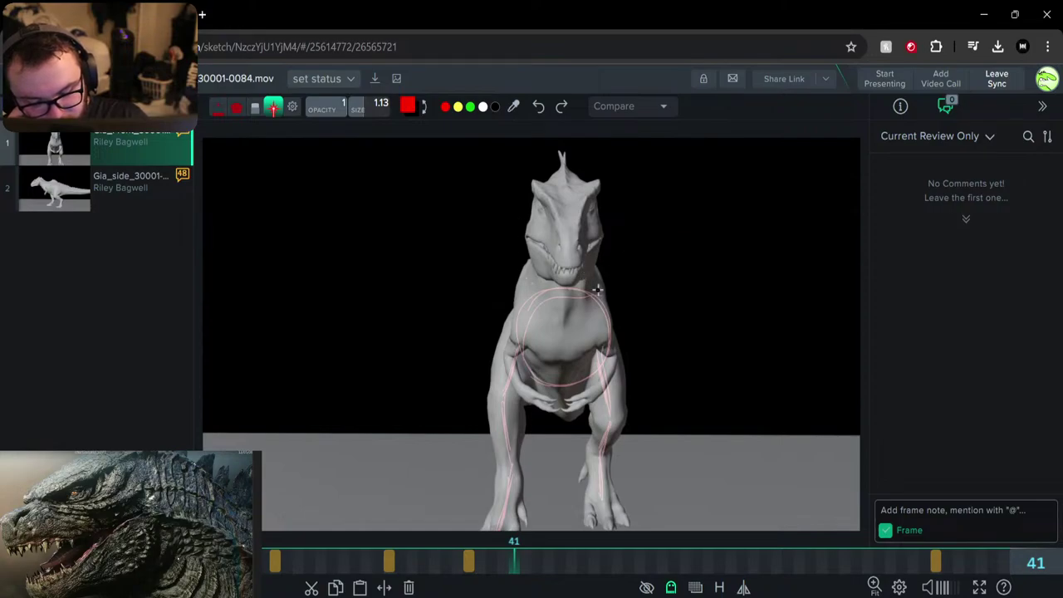
pyautogui.moveTo(596, 296); pyautogui.dragTo(600, 316)
pyautogui.hotkey('ctrl', 'z')
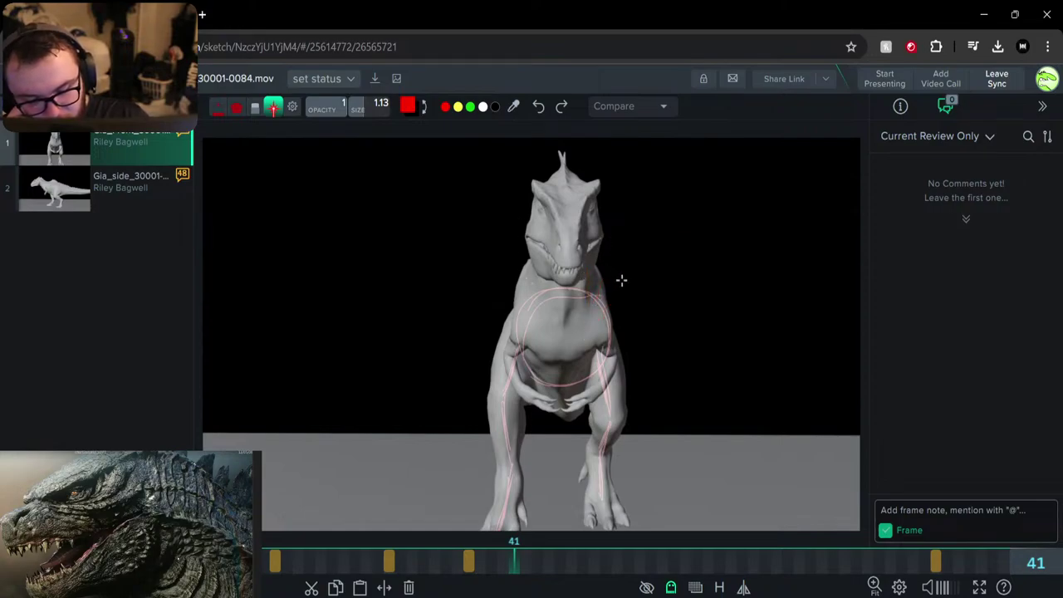
pyautogui.moveTo(625, 269)
pyautogui.mouseDown()
pyautogui.moveTo(570, 363)
pyautogui.moveTo(538, 369)
pyautogui.mouseUp()
pyautogui.hotkey('ctrl', 'z')
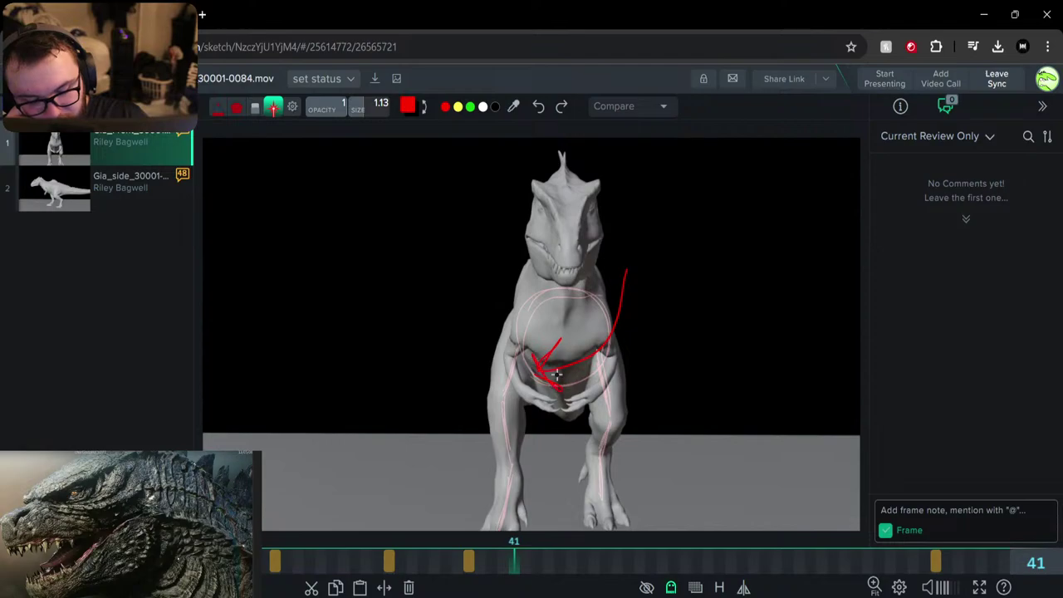
pyautogui.hotkey('ctrl', 'z')
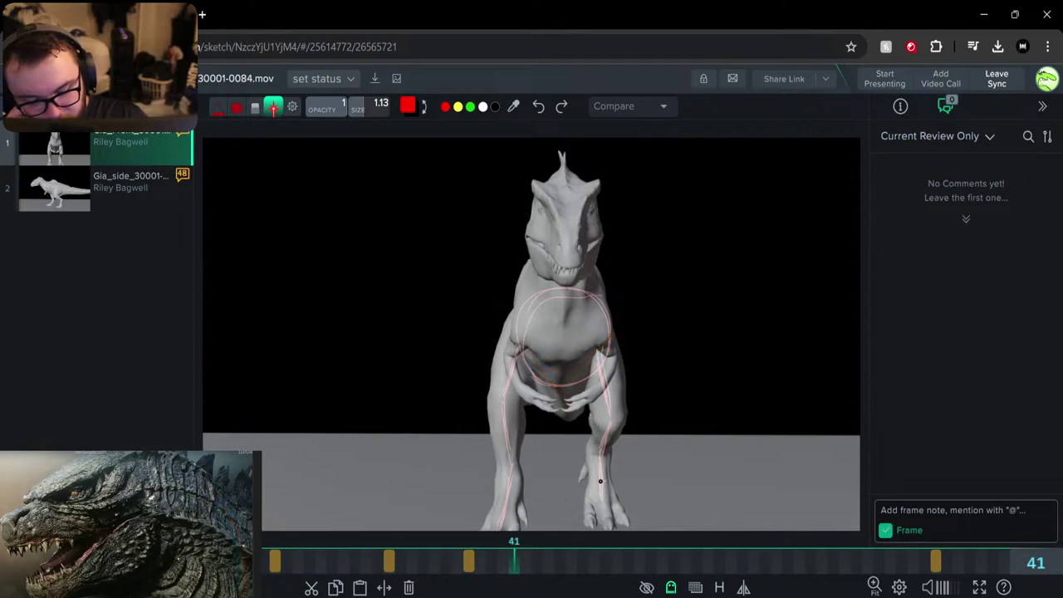
# Try more red arrow strokes beside the leg, around the chest and past the head on frame 41, undoing each one
pyautogui.moveTo(607, 500)
pyautogui.mouseDown()
pyautogui.moveTo(592, 469)
pyautogui.moveTo(615, 465)
pyautogui.mouseUp()
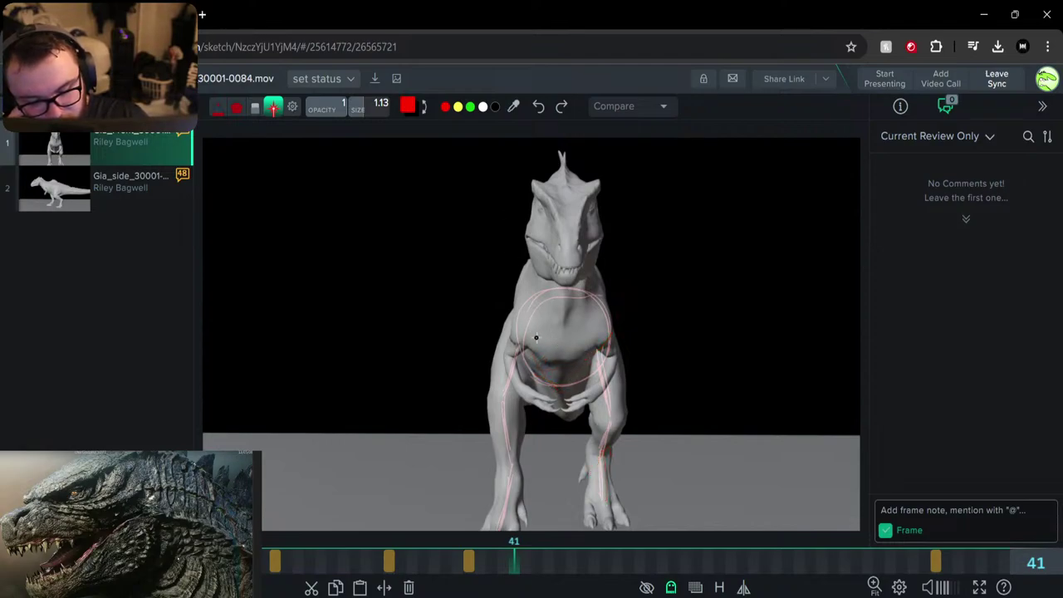
pyautogui.moveTo(551, 348); pyautogui.dragTo(503, 286)
pyautogui.moveTo(498, 317)
pyautogui.mouseDown()
pyautogui.moveTo(501, 287)
pyautogui.moveTo(532, 310)
pyautogui.mouseUp()
pyautogui.moveTo(544, 355); pyautogui.dragTo(518, 298)
pyautogui.moveTo(517, 298); pyautogui.dragTo(538, 324)
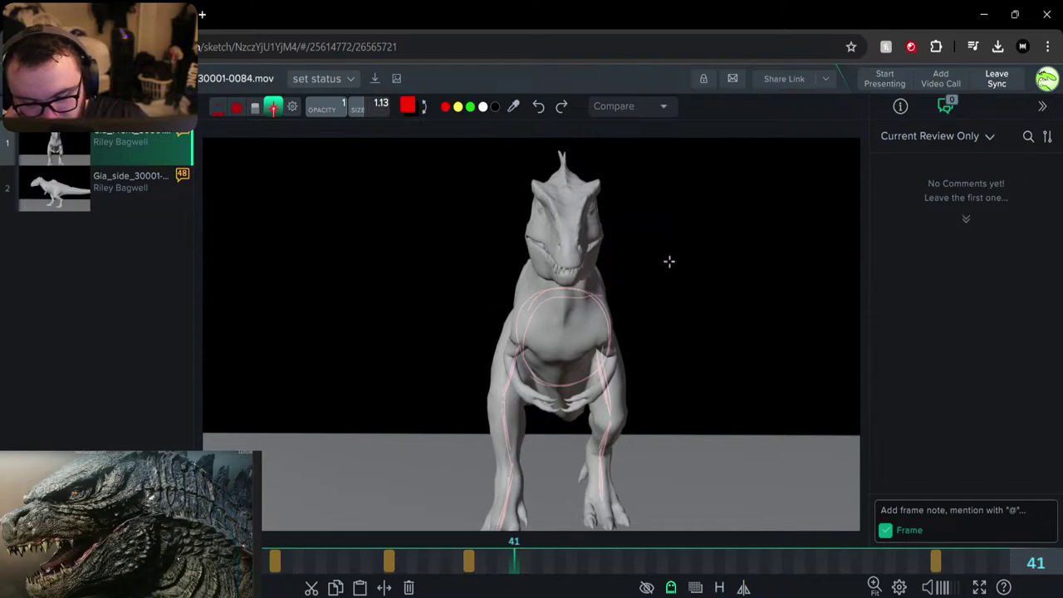
pyautogui.moveTo(670, 261)
pyautogui.mouseDown()
pyautogui.moveTo(535, 349)
pyautogui.moveTo(482, 262)
pyautogui.moveTo(670, 251)
pyautogui.moveTo(477, 281)
pyautogui.moveTo(573, 353)
pyautogui.moveTo(636, 308)
pyautogui.moveTo(472, 265)
pyautogui.mouseUp()
pyautogui.hotkey('ctrl', 'z')
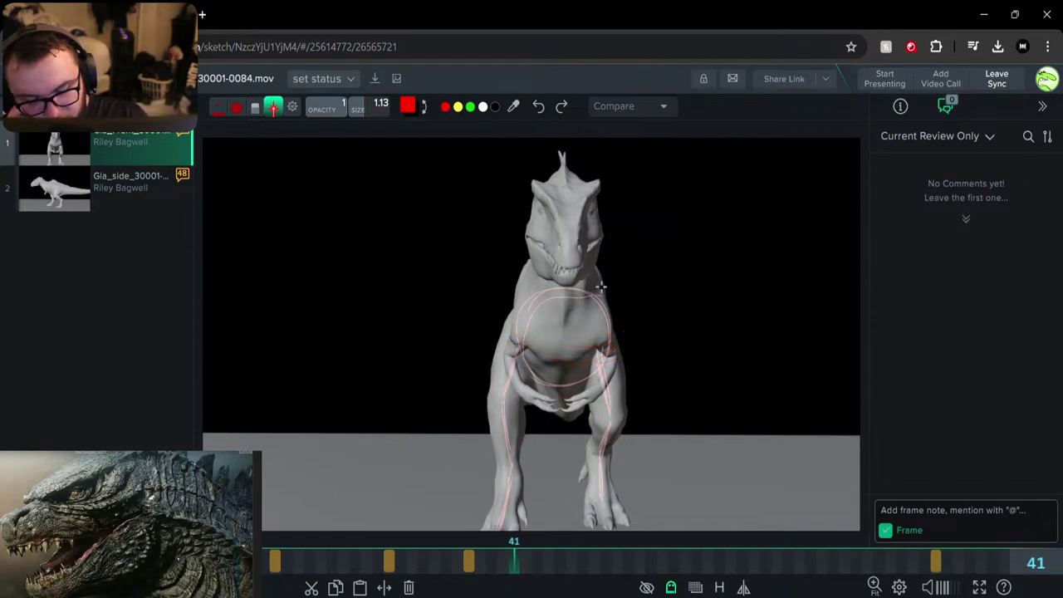
pyautogui.moveTo(562, 338); pyautogui.dragTo(611, 331)
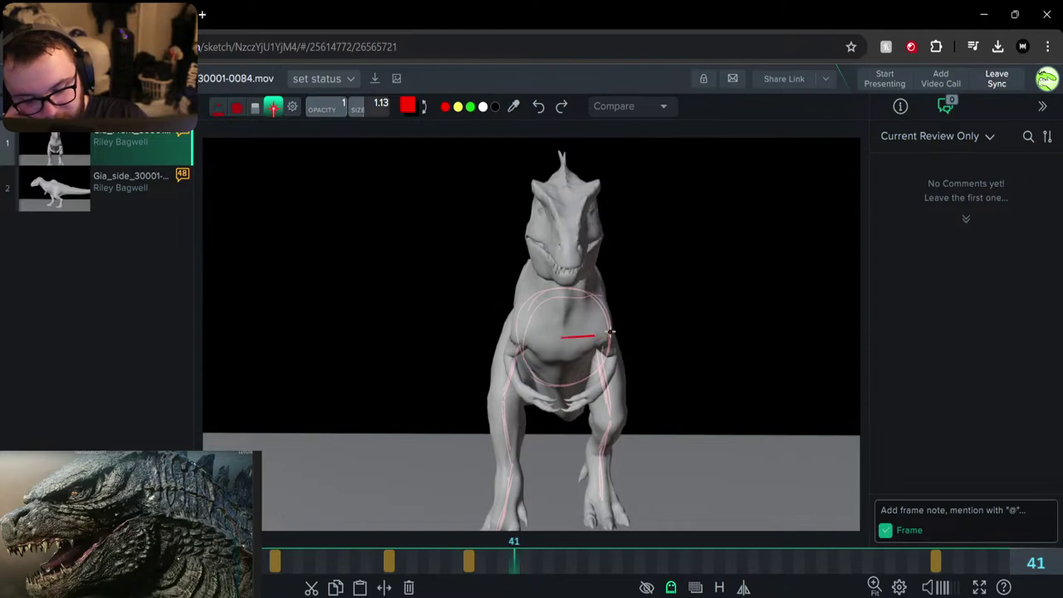
# Sketch a red U-shaped arc in the empty space beside the head on frame 41, try marking its bottom and ends, and erase it all
pyautogui.click(219, 117)
pyautogui.moveTo(796, 217); pyautogui.dragTo(625, 218)
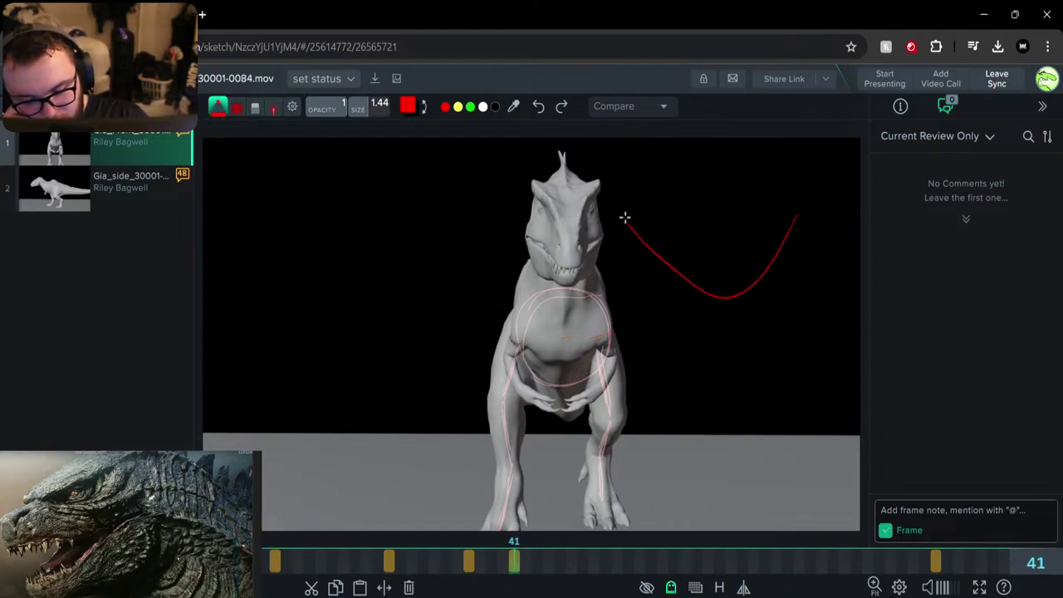
pyautogui.click(260, 110)
pyautogui.click(273, 108)
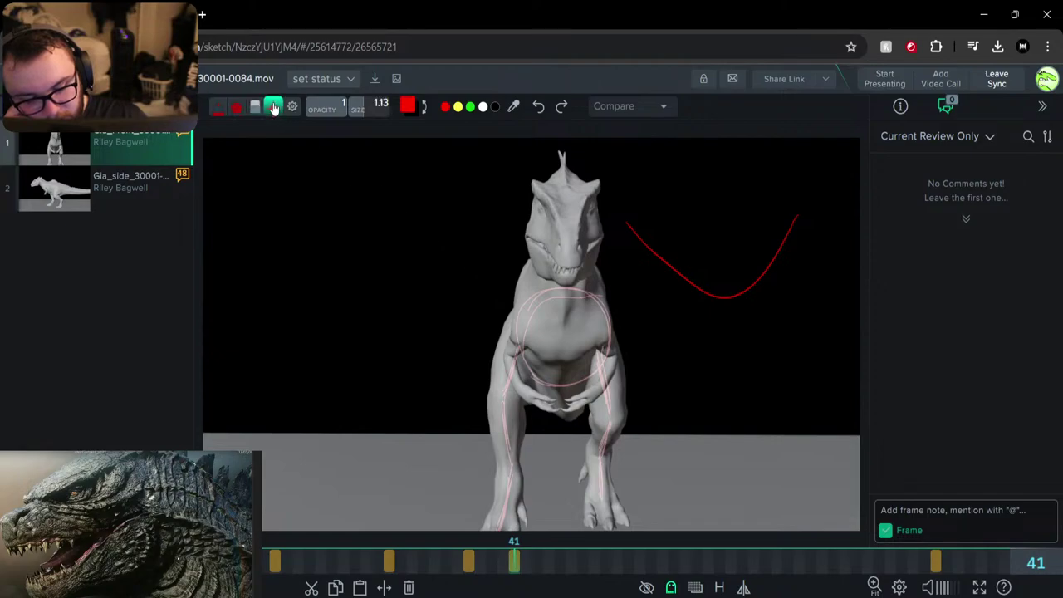
pyautogui.moveTo(752, 254)
pyautogui.mouseDown()
pyautogui.moveTo(694, 308)
pyautogui.moveTo(742, 315)
pyautogui.moveTo(772, 280)
pyautogui.mouseUp()
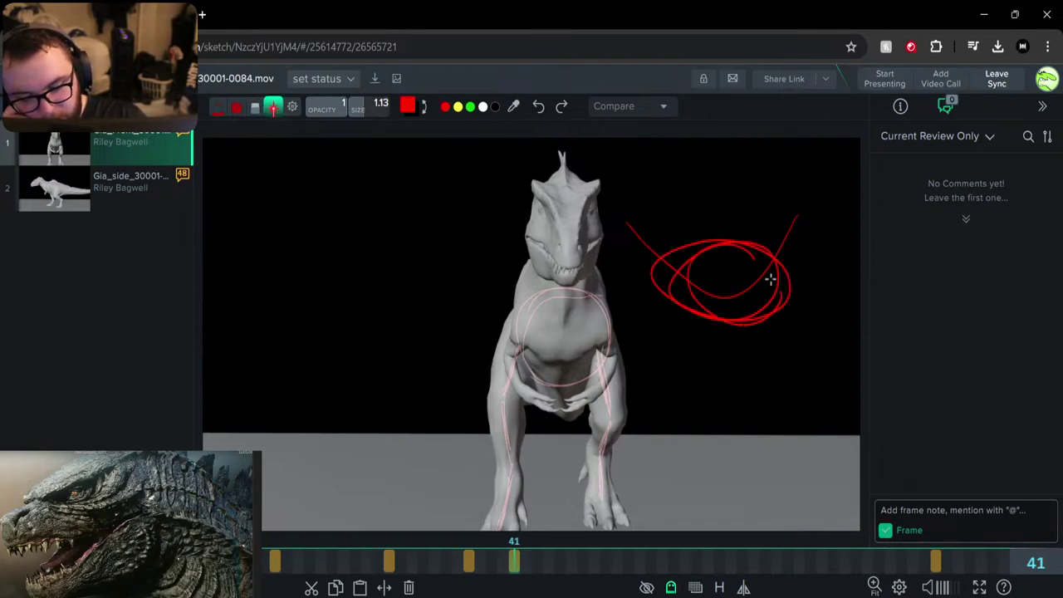
pyautogui.moveTo(811, 196)
pyautogui.mouseDown()
pyautogui.moveTo(755, 229)
pyautogui.moveTo(809, 252)
pyautogui.moveTo(606, 197)
pyautogui.moveTo(605, 227)
pyautogui.moveTo(595, 224)
pyautogui.moveTo(689, 266)
pyautogui.moveTo(748, 266)
pyautogui.moveTo(663, 295)
pyautogui.moveTo(672, 266)
pyautogui.mouseUp()
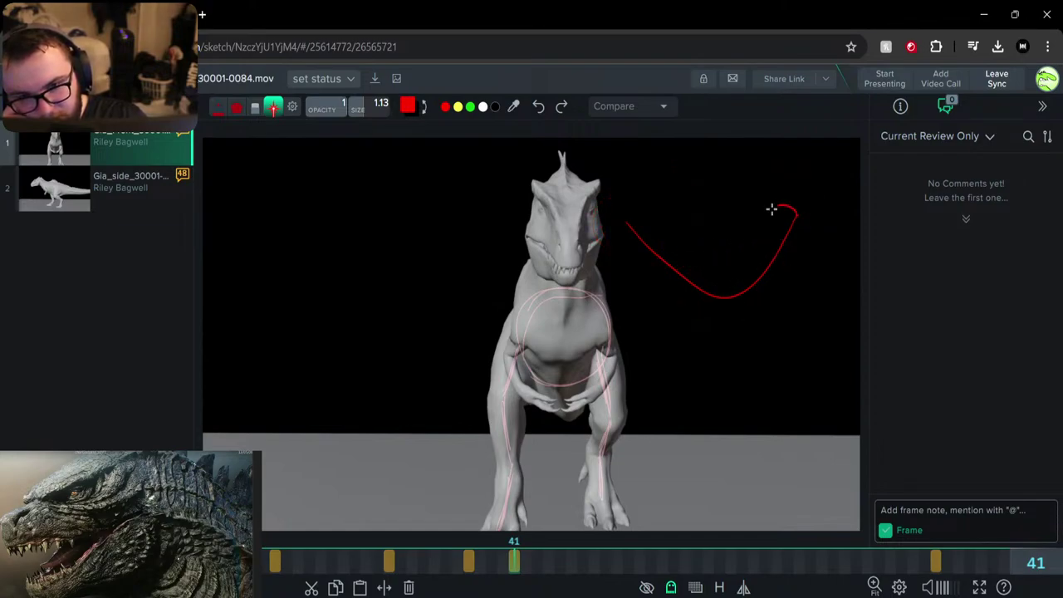
pyautogui.moveTo(636, 201)
pyautogui.mouseDown()
pyautogui.moveTo(647, 240)
pyautogui.moveTo(619, 220)
pyautogui.mouseUp()
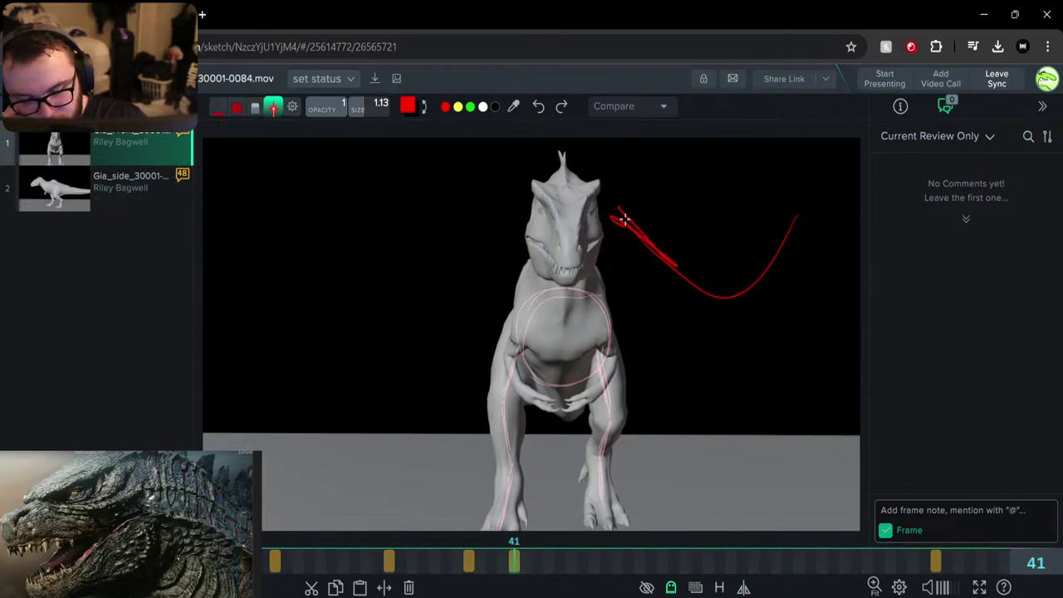
pyautogui.click(255, 106)
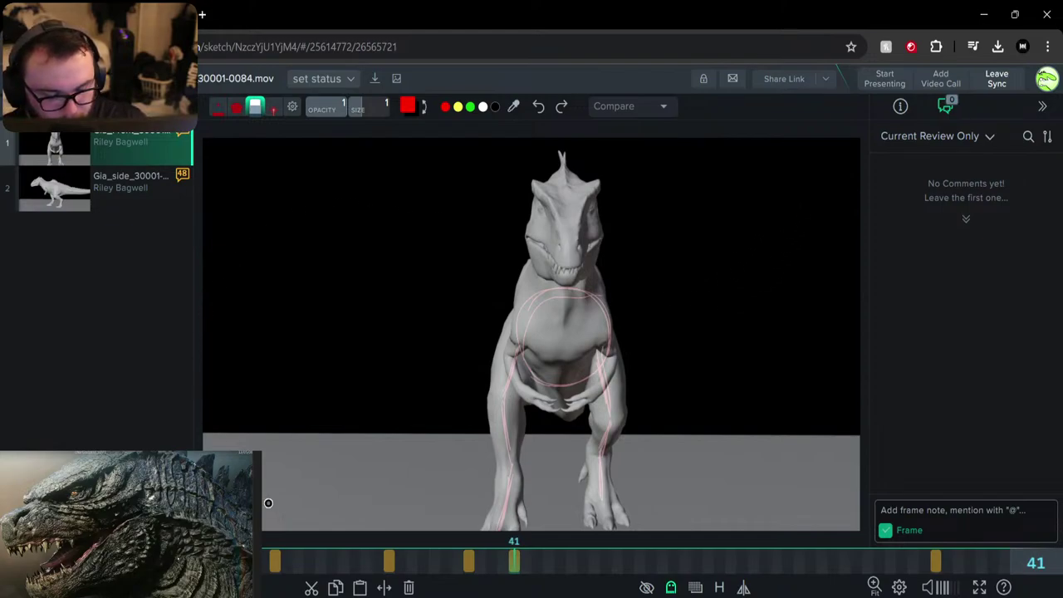
# Compare the torso and leg poses on frames 30, 41 and 37 of the front-view walk
pyautogui.click(490, 562)
pyautogui.moveTo(490, 563); pyautogui.dragTo(391, 564)
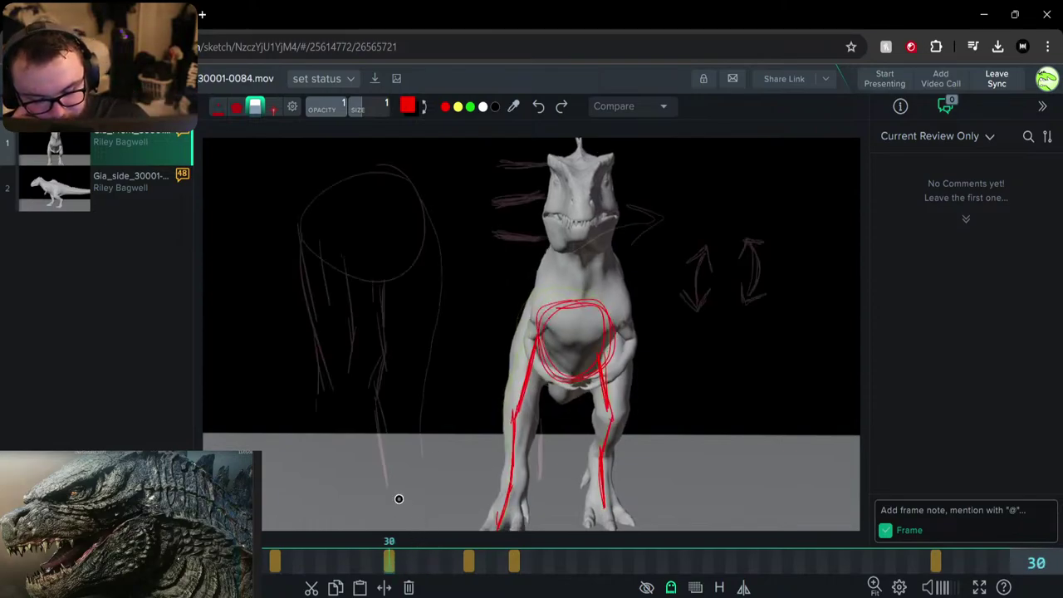
pyautogui.moveTo(387, 562); pyautogui.dragTo(514, 559)
pyautogui.click(220, 109)
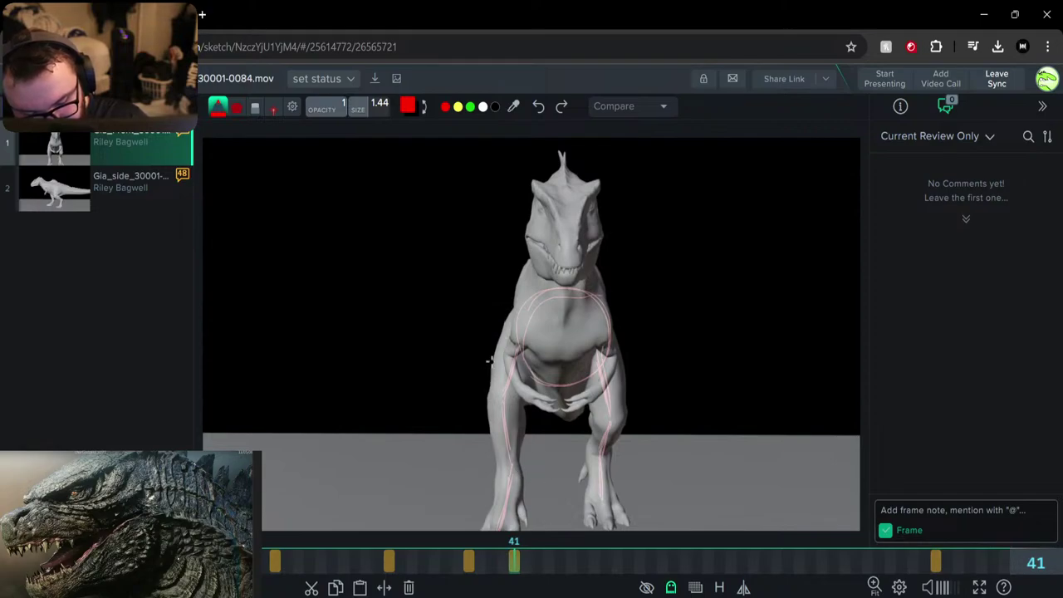
pyautogui.moveTo(501, 550)
pyautogui.mouseDown()
pyautogui.moveTo(502, 561)
pyautogui.moveTo(470, 565)
pyautogui.mouseUp()
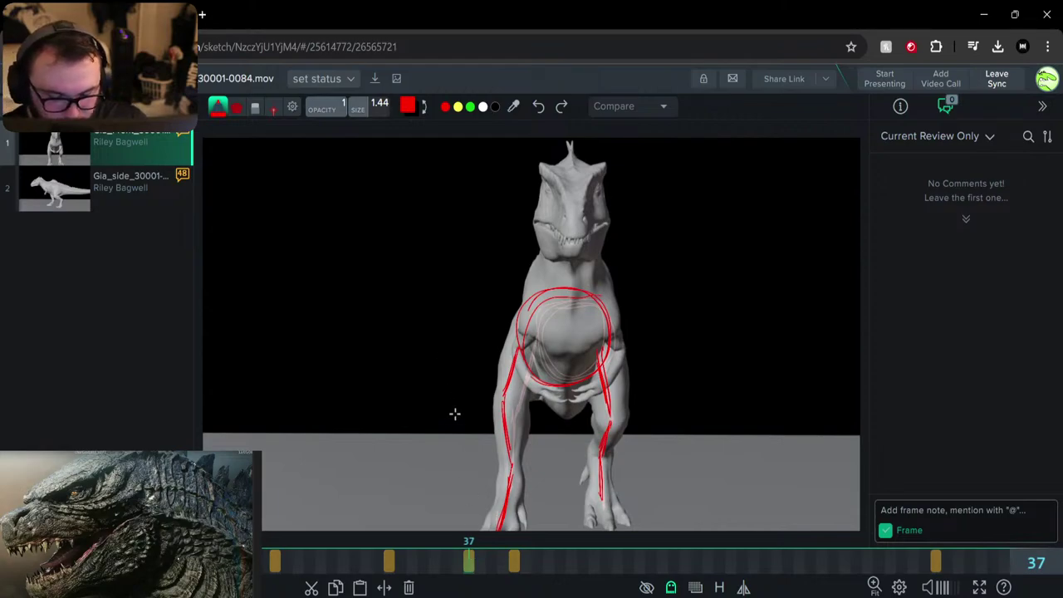
# On frame 35, draw a green circle around the torso and trace both legs in green down to the feet
pyautogui.click(470, 106)
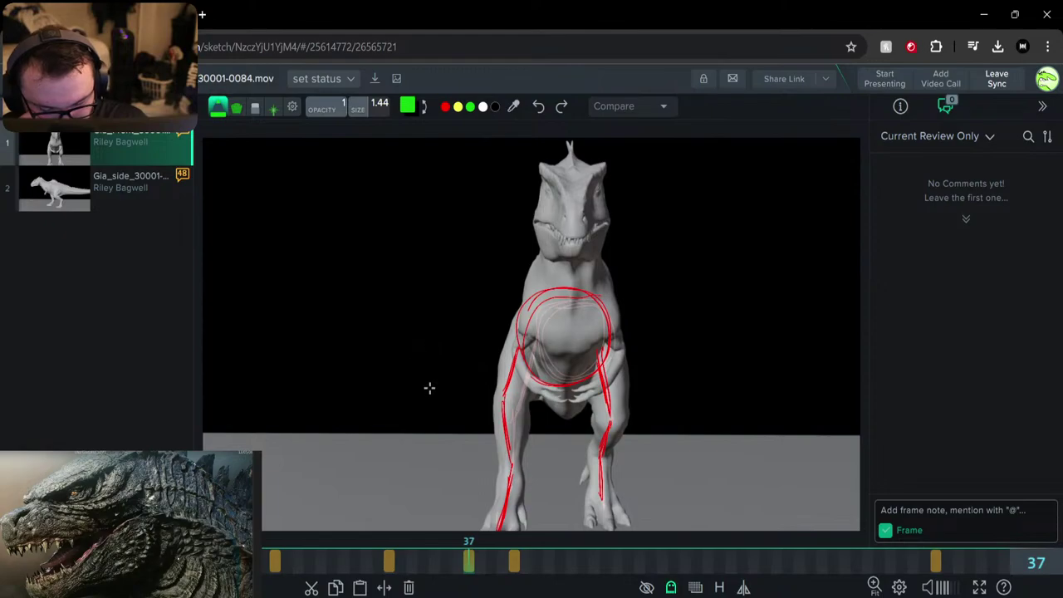
pyautogui.moveTo(449, 563); pyautogui.dragTo(387, 568)
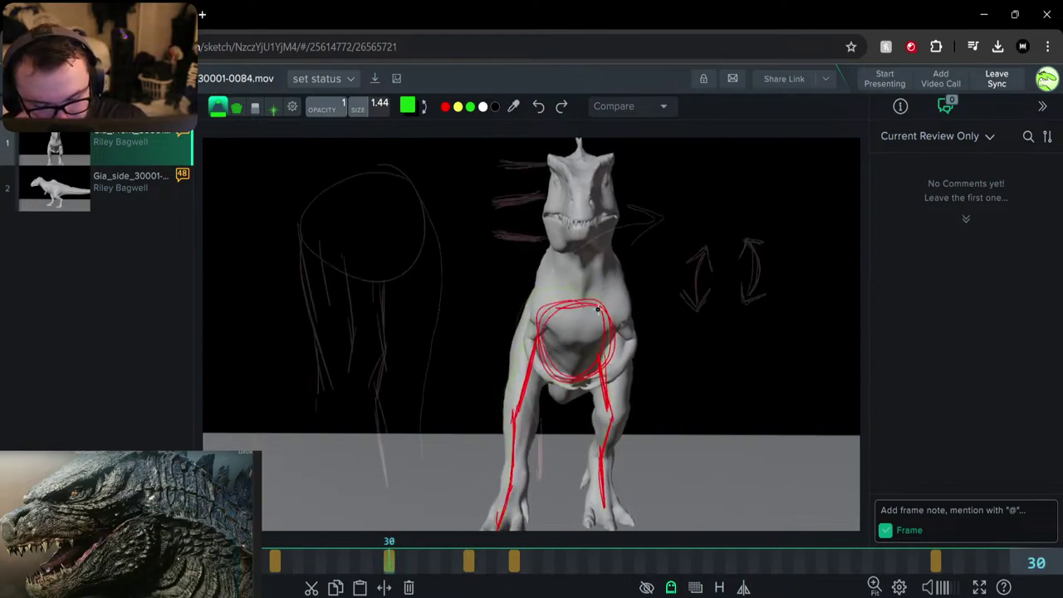
pyautogui.moveTo(428, 567); pyautogui.dragTo(443, 567)
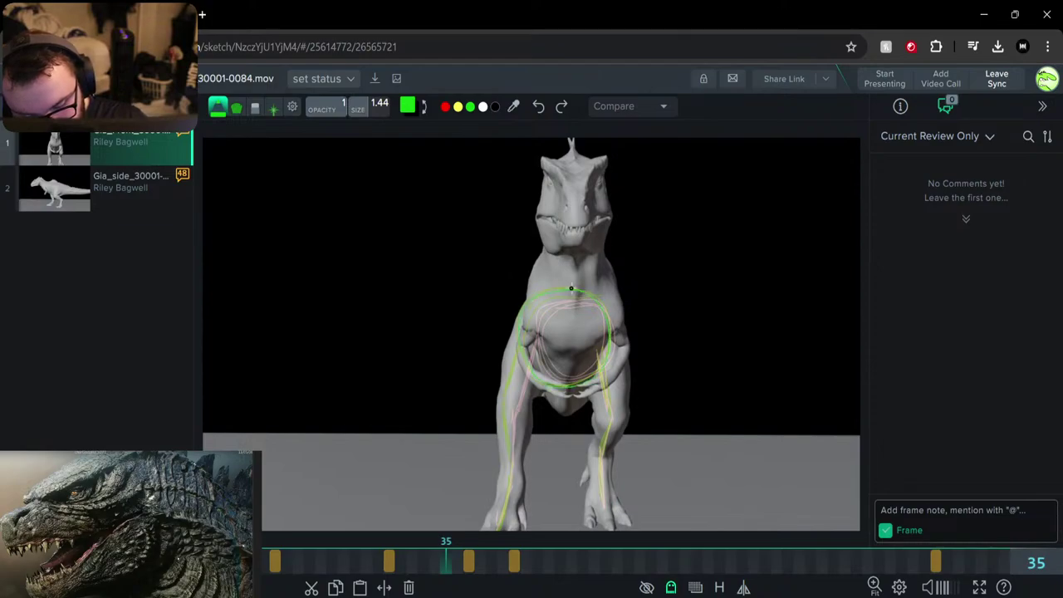
pyautogui.moveTo(571, 288); pyautogui.dragTo(534, 296)
pyautogui.moveTo(518, 341); pyautogui.dragTo(595, 301)
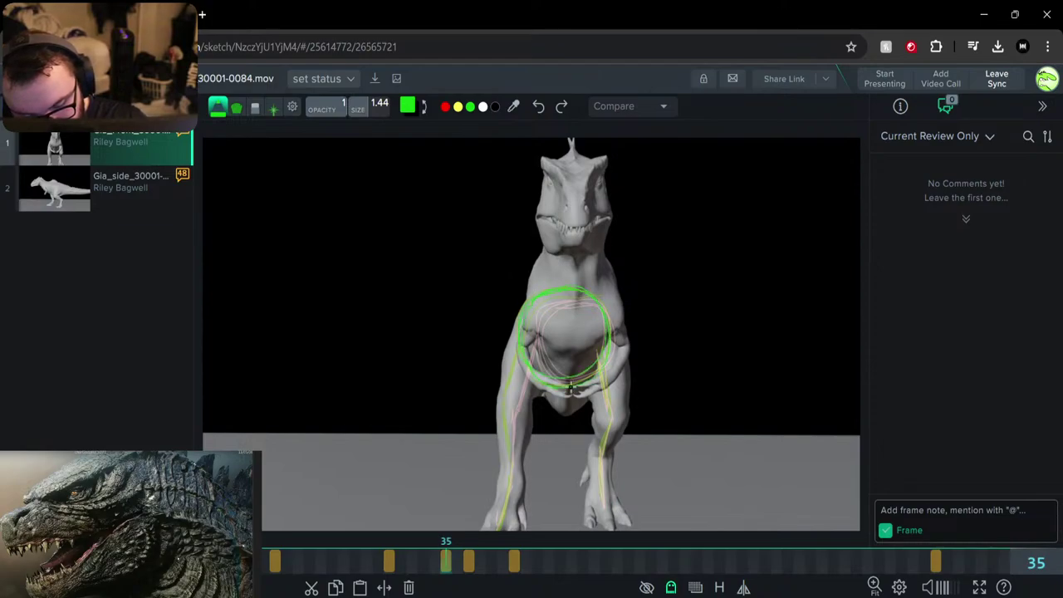
pyautogui.moveTo(520, 352); pyautogui.dragTo(504, 401)
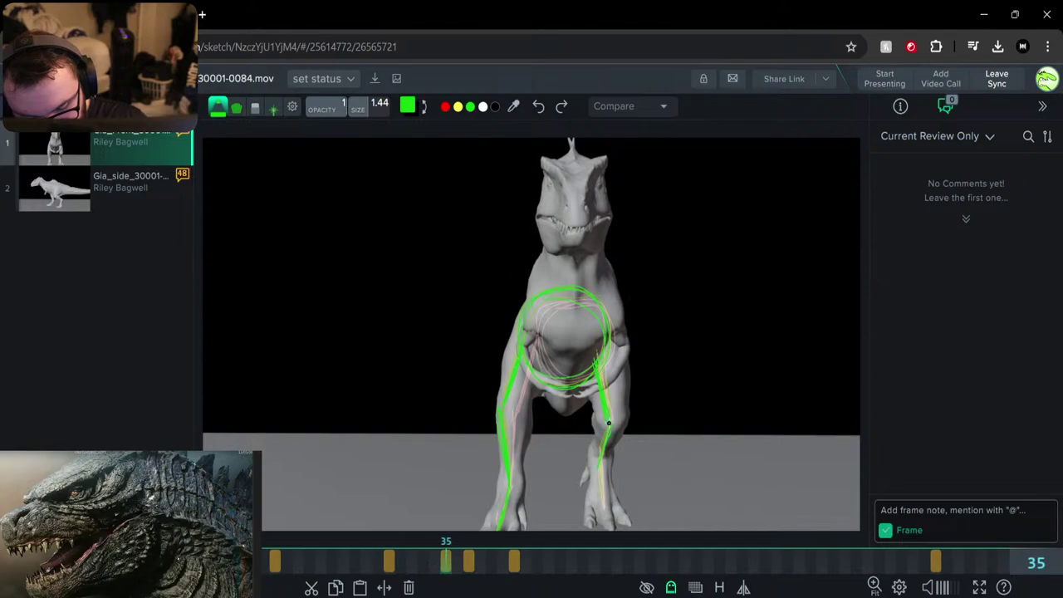
# Shorten the ghosting range and delete the red drawing on frame 37
pyautogui.hotkey('ctrl', 'g')
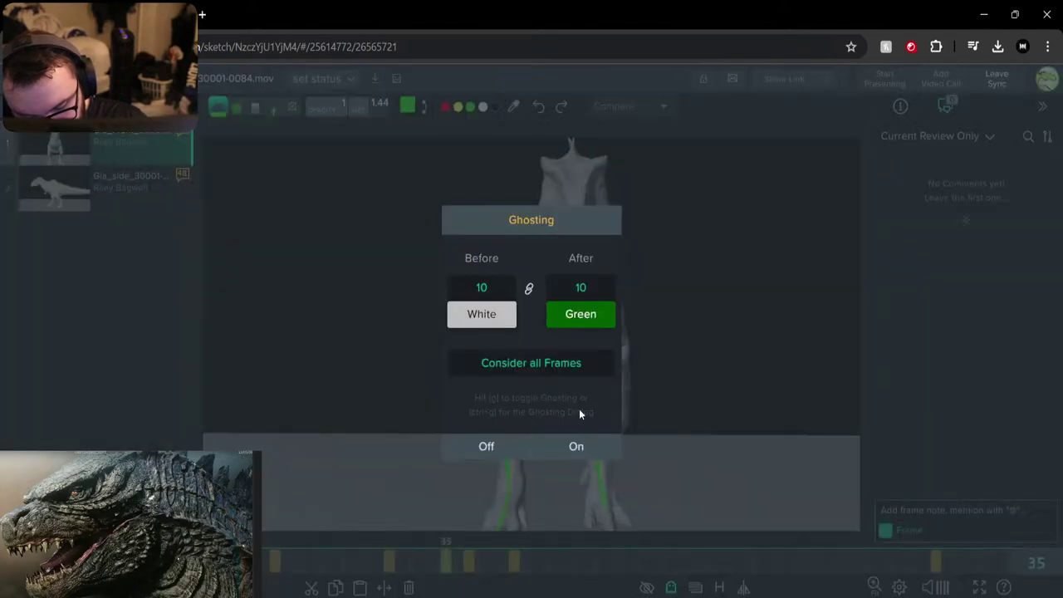
pyautogui.moveTo(498, 288); pyautogui.dragTo(432, 302)
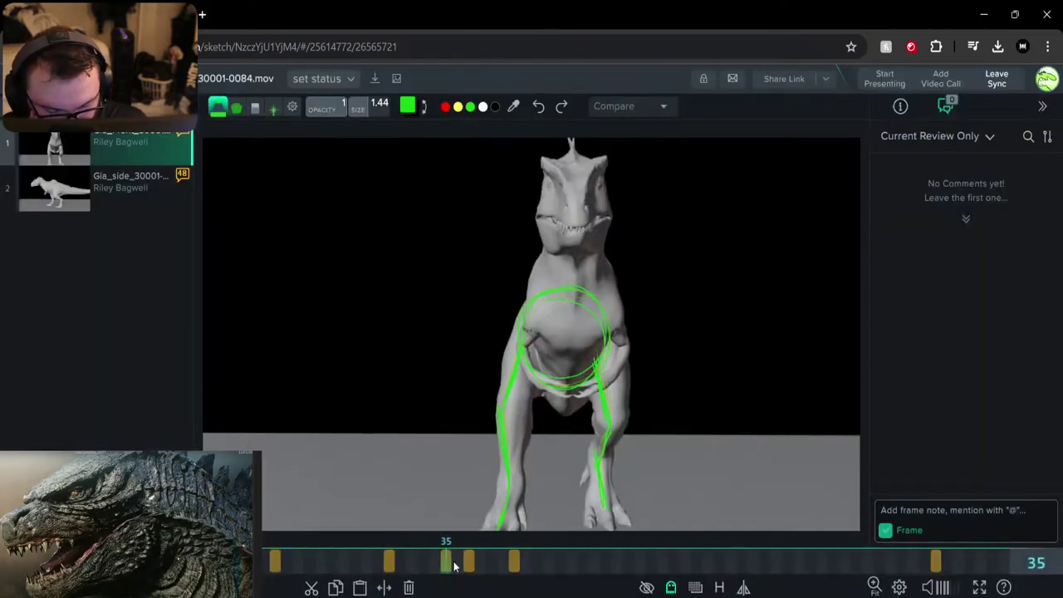
pyautogui.moveTo(462, 565)
pyautogui.mouseDown()
pyautogui.moveTo(389, 560)
pyautogui.moveTo(464, 563)
pyautogui.mouseUp()
pyautogui.press('Right')
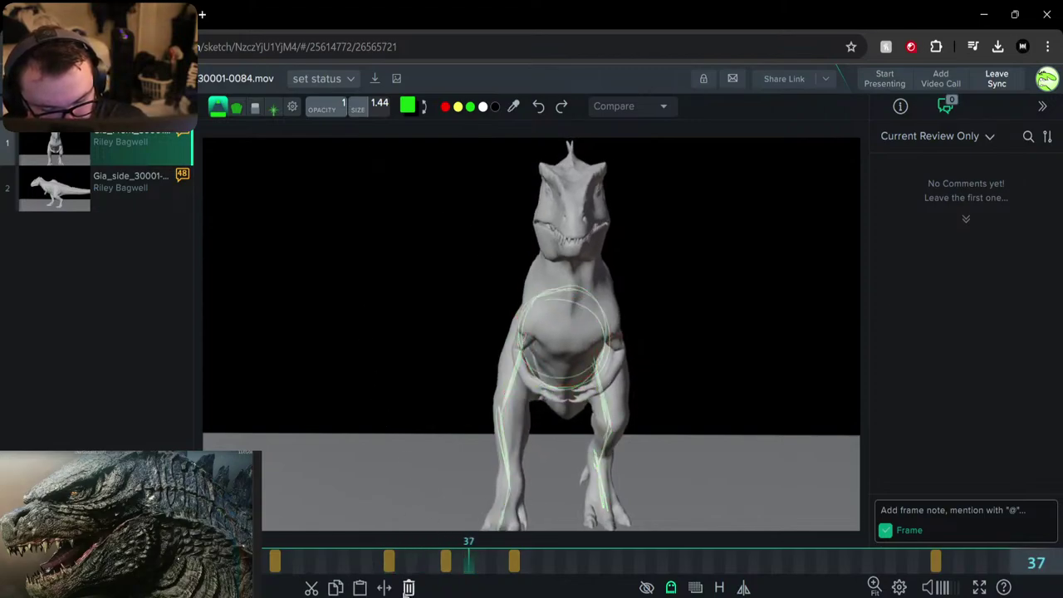
pyautogui.moveTo(470, 562); pyautogui.dragTo(444, 568)
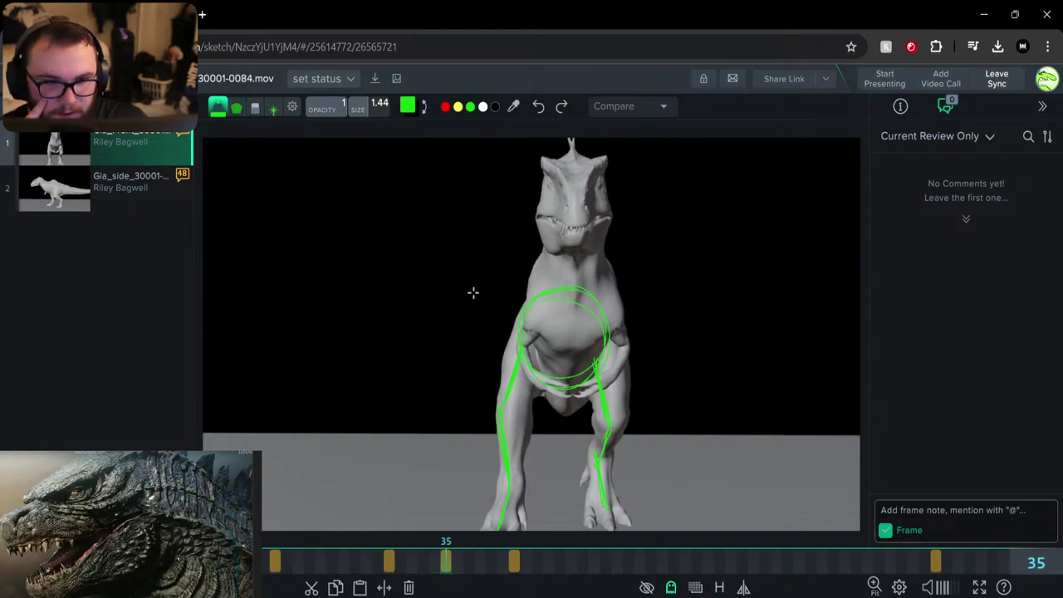
# On frame 40, draw a green loop around the torso, shifted over the screen-left leg, and trace that leg down to the foot
pyautogui.moveTo(484, 335)
pyautogui.mouseDown()
pyautogui.moveTo(444, 340)
pyautogui.moveTo(469, 357)
pyautogui.mouseUp()
pyautogui.click(514, 563)
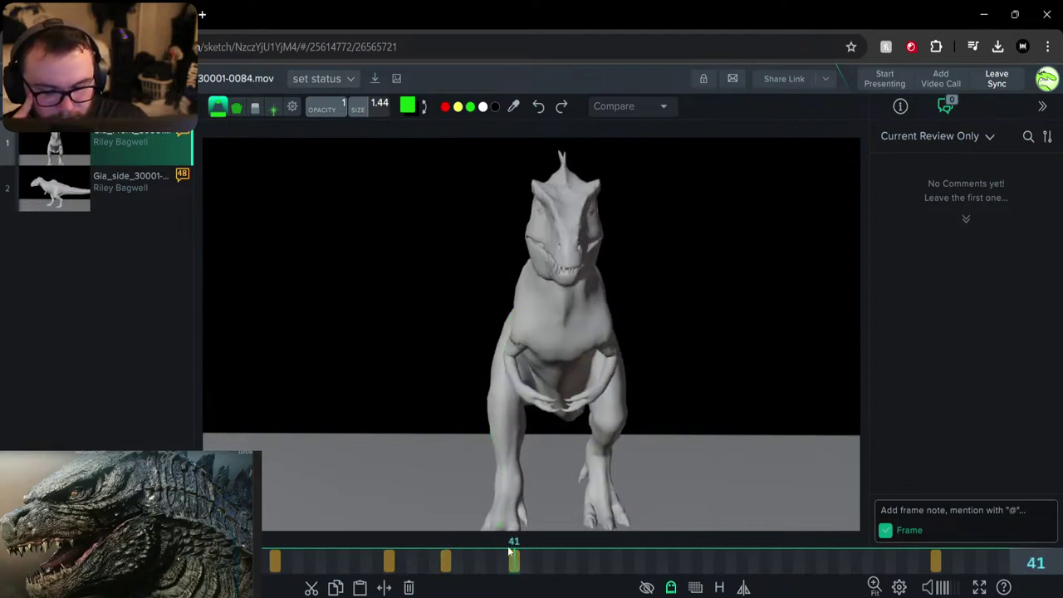
pyautogui.click(504, 564)
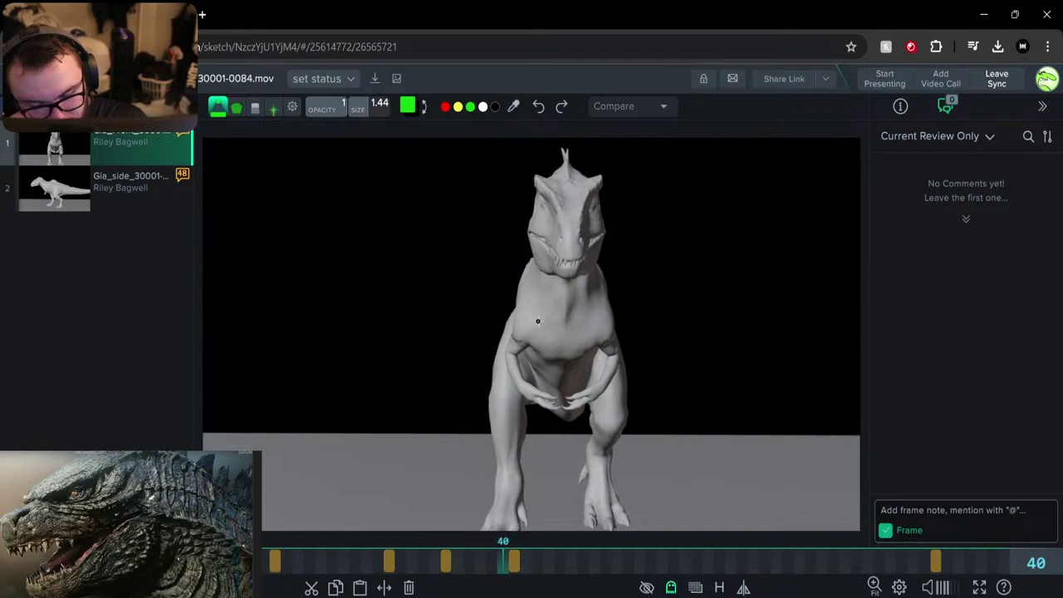
pyautogui.moveTo(515, 314)
pyautogui.mouseDown()
pyautogui.moveTo(548, 406)
pyautogui.moveTo(496, 360)
pyautogui.mouseUp()
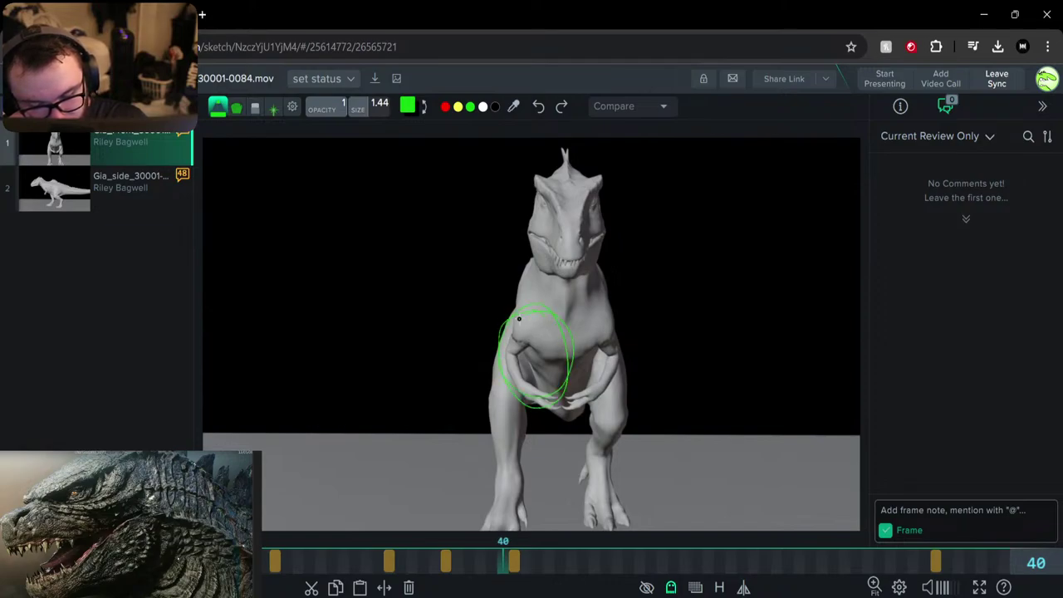
pyautogui.moveTo(519, 318)
pyautogui.mouseDown()
pyautogui.moveTo(559, 318)
pyautogui.moveTo(575, 366)
pyautogui.moveTo(538, 391)
pyautogui.moveTo(513, 380)
pyautogui.mouseUp()
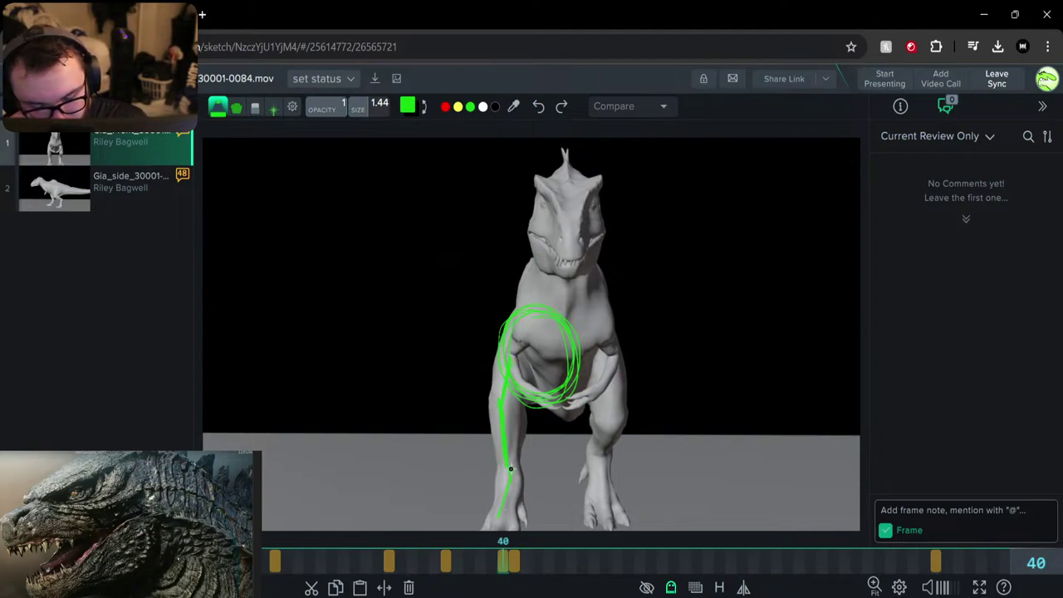
# Try tracing the screen-right leg in green from the torso loop down to the foot on frame 40, and undo those strokes
pyautogui.moveTo(566, 352)
pyautogui.mouseDown()
pyautogui.moveTo(582, 420)
pyautogui.moveTo(579, 508)
pyautogui.mouseUp()
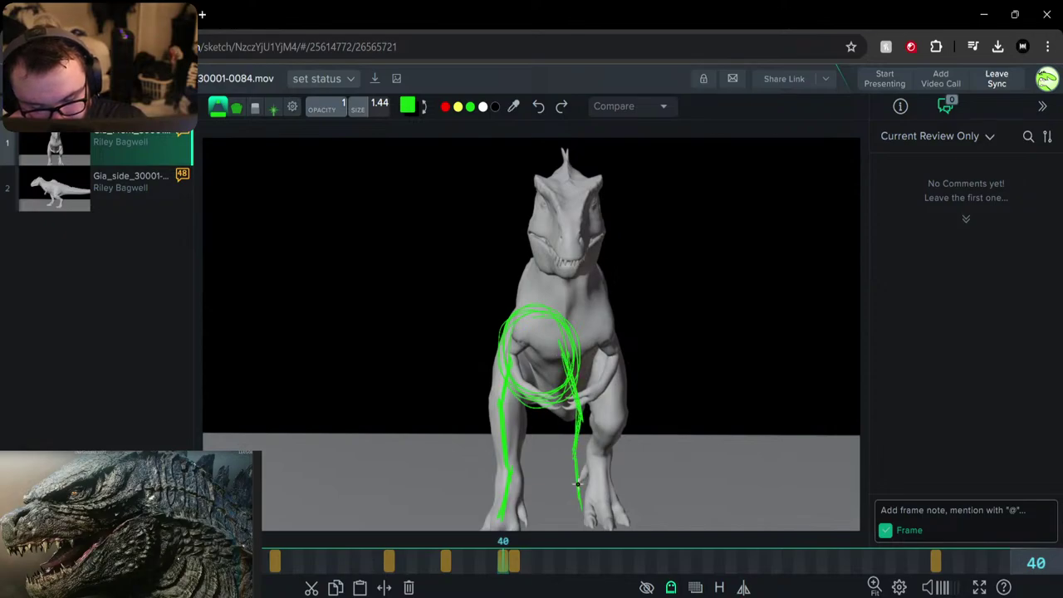
pyautogui.hotkey('ctrl', 'z')
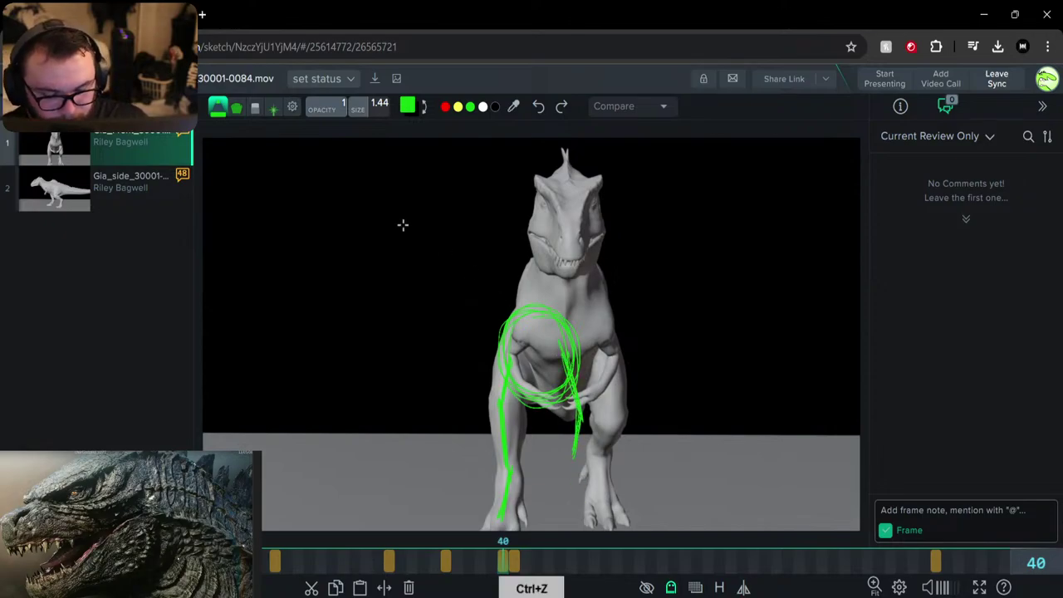
pyautogui.hotkey('ctrl', 'z')
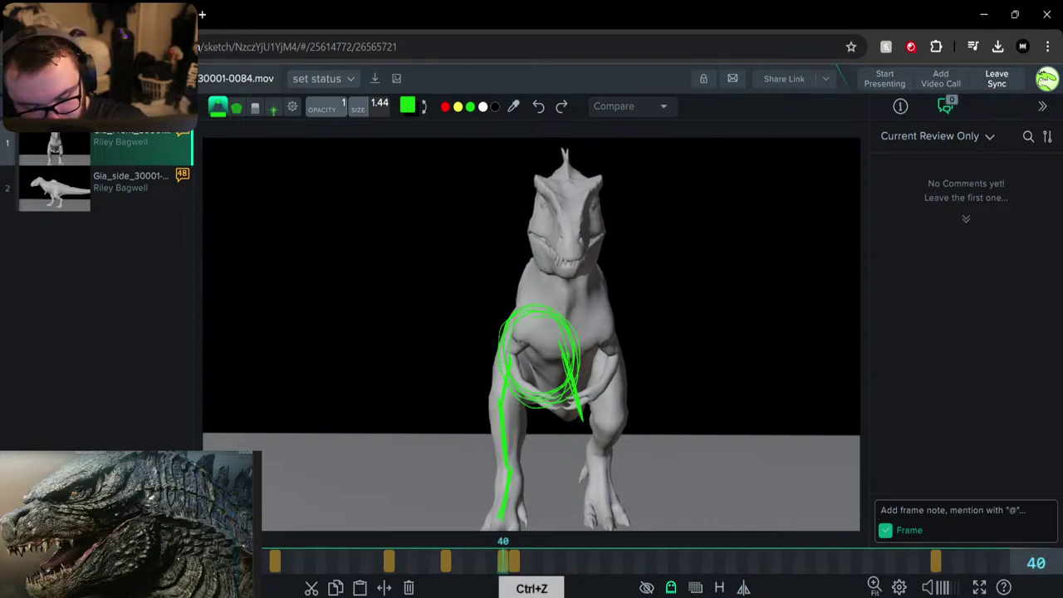
pyautogui.hotkey('ctrl', 'z')
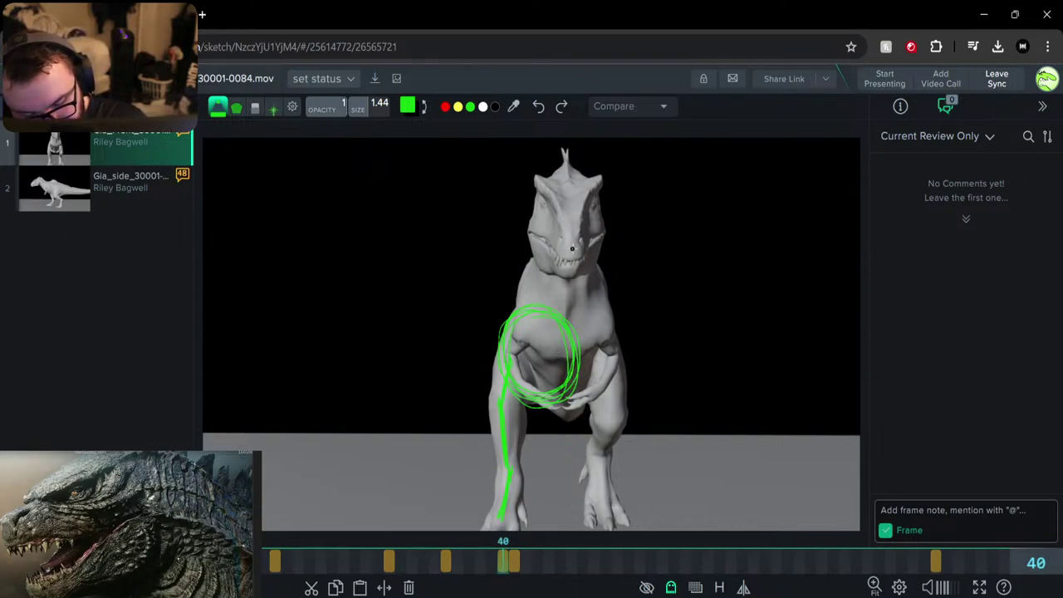
# Retrace the screen-right leg in green with a wider lower leg on frame 40 and add a flat foot mark on the ground
pyautogui.press('shift')
pyautogui.keyDown('shift'); pyautogui.moveTo(565, 347); pyautogui.dragTo(582, 466); pyautogui.keyUp('shift')
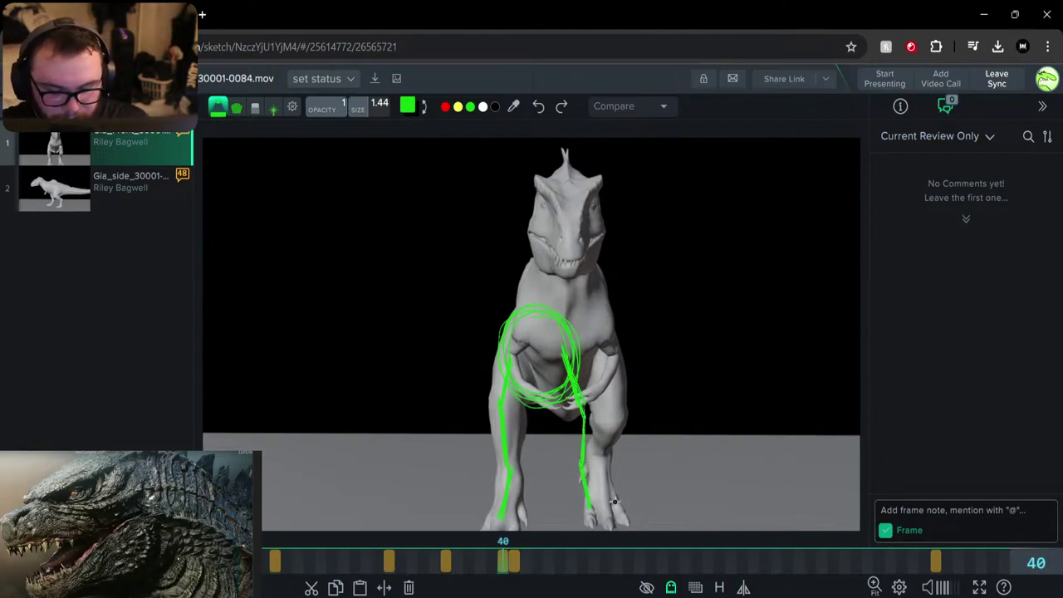
pyautogui.moveTo(615, 501); pyautogui.dragTo(576, 515)
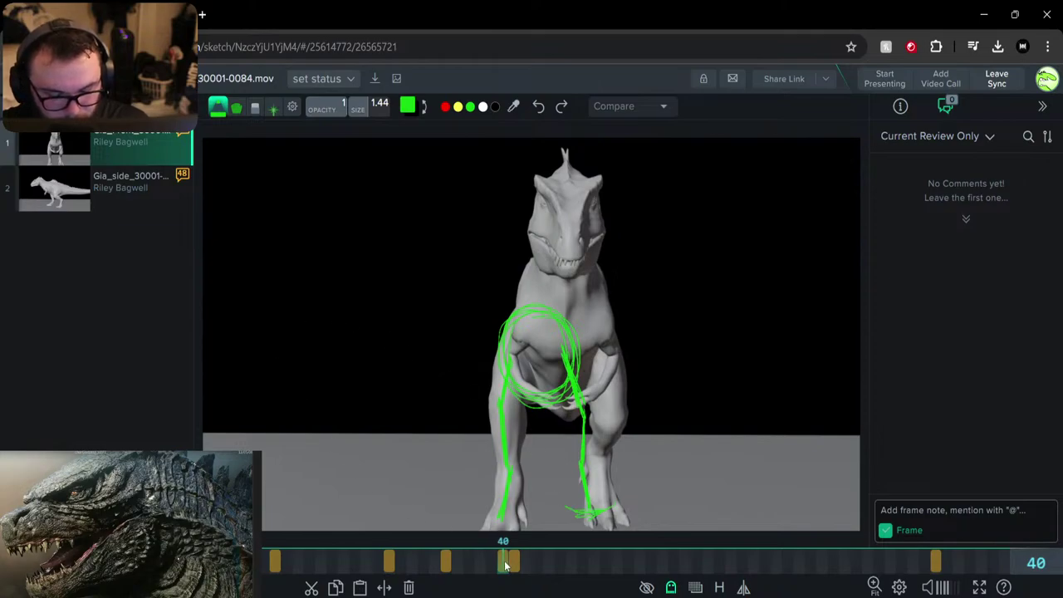
# Return to the start of the front-view walk and play it through to frame 52
pyautogui.moveTo(505, 566)
pyautogui.mouseDown()
pyautogui.moveTo(491, 565)
pyautogui.moveTo(514, 568)
pyautogui.moveTo(225, 564)
pyautogui.mouseUp()
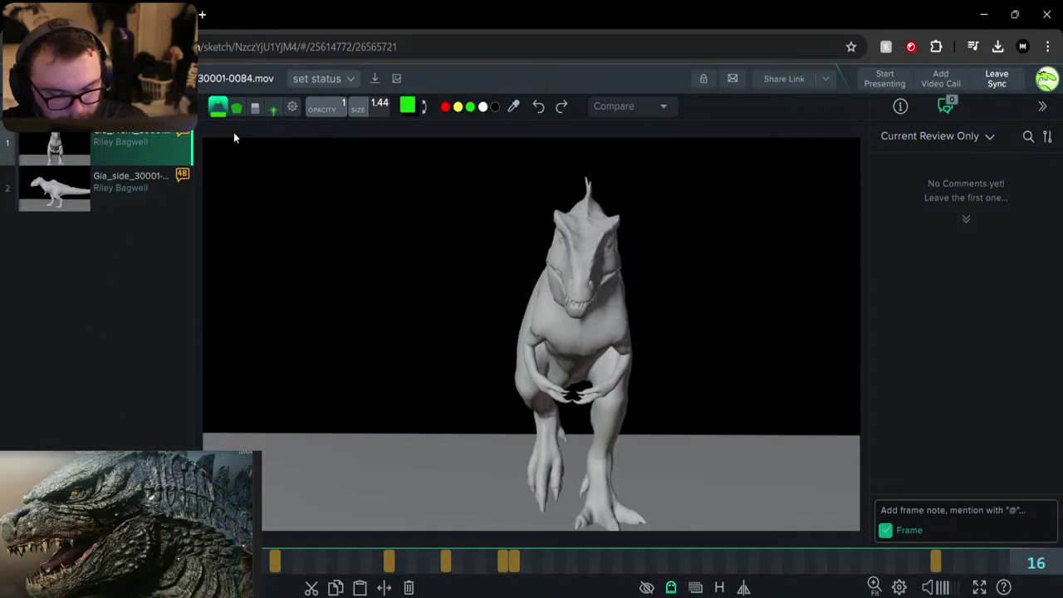
pyautogui.press('space')
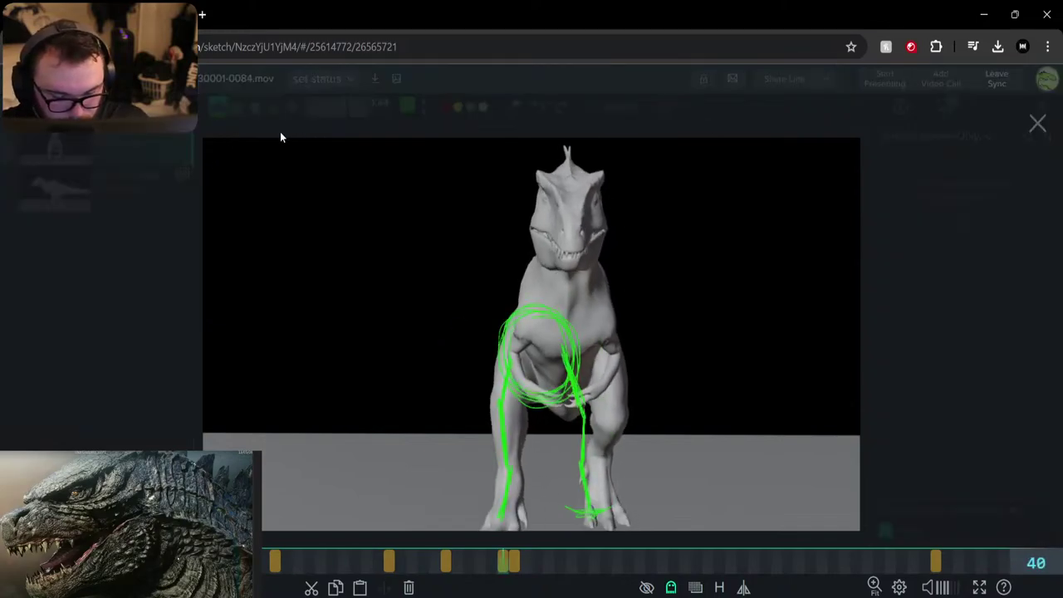
pyautogui.press('space')
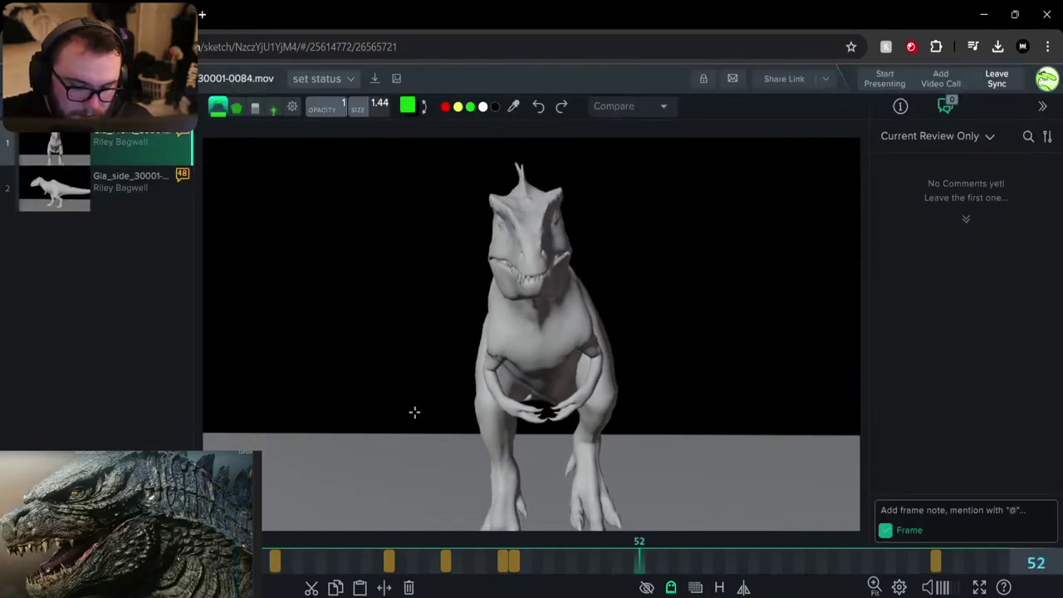
# Hide the sketches from frame 40 and review the front-view walk without draw-overs, stopping on frame 54
pyautogui.moveTo(390, 563)
pyautogui.mouseDown()
pyautogui.moveTo(545, 566)
pyautogui.moveTo(504, 568)
pyautogui.mouseUp()
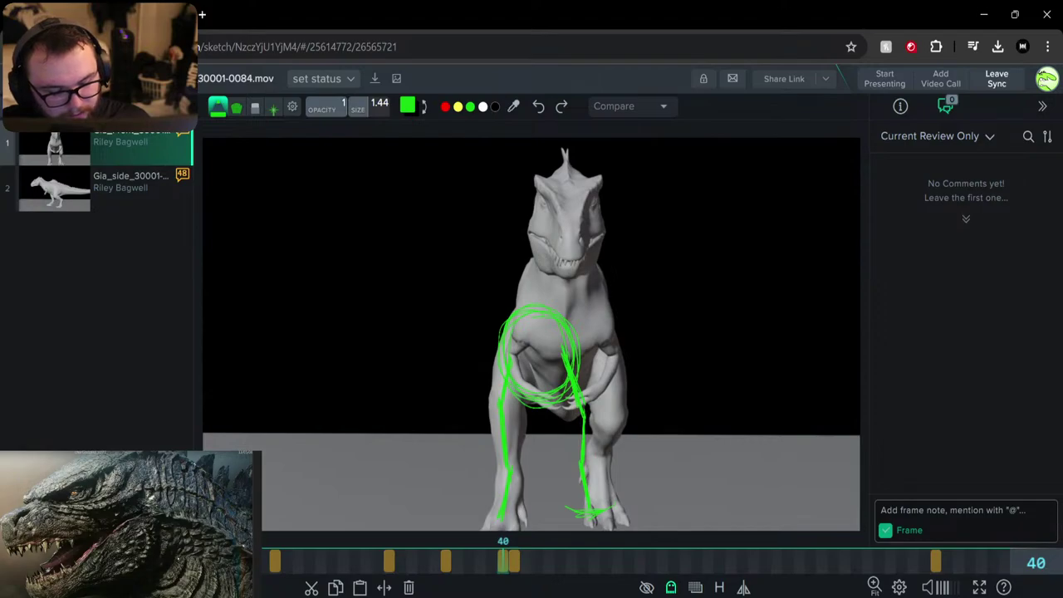
pyautogui.click(648, 587)
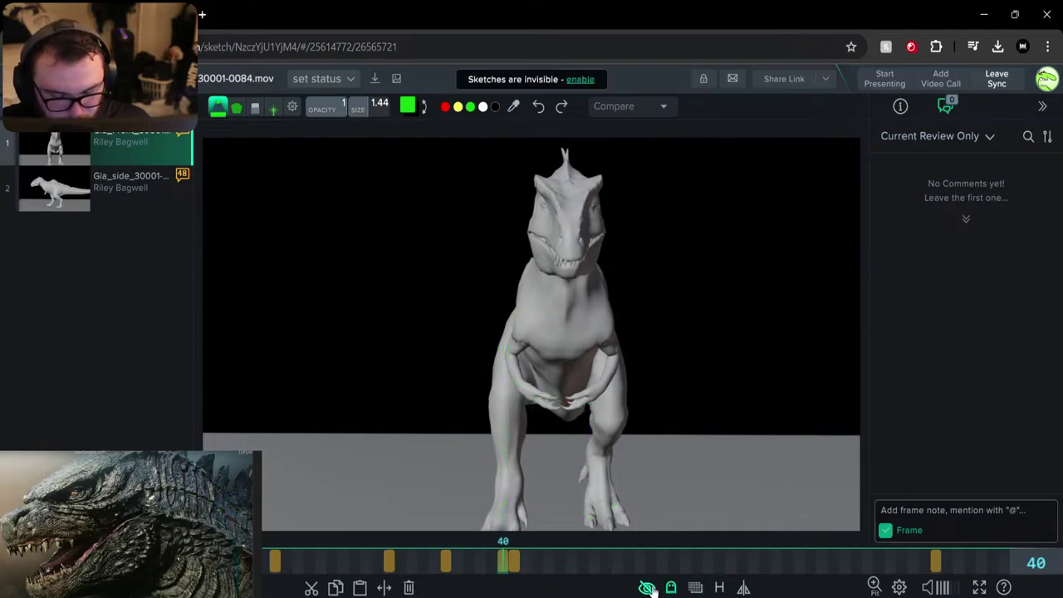
pyautogui.press('space')
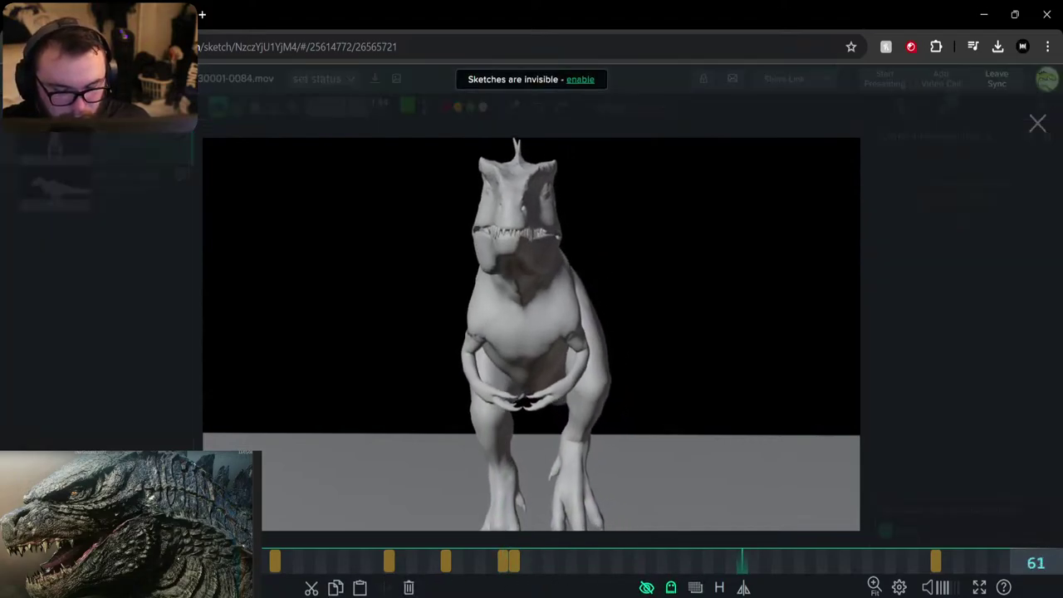
pyautogui.click(526, 562)
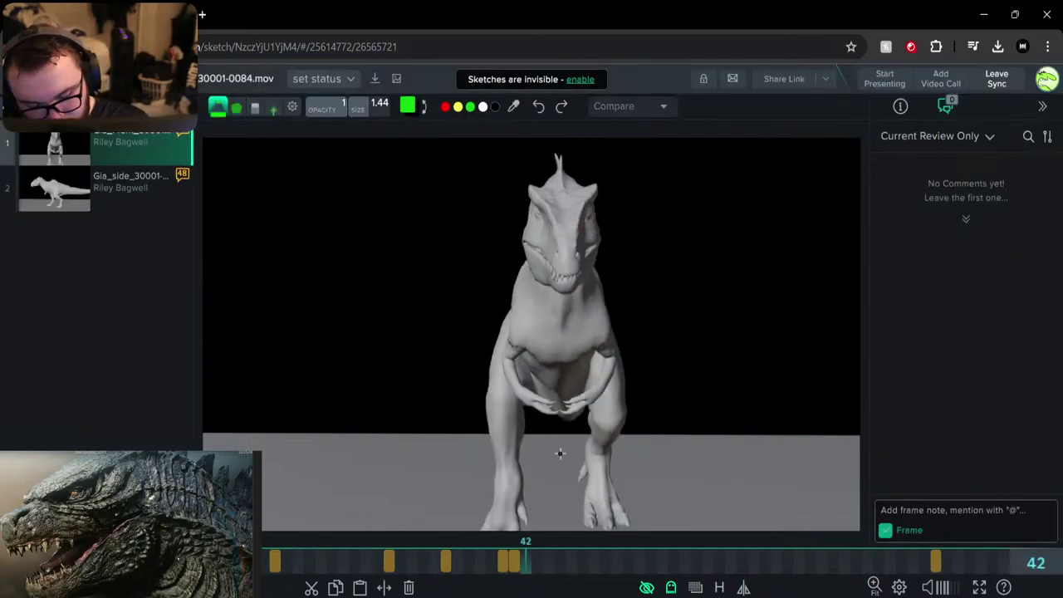
pyautogui.moveTo(597, 539); pyautogui.dragTo(657, 570)
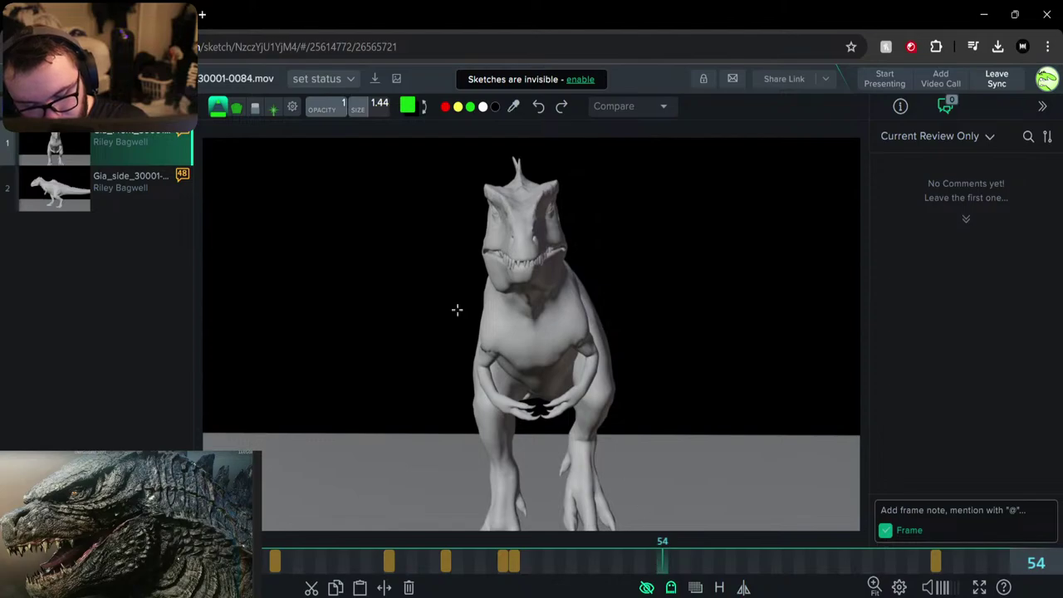
pyautogui.click(218, 108)
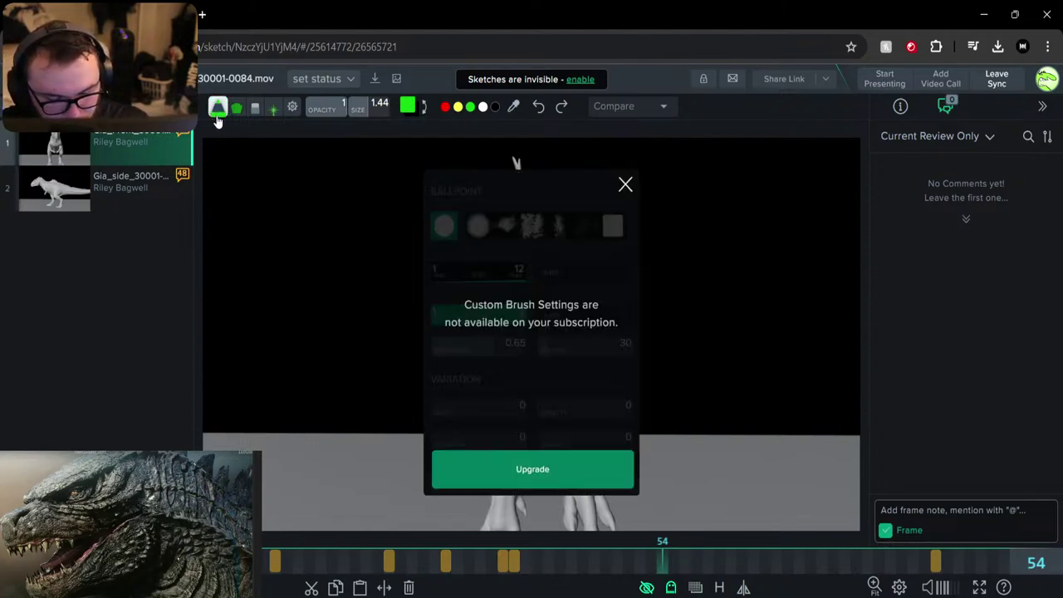
pyautogui.click(626, 183)
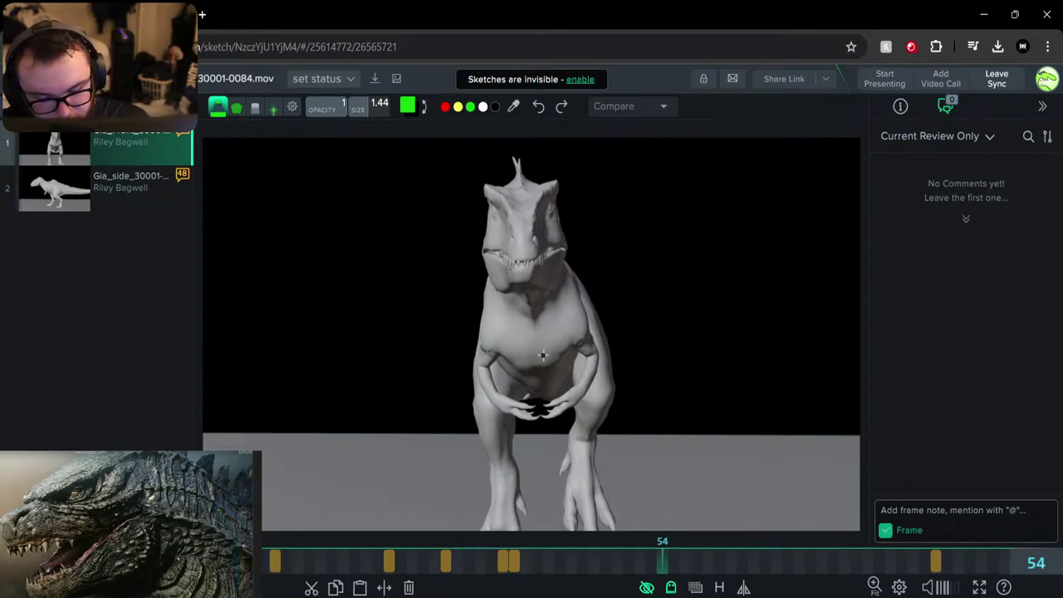
# On frame 60, draw a red dot on the lower chest, a green dot toward screen-left, and a white arrow above pointing the same way
pyautogui.moveTo(662, 560); pyautogui.dragTo(734, 564)
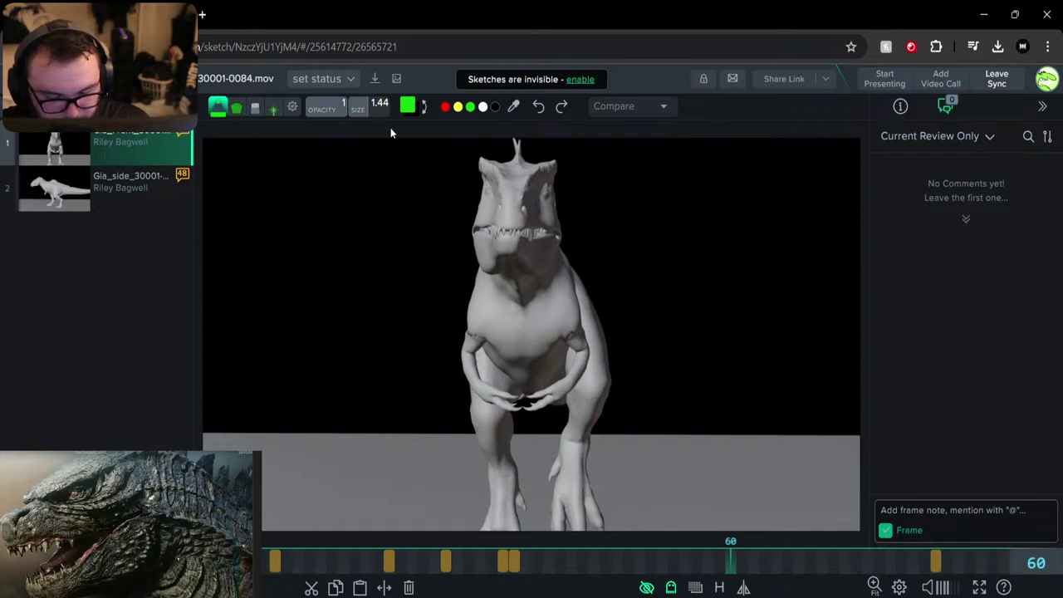
pyautogui.click(445, 106)
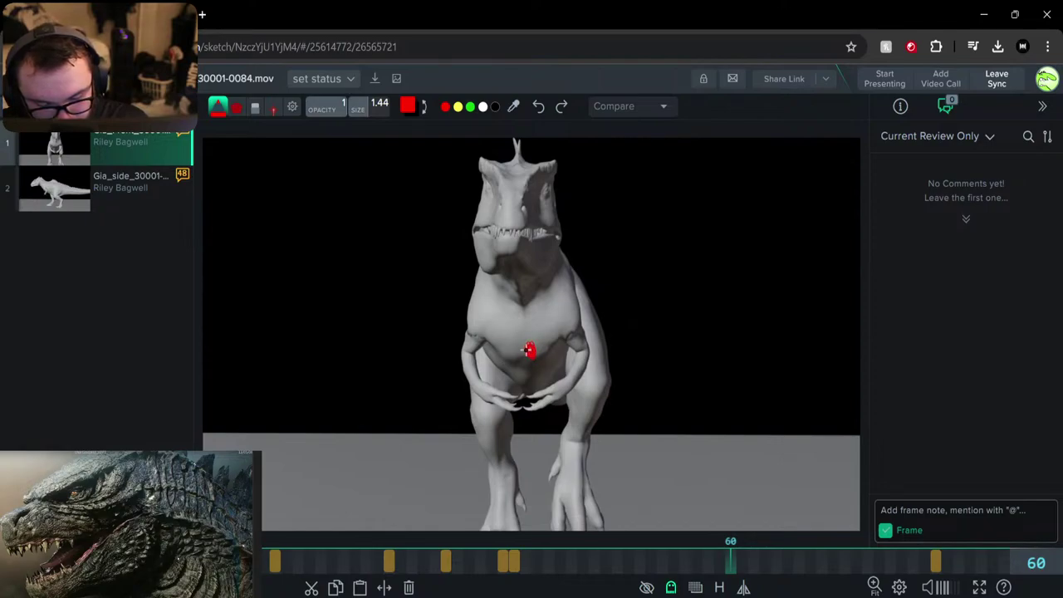
pyautogui.click(470, 106)
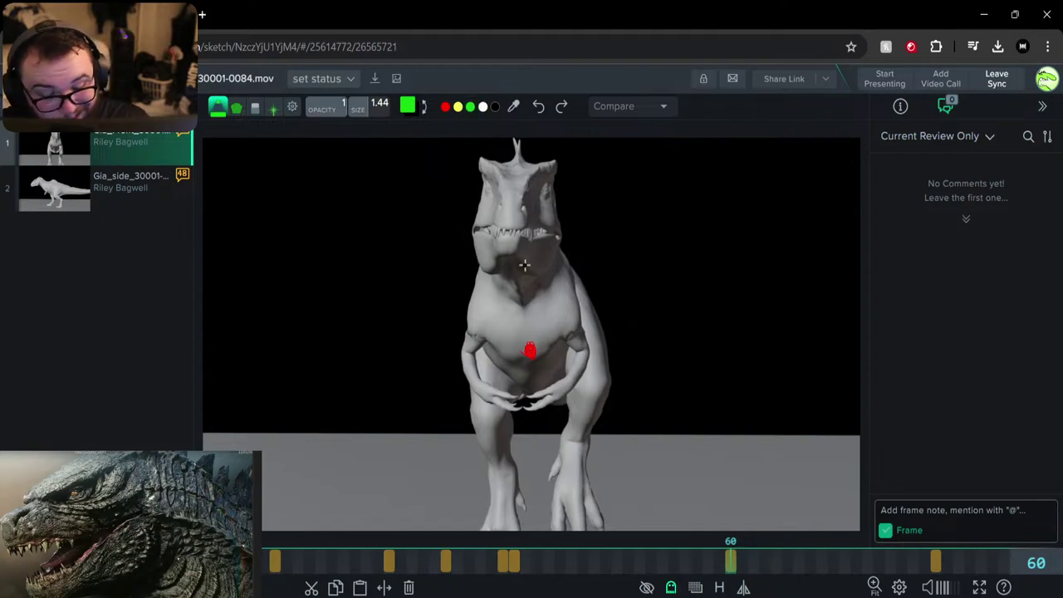
pyautogui.click(511, 351)
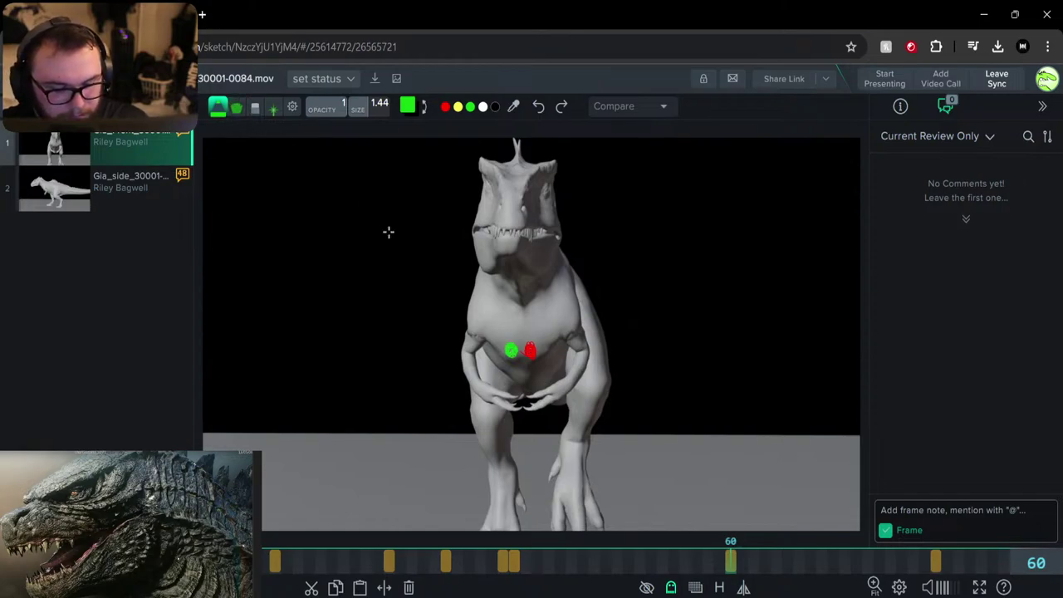
pyautogui.click(482, 107)
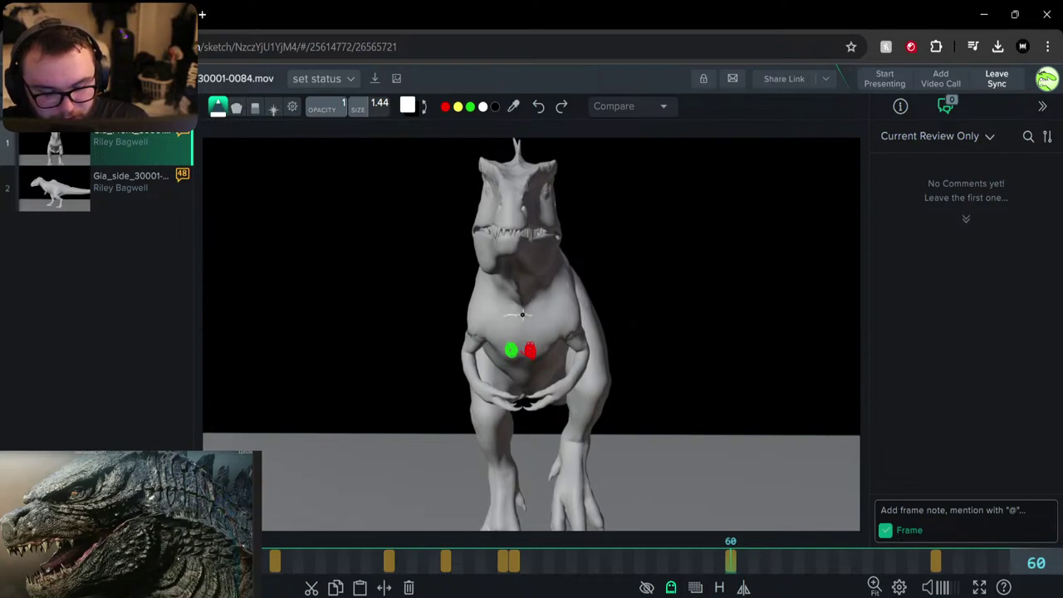
pyautogui.moveTo(520, 318); pyautogui.dragTo(504, 327)
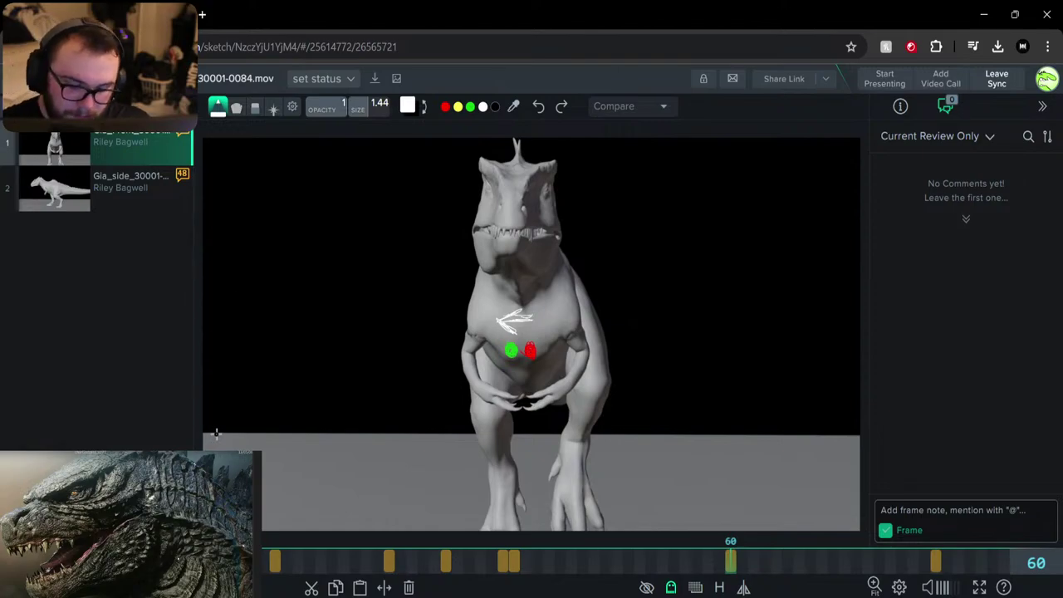
# Replay the front-view walk from the start to examine the torso's movement, and return to frame 1
pyautogui.moveTo(722, 561)
pyautogui.mouseDown()
pyautogui.moveTo(378, 555)
pyautogui.moveTo(525, 566)
pyautogui.moveTo(366, 566)
pyautogui.moveTo(560, 576)
pyautogui.moveTo(344, 573)
pyautogui.moveTo(580, 569)
pyautogui.mouseUp()
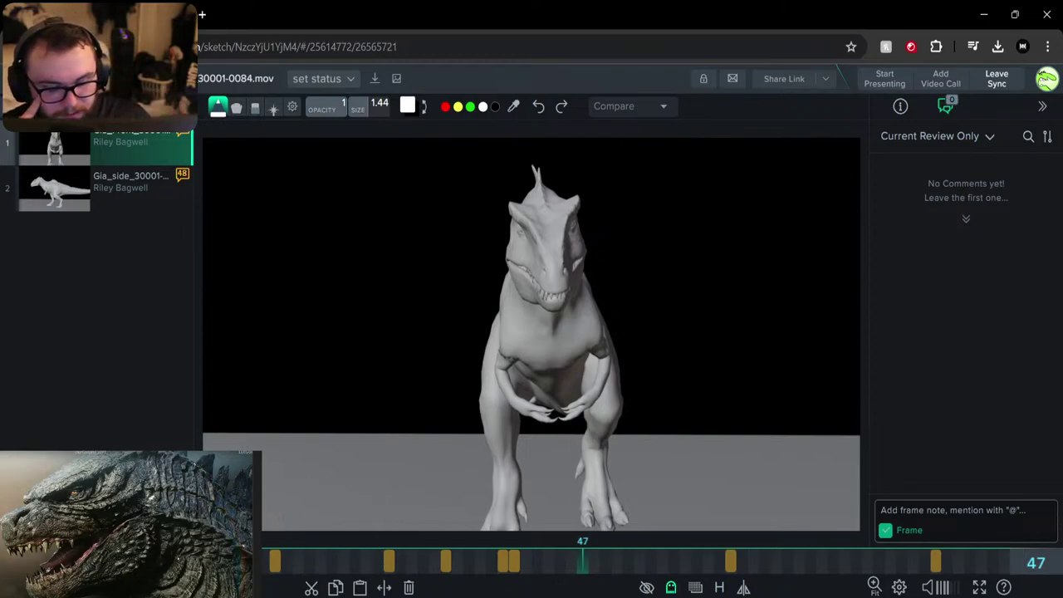
pyautogui.keyDown('shift'); pyautogui.moveTo(582, 333); pyautogui.dragTo(237, 332); pyautogui.keyUp('shift')
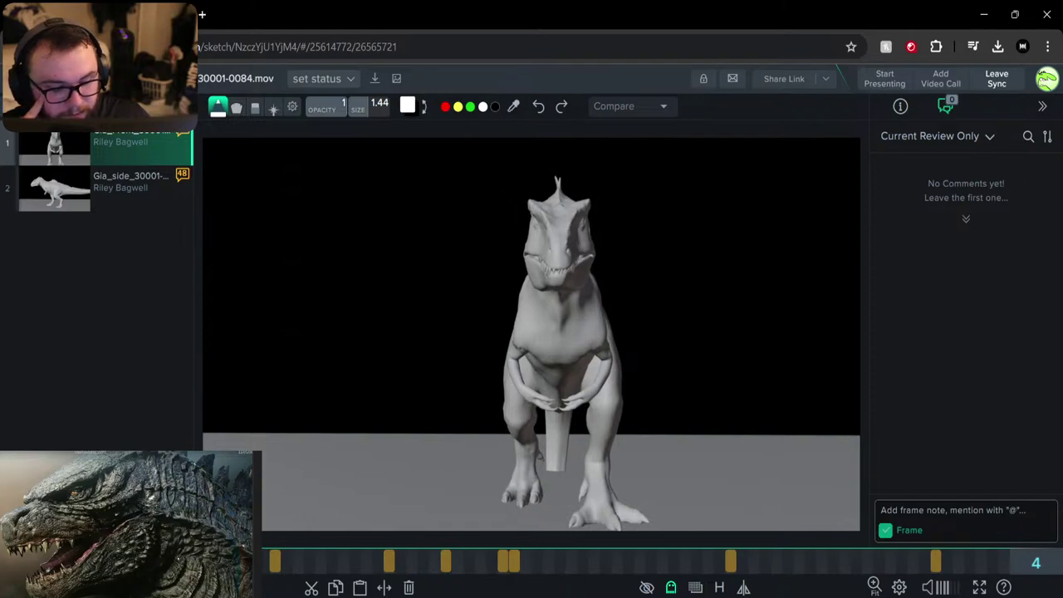
pyautogui.press('space')
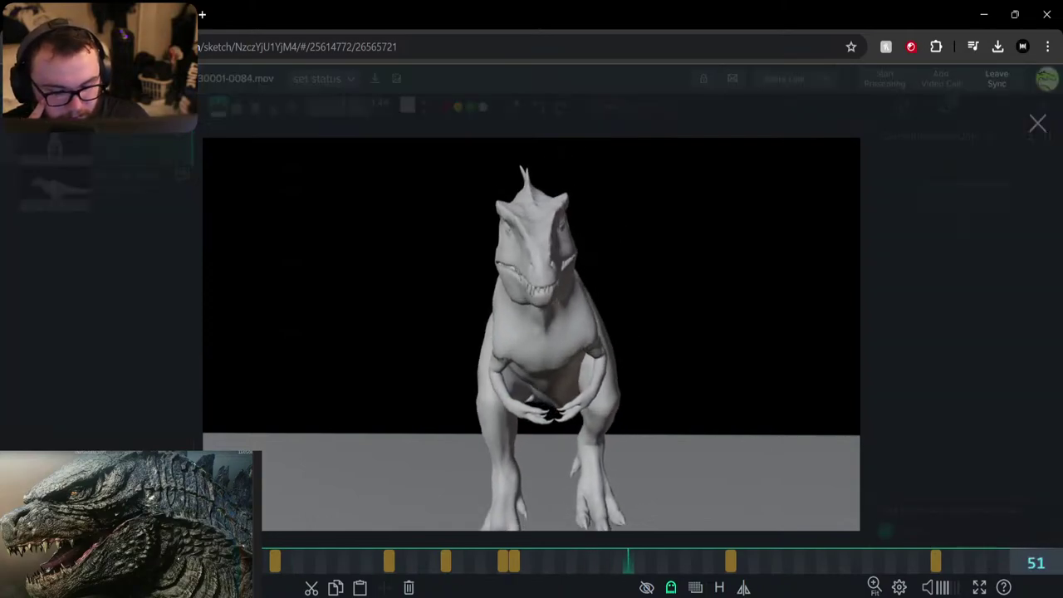
pyautogui.press('space')
pyautogui.moveTo(651, 561); pyautogui.dragTo(59, 561)
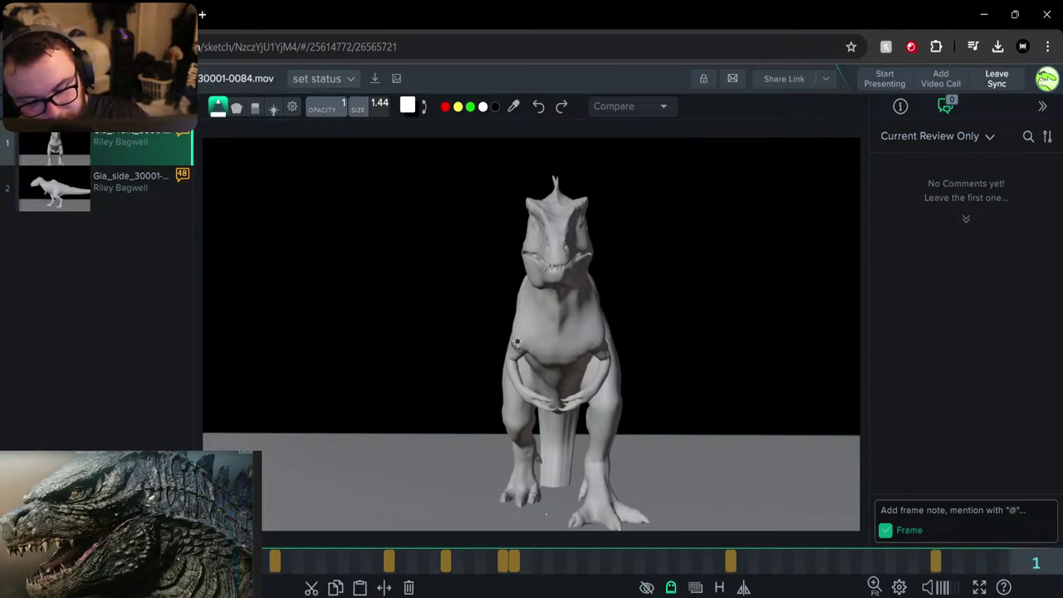
pyautogui.press('space')
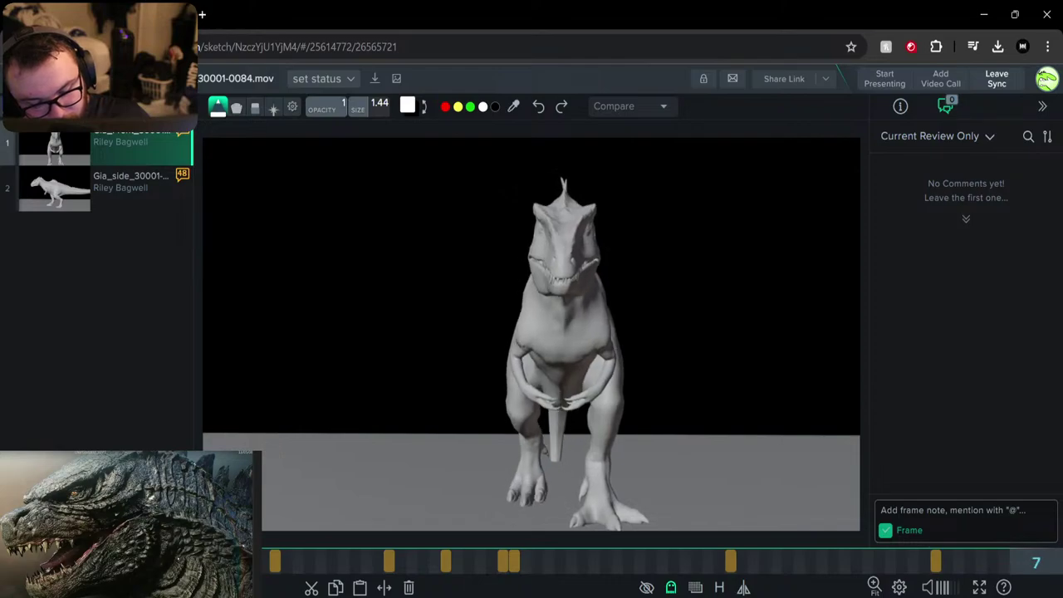
pyautogui.press('space')
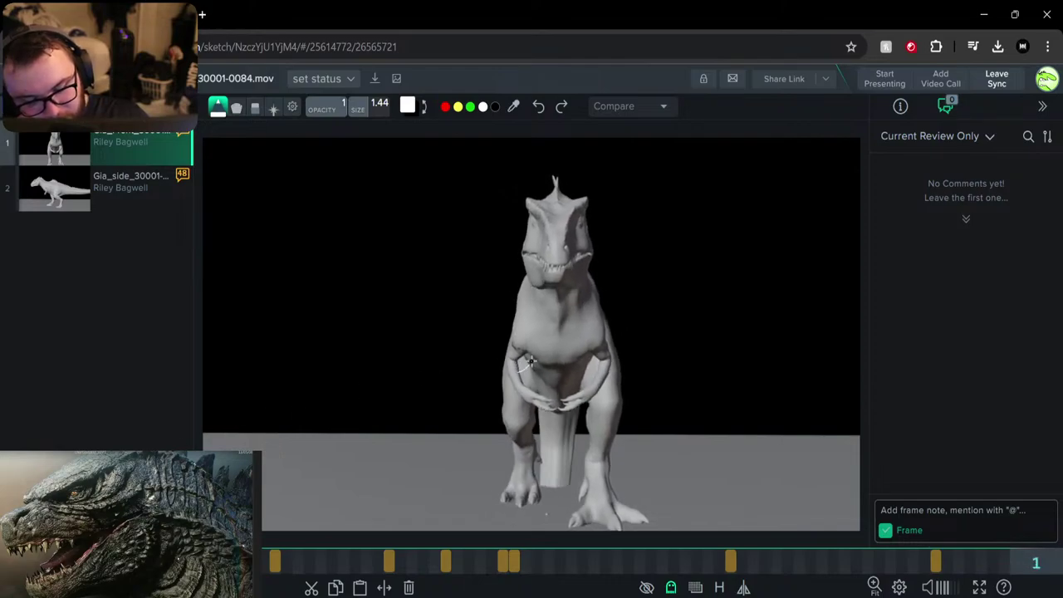
# Draw white diagonal strokes across the dinosaur's chest on frame 1 and frame 18, and return to frame 1
pyautogui.moveTo(529, 360)
pyautogui.mouseDown()
pyautogui.moveTo(592, 301)
pyautogui.moveTo(523, 357)
pyautogui.mouseUp()
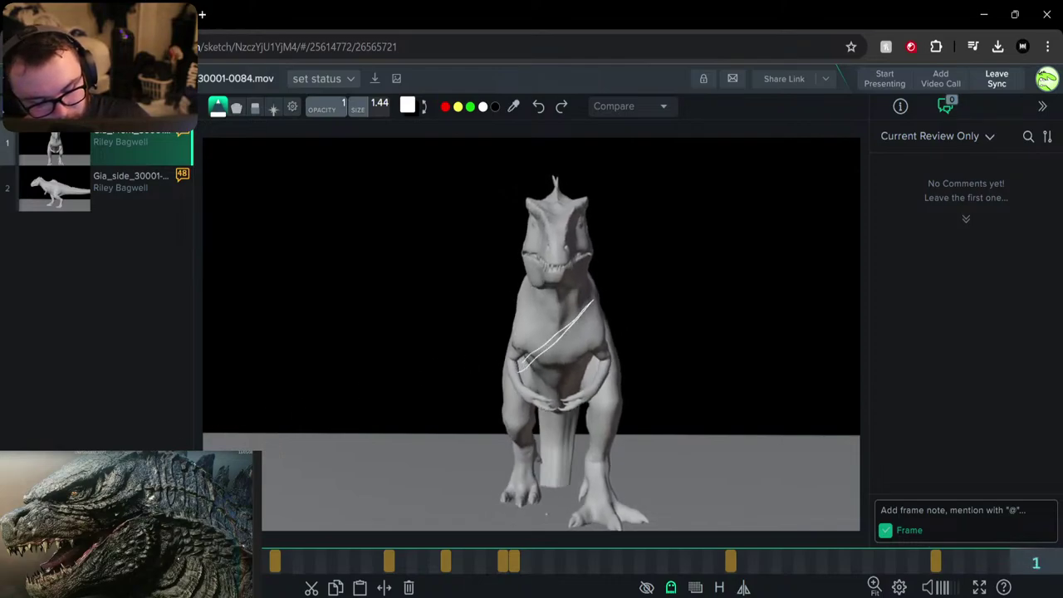
pyautogui.press('space')
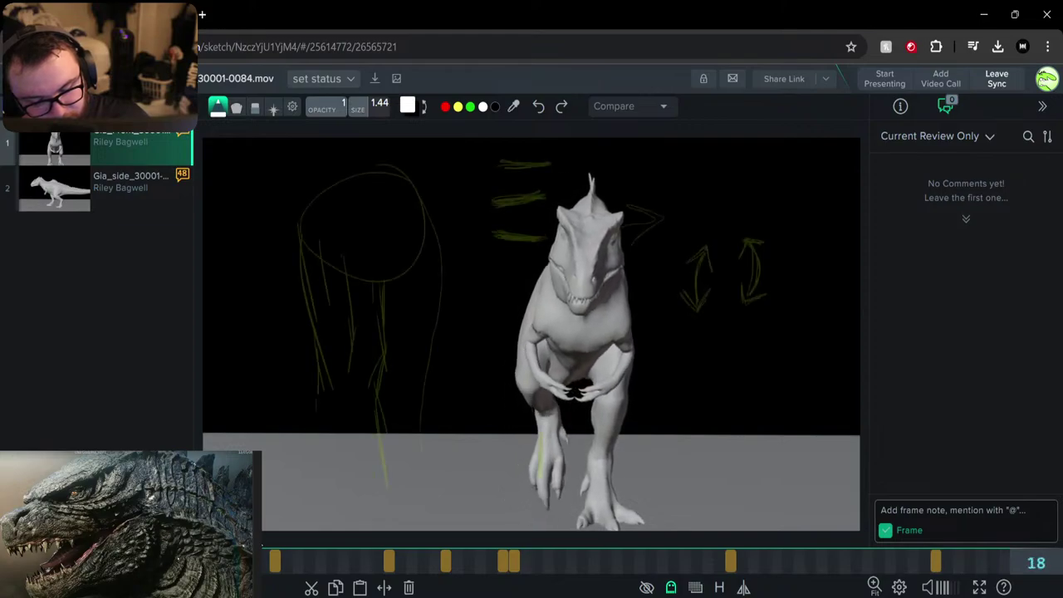
pyautogui.moveTo(515, 357)
pyautogui.mouseDown()
pyautogui.moveTo(585, 299)
pyautogui.moveTo(514, 367)
pyautogui.mouseUp()
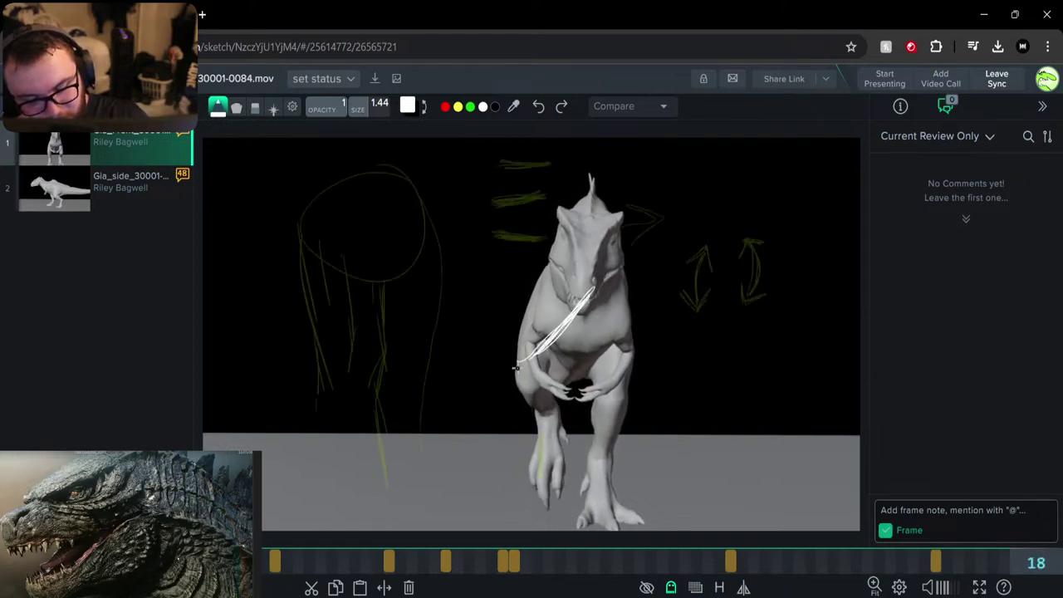
pyautogui.moveTo(75, 562)
pyautogui.mouseDown()
pyautogui.moveTo(331, 554)
pyautogui.moveTo(305, 569)
pyautogui.moveTo(58, 564)
pyautogui.mouseUp()
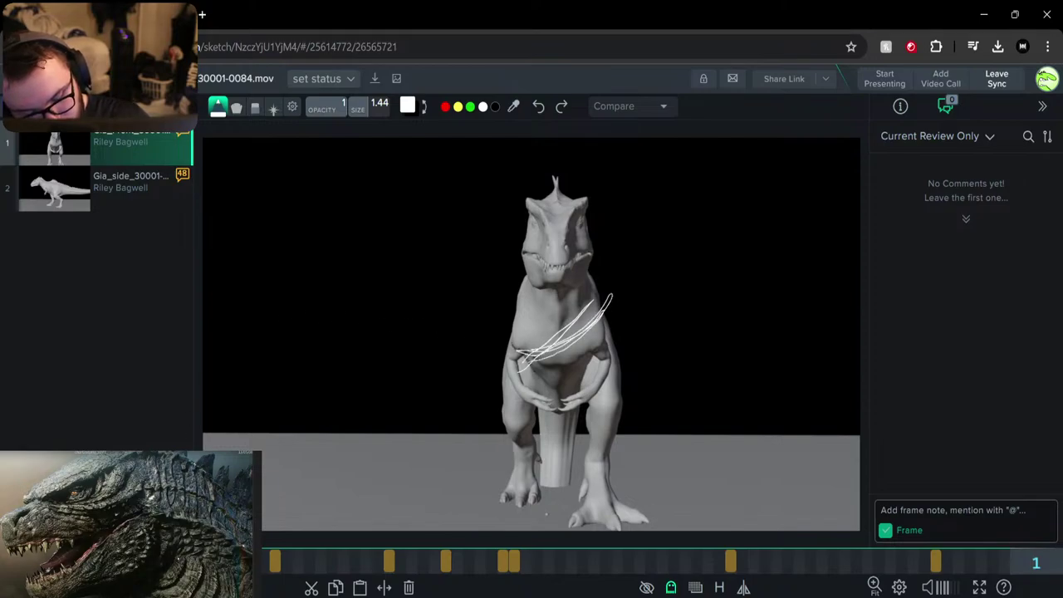
# Try drawing white diagonal loops across the chest on frame 27, and undo them
pyautogui.press('space')
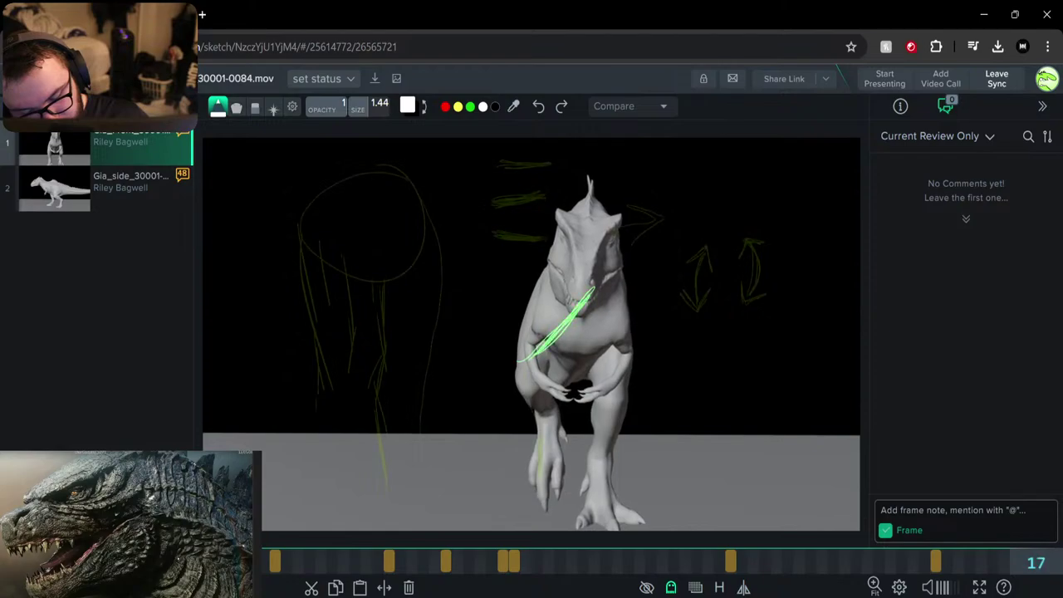
pyautogui.moveTo(240, 544)
pyautogui.mouseDown()
pyautogui.moveTo(116, 544)
pyautogui.moveTo(299, 535)
pyautogui.moveTo(59, 548)
pyautogui.moveTo(687, 552)
pyautogui.moveTo(367, 554)
pyautogui.moveTo(470, 554)
pyautogui.moveTo(354, 543)
pyautogui.mouseUp()
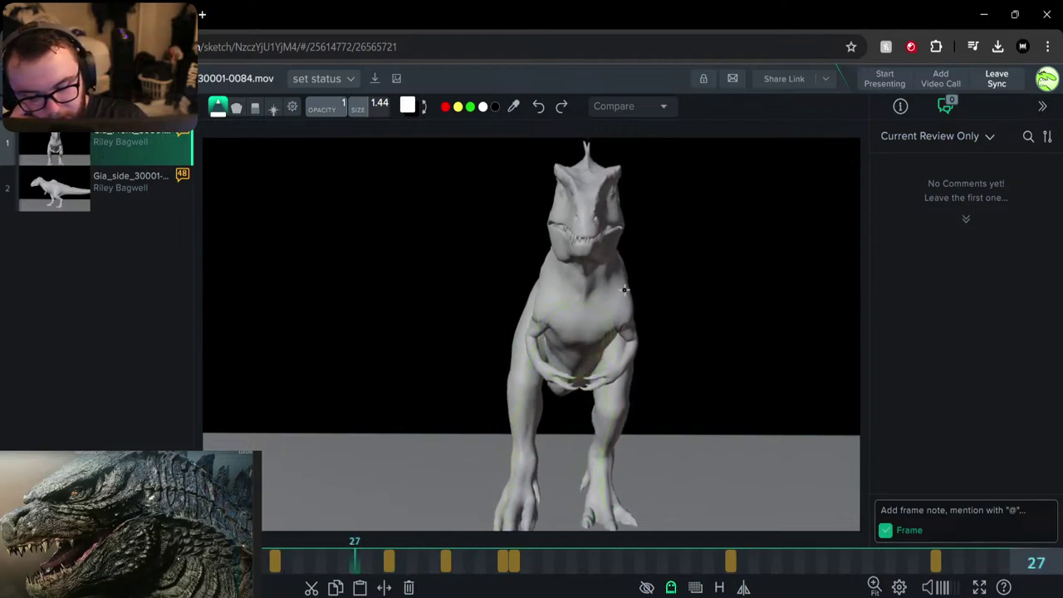
pyautogui.moveTo(626, 288)
pyautogui.mouseDown()
pyautogui.moveTo(533, 363)
pyautogui.moveTo(635, 262)
pyautogui.moveTo(530, 372)
pyautogui.mouseUp()
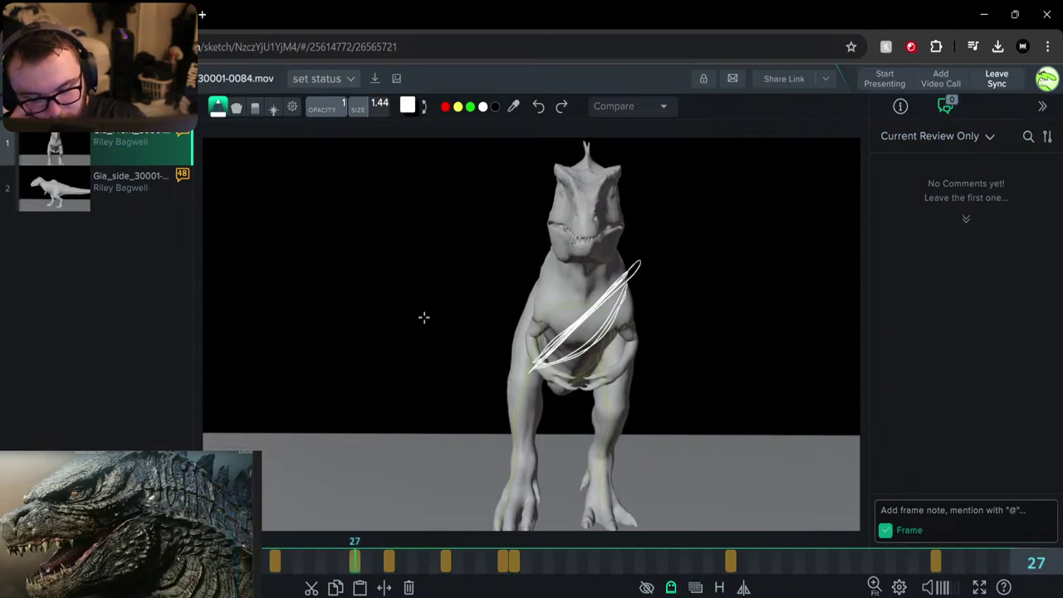
pyautogui.hotkey('ctrl', 'z')
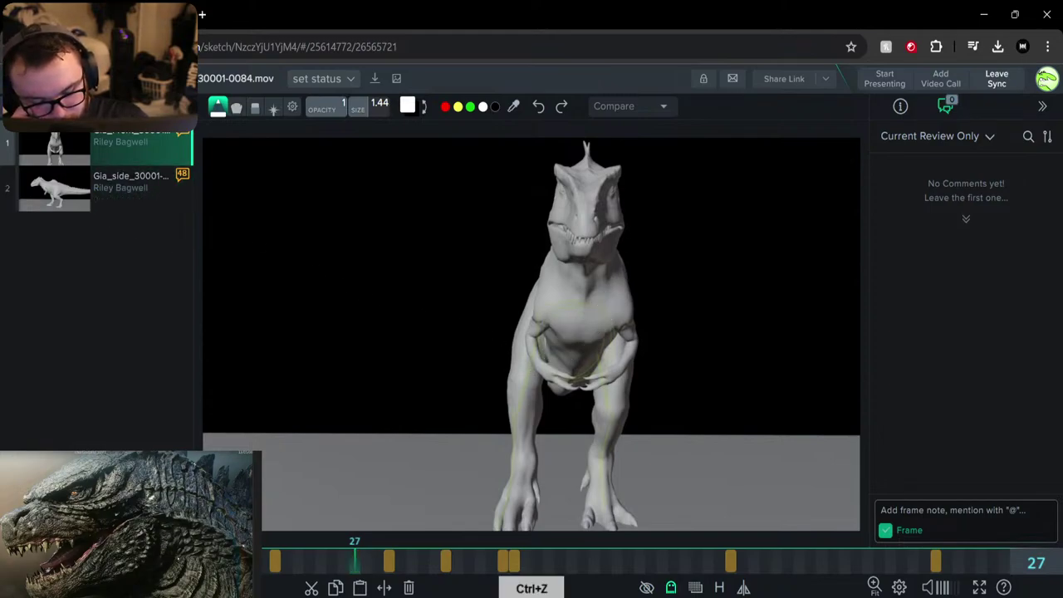
# Scrub the walk from frame 1 to frame 60 and examine the torso shift marks on the frames around it
pyautogui.click(241, 563)
pyautogui.moveTo(241, 563)
pyautogui.keyDown('shift'); pyautogui.mouseDown()
pyautogui.moveTo(207, 563)
pyautogui.moveTo(750, 564)
pyautogui.moveTo(60, 564)
pyautogui.mouseUp(); pyautogui.keyUp('shift')
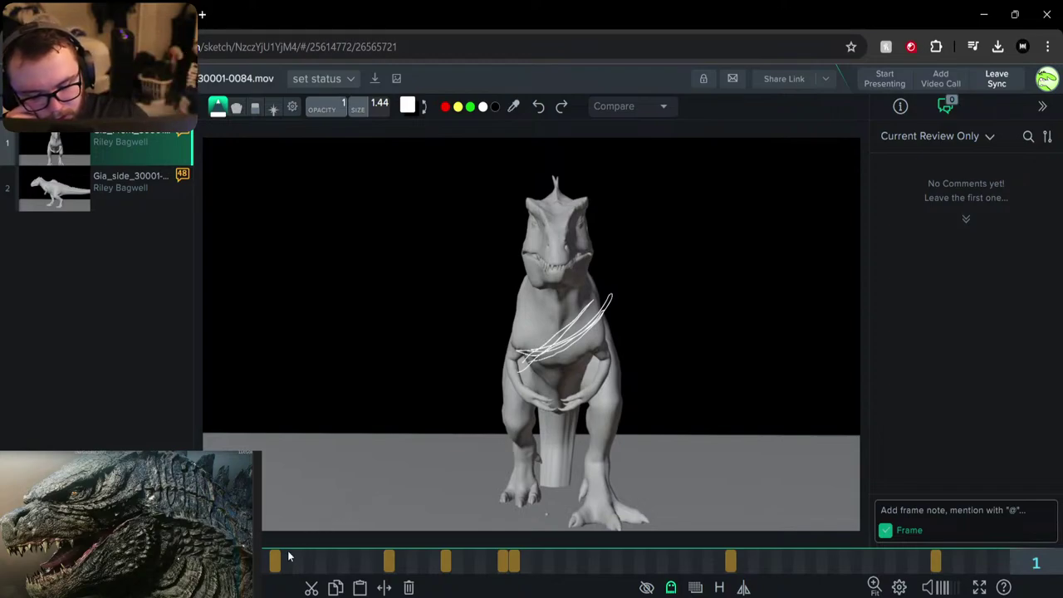
pyautogui.moveTo(217, 561); pyautogui.dragTo(764, 573)
pyautogui.moveTo(558, 563); pyautogui.dragTo(730, 565)
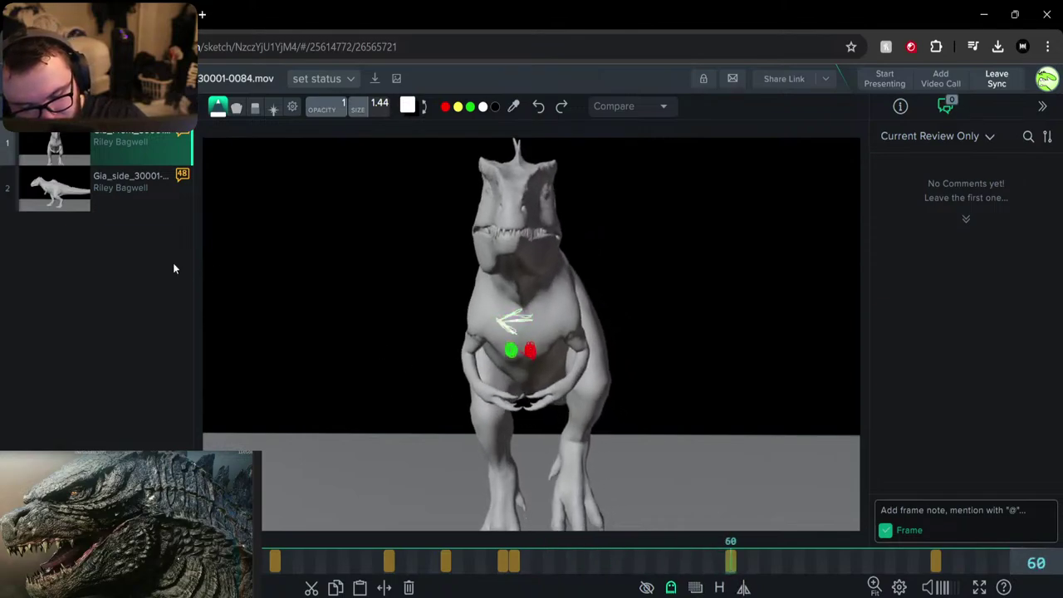
pyautogui.press('Left')
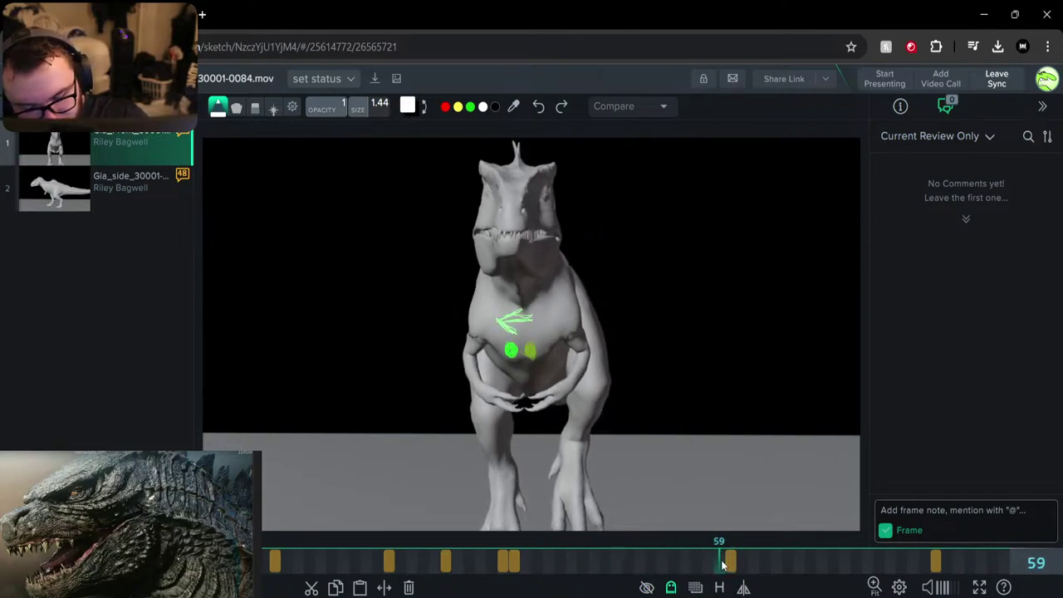
pyautogui.press('Right')
pyautogui.press('Right')
pyautogui.press('Right')
pyautogui.press('Left')
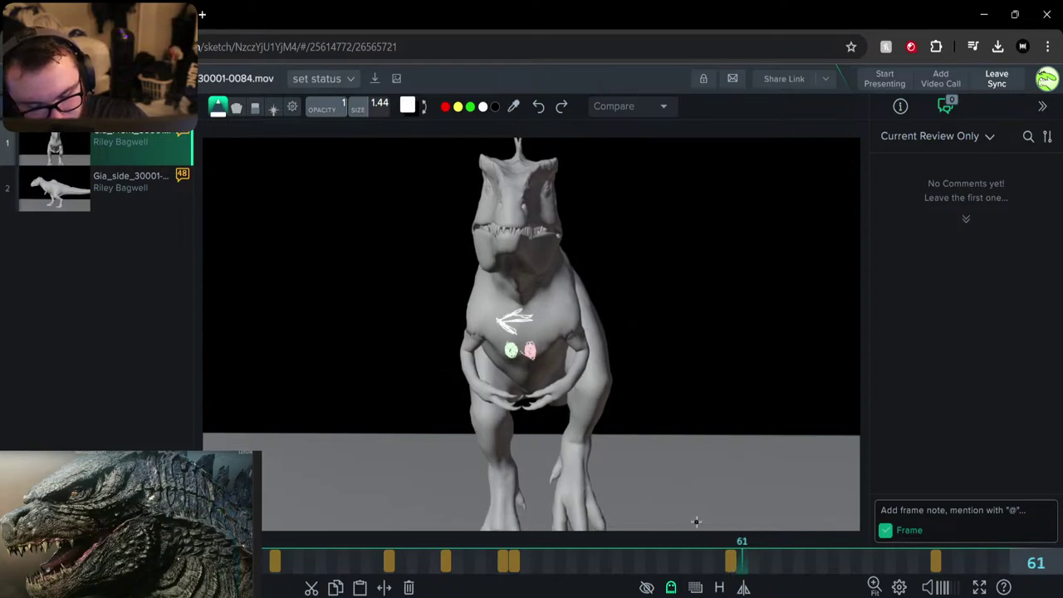
pyautogui.click(758, 566)
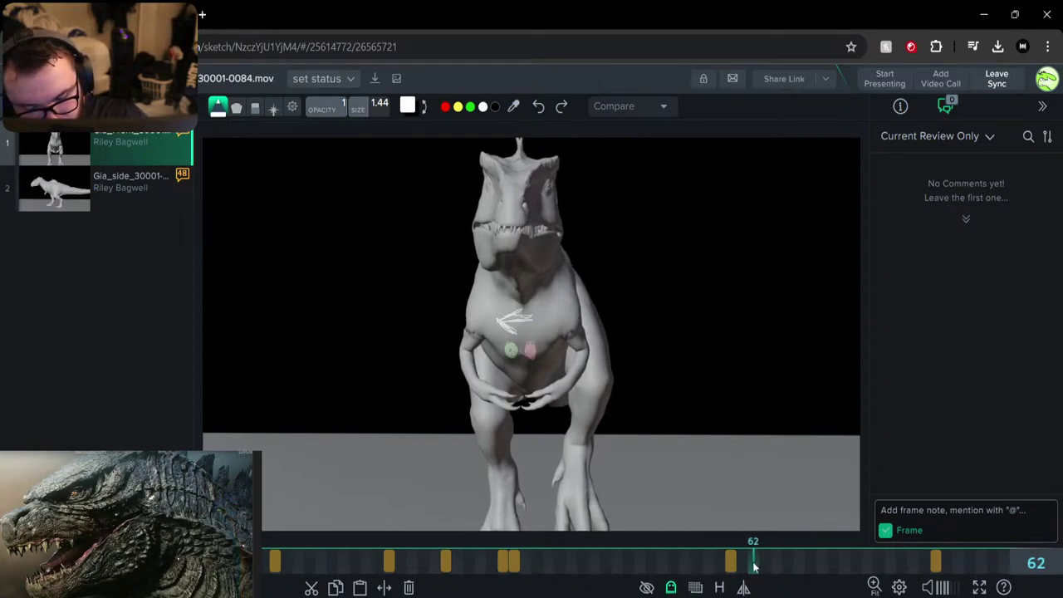
pyautogui.moveTo(757, 569); pyautogui.dragTo(772, 571)
pyautogui.press('Left')
pyautogui.press('Left')
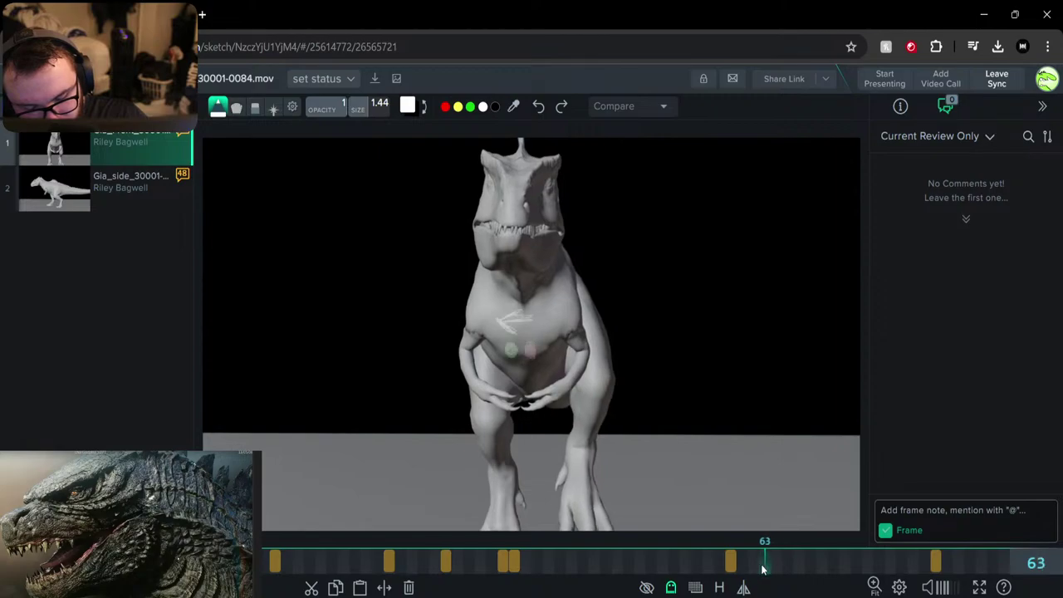
# Go to frame 61 and turn off the onion-skin ghosting of drawings from neighbouring frames
pyautogui.press('Left')
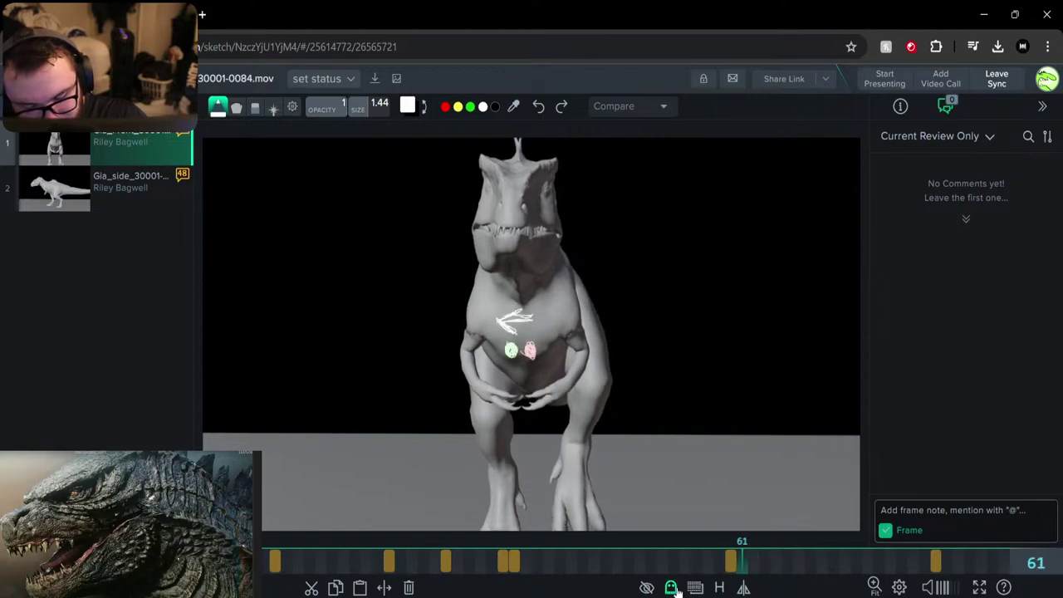
pyautogui.click(673, 590)
pyautogui.click(491, 449)
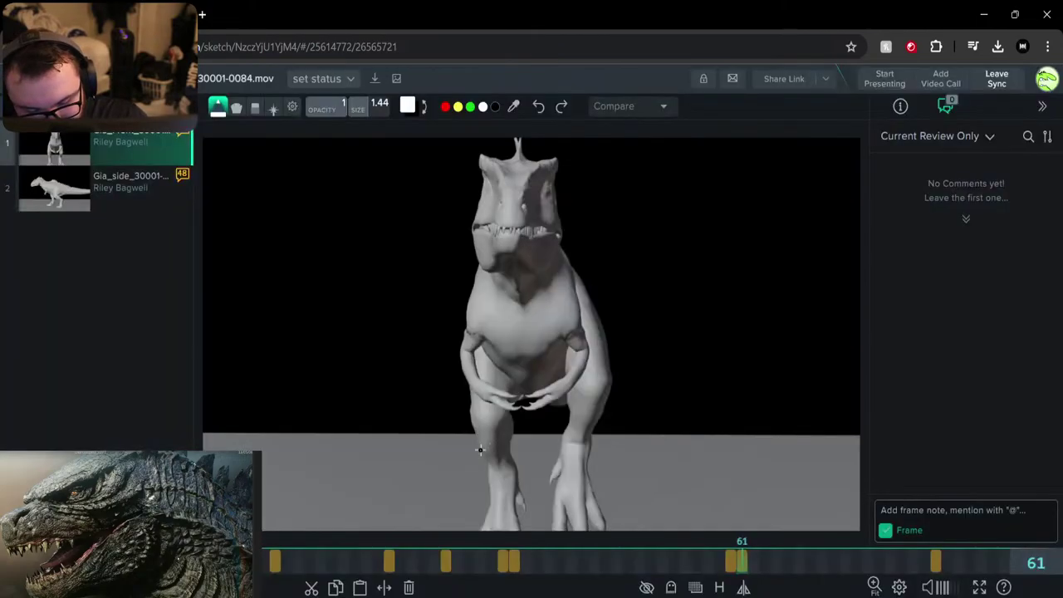
pyautogui.click(218, 108)
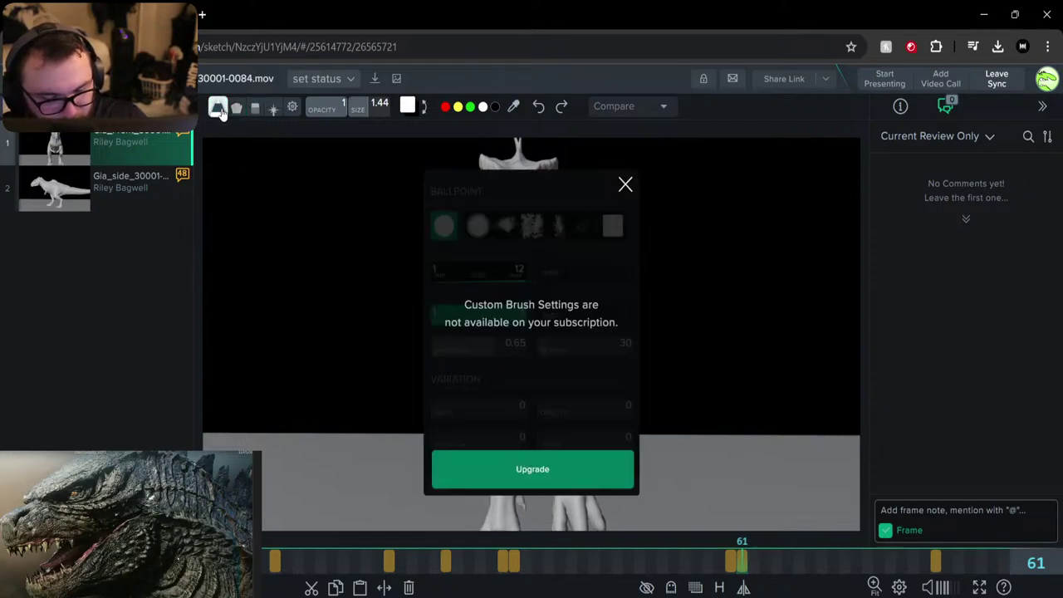
pyautogui.click(219, 108)
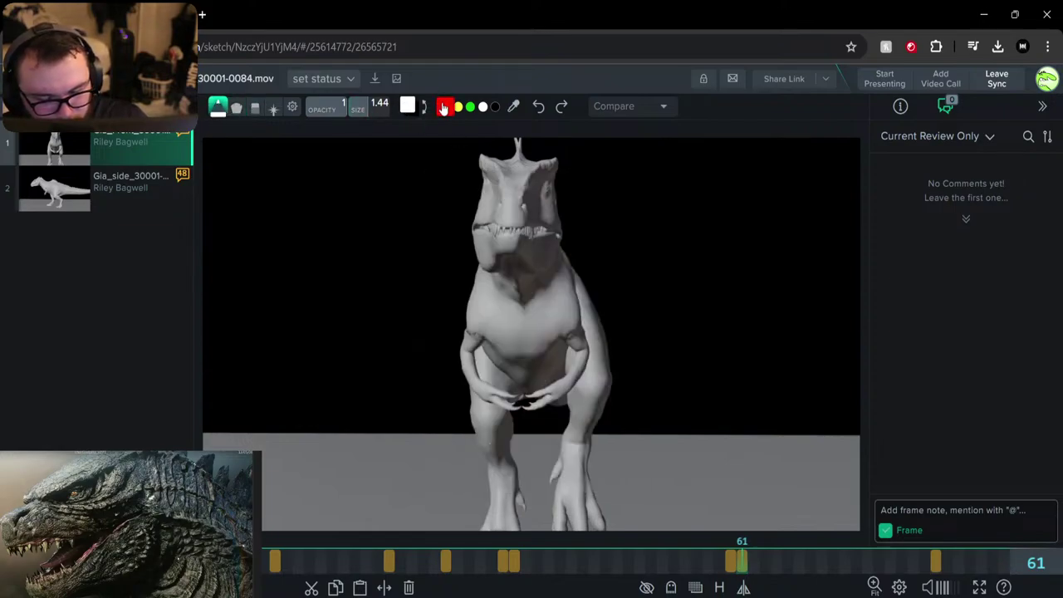
# Draw overlapping green and red ellipses over the dinosaur's torso on frame 61, with the green one nearer the image-left leg
pyautogui.click(470, 106)
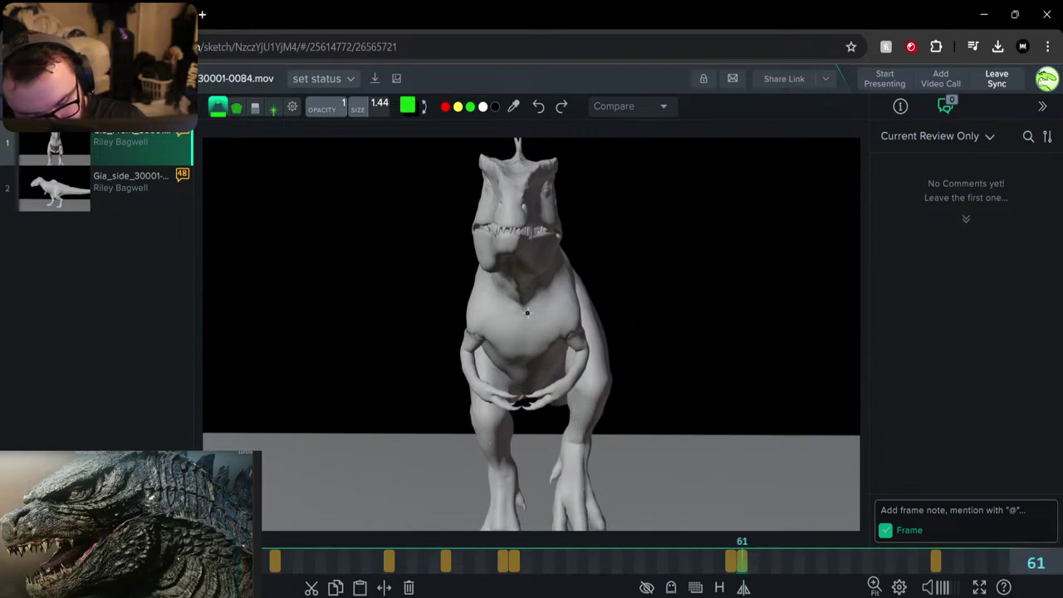
pyautogui.moveTo(521, 384)
pyautogui.mouseDown()
pyautogui.moveTo(484, 350)
pyautogui.moveTo(481, 289)
pyautogui.moveTo(540, 301)
pyautogui.moveTo(503, 378)
pyautogui.moveTo(525, 279)
pyautogui.moveTo(504, 375)
pyautogui.moveTo(552, 338)
pyautogui.moveTo(483, 342)
pyautogui.moveTo(497, 373)
pyautogui.moveTo(488, 349)
pyautogui.mouseUp()
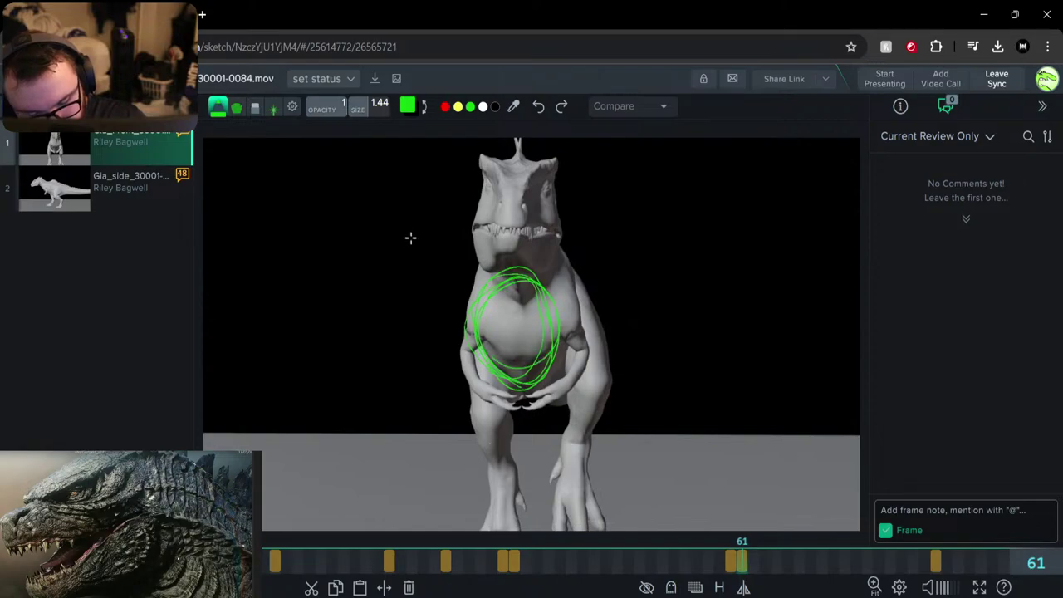
pyautogui.click(444, 109)
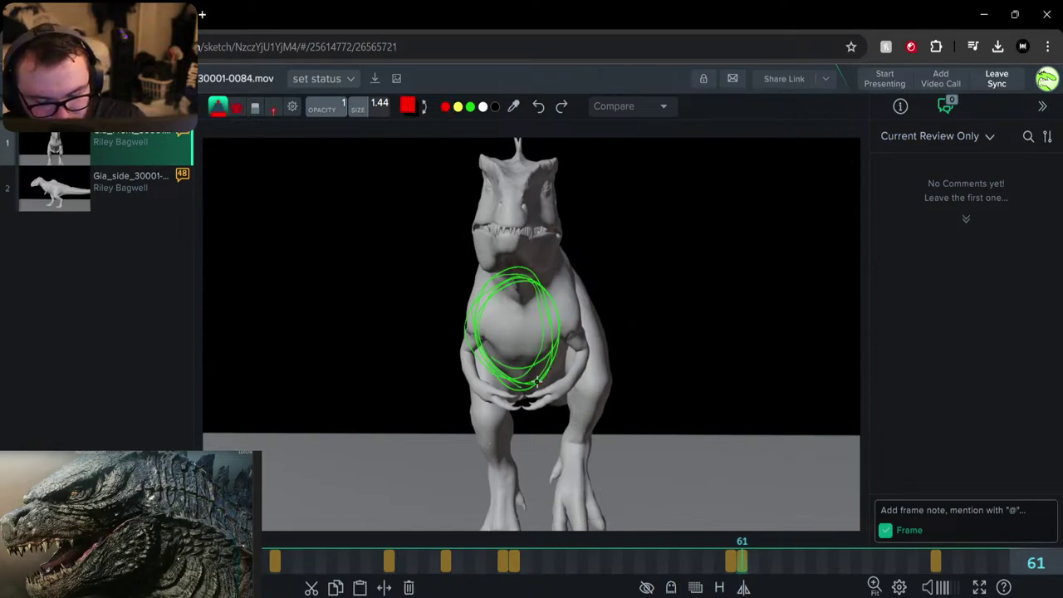
pyautogui.moveTo(536, 382)
pyautogui.mouseDown()
pyautogui.moveTo(503, 274)
pyautogui.moveTo(531, 365)
pyautogui.moveTo(564, 298)
pyautogui.moveTo(577, 326)
pyautogui.mouseUp()
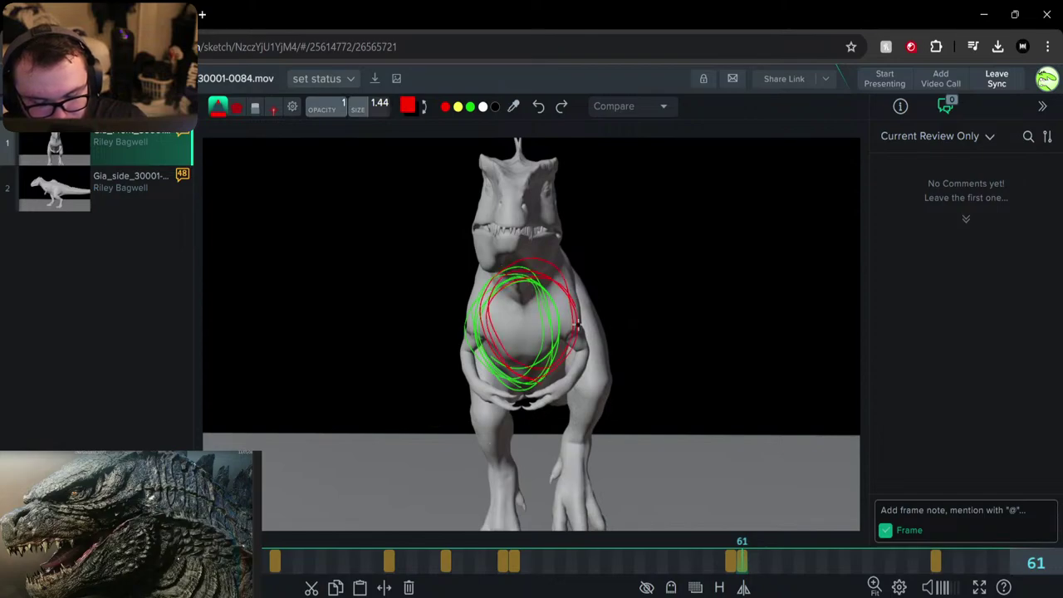
pyautogui.click(470, 106)
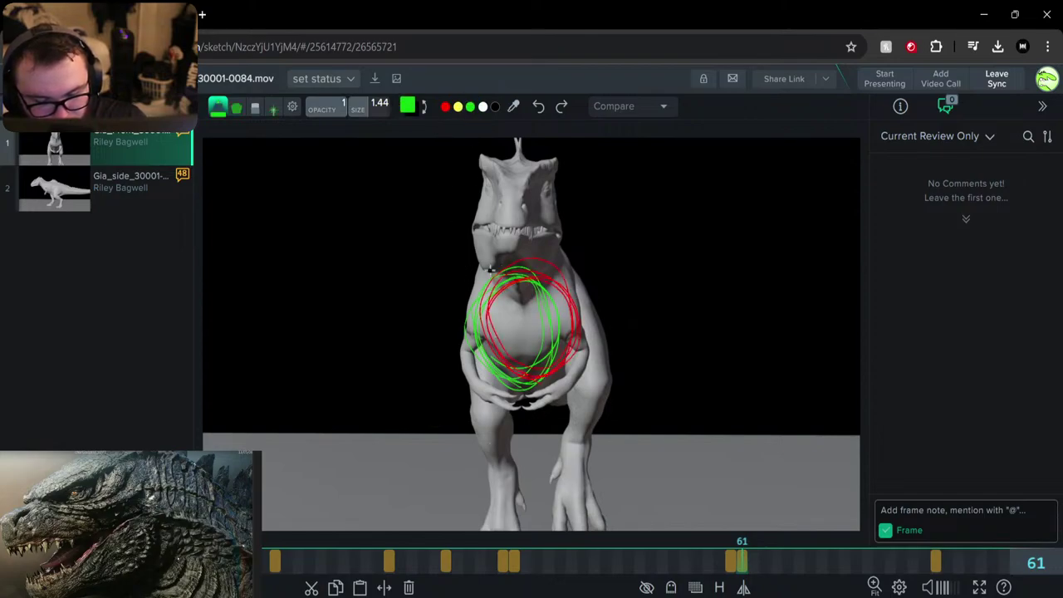
pyautogui.moveTo(490, 269)
pyautogui.mouseDown()
pyautogui.moveTo(517, 276)
pyautogui.moveTo(476, 374)
pyautogui.moveTo(533, 287)
pyautogui.moveTo(539, 352)
pyautogui.moveTo(521, 382)
pyautogui.moveTo(475, 307)
pyautogui.mouseUp()
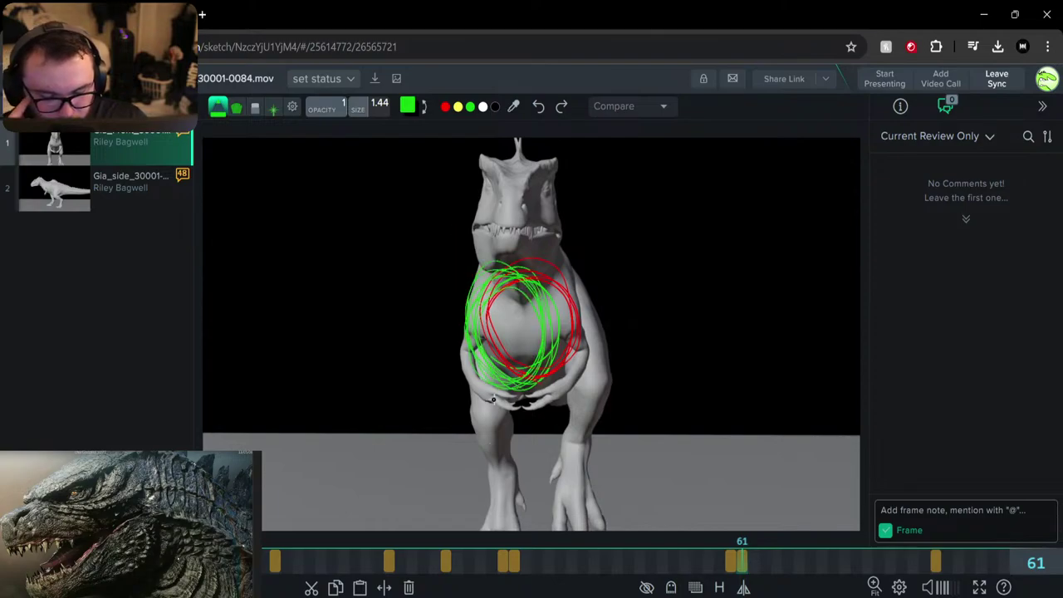
# Draw a green vertical line through the green ellipse and a red one through the red ellipse, and scrub back to frame 40
pyautogui.moveTo(512, 517)
pyautogui.mouseDown()
pyautogui.moveTo(511, 415)
pyautogui.moveTo(510, 490)
pyautogui.mouseUp()
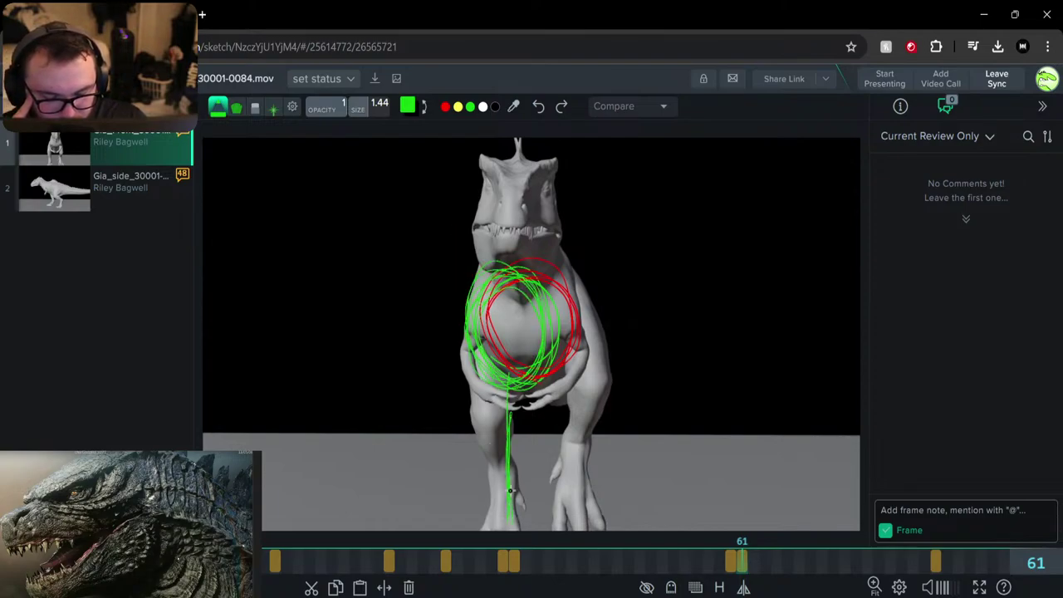
pyautogui.click(445, 106)
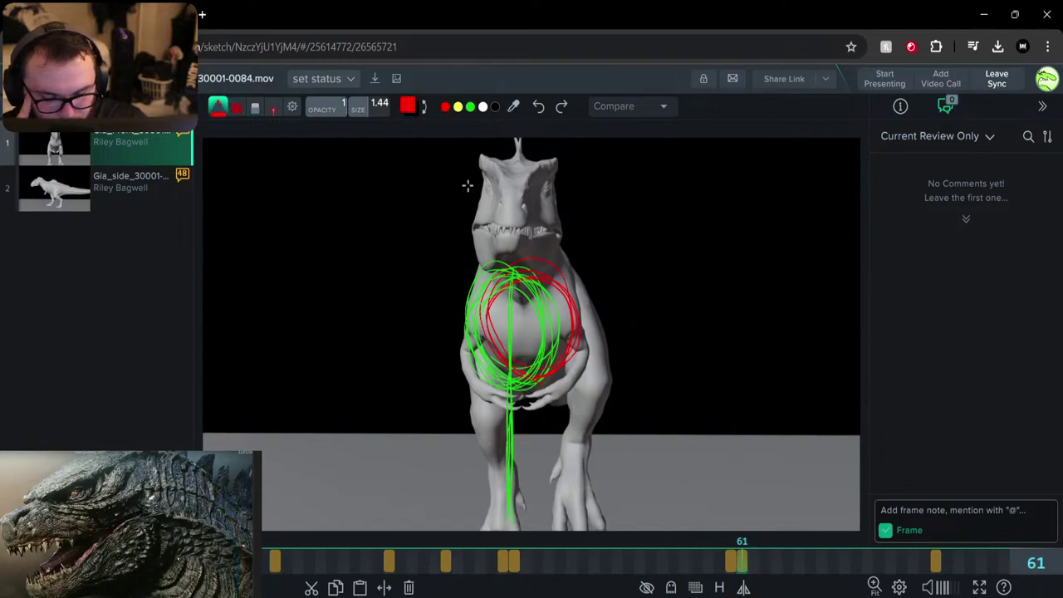
pyautogui.moveTo(541, 498); pyautogui.dragTo(536, 236)
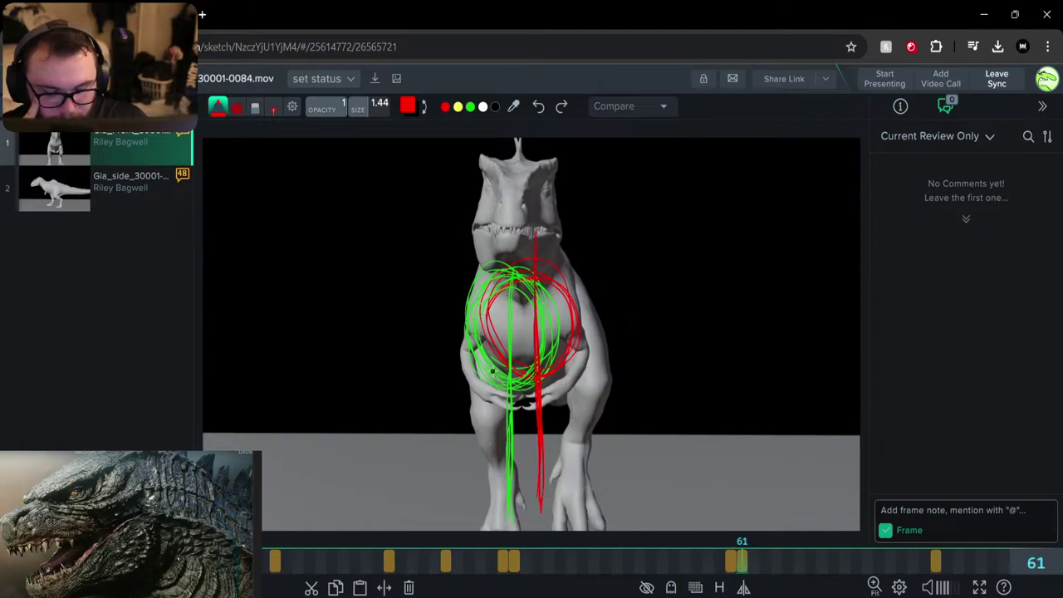
pyautogui.click(732, 564)
pyautogui.moveTo(733, 567)
pyautogui.mouseDown()
pyautogui.moveTo(369, 551)
pyautogui.moveTo(530, 558)
pyautogui.moveTo(469, 555)
pyautogui.moveTo(502, 555)
pyautogui.mouseUp()
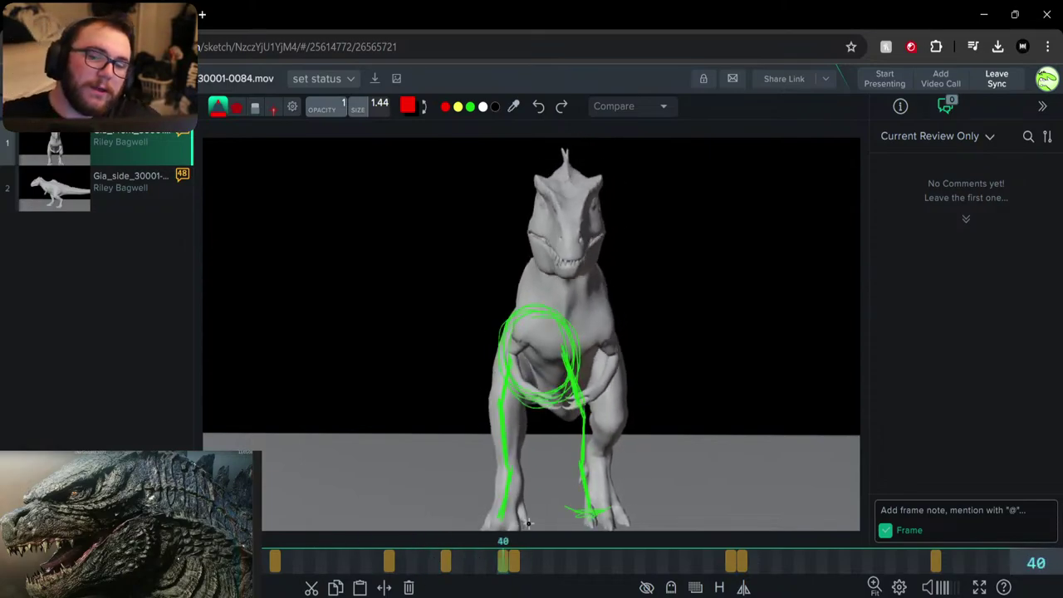